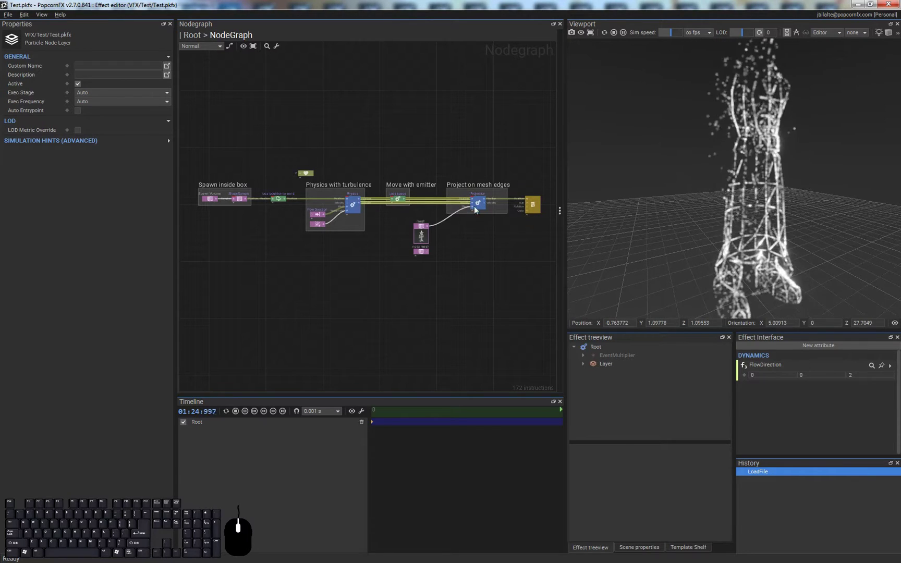
Step: Turn Project On Edges off and back on for the Projection node to compare how the particles follow the mesh
{"action": "left_click", "coordinate": [477, 202]}
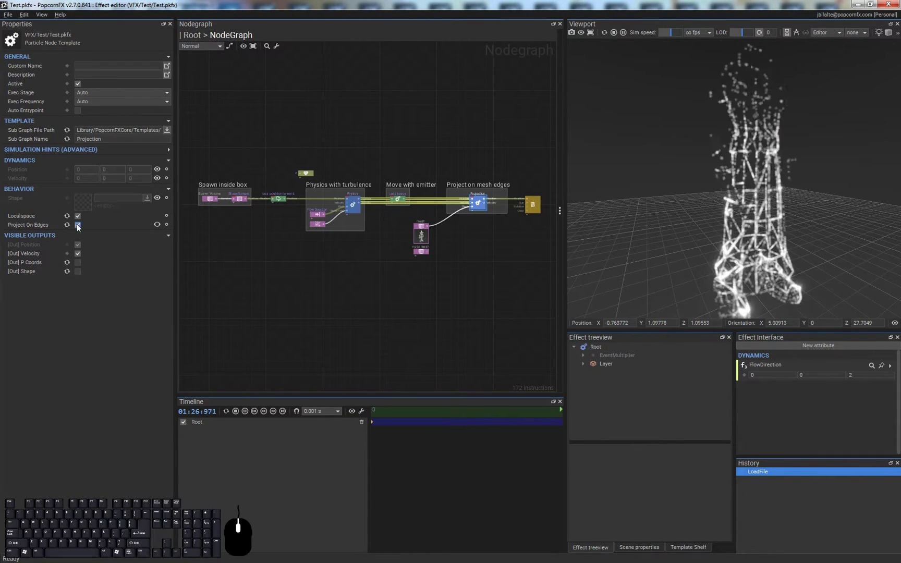
{"action": "left_click", "coordinate": [78, 225]}
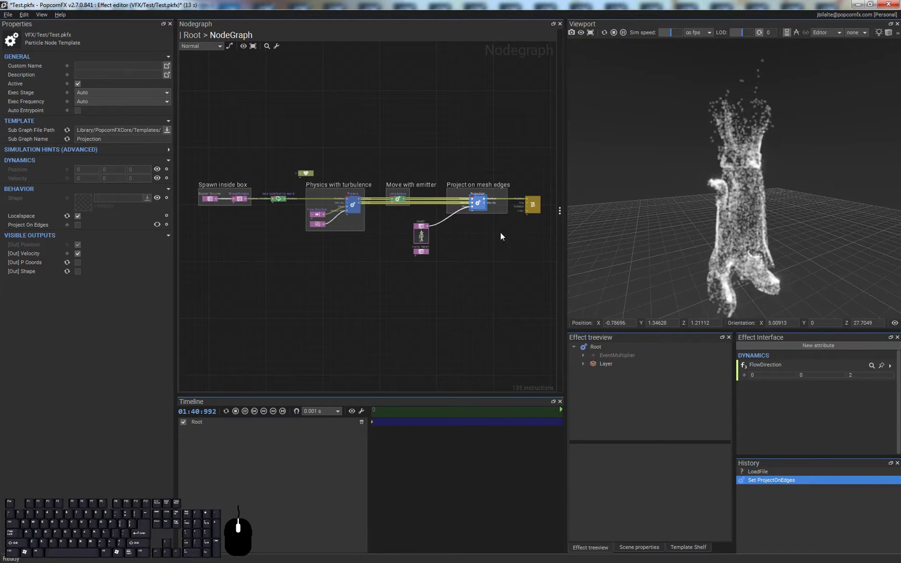
{"action": "left_click", "coordinate": [78, 224]}
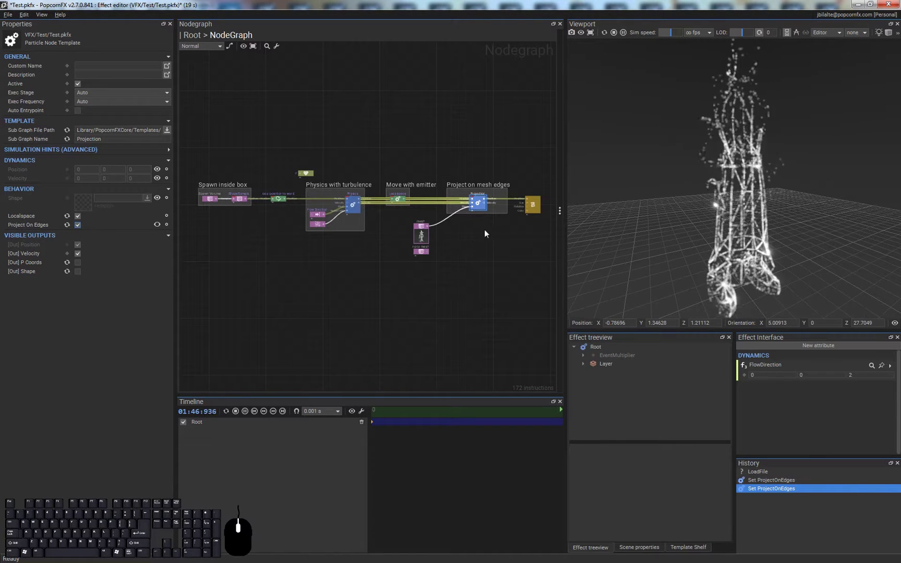
{"action": "middle_click_drag", "start_coordinate": [495, 226], "coordinate": [483, 228]}
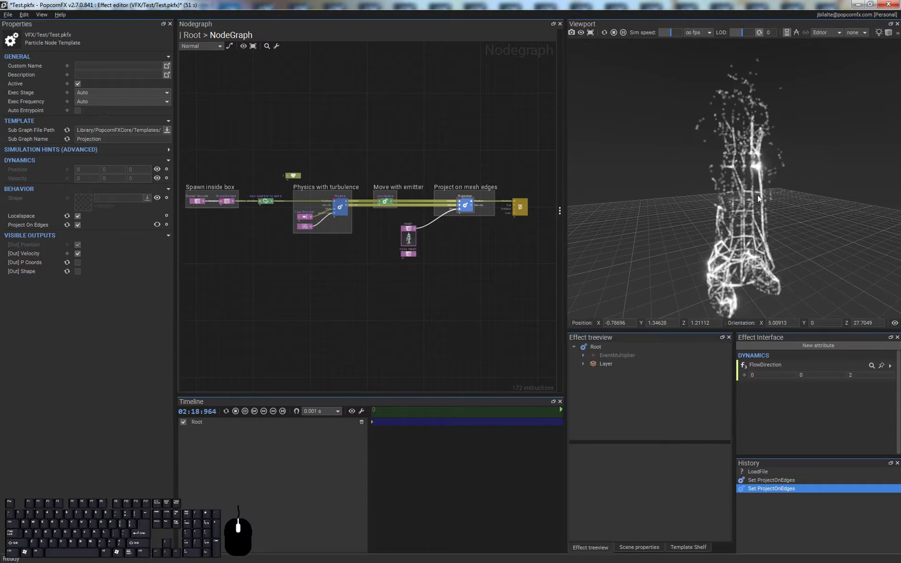
{"action": "left_click", "coordinate": [500, 231]}
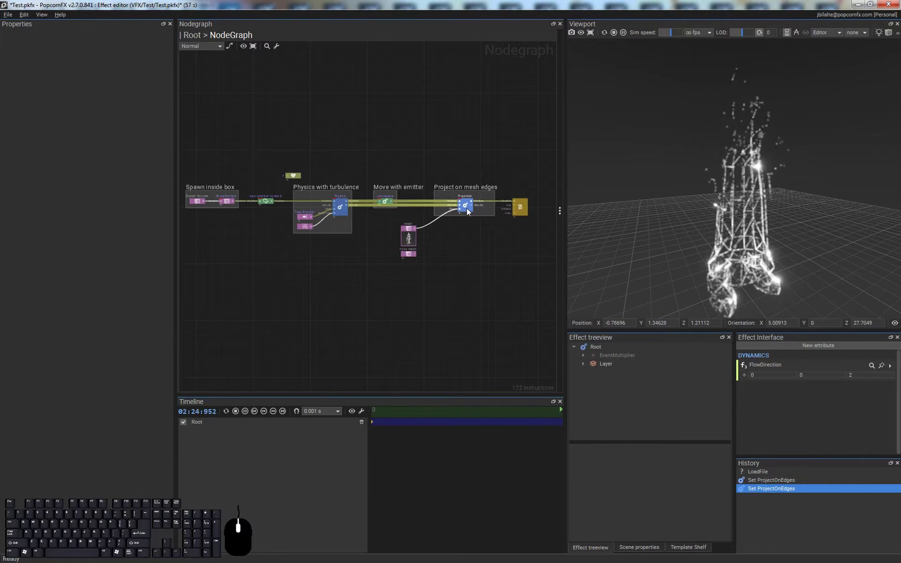
Step: Inspect the Projection template's nested graphs down to _ProjectPCoordOnClosestEdge, and return to the layer's node graph
{"action": "double_click", "coordinate": [466, 210]}
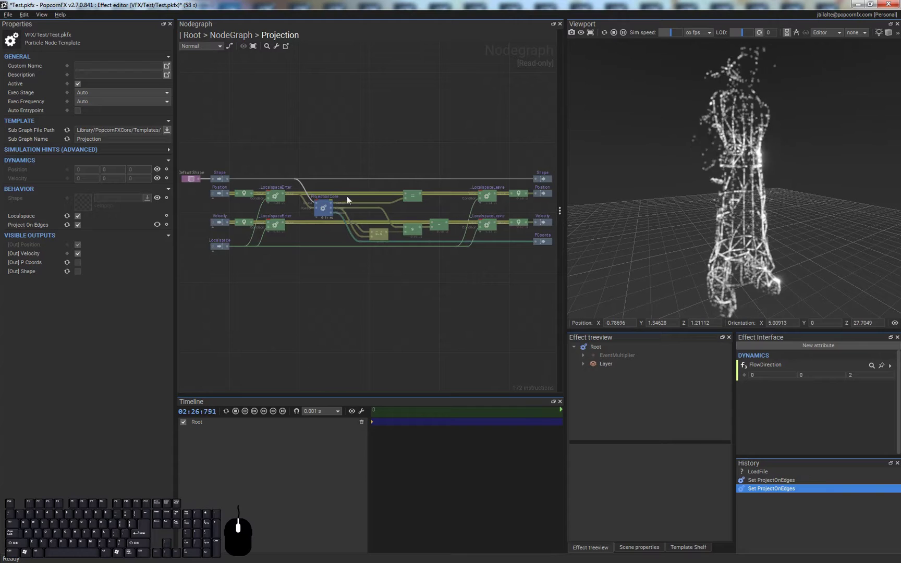
{"action": "double_click", "coordinate": [324, 208]}
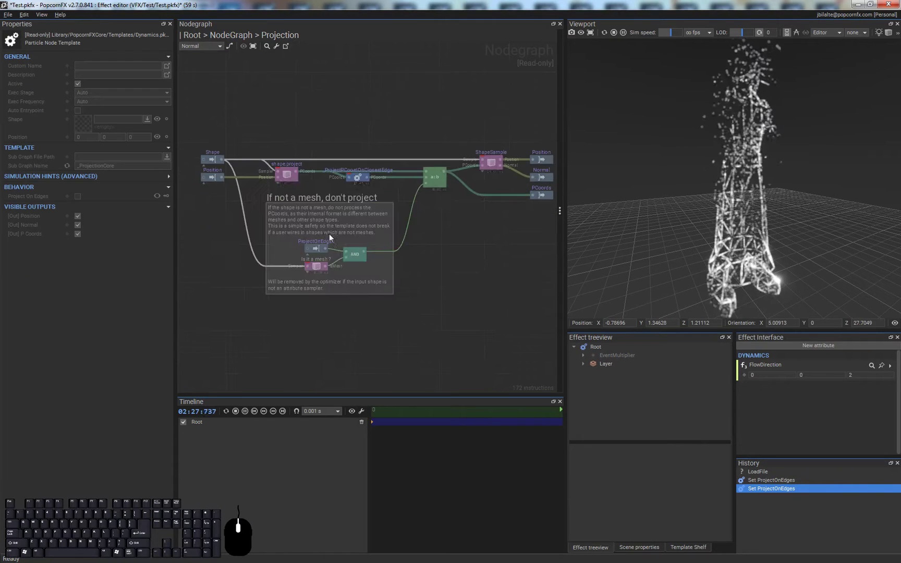
{"action": "double_click", "coordinate": [360, 178]}
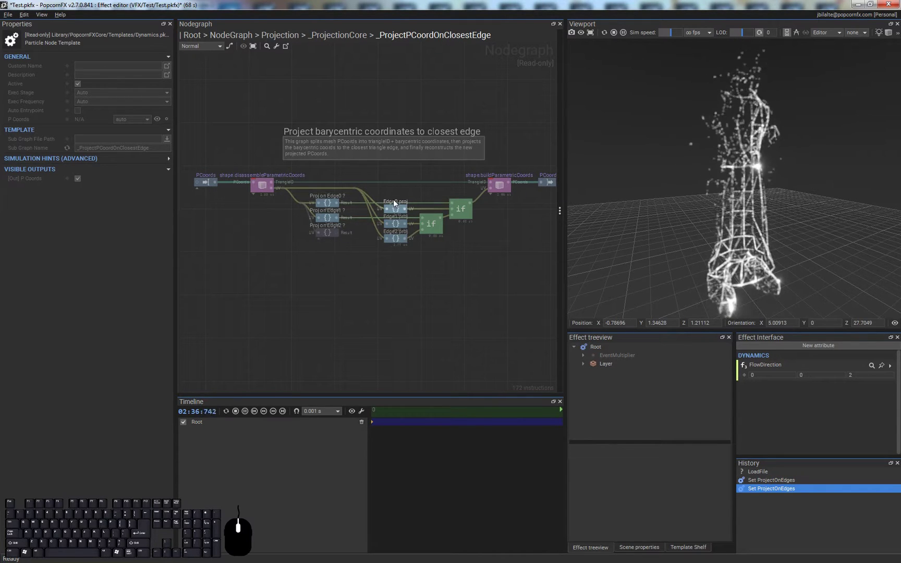
{"action": "double_click", "coordinate": [328, 184]}
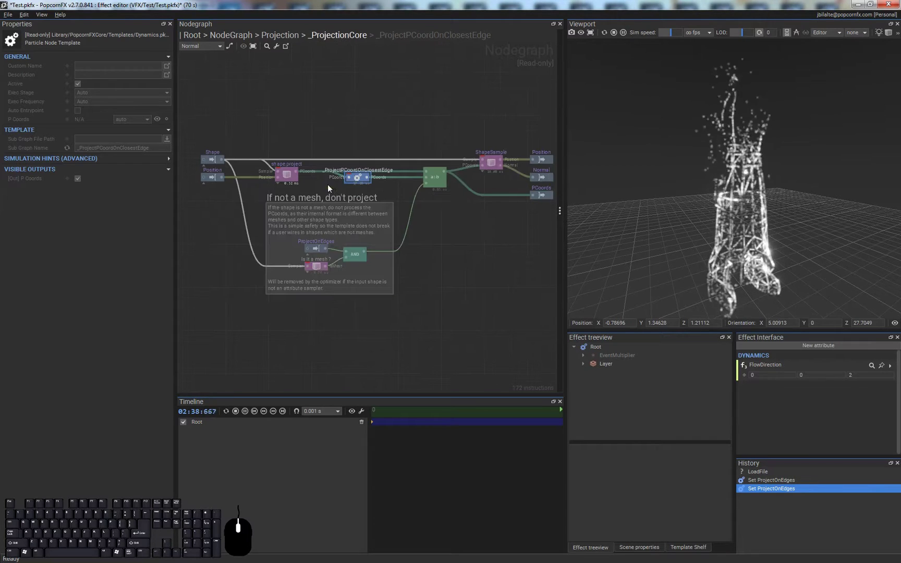
{"action": "double_click", "coordinate": [401, 223]}
{"action": "double_click", "coordinate": [370, 246]}
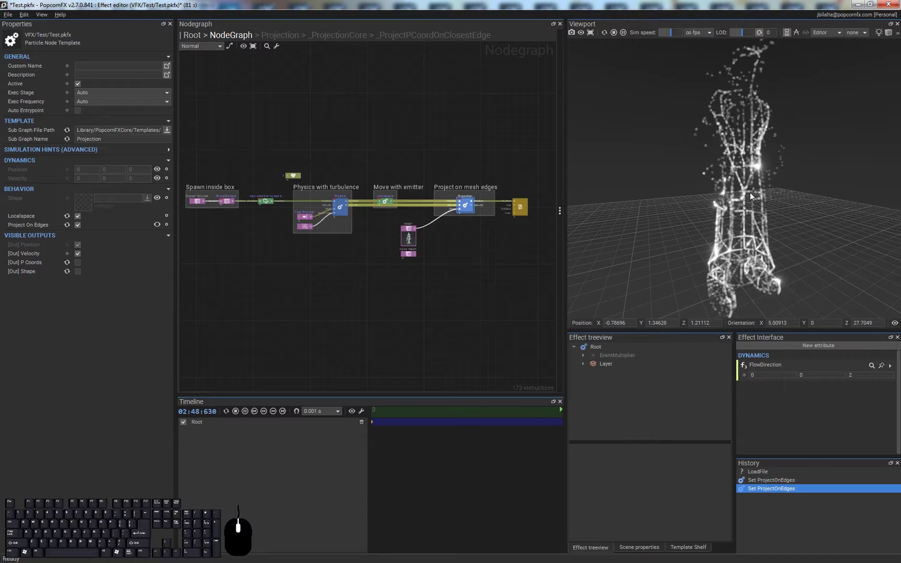
{"action": "left_click", "coordinate": [485, 279]}
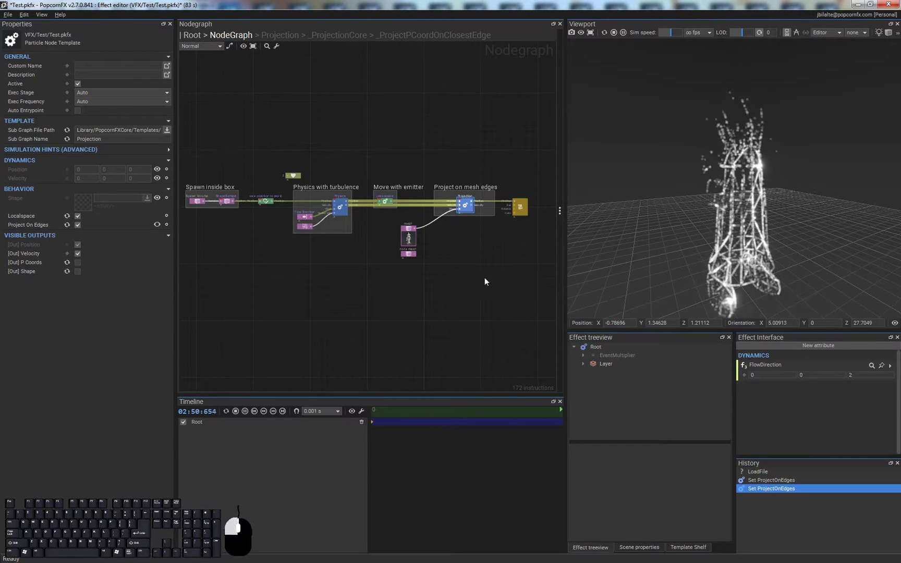
Step: Close the Test effect without saving and create an empty effect named TestProj in VFX/Test
{"action": "left_click", "coordinate": [888, 5]}
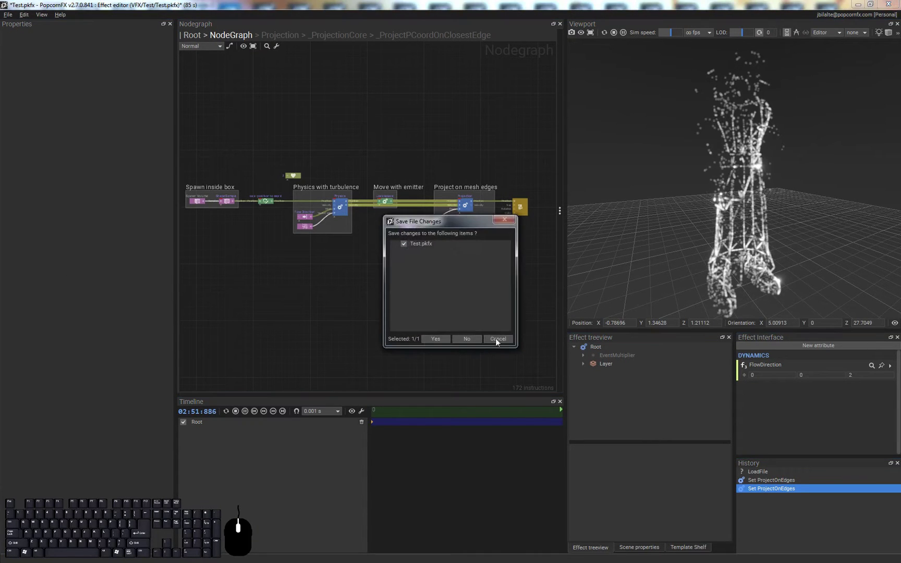
{"action": "left_click", "coordinate": [472, 339]}
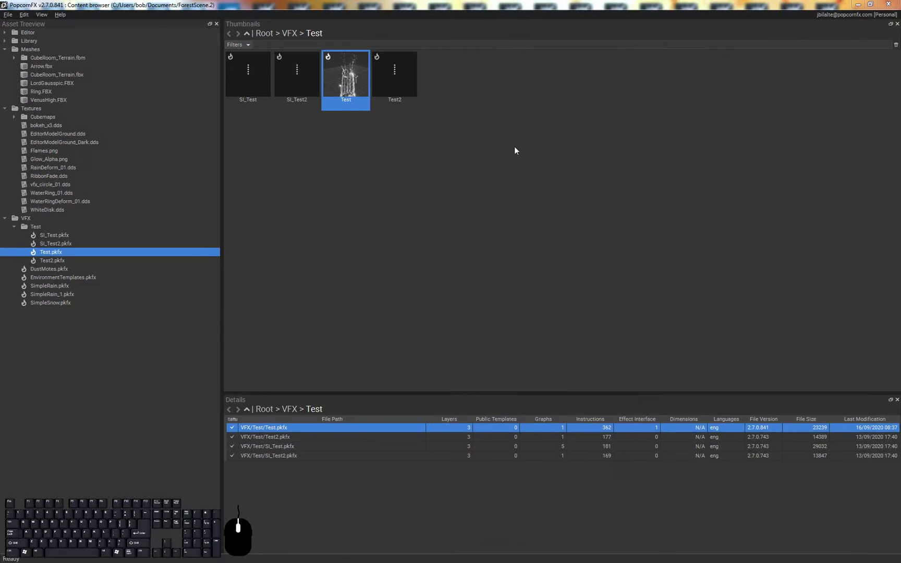
{"action": "right_click", "coordinate": [516, 147]}
{"action": "mouse_move", "coordinate": [521, 94]}
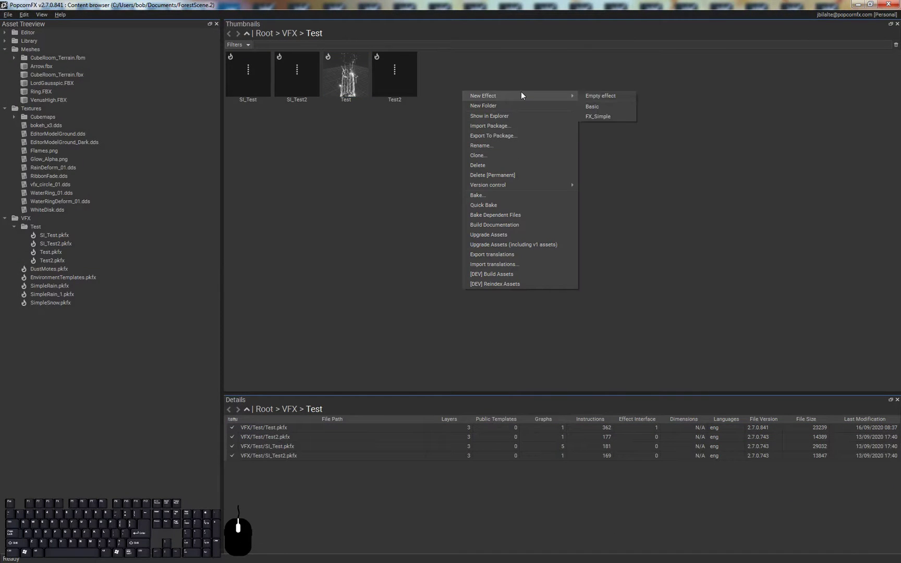
{"action": "left_click", "coordinate": [624, 116]}
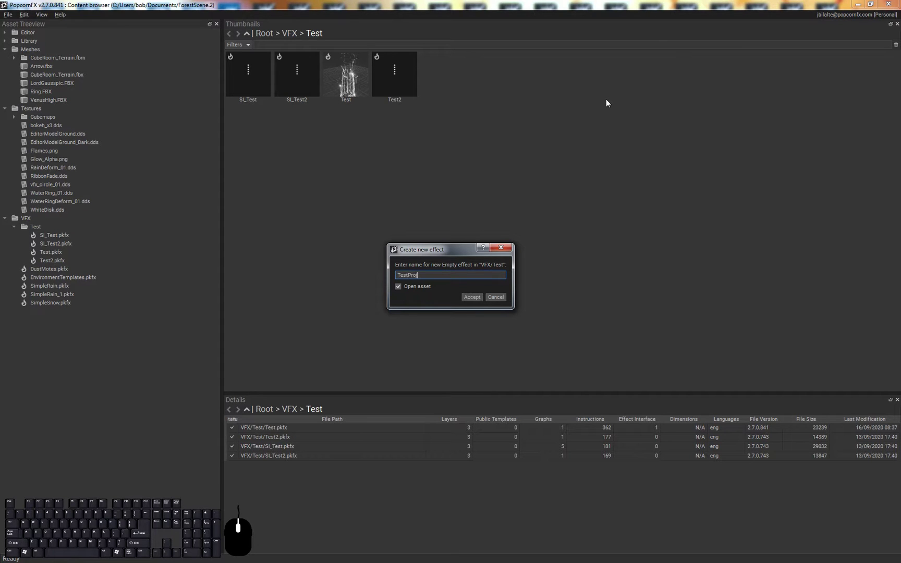
{"action": "type", "text": "TestProj"}
{"action": "key", "text": "Return"}
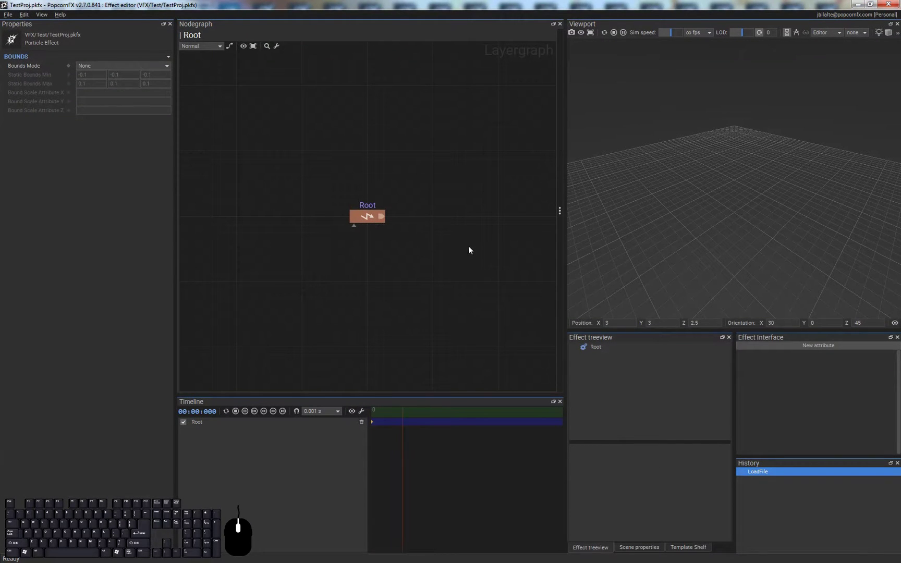
Step: Connect an EventMultiplier to Root, set to infinite emission in ParticlesPerSecond mode with a spawn count of 10000
{"action": "left_click_drag", "start_coordinate": [327, 213], "coordinate": [375, 211]}
{"action": "key", "text": "Return"}
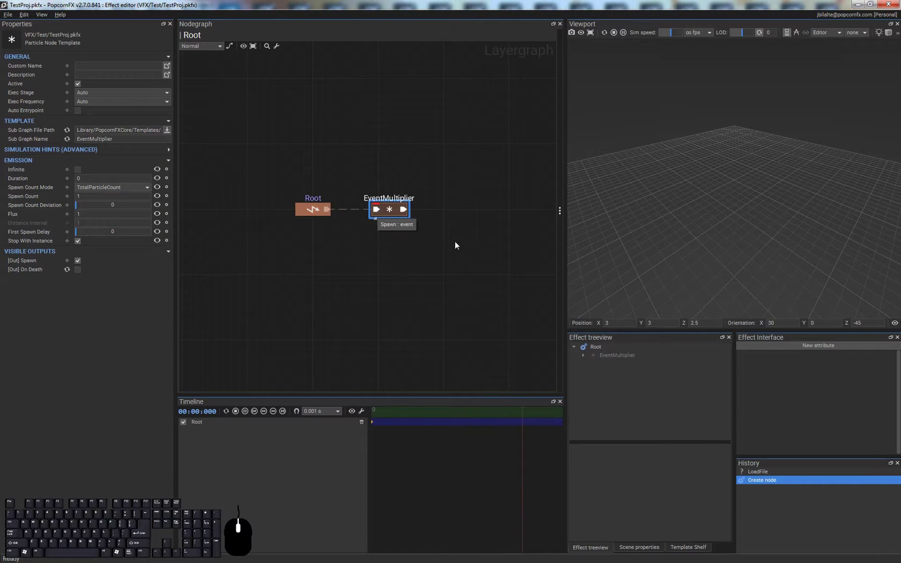
{"action": "left_click", "coordinate": [78, 170]}
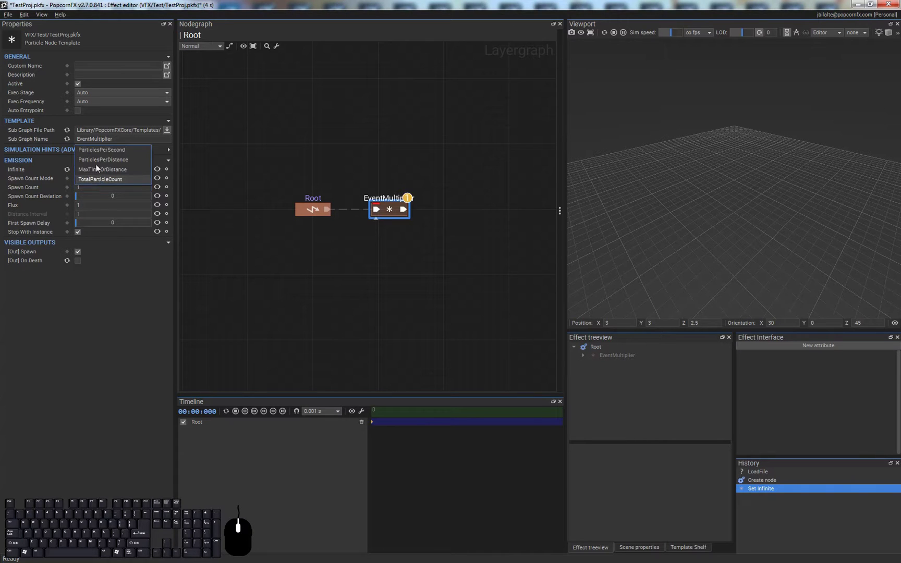
{"action": "left_click", "coordinate": [100, 153]}
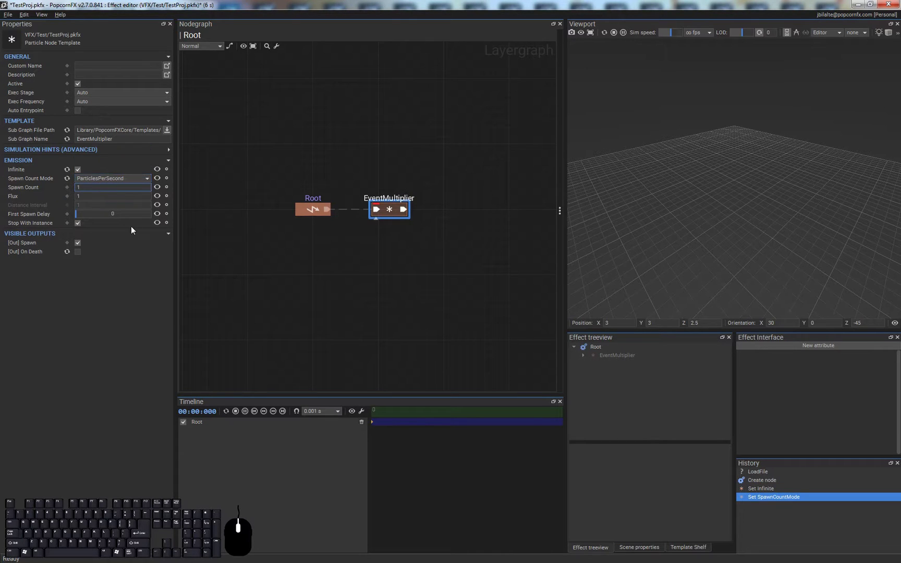
{"action": "type", "text": "0000"}
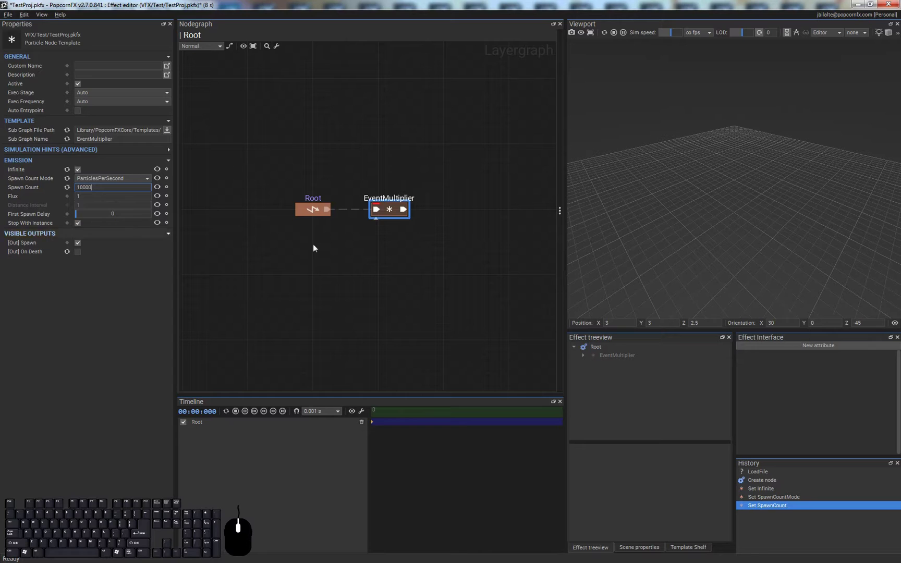
{"action": "left_click", "coordinate": [314, 248]}
Step: Add a Layer node connected to the EventMultiplier's spawn output
{"action": "left_click_drag", "start_coordinate": [403, 209], "coordinate": [466, 210]}
{"action": "type", "text": "l"}
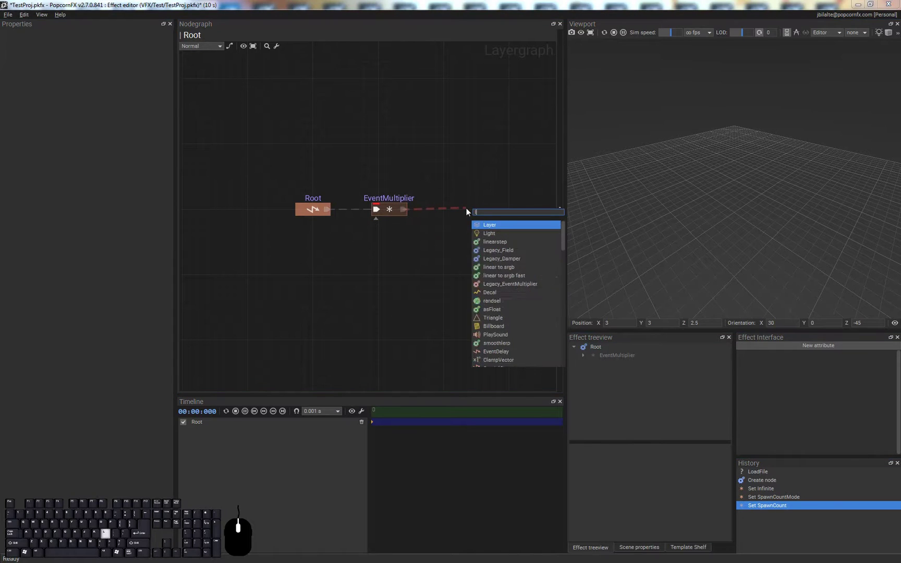
{"action": "type", "text": "ayer"}
{"action": "key", "text": "Return"}
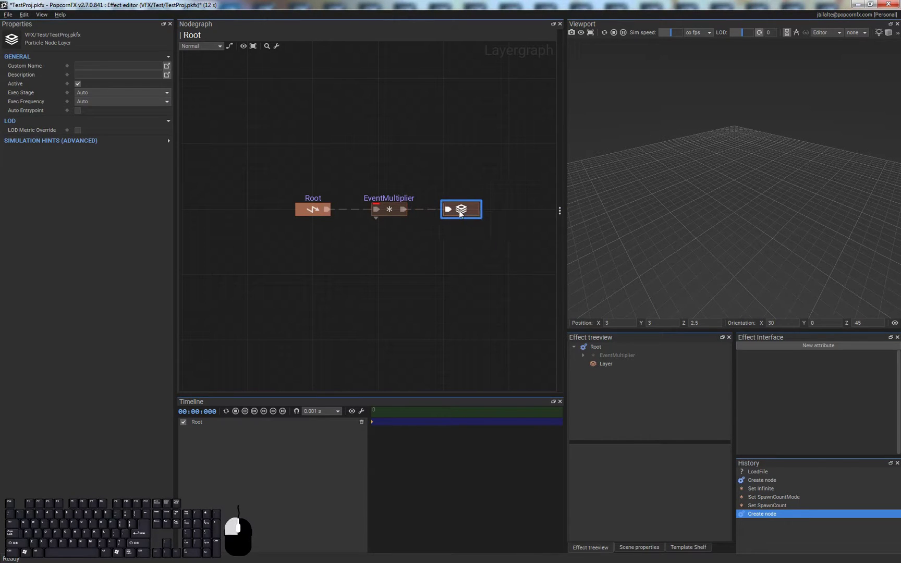
Step: Add a Billboard renderer inside the new layer's node graph
{"action": "double_click", "coordinate": [462, 213]}
{"action": "right_click", "coordinate": [456, 255]}
{"action": "type", "text": "billb"}
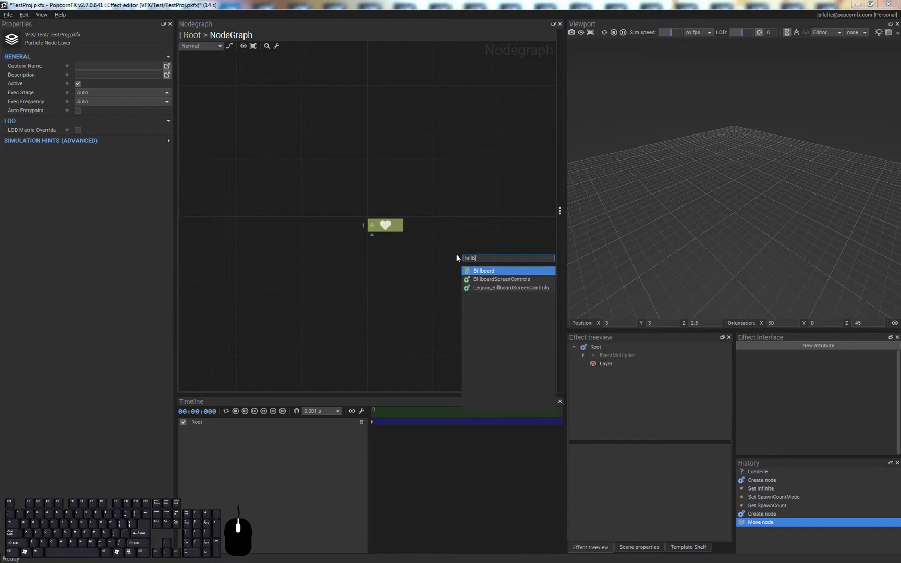
{"action": "key", "text": "Return"}
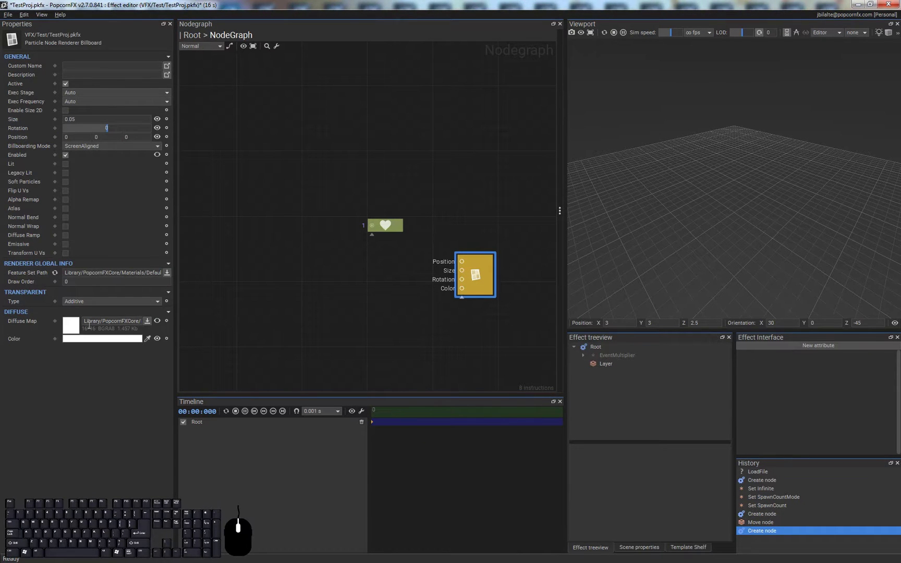
Step: Assign a soft glow texture as the billboard's Diffuse Map and start the effect preview
{"action": "double_click", "coordinate": [89, 326]}
{"action": "left_click", "coordinate": [251, 90]}
{"action": "left_click", "coordinate": [321, 298]}
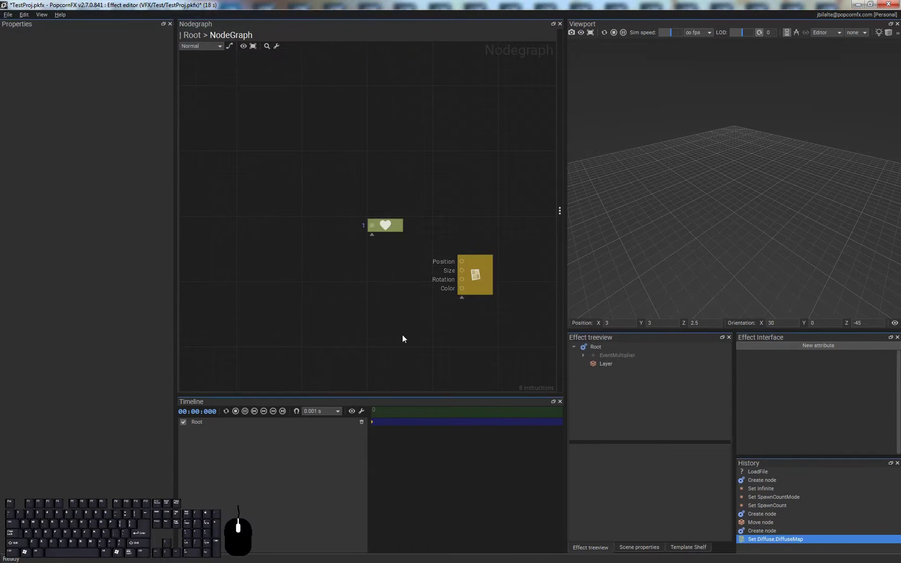
{"action": "key", "text": "space"}
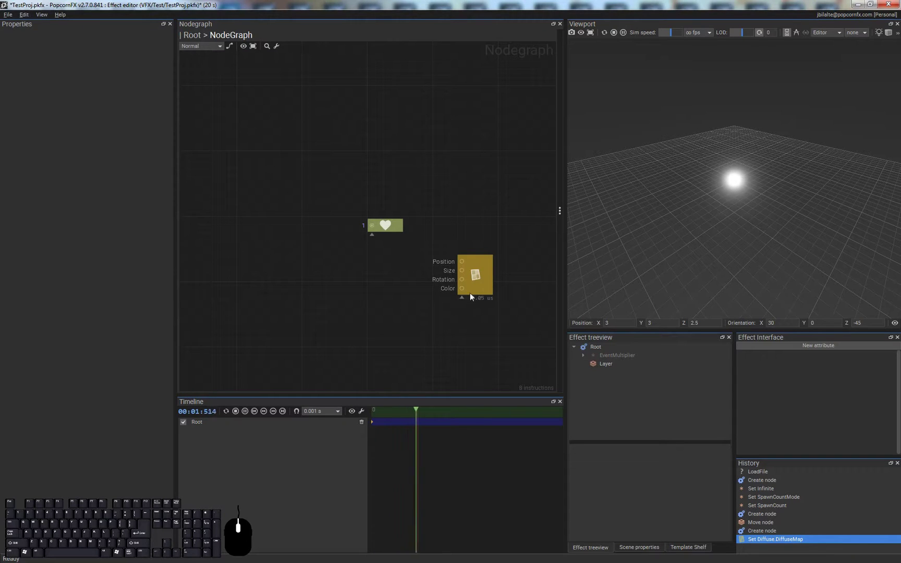
Step: Check the EventMultiplier's event rate in the root graph and return to the layer's node graph
{"action": "middle_click_drag", "start_coordinate": [470, 295], "coordinate": [447, 267]}
{"action": "double_click", "coordinate": [367, 247]}
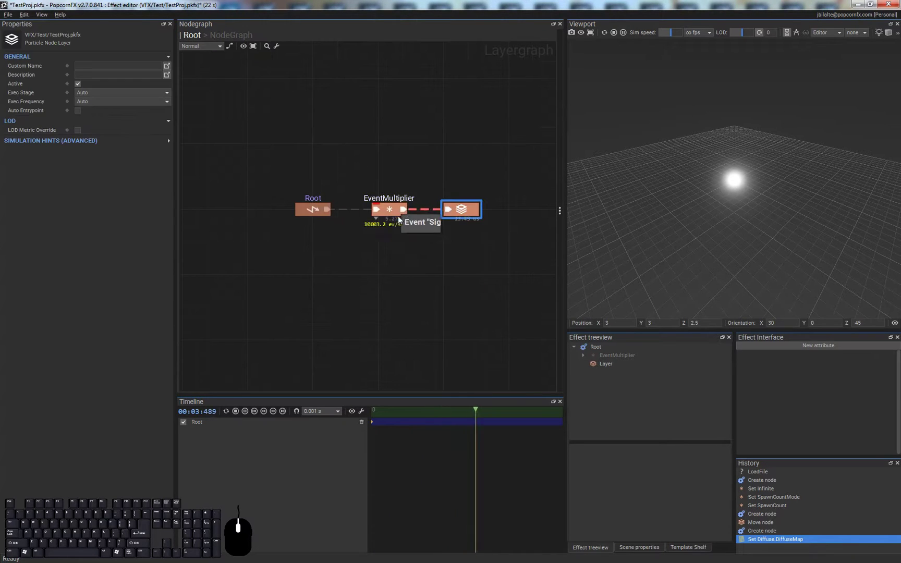
{"action": "left_click", "coordinate": [447, 265]}
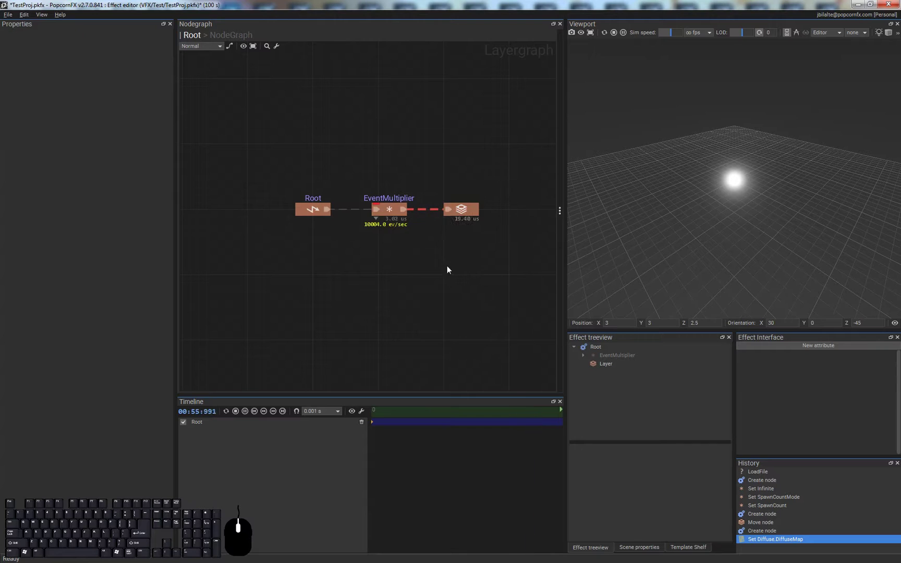
{"action": "double_click", "coordinate": [473, 213]}
{"action": "left_click", "coordinate": [398, 293]}
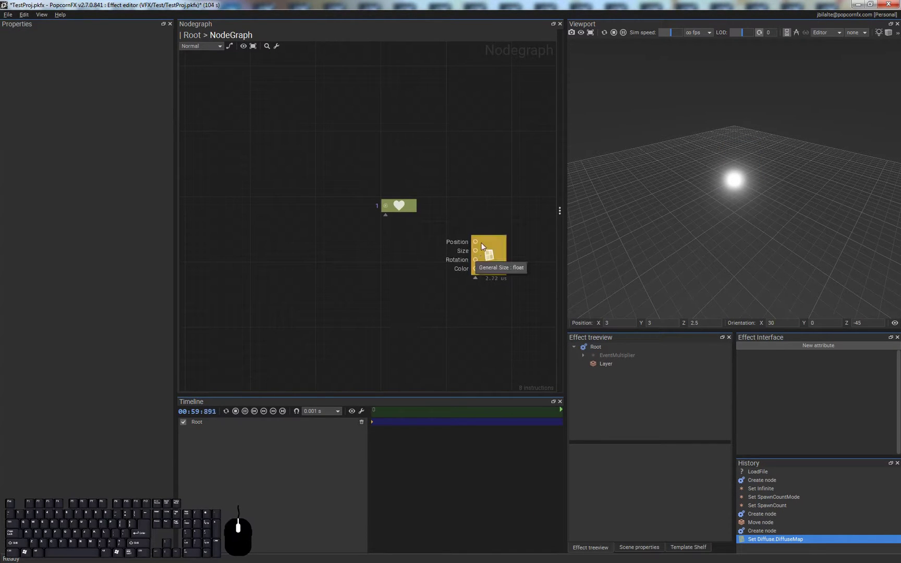
Step: Add the Shape sample (rig) preset, a shape sampler feeding a ShapeSample node, to the layer's node graph
{"action": "middle_click_drag", "start_coordinate": [426, 273], "coordinate": [454, 272]}
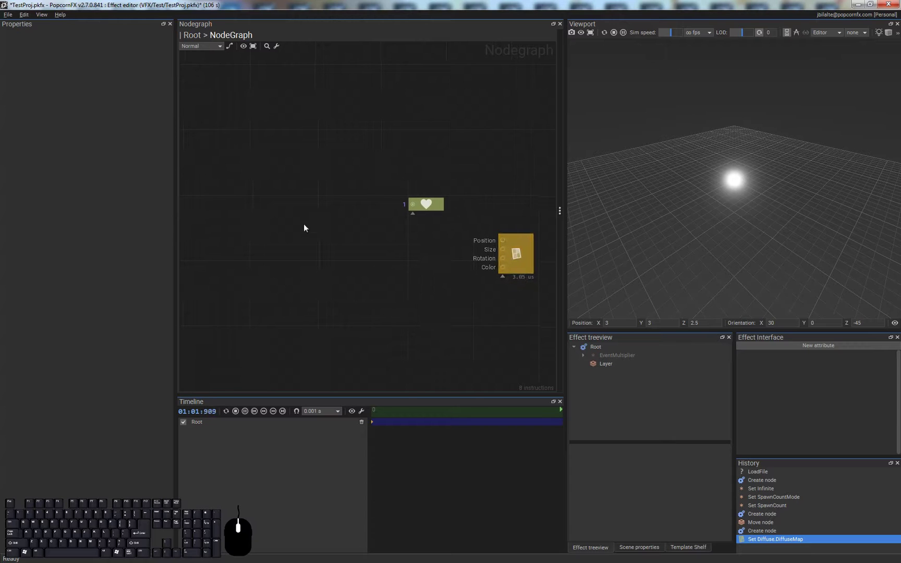
{"action": "right_click", "coordinate": [202, 243]}
{"action": "type", "text": "sha"}
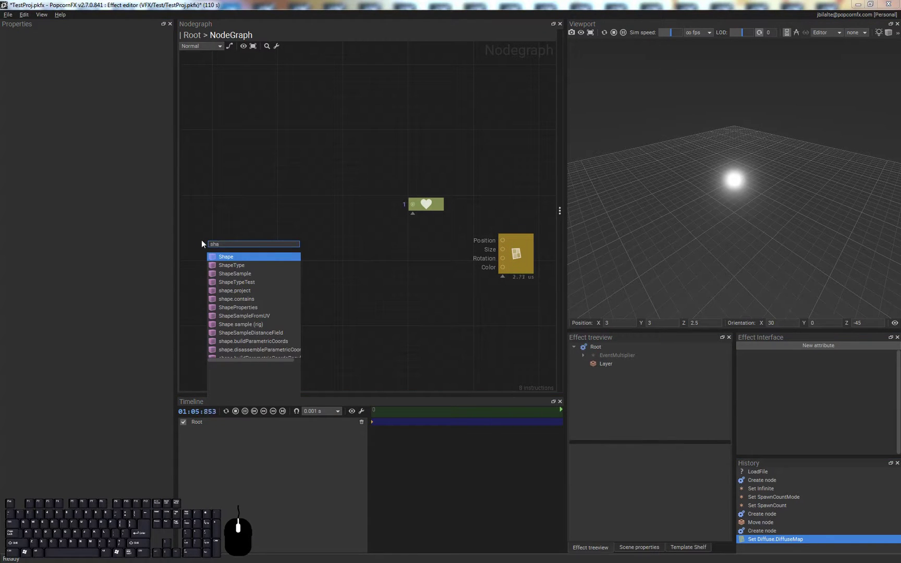
{"action": "type", "text": " r"}
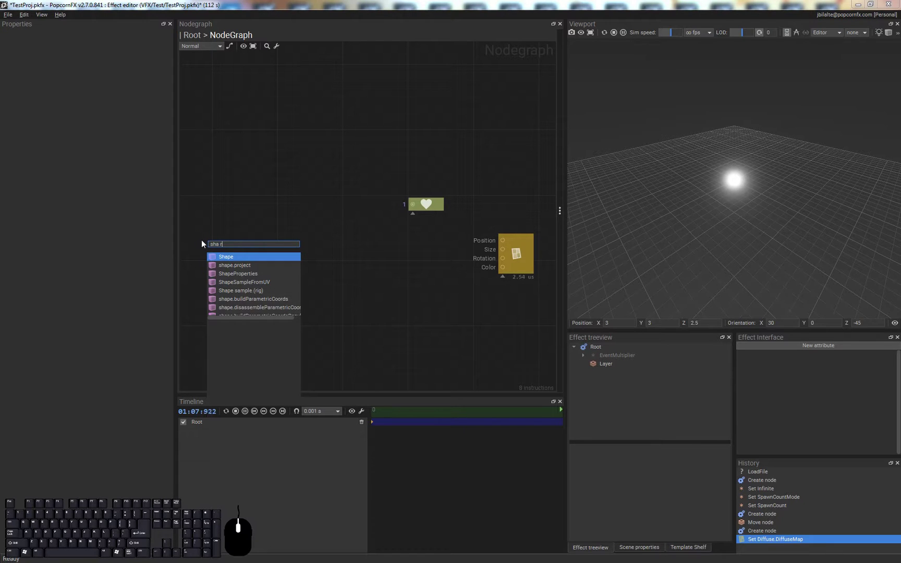
{"action": "key", "text": "Down"}
{"action": "key", "text": "Down"}
{"action": "key", "text": "Down"}
{"action": "key", "text": "Down"}
{"action": "key", "text": "Return"}
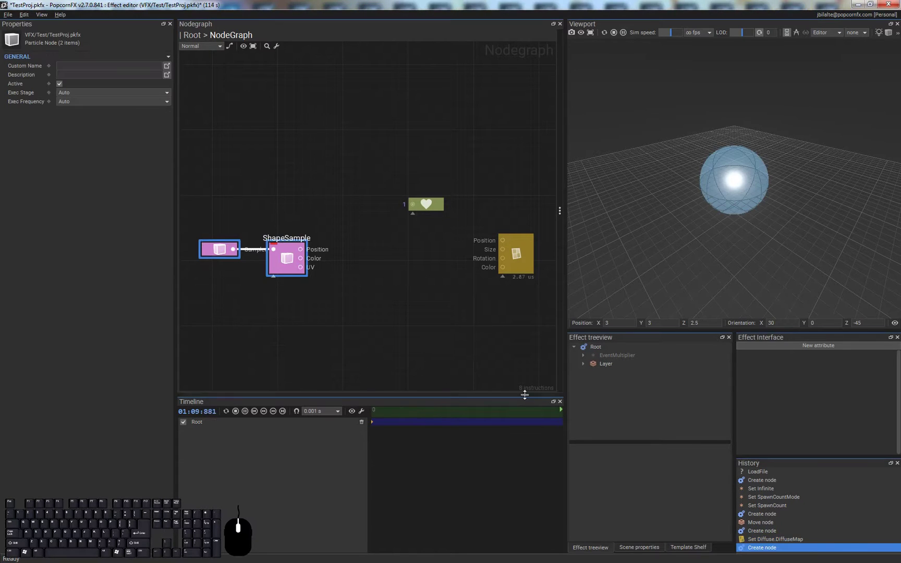
{"action": "left_click", "coordinate": [219, 249]}
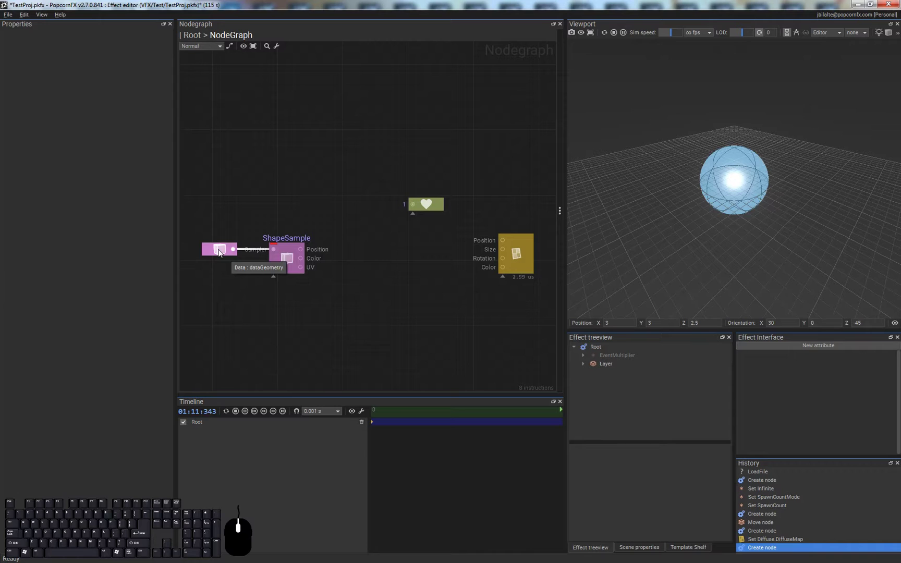
{"action": "left_click", "coordinate": [419, 340]}
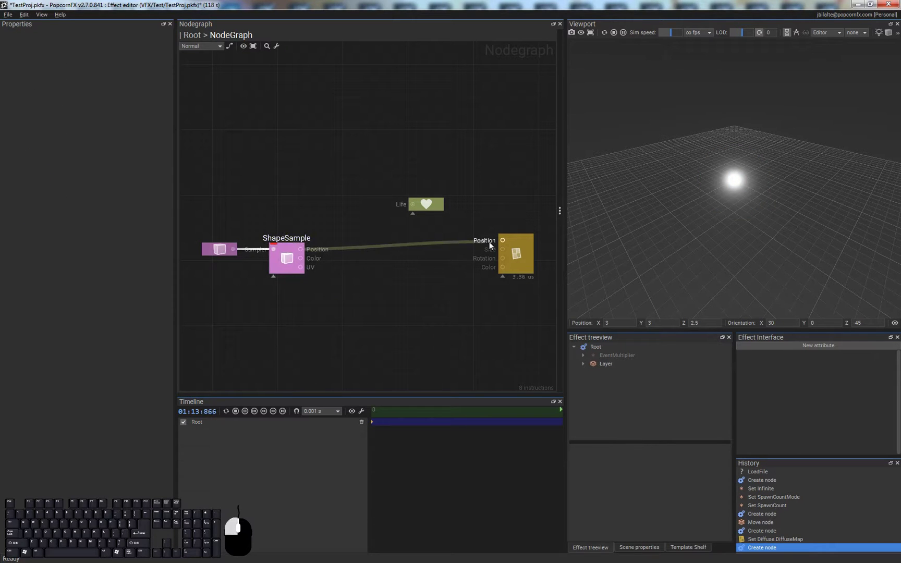
Step: Link the ShapeSample's Position output to the billboard's Position input and shift the two sampling nodes away from the renderer
{"action": "left_click_drag", "start_coordinate": [489, 242], "coordinate": [495, 241]}
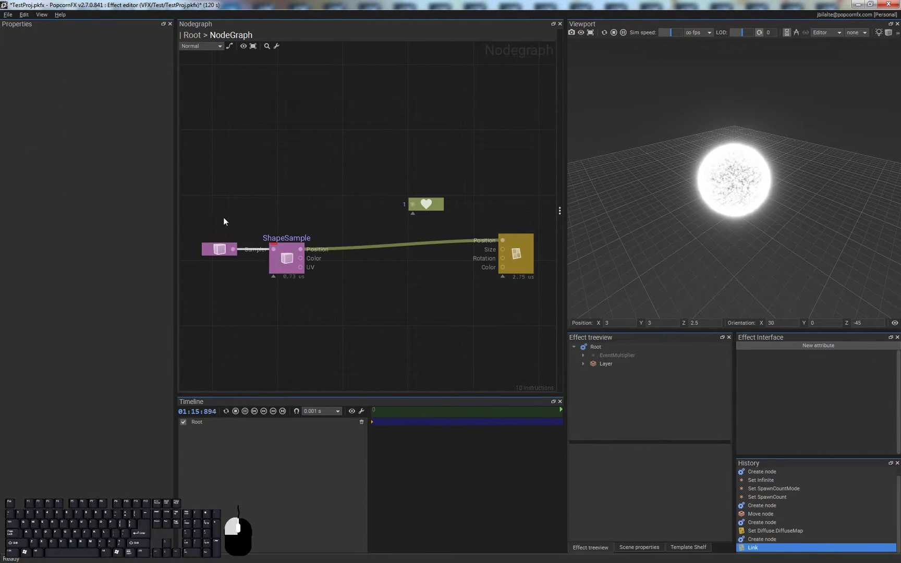
{"action": "left_click_drag", "start_coordinate": [223, 217], "coordinate": [257, 249]}
{"action": "left_click", "coordinate": [285, 246]}
Step: Insert a "local position to world" node on the link between the ShapeSample and the billboard renderer
{"action": "left_click", "coordinate": [324, 282]}
{"action": "key", "text": "ctrl+space"}
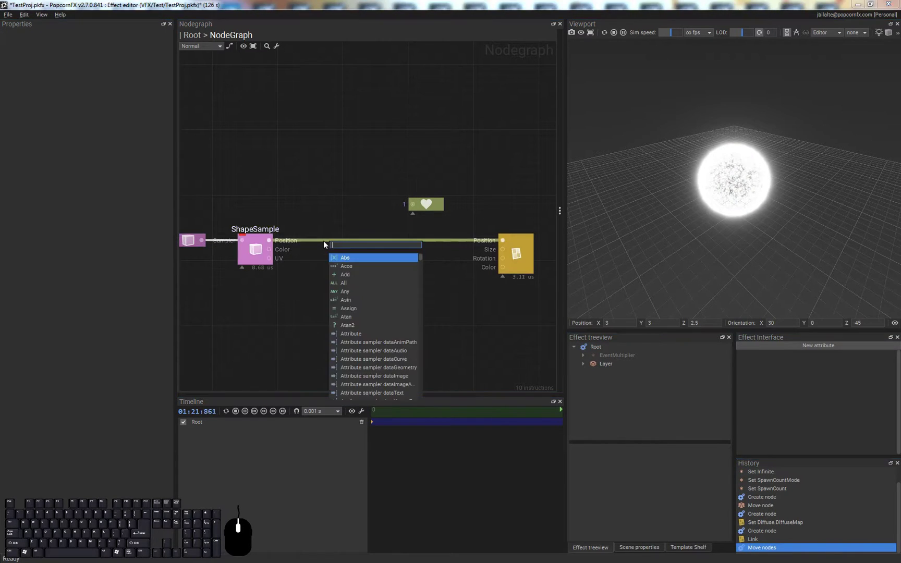
{"action": "type", "text": "local"}
{"action": "key", "text": "Down"}
{"action": "key", "text": "Down"}
{"action": "key", "text": "Return"}
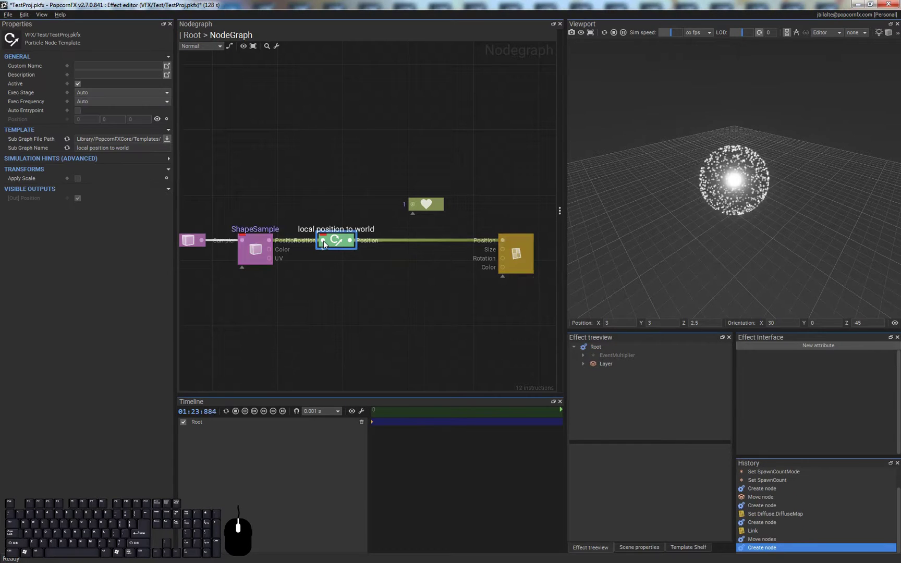
Step: Move the shape sampler, ShapeSample and local position to world nodes farther from the billboard to make room in the chain
{"action": "scroll", "coordinate": [385, 281], "scroll_direction": "down", "scroll_amount": 4}
{"action": "left_click_drag", "start_coordinate": [389, 284], "coordinate": [280, 250]}
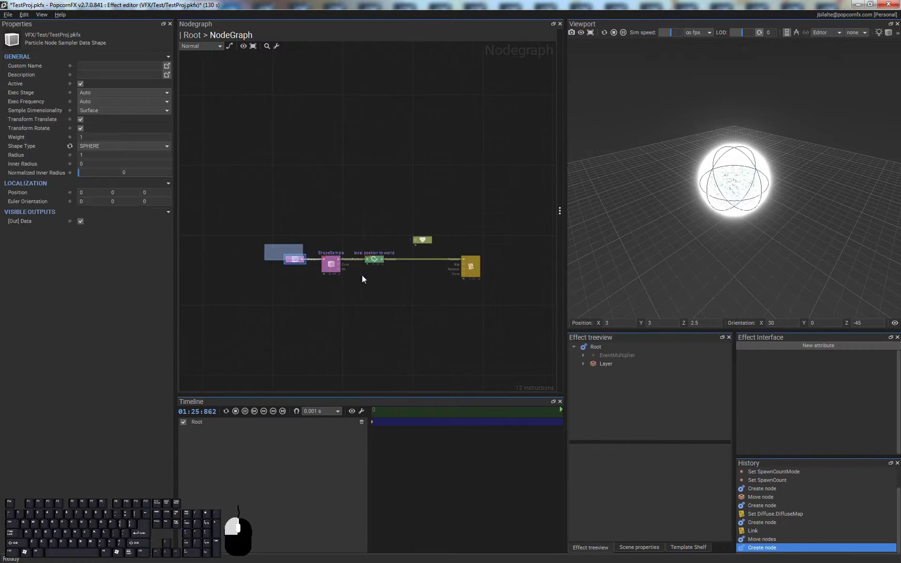
{"action": "left_click_drag", "start_coordinate": [378, 263], "coordinate": [321, 261]}
{"action": "left_click", "coordinate": [392, 307]}
Step: Set the EventMultiplier's Spawn Count to 1000 in the root graph and return to the layer's node graph
{"action": "double_click", "coordinate": [328, 263]}
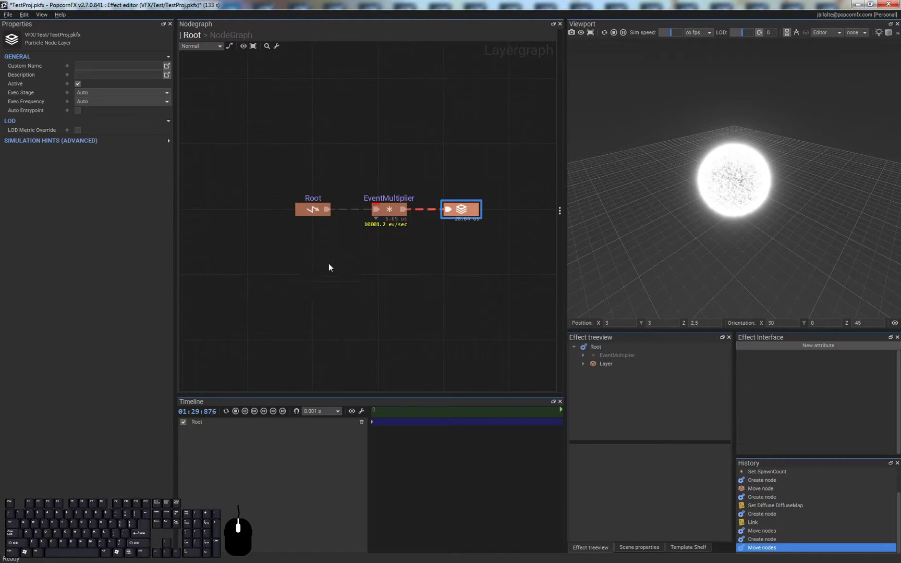
{"action": "left_click", "coordinate": [391, 209]}
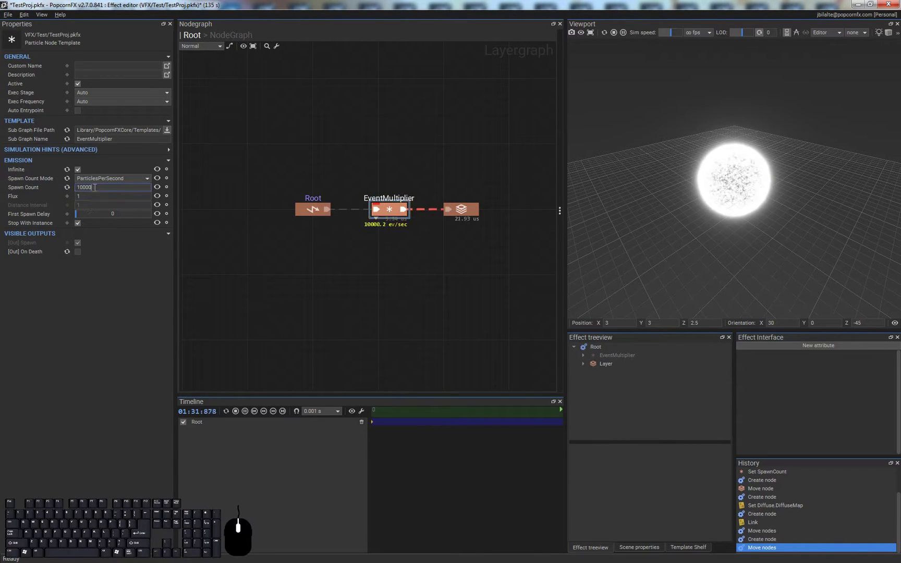
{"action": "key", "text": "Return"}
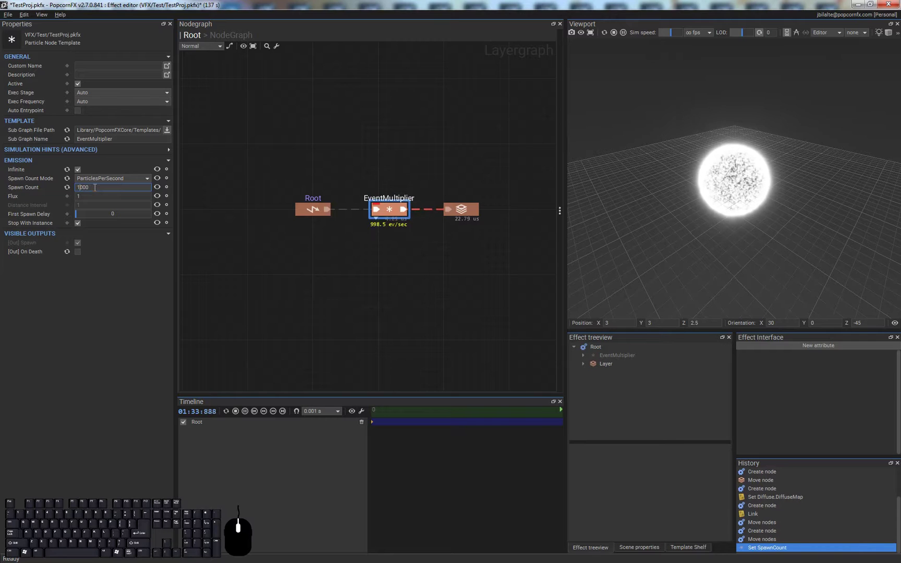
{"action": "double_click", "coordinate": [468, 209]}
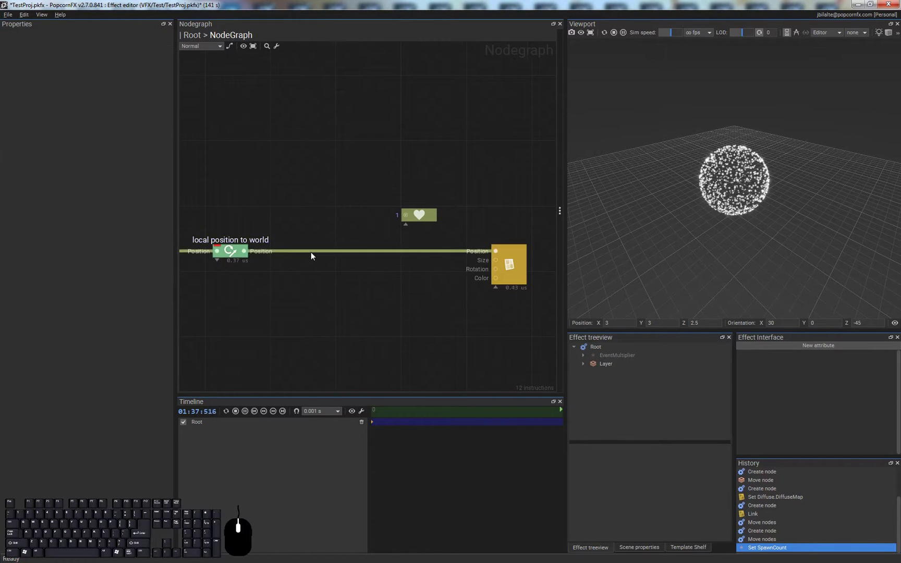
Step: Insert a Physics node on the position link between local position to world and the billboard renderer
{"action": "key", "text": "space"}
{"action": "type", "text": "ph"}
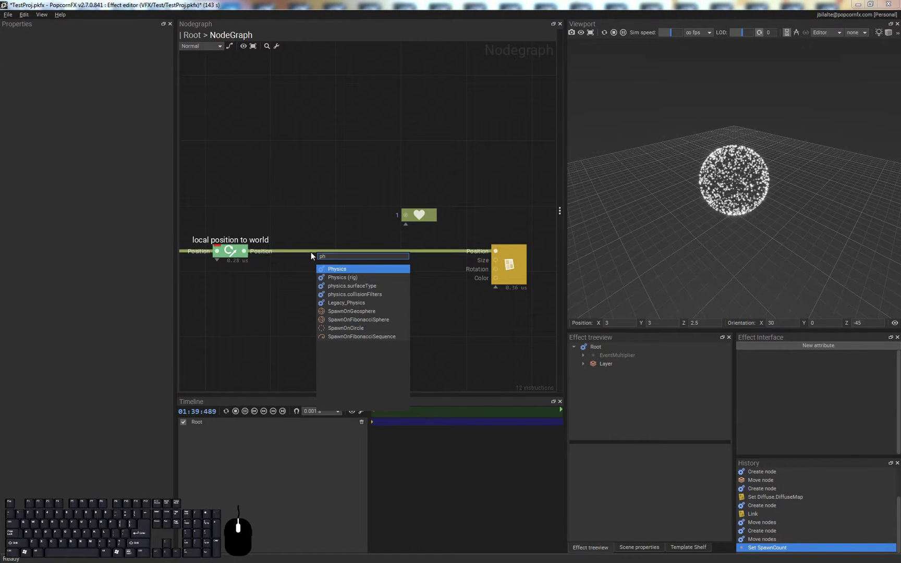
{"action": "key", "text": "Return"}
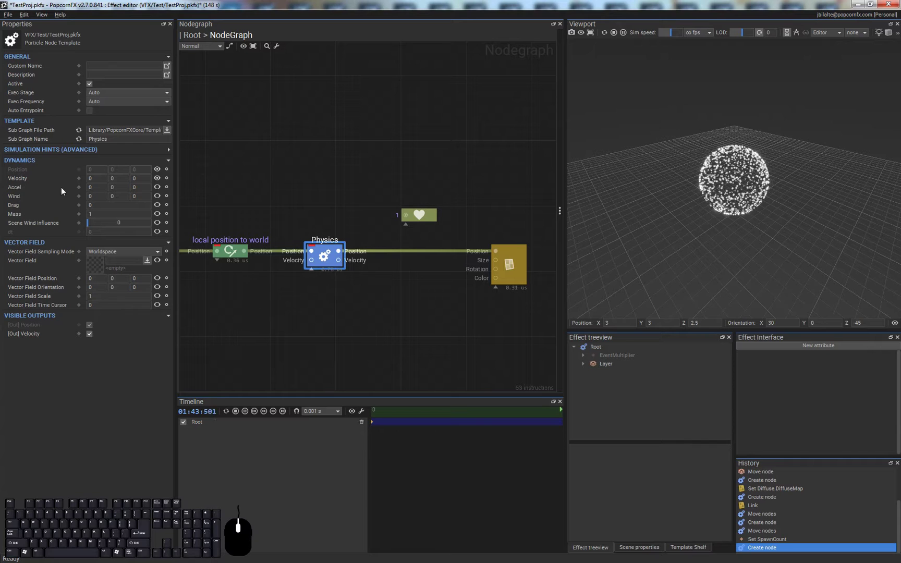
Step: Set the Physics node's Wind to 2 on the third axis and its Drag to 1
{"action": "double_click", "coordinate": [141, 197]}
{"action": "type", "text": "2"}
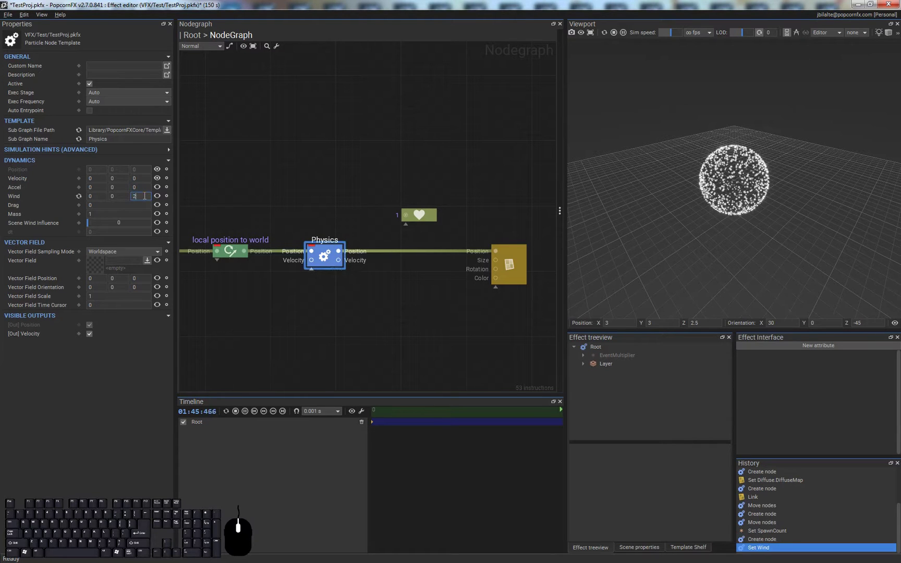
{"action": "double_click", "coordinate": [110, 208]}
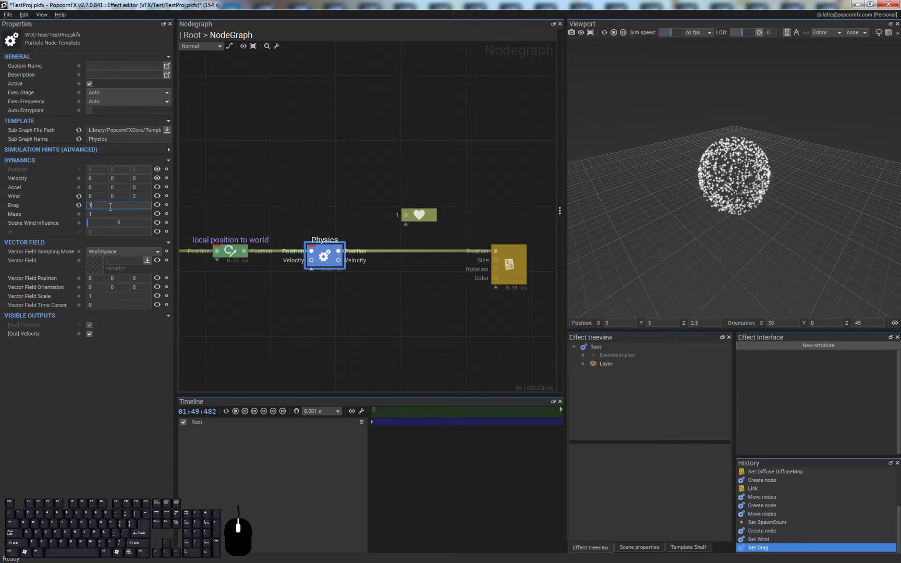
{"action": "type", "text": "1"}
{"action": "key", "text": "Return"}
{"action": "left_click", "coordinate": [329, 299]}
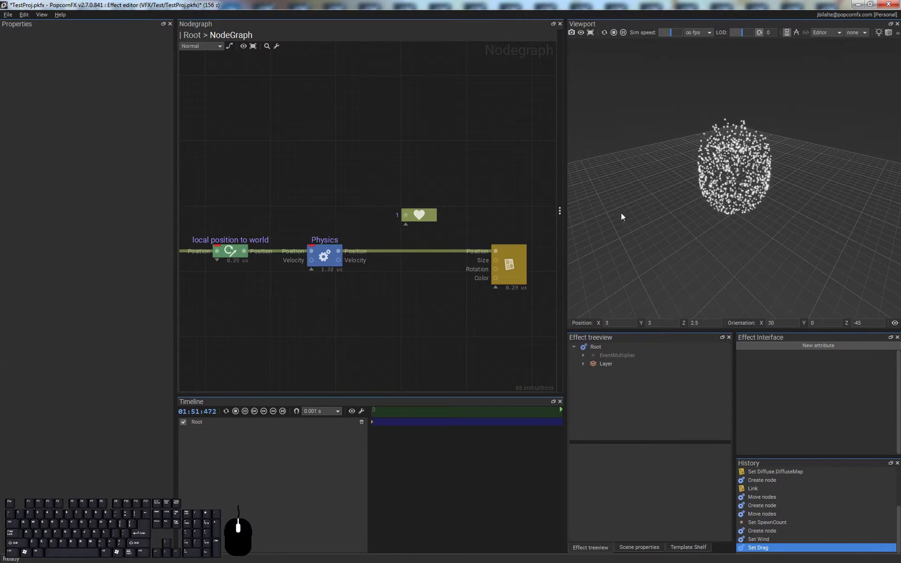
{"action": "left_click", "coordinate": [326, 256]}
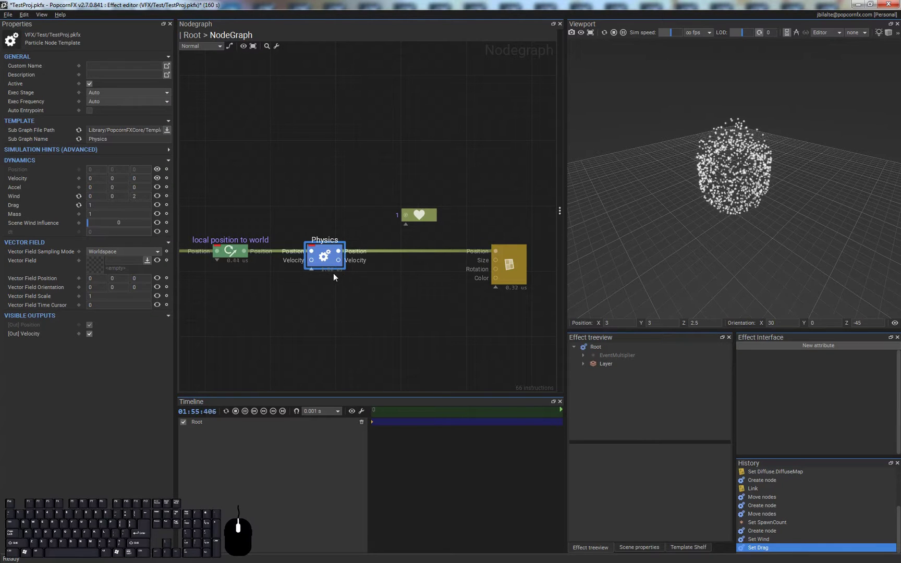
{"action": "left_click", "coordinate": [140, 195]}
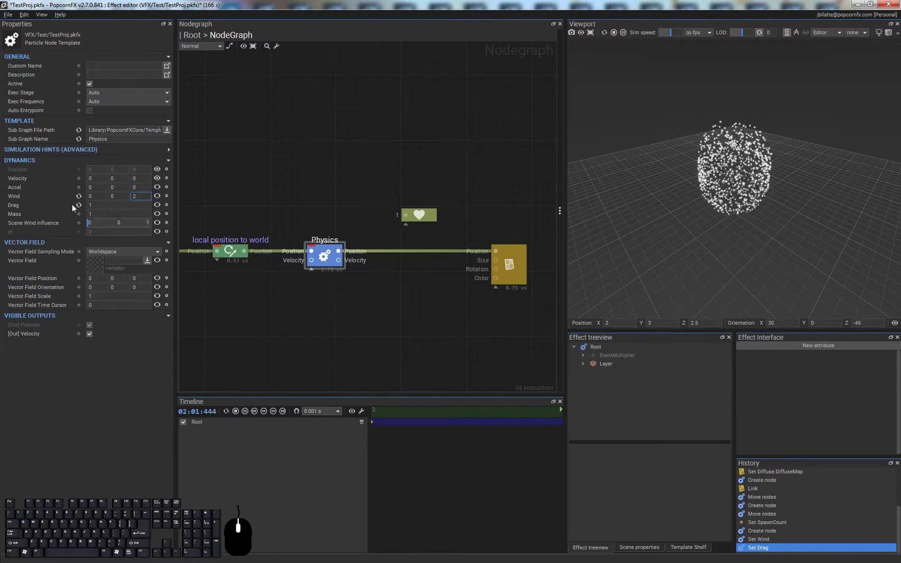
{"action": "left_click", "coordinate": [372, 302]}
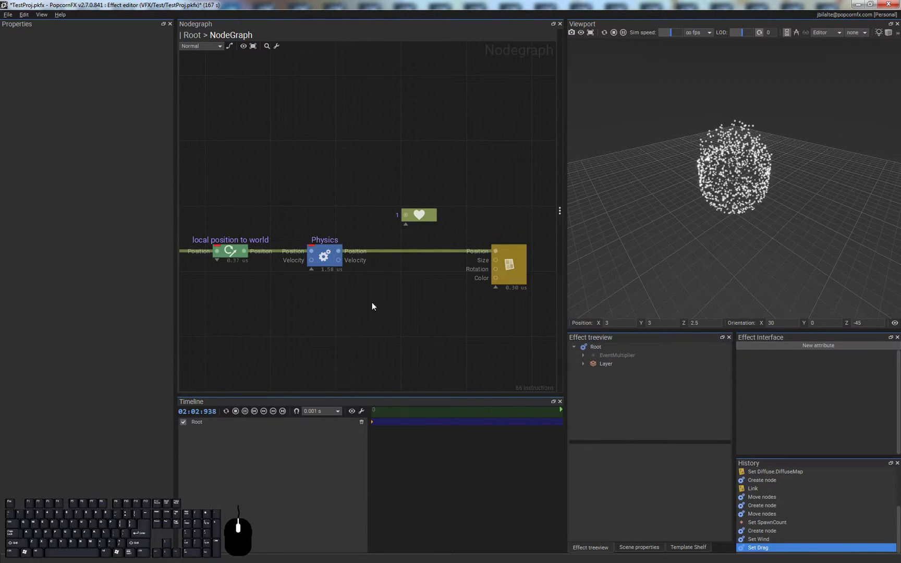
{"action": "left_click", "coordinate": [326, 255]}
Step: Insert a Projection node between Physics and the billboard renderer, and link the Physics Velocity output to its Velocity input
{"action": "left_click_drag", "start_coordinate": [816, 149], "coordinate": [760, 176]}
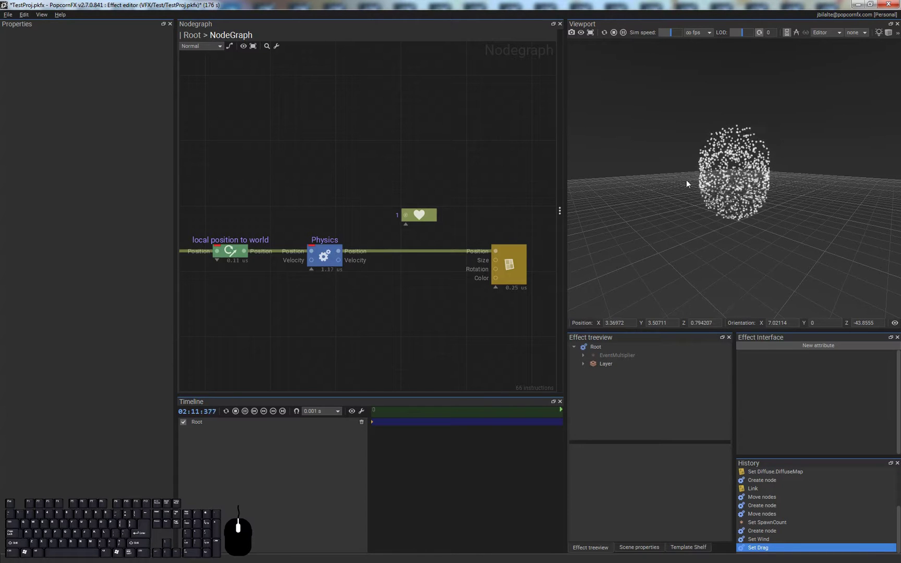
{"action": "middle_click_drag", "start_coordinate": [429, 271], "coordinate": [425, 269]}
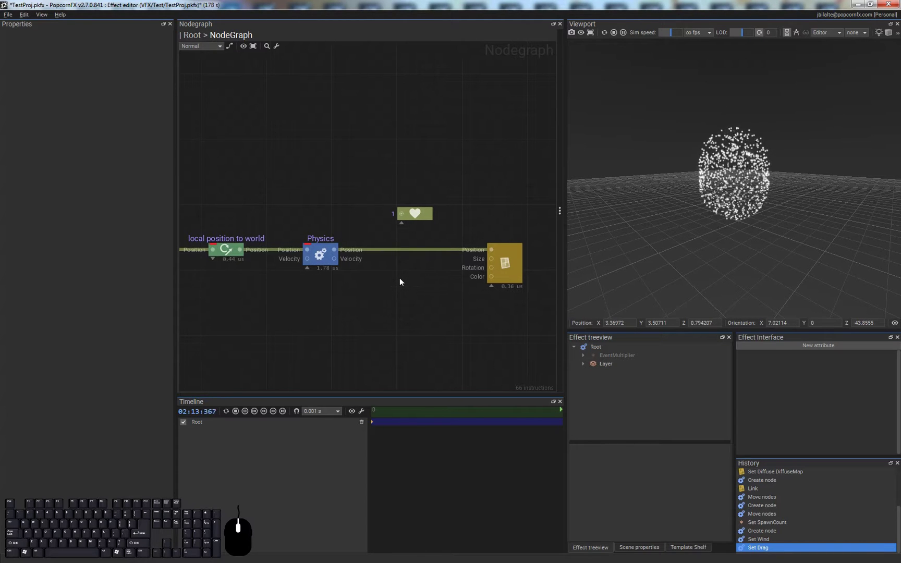
{"action": "left_click", "coordinate": [387, 251], "text": "ctrl"}
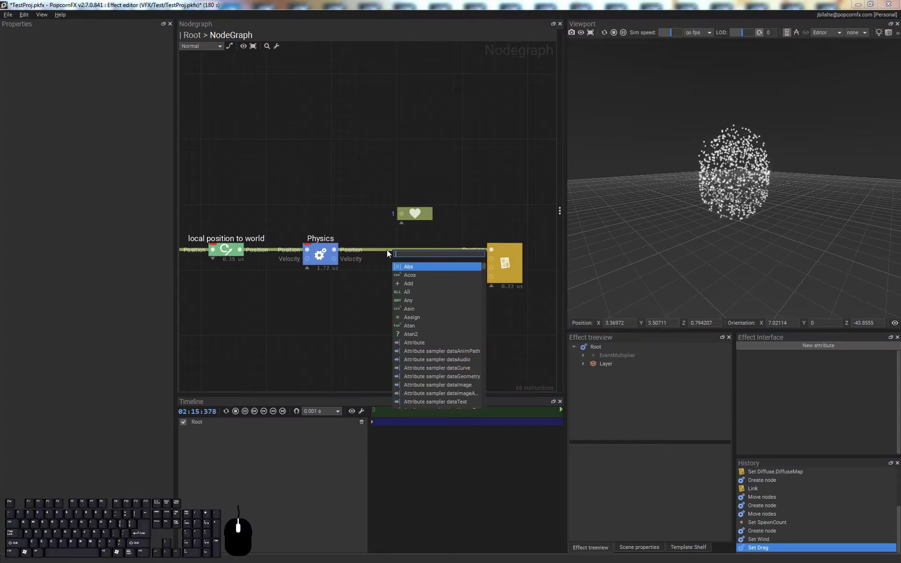
{"action": "type", "text": "projection"}
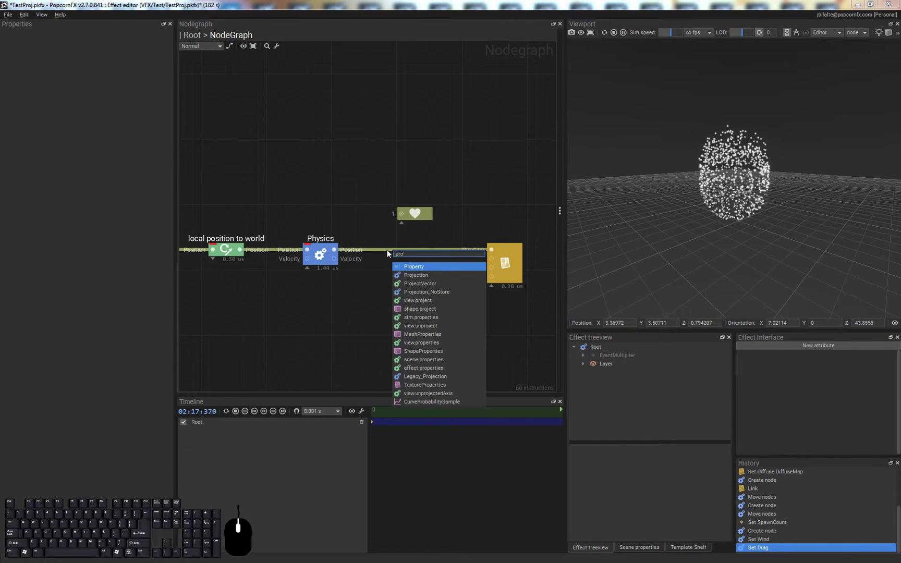
{"action": "key", "text": "Return"}
{"action": "left_click", "coordinate": [406, 288]}
{"action": "left_click_drag", "start_coordinate": [404, 256], "coordinate": [423, 256]}
{"action": "left_click", "coordinate": [430, 317]}
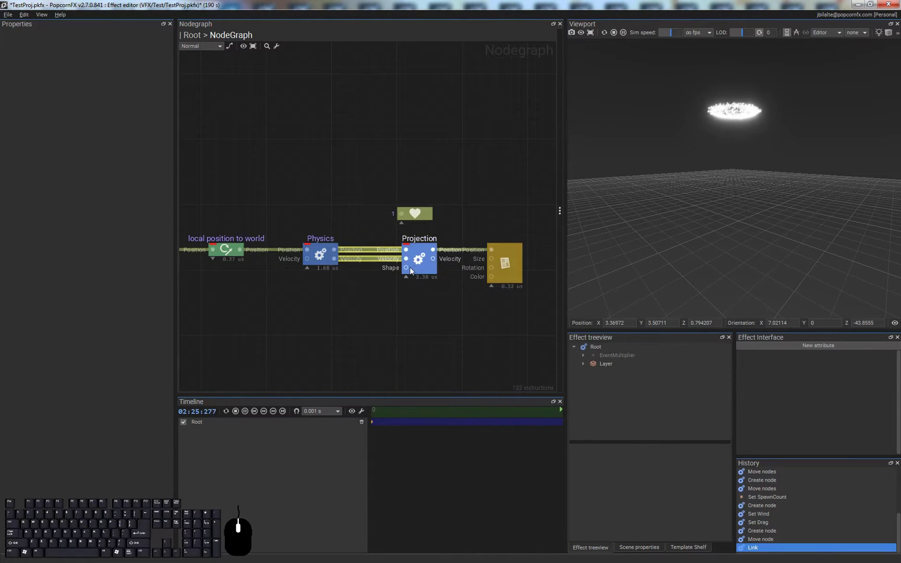
Step: Create a Shape sampler connected to the Projection node's Shape input and inspect the projected particles up close
{"action": "left_click_drag", "start_coordinate": [406, 268], "coordinate": [364, 312]}
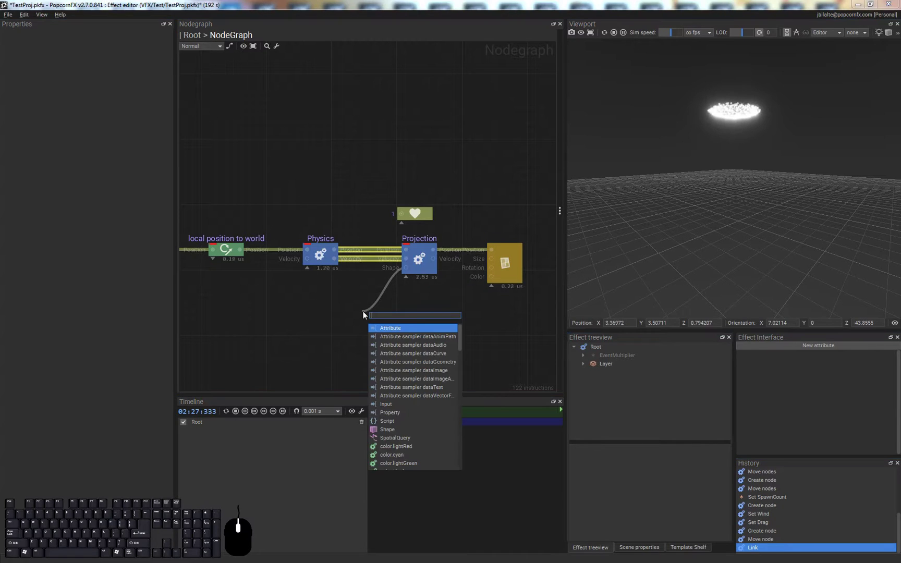
{"action": "type", "text": "shs"}
{"action": "key", "text": "BackSpace"}
{"action": "key", "text": "Return"}
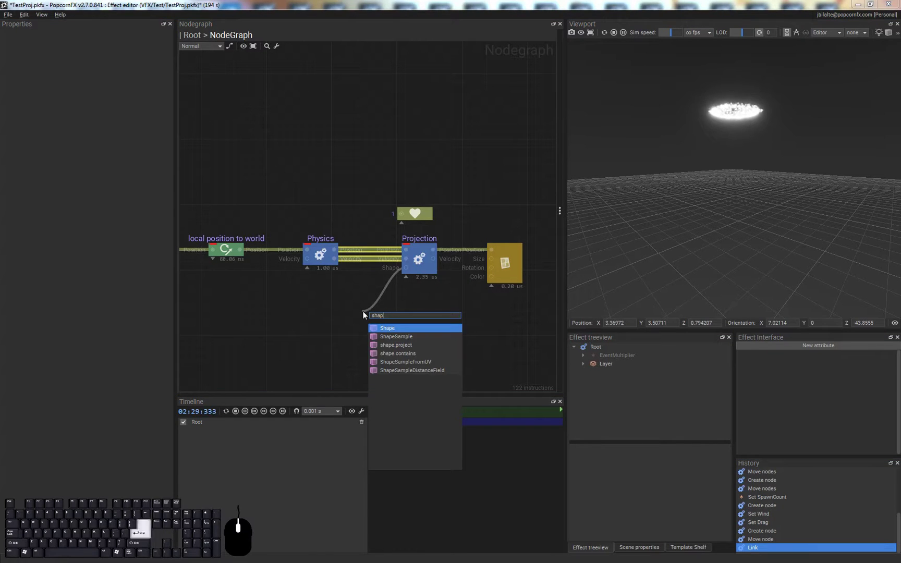
{"action": "left_click", "coordinate": [418, 330]}
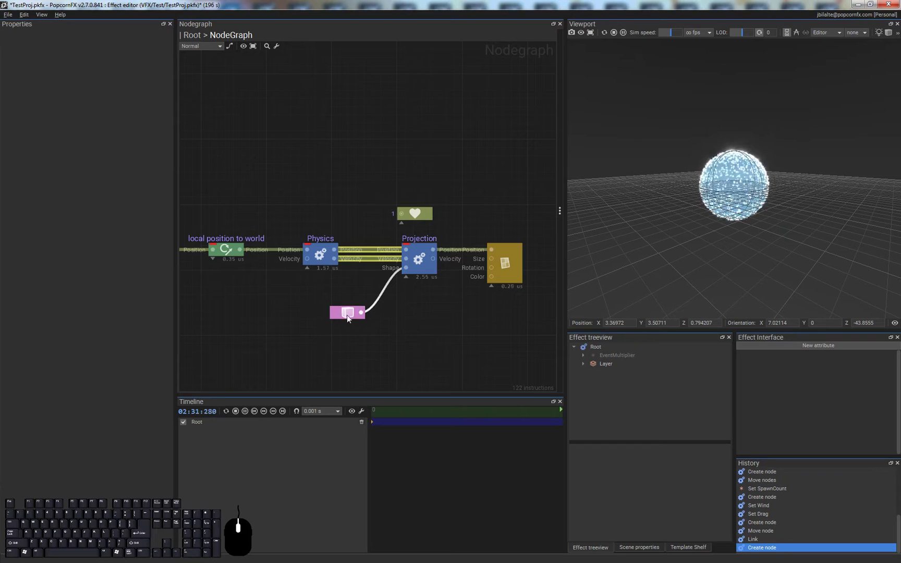
{"action": "left_click", "coordinate": [362, 314]}
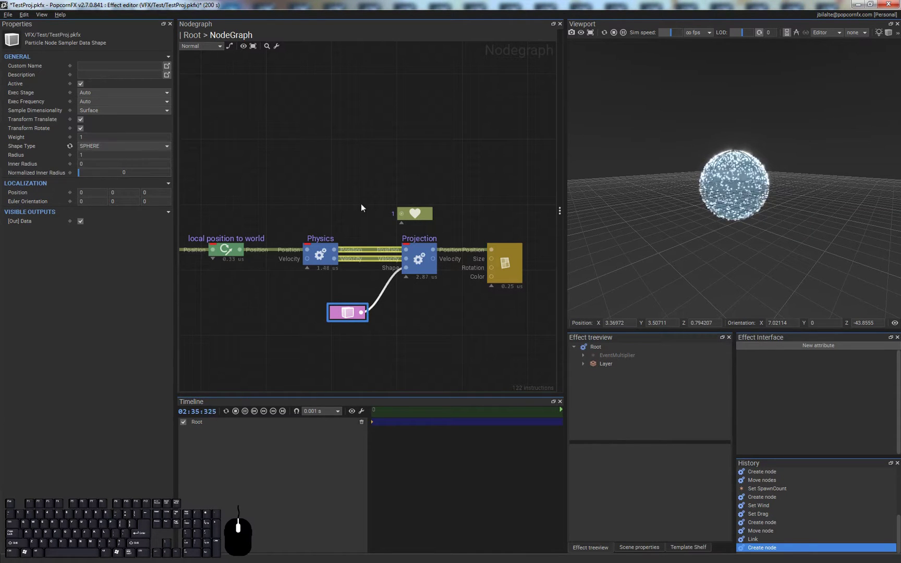
{"action": "left_click", "coordinate": [522, 300]}
{"action": "left_click_drag", "start_coordinate": [778, 201], "coordinate": [765, 267], "text": "alt"}
{"action": "scroll", "coordinate": [756, 220], "scroll_direction": "up", "scroll_amount": 5}
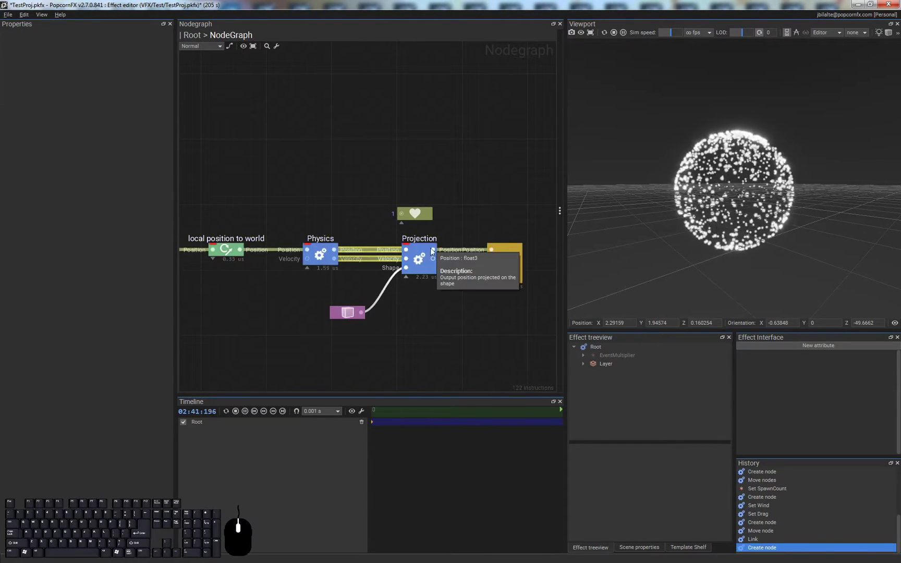
Step: Expose the Physics node's Vector Field property as an input pin
{"action": "left_click", "coordinate": [320, 261]}
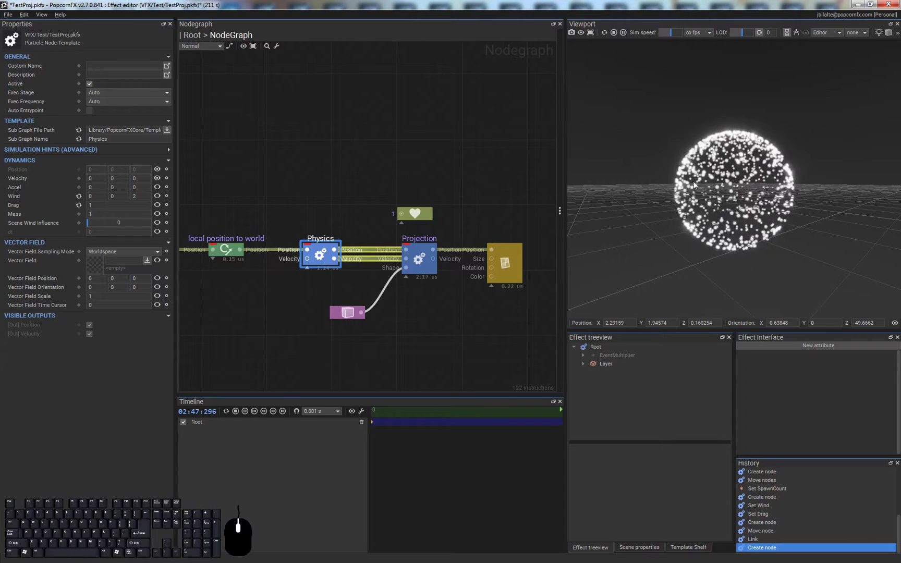
{"action": "left_click", "coordinate": [301, 291]}
{"action": "left_click", "coordinate": [316, 260]}
{"action": "left_click", "coordinate": [157, 266]}
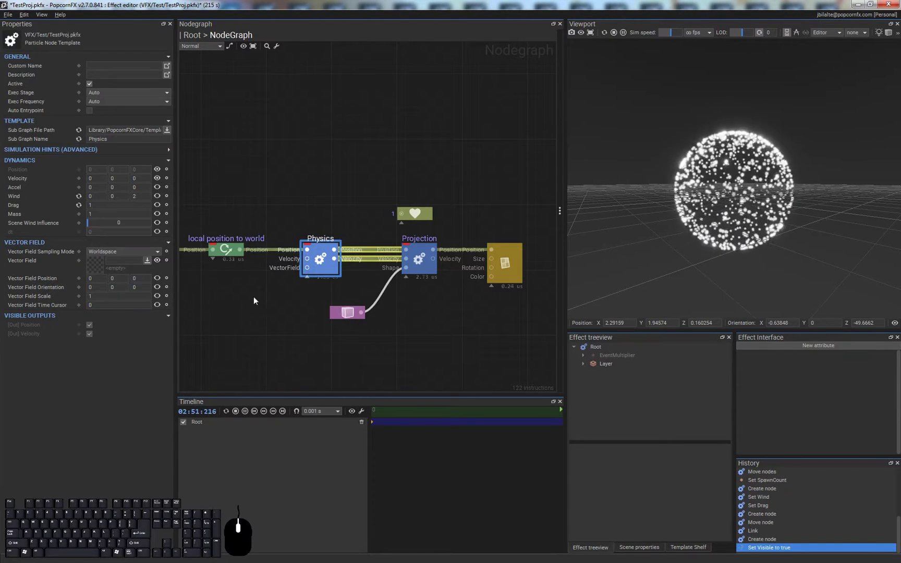
{"action": "left_click", "coordinate": [255, 298]}
Step: Create a Turbulence sampler connected to the Physics node's VectorField input
{"action": "left_click_drag", "start_coordinate": [307, 268], "coordinate": [271, 300]}
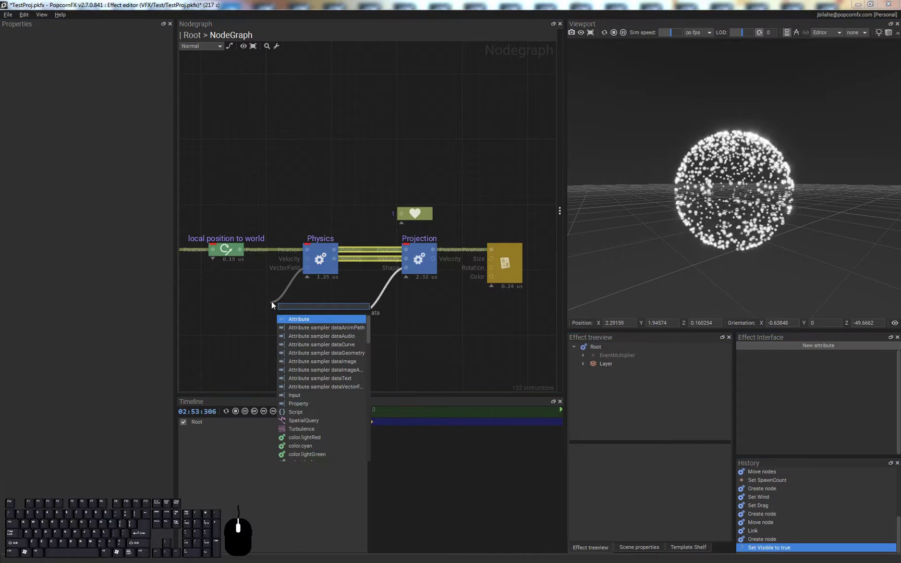
{"action": "type", "text": "tur"}
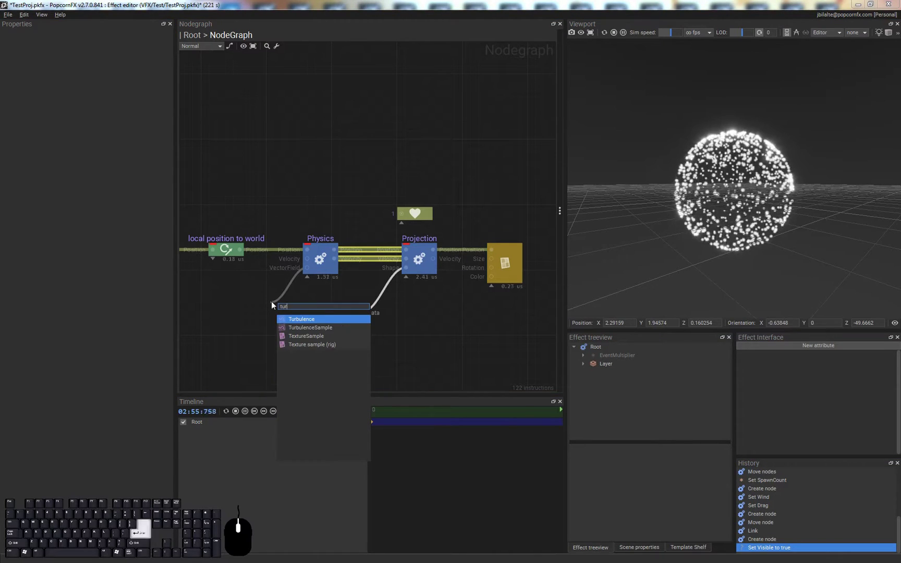
{"action": "key", "text": "Return"}
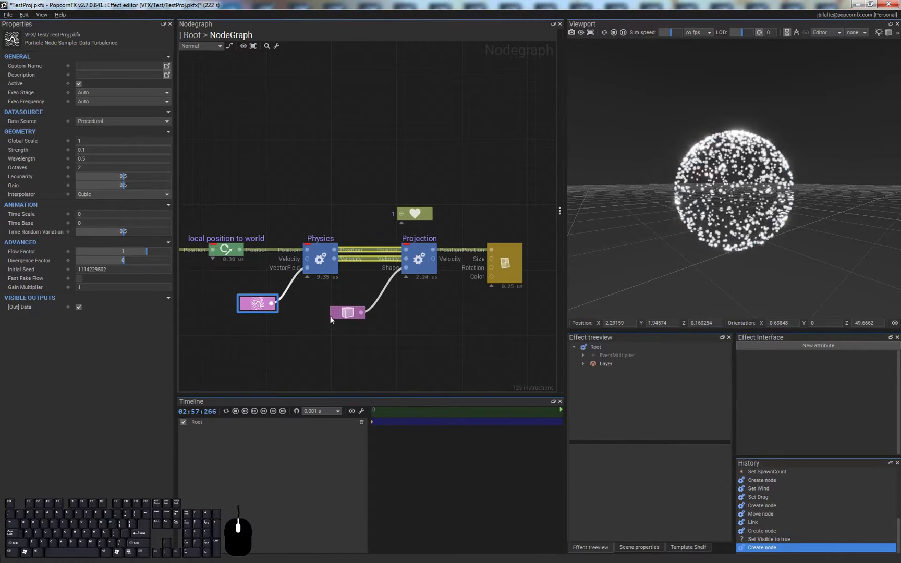
Step: Set the turbulence sampler's Time Scale to 0.5 and its Strength to 0.5
{"action": "left_click", "coordinate": [95, 214]}
{"action": "type", "text": "0.5"}
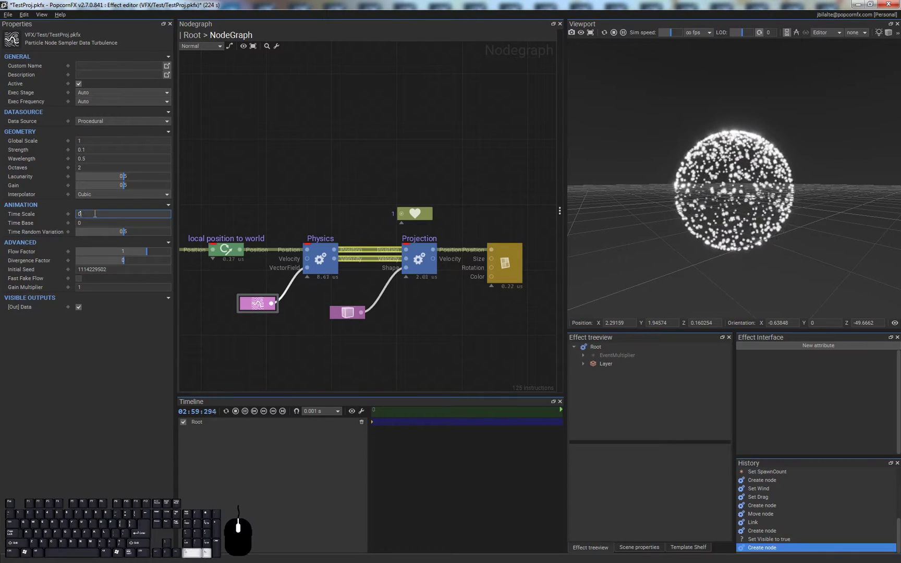
{"action": "left_click", "coordinate": [103, 149]}
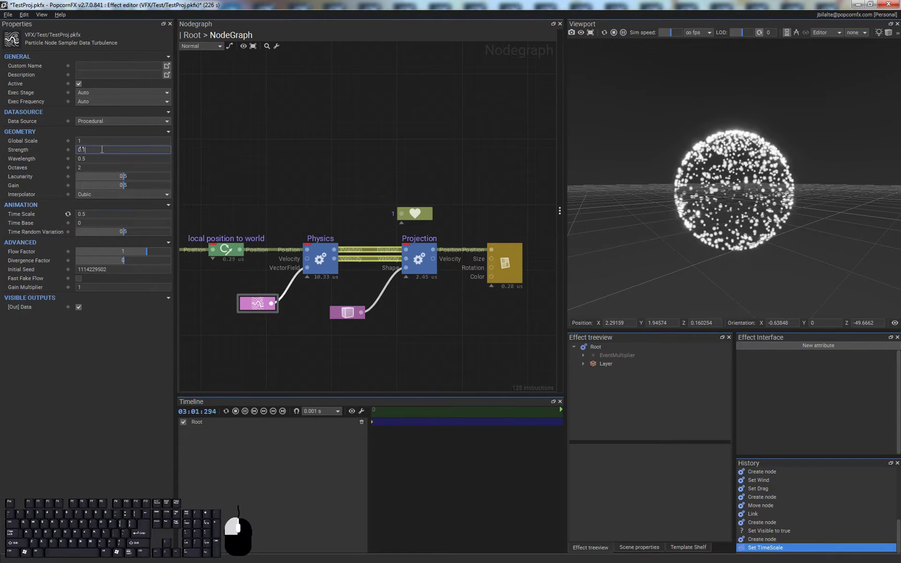
{"action": "type", "text": "0.5"}
{"action": "key", "text": "Return"}
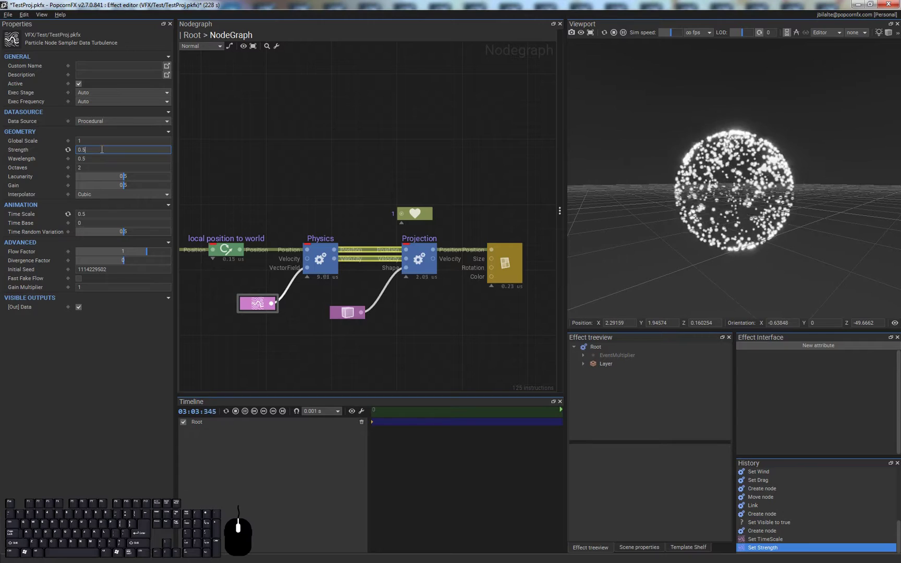
Step: Set the billboard renderer's particle Size to 0.015
{"action": "left_click_drag", "start_coordinate": [671, 160], "coordinate": [662, 175], "text": "alt"}
{"action": "left_click", "coordinate": [505, 263]}
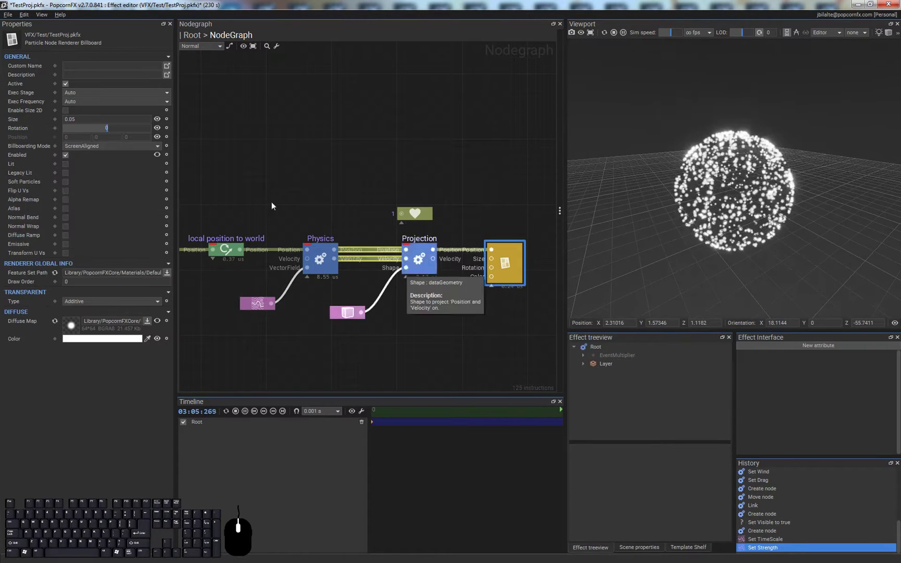
{"action": "left_click", "coordinate": [102, 119]}
{"action": "type", "text": "0.01"}
{"action": "key", "text": "Return"}
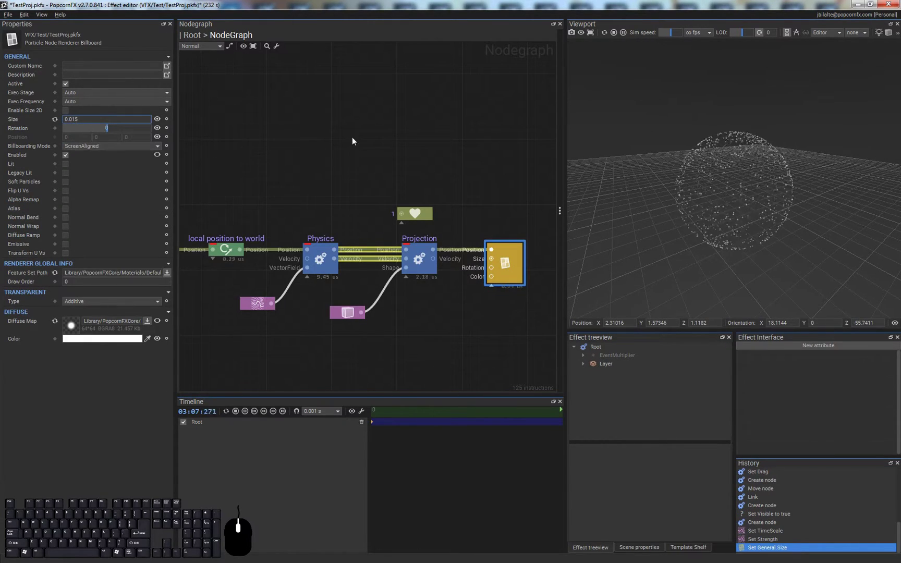
Step: Raise the EventMultiplier's Spawn Count to 10000 in the root layer graph and inspect the denser sphere up close
{"action": "double_click", "coordinate": [361, 170]}
{"action": "left_click", "coordinate": [384, 216]}
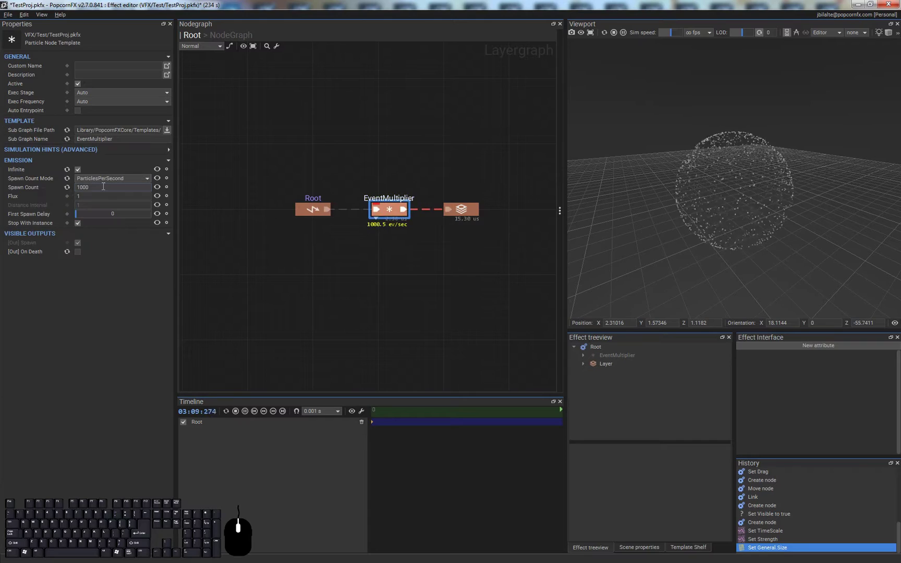
{"action": "key", "text": "Return"}
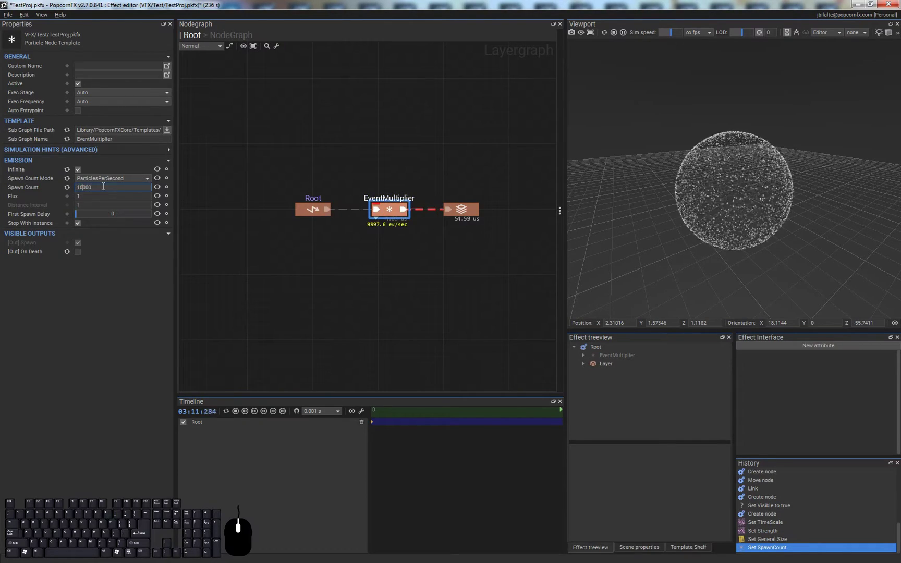
{"action": "left_click", "coordinate": [381, 292]}
{"action": "left_click_drag", "start_coordinate": [774, 250], "coordinate": [779, 182], "text": "alt"}
{"action": "right_click_drag", "start_coordinate": [779, 181], "coordinate": [779, 233], "text": "alt"}
Step: Return to the layer's node graph and set the turbulence sampler's Strength to 0.3
{"action": "left_click", "coordinate": [459, 215]}
{"action": "double_click", "coordinate": [459, 215]}
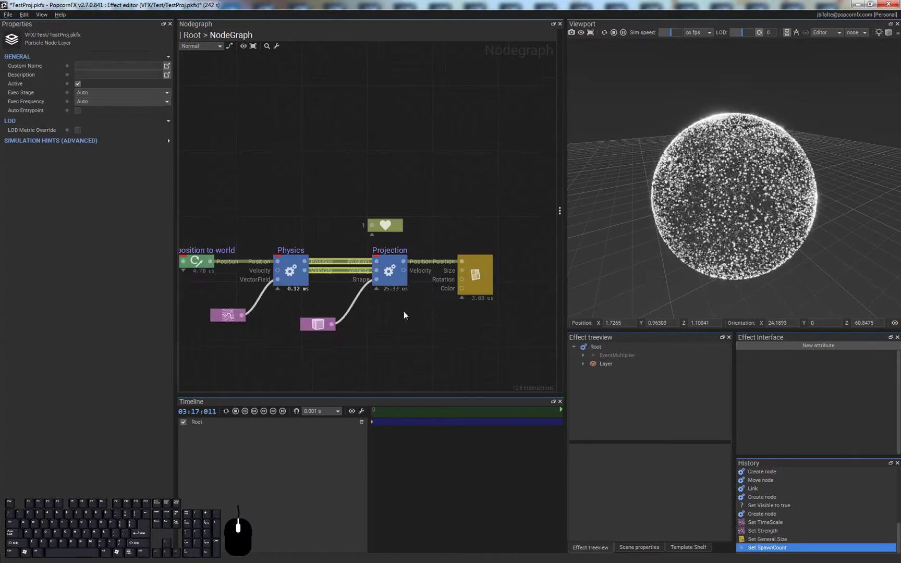
{"action": "left_click", "coordinate": [227, 315]}
{"action": "double_click", "coordinate": [118, 152]}
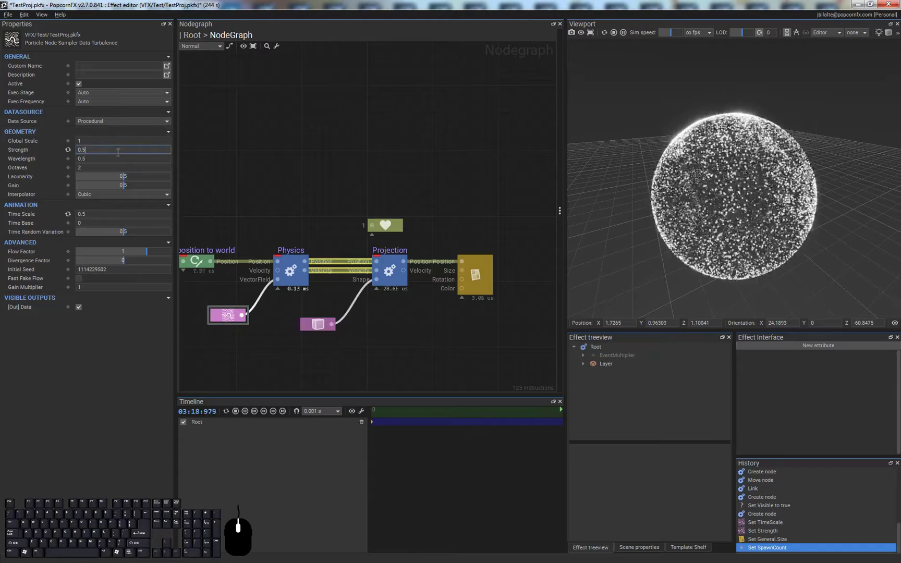
{"action": "type", "text": "0.3"}
{"action": "key", "text": "Return"}
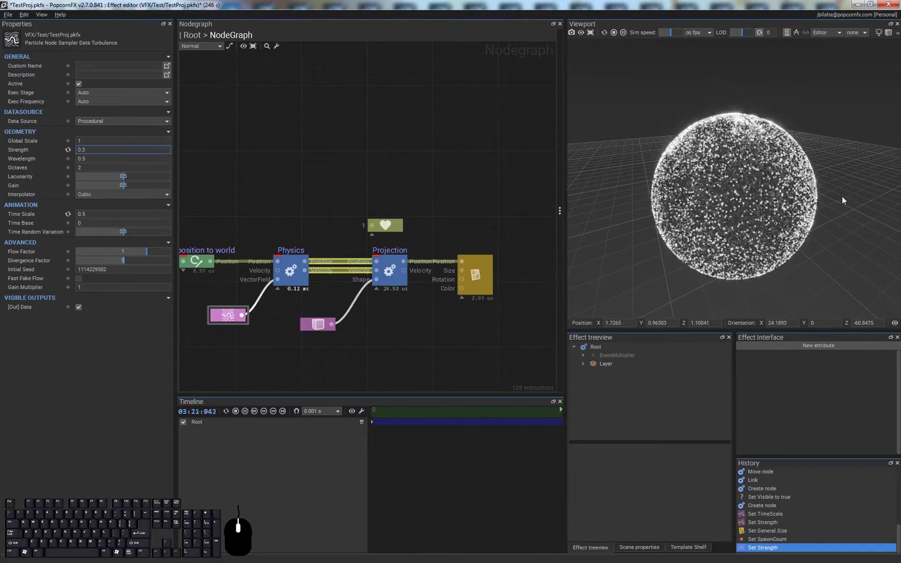
Step: Set the third component of the Physics node's Wind to 1.5 and check the particle motion
{"action": "left_click", "coordinate": [290, 271]}
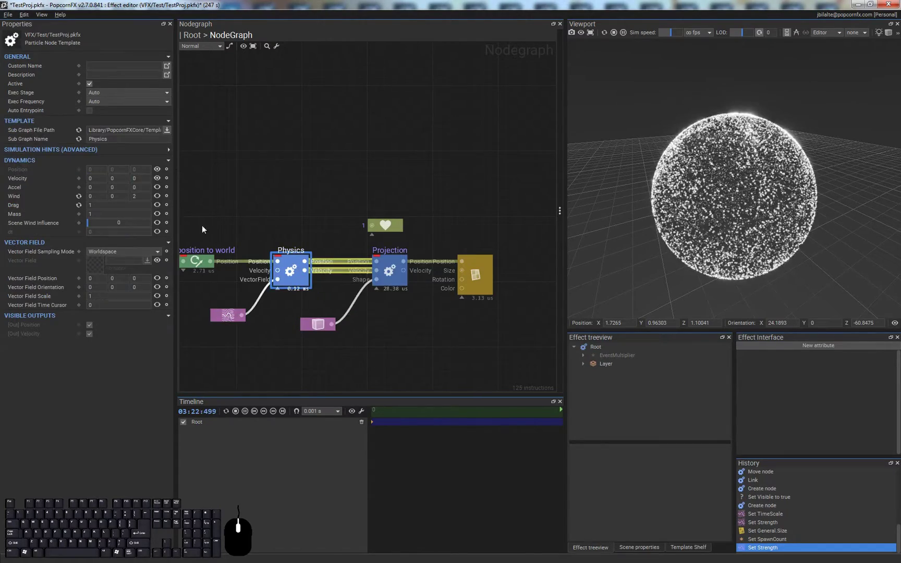
{"action": "double_click", "coordinate": [143, 197]}
{"action": "type", "text": "1.5"}
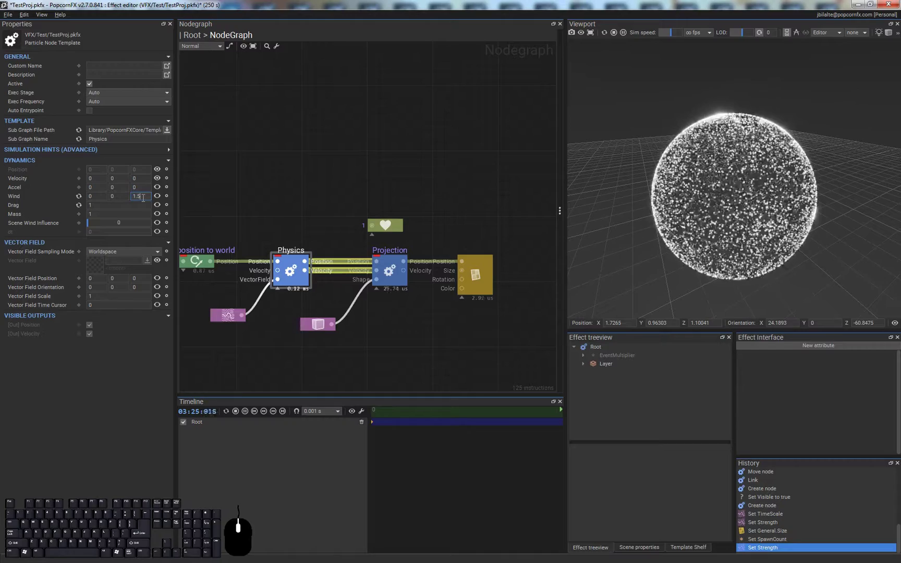
{"action": "key", "text": "Return"}
{"action": "left_click_drag", "start_coordinate": [739, 282], "coordinate": [743, 166], "text": "alt"}
{"action": "scroll", "coordinate": [740, 170], "scroll_direction": "down", "scroll_amount": 5}
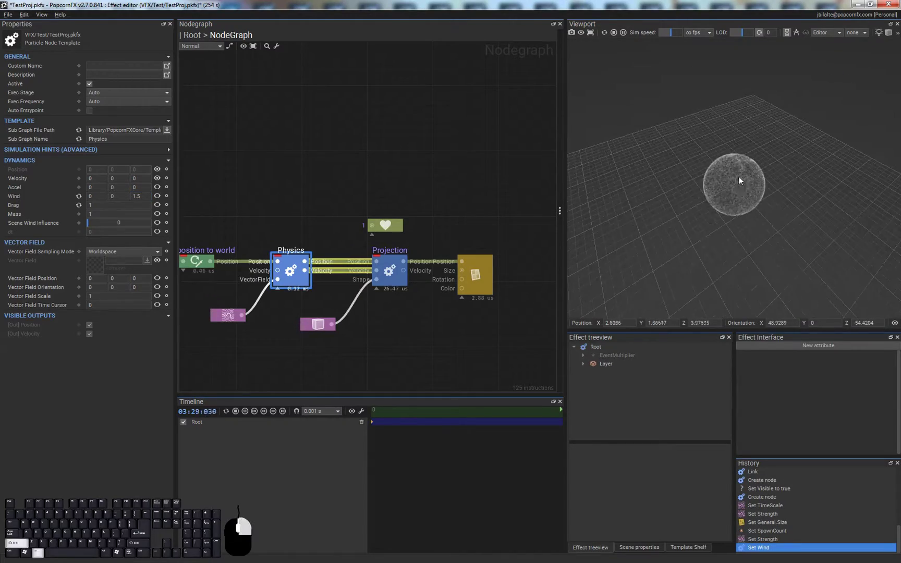
{"action": "left_click", "coordinate": [260, 354]}
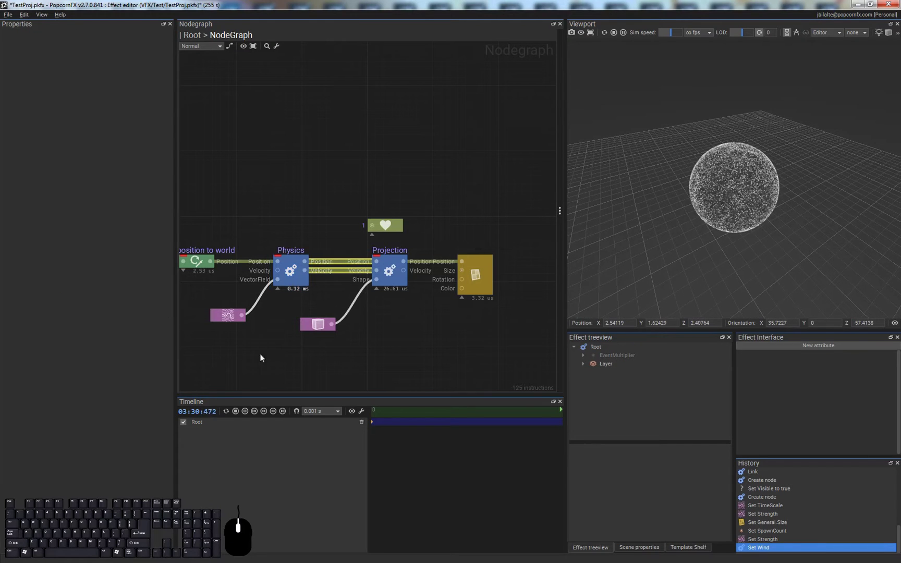
Step: Change the projection shape sampler's Shape Type to MESH and load LordGausspic.FBX as its mesh resource
{"action": "left_click", "coordinate": [316, 325]}
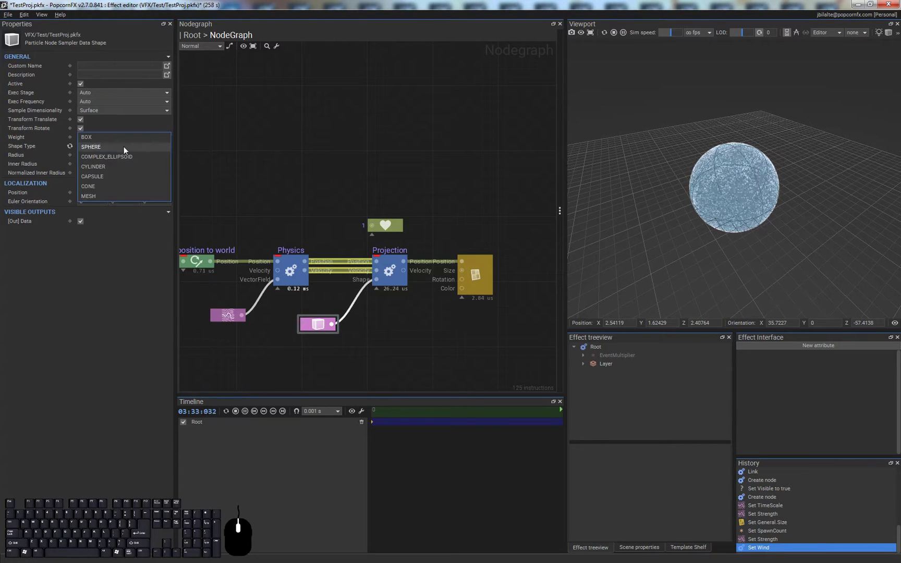
{"action": "left_click", "coordinate": [110, 196]}
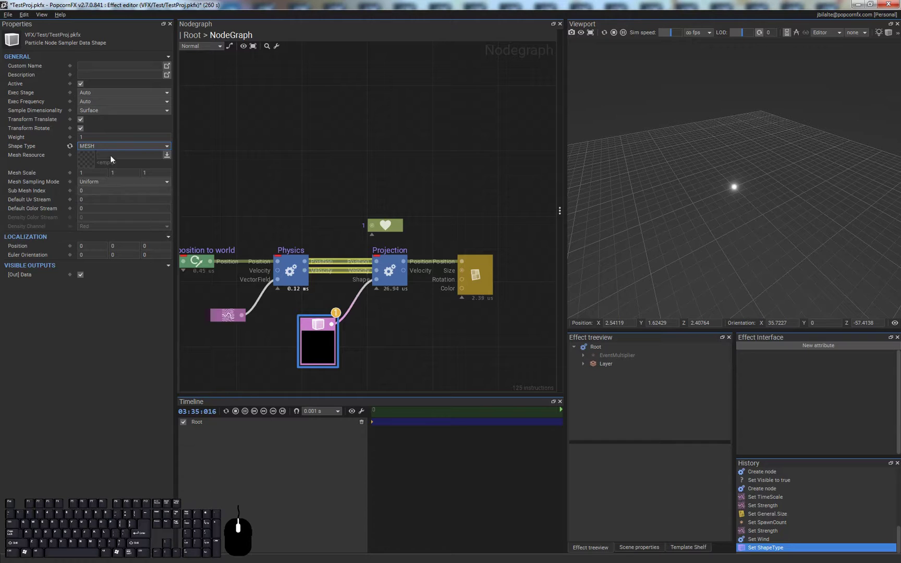
{"action": "left_click", "coordinate": [93, 157]}
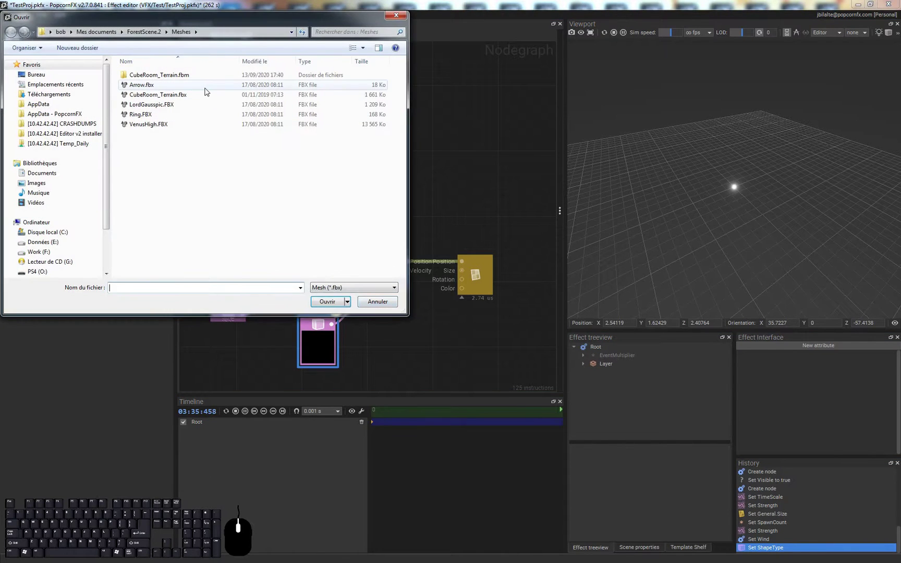
{"action": "double_click", "coordinate": [204, 103]}
{"action": "left_click", "coordinate": [443, 338]}
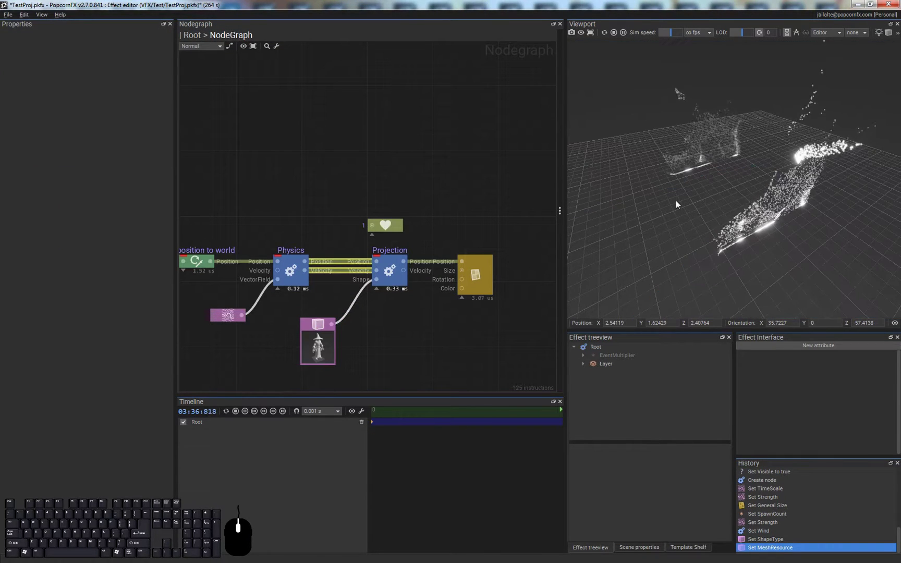
{"action": "left_click_drag", "start_coordinate": [677, 199], "coordinate": [829, 209], "text": "alt"}
{"action": "right_click_drag", "start_coordinate": [828, 209], "coordinate": [758, 169], "text": "alt"}
Step: Set the projection mesh's Mesh Scale to 0.1 on all three axes and inspect the projected particles
{"action": "left_click", "coordinate": [318, 342]}
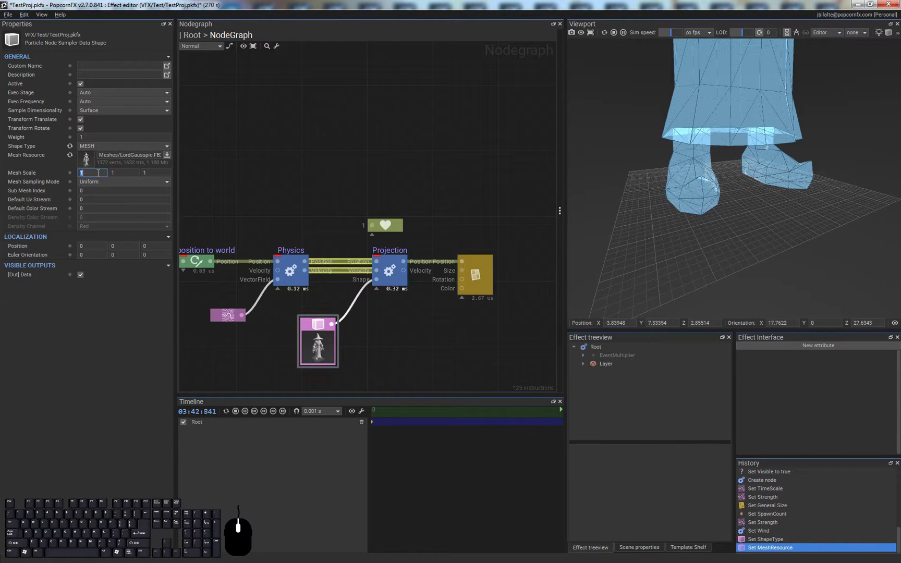
{"action": "type", "text": "0.1"}
{"action": "key", "text": "Tab"}
{"action": "type", "text": "0.1"}
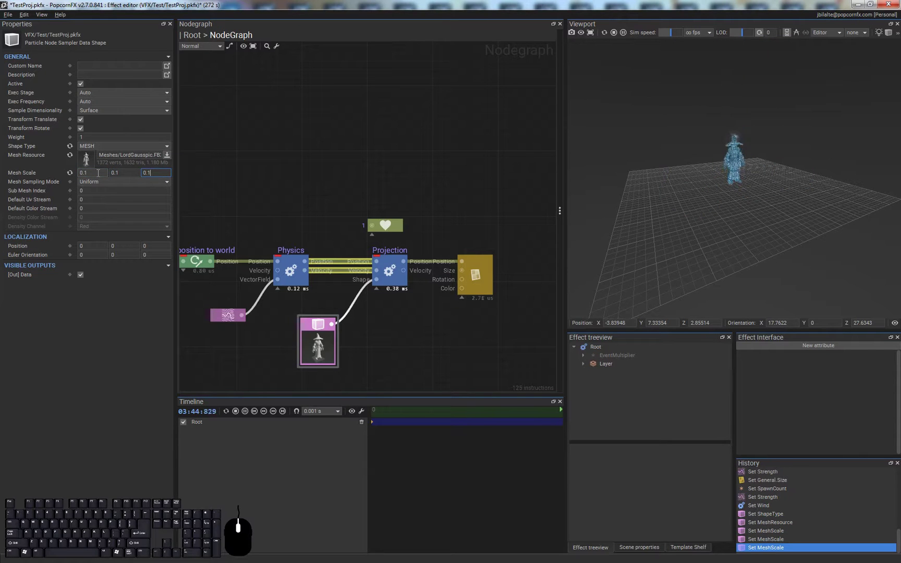
{"action": "right_click_drag", "start_coordinate": [786, 178], "coordinate": [776, 148], "text": "alt"}
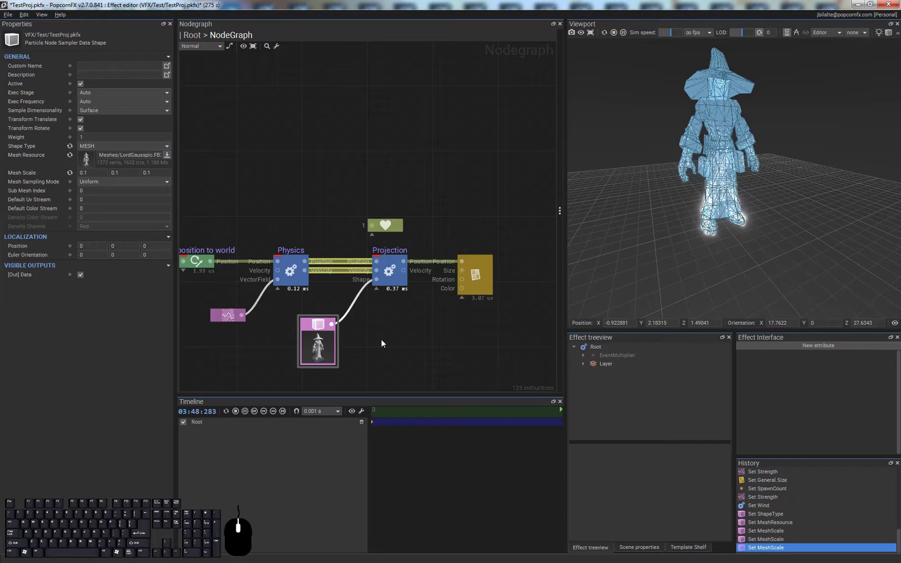
{"action": "left_click", "coordinate": [381, 342]}
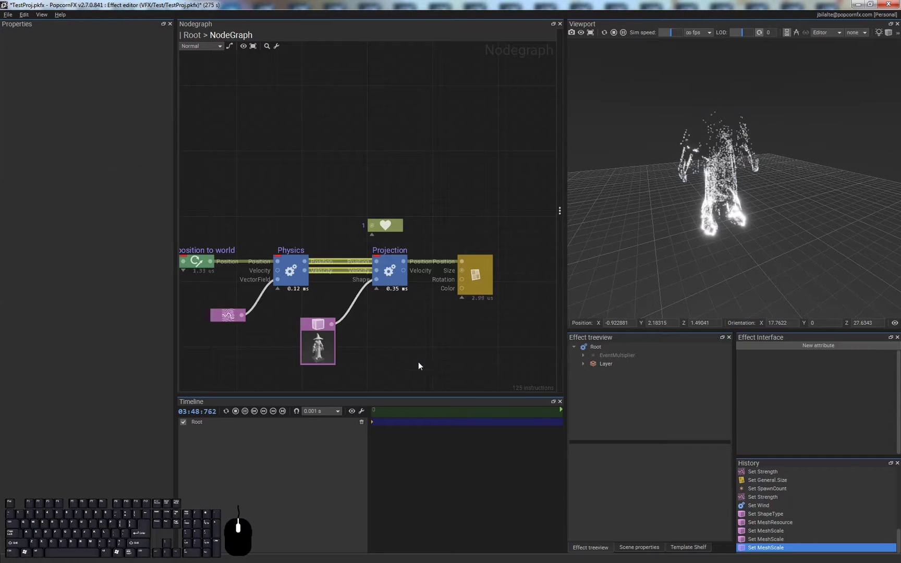
{"action": "left_click_drag", "start_coordinate": [724, 219], "coordinate": [710, 146], "text": "alt"}
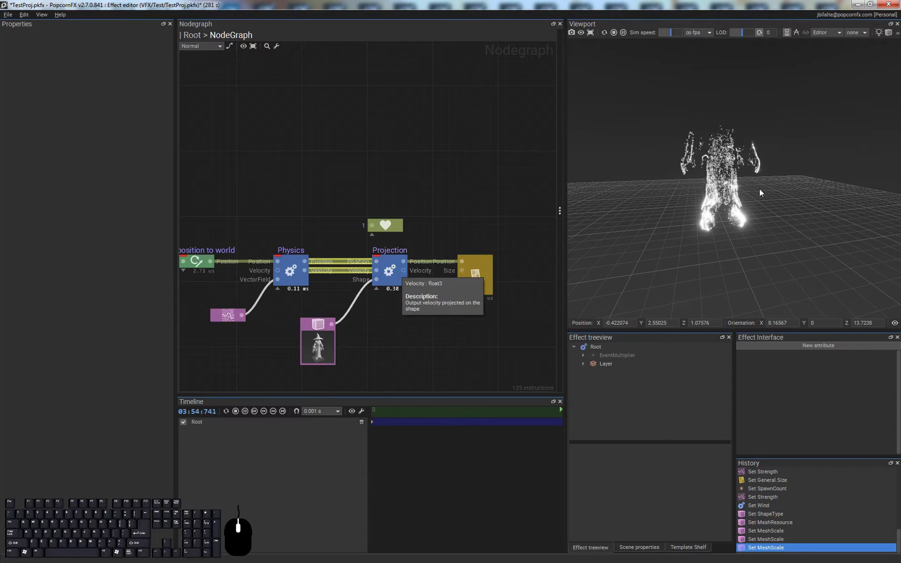
{"action": "left_click_drag", "start_coordinate": [767, 179], "coordinate": [749, 170], "text": "alt"}
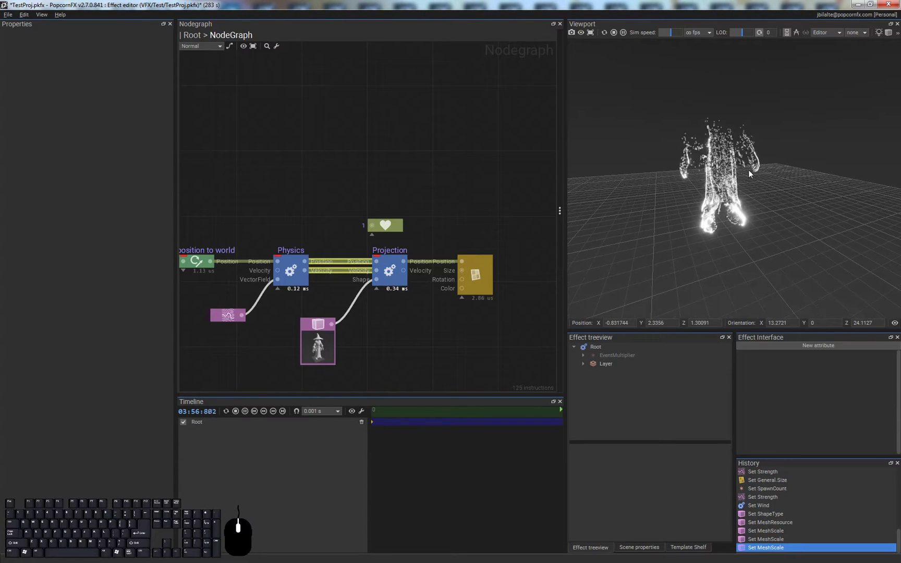
{"action": "scroll", "coordinate": [749, 169], "scroll_direction": "up", "scroll_amount": 2}
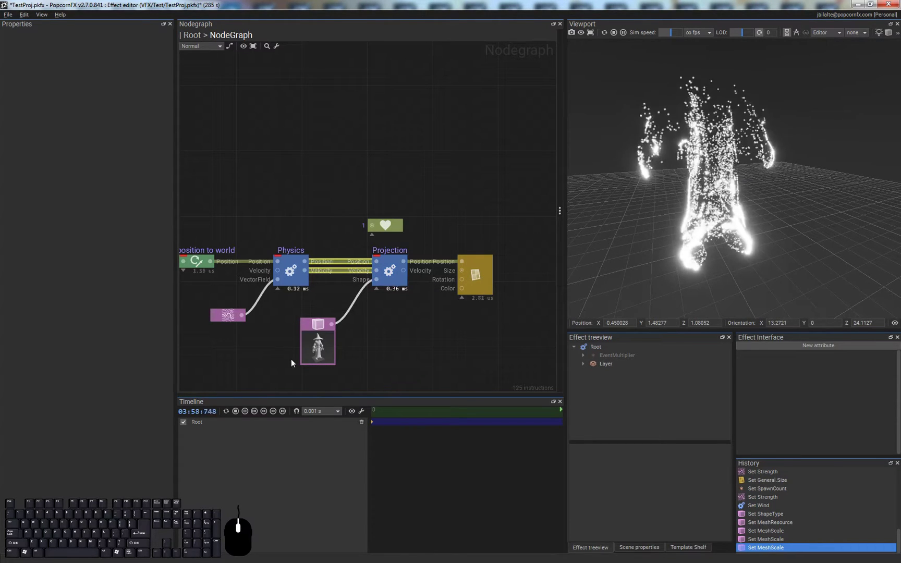
Step: Change the emission shape sampler from sphere to BOX and set its first two Box Dimensions to 0.8
{"action": "middle_click_drag", "start_coordinate": [345, 292], "coordinate": [377, 286]}
{"action": "scroll", "coordinate": [378, 287], "scroll_direction": "down", "scroll_amount": 2}
{"action": "left_click", "coordinate": [205, 267]}
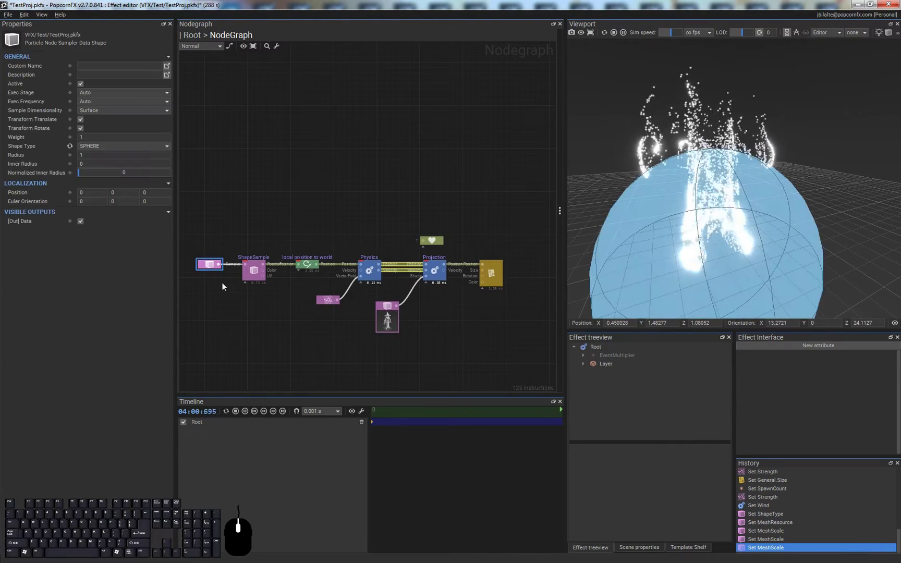
{"action": "left_click", "coordinate": [121, 146]}
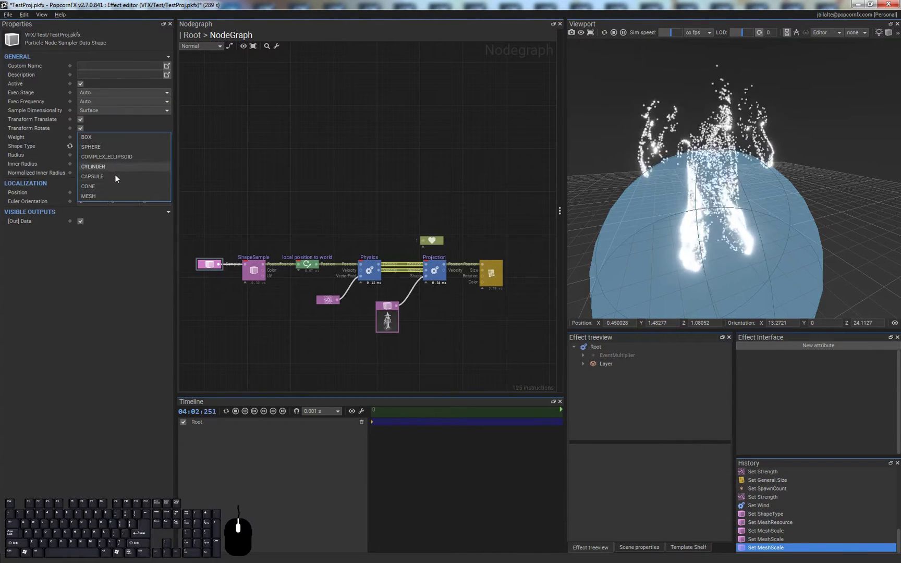
{"action": "left_click", "coordinate": [104, 136]}
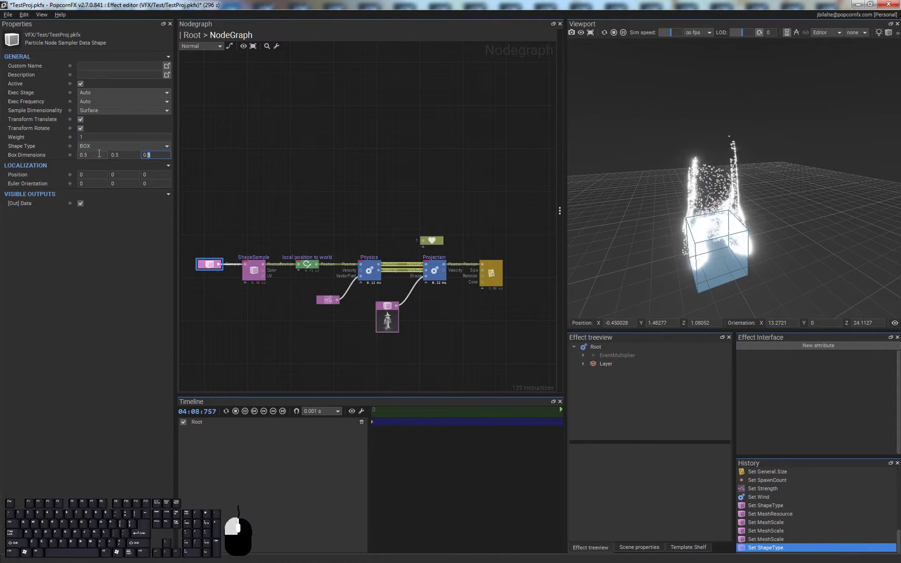
{"action": "key", "text": "Tab"}
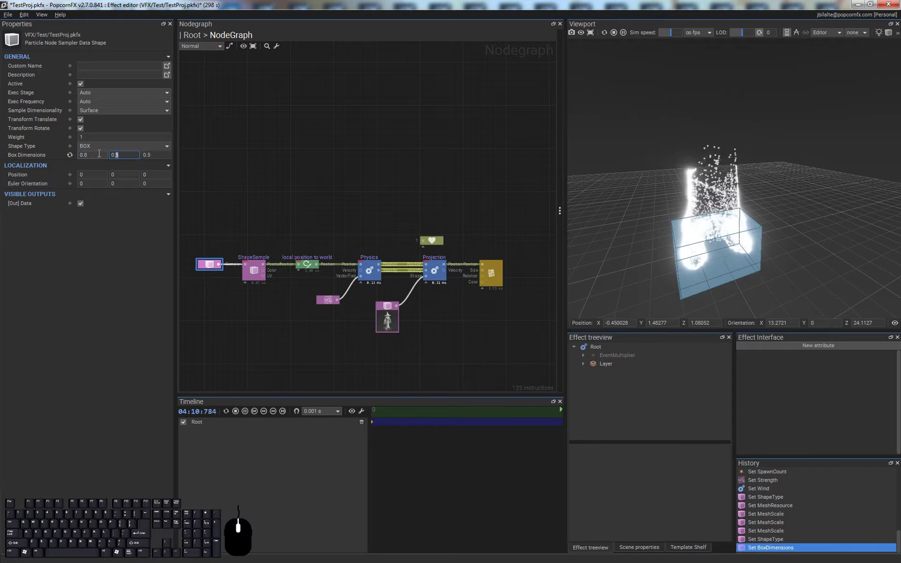
{"action": "type", "text": "0.8"}
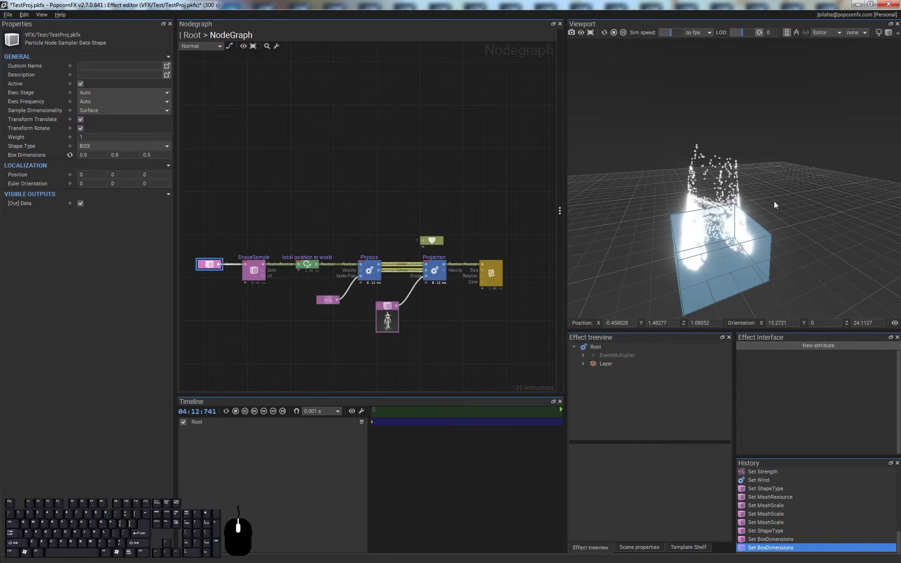
Step: Try a particle Life of 3, settling on a value of 2
{"action": "left_click", "coordinate": [432, 241]}
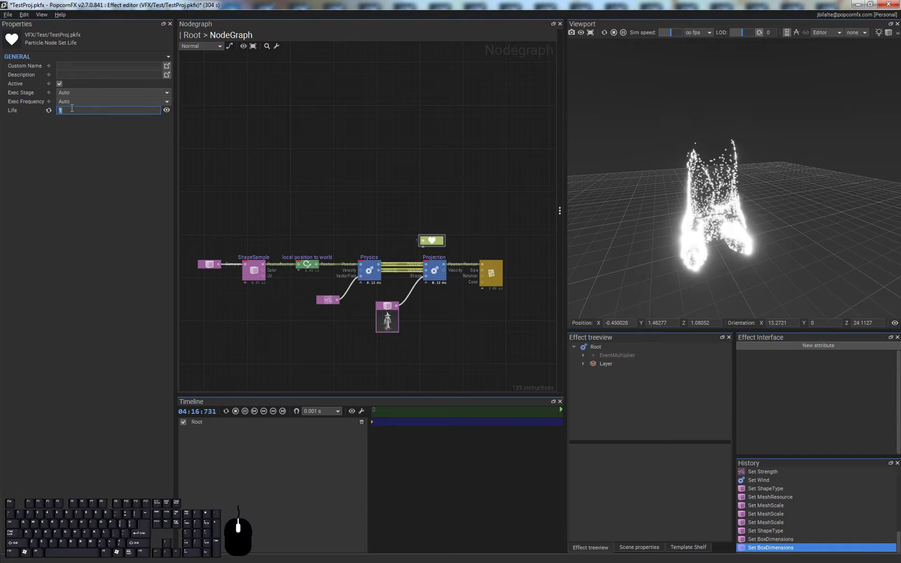
{"action": "type", "text": "3"}
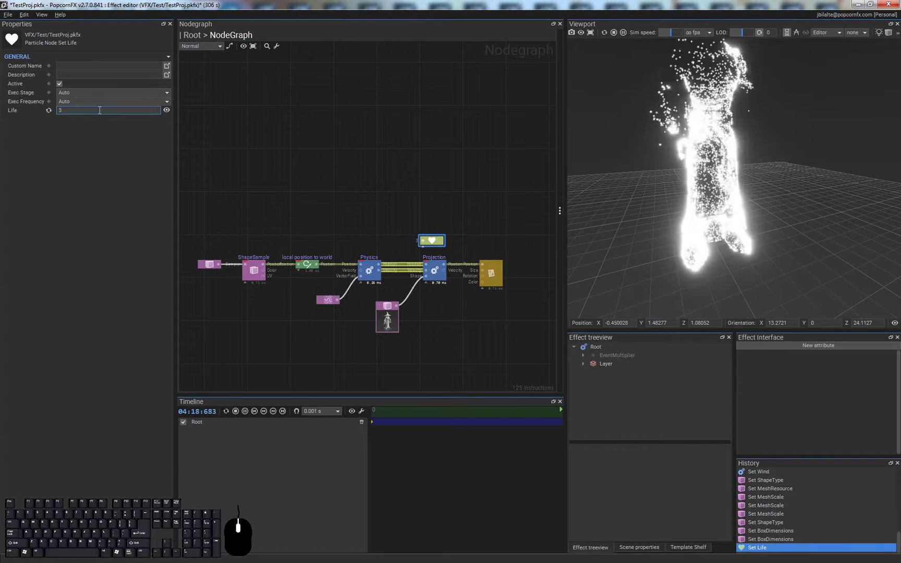
{"action": "left_click", "coordinate": [209, 166]}
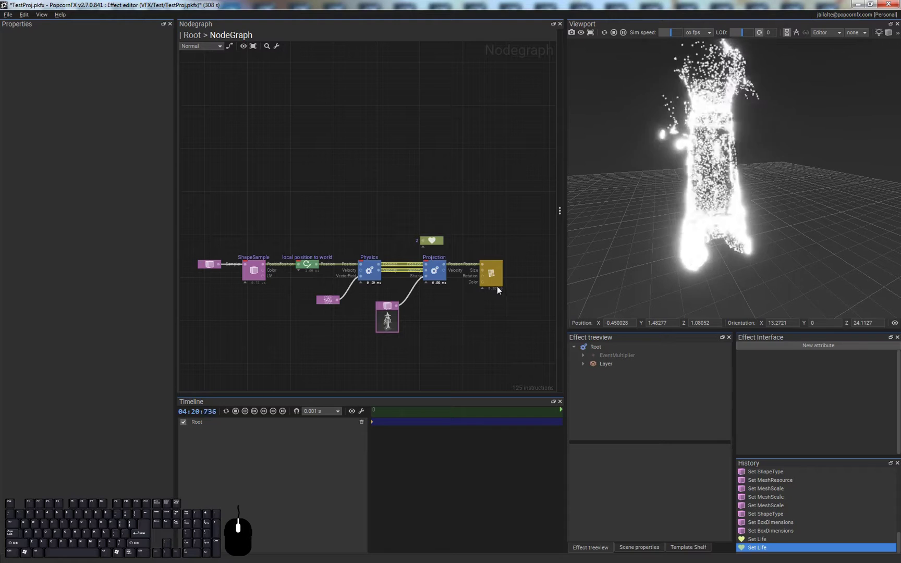
Step: Darken the billboard renderer's diffuse Color to grey FF4F4F4F and view the mesh particles from another angle
{"action": "left_click", "coordinate": [493, 279]}
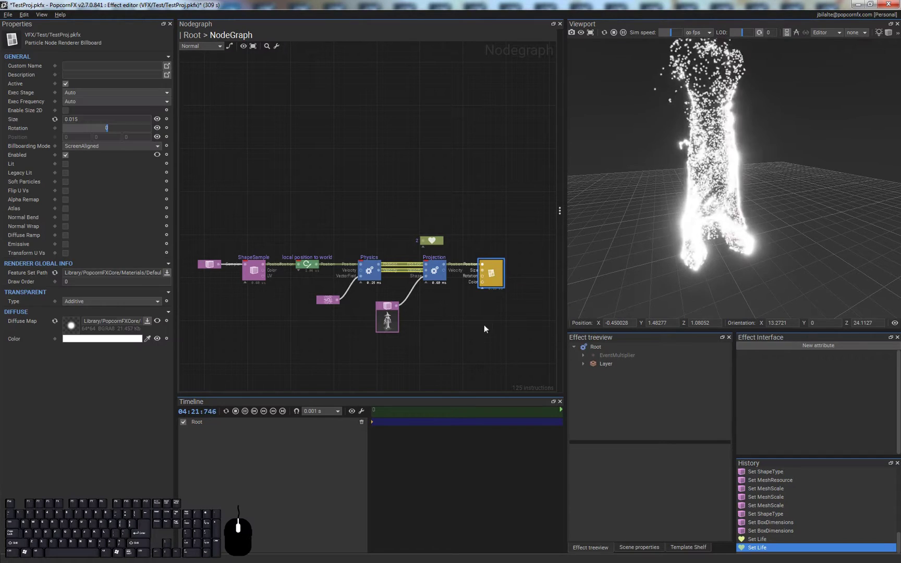
{"action": "left_click", "coordinate": [112, 340]}
{"action": "left_click_drag", "start_coordinate": [414, 276], "coordinate": [413, 300]}
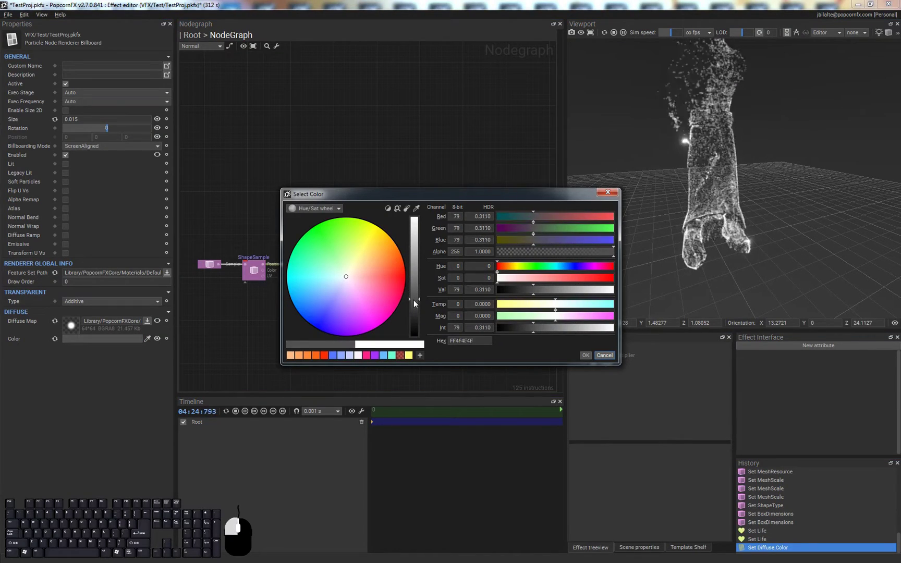
{"action": "left_click", "coordinate": [585, 355]}
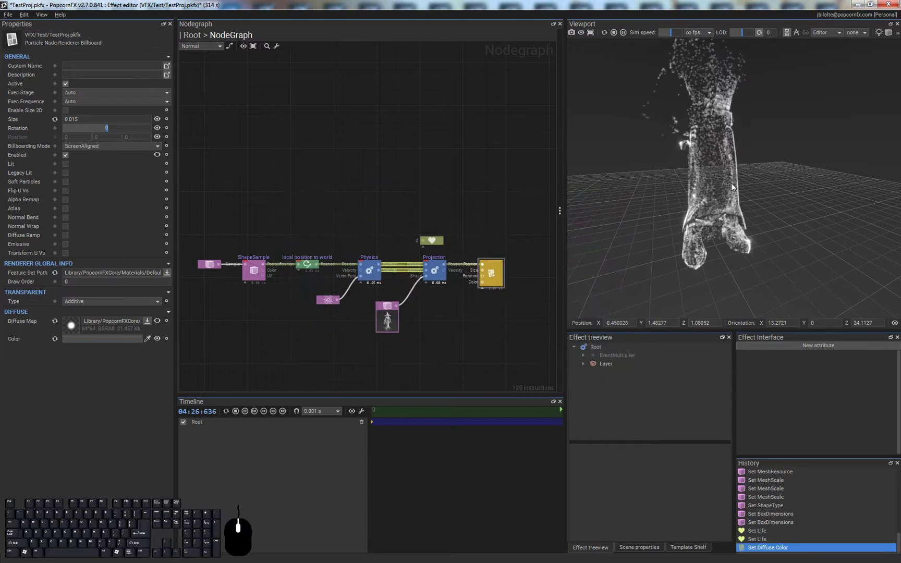
{"action": "middle_click_drag", "start_coordinate": [774, 83], "coordinate": [786, 115], "text": "alt"}
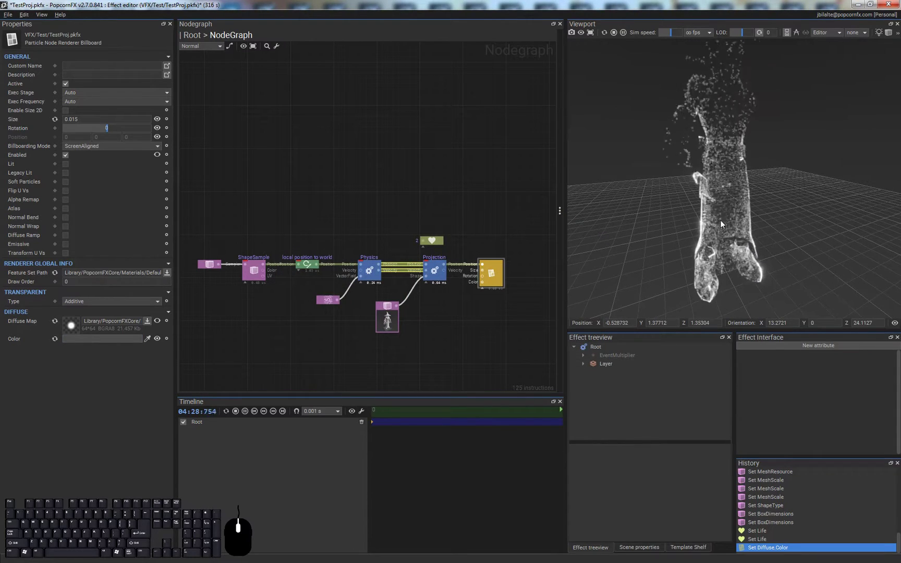
{"action": "left_click_drag", "start_coordinate": [759, 145], "coordinate": [747, 202], "text": "alt"}
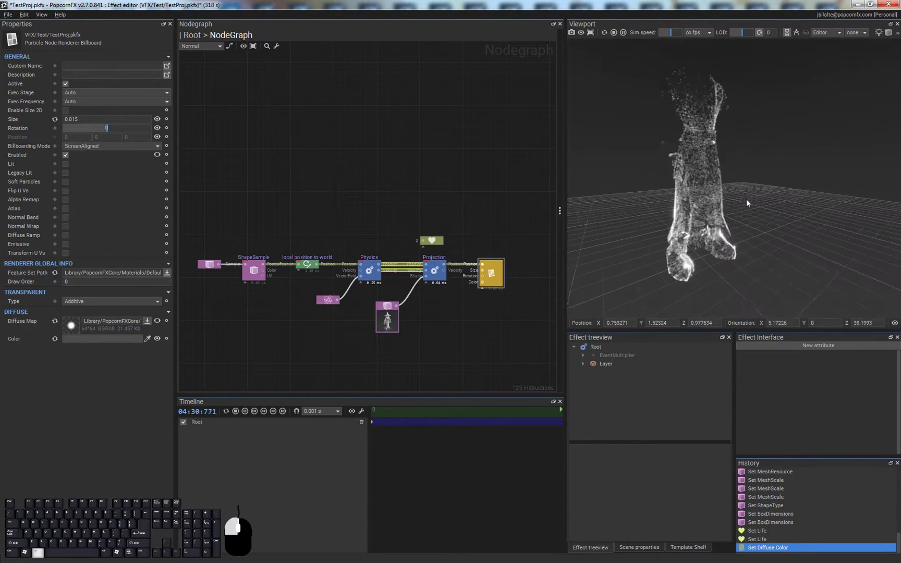
Step: Move the box emission shape away from the character mesh and back near the origin to test the projection
{"action": "left_click", "coordinate": [207, 264]}
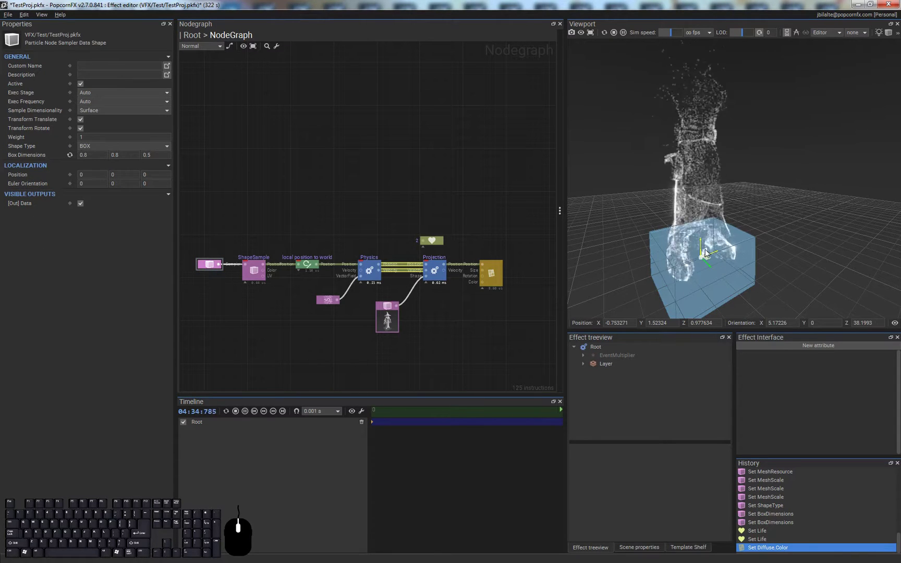
{"action": "left_click_drag", "start_coordinate": [705, 254], "coordinate": [770, 190]}
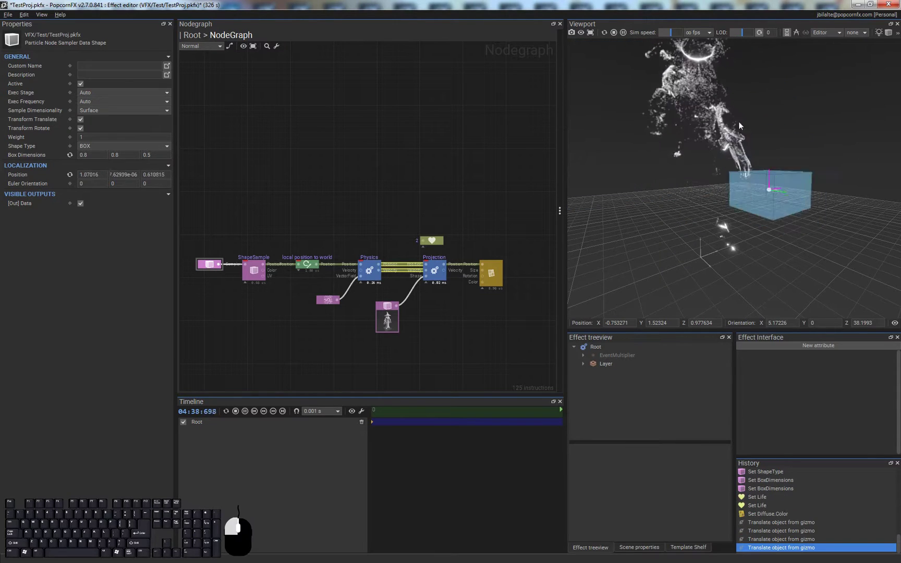
{"action": "left_click_drag", "start_coordinate": [740, 122], "coordinate": [708, 250]}
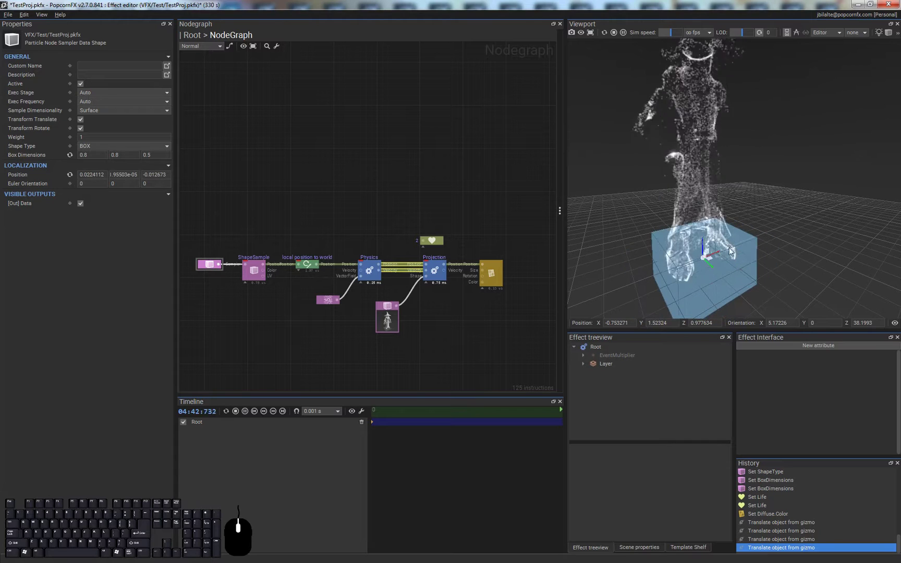
{"action": "left_click", "coordinate": [526, 293]}
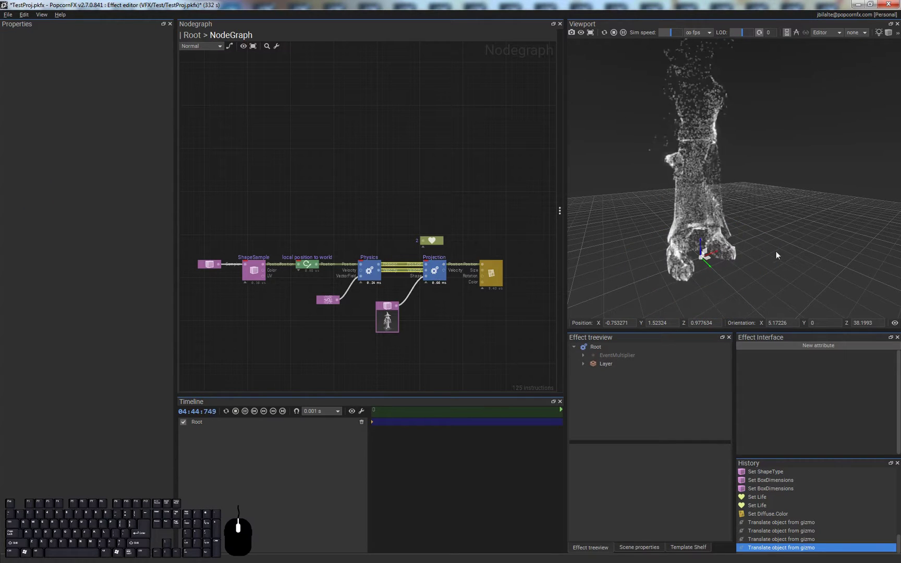
Step: Move the whole effect instance to several spots around the character and inspect how the particles project from each side
{"action": "middle_click_drag", "start_coordinate": [764, 258], "coordinate": [756, 266]}
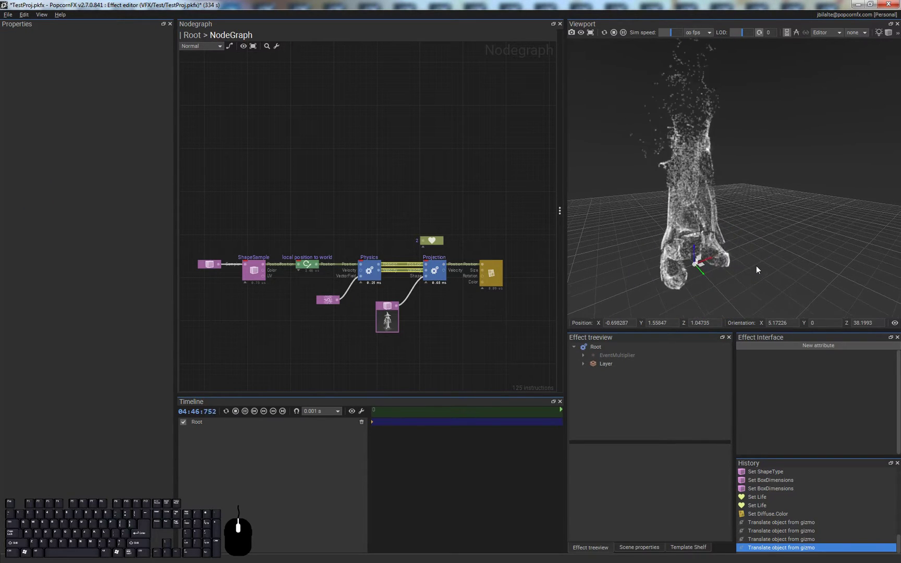
{"action": "left_click_drag", "start_coordinate": [704, 264], "coordinate": [827, 232]}
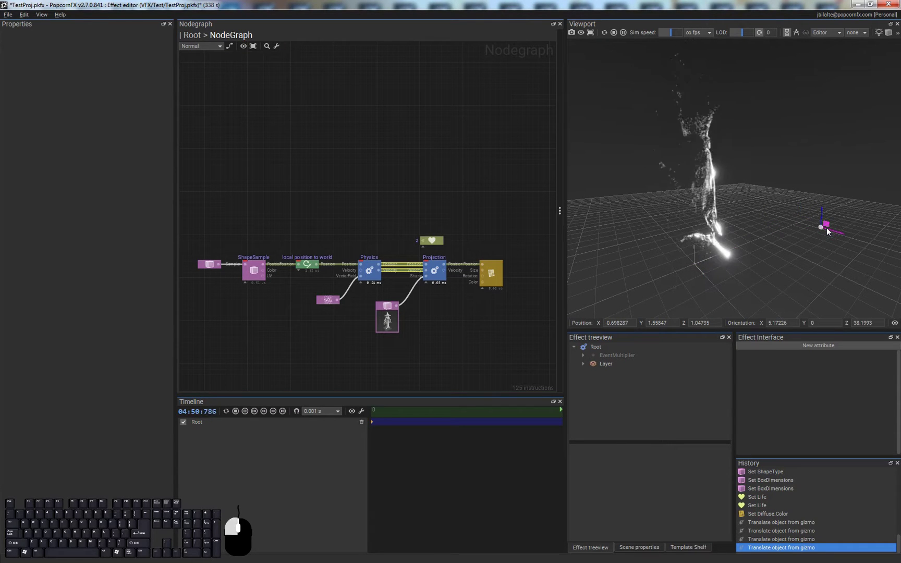
{"action": "left_click_drag", "start_coordinate": [633, 232], "coordinate": [615, 244]}
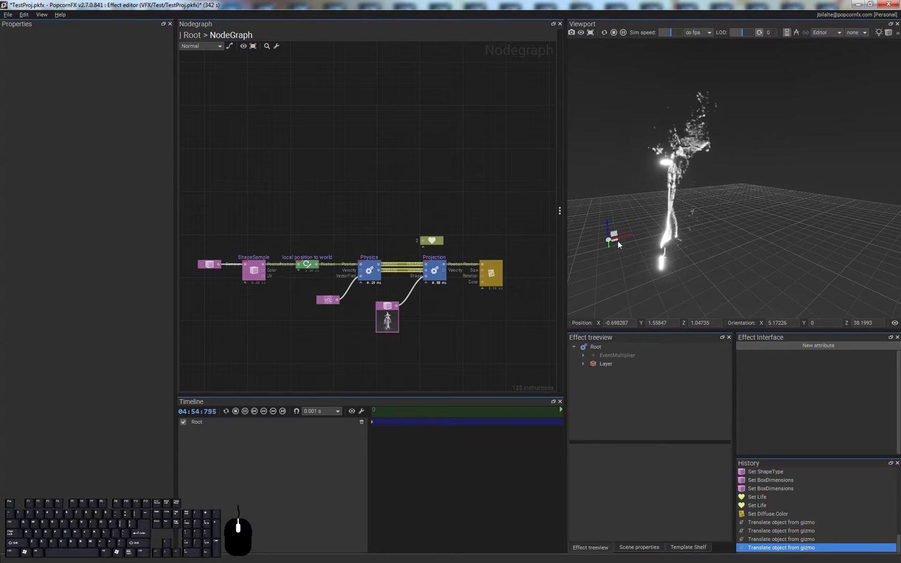
{"action": "left_click_drag", "start_coordinate": [767, 207], "coordinate": [853, 251]}
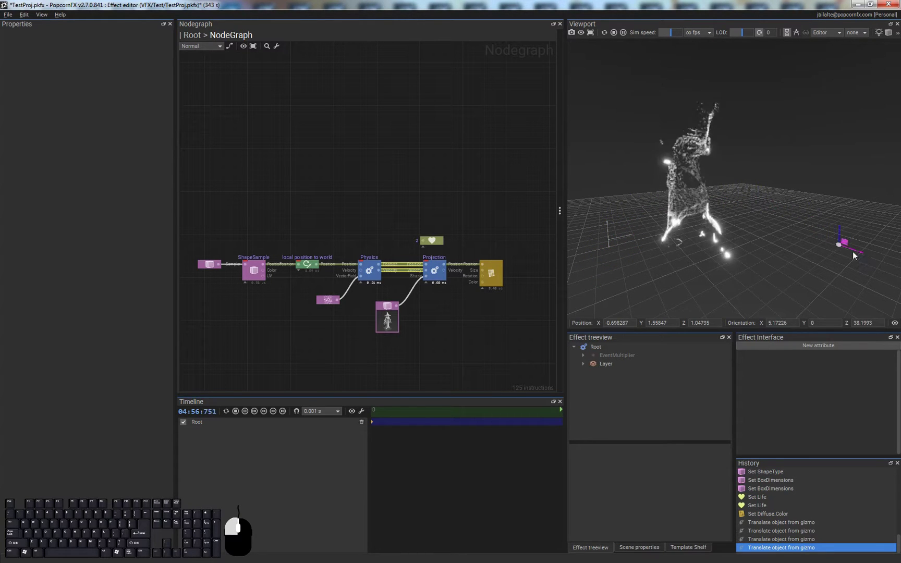
{"action": "left_click_drag", "start_coordinate": [808, 208], "coordinate": [647, 221]}
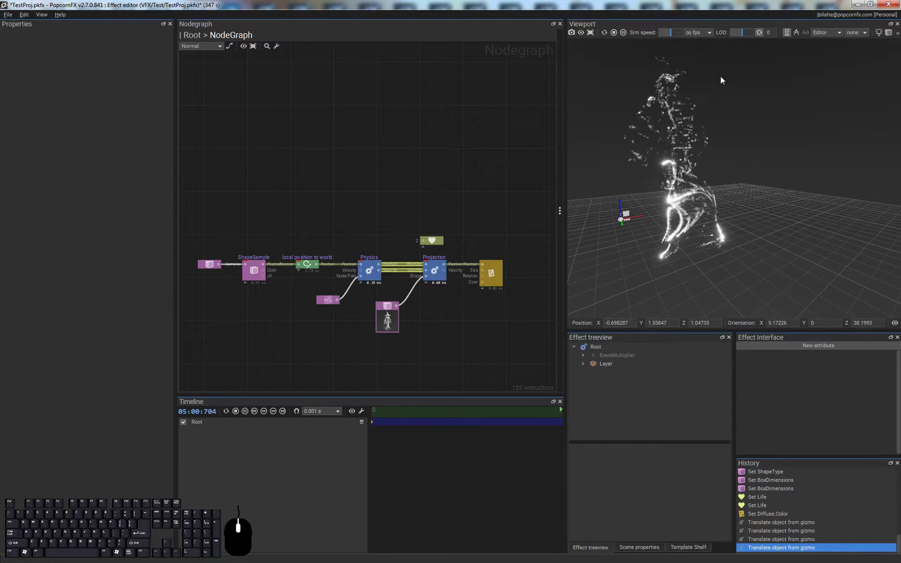
{"action": "right_click_drag", "start_coordinate": [744, 223], "coordinate": [744, 292]}
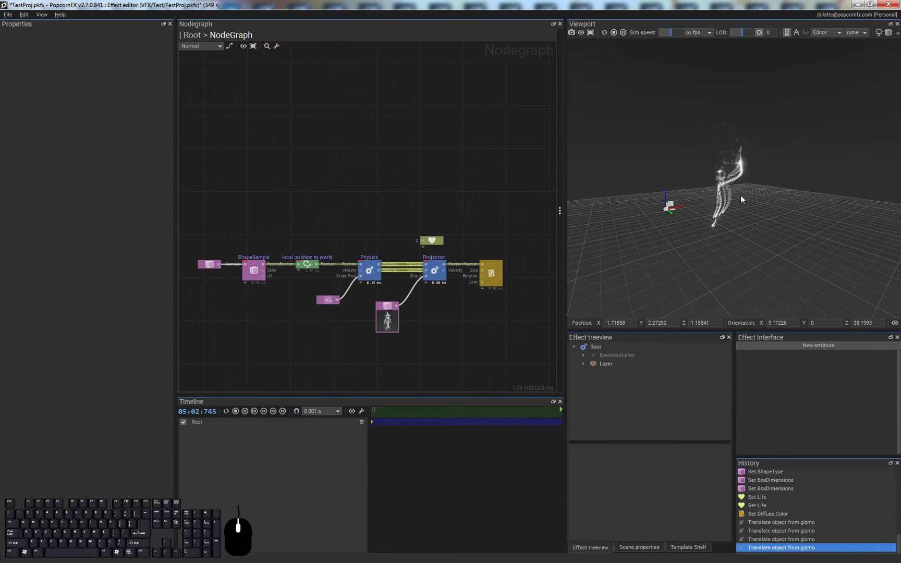
{"action": "left_click_drag", "start_coordinate": [741, 195], "coordinate": [692, 207], "text": "alt"}
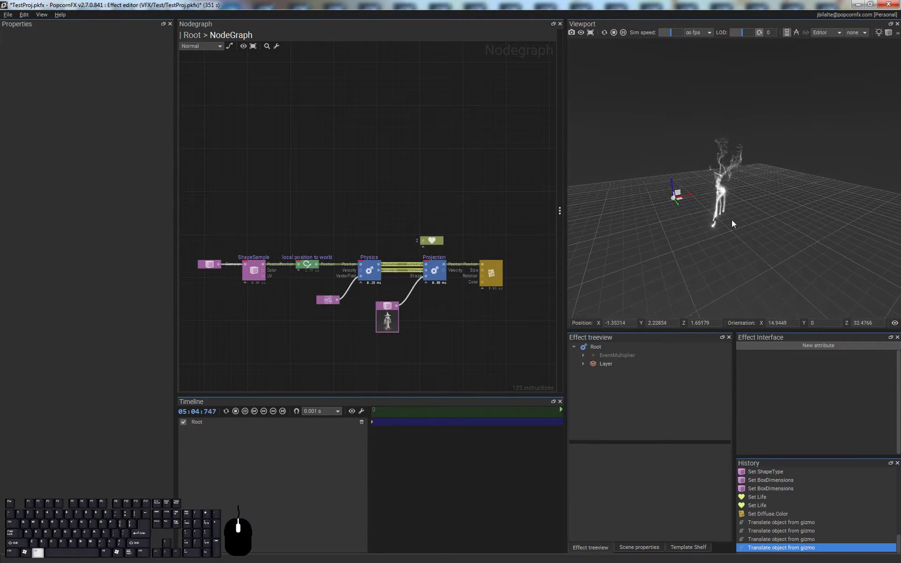
Step: Enable Localspace on the Projection node and spread several effect instances around the scene
{"action": "left_click", "coordinate": [440, 281]}
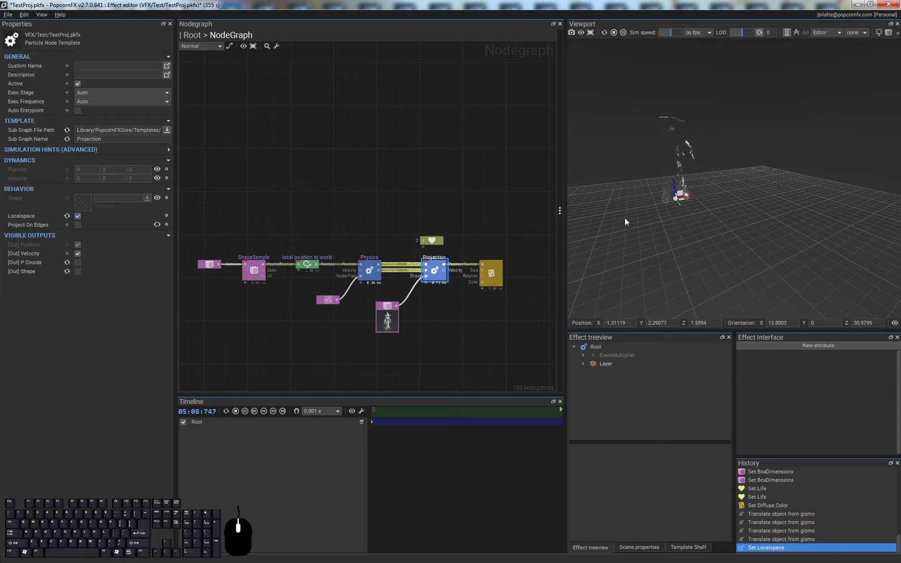
{"action": "left_click", "coordinate": [682, 200]}
{"action": "mouse_move", "coordinate": [388, 315]}
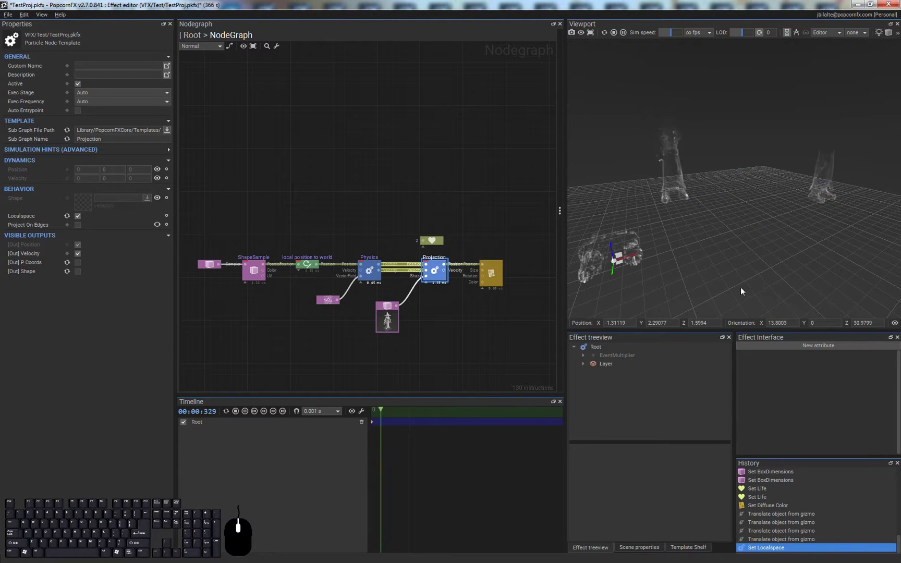
{"action": "left_click_drag", "start_coordinate": [714, 205], "coordinate": [602, 265], "text": "alt"}
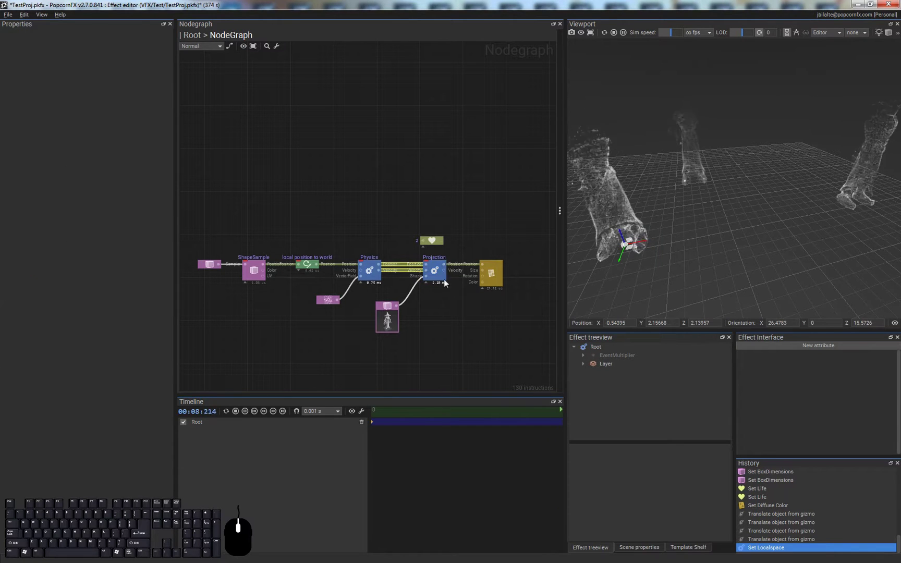
Step: Shift the nearest effect instance around the grid to test the local-space projection
{"action": "left_click_drag", "start_coordinate": [632, 249], "coordinate": [657, 231]}
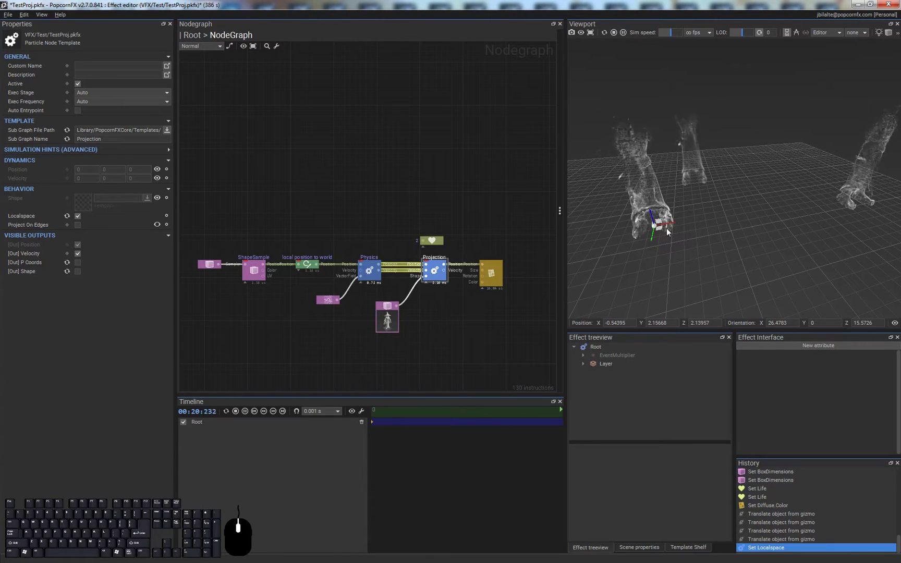
{"action": "left_click_drag", "start_coordinate": [662, 228], "coordinate": [763, 231]}
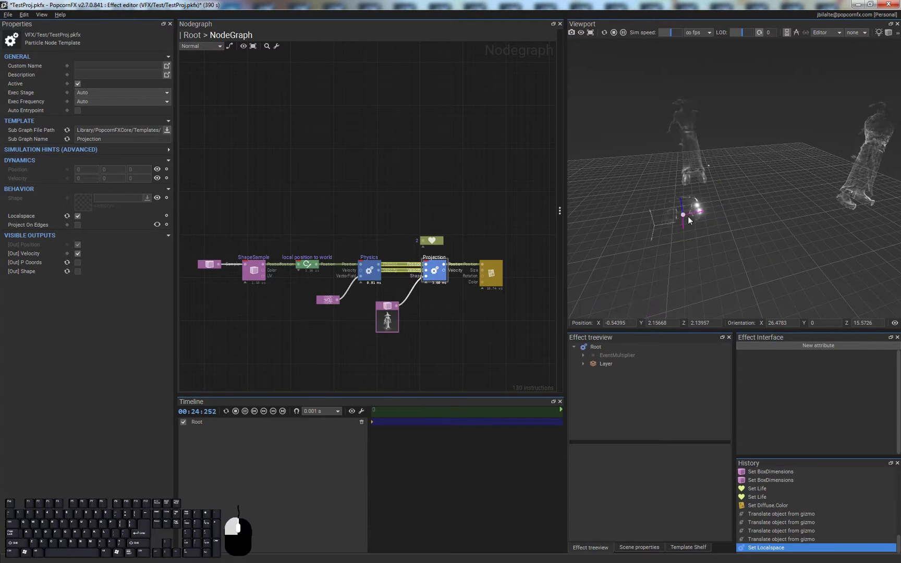
{"action": "left_click_drag", "start_coordinate": [666, 264], "coordinate": [656, 255]}
Step: Insert a Localspace template node on the position link between the Physics and Projection nodes
{"action": "left_click", "coordinate": [458, 280]}
{"action": "scroll", "coordinate": [458, 277], "scroll_direction": "up", "scroll_amount": 2}
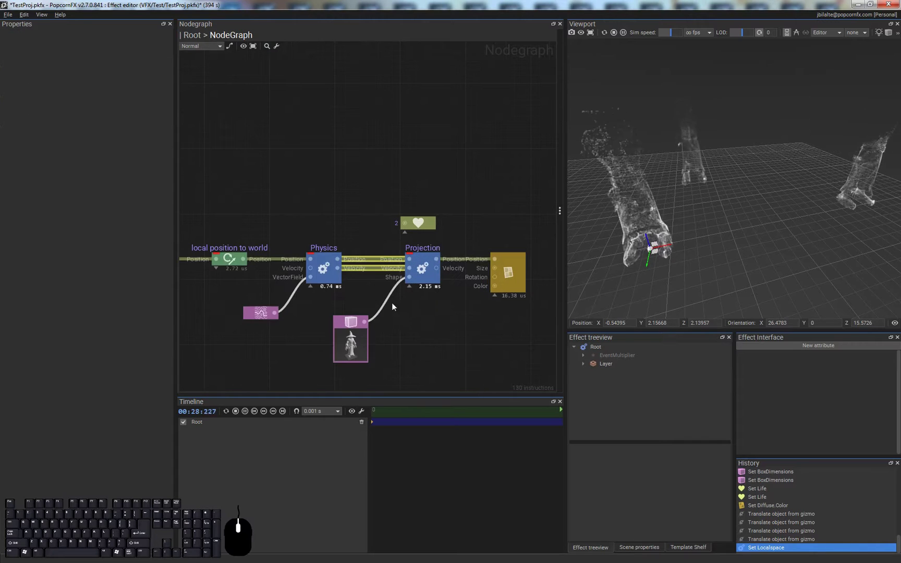
{"action": "right_click", "coordinate": [360, 259]}
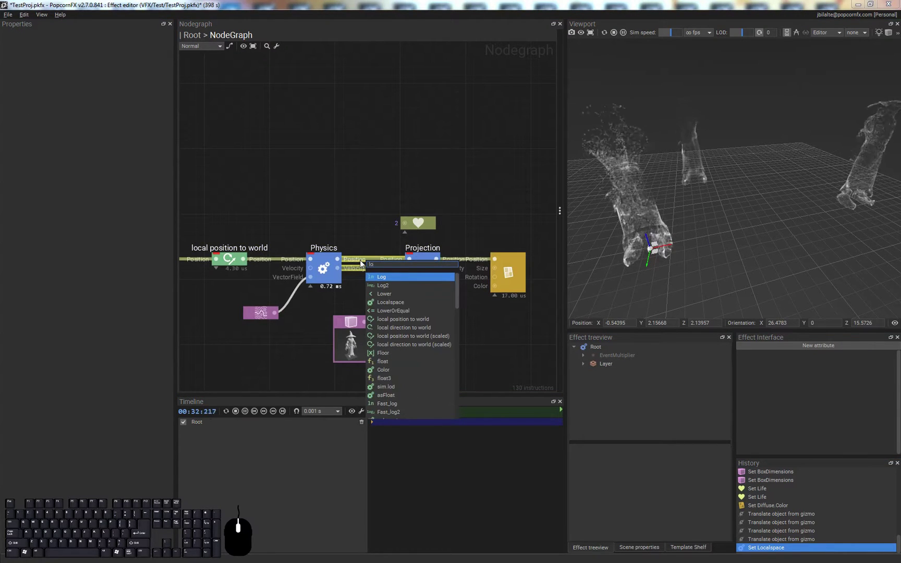
{"action": "type", "text": "local"}
{"action": "key", "text": "Return"}
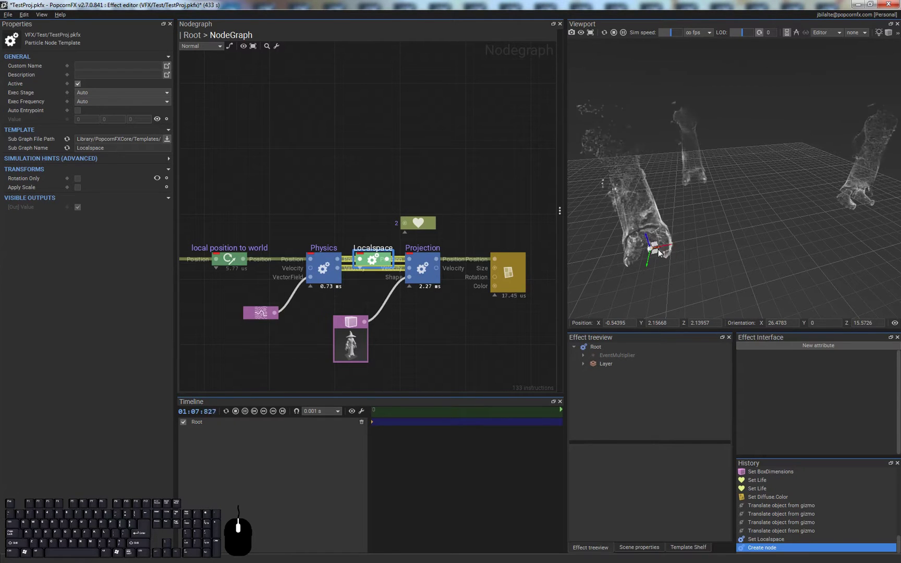
Step: Move the nearest effect instance in front of the others and check its particles with the Localspace node in place
{"action": "left_click_drag", "start_coordinate": [657, 249], "coordinate": [689, 269]}
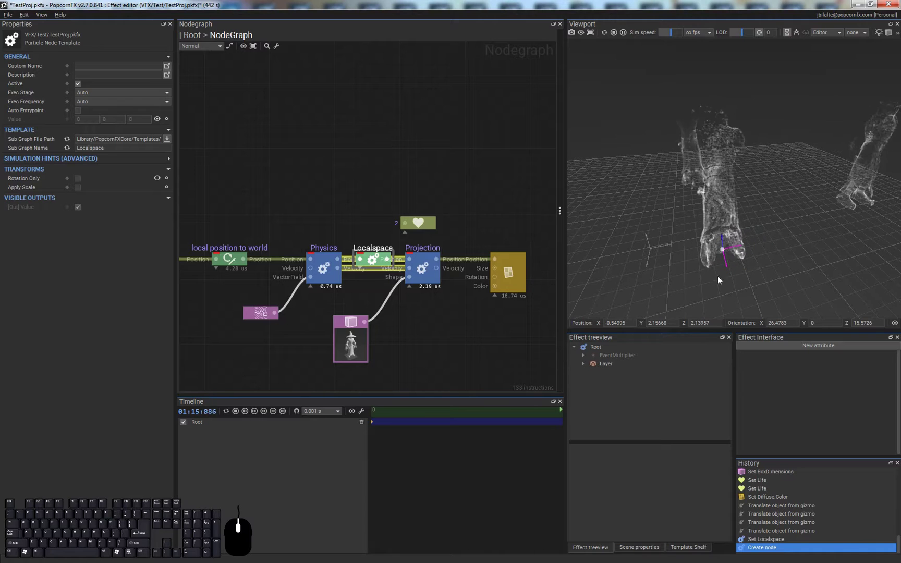
{"action": "left_click", "coordinate": [429, 325]}
{"action": "scroll", "coordinate": [436, 297], "scroll_direction": "down", "scroll_amount": 3}
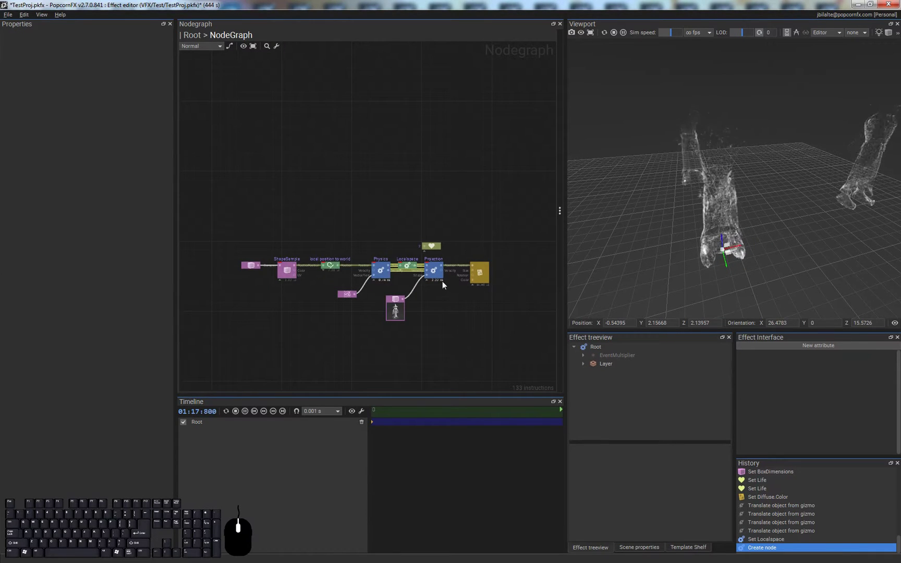
{"action": "scroll", "coordinate": [441, 282], "scroll_direction": "up", "scroll_amount": 1}
{"action": "left_click_drag", "start_coordinate": [723, 263], "coordinate": [792, 244], "text": "alt"}
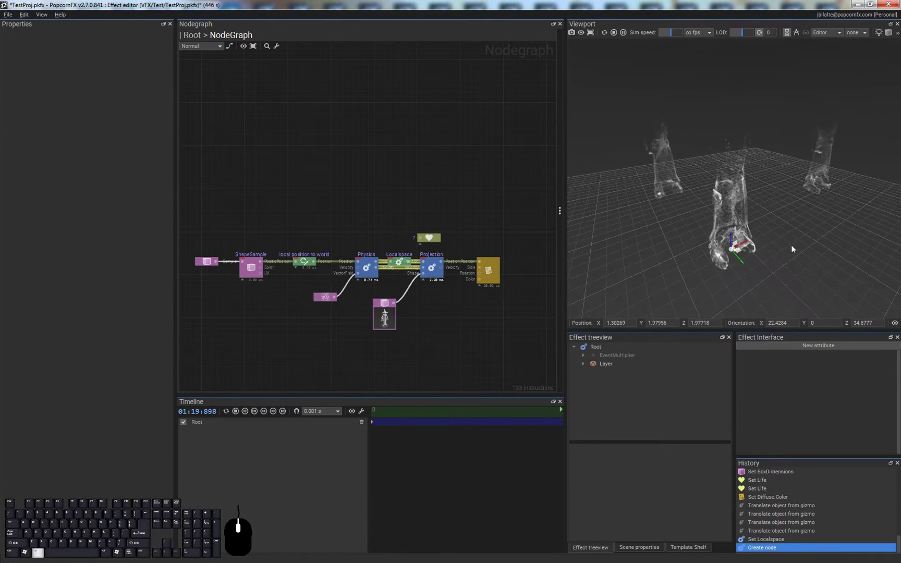
Step: Enable Project On Edges on the Projection node and inspect the wireframe-like particles on the mesh legs
{"action": "left_click", "coordinate": [432, 267]}
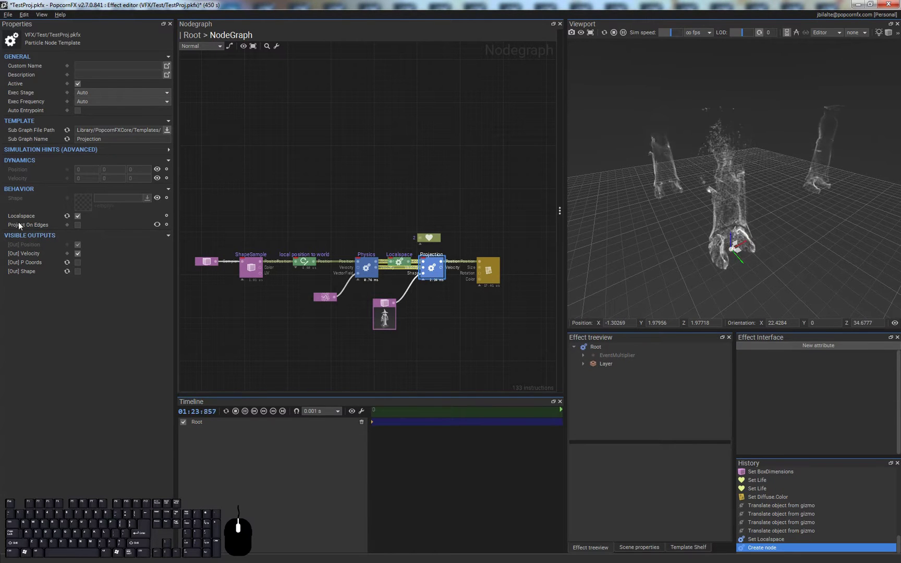
{"action": "left_click", "coordinate": [78, 225]}
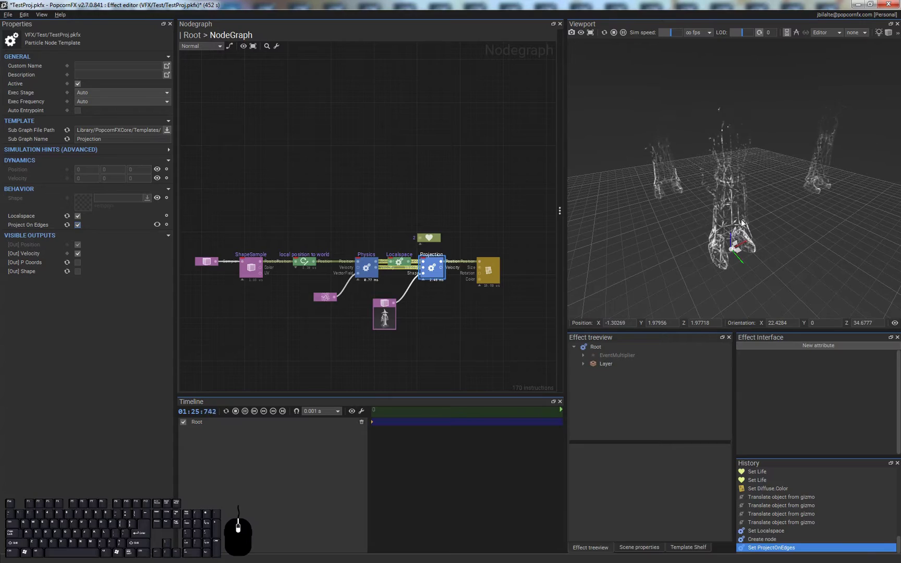
{"action": "scroll", "coordinate": [742, 219], "scroll_direction": "up", "scroll_amount": 5}
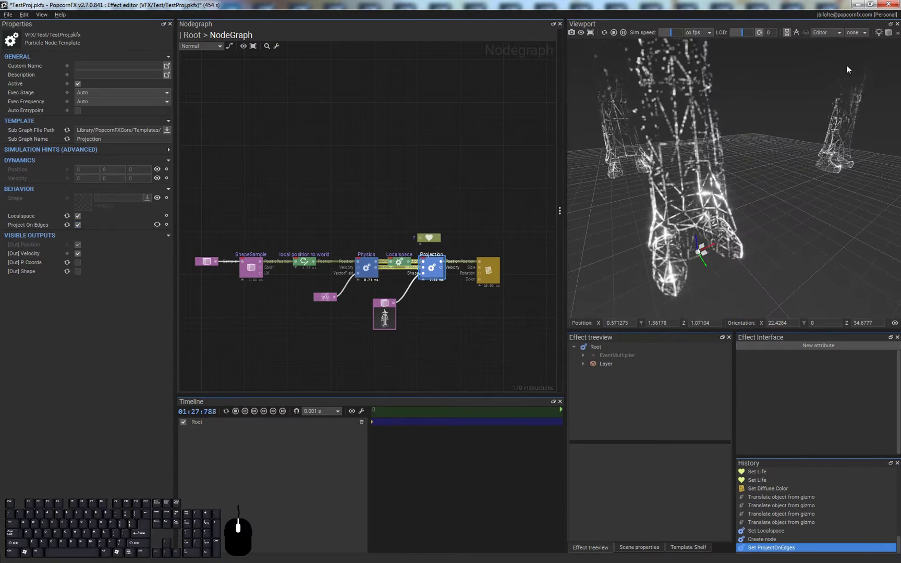
{"action": "left_click", "coordinate": [490, 302]}
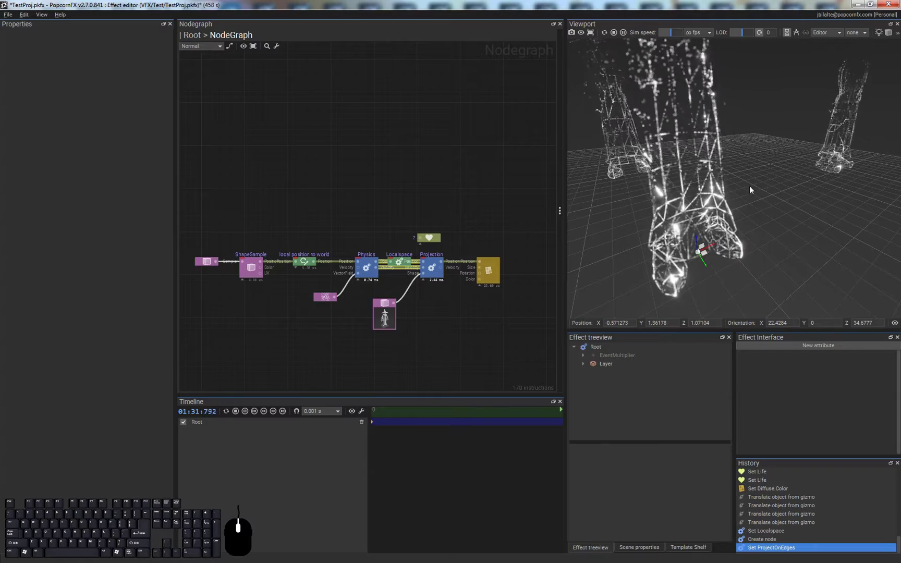
{"action": "middle_click_drag", "start_coordinate": [749, 185], "coordinate": [782, 180]}
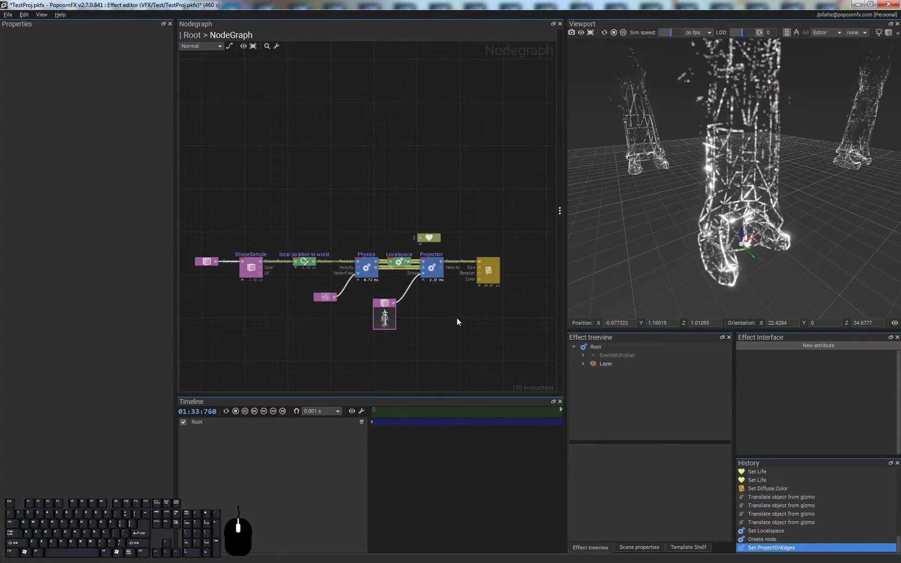
{"action": "middle_click_drag", "start_coordinate": [827, 131], "coordinate": [800, 148]}
{"action": "scroll", "coordinate": [800, 149], "scroll_direction": "down", "scroll_amount": 3}
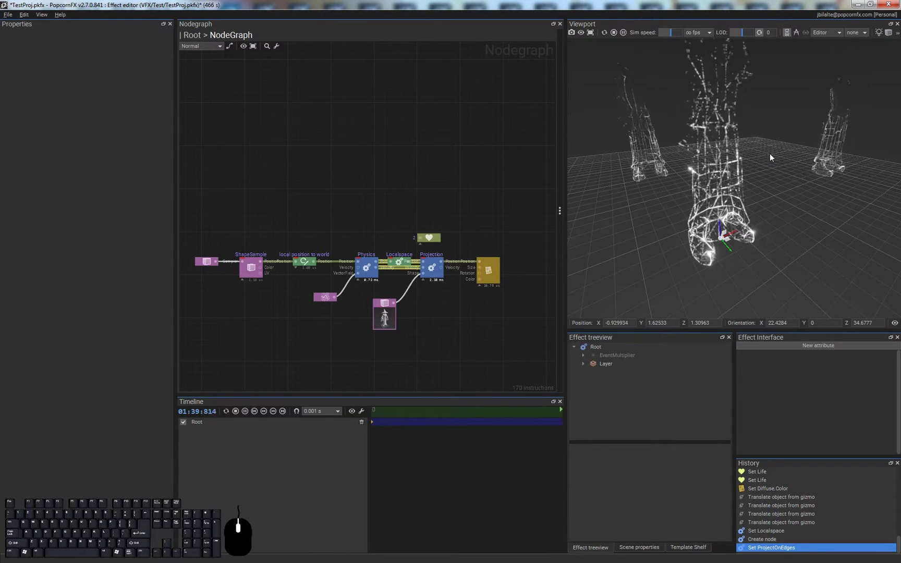
Step: Close the effect and PopcornFX 2.7.0, and open the ForestScene project in PopcornFX 2.6.4
{"action": "left_click", "coordinate": [894, 5]}
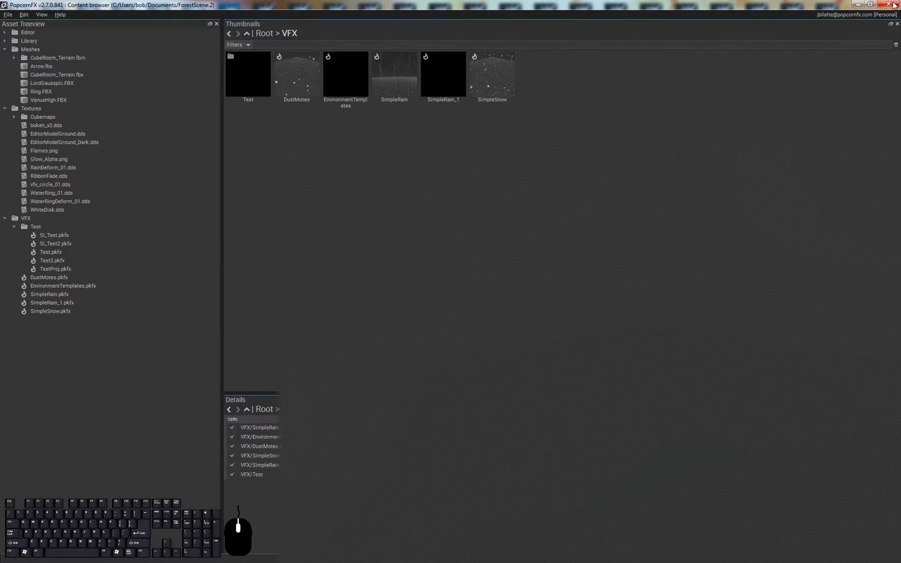
{"action": "left_click", "coordinate": [894, 5]}
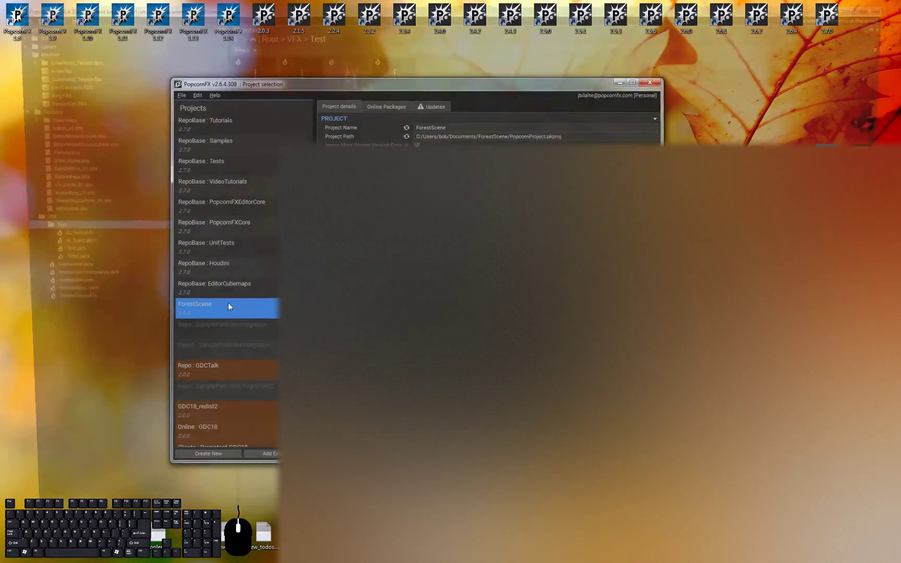
{"action": "double_click", "coordinate": [228, 305]}
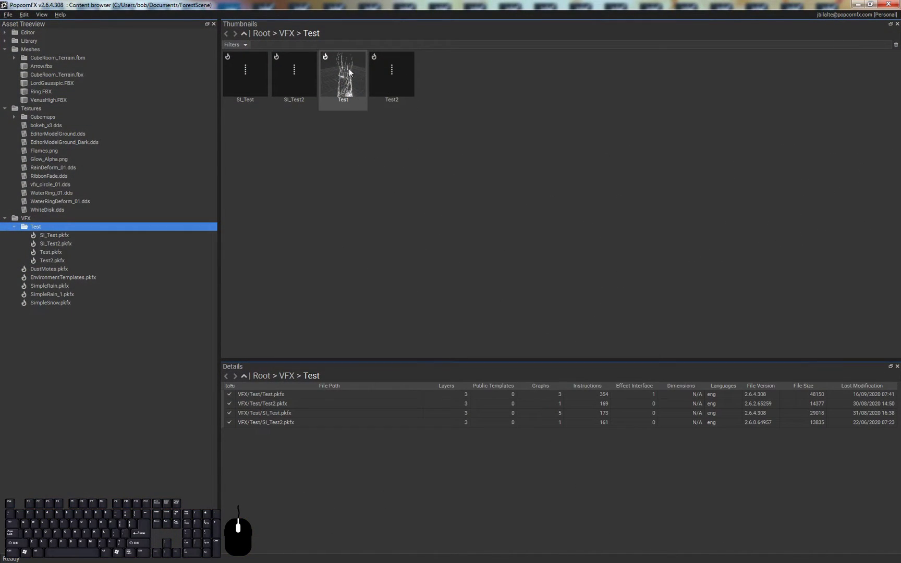
Step: Create an empty effect named TestProj in the VFX/Test folder and open it
{"action": "right_click", "coordinate": [433, 66]}
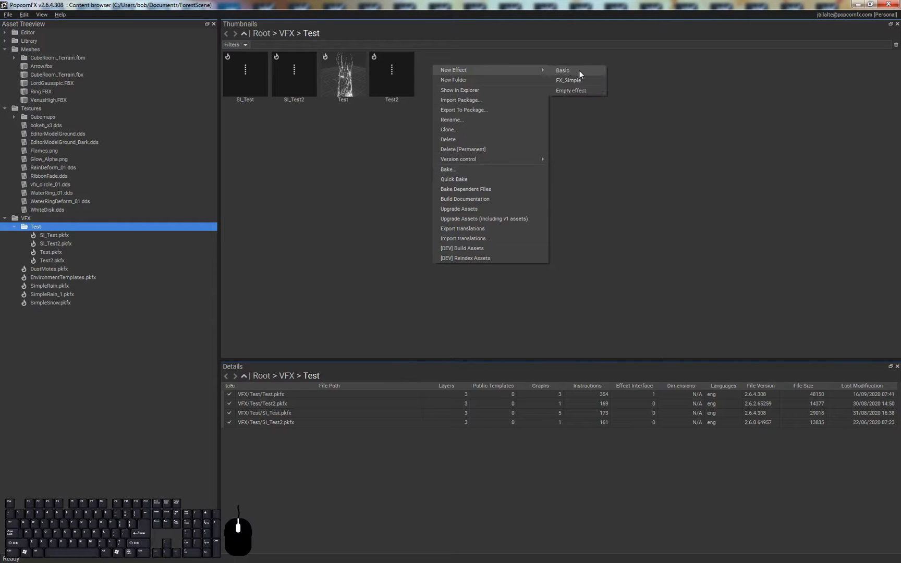
{"action": "left_click", "coordinate": [590, 92]}
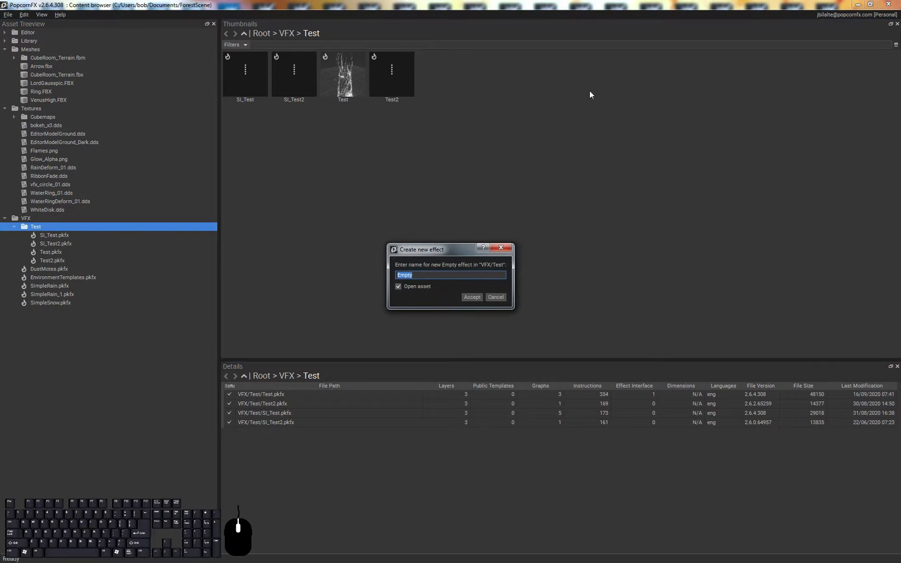
{"action": "type", "text": "TestProj"}
{"action": "key", "text": "Return"}
Step: Add an EventMultiplier and a layer after Root, making the multiplier Infinite with a Spawn Count of 5000
{"action": "left_click_drag", "start_coordinate": [283, 257], "coordinate": [431, 257]}
{"action": "left_click", "coordinate": [355, 272]}
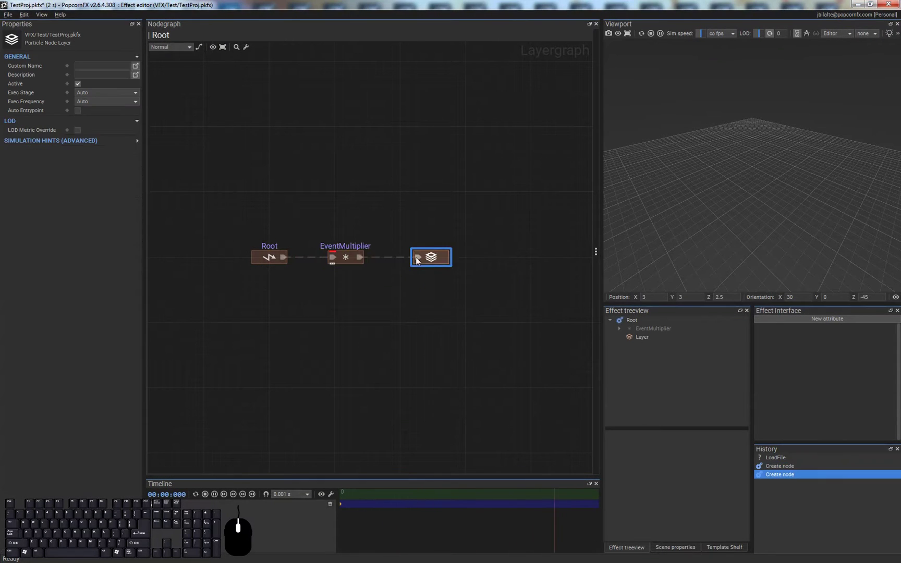
{"action": "left_click", "coordinate": [346, 257]}
{"action": "left_click", "coordinate": [78, 170]}
{"action": "left_click", "coordinate": [94, 188]}
{"action": "type", "text": "0.05"}
{"action": "key", "text": "Return"}
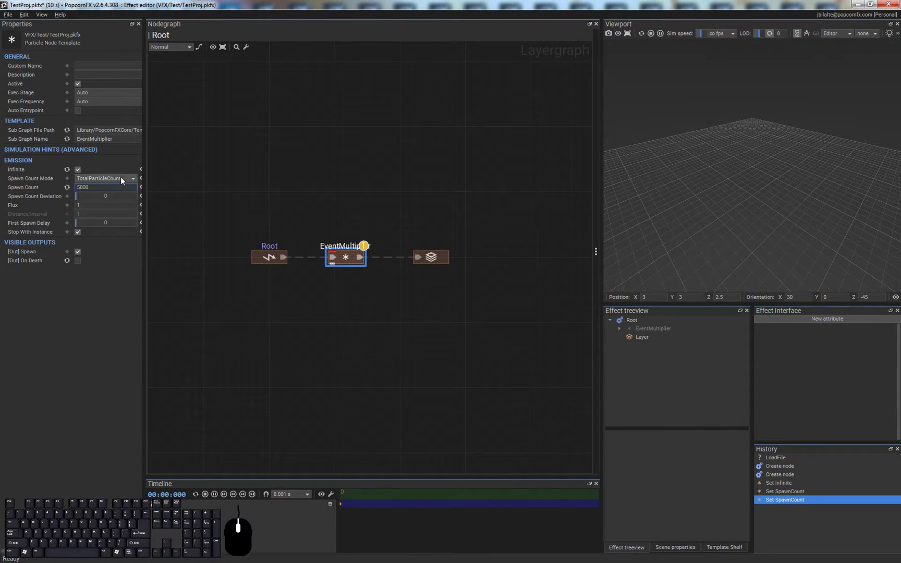
Step: Change the EventMultiplier's Spawn Count Mode, and add a billboard renderer inside the layer's graph
{"action": "left_click", "coordinate": [120, 178]}
{"action": "left_click", "coordinate": [99, 170]}
{"action": "double_click", "coordinate": [431, 258]}
{"action": "right_click", "coordinate": [480, 293]}
{"action": "left_click", "coordinate": [514, 334]}
Step: Assign the renderer's diffuse map and size, and set the particle life to 2
{"action": "left_click_drag", "start_coordinate": [500, 312], "coordinate": [225, 320]}
{"action": "left_click", "coordinate": [78, 326]}
{"action": "double_click", "coordinate": [141, 136]}
{"action": "left_click", "coordinate": [388, 266]}
{"action": "key", "text": "Return"}
Step: Feed the renderer's Position from a new Physics node, and add a local position to world node before Physics
{"action": "type", "text": "phy"}
{"action": "key", "text": "Return"}
{"action": "type", "text": "local pos"}
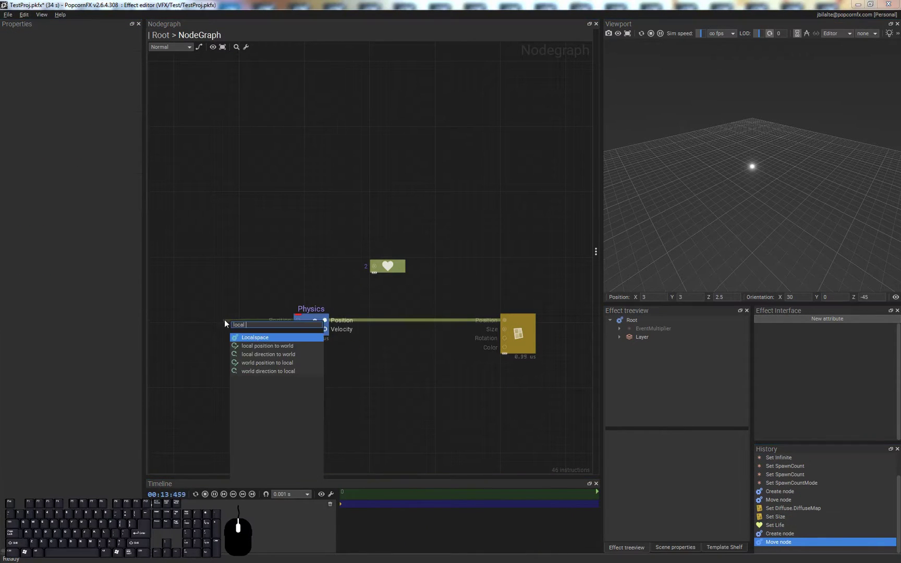
{"action": "key", "text": "Return"}
{"action": "middle_click_drag", "start_coordinate": [263, 317], "coordinate": [411, 312]}
{"action": "left_click_drag", "start_coordinate": [346, 314], "coordinate": [279, 311]}
{"action": "type", "text": "shape sam"}
{"action": "key", "text": "Return"}
{"action": "key", "text": "ctrl+z"}
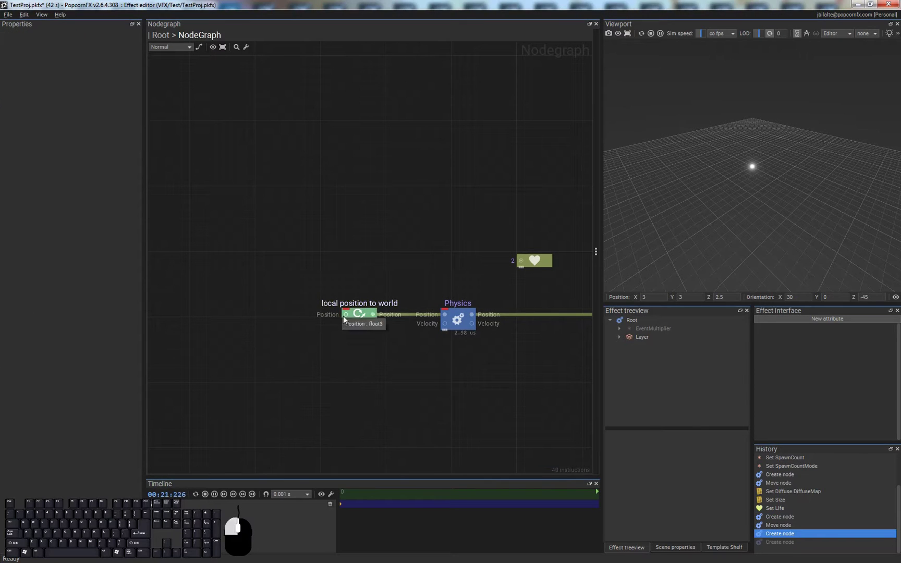
Step: Add a ShapeSample node feeding the Position input of the local position to world node
{"action": "type", "text": "shape sam"}
{"action": "left_click_drag", "start_coordinate": [344, 315], "coordinate": [265, 329]}
{"action": "key", "text": "Return"}
Step: Change the shape sampler feeding ShapeSample to a box and adjust its box dimensions
{"action": "left_click", "coordinate": [191, 317]}
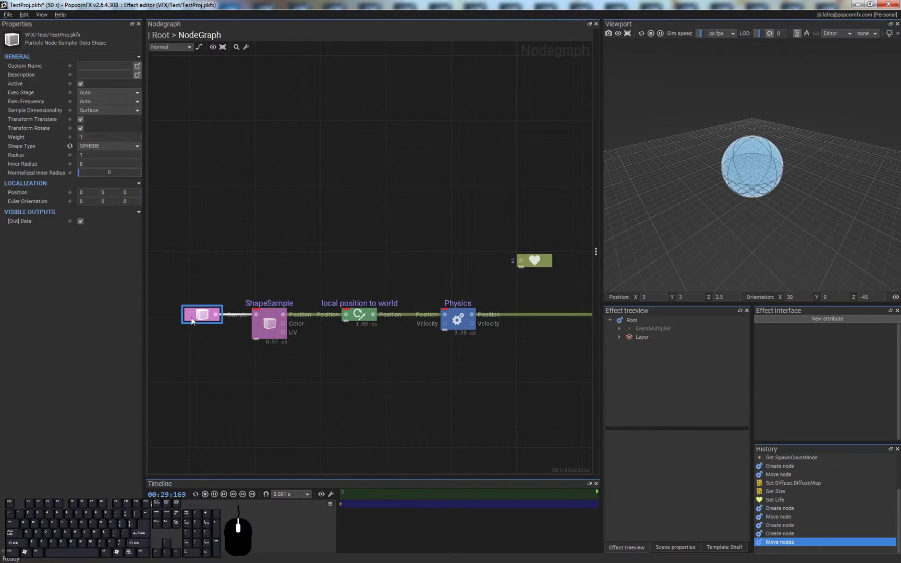
{"action": "left_click", "coordinate": [109, 146]}
{"action": "left_click", "coordinate": [112, 174]}
{"action": "left_click", "coordinate": [327, 337]}
Step: Give Physics a Wind of 0, 0, 2 and Drag of 1, and feed its Vector Field from a turbulence sampler with Strength 0.3 and Time Scale 0.5
{"action": "middle_click_drag", "start_coordinate": [564, 367], "coordinate": [448, 364]}
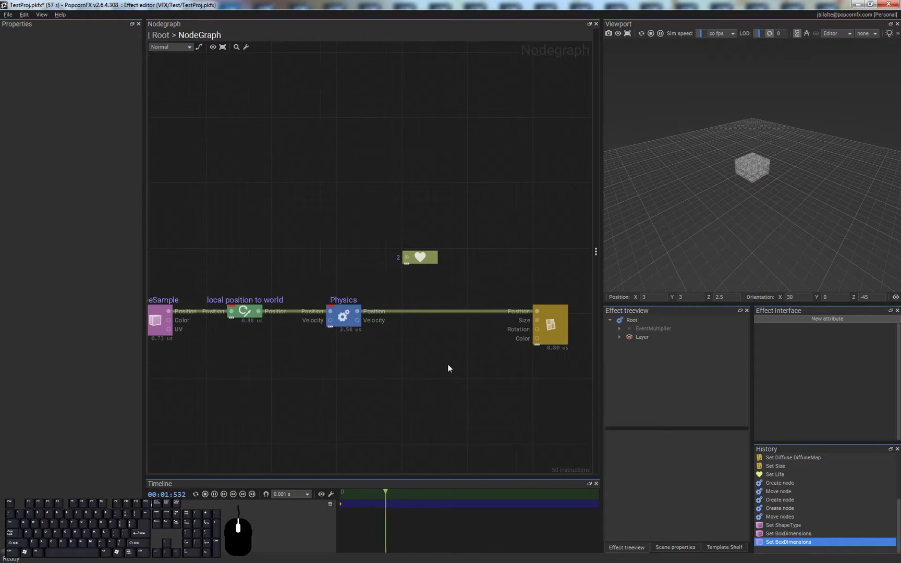
{"action": "left_click", "coordinate": [346, 317]}
{"action": "middle_click_drag", "start_coordinate": [237, 241], "coordinate": [290, 236]}
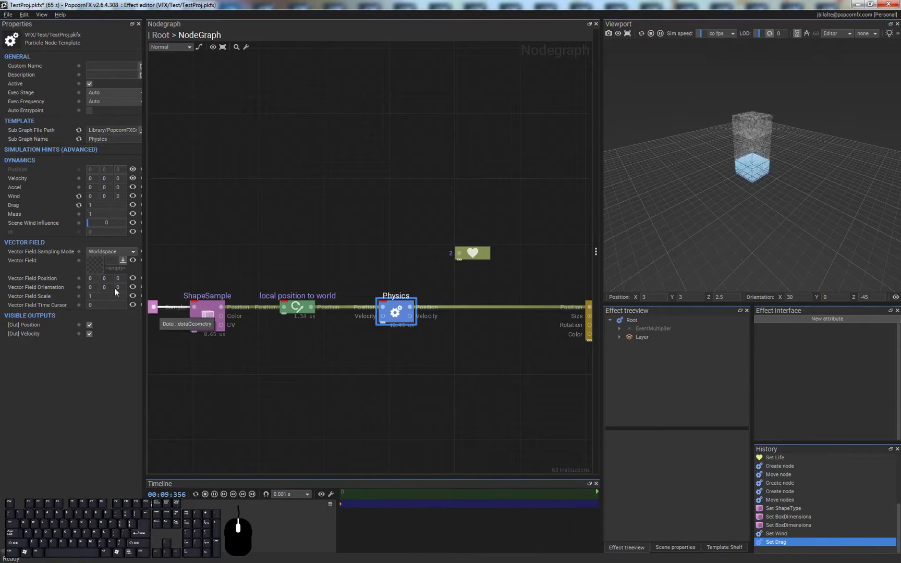
{"action": "left_click_drag", "start_coordinate": [147, 267], "coordinate": [160, 266]}
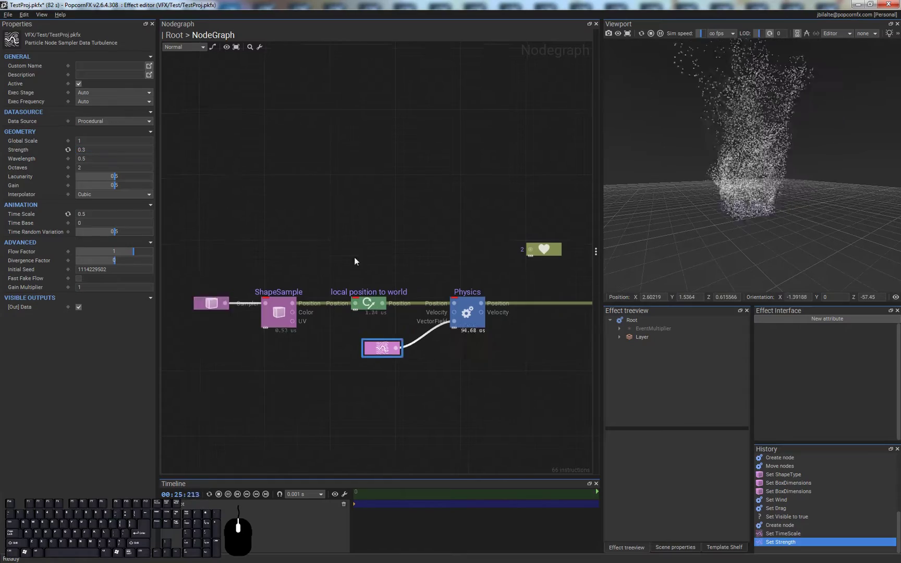
Step: Change the box sampler's Sample Dimensionality, and insert a Localspace node on the Position link after Physics
{"action": "left_click", "coordinate": [211, 303]}
{"action": "left_click", "coordinate": [115, 110]}
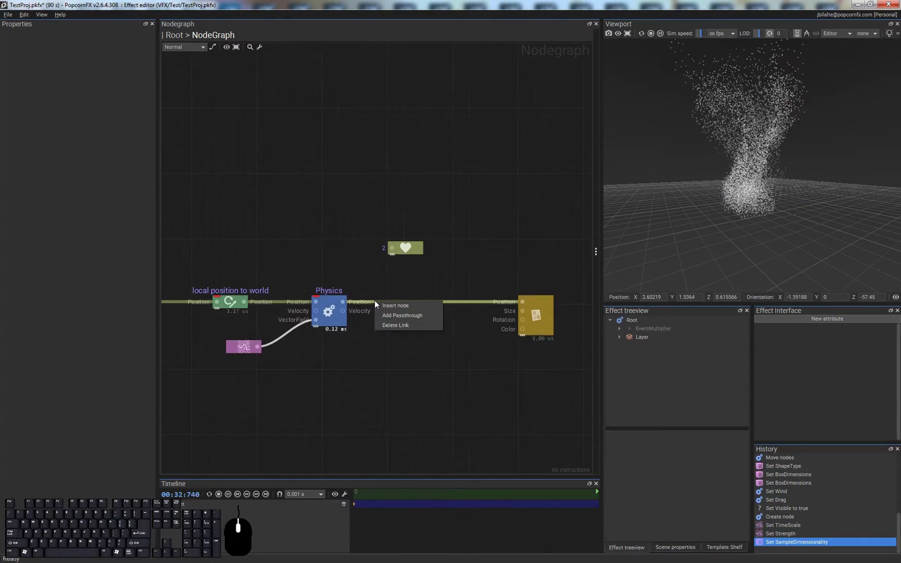
{"action": "right_click", "coordinate": [374, 301]}
{"action": "left_click", "coordinate": [444, 348]}
Step: Insert a Projection node between Localspace and the renderer, and feed its Shape input from a new shape sampler
{"action": "right_click", "coordinate": [419, 302]}
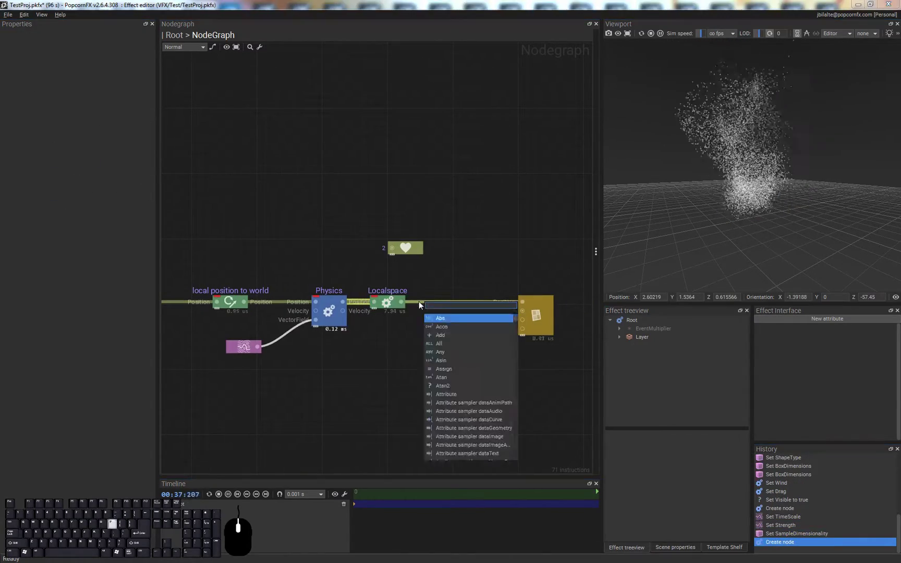
{"action": "left_click", "coordinate": [455, 350]}
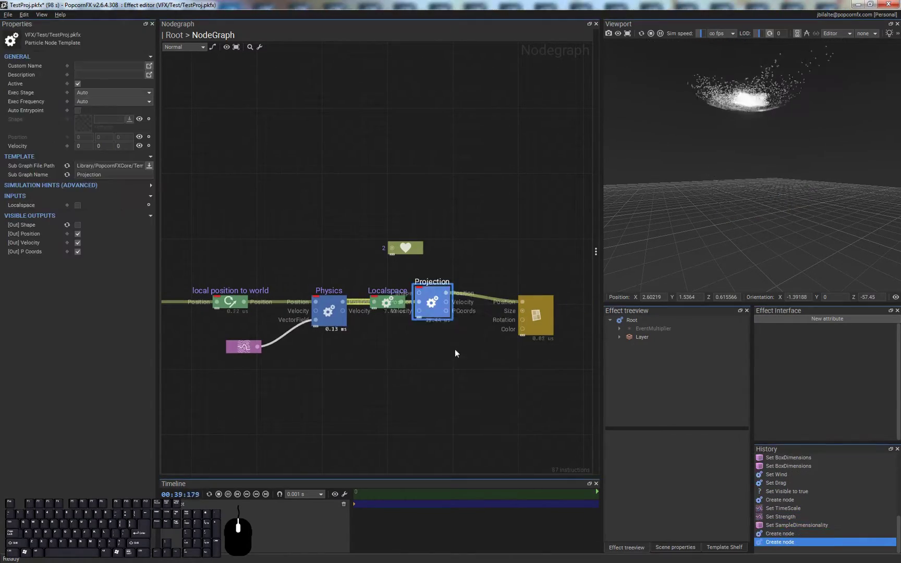
{"action": "left_click_drag", "start_coordinate": [426, 308], "coordinate": [443, 309]}
{"action": "right_click", "coordinate": [347, 247]}
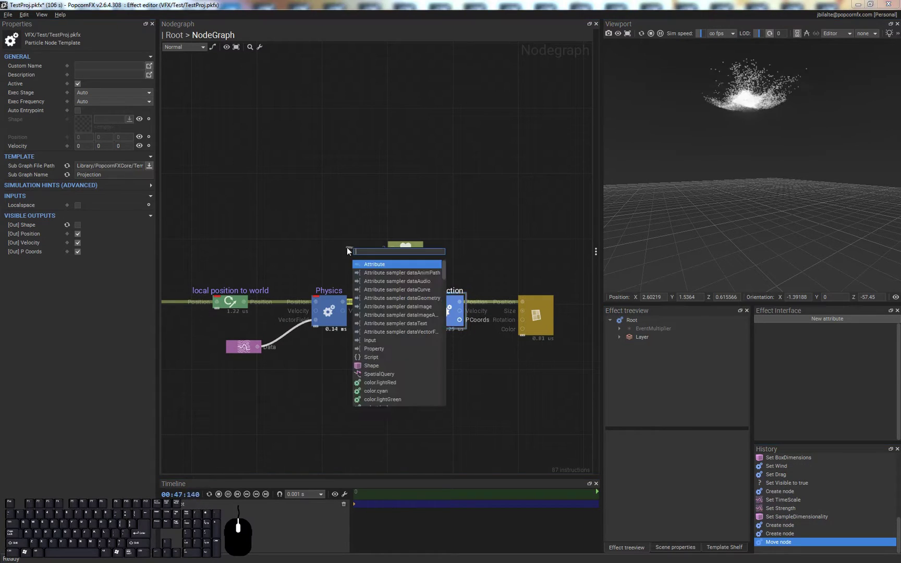
{"action": "left_click", "coordinate": [399, 273]}
{"action": "left_click", "coordinate": [558, 315]}
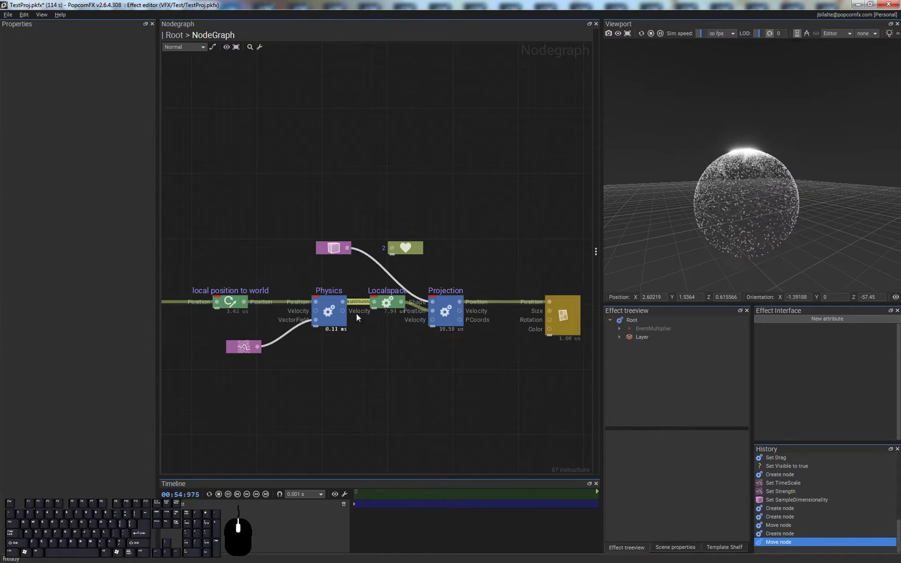
Step: Link the Physics Velocity output to the Projection's Velocity input, and space out the Projection and renderer nodes
{"action": "left_click_drag", "start_coordinate": [446, 311], "coordinate": [446, 303]}
{"action": "middle_click_drag", "start_coordinate": [506, 347], "coordinate": [460, 340]}
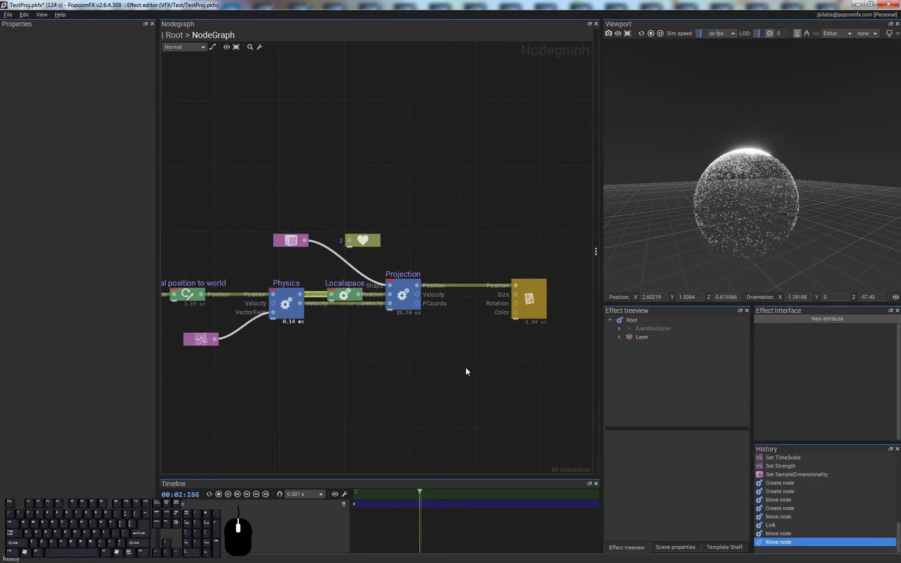
{"action": "left_click_drag", "start_coordinate": [527, 312], "coordinate": [558, 302]}
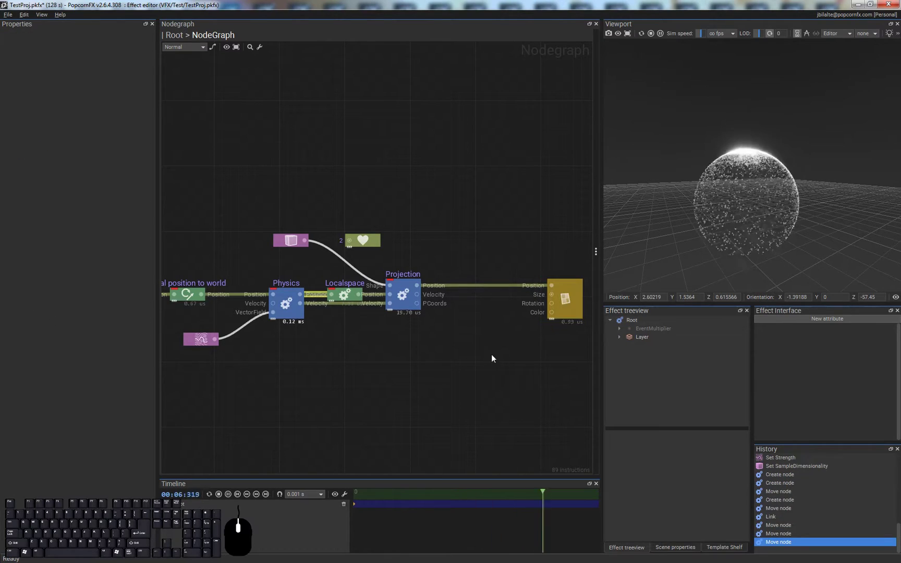
Step: Set the Projection's shape sampler to MESH using LordGausspic.FBX with a Mesh Scale of 0.1 on all axes
{"action": "left_click", "coordinate": [291, 241]}
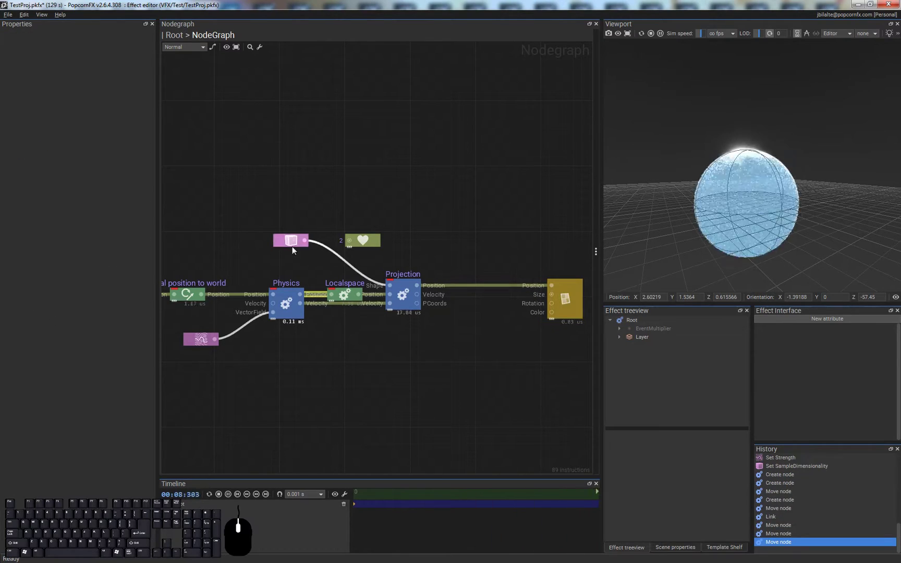
{"action": "left_click", "coordinate": [115, 146]}
{"action": "left_click", "coordinate": [104, 193]}
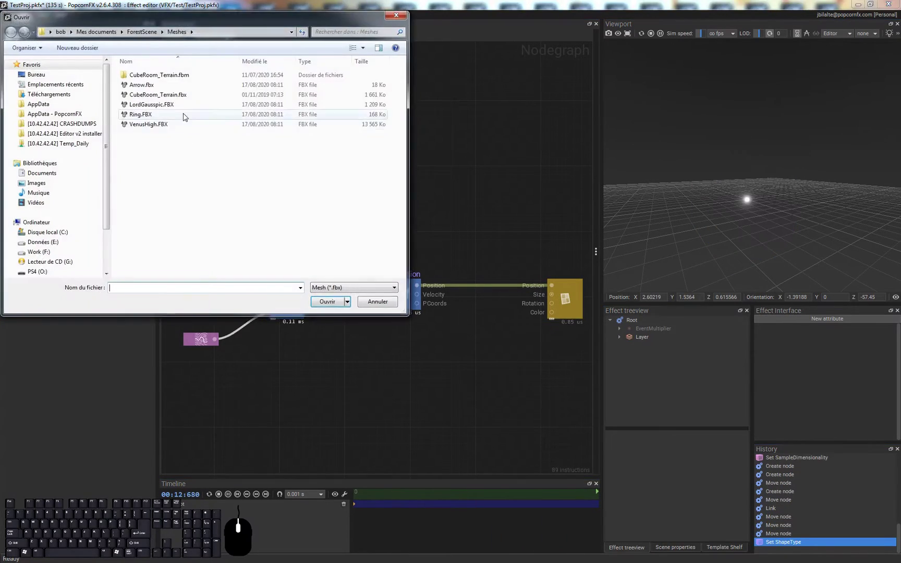
{"action": "double_click", "coordinate": [184, 114]}
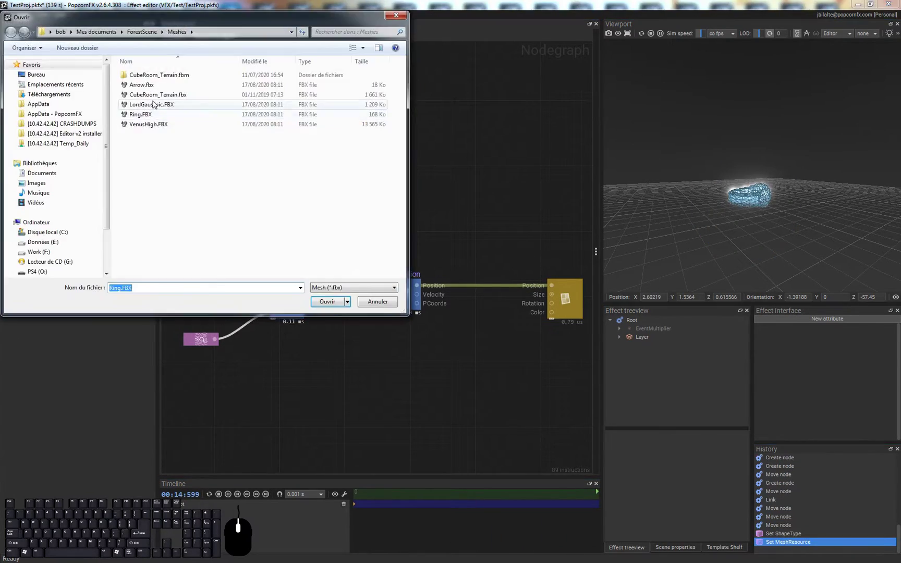
{"action": "left_click", "coordinate": [92, 172]}
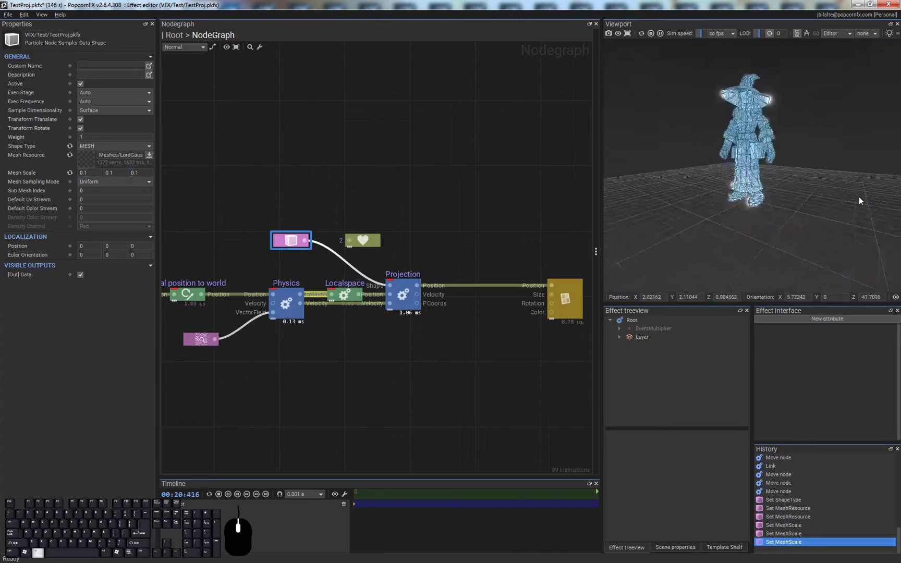
{"action": "scroll", "coordinate": [859, 197], "scroll_direction": "up", "scroll_amount": 3}
{"action": "scroll", "coordinate": [789, 212], "scroll_direction": "down", "scroll_amount": 2}
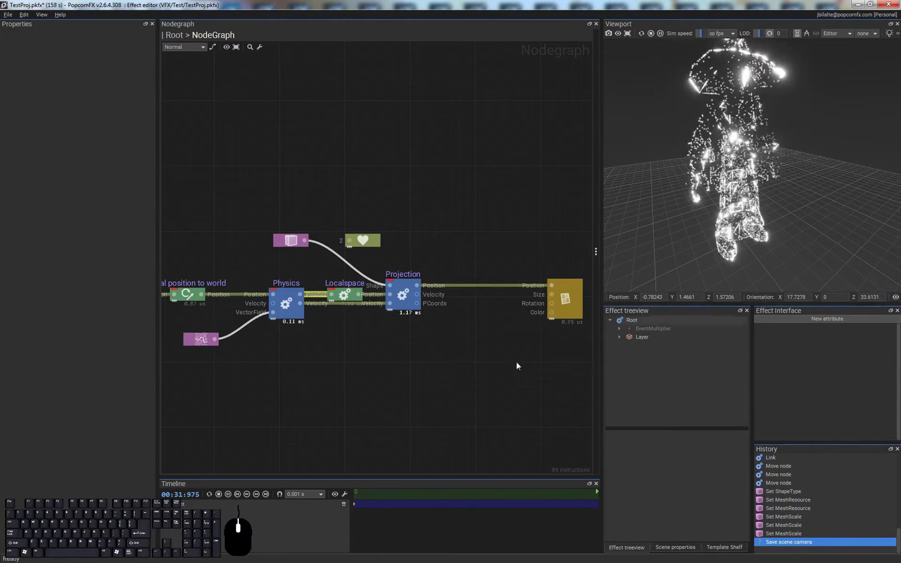
Step: Move the Projection node slightly farther from the Localspace node
{"action": "middle_click_drag", "start_coordinate": [362, 345], "coordinate": [406, 335]}
{"action": "left_click_drag", "start_coordinate": [446, 290], "coordinate": [455, 290]}
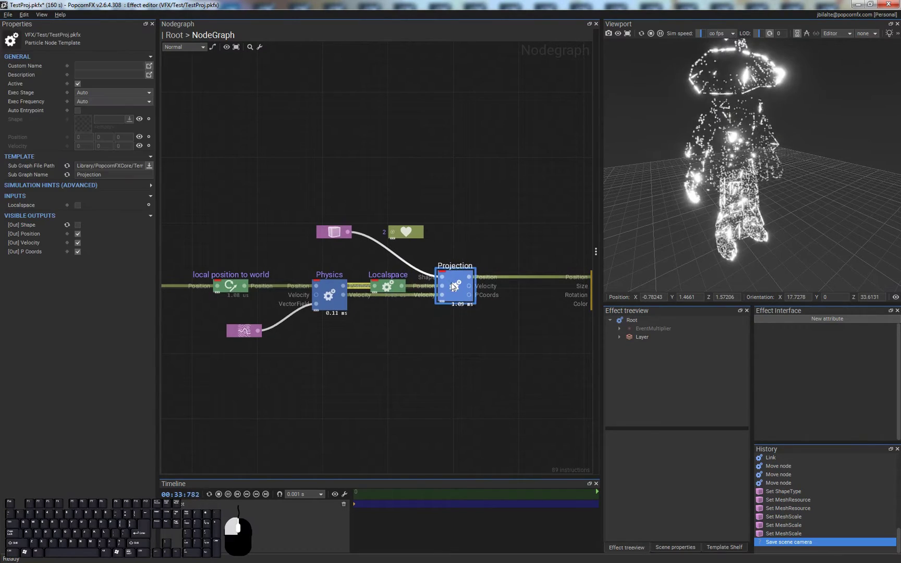
{"action": "left_click", "coordinate": [431, 327]}
{"action": "middle_click_drag", "start_coordinate": [498, 323], "coordinate": [449, 321]}
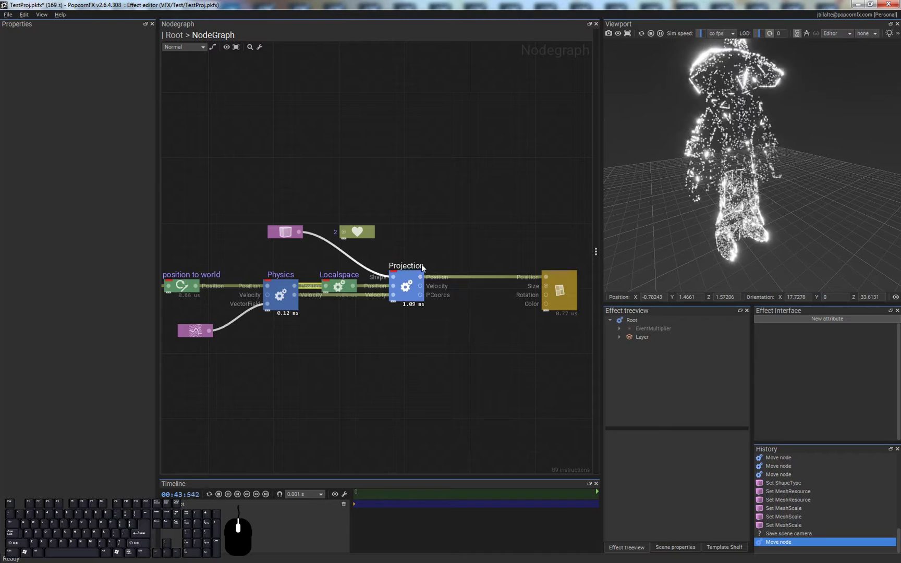
Step: Examine the Projection node's properties and its Shape, Position and Velocity inputs
{"action": "left_click", "coordinate": [417, 286]}
{"action": "left_click", "coordinate": [413, 394]}
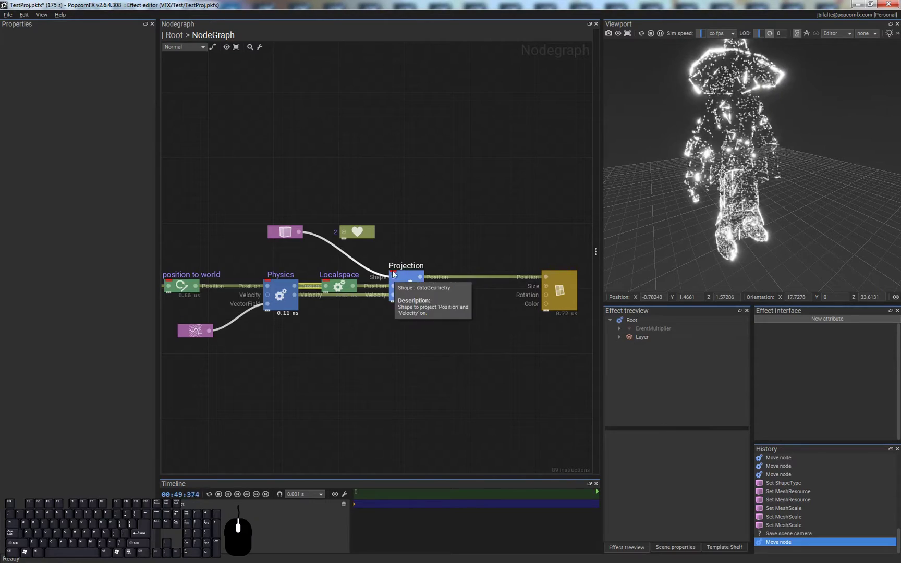
{"action": "left_click", "coordinate": [410, 285]}
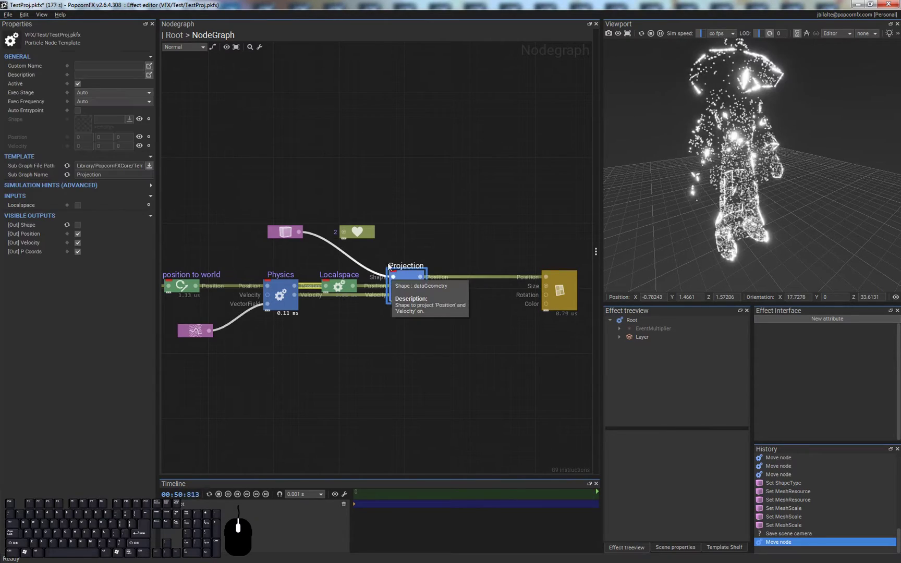
{"action": "left_click", "coordinate": [420, 325]}
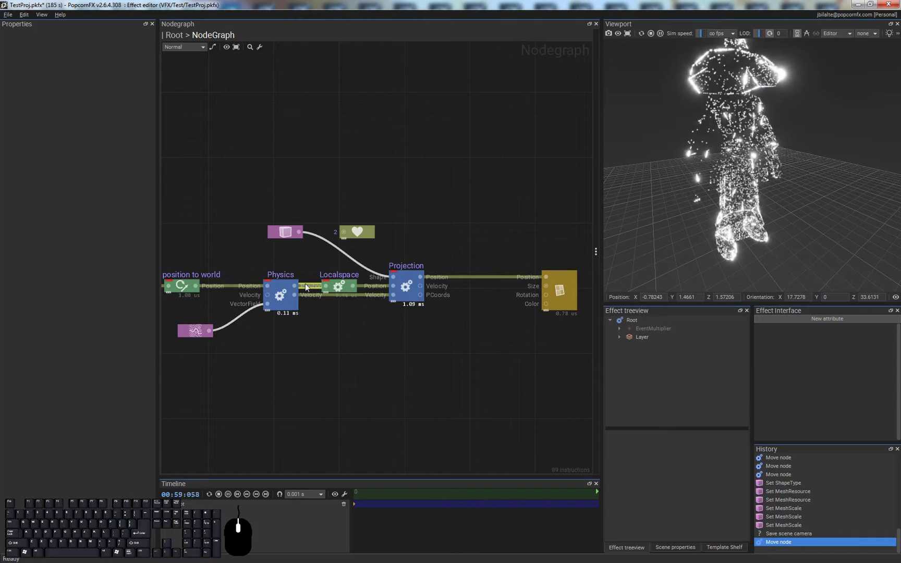
Step: Open the Physics subgraph to examine how it integrates position and velocity, and return to the layer's graph
{"action": "double_click", "coordinate": [282, 292]}
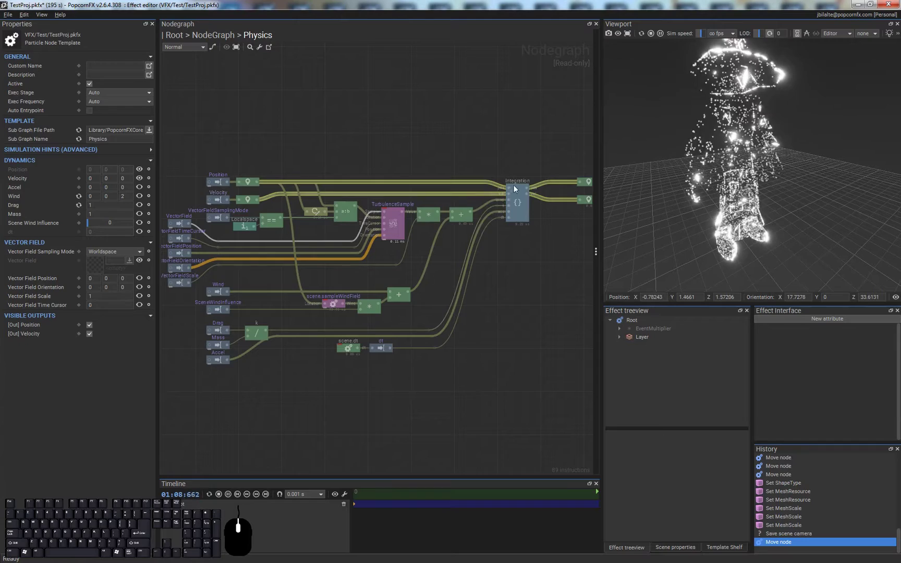
{"action": "double_click", "coordinate": [309, 254]}
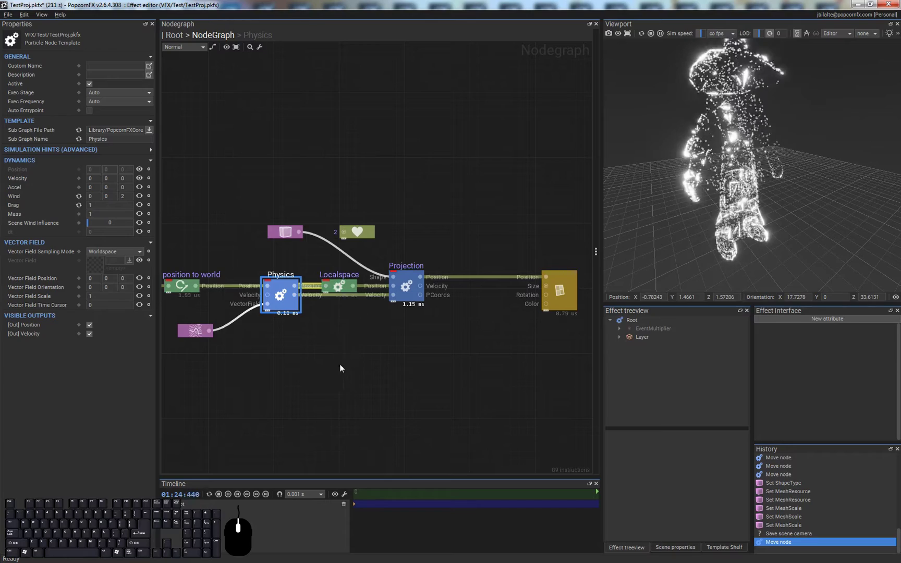
{"action": "left_click", "coordinate": [363, 334]}
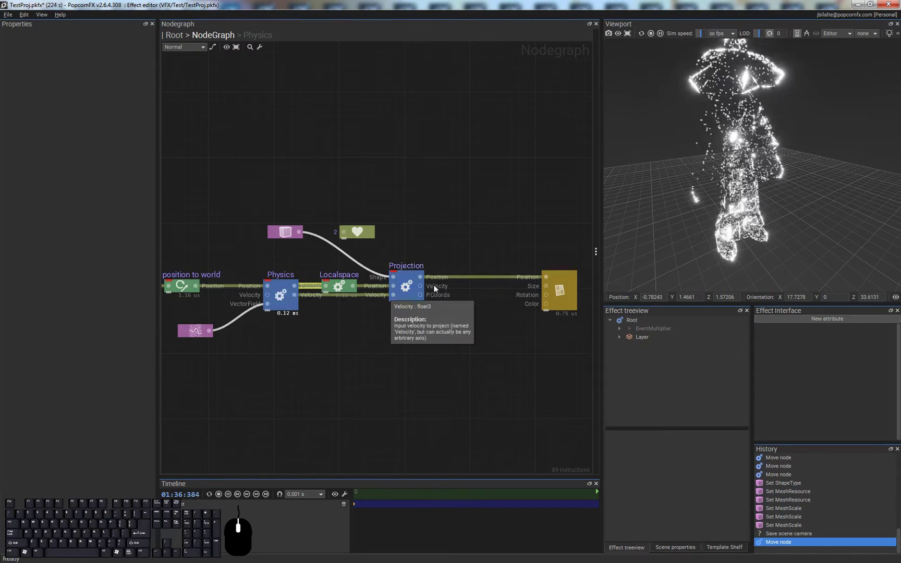
{"action": "middle_click_drag", "start_coordinate": [410, 225], "coordinate": [422, 214]}
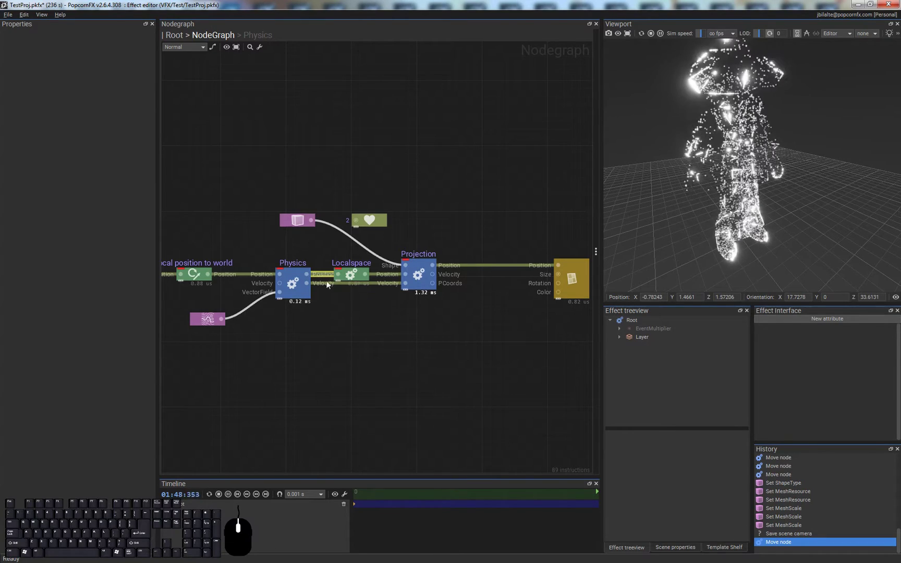
Step: Shift the Localspace node away from Physics, and examine the discretization point inside its subgraph
{"action": "left_click_drag", "start_coordinate": [350, 279], "coordinate": [356, 278]}
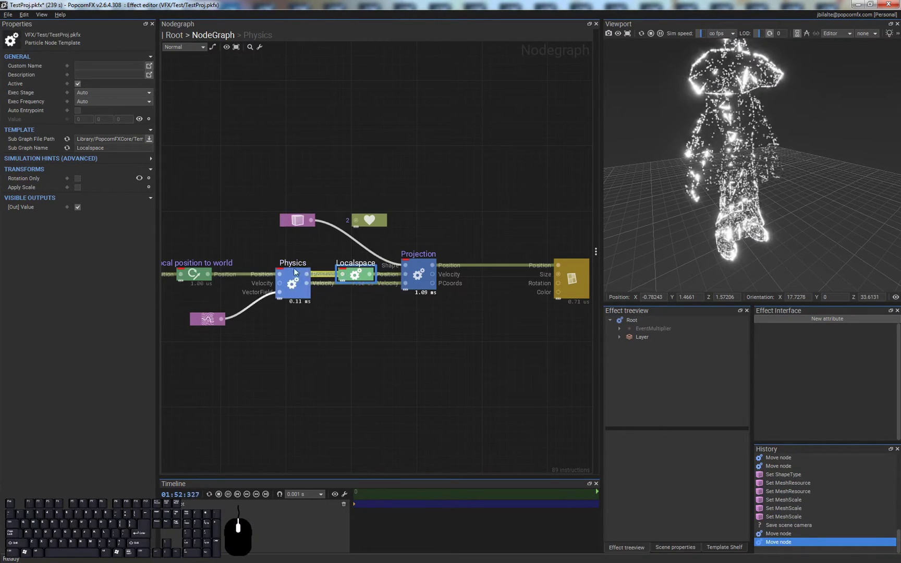
{"action": "left_click", "coordinate": [380, 310]}
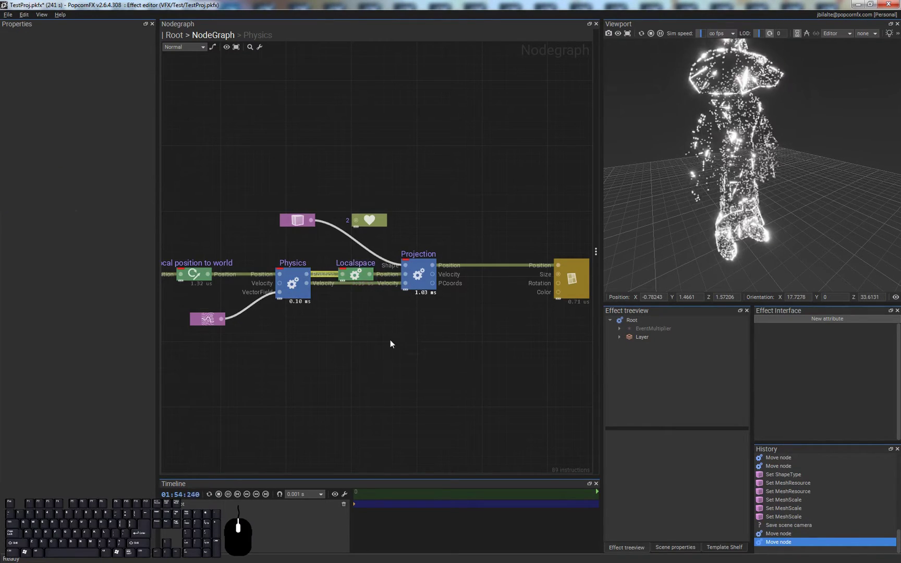
{"action": "double_click", "coordinate": [355, 275]}
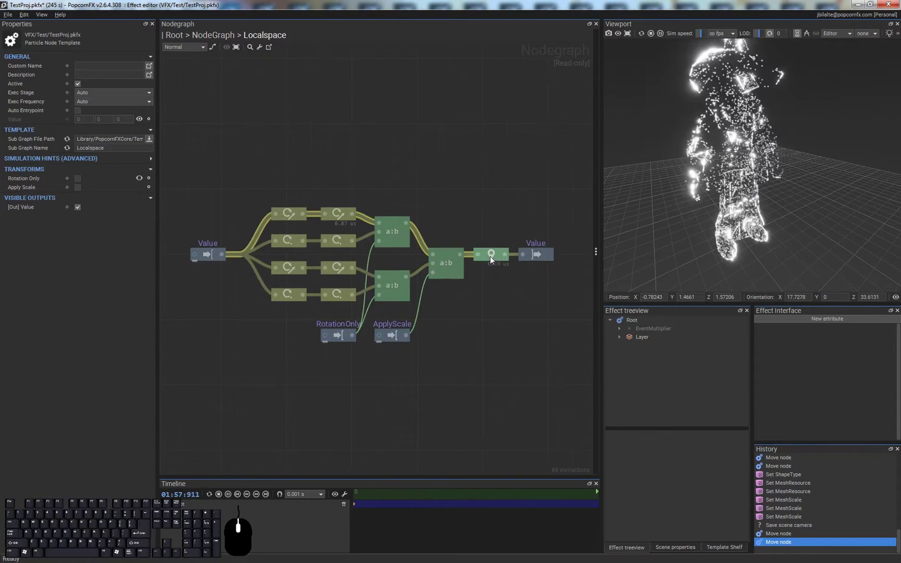
{"action": "left_click", "coordinate": [491, 260]}
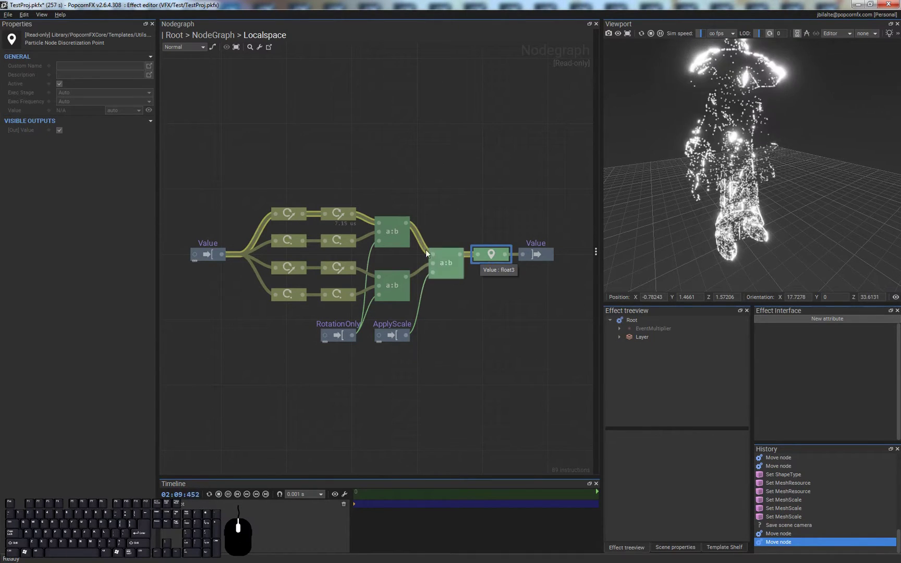
{"action": "key", "text": "alt+Left"}
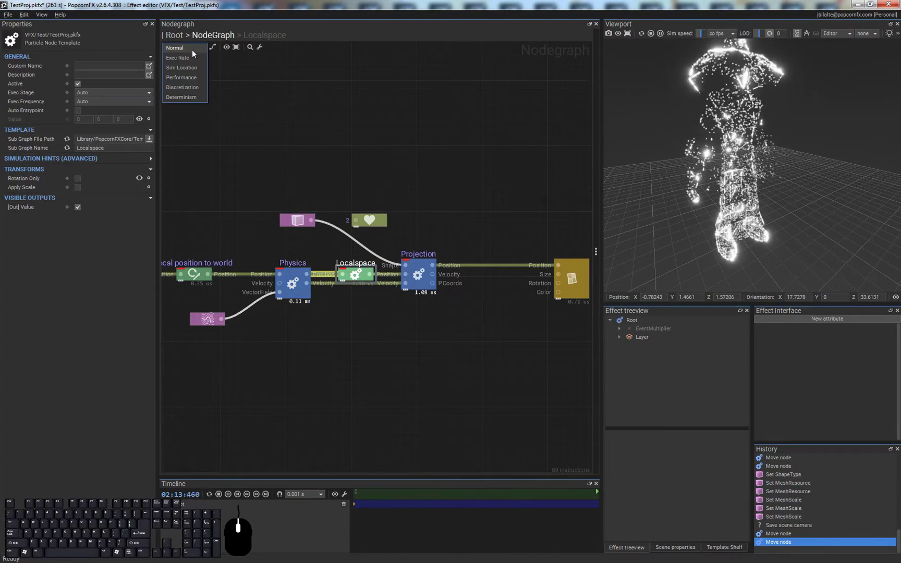
Step: Display the node graph by Exec Rate and inspect the Physics subgraph's position and velocity paths
{"action": "left_click", "coordinate": [192, 57]}
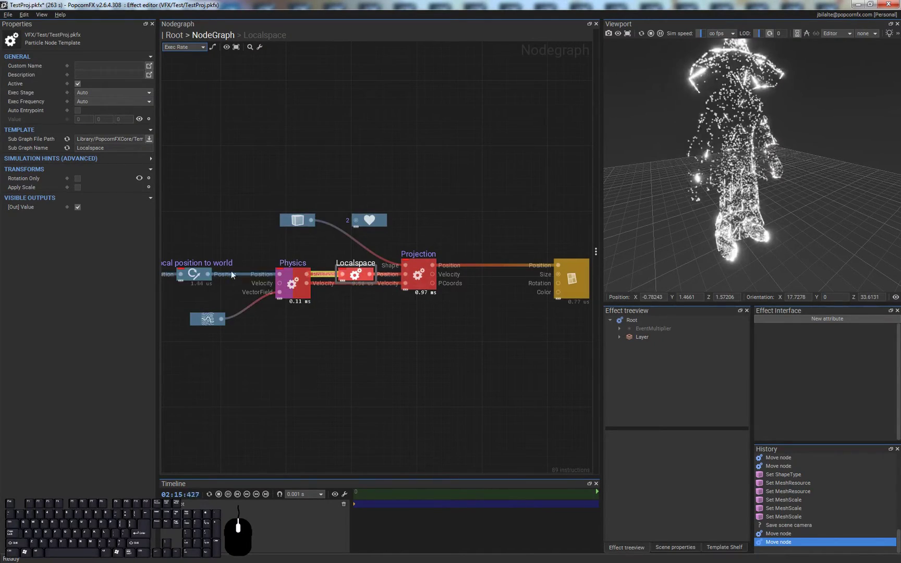
{"action": "double_click", "coordinate": [292, 275]}
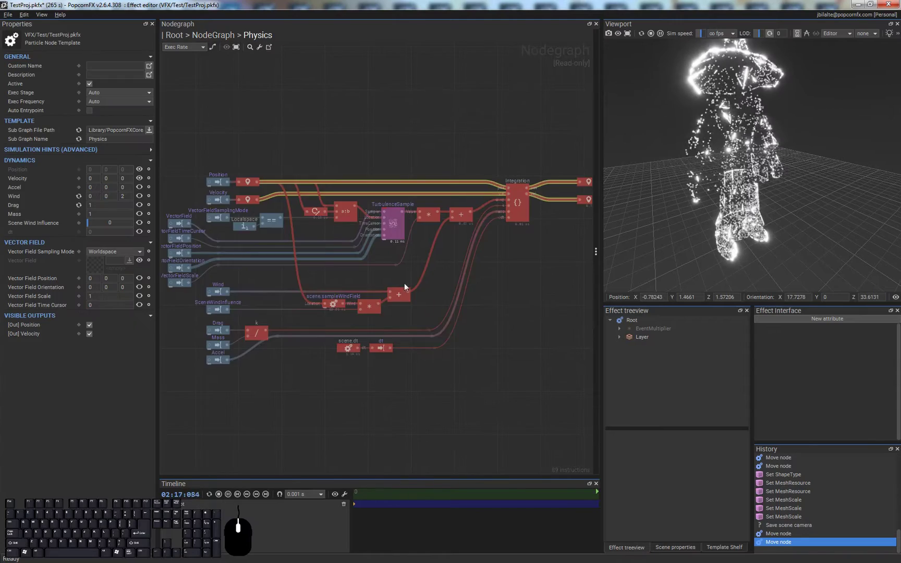
{"action": "scroll", "coordinate": [289, 178], "scroll_direction": "up", "scroll_amount": 2}
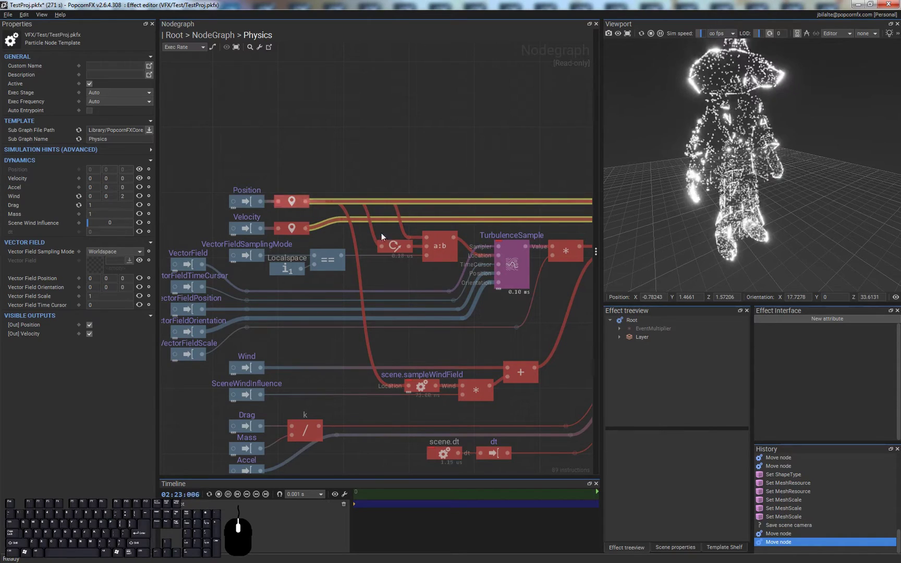
Step: Trace Position and Velocity through the Physics subgraph to Integration, and compare the discretization points inside Physics and Localspace
{"action": "middle_click_drag", "start_coordinate": [453, 204], "coordinate": [415, 207]}
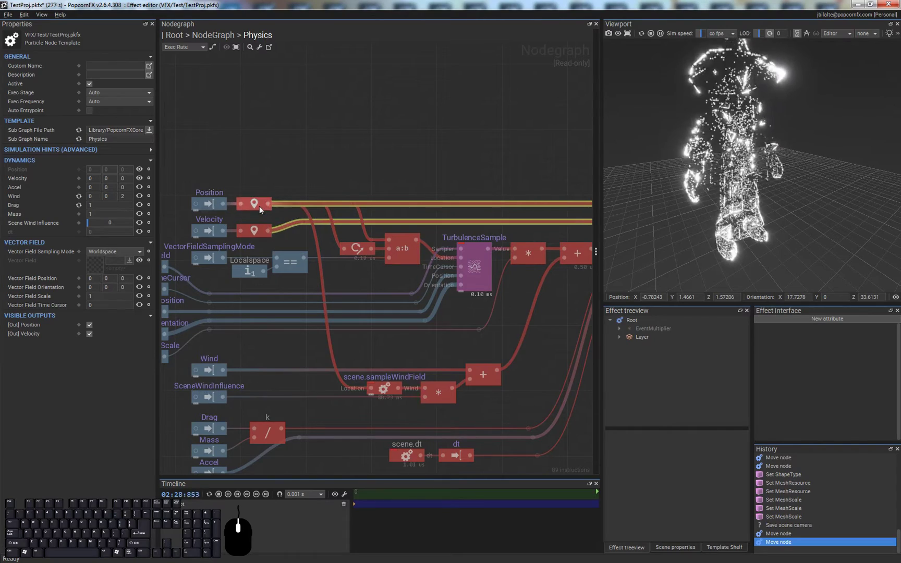
{"action": "scroll", "coordinate": [259, 207], "scroll_direction": "down", "scroll_amount": 3}
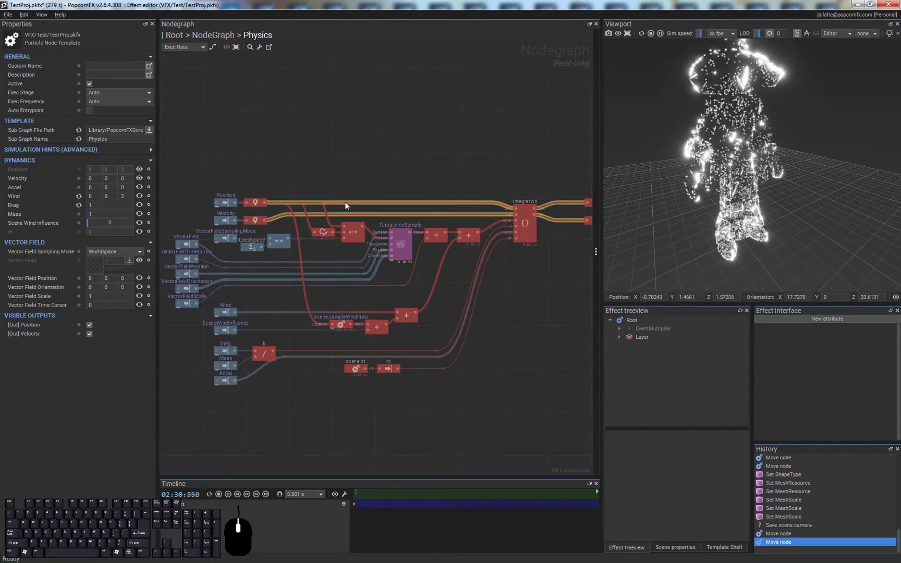
{"action": "scroll", "coordinate": [345, 202], "scroll_direction": "down", "scroll_amount": 2}
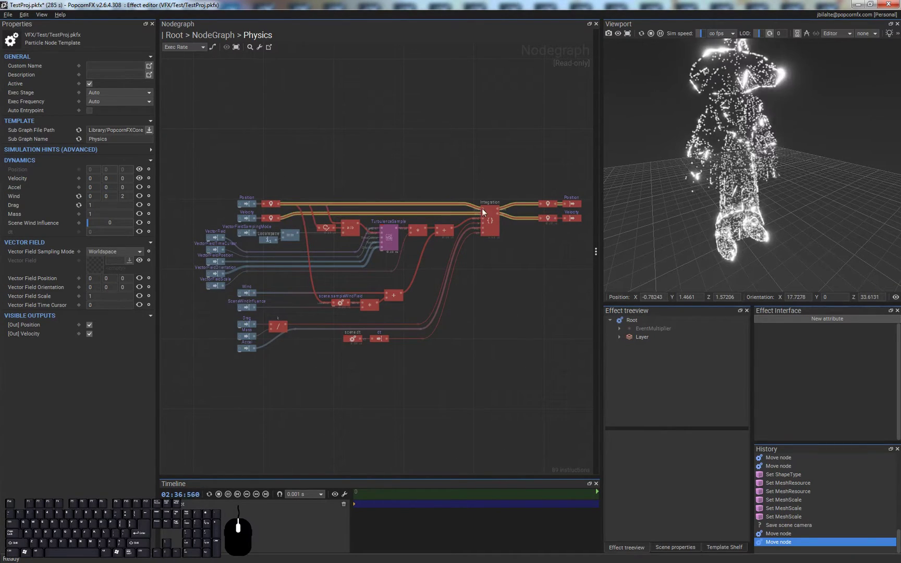
{"action": "key", "text": "alt+Left"}
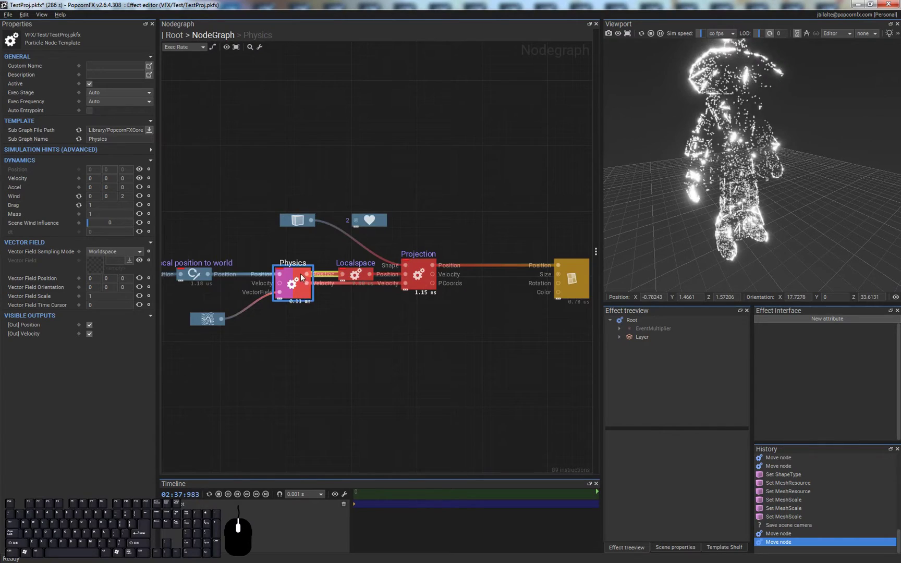
{"action": "double_click", "coordinate": [355, 277]}
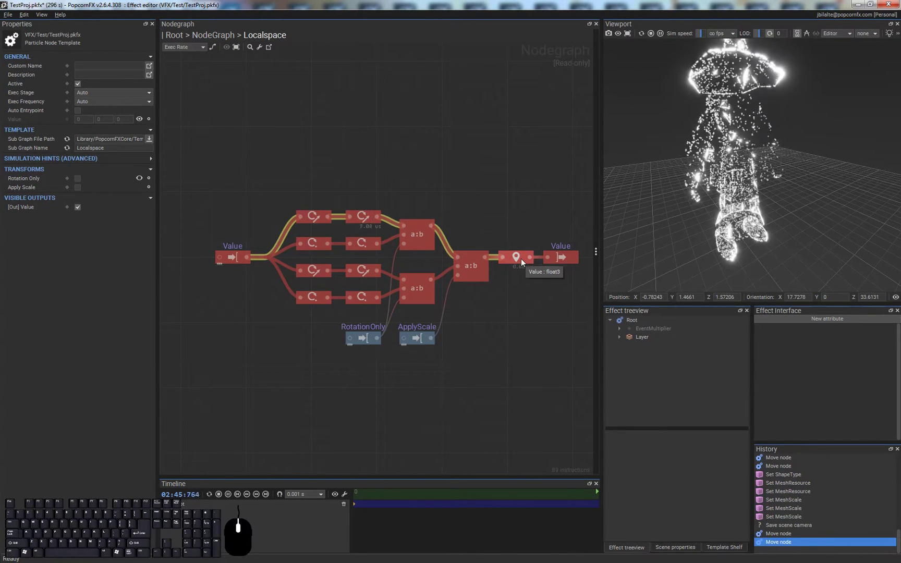
{"action": "key", "text": "BackSpace"}
{"action": "double_click", "coordinate": [293, 278]}
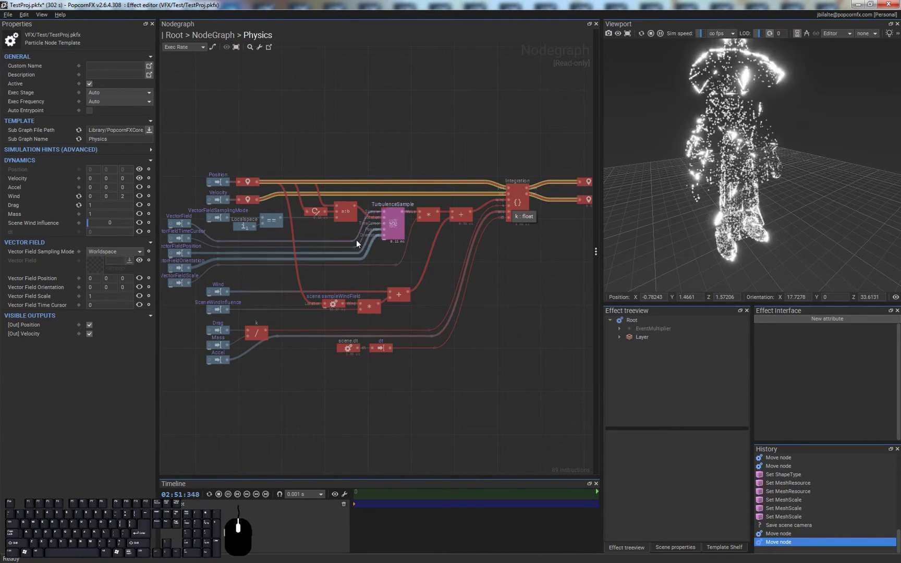
{"action": "key", "text": "BackSpace"}
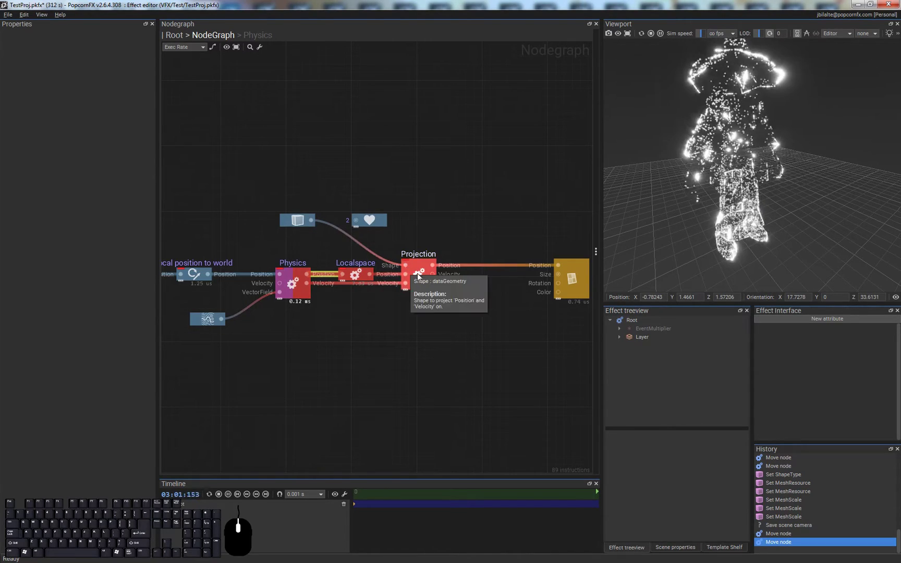
Step: Link Localspace's output directly to the billboard renderer's Position, move Projection below the chain, and compare the particles with the mesh shape
{"action": "left_click_drag", "start_coordinate": [370, 274], "coordinate": [559, 265]}
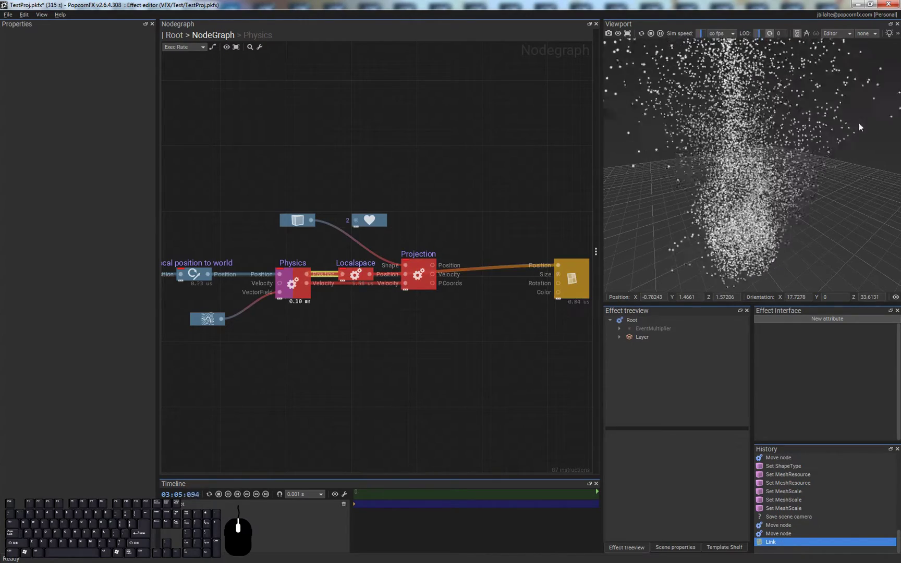
{"action": "left_click_drag", "start_coordinate": [420, 288], "coordinate": [434, 351]}
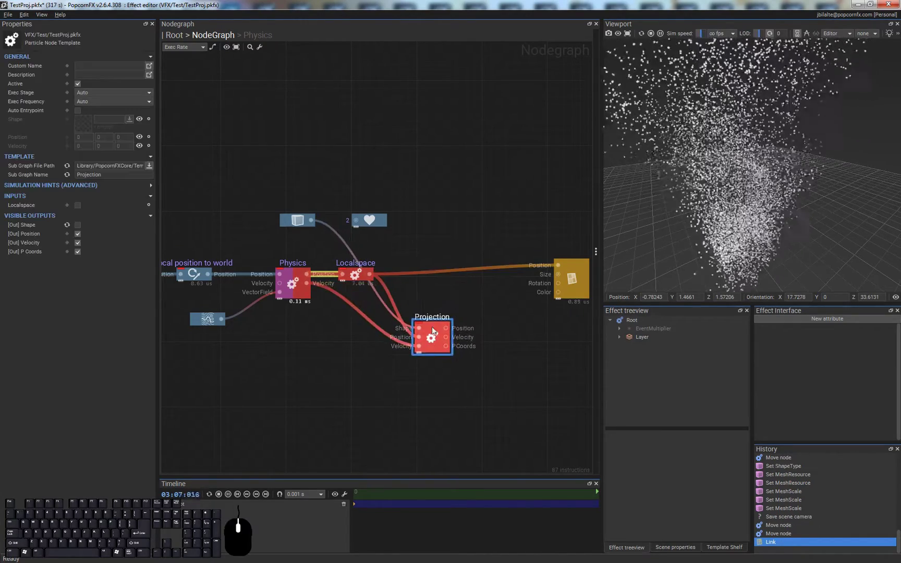
{"action": "left_click", "coordinate": [443, 307]}
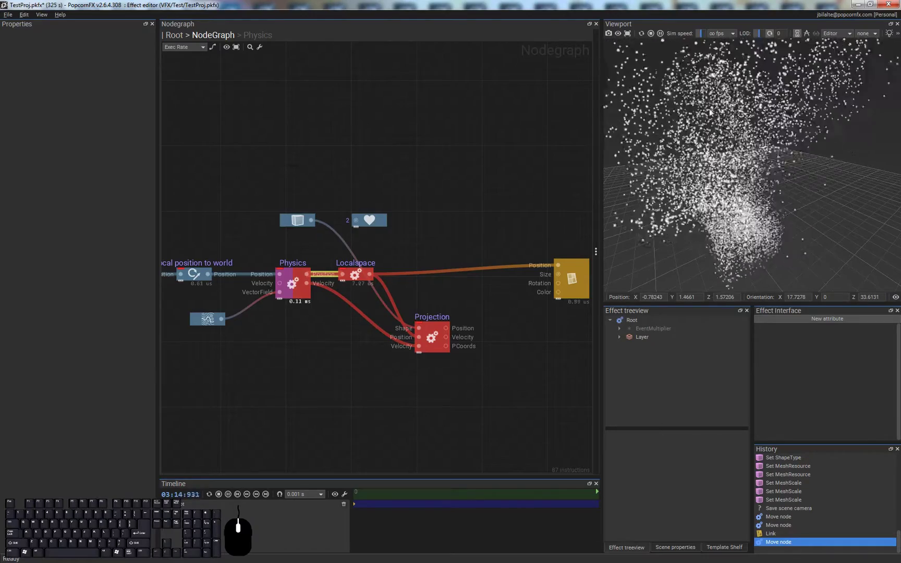
{"action": "left_click_drag", "start_coordinate": [786, 198], "coordinate": [770, 134], "text": "alt"}
{"action": "right_click_drag", "start_coordinate": [769, 134], "coordinate": [757, 177], "text": "alt+shift"}
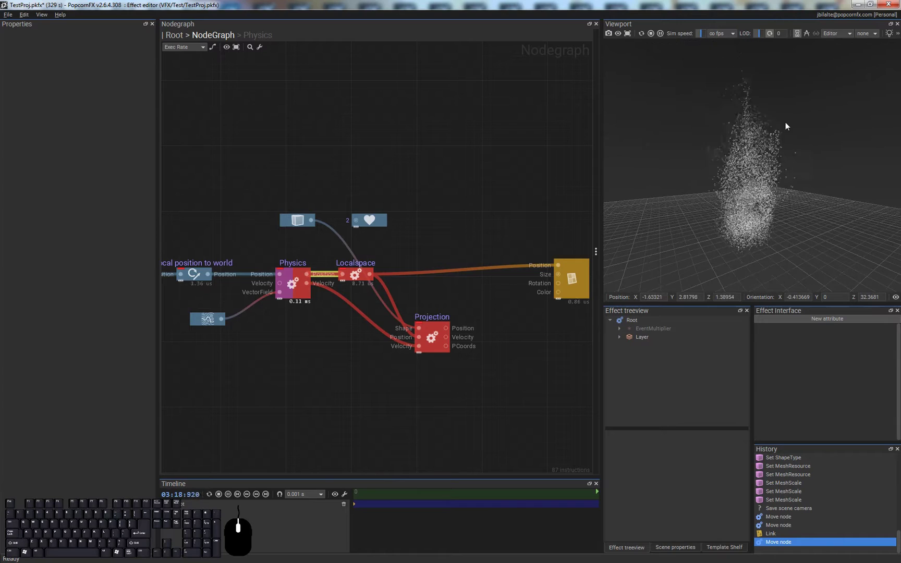
{"action": "mouse_move", "coordinate": [301, 219]}
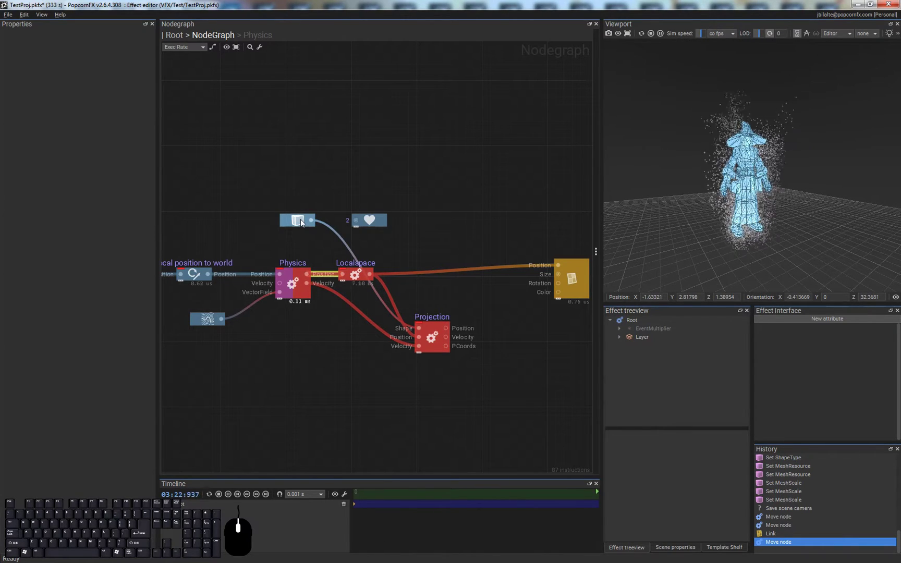
Step: Link Projection's Position output back to the billboard renderer's Position and move the Projection node closer to Localspace
{"action": "left_click_drag", "start_coordinate": [447, 328], "coordinate": [558, 265]}
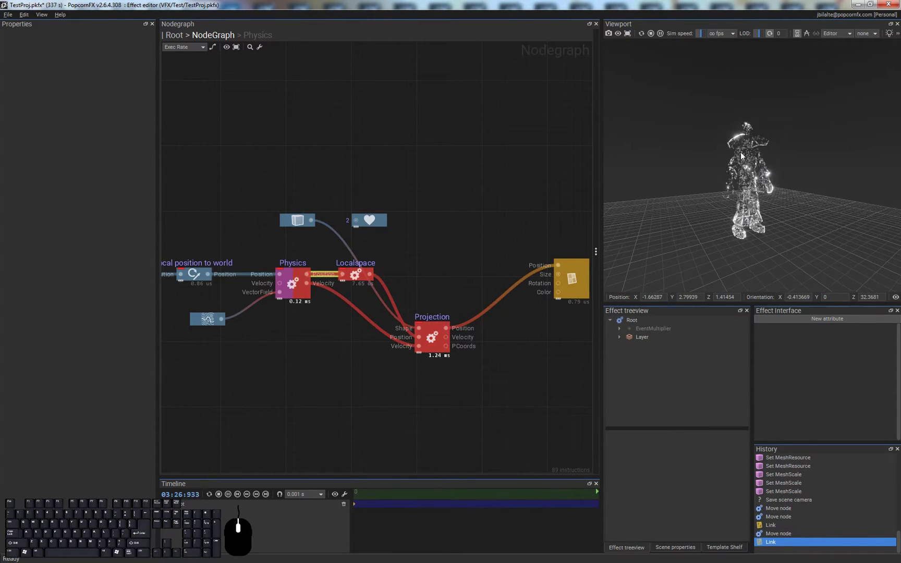
{"action": "scroll", "coordinate": [740, 153], "scroll_direction": "up", "scroll_amount": 5}
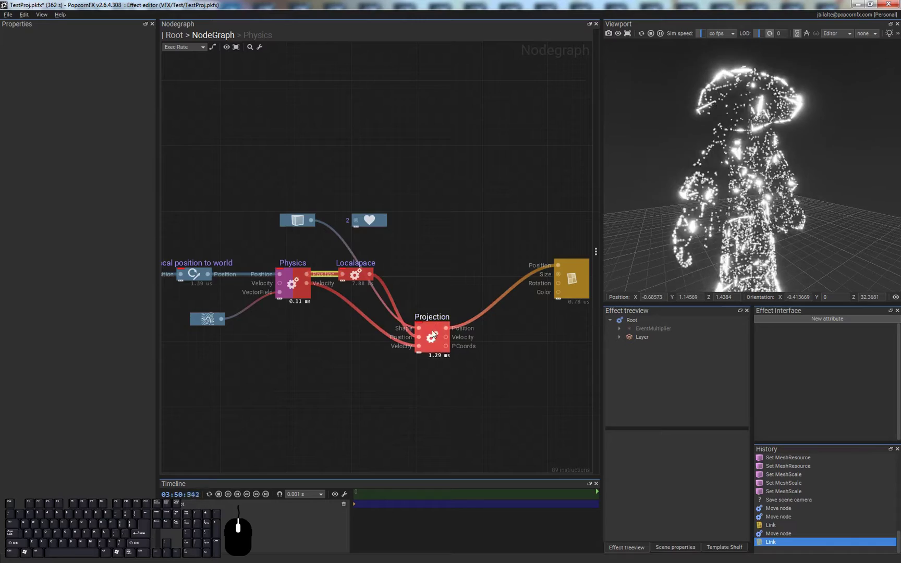
{"action": "left_click_drag", "start_coordinate": [431, 319], "coordinate": [444, 289]}
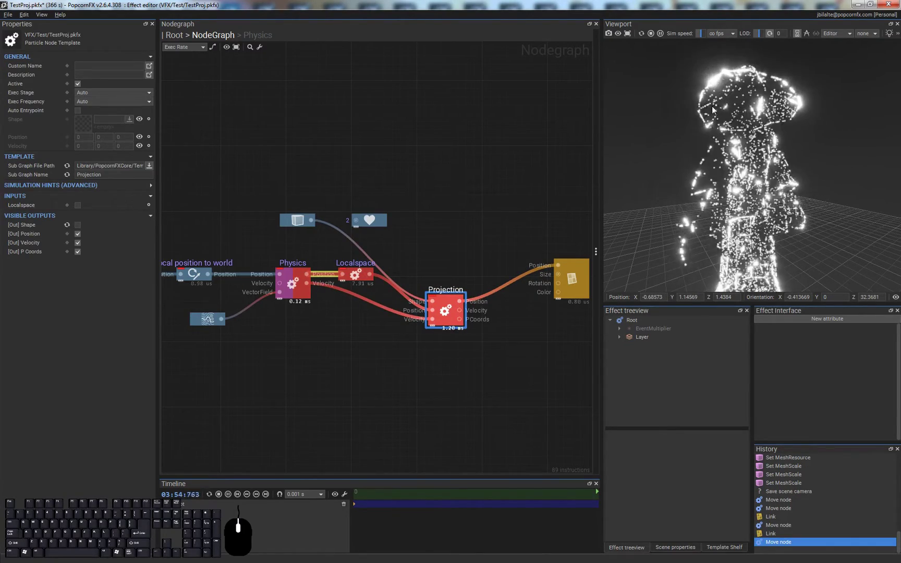
Step: Link Localspace's output to the billboard renderer's Position and set the EventMultiplier's Spawn Count to 50
{"action": "left_click_drag", "start_coordinate": [370, 274], "coordinate": [557, 265]}
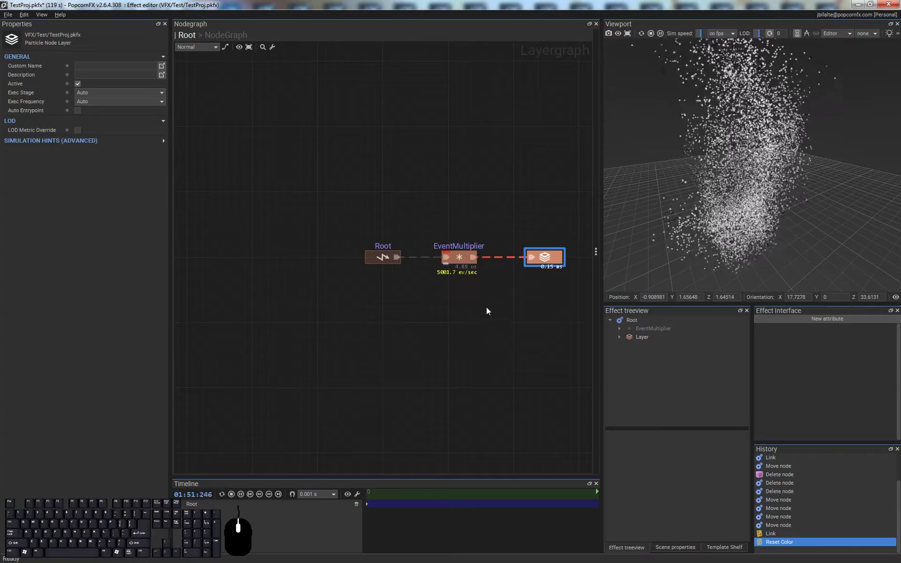
{"action": "left_click", "coordinate": [456, 258]}
{"action": "left_click", "coordinate": [99, 187]}
{"action": "key", "text": "Return"}
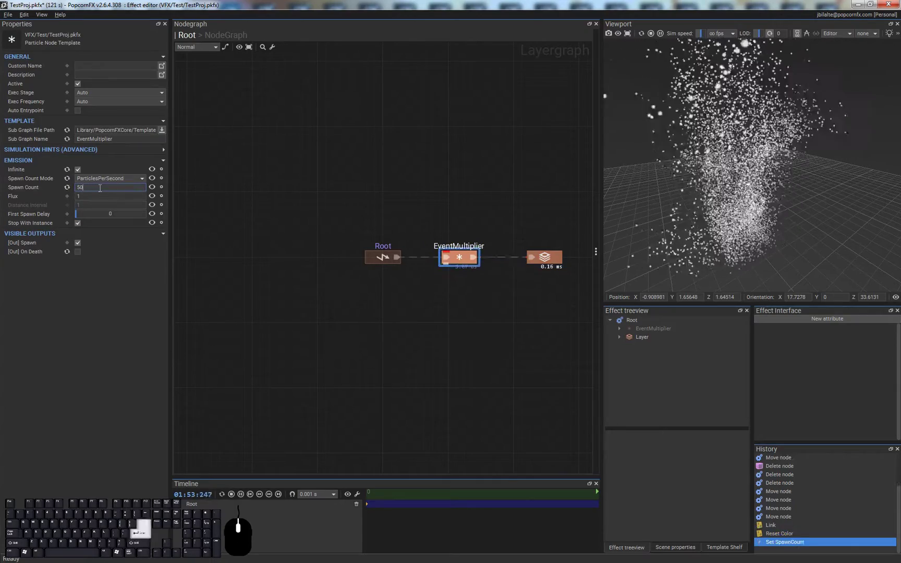
Step: Open the layer's graph and link Projection's Position output to the billboard renderer's Position
{"action": "left_click", "coordinate": [532, 280]}
{"action": "double_click", "coordinate": [544, 257]}
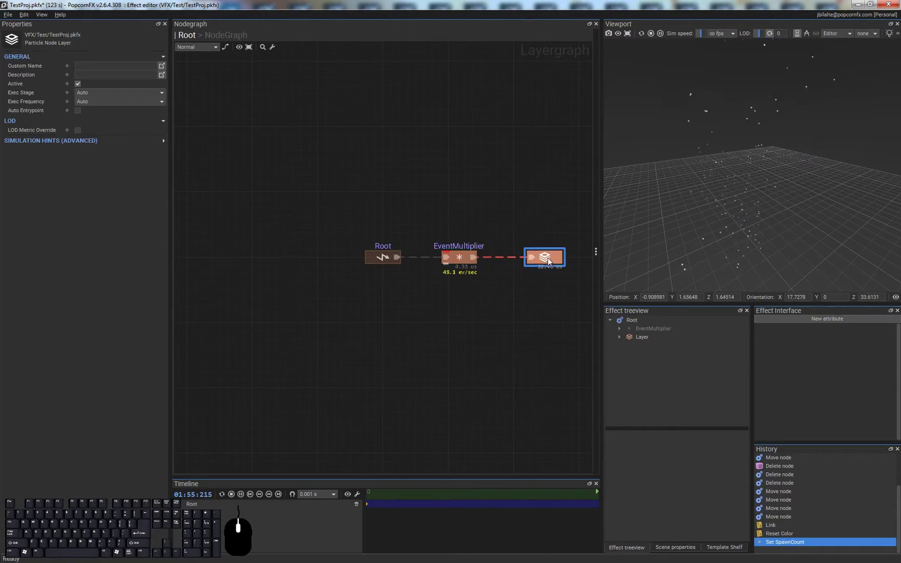
{"action": "middle_click_drag", "start_coordinate": [554, 392], "coordinate": [500, 381]}
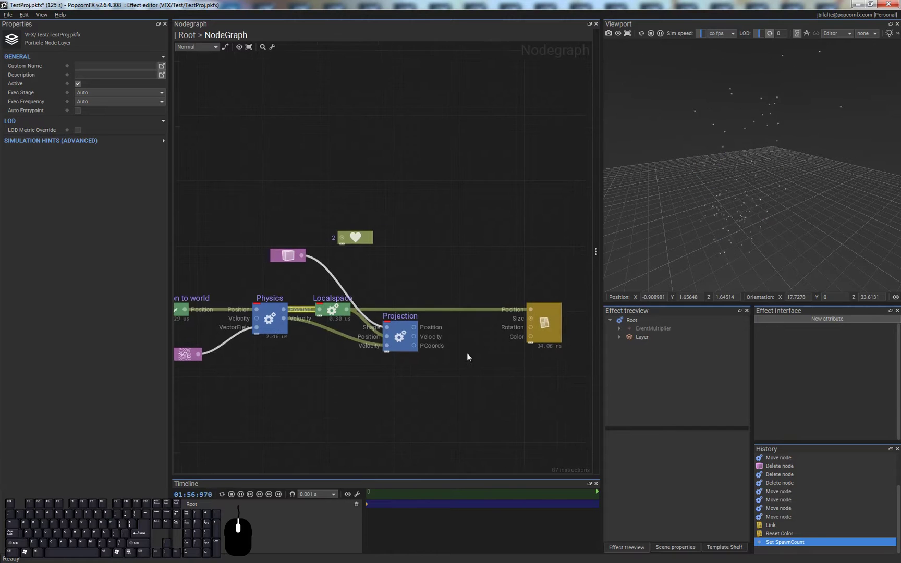
{"action": "left_click_drag", "start_coordinate": [414, 327], "coordinate": [526, 310]}
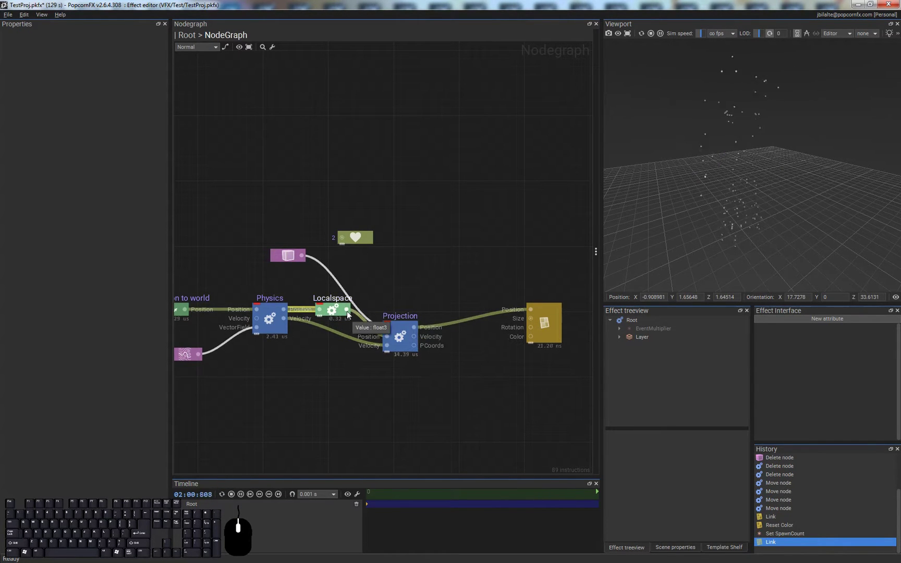
Step: Add a debug.drawLine node fed by Localspace's output and set its Size to 0.01
{"action": "left_click_drag", "start_coordinate": [347, 312], "coordinate": [459, 265]}
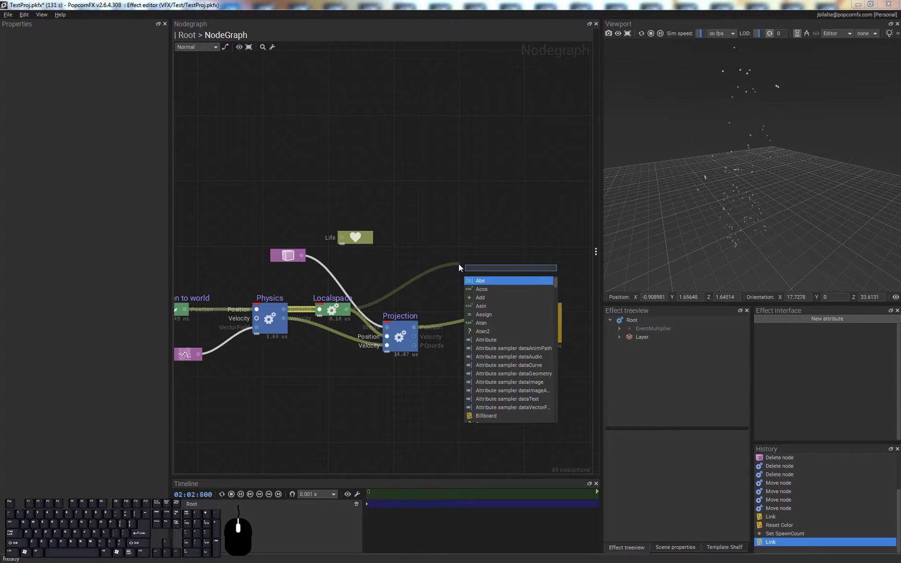
{"action": "type", "text": "draw"}
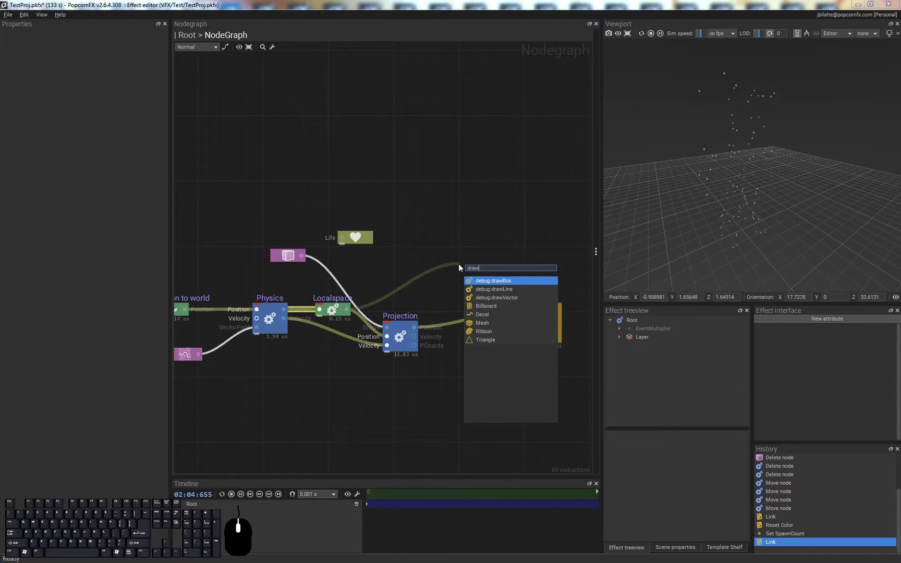
{"action": "key", "text": "Down"}
{"action": "key", "text": "Return"}
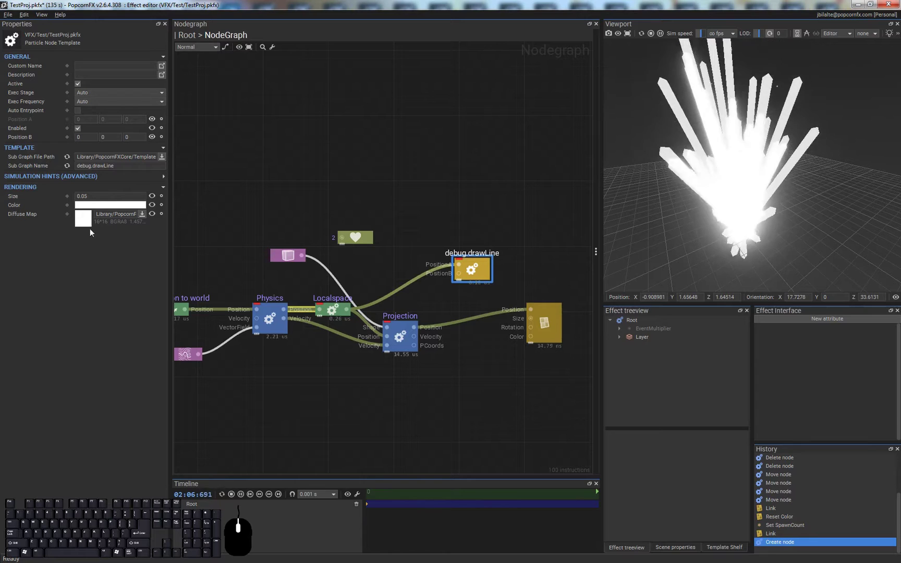
{"action": "double_click", "coordinate": [90, 197]}
{"action": "type", "text": "0.01"}
{"action": "key", "text": "Return"}
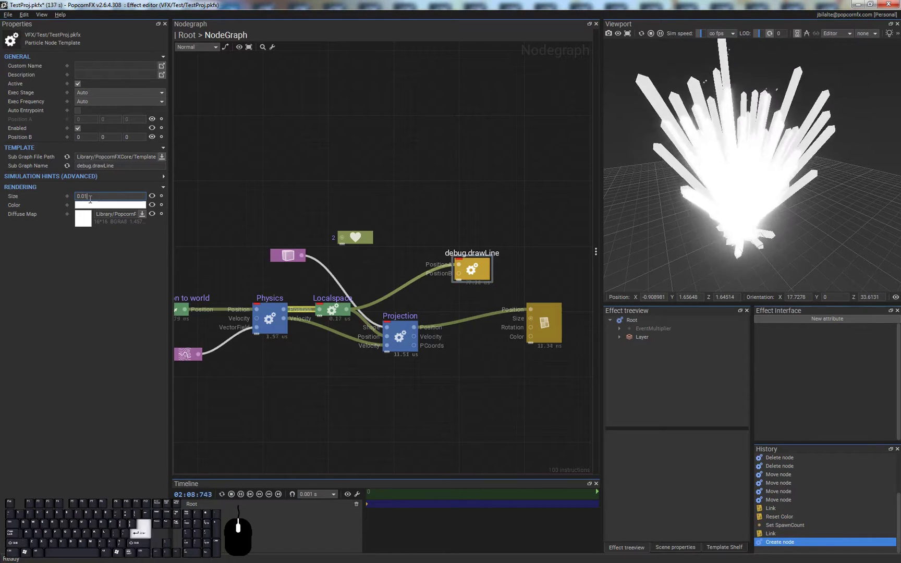
Step: Link Projection's Position output to the debug line's PositionB and inspect the lines against the mesh shape
{"action": "left_click", "coordinate": [489, 383]}
{"action": "left_click_drag", "start_coordinate": [414, 327], "coordinate": [460, 275]}
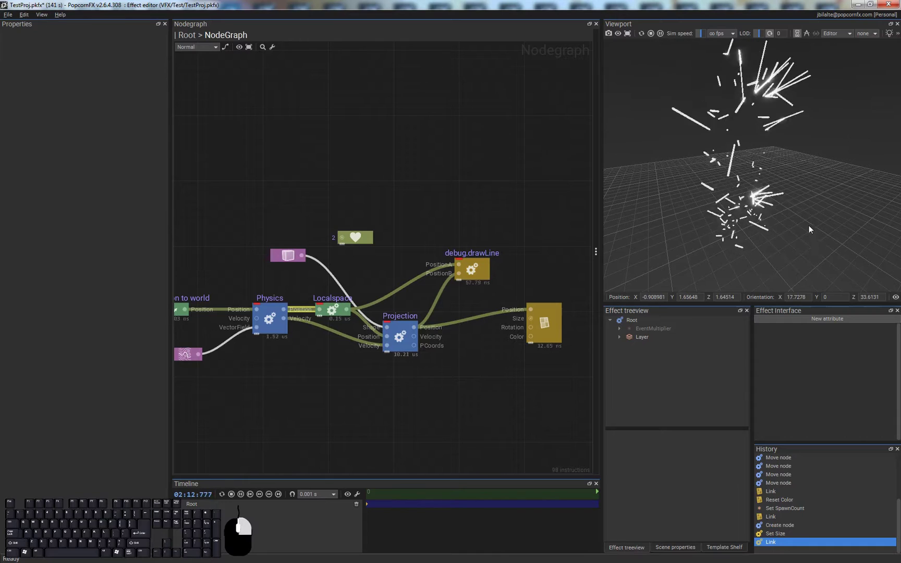
{"action": "right_click_drag", "start_coordinate": [810, 229], "coordinate": [796, 178]}
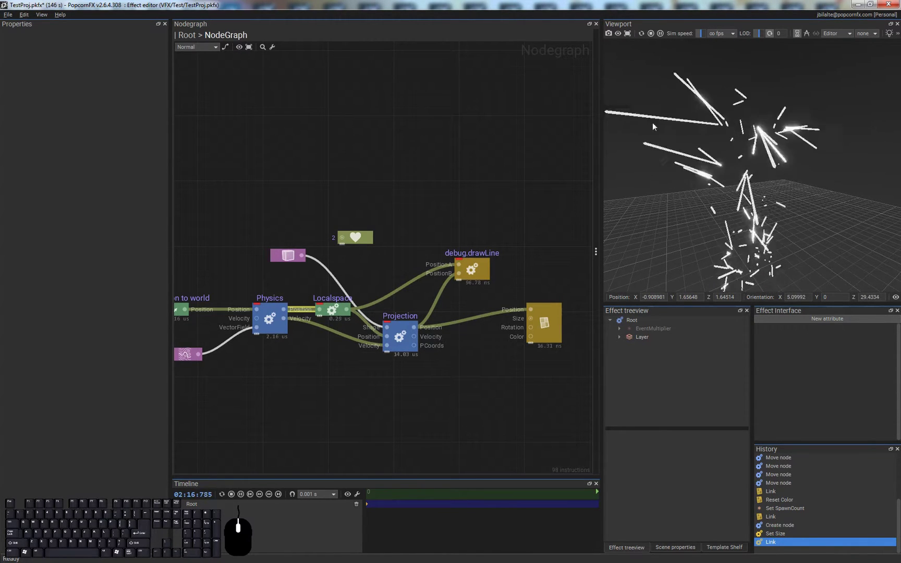
{"action": "left_click", "coordinate": [288, 255]}
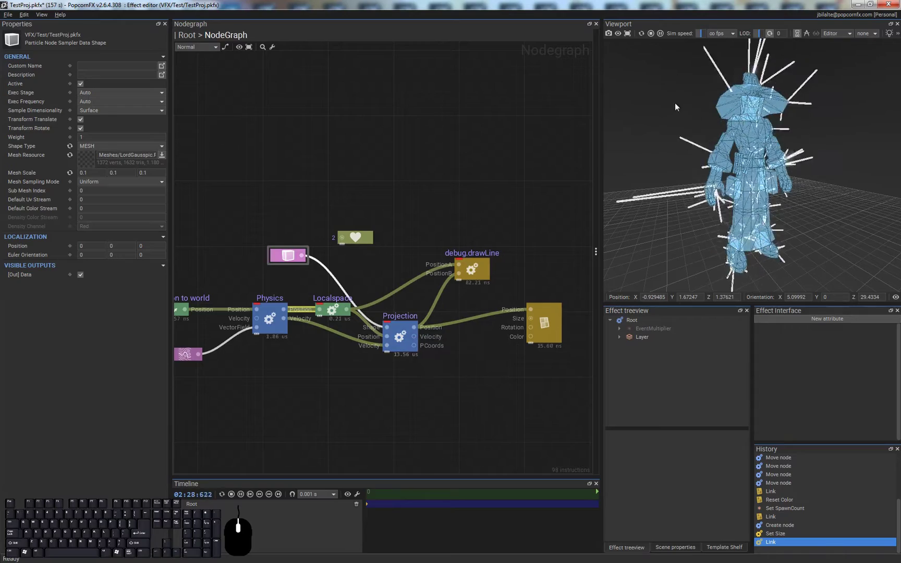
Step: Reconnect Projection's Position output to the billboard renderer's Position and align Projection in line with Localspace
{"action": "left_click_drag", "start_coordinate": [459, 302], "coordinate": [559, 266]}
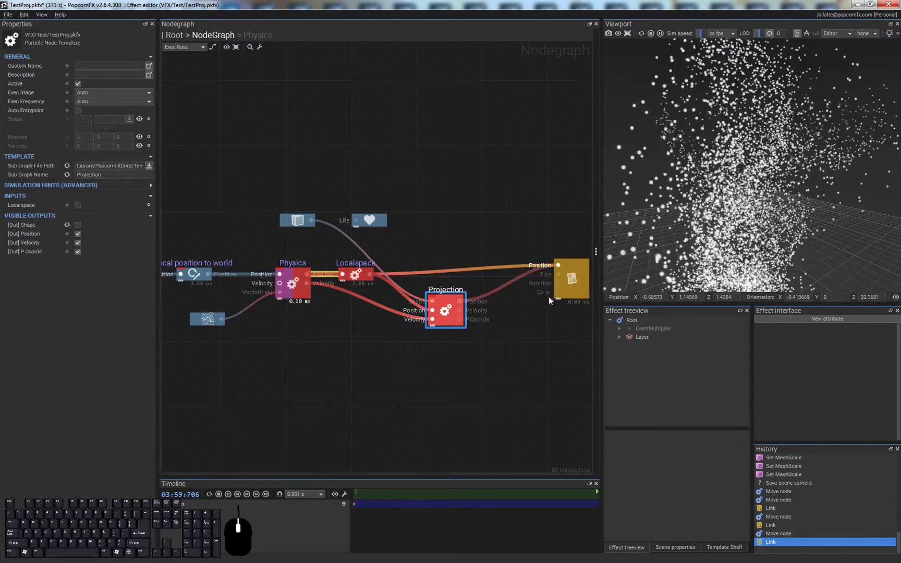
{"action": "left_click_drag", "start_coordinate": [442, 301], "coordinate": [432, 265]}
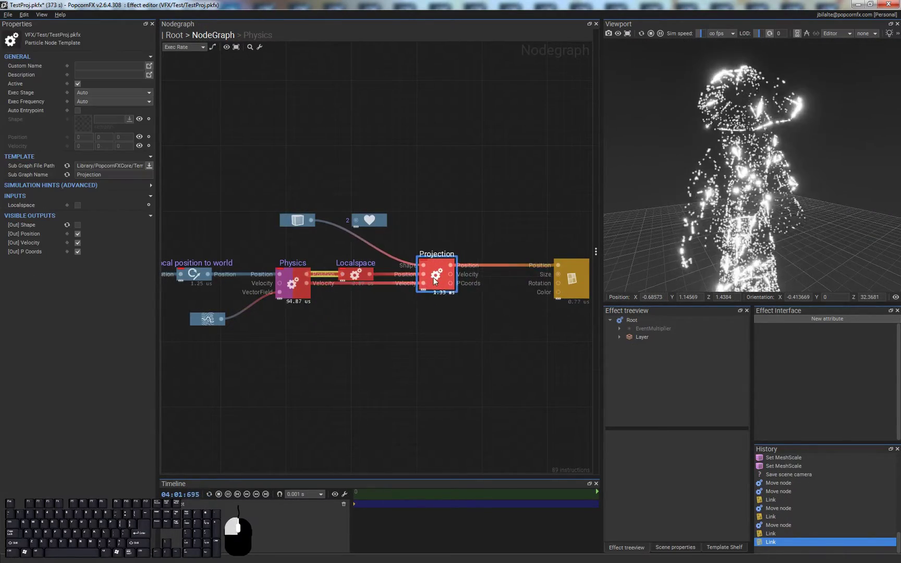
{"action": "left_click", "coordinate": [446, 344]}
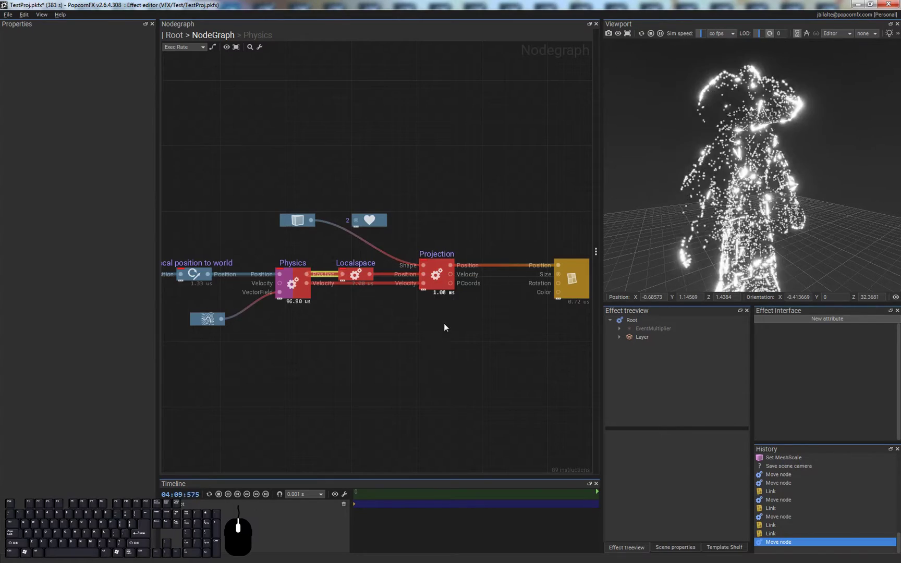
Step: Insert a DiscretizationPoint on the link between Projection's Position output and the billboard renderer
{"action": "right_click", "coordinate": [481, 265]}
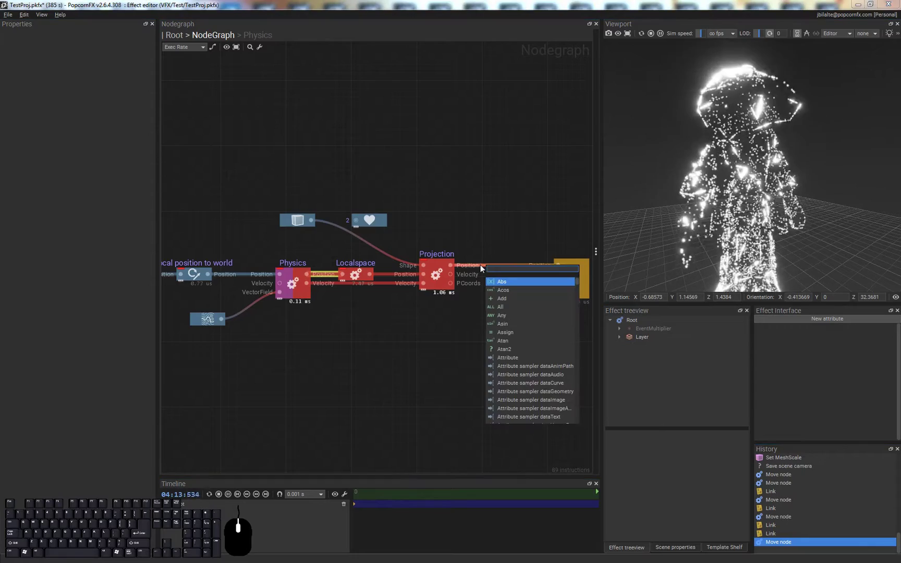
{"action": "type", "text": "discr"}
{"action": "key", "text": "Down"}
{"action": "key", "text": "Return"}
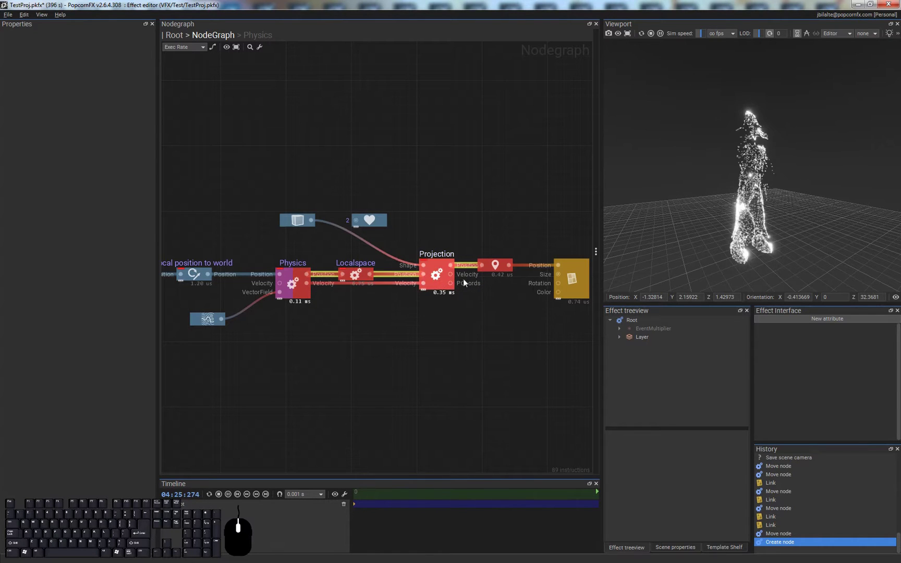
Step: Add a second DiscretizationPoint fed by Projection's Velocity output
{"action": "left_click_drag", "start_coordinate": [450, 283], "coordinate": [483, 284]}
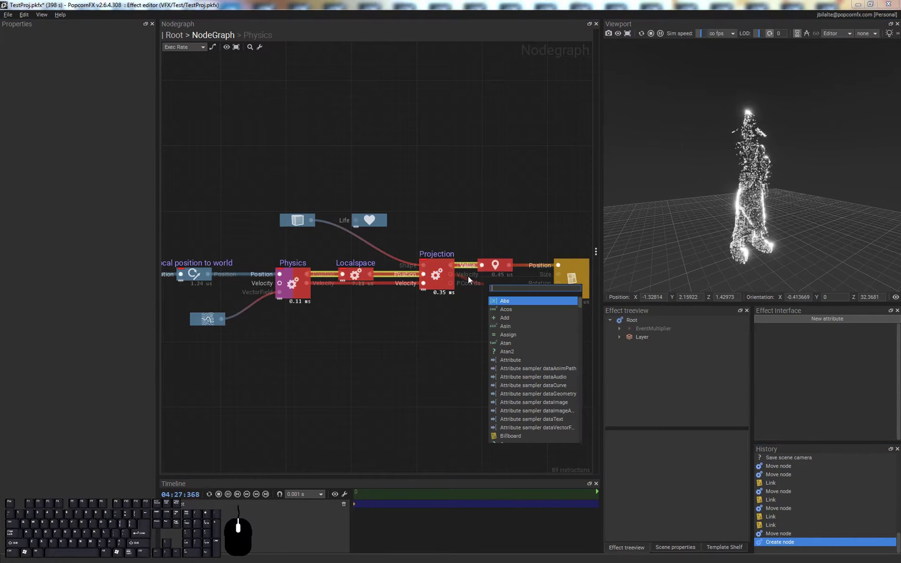
{"action": "type", "text": "discr"}
{"action": "key", "text": "Down"}
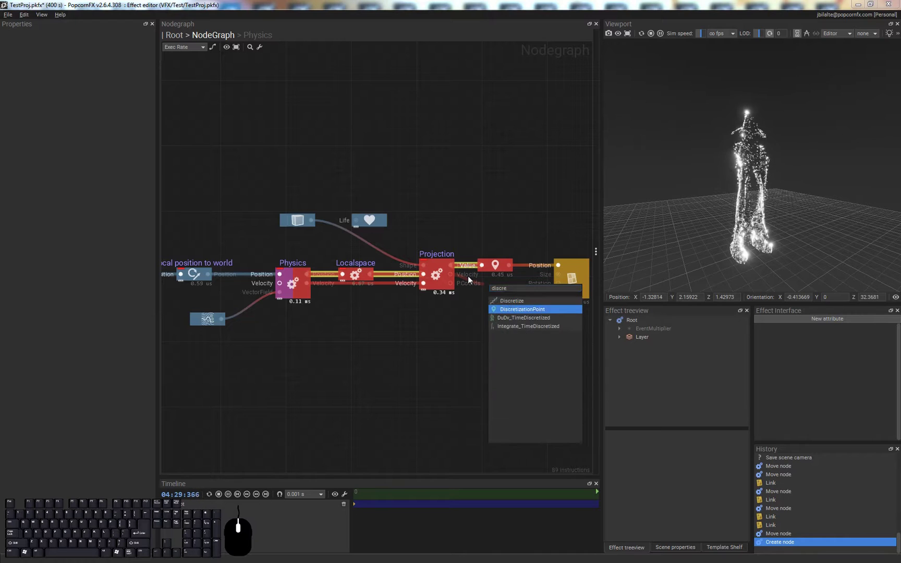
{"action": "key", "text": "Return"}
{"action": "left_click", "coordinate": [477, 394]}
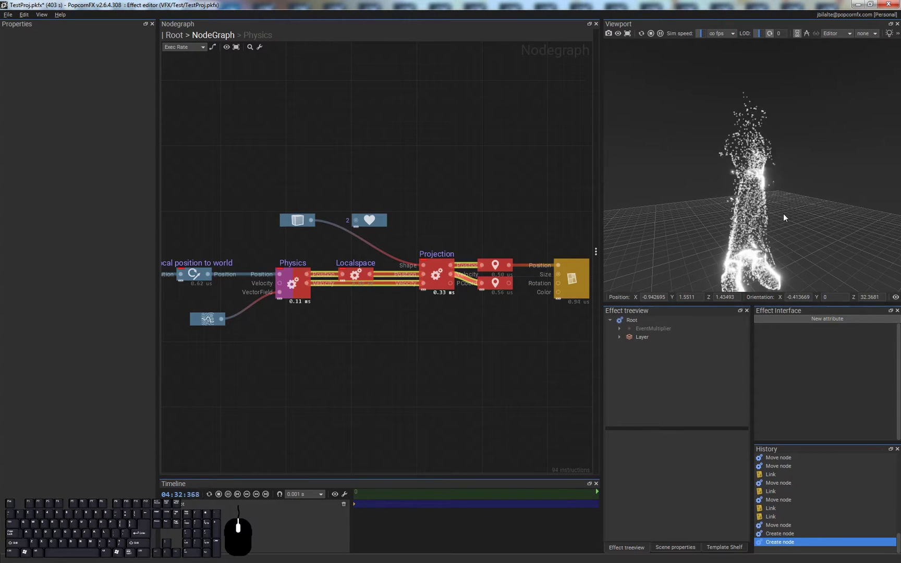
Step: Examine the discretization point on Projection's Position output and the internal graphs of Projection, Localspace and Physics
{"action": "middle_click_drag", "start_coordinate": [784, 214], "coordinate": [788, 180]}
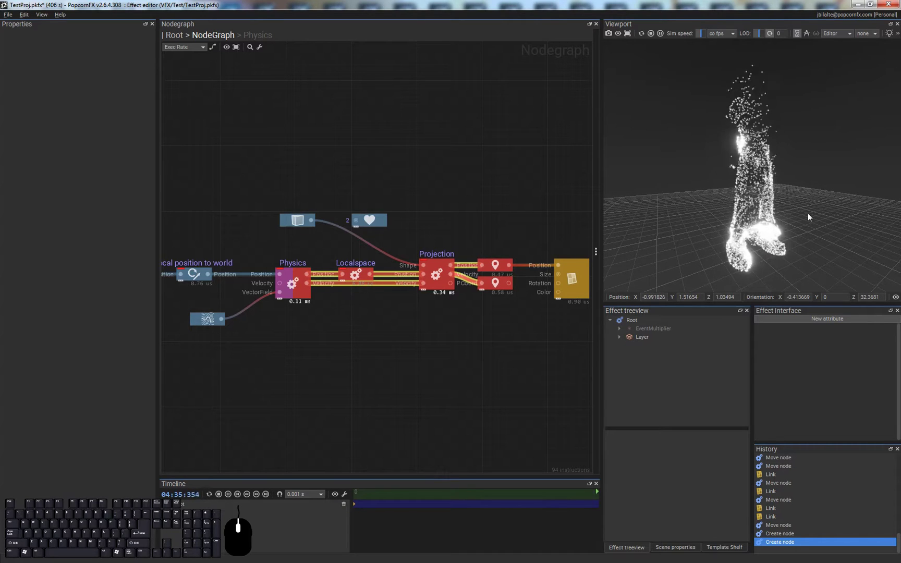
{"action": "left_click", "coordinate": [458, 357]}
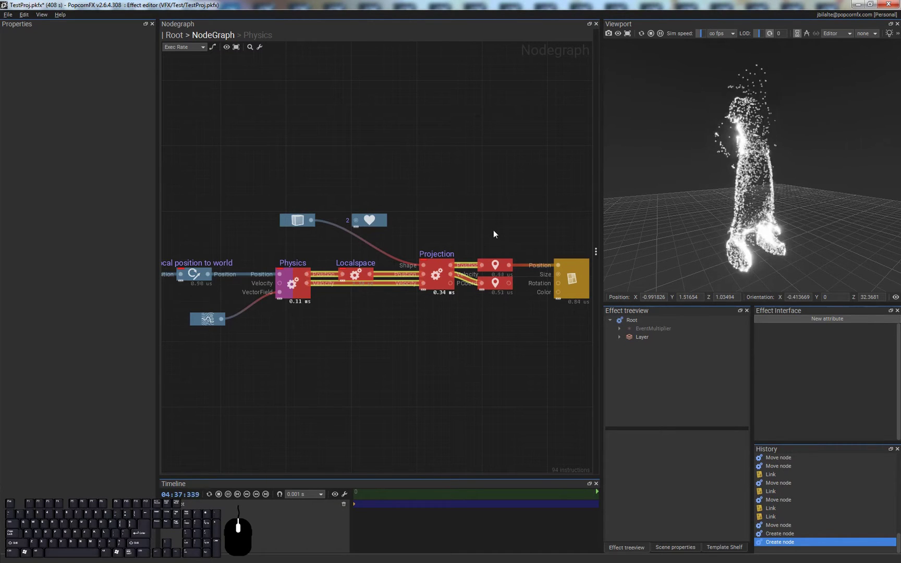
{"action": "left_click", "coordinate": [499, 265]}
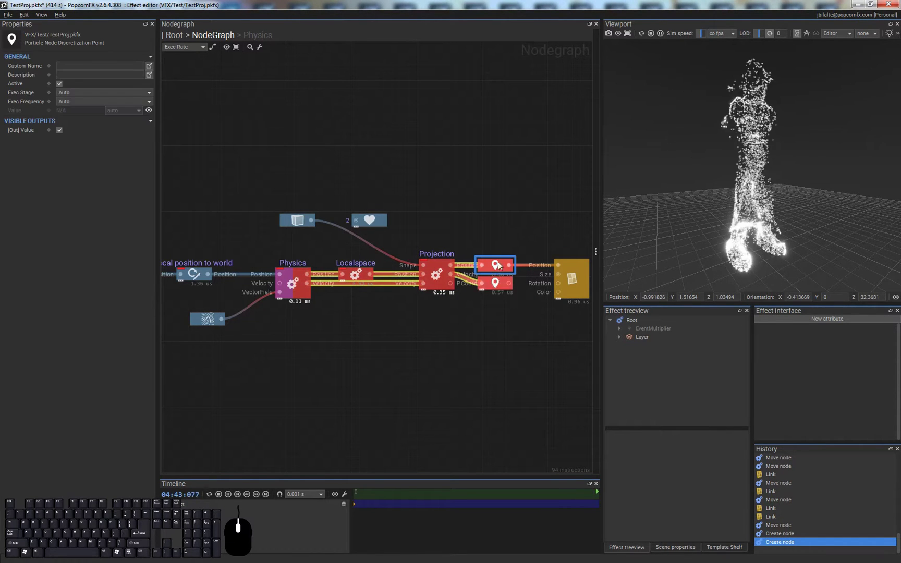
{"action": "double_click", "coordinate": [437, 272]}
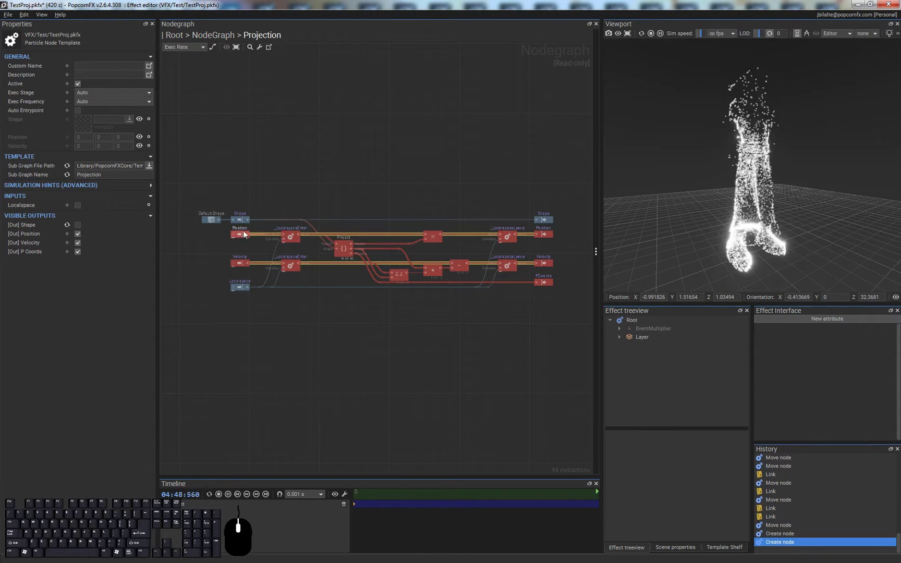
{"action": "key", "text": "BackSpace"}
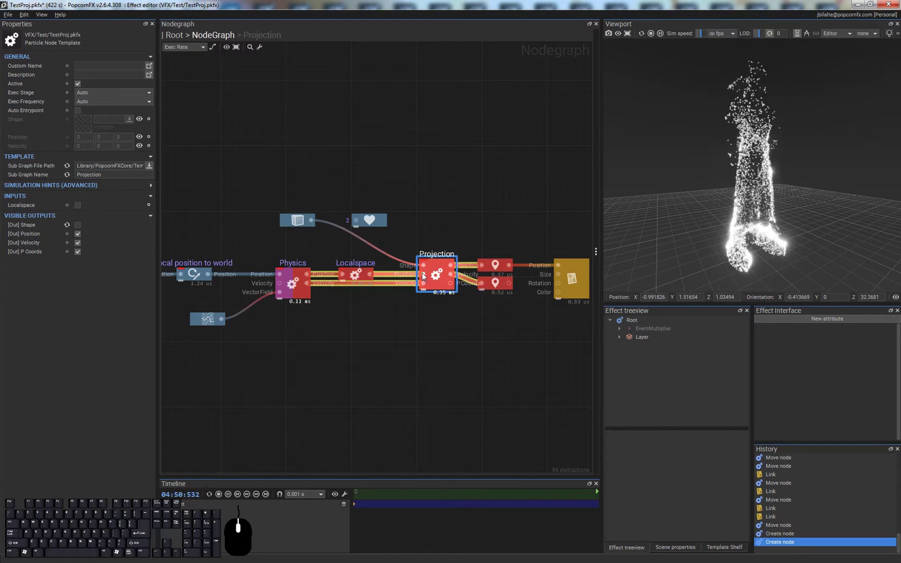
{"action": "left_click", "coordinate": [356, 275]}
{"action": "double_click", "coordinate": [356, 275]}
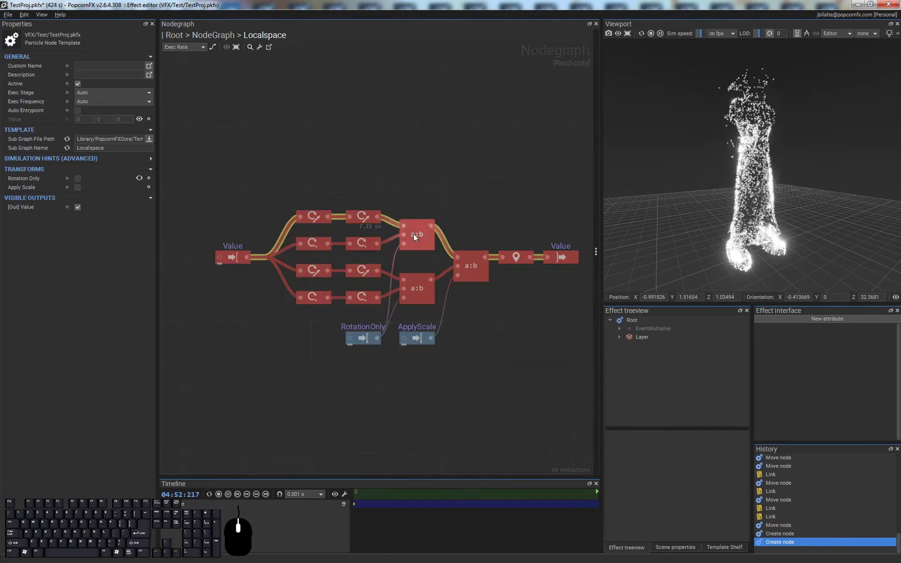
{"action": "key", "text": "BackSpace"}
{"action": "double_click", "coordinate": [305, 284]}
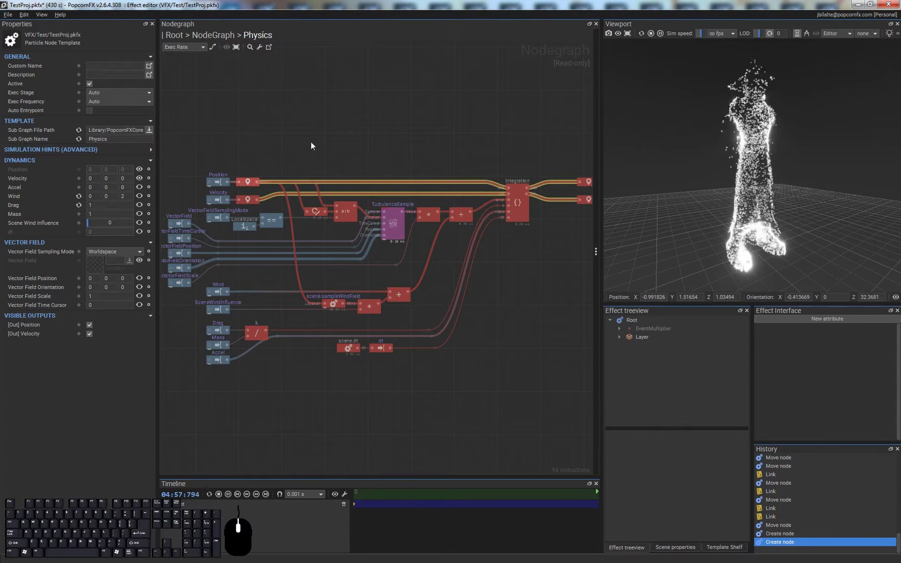
{"action": "key", "text": "BackSpace"}
{"action": "left_click", "coordinate": [442, 345]}
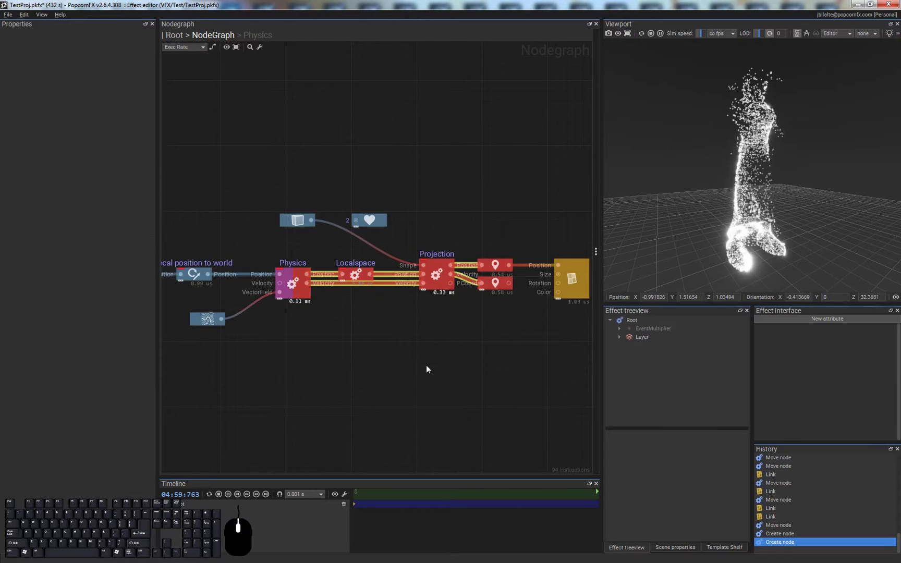
Step: Enable the Localspace input option on the Projection node
{"action": "middle_click_drag", "start_coordinate": [427, 366], "coordinate": [364, 356]}
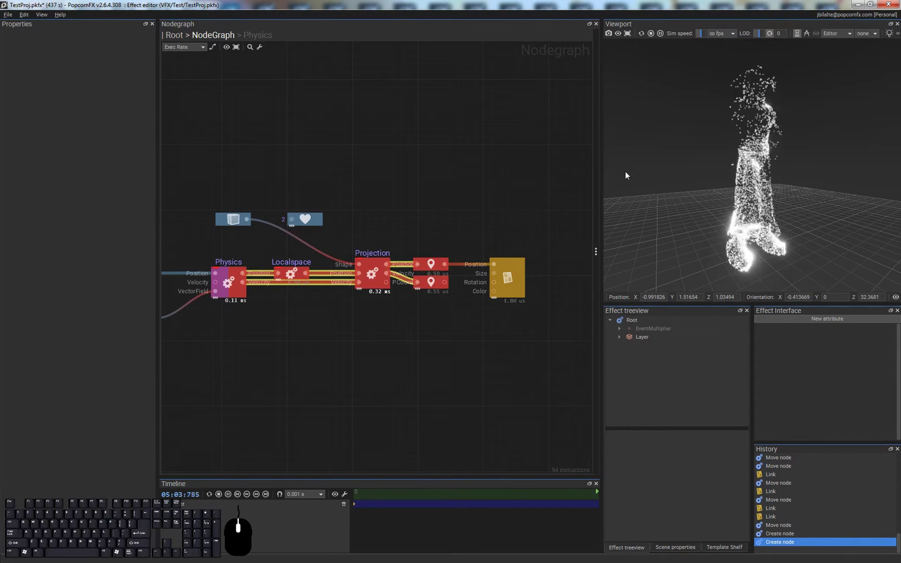
{"action": "left_click", "coordinate": [367, 277]}
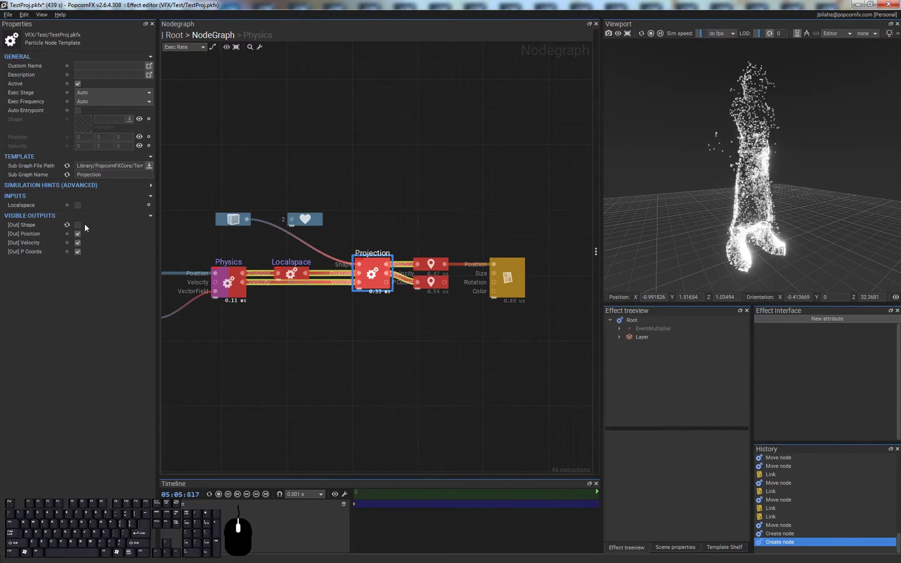
{"action": "left_click", "coordinate": [78, 205]}
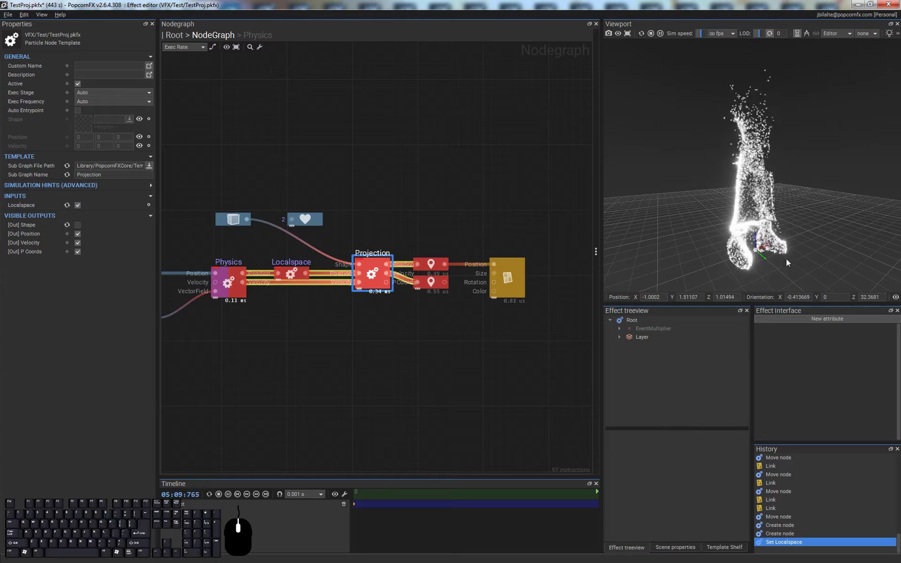
{"action": "mouse_move", "coordinate": [763, 251]}
{"action": "left_mouse_down"}
{"action": "mouse_move", "coordinate": [820, 218]}
{"action": "mouse_move", "coordinate": [708, 238]}
{"action": "mouse_move", "coordinate": [805, 263]}
{"action": "mouse_move", "coordinate": [767, 232]}
{"action": "left_mouse_up"}
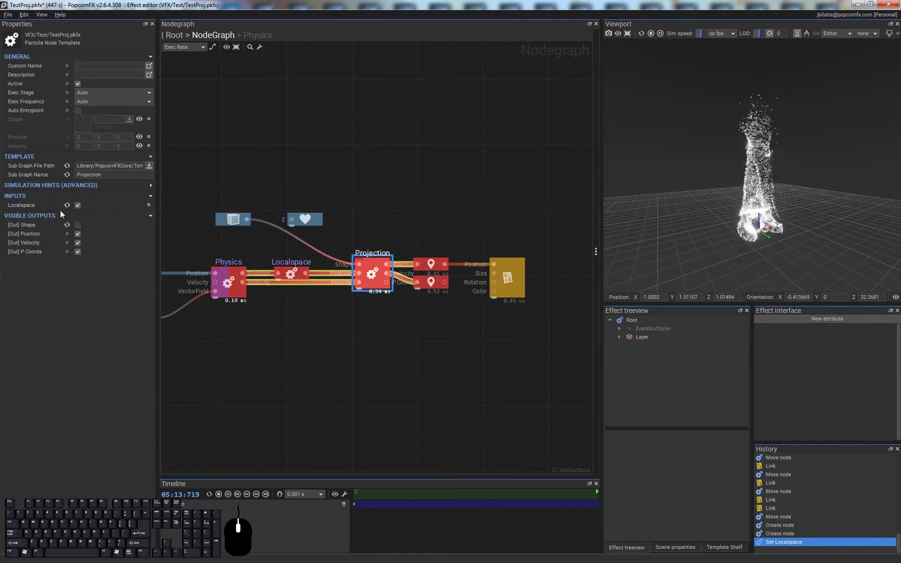
{"action": "left_click", "coordinate": [374, 352]}
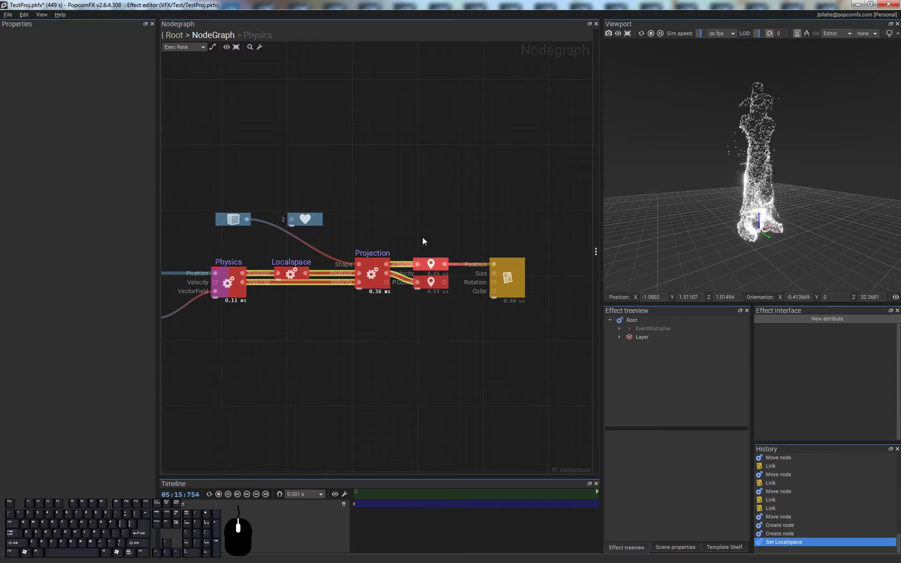
Step: Move both discretization points and the billboard renderer farther from Projection, and place the Set Life node above Projection
{"action": "left_click_drag", "start_coordinate": [418, 236], "coordinate": [545, 281]}
{"action": "left_click", "coordinate": [392, 319]}
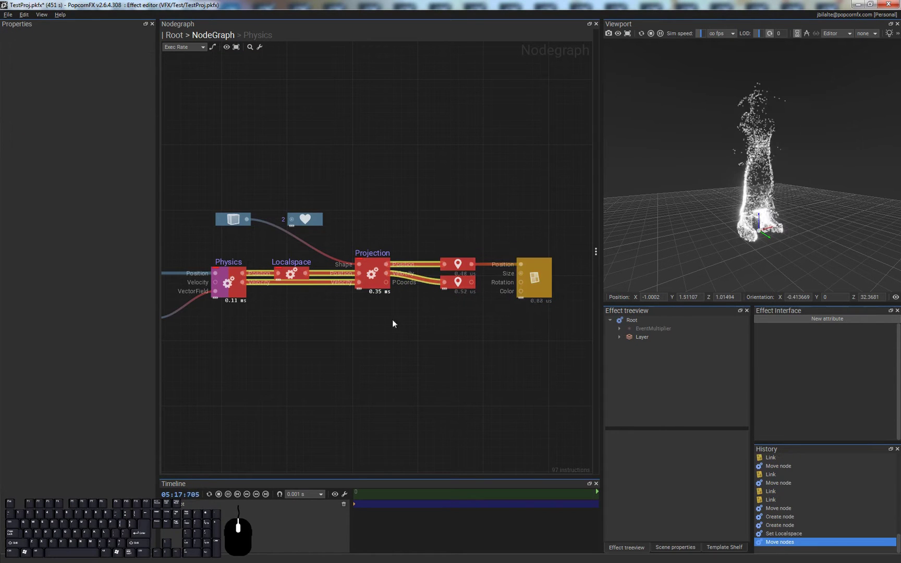
{"action": "left_click_drag", "start_coordinate": [311, 219], "coordinate": [386, 195]}
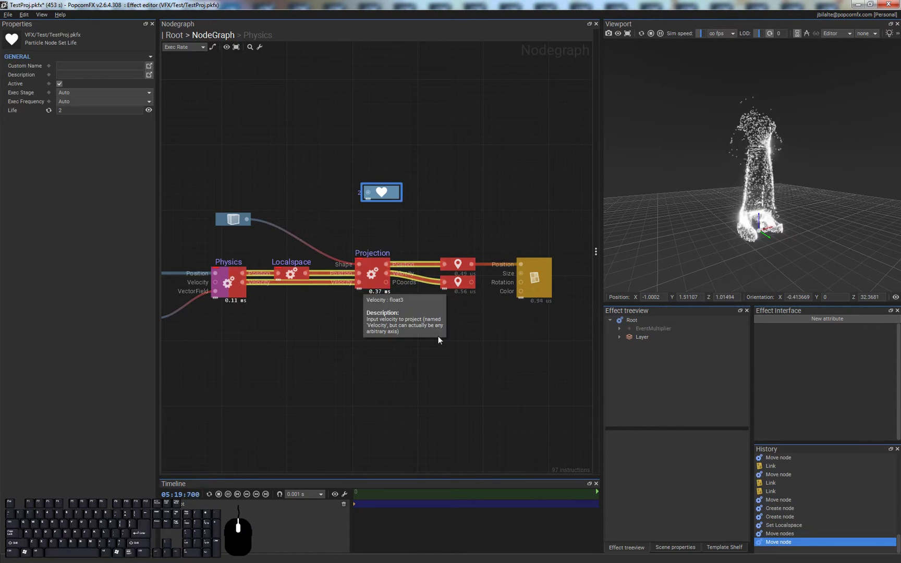
{"action": "left_click", "coordinate": [404, 340]}
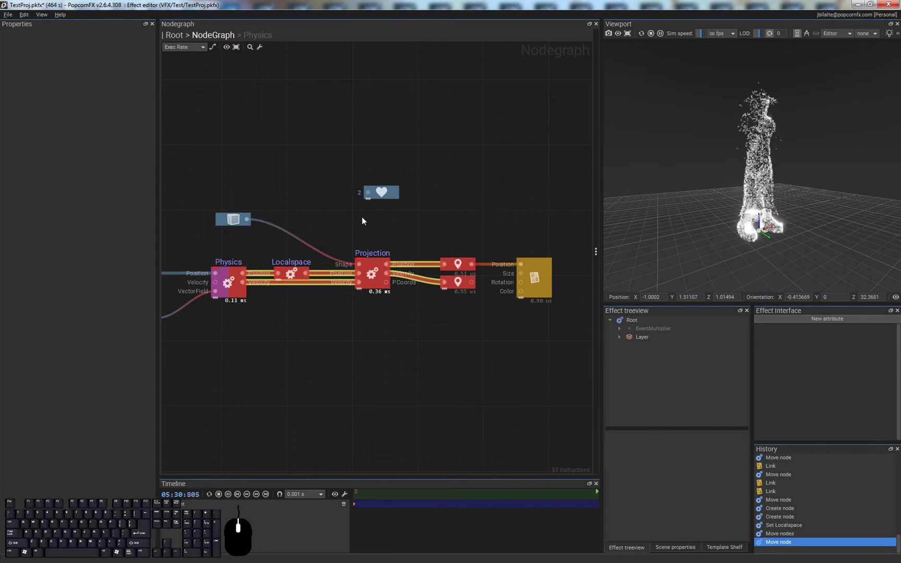
Step: Group Projection and its two discretization points into a subgraph named ProjectOnEdge, and move it closer to Localspace
{"action": "left_click_drag", "start_coordinate": [324, 221], "coordinate": [491, 325]}
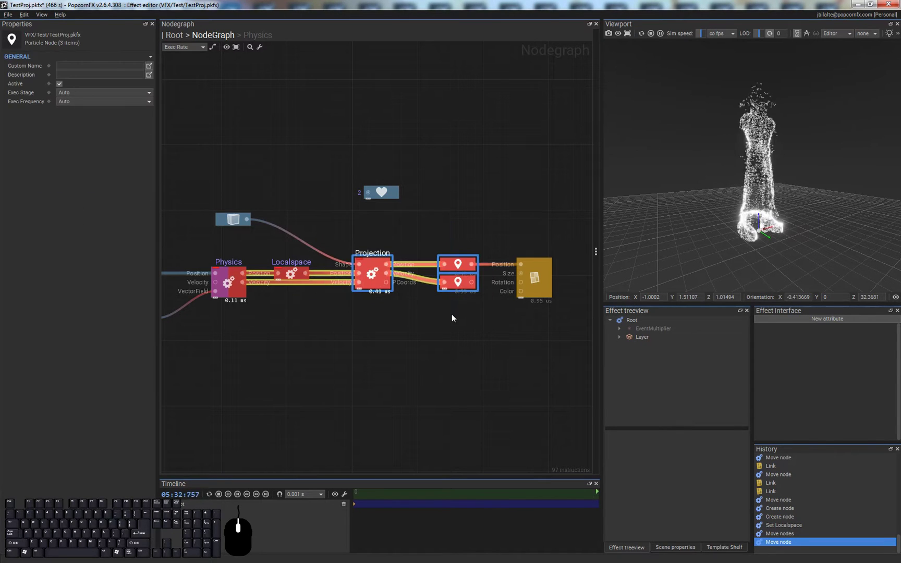
{"action": "key", "text": "ctrl+g"}
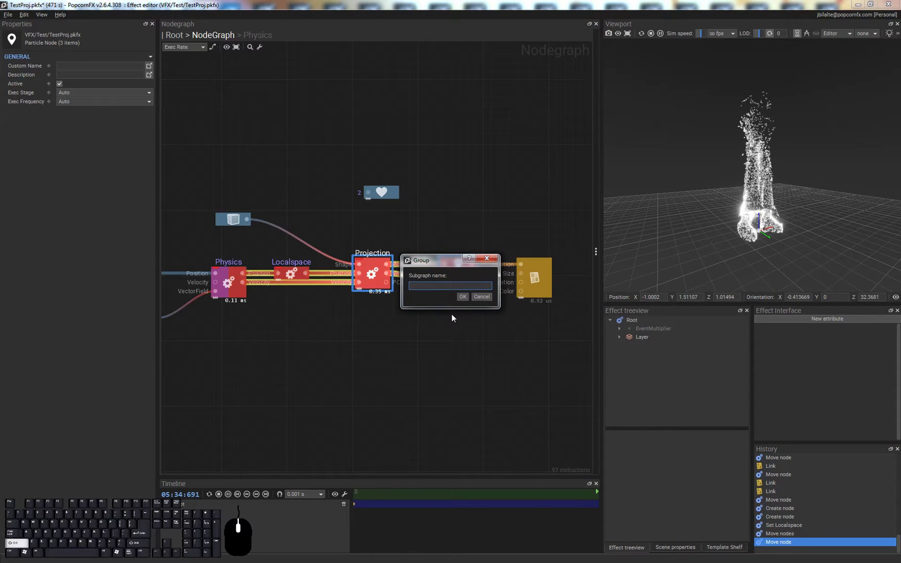
{"action": "type", "text": "ProjectOnEdge"}
{"action": "key", "text": "Return"}
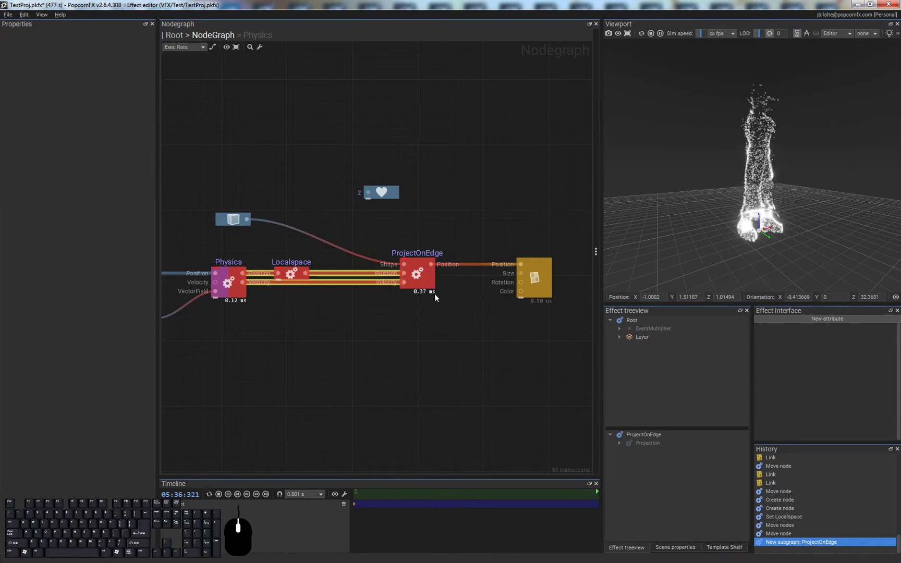
{"action": "left_click_drag", "start_coordinate": [428, 282], "coordinate": [388, 282]}
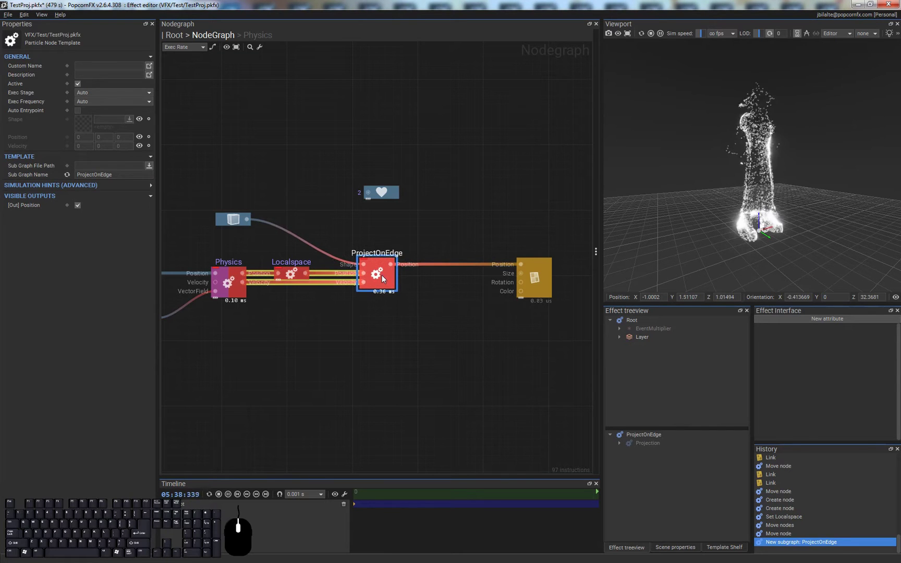
{"action": "left_click", "coordinate": [400, 259]}
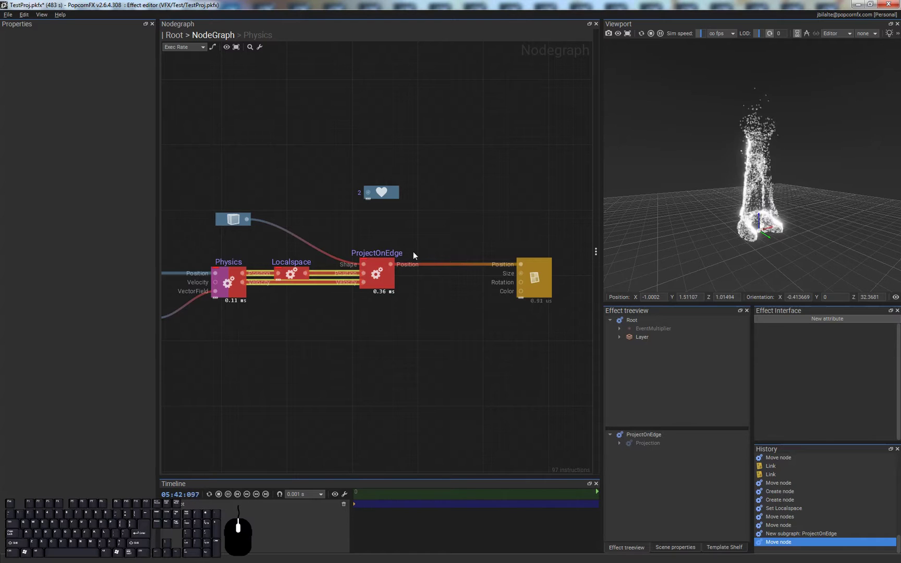
Step: Move the shape sampler below the main node row, and spread out the Shape, Position and Velocity input nodes inside ProjectOnEdge
{"action": "left_click_drag", "start_coordinate": [237, 222], "coordinate": [293, 357]}
{"action": "left_click", "coordinate": [383, 272]}
{"action": "double_click", "coordinate": [380, 270]}
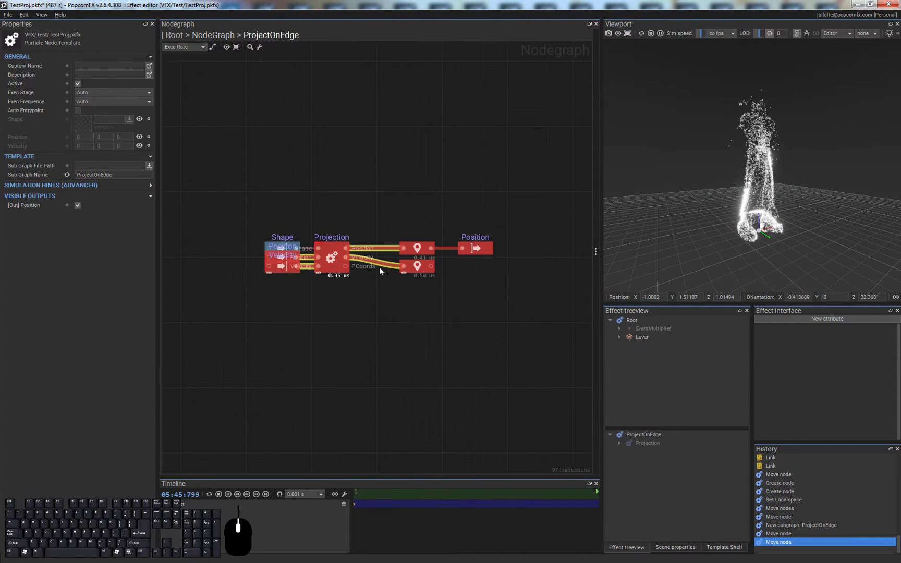
{"action": "left_click", "coordinate": [271, 249]}
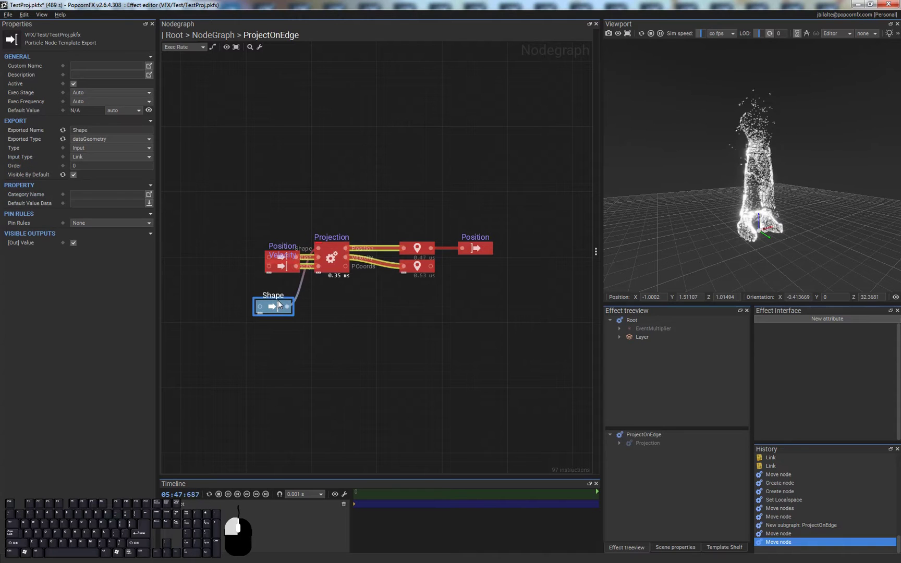
{"action": "left_click_drag", "start_coordinate": [272, 267], "coordinate": [236, 281]}
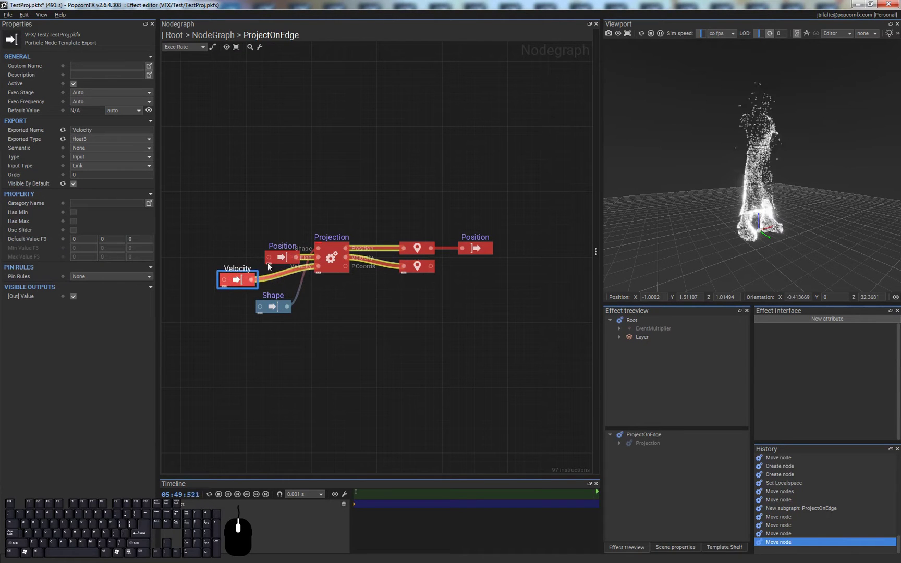
{"action": "left_click_drag", "start_coordinate": [284, 259], "coordinate": [228, 246]}
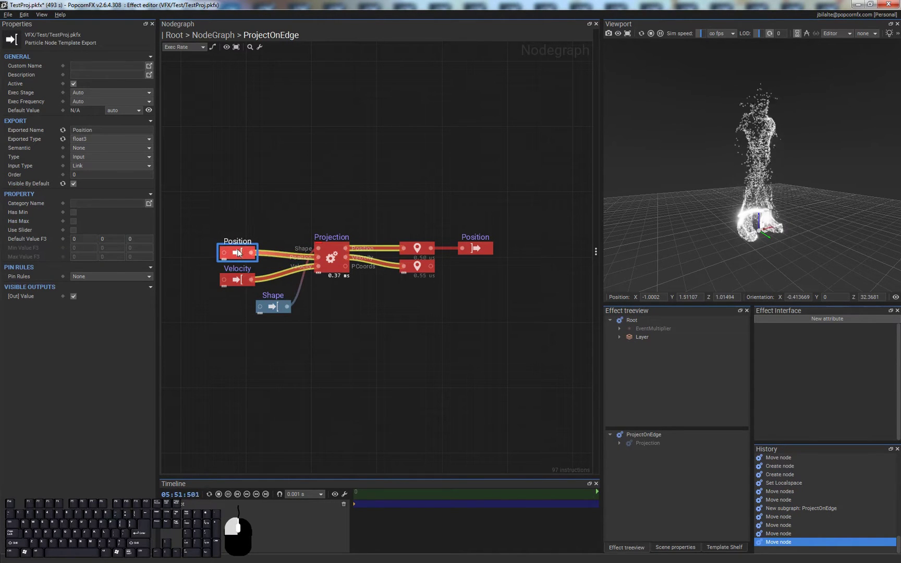
{"action": "left_click_drag", "start_coordinate": [275, 306], "coordinate": [240, 212]}
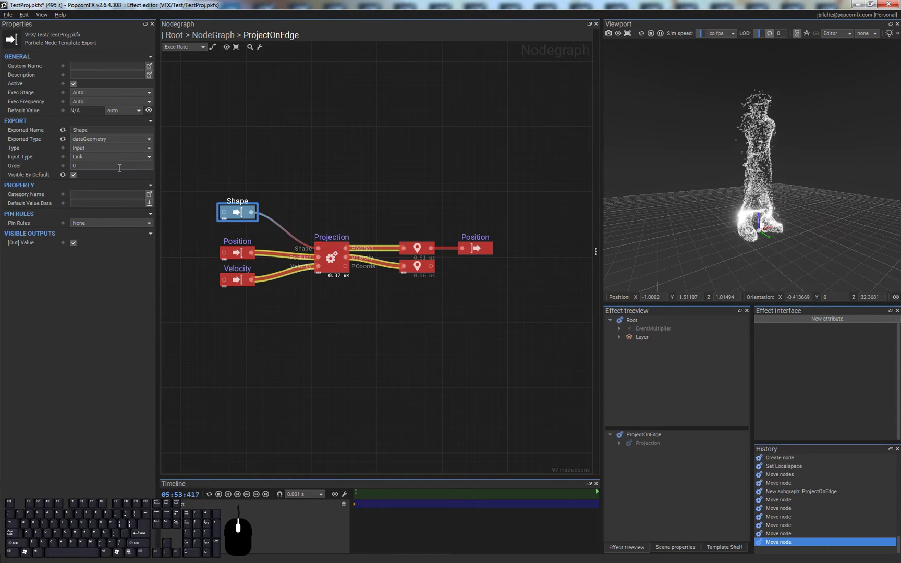
Step: Order ProjectOnEdge's Shape input after Position and Velocity, and align the subgraph node and billboard renderer with Localspace in the parent graph
{"action": "double_click", "coordinate": [349, 314]}
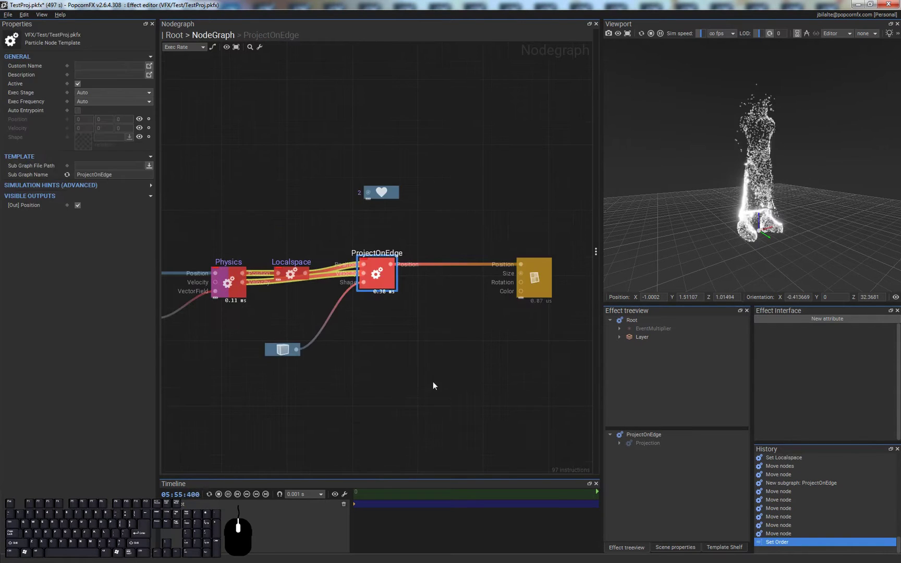
{"action": "left_click", "coordinate": [373, 282]}
{"action": "left_click_drag", "start_coordinate": [379, 278], "coordinate": [379, 282]}
{"action": "left_click", "coordinate": [540, 275]}
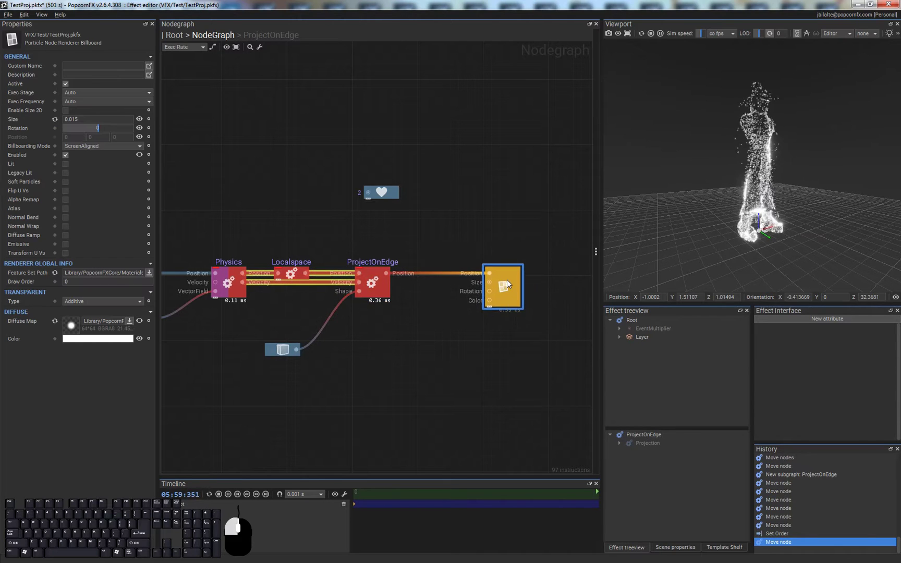
{"action": "left_click_drag", "start_coordinate": [507, 279], "coordinate": [507, 279]}
{"action": "left_click", "coordinate": [396, 372]}
Step: Inside ProjectOnEdge, move the two discretization points and the Position output node farther away from Projection
{"action": "left_click", "coordinate": [374, 279]}
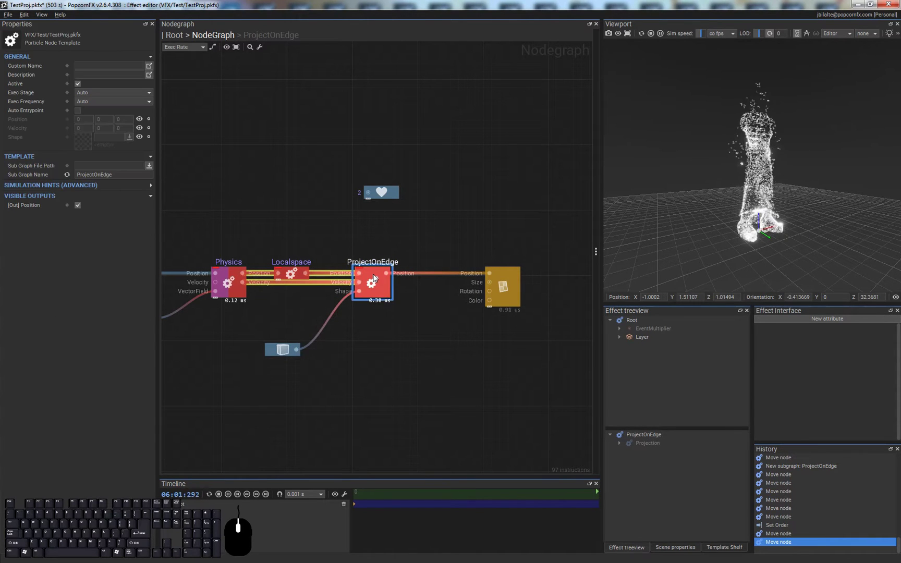
{"action": "left_click", "coordinate": [415, 342]}
{"action": "double_click", "coordinate": [417, 297]}
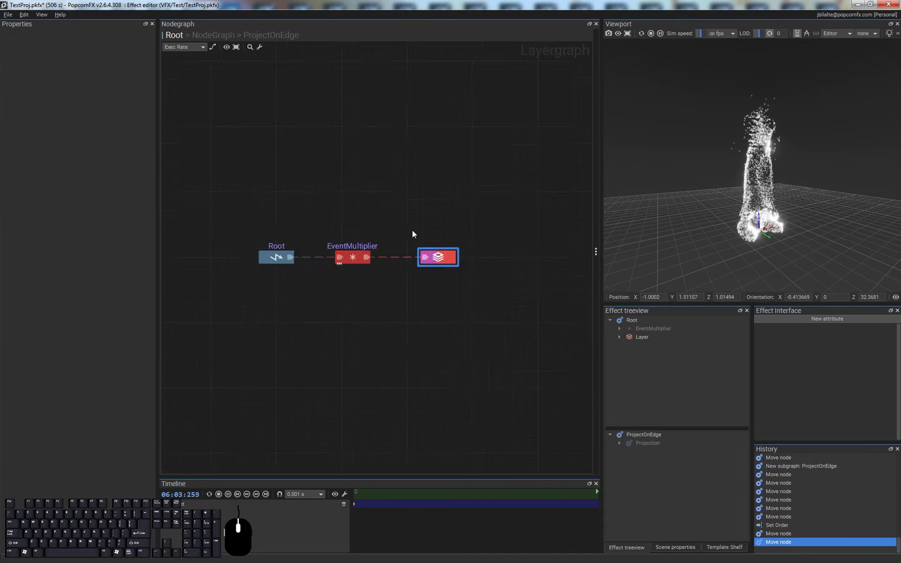
{"action": "double_click", "coordinate": [419, 303]}
{"action": "left_click", "coordinate": [378, 280]}
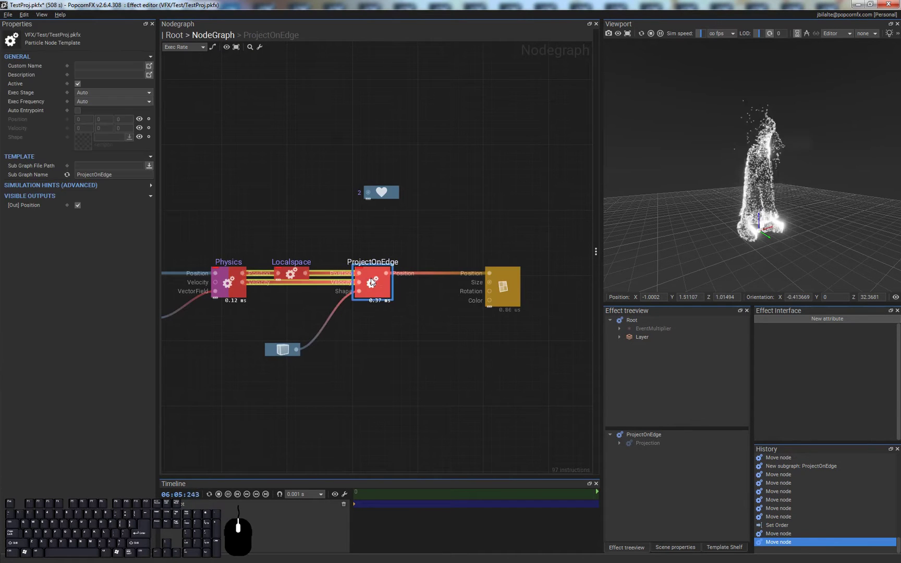
{"action": "double_click", "coordinate": [378, 277]}
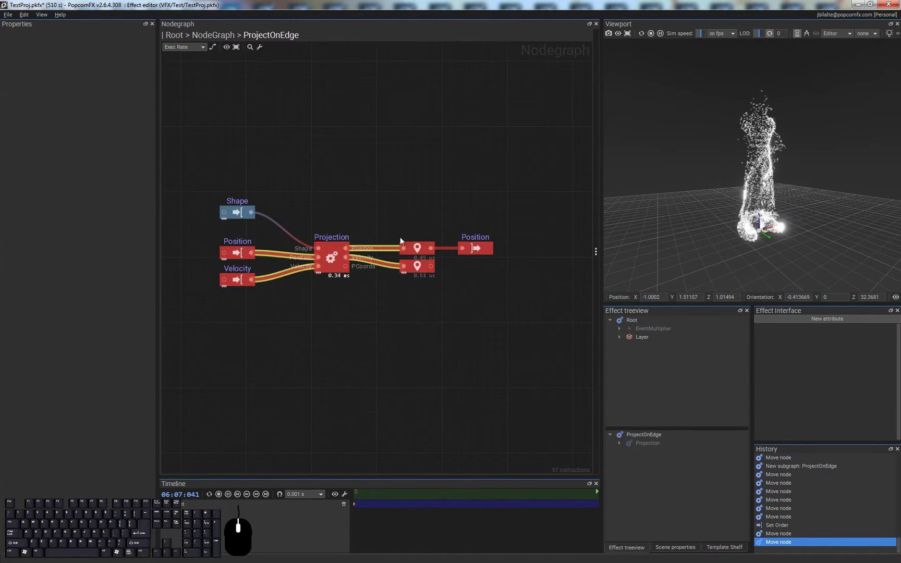
{"action": "left_click_drag", "start_coordinate": [398, 227], "coordinate": [576, 248]}
{"action": "left_click", "coordinate": [353, 270]}
{"action": "left_click", "coordinate": [345, 261]}
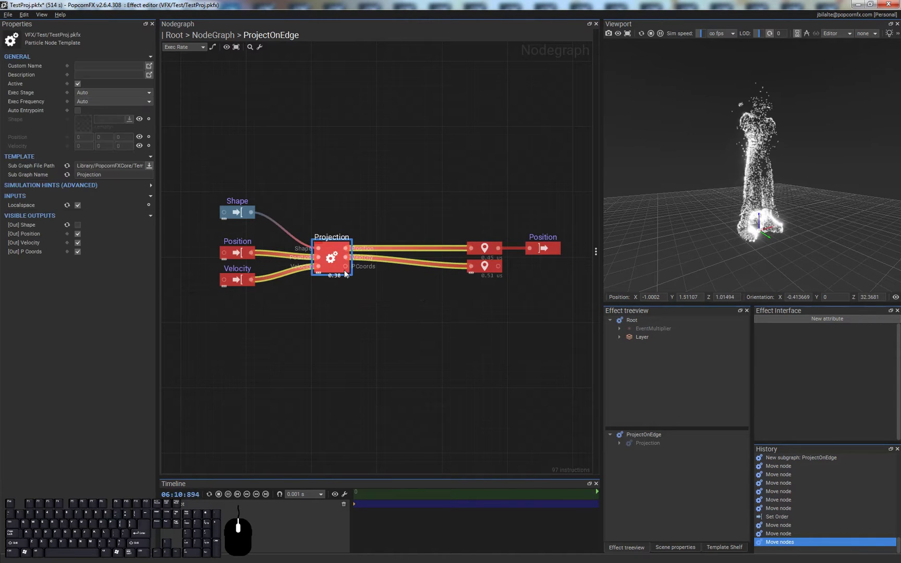
{"action": "left_click_drag", "start_coordinate": [346, 271], "coordinate": [402, 330]}
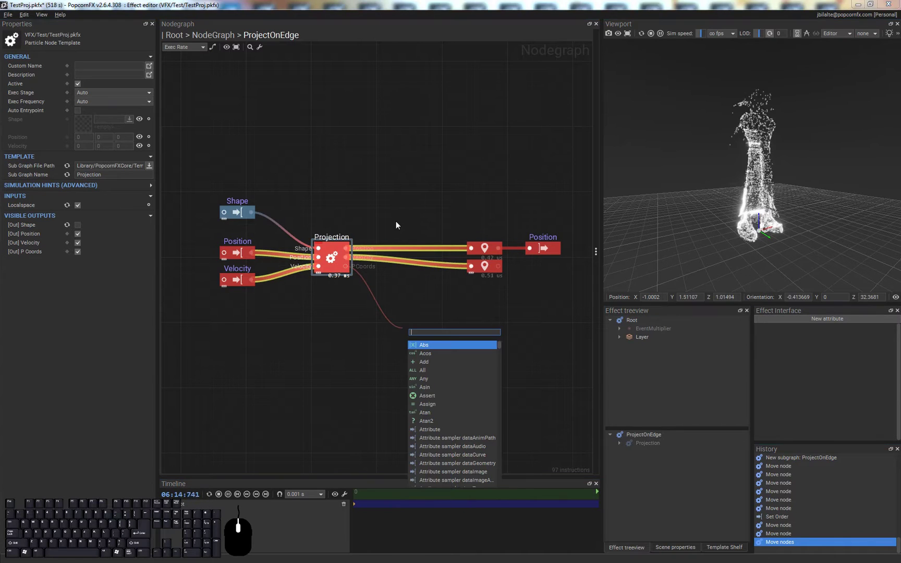
{"action": "key", "text": "Escape"}
{"action": "left_click", "coordinate": [363, 289]}
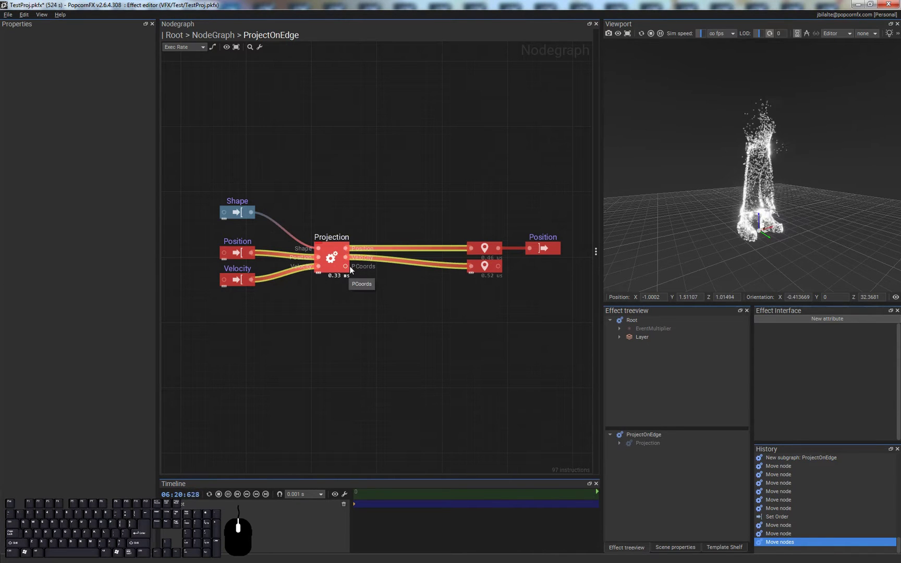
Step: Add a ShapeSample node linked from Projection's PCoords output inside ProjectOnEdge
{"action": "left_click_drag", "start_coordinate": [350, 266], "coordinate": [385, 309]}
{"action": "type", "text": "shaop"}
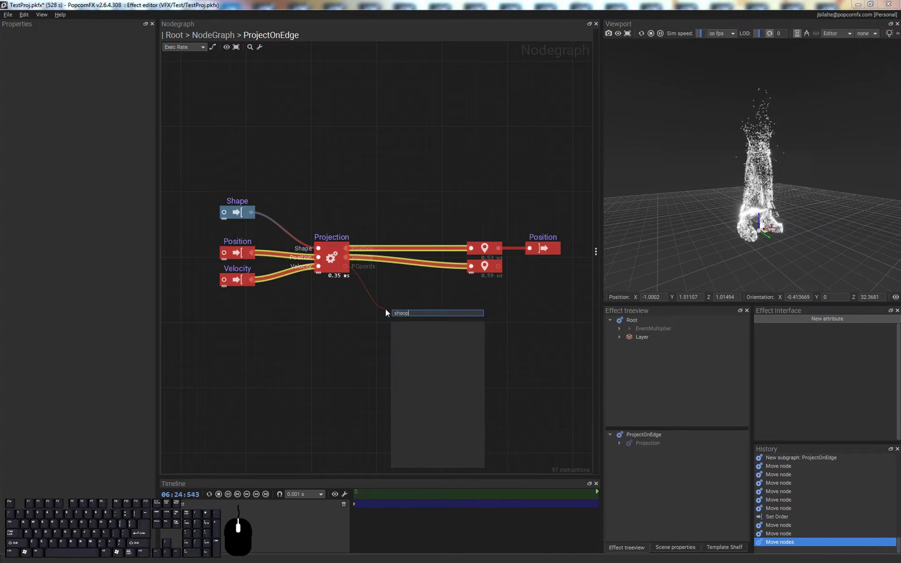
{"action": "key", "text": "BackSpace"}
{"action": "key", "text": "BackSpace"}
{"action": "type", "text": "pe"}
{"action": "key", "text": "Return"}
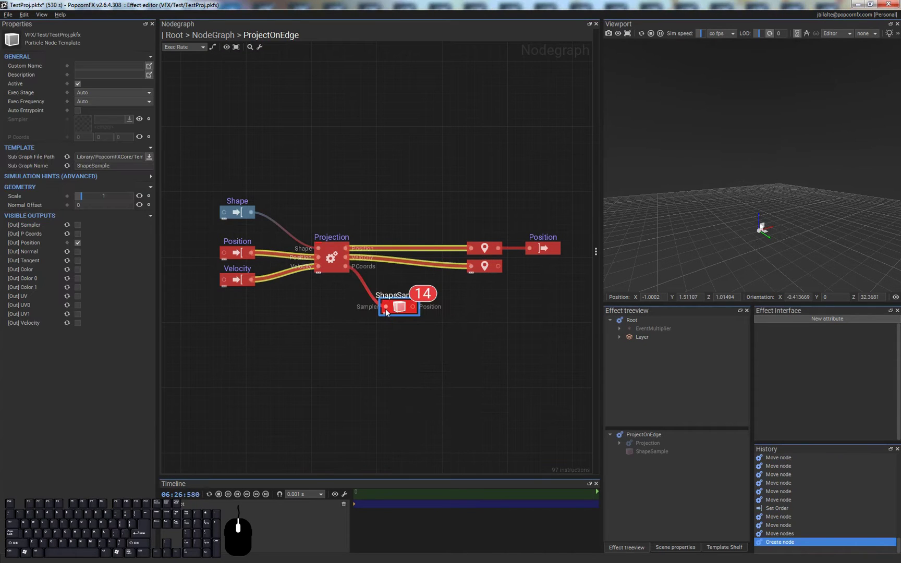
{"action": "left_click", "coordinate": [440, 375]}
{"action": "left_click", "coordinate": [399, 309]}
{"action": "left_click", "coordinate": [383, 323]}
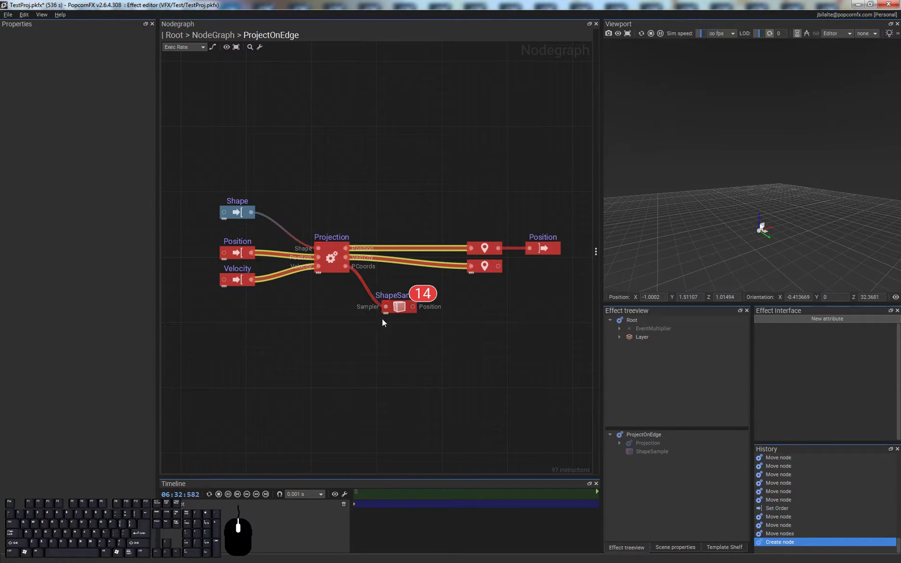
Step: Replace the PCoords link on ShapeSample's Sampler pin with a link from the Shape input, and move ShapeSample slightly lower
{"action": "left_click_drag", "start_coordinate": [360, 307], "coordinate": [408, 350]}
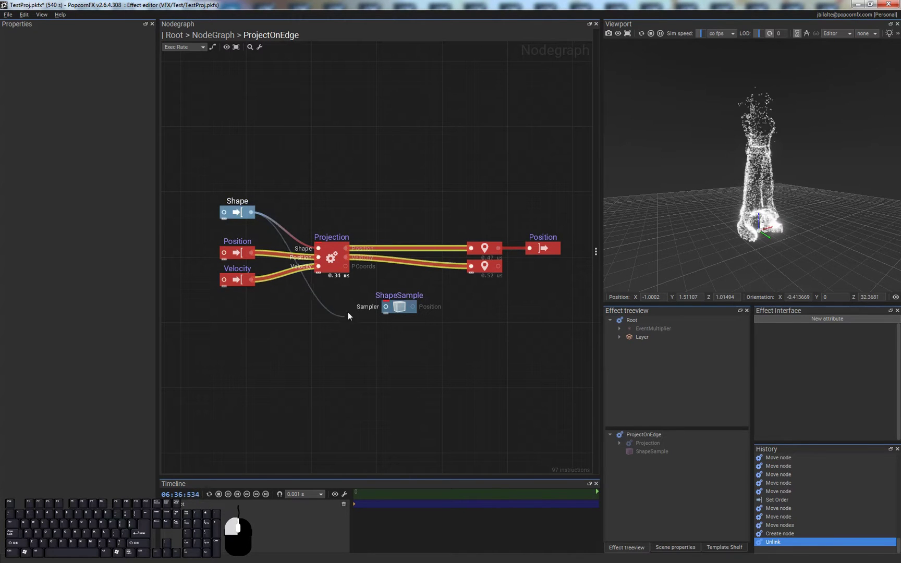
{"action": "left_click_drag", "start_coordinate": [401, 311], "coordinate": [404, 325]}
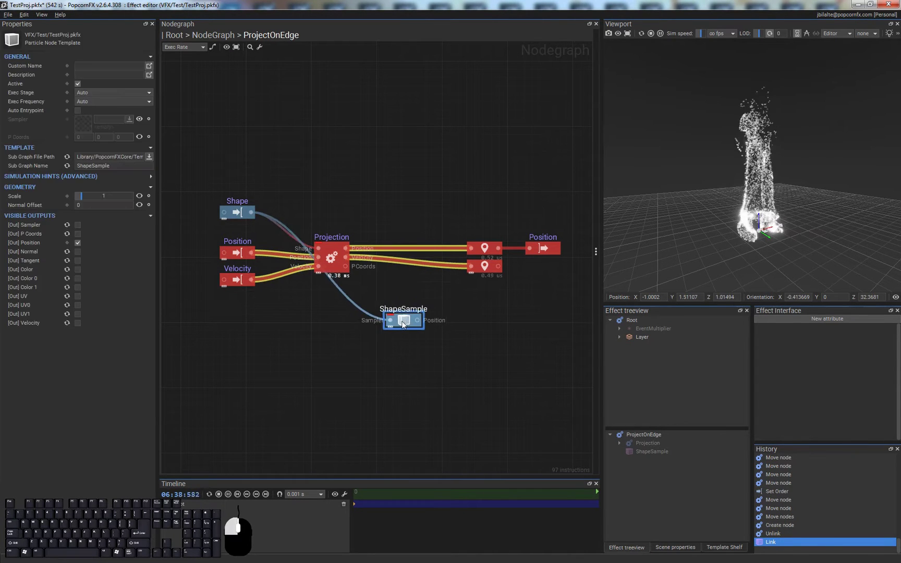
{"action": "left_click", "coordinate": [398, 296]}
{"action": "left_click", "coordinate": [405, 318]}
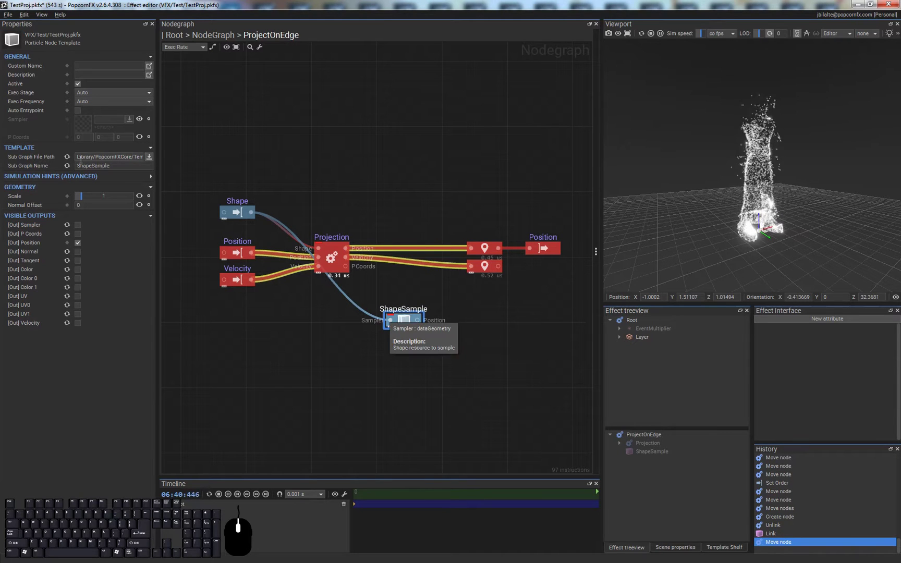
Step: Make ShapeSample's PCoords input visible, and expand all of the node's input and output pins
{"action": "left_click", "coordinate": [78, 234]}
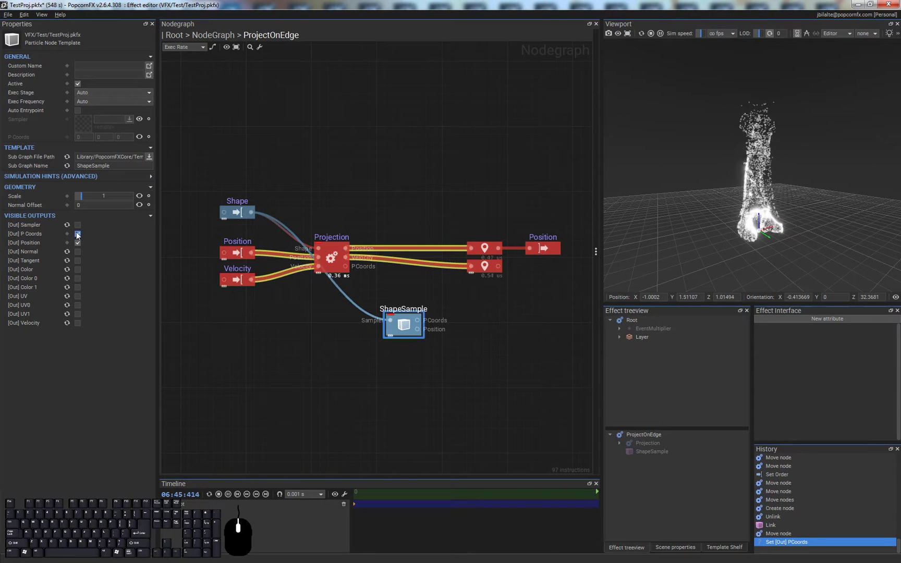
{"action": "left_click", "coordinate": [140, 137]}
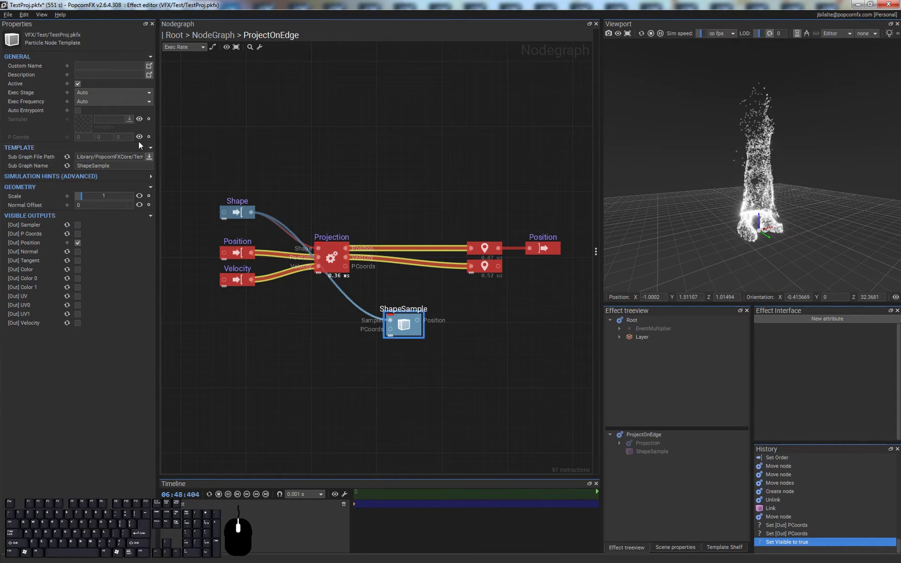
{"action": "left_click", "coordinate": [401, 343]}
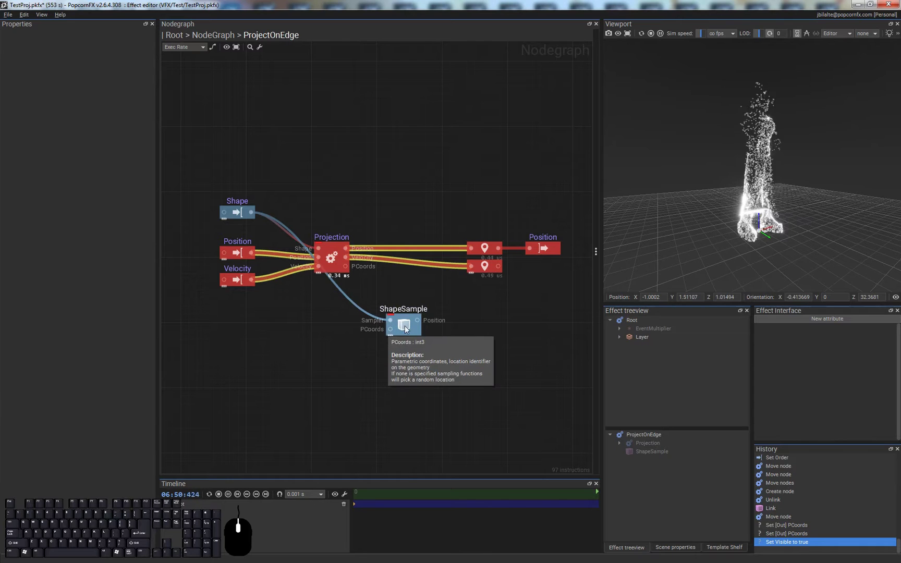
{"action": "left_click", "coordinate": [406, 329]}
{"action": "key", "text": "ctrl+u"}
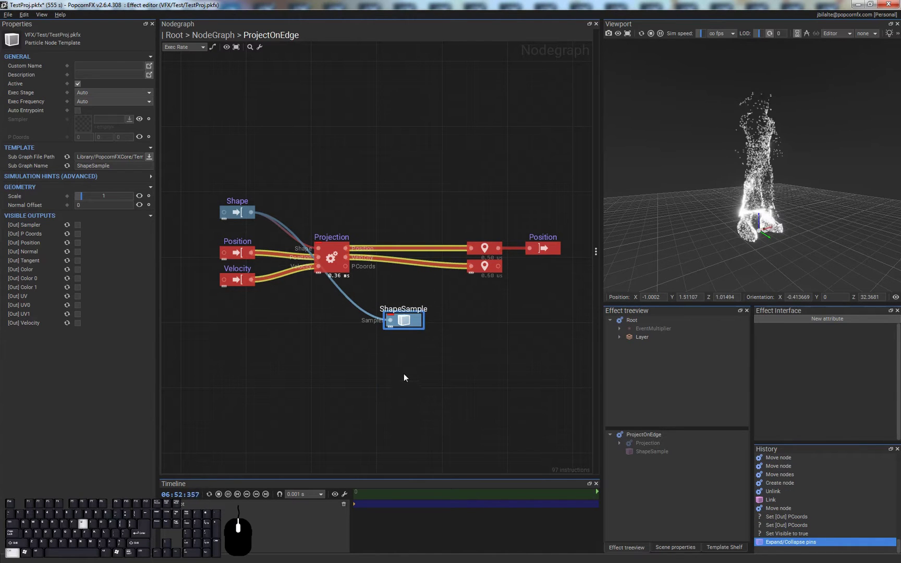
{"action": "key", "text": "ctrl+u"}
{"action": "key", "text": "ctrl+u"}
{"action": "key", "text": "ctrl+u"}
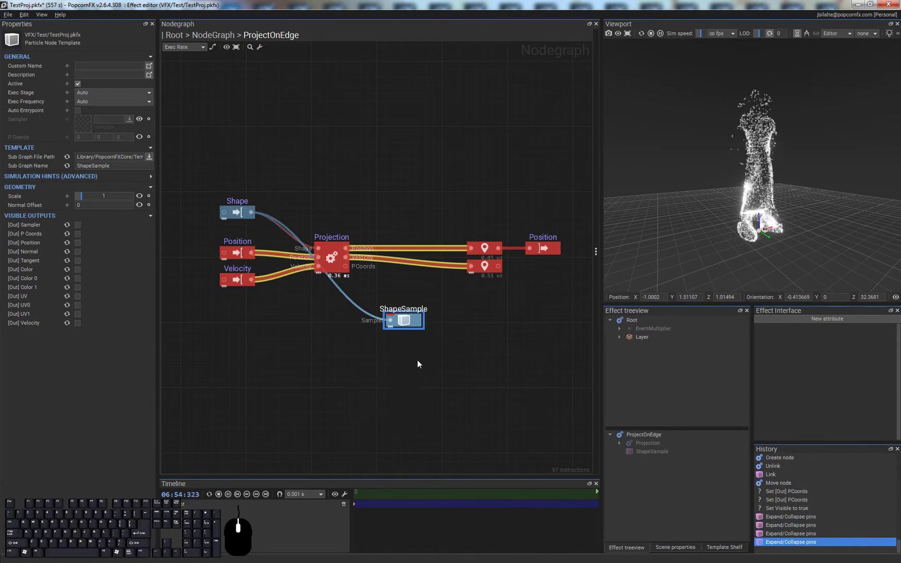
{"action": "key", "text": "ctrl+u"}
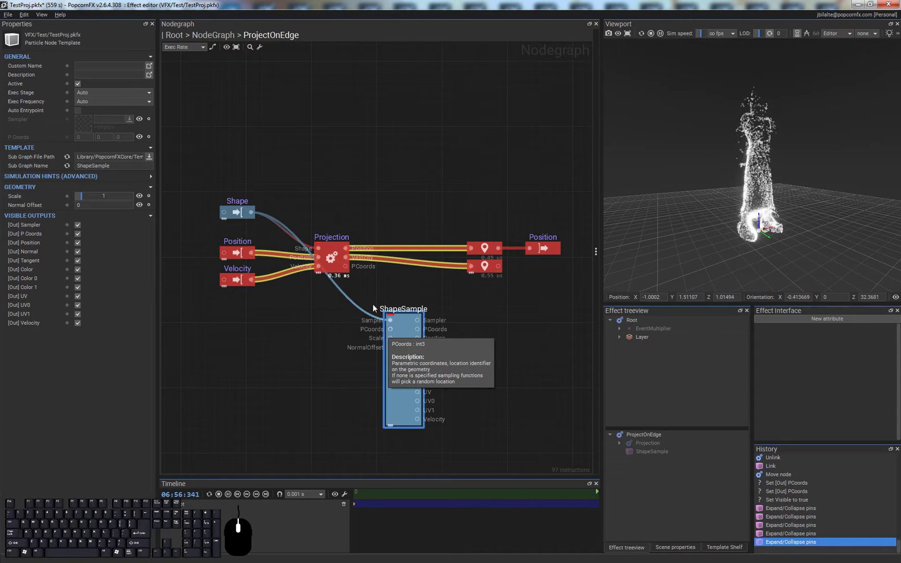
Step: Connect Projection's PCoords output to ShapeSample's PCoords input, and ShapeSample's Position output to the upper discretization point
{"action": "left_click_drag", "start_coordinate": [346, 267], "coordinate": [391, 329]}
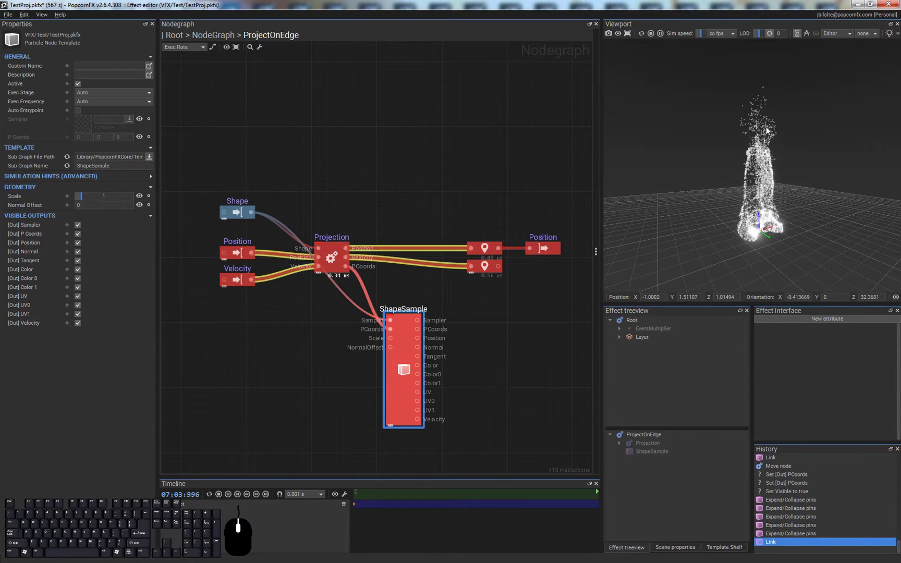
{"action": "left_click", "coordinate": [475, 347]}
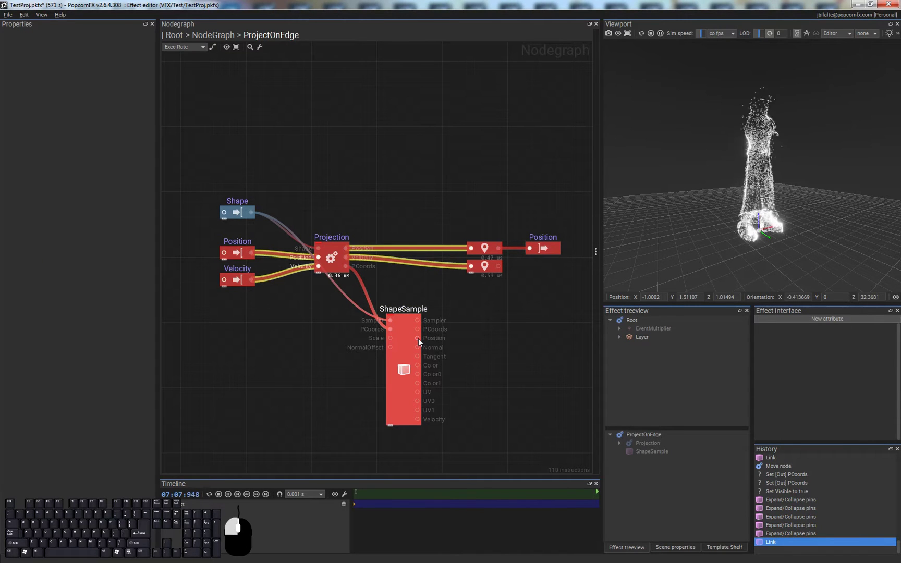
{"action": "left_click_drag", "start_coordinate": [419, 340], "coordinate": [471, 249]}
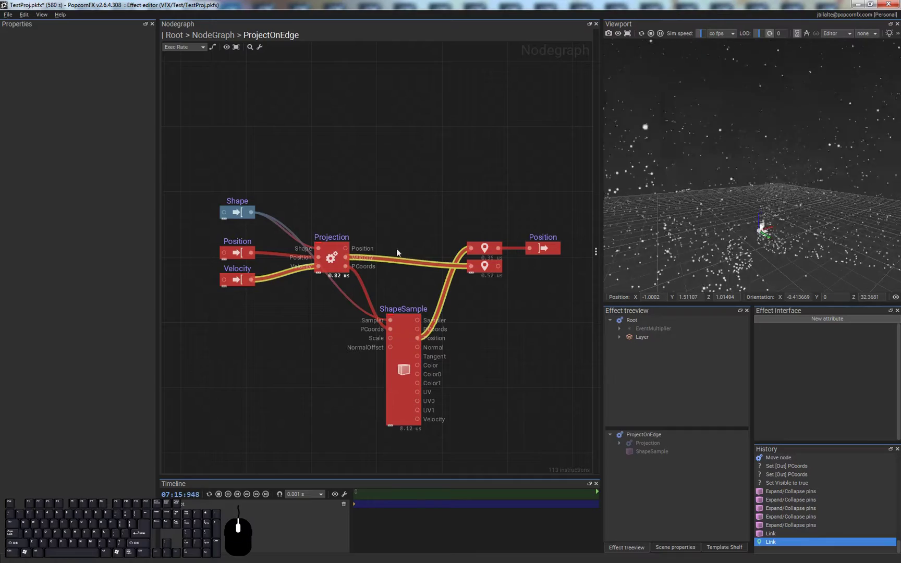
Step: Insert an Assign node between Projection's Position output and the upper discretization point, with ShapeSample's Position feeding its second input
{"action": "left_click_drag", "start_coordinate": [345, 249], "coordinate": [415, 247]}
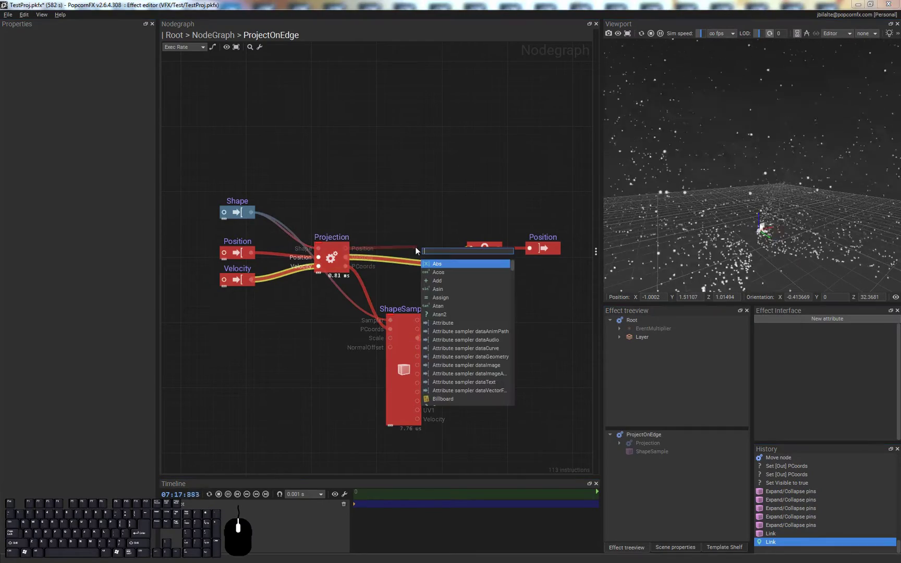
{"action": "type", "text": "="}
{"action": "key", "text": "Return"}
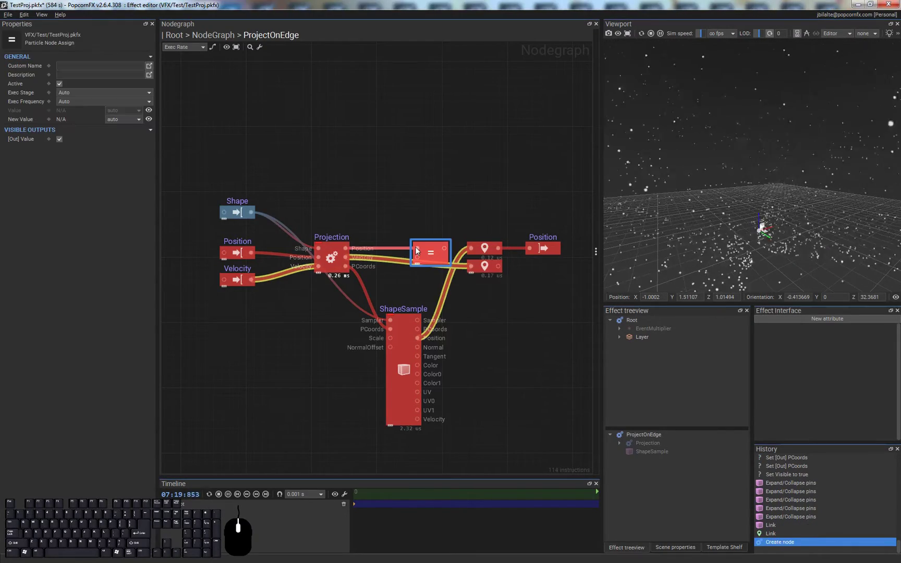
{"action": "left_click_drag", "start_coordinate": [465, 250], "coordinate": [471, 249]}
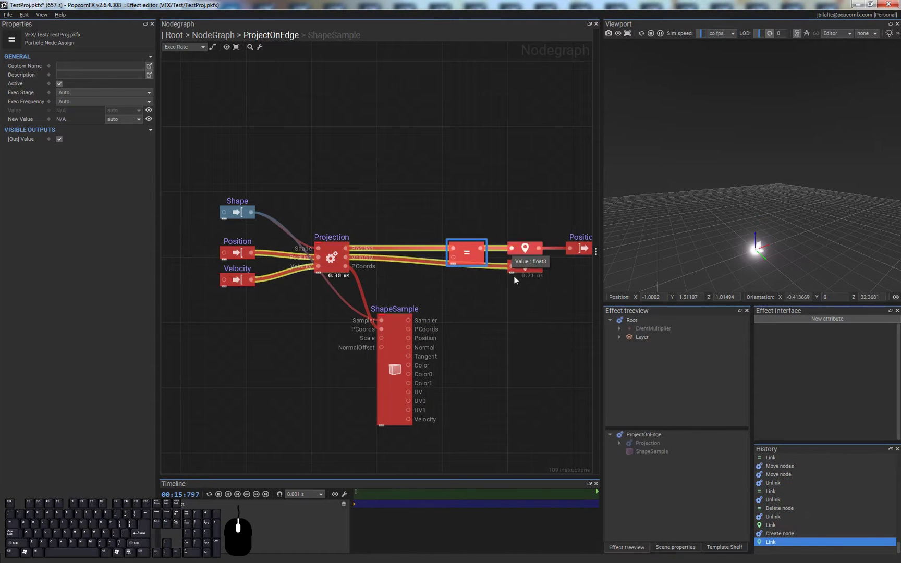
{"action": "left_click", "coordinate": [480, 328]}
{"action": "left_click_drag", "start_coordinate": [409, 339], "coordinate": [458, 258]}
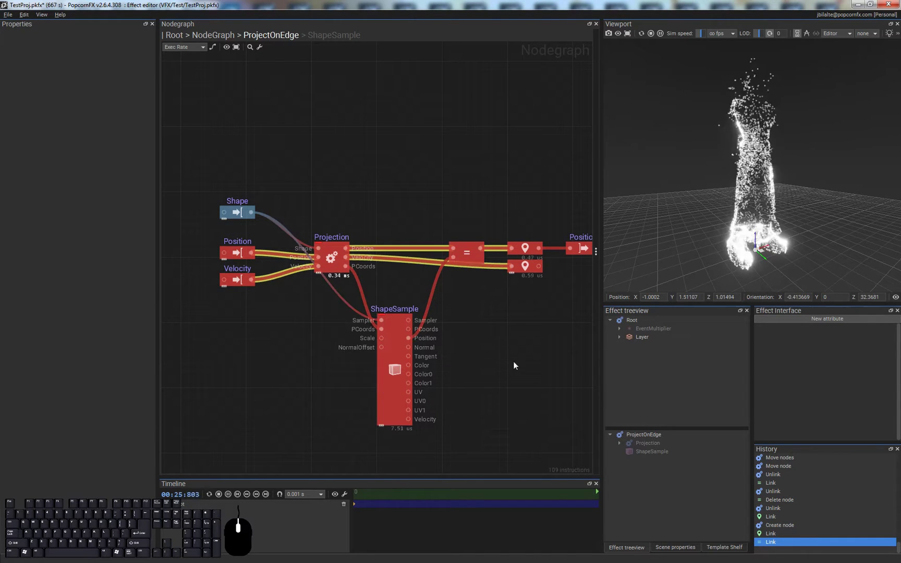
Step: Move the ShapeSample node farther from Projection, to just below the Assign node
{"action": "left_click_drag", "start_coordinate": [397, 359], "coordinate": [427, 326]}
{"action": "left_click", "coordinate": [452, 362]}
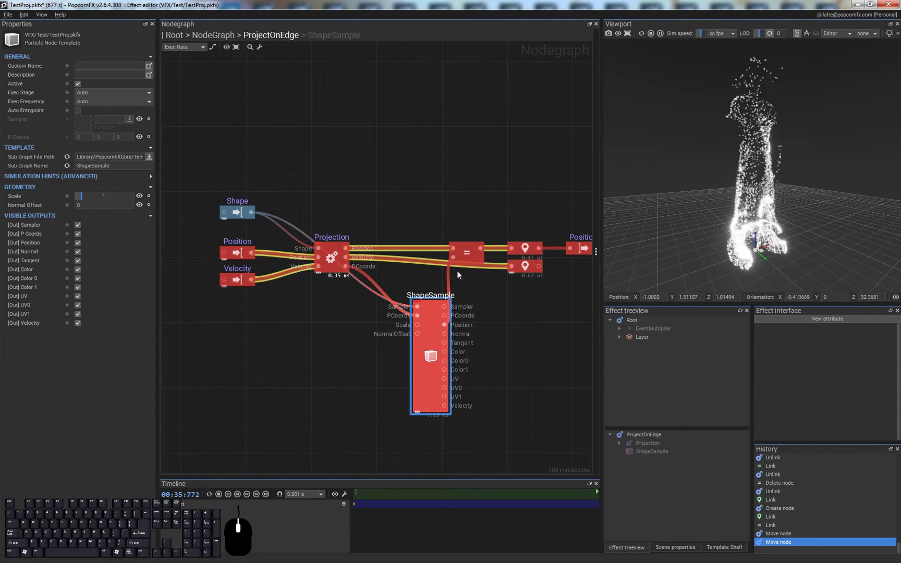
{"action": "left_click_drag", "start_coordinate": [430, 344], "coordinate": [413, 343]}
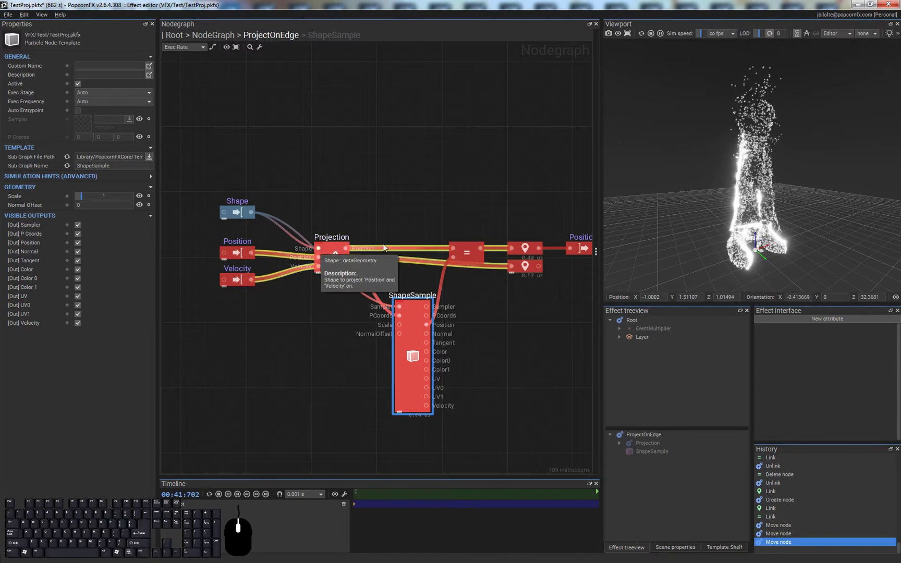
{"action": "left_click", "coordinate": [538, 336]}
{"action": "left_click_drag", "start_coordinate": [417, 343], "coordinate": [440, 334]}
{"action": "left_click", "coordinate": [378, 299]}
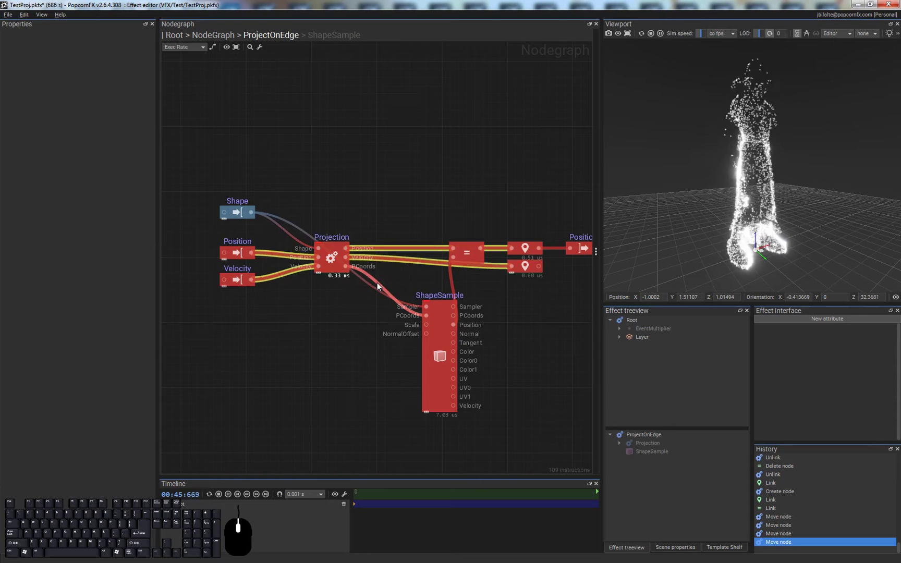
Step: Add two passthrough points on the PCoords link between Projection and ShapeSample, and move both below Projection
{"action": "left_click_drag", "start_coordinate": [377, 283], "coordinate": [378, 348], "text": "alt+shift"}
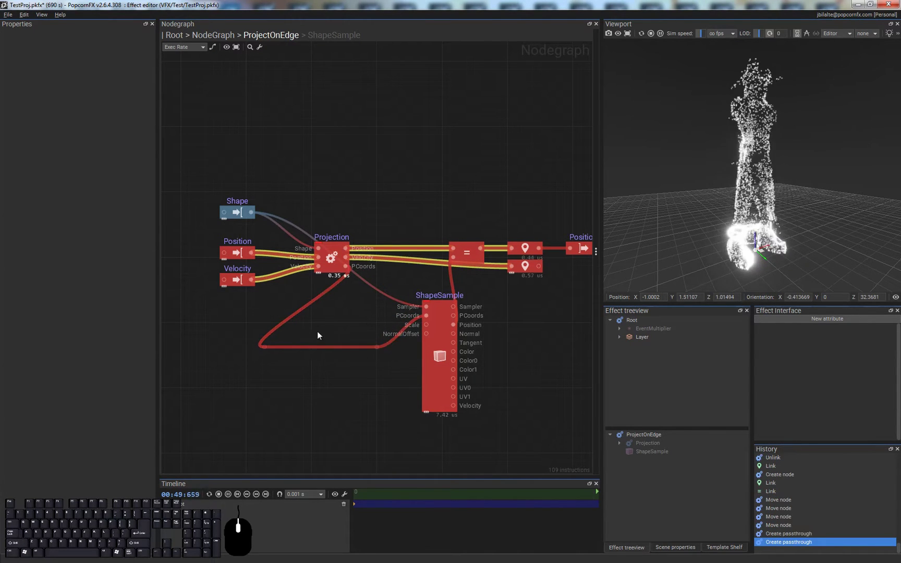
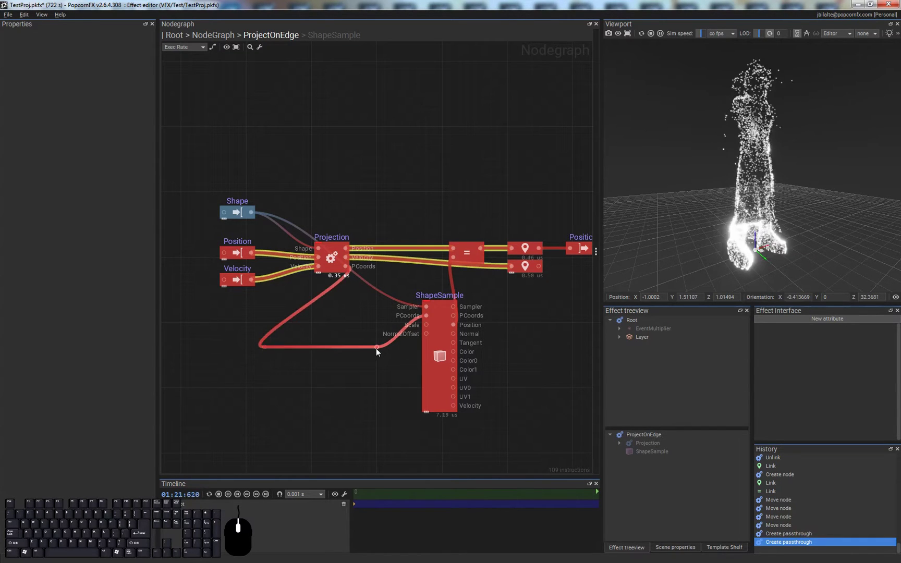
{"action": "left_click_drag", "start_coordinate": [387, 354], "coordinate": [222, 330]}
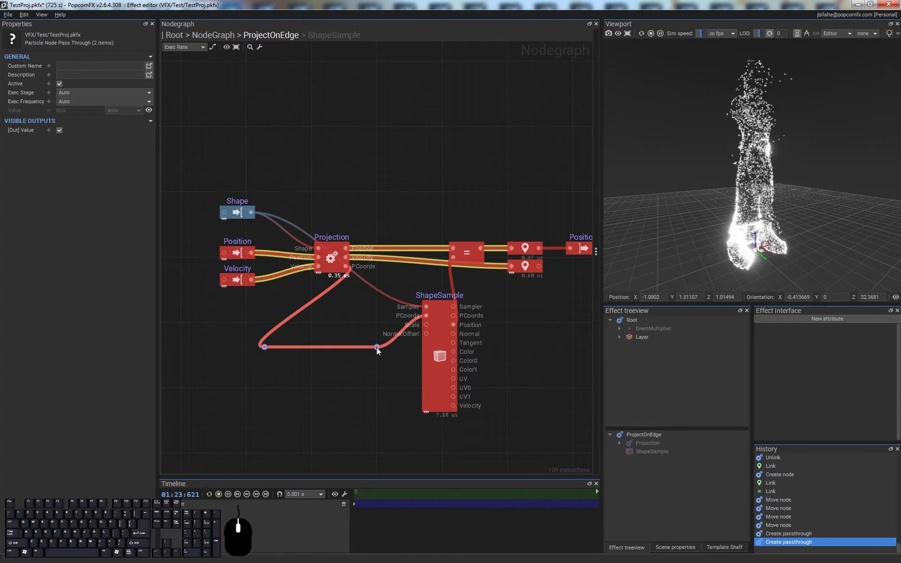
{"action": "left_click_drag", "start_coordinate": [379, 348], "coordinate": [374, 365]}
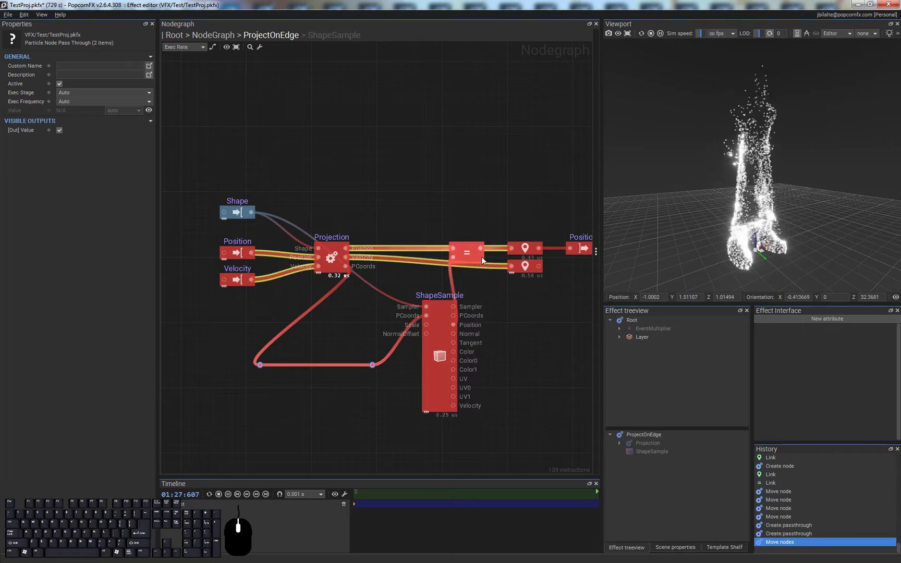
Step: Move the Assign node, discretization points and Position output farther from Projection, and add a passthrough point on the Velocity link
{"action": "middle_click_drag", "start_coordinate": [488, 306], "coordinate": [436, 302]}
{"action": "left_click_drag", "start_coordinate": [418, 215], "coordinate": [587, 244]}
{"action": "left_click", "coordinate": [563, 272]}
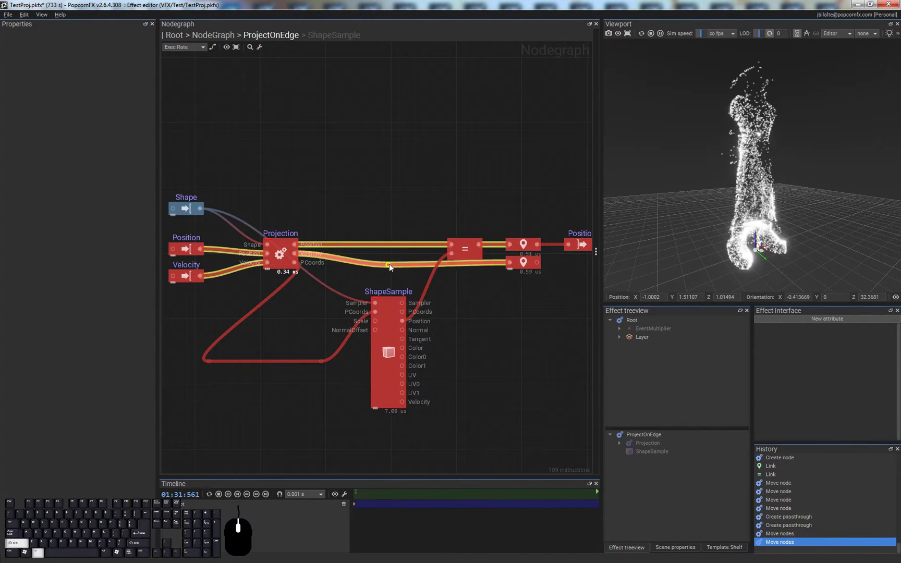
{"action": "left_click", "coordinate": [392, 263], "text": "alt+shift"}
Step: Group the two passthrough points on the PCoords link into a subgraph named ProjectPCoordOnEdge, and move it closer to ShapeSample
{"action": "left_click_drag", "start_coordinate": [247, 371], "coordinate": [346, 381]}
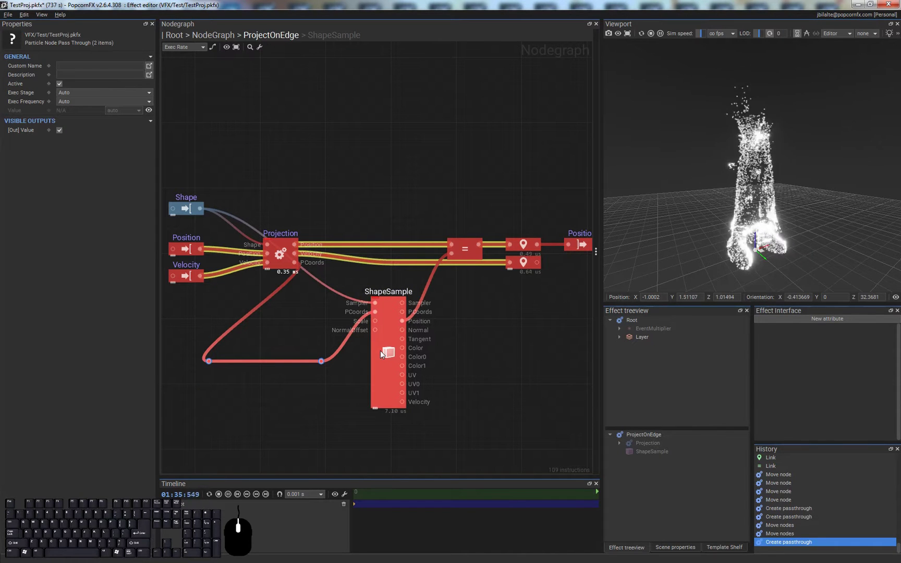
{"action": "key", "text": "ctrl+g"}
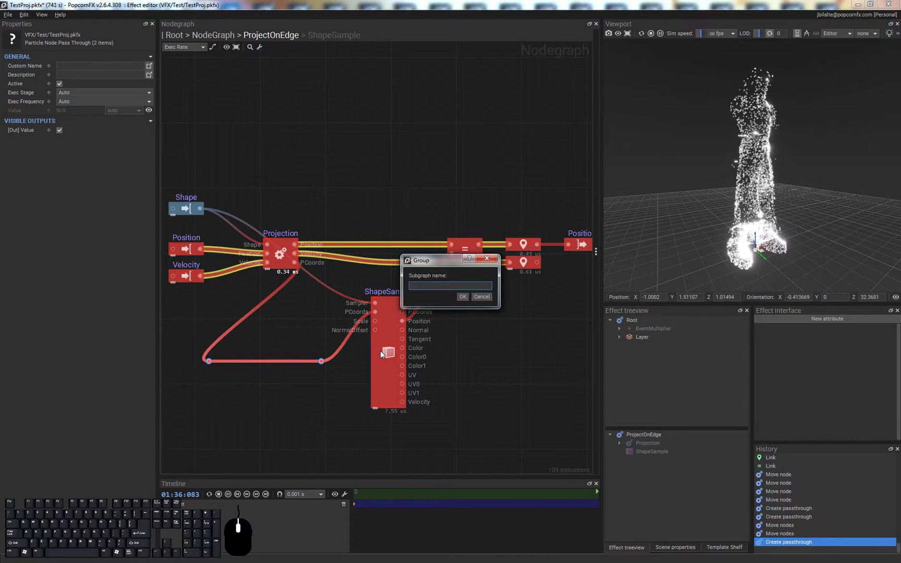
{"action": "type", "text": "ProjectPCoordOnE"}
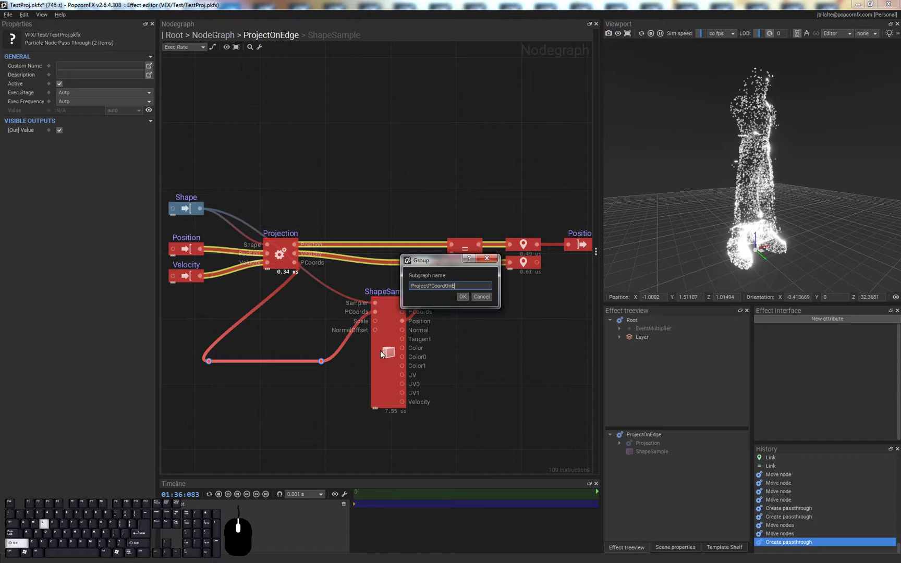
{"action": "type", "text": "dge"}
{"action": "key", "text": "Return"}
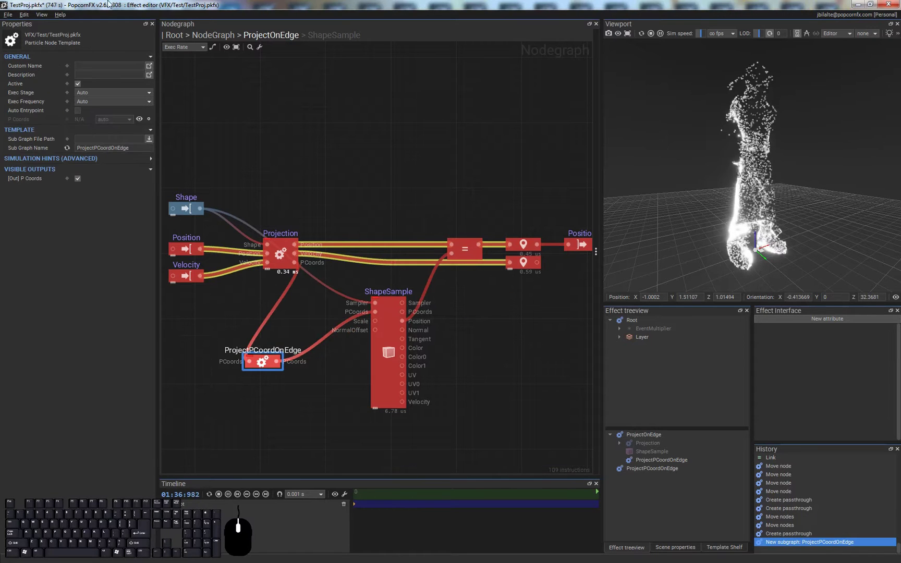
{"action": "left_click_drag", "start_coordinate": [268, 365], "coordinate": [308, 337]}
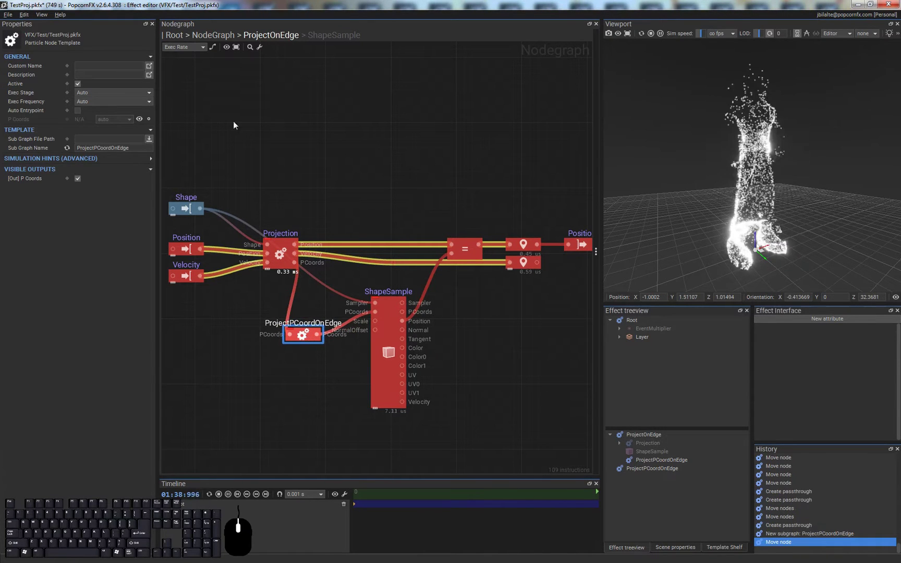
Step: Switch the node graph's display mode from Exec Rate to Normal, and move the ProjectPCoordOnEdge node lower beneath Projection
{"action": "left_click", "coordinate": [178, 47]}
{"action": "left_click", "coordinate": [178, 38]}
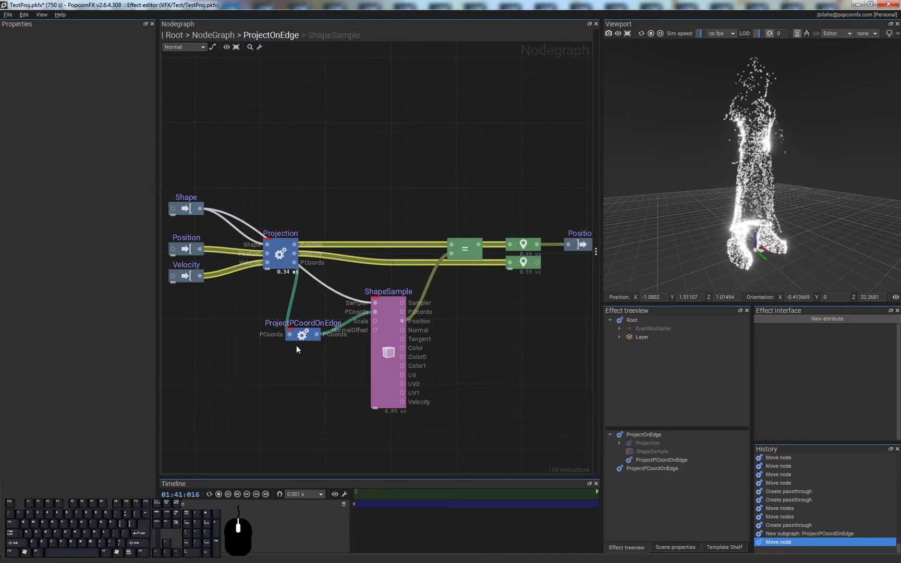
{"action": "left_click_drag", "start_coordinate": [296, 345], "coordinate": [296, 367]}
{"action": "left_click", "coordinate": [292, 319]}
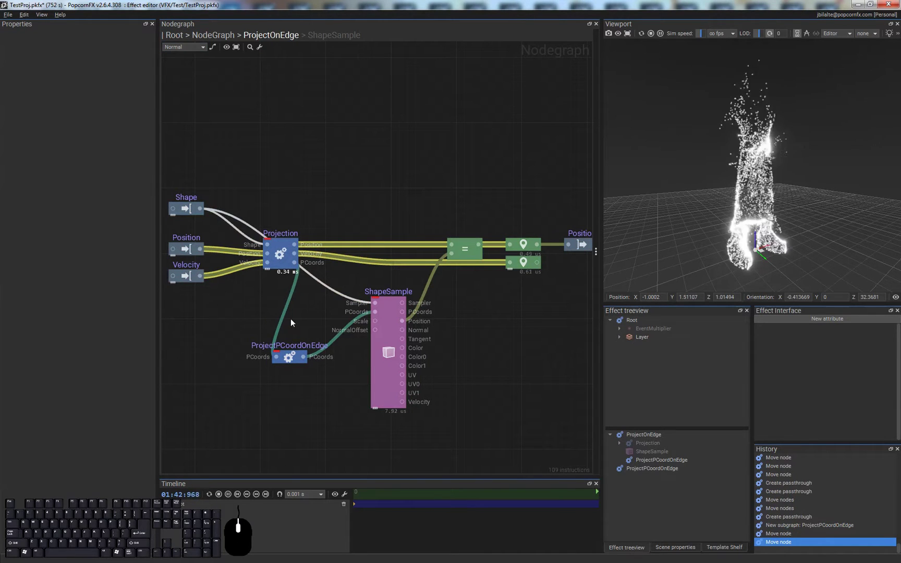
Step: Collapse the ShapeSample node's unused pins so that only its connected inputs and Position output are shown
{"action": "middle_click_drag", "start_coordinate": [386, 357], "coordinate": [356, 366]}
{"action": "left_click", "coordinate": [363, 354]}
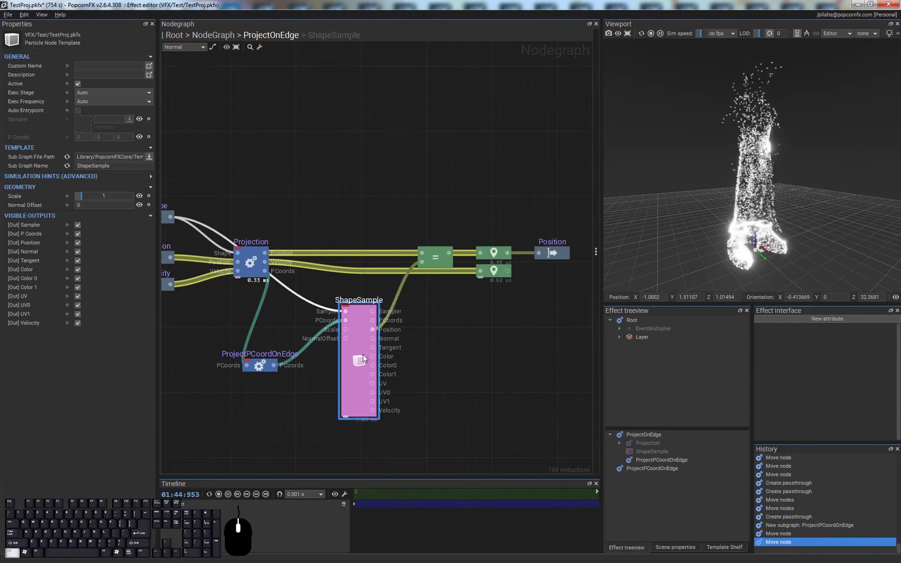
{"action": "double_click", "coordinate": [364, 354]}
{"action": "scroll", "coordinate": [425, 335], "scroll_direction": "down", "scroll_amount": 1}
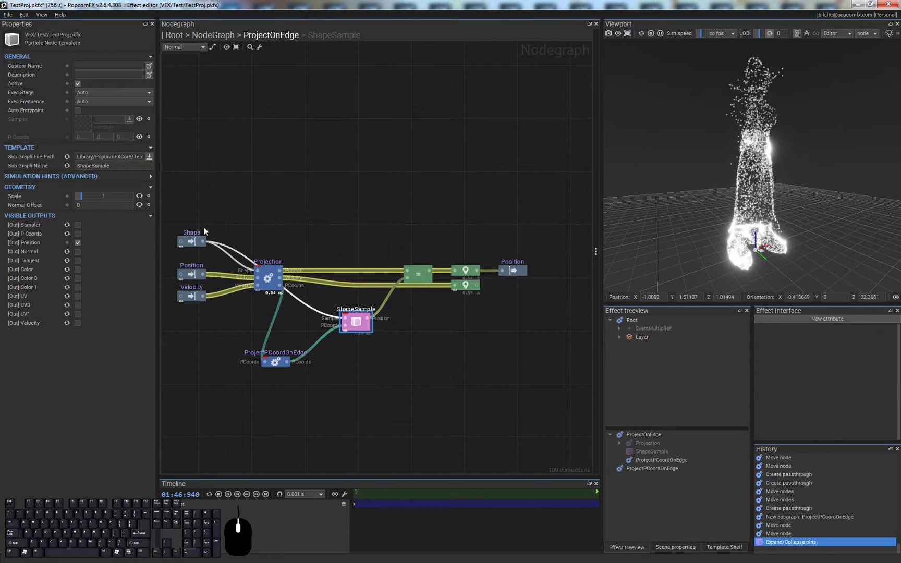
Step: Rearrange the graph with Shape below Velocity and ProjectPCoordOnEdge between Projection and ShapeSample, and save the graph's viewport
{"action": "left_click_drag", "start_coordinate": [193, 250], "coordinate": [196, 326]}
{"action": "left_click", "coordinate": [312, 415]}
{"action": "left_click_drag", "start_coordinate": [357, 328], "coordinate": [379, 327]}
{"action": "left_click_drag", "start_coordinate": [279, 364], "coordinate": [319, 335]}
{"action": "left_click", "coordinate": [415, 398]}
{"action": "middle_click_drag", "start_coordinate": [416, 397], "coordinate": [443, 319]}
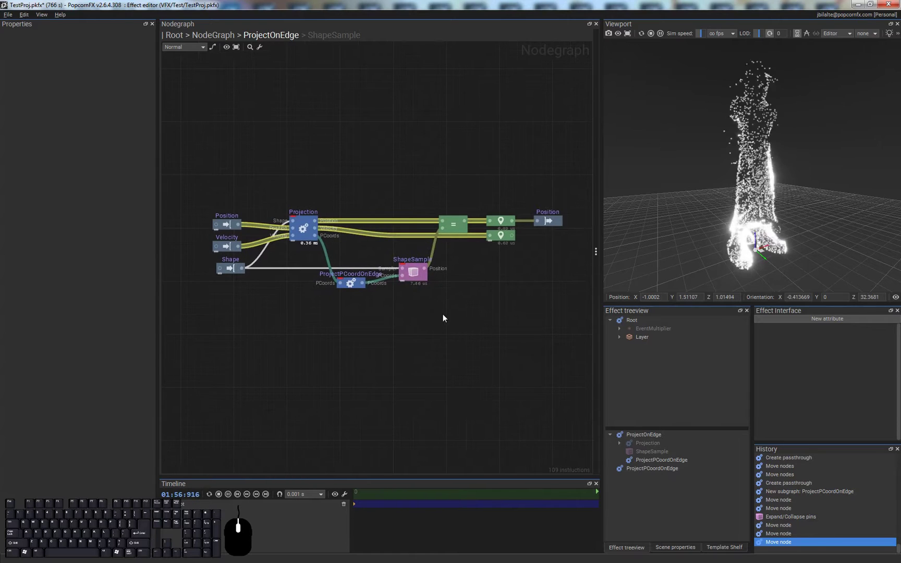
{"action": "left_click", "coordinate": [225, 48]}
Step: Open the ProjectPCoordOnEdge subgraph and delete the passthrough points between its PCoords input and output
{"action": "double_click", "coordinate": [351, 284]}
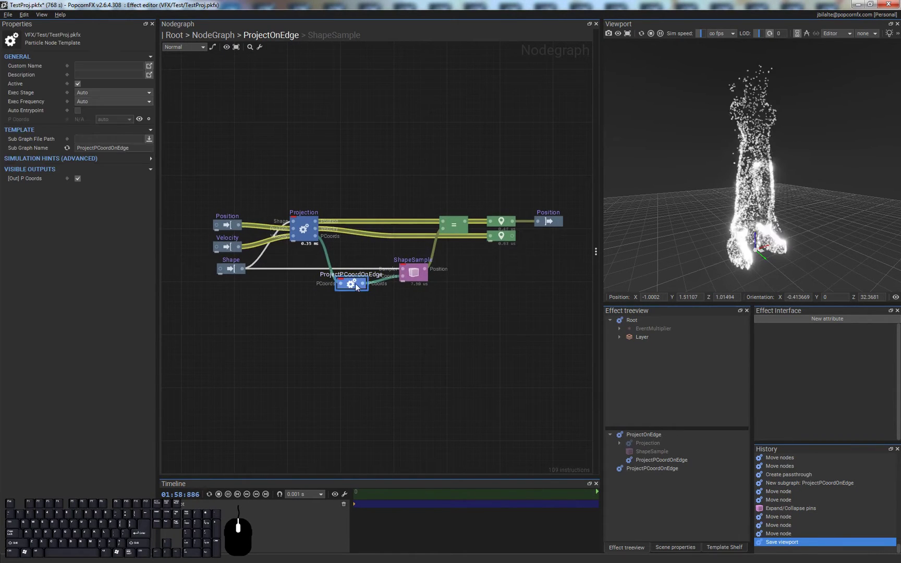
{"action": "left_click", "coordinate": [335, 251]}
{"action": "left_click_drag", "start_coordinate": [317, 223], "coordinate": [438, 292]}
{"action": "key", "text": "Delete"}
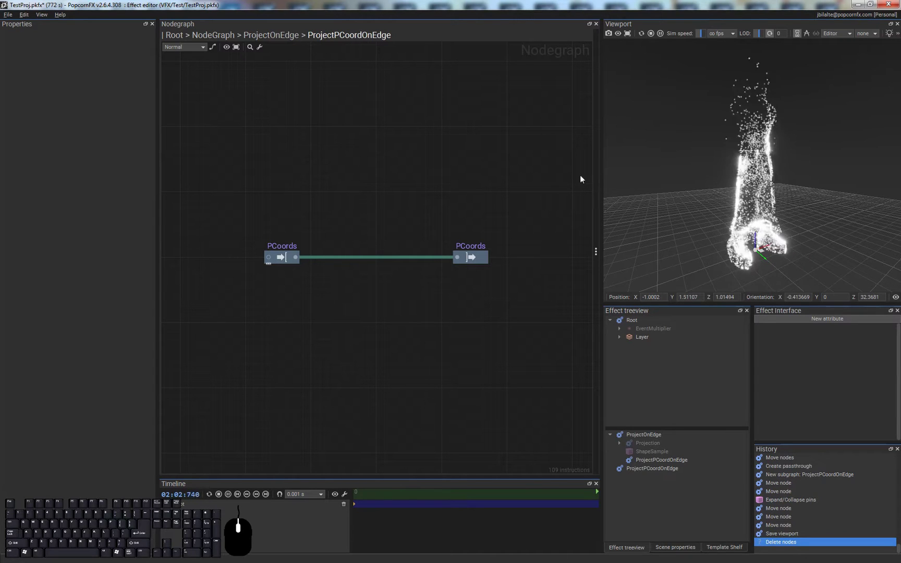
Step: Move the PCoords input and output nodes farther apart to make room between them, and save the effect
{"action": "left_click_drag", "start_coordinate": [284, 252], "coordinate": [207, 250]}
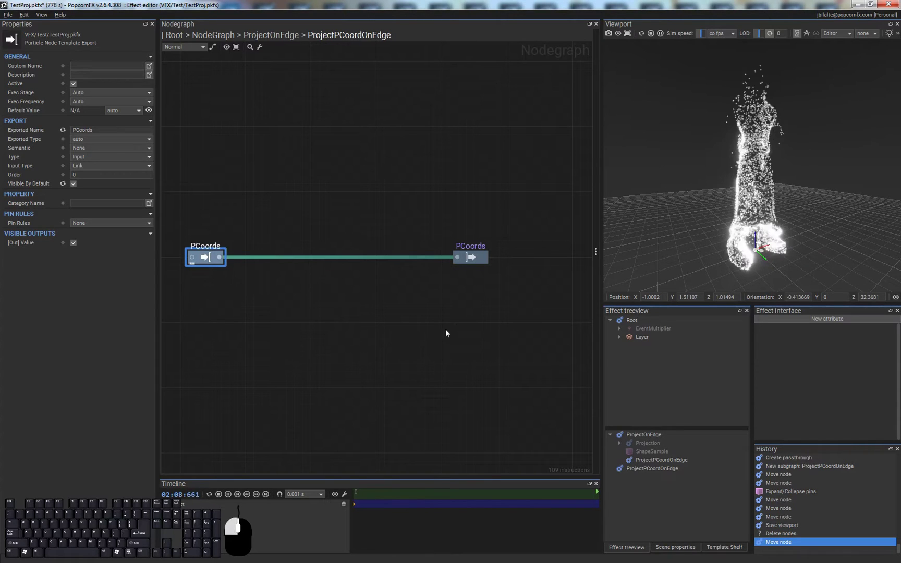
{"action": "left_click_drag", "start_coordinate": [469, 259], "coordinate": [575, 261]}
{"action": "left_click", "coordinate": [448, 302]}
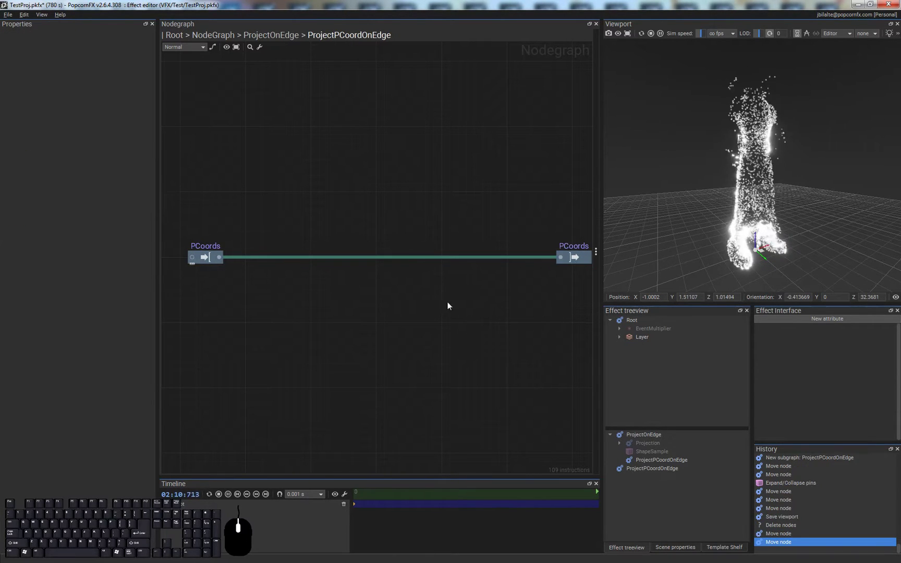
{"action": "scroll", "coordinate": [533, 296], "scroll_direction": "down", "scroll_amount": 2}
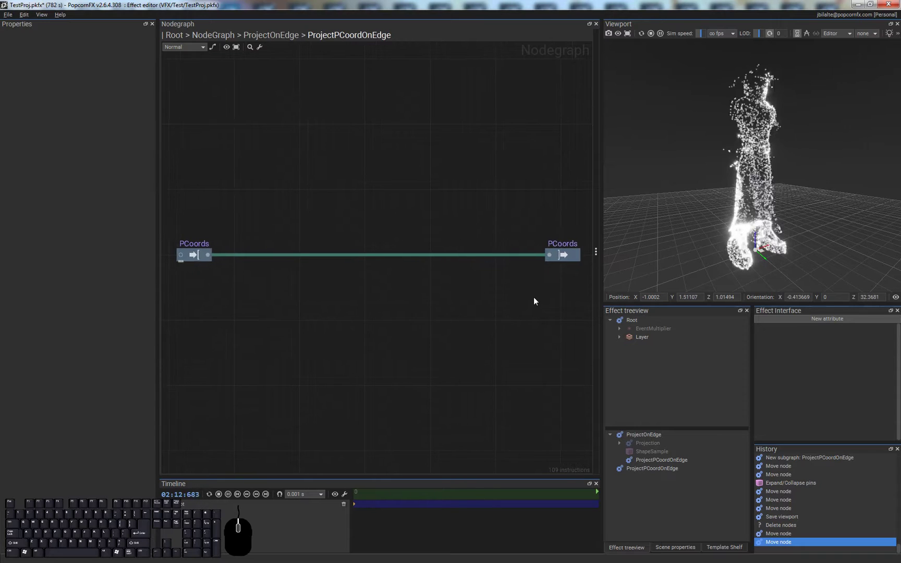
{"action": "middle_click_drag", "start_coordinate": [535, 276], "coordinate": [505, 277]}
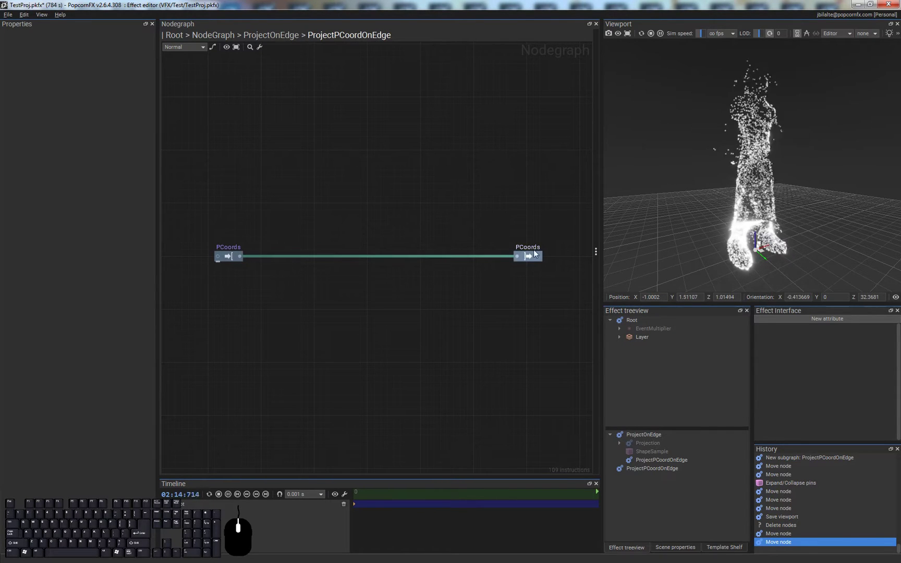
{"action": "scroll", "coordinate": [354, 297], "scroll_direction": "up", "scroll_amount": 2}
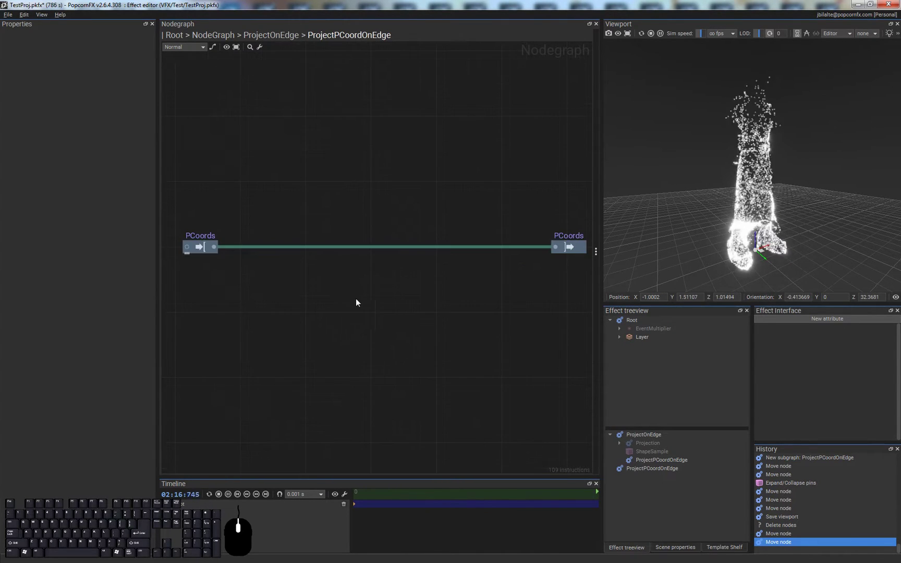
{"action": "scroll", "coordinate": [368, 299], "scroll_direction": "down", "scroll_amount": 2}
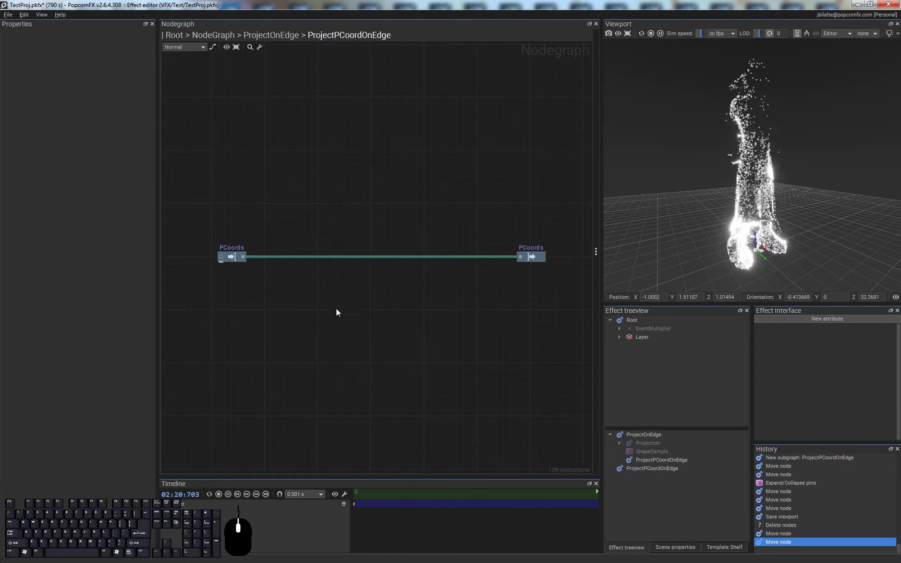
{"action": "key", "text": "ctrl+s"}
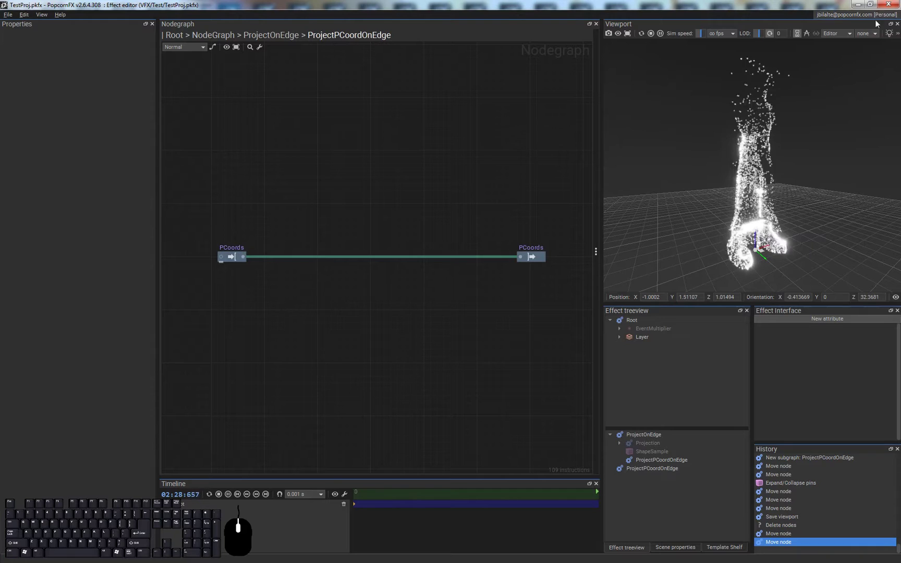
Step: Switch to PopcornFX 2.7.0 and open the Test effect from the VFX/Test folder of the ForestScene.2 project
{"action": "left_click", "coordinate": [858, 4]}
{"action": "left_click", "coordinate": [858, 4]}
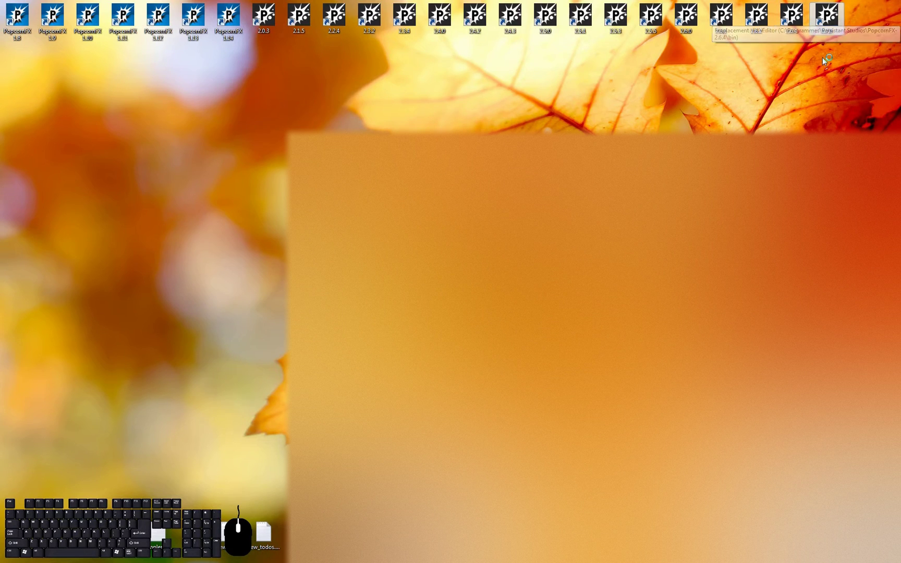
{"action": "scroll", "coordinate": [270, 374], "scroll_direction": "down", "scroll_amount": 3}
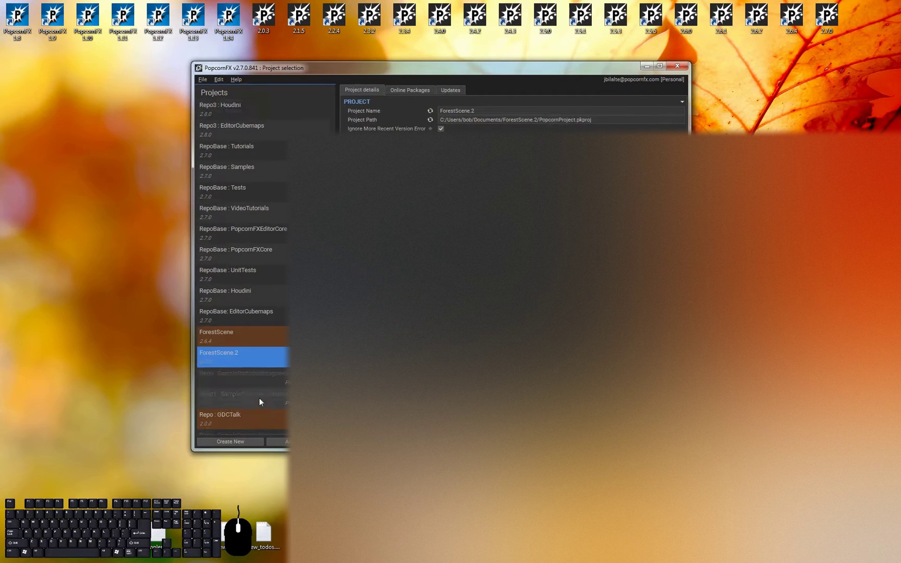
{"action": "double_click", "coordinate": [246, 355]}
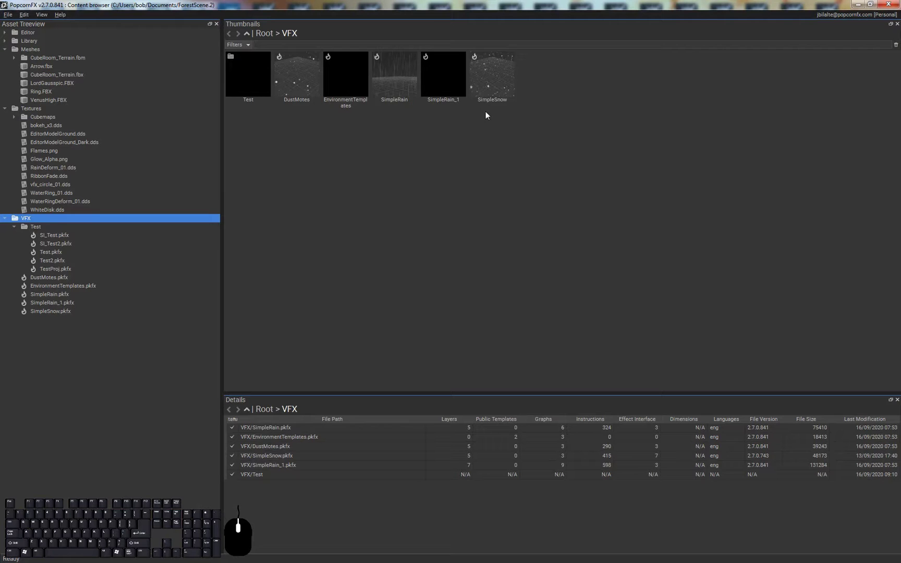
{"action": "left_click", "coordinate": [108, 245]}
{"action": "left_click", "coordinate": [454, 66]}
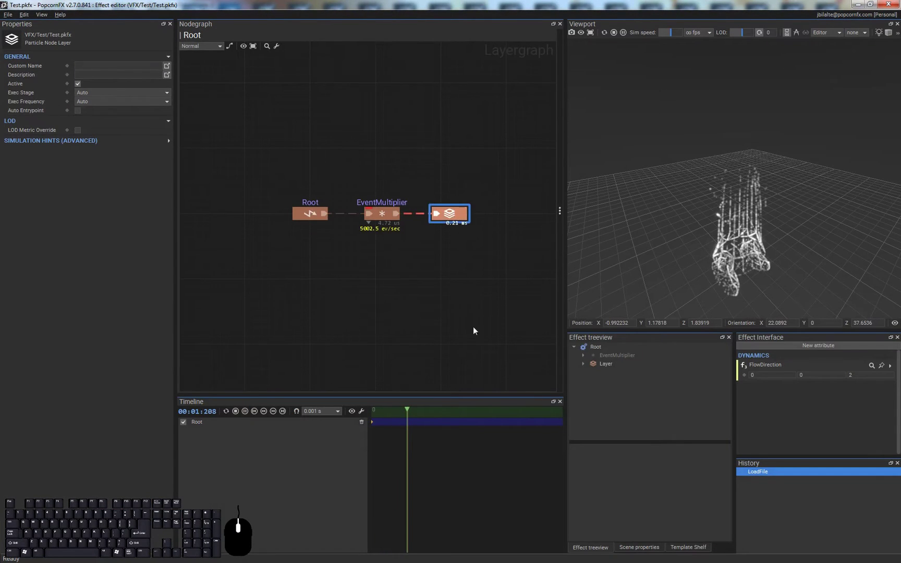
Step: Open the layer's node graph and enable the PCoords output on the Projection node under "Project on mesh edges"
{"action": "double_click", "coordinate": [450, 214]}
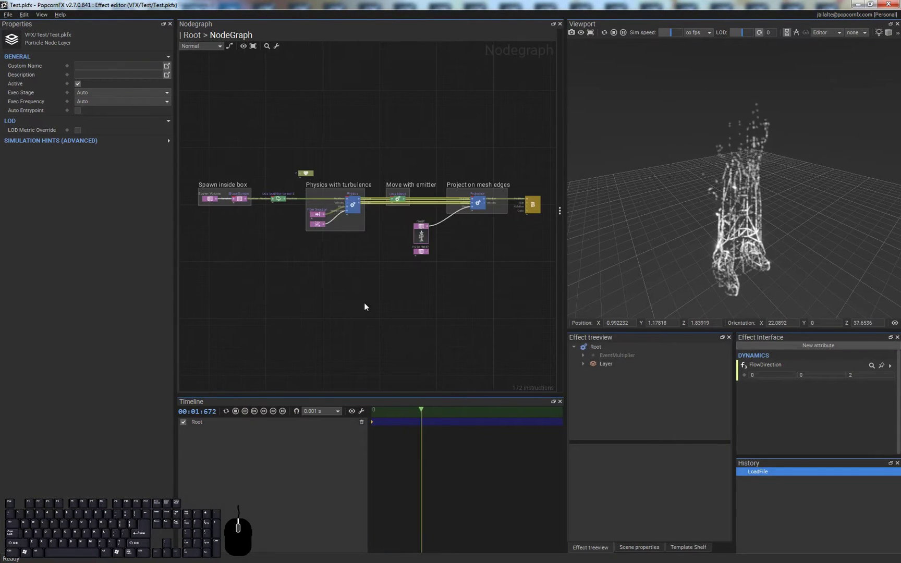
{"action": "scroll", "coordinate": [376, 270], "scroll_direction": "up", "scroll_amount": 4}
{"action": "middle_click_drag", "start_coordinate": [368, 234], "coordinate": [243, 264]}
{"action": "left_click", "coordinate": [415, 211]}
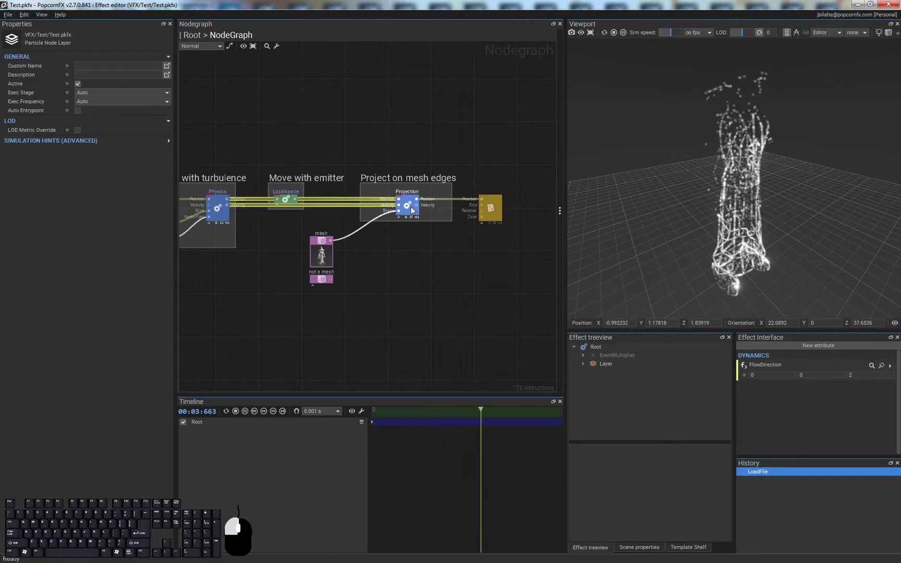
{"action": "left_click", "coordinate": [77, 263]}
{"action": "left_click", "coordinate": [504, 247]}
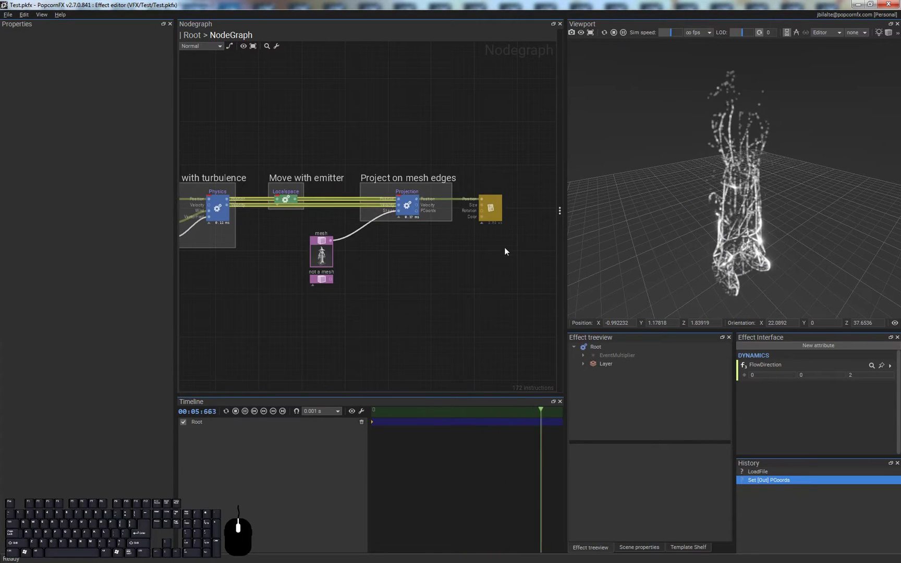
Step: Add a shape.disassembleParametricCoords node connected to the Projection node's PCoords output
{"action": "middle_click_drag", "start_coordinate": [504, 248], "coordinate": [387, 254]}
{"action": "left_click_drag", "start_coordinate": [332, 216], "coordinate": [387, 270]}
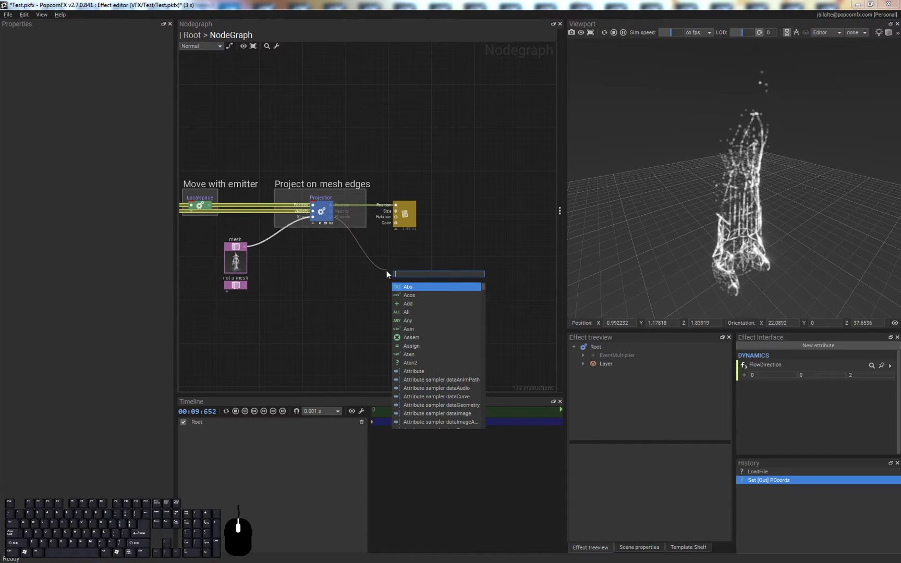
{"action": "type", "text": "par"}
{"action": "key", "text": "Down"}
{"action": "key", "text": "Down"}
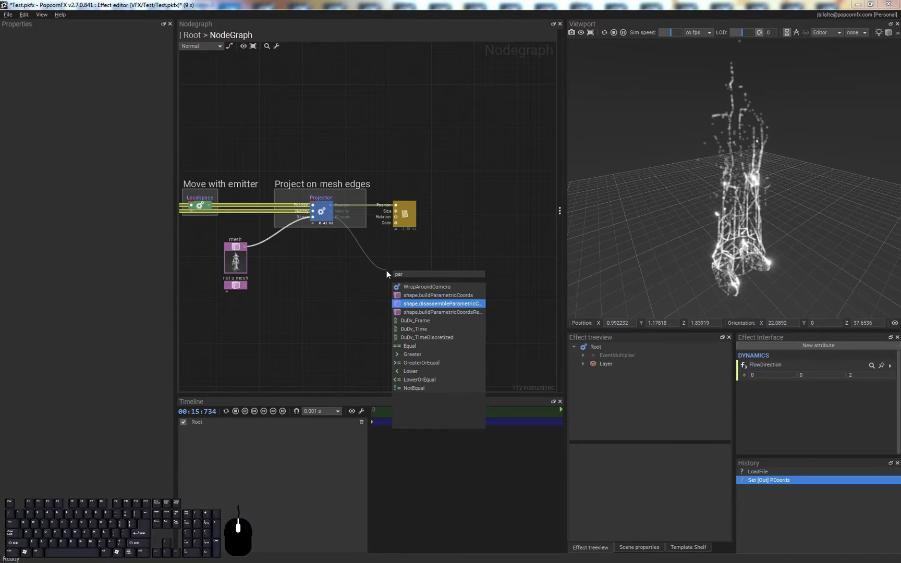
{"action": "key", "text": "Return"}
{"action": "scroll", "coordinate": [418, 284], "scroll_direction": "up", "scroll_amount": 1}
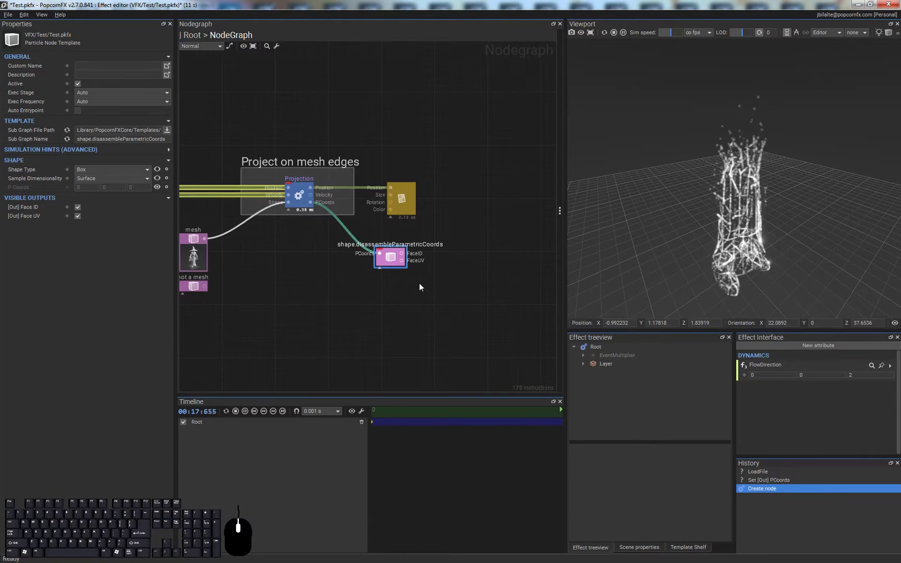
Step: Set the shape.disassembleParametricCoords node's Shape Type to Mesh and check the description of its UV output
{"action": "left_click", "coordinate": [420, 339]}
{"action": "left_click", "coordinate": [392, 263]}
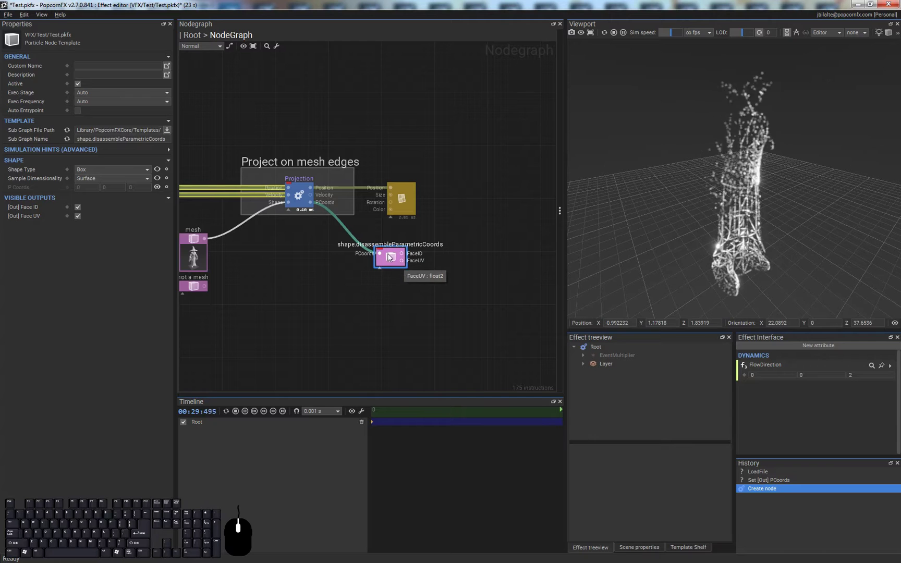
{"action": "left_click", "coordinate": [93, 169]}
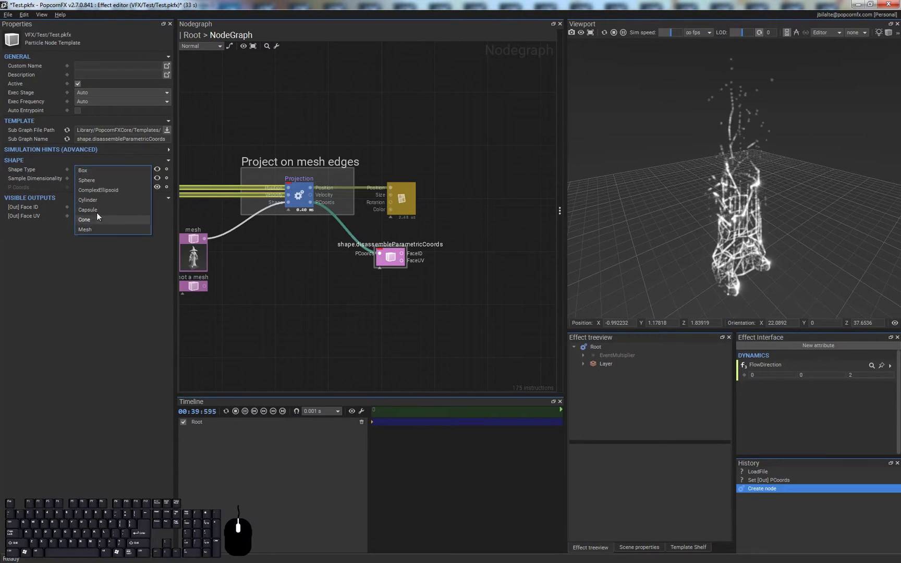
{"action": "left_click", "coordinate": [90, 229]}
{"action": "left_click", "coordinate": [424, 318]}
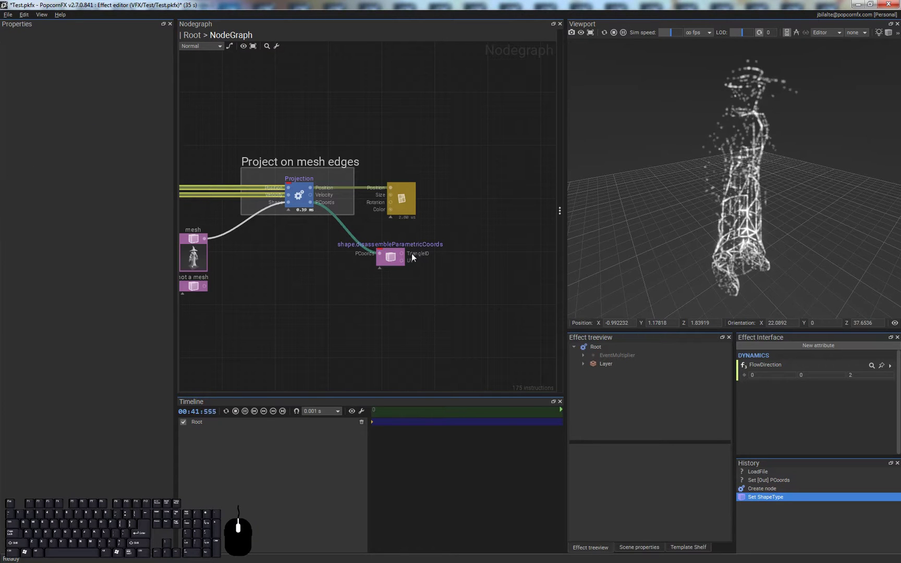
{"action": "mouse_move", "coordinate": [402, 263]}
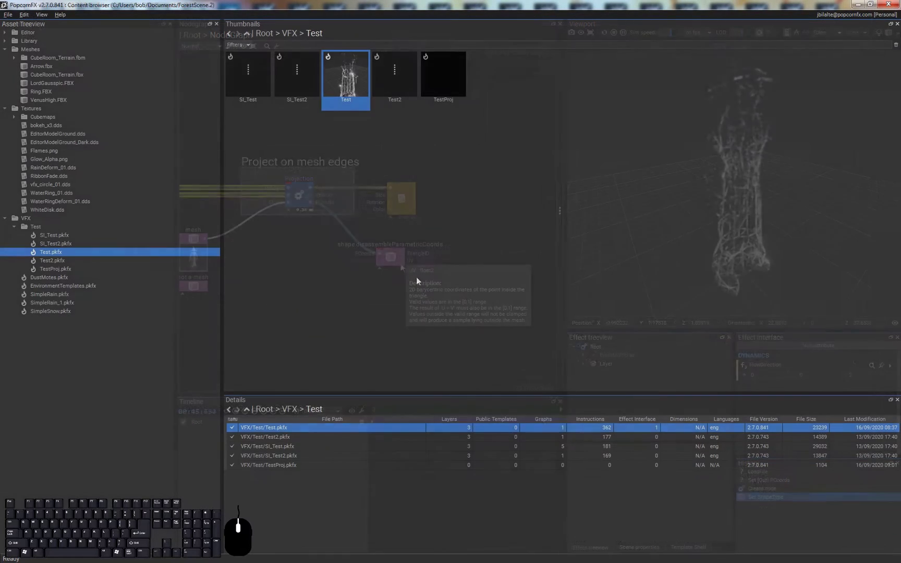
Step: Close the PopcornFX 2.7.0 project and, back in TestProj's ProjectPCoordOnEdge subgraph, insert a Split Vector 3D node on the PCoords link
{"action": "left_click", "coordinate": [889, 4]}
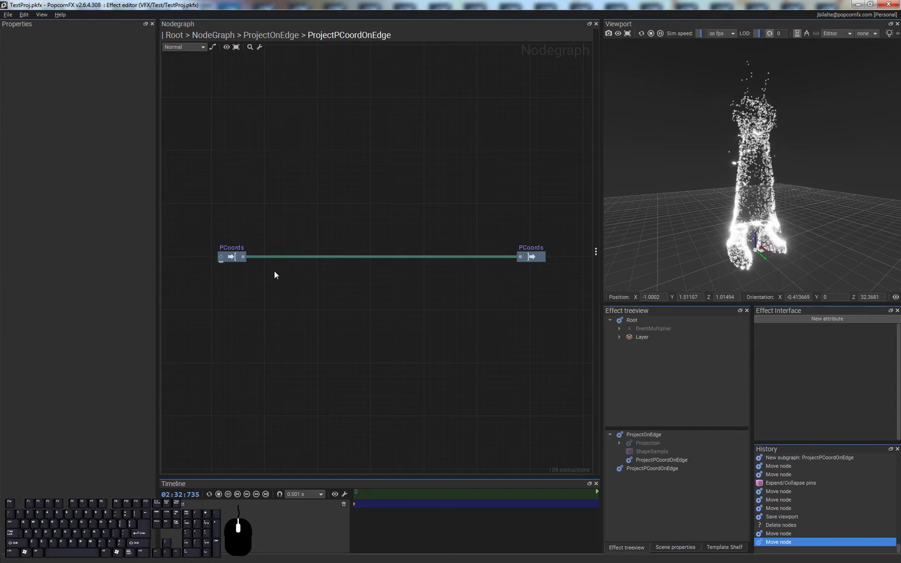
{"action": "key", "text": "ctrl+space"}
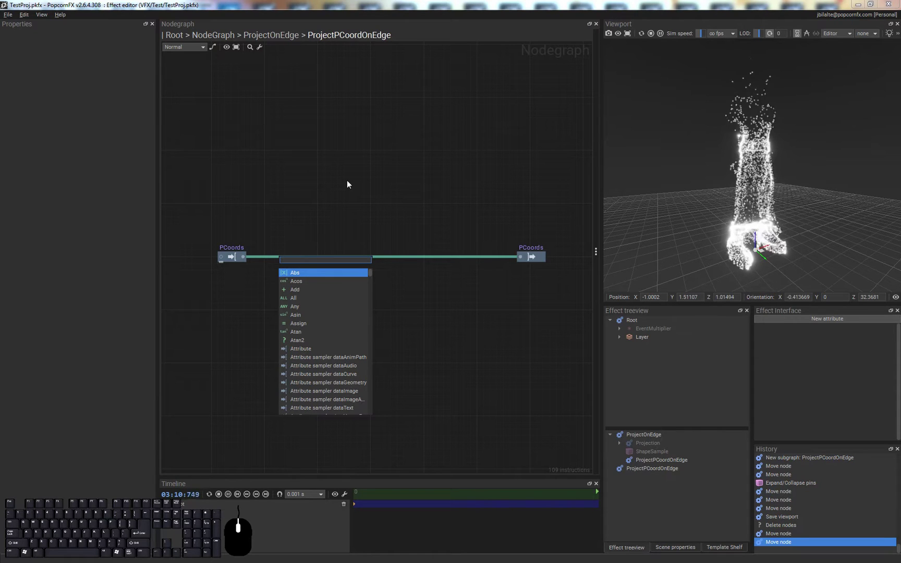
{"action": "type", "text": "3d"}
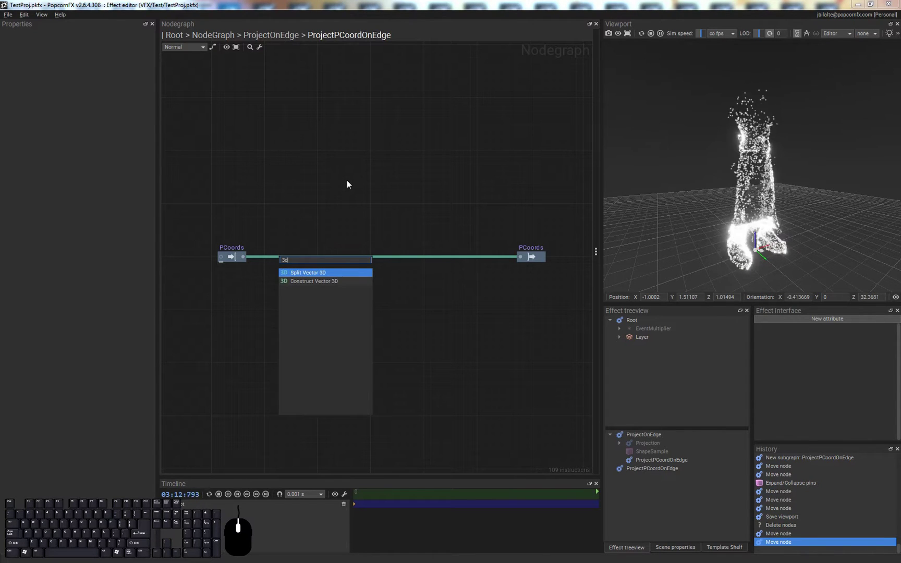
{"action": "key", "text": "Down"}
{"action": "key", "text": "Up"}
{"action": "key", "text": "Return"}
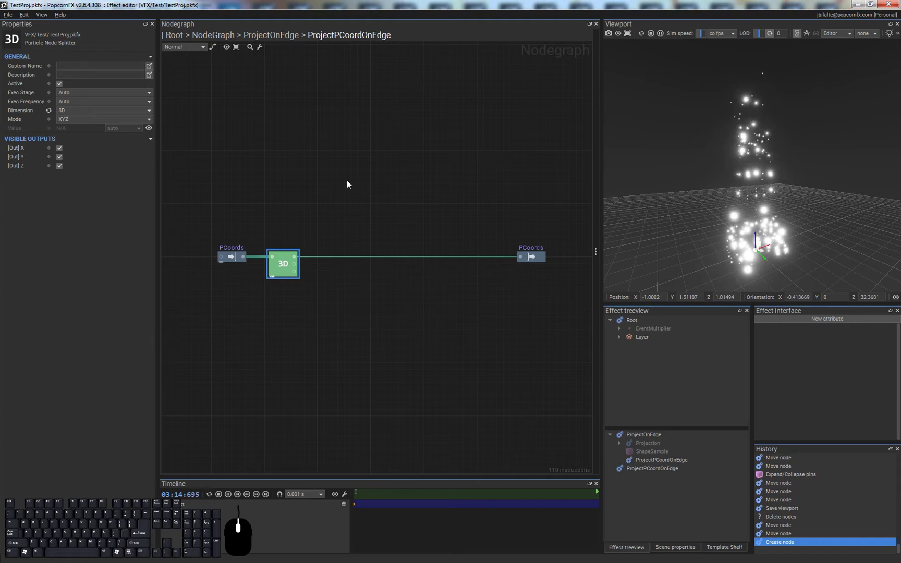
{"action": "left_click_drag", "start_coordinate": [286, 263], "coordinate": [466, 265]}
{"action": "left_click", "coordinate": [381, 320]}
{"action": "left_click", "coordinate": [324, 277]}
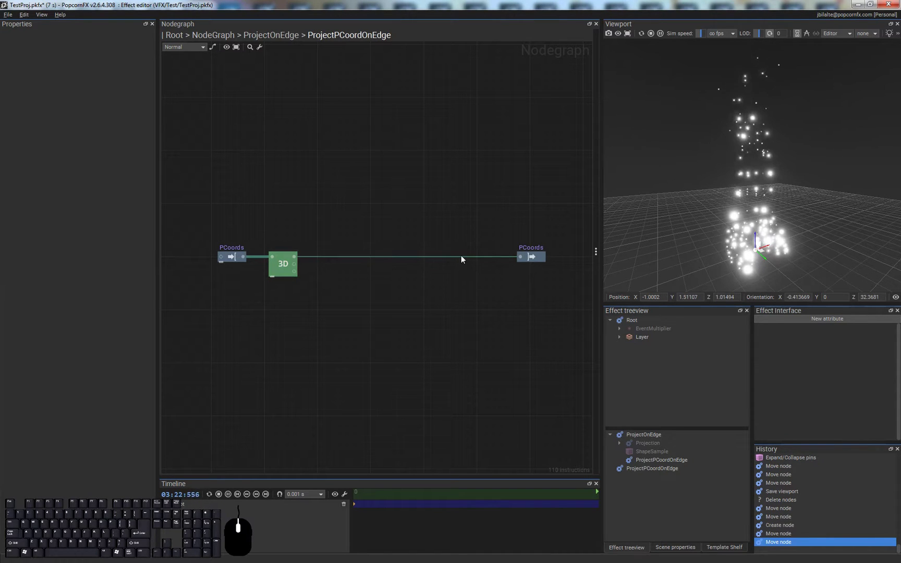
Step: Insert a Construct Vector 3D node on the link between the Split Vector 3D node and the PCoords output
{"action": "right_click", "coordinate": [453, 257]}
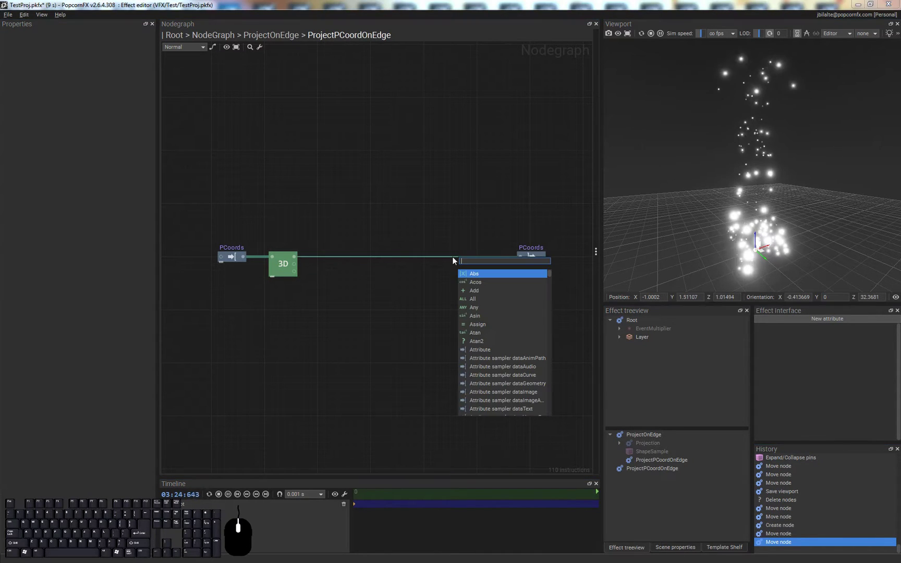
{"action": "type", "text": "3d"}
{"action": "key", "text": "Down"}
{"action": "key", "text": "Return"}
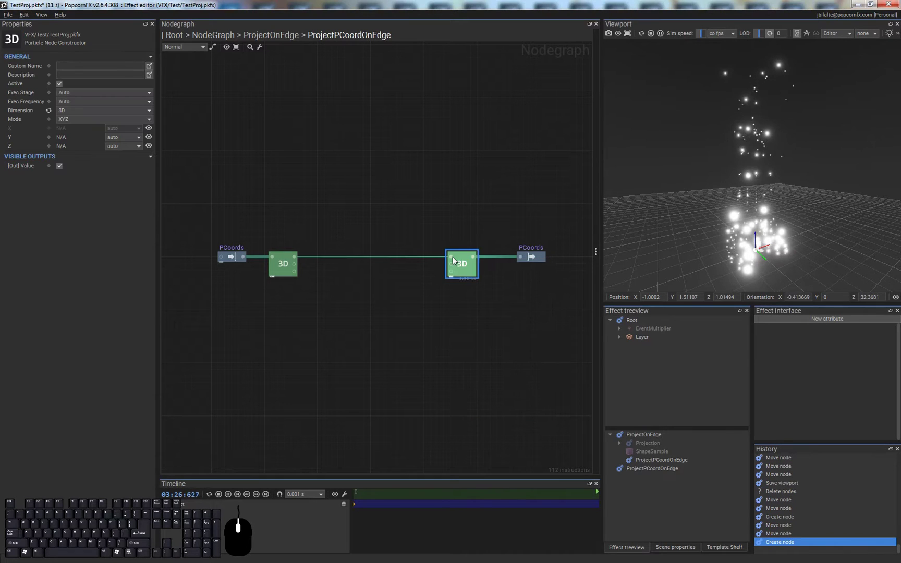
{"action": "left_click", "coordinate": [496, 316]}
Step: Move the Construct Vector 3D node closer to the PCoords output and link the splitter's Y and Z outputs to its matching inputs
{"action": "left_click_drag", "start_coordinate": [461, 272], "coordinate": [472, 272]}
{"action": "mouse_move", "coordinate": [296, 263]}
{"action": "left_mouse_down"}
{"action": "mouse_move", "coordinate": [463, 263]}
{"action": "mouse_move", "coordinate": [292, 274]}
{"action": "left_mouse_up"}
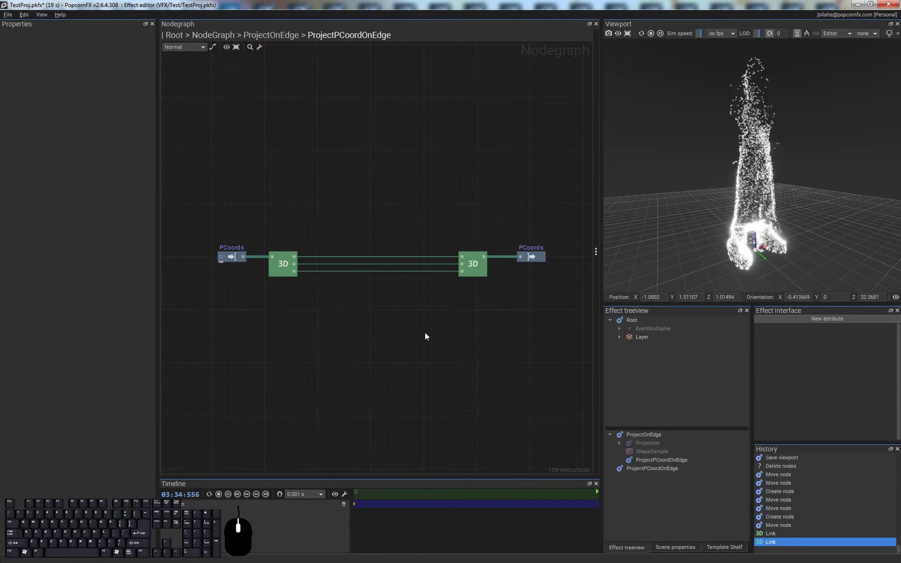
{"action": "left_click", "coordinate": [295, 267]}
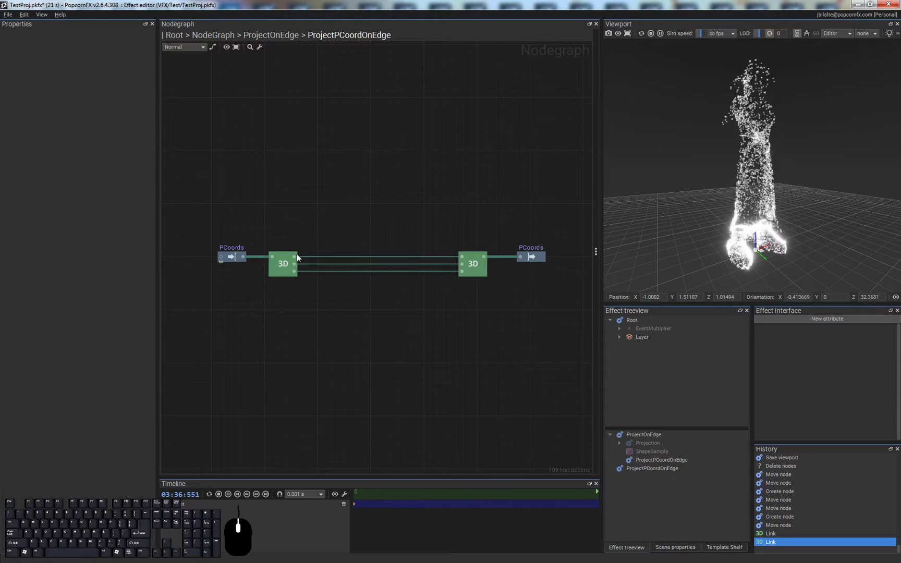
Step: Add a passthrough on the link from the splitter's X output, rename it Triangle ID, and shift it slightly along the link
{"action": "key", "text": "ctrl+space"}
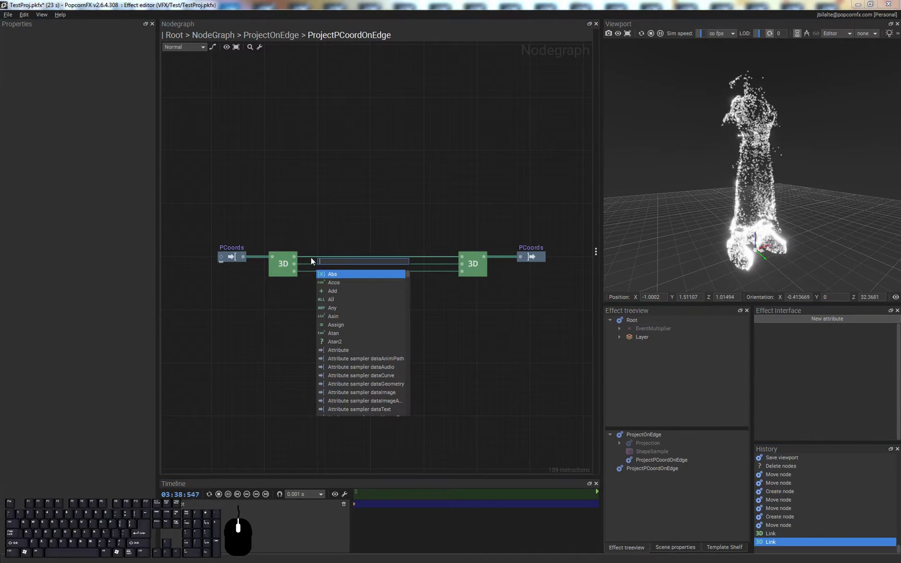
{"action": "left_click", "coordinate": [311, 258]}
{"action": "left_click", "coordinate": [312, 259]}
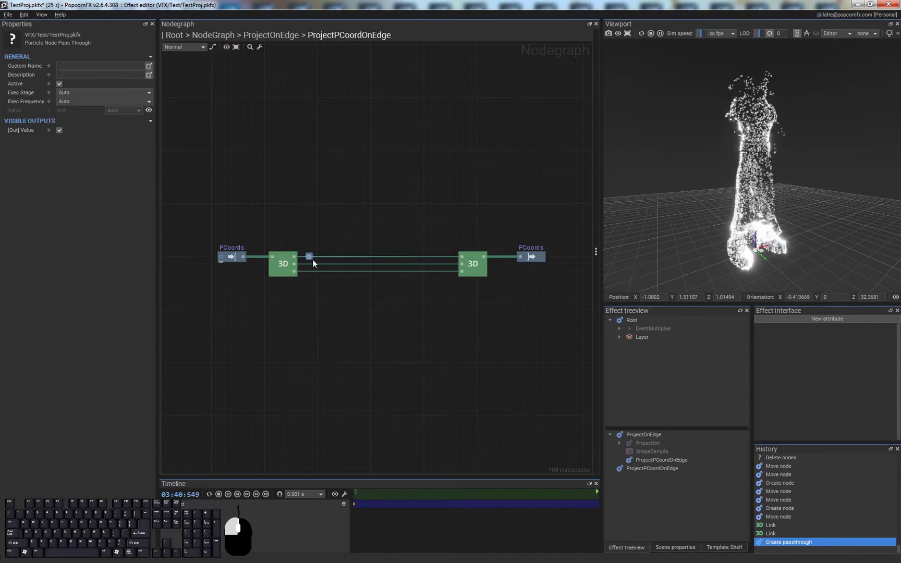
{"action": "key", "text": "F2"}
{"action": "type", "text": "Triangle ID"}
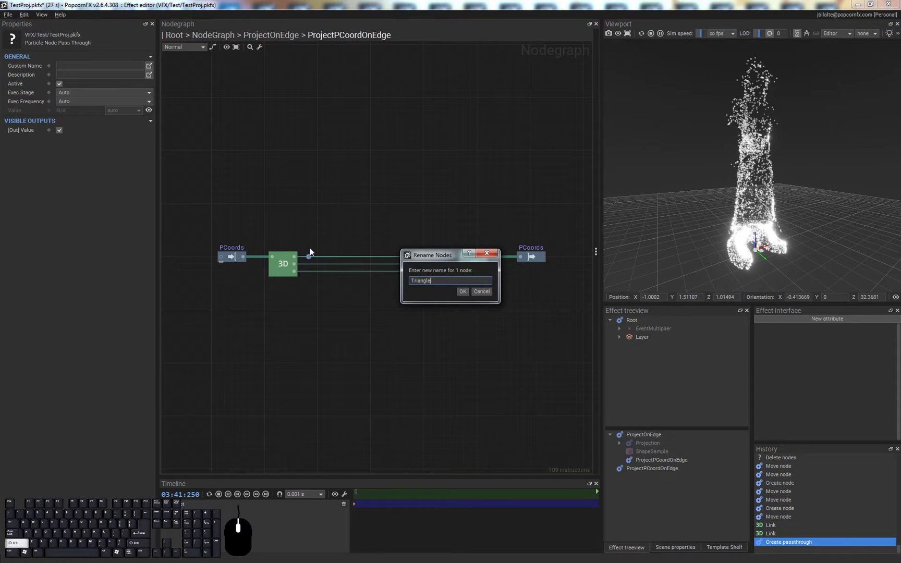
{"action": "key", "text": "Return"}
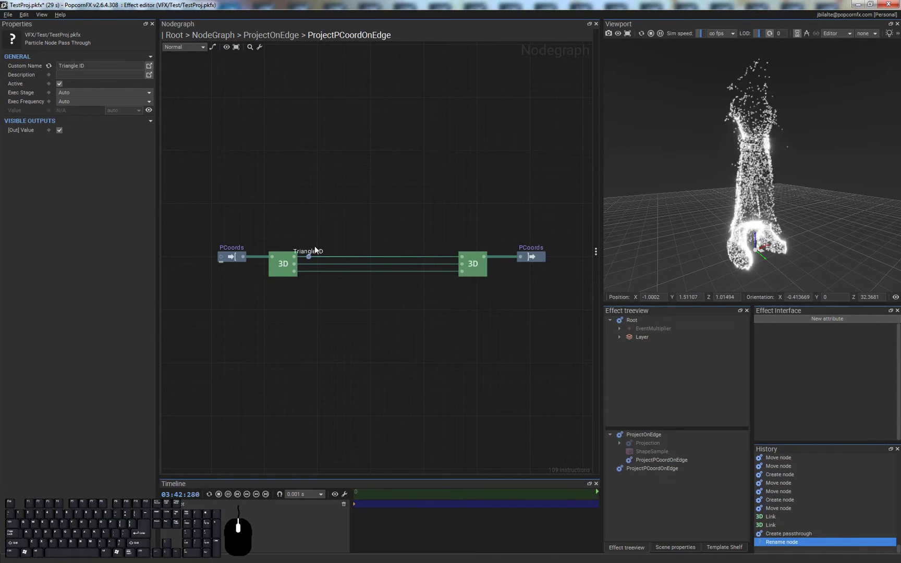
{"action": "left_click_drag", "start_coordinate": [309, 257], "coordinate": [319, 256]}
{"action": "left_click", "coordinate": [322, 264]}
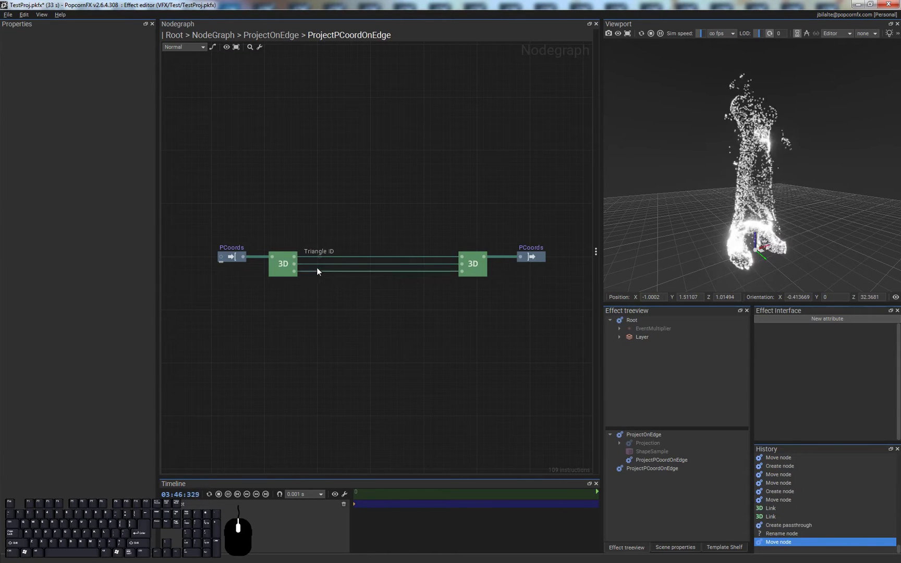
Step: Add passthroughs on the splitter's Y and Z links, aligned under Triangle ID, and name the Y one Bary U
{"action": "left_click", "coordinate": [320, 264], "text": "alt+shift"}
{"action": "left_click", "coordinate": [320, 271], "text": "alt+shift"}
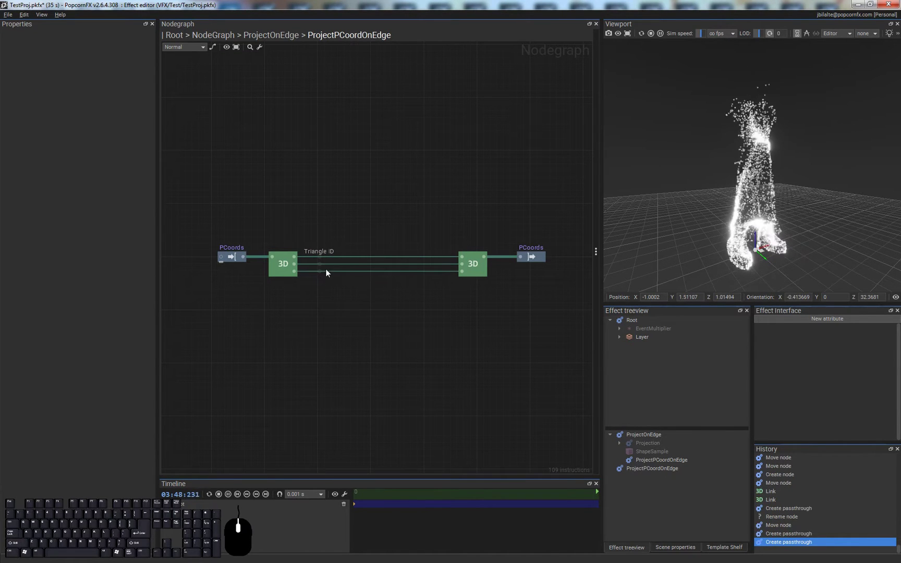
{"action": "left_click", "coordinate": [320, 265]}
{"action": "key", "text": "F2"}
{"action": "type", "text": "Bar"}
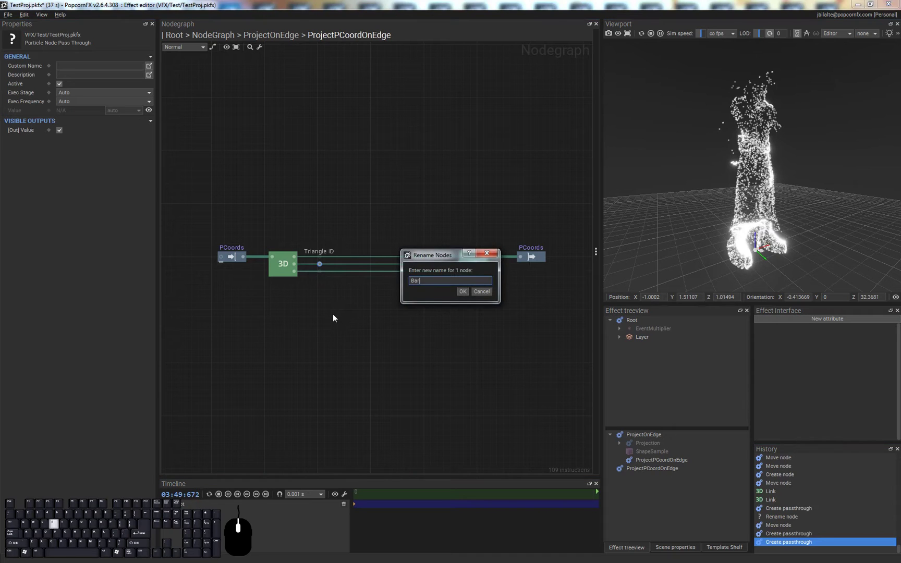
{"action": "type", "text": "y U"}
{"action": "key", "text": "Return"}
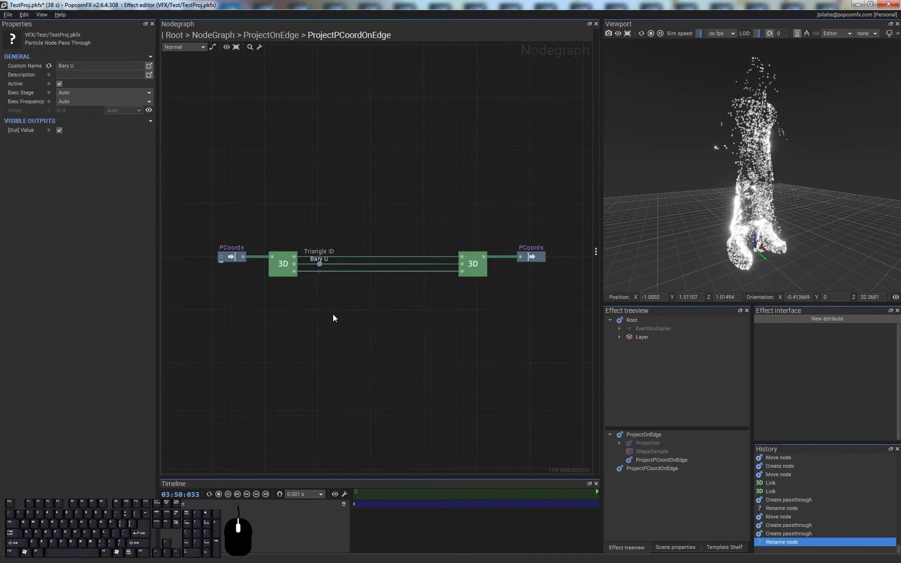
Step: Rename the passthrough on the splitter's Z link as Barycentric V
{"action": "left_click", "coordinate": [320, 271]}
{"action": "key", "text": "F2"}
{"action": "type", "text": "Baru"}
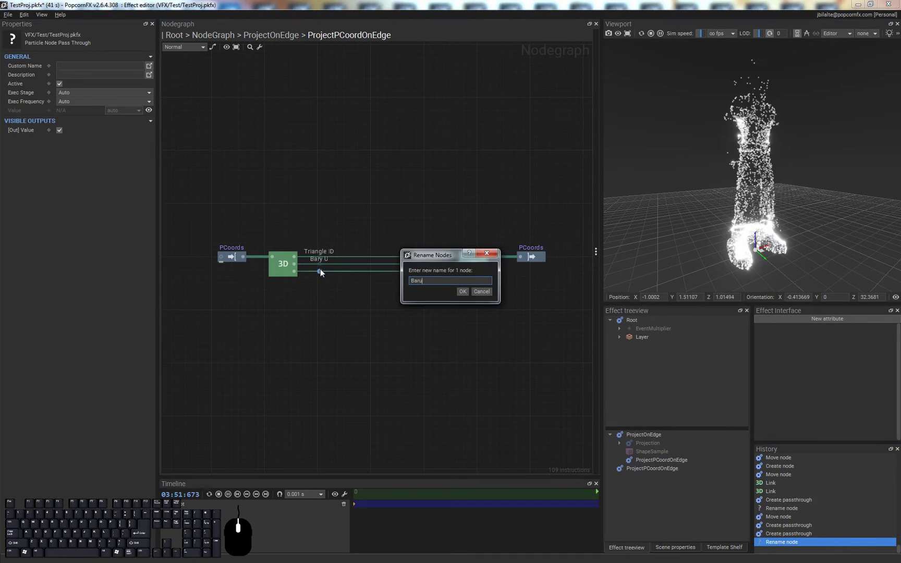
{"action": "key", "text": "BackSpace"}
{"action": "type", "text": "ycentric V"}
{"action": "key", "text": "Return"}
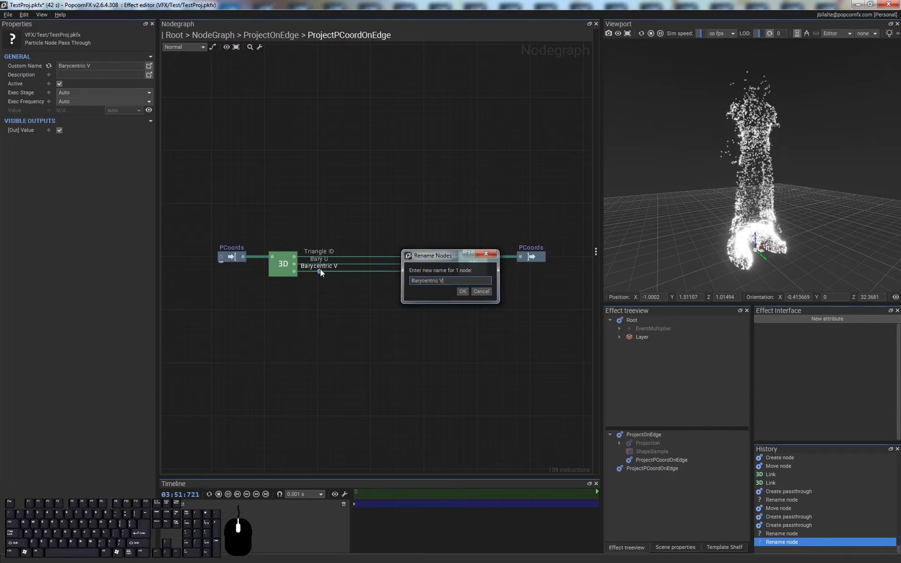
Step: Rename the passthrough on the splitter's Y link as Barycentric U
{"action": "left_click", "coordinate": [319, 266]}
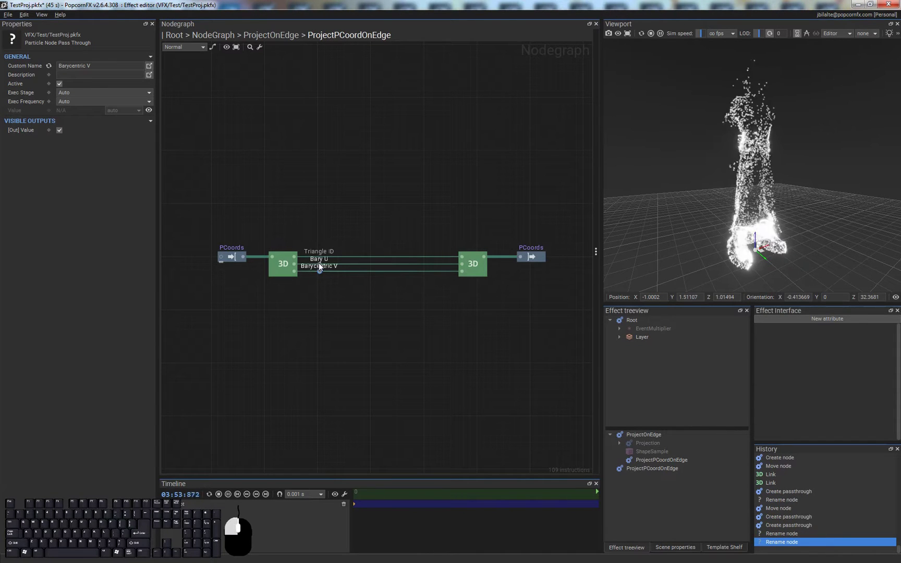
{"action": "left_click", "coordinate": [320, 266]}
{"action": "key", "text": "F2"}
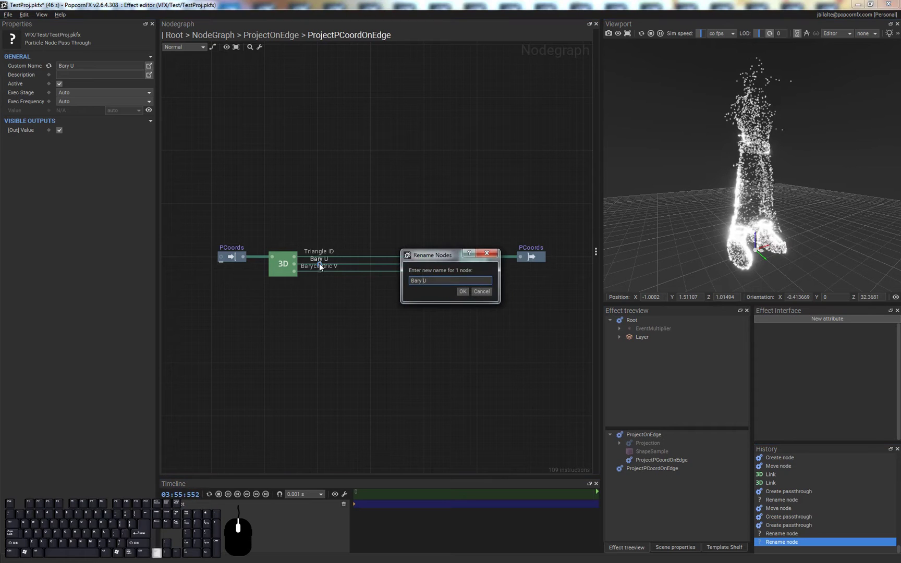
{"action": "key", "text": "Left"}
{"action": "type", "text": "centric"}
{"action": "key", "text": "Return"}
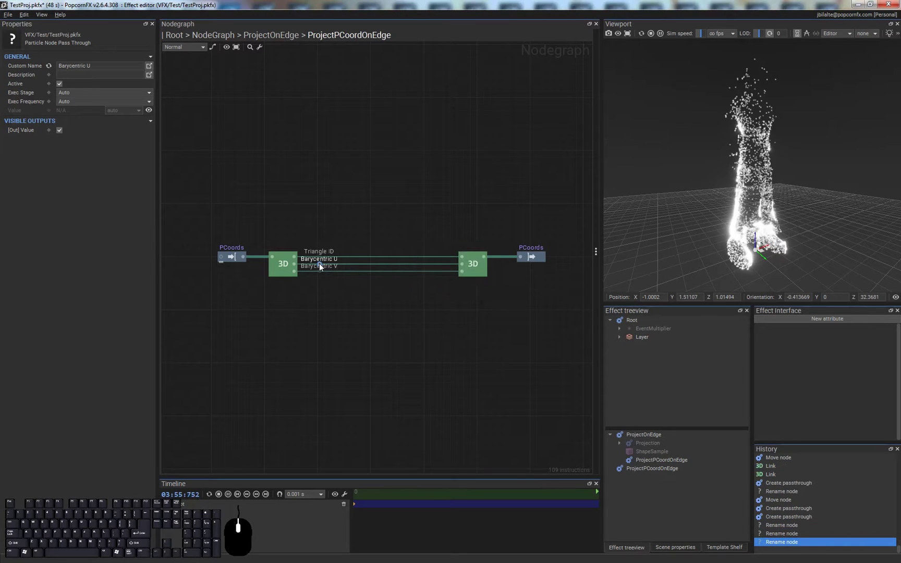
Step: Move the Construct Vector 3D node and the PCoords output together farther from the splitter to make room between them
{"action": "left_click", "coordinate": [382, 326]}
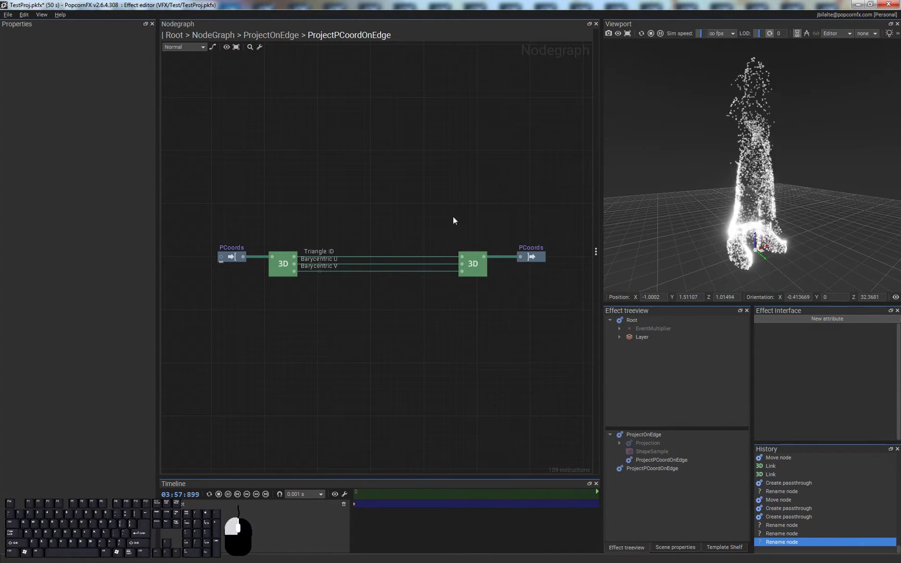
{"action": "left_click_drag", "start_coordinate": [453, 220], "coordinate": [553, 276]}
{"action": "scroll", "coordinate": [417, 270], "scroll_direction": "down", "scroll_amount": 3}
{"action": "left_click_drag", "start_coordinate": [426, 260], "coordinate": [518, 261]}
{"action": "left_click", "coordinate": [413, 311]}
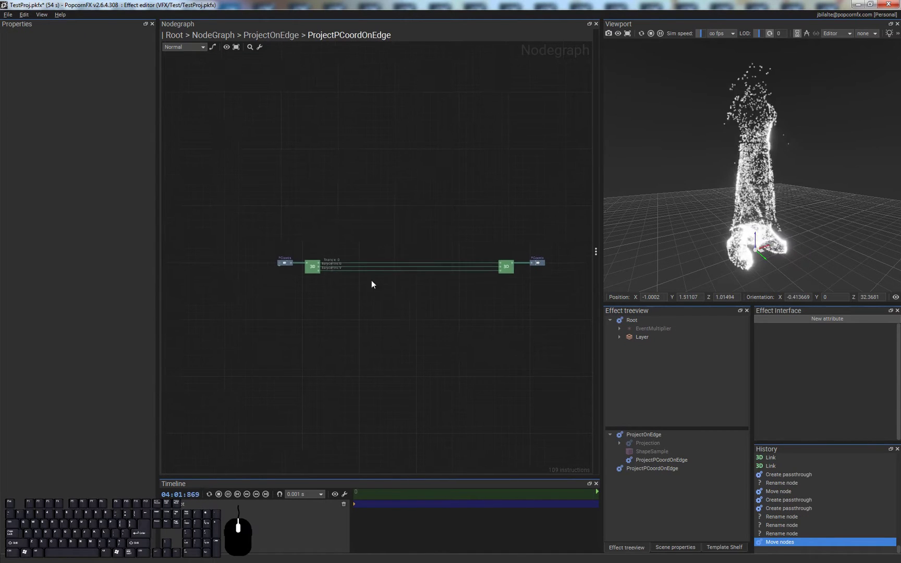
{"action": "scroll", "coordinate": [313, 279], "scroll_direction": "up", "scroll_amount": 3}
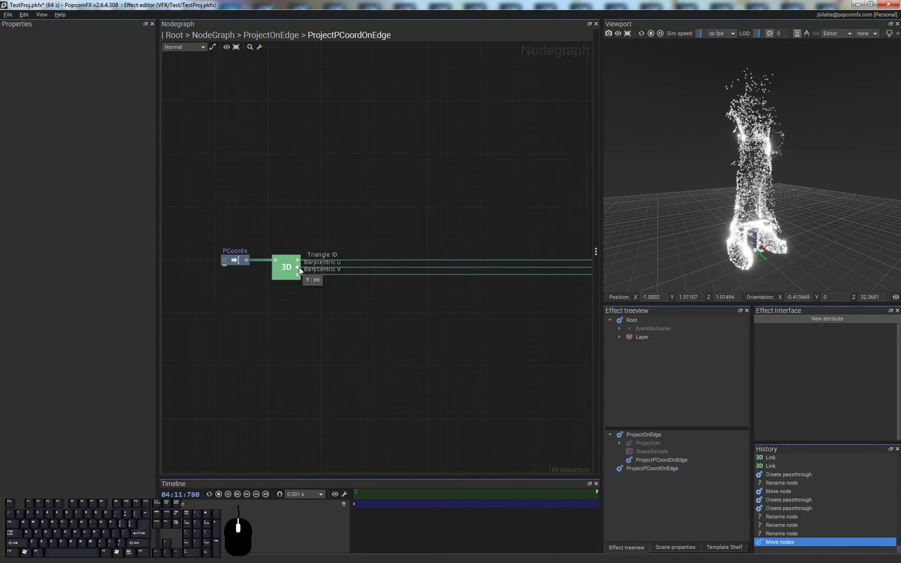
{"action": "left_click", "coordinate": [371, 306]}
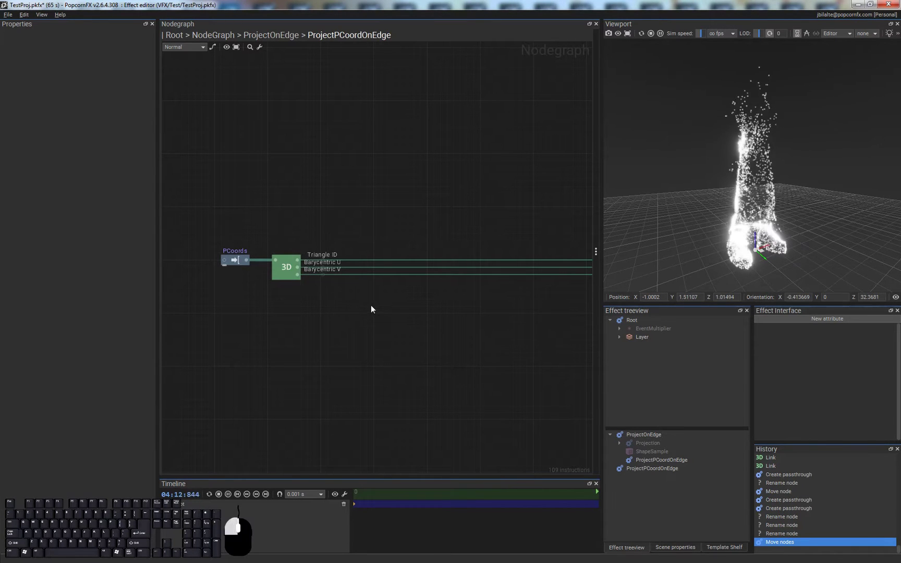
{"action": "left_click", "coordinate": [349, 268], "text": "alt+shift"}
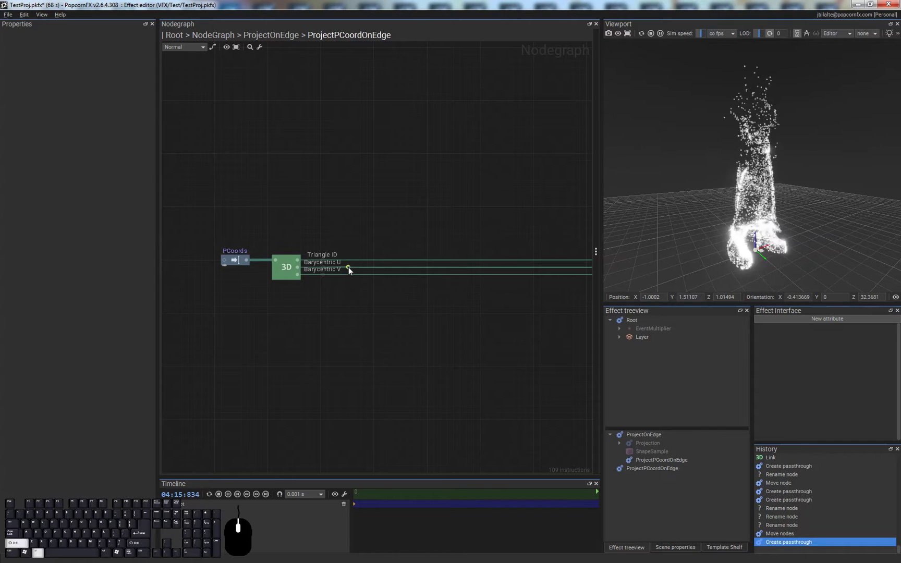
{"action": "key", "text": "Delete"}
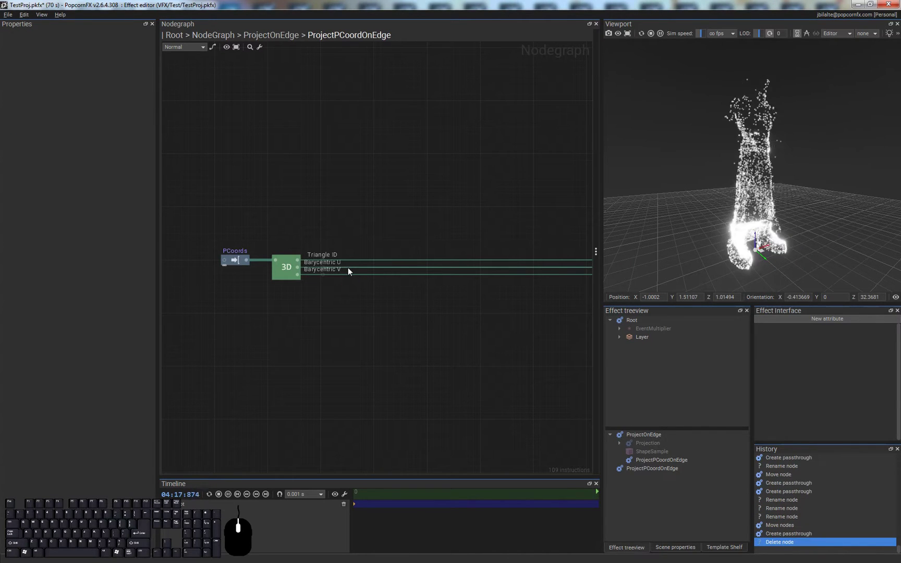
{"action": "key", "text": "space"}
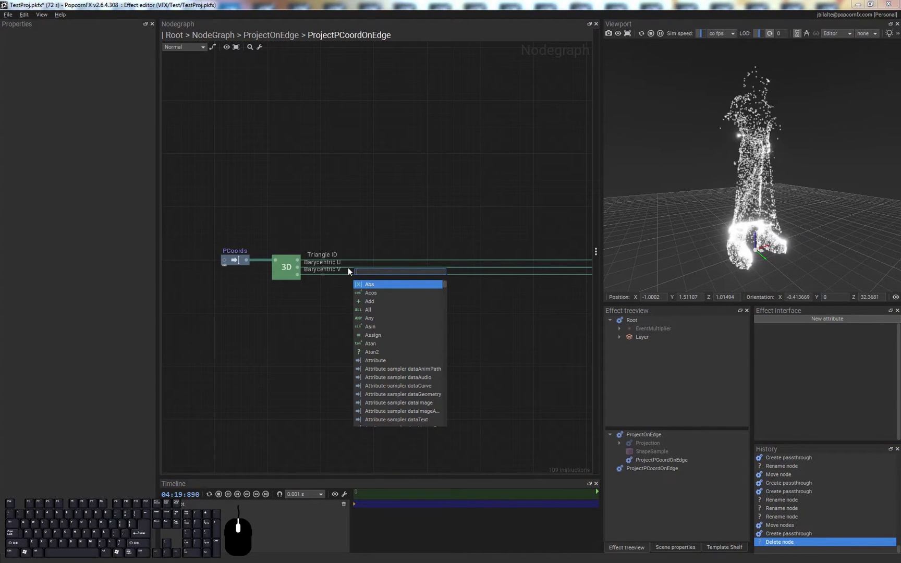
{"action": "key", "text": "Escape"}
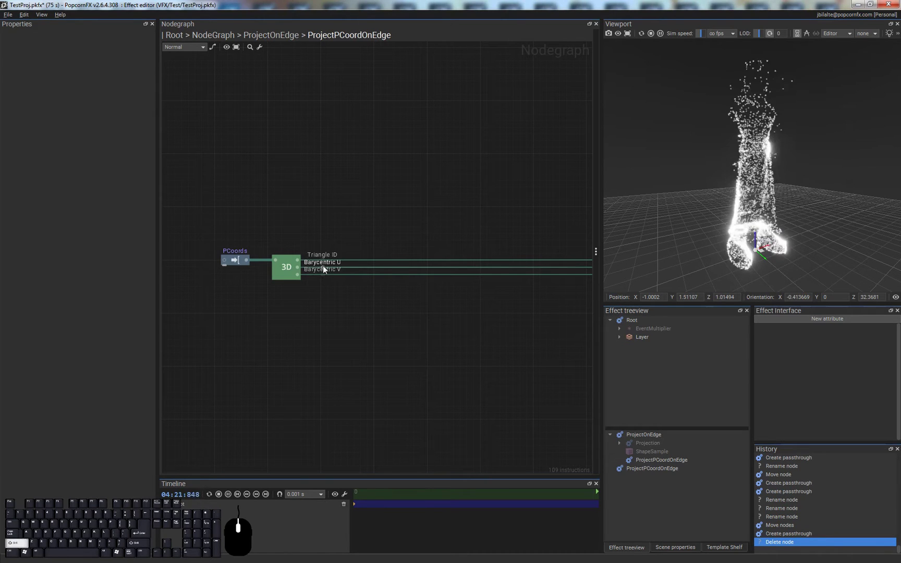
Step: Create a Construct Vector 2D node from the Barycentric U passthrough and link Barycentric V to its second input
{"action": "left_click", "coordinate": [323, 268], "text": "alt+shift"}
{"action": "left_click_drag", "start_coordinate": [323, 267], "coordinate": [358, 288]}
{"action": "type", "text": "cons"}
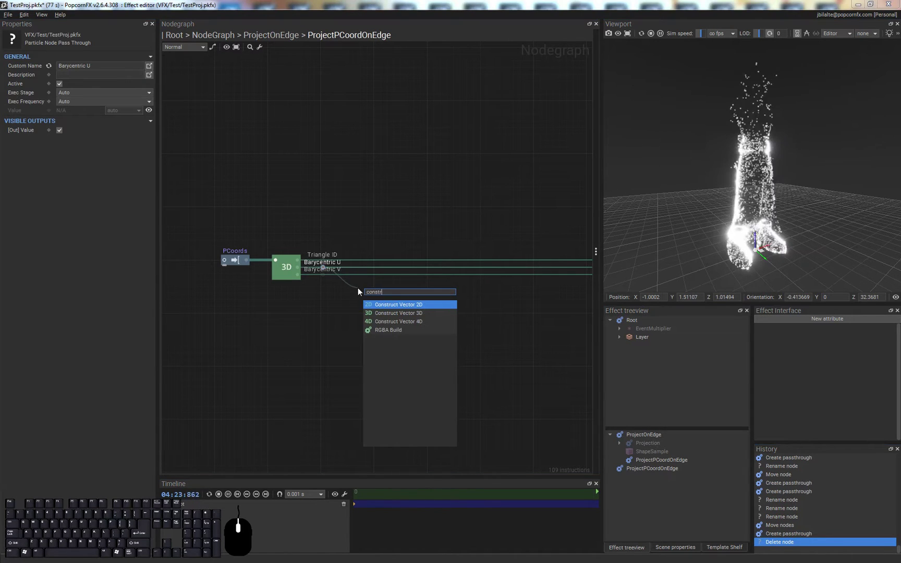
{"action": "type", "text": "tr"}
{"action": "key", "text": "Return"}
{"action": "left_click", "coordinate": [330, 297]}
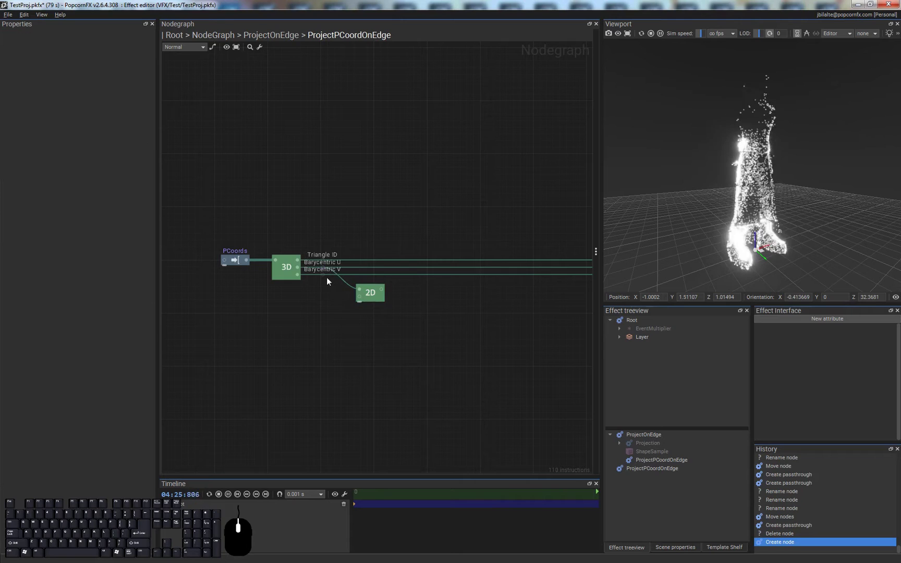
{"action": "left_click_drag", "start_coordinate": [322, 275], "coordinate": [359, 296]}
{"action": "left_click", "coordinate": [364, 313]}
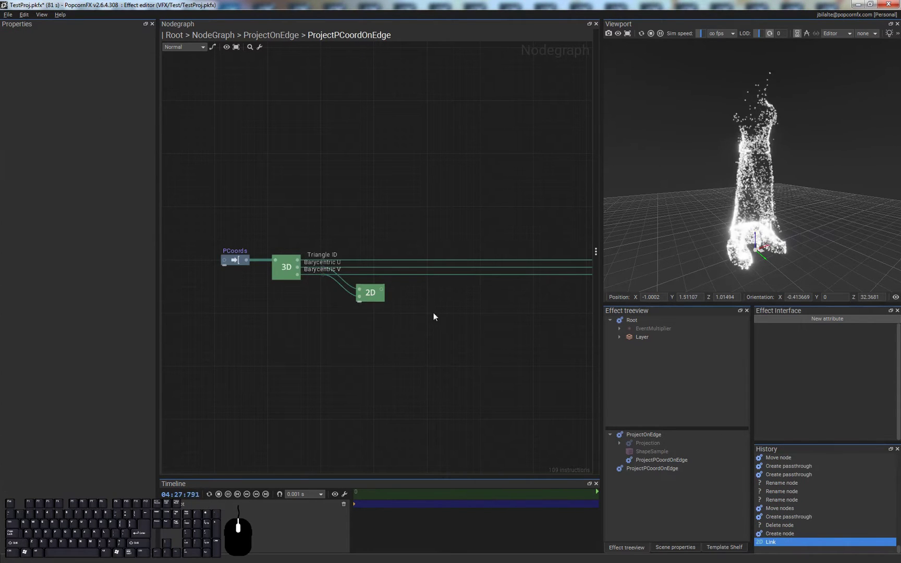
Step: Reposition the Construct Vector 2D node slightly and append an asFloat node to its output
{"action": "middle_click_drag", "start_coordinate": [394, 287], "coordinate": [346, 285]}
{"action": "left_click_drag", "start_coordinate": [332, 300], "coordinate": [346, 286]}
{"action": "type", "text": "asfl"}
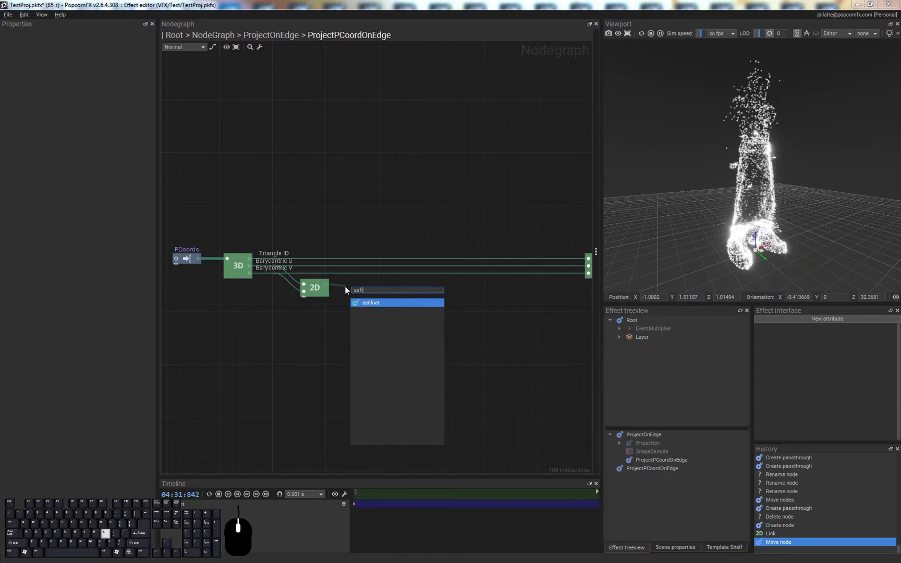
{"action": "key", "text": "Return"}
{"action": "left_click", "coordinate": [411, 309]}
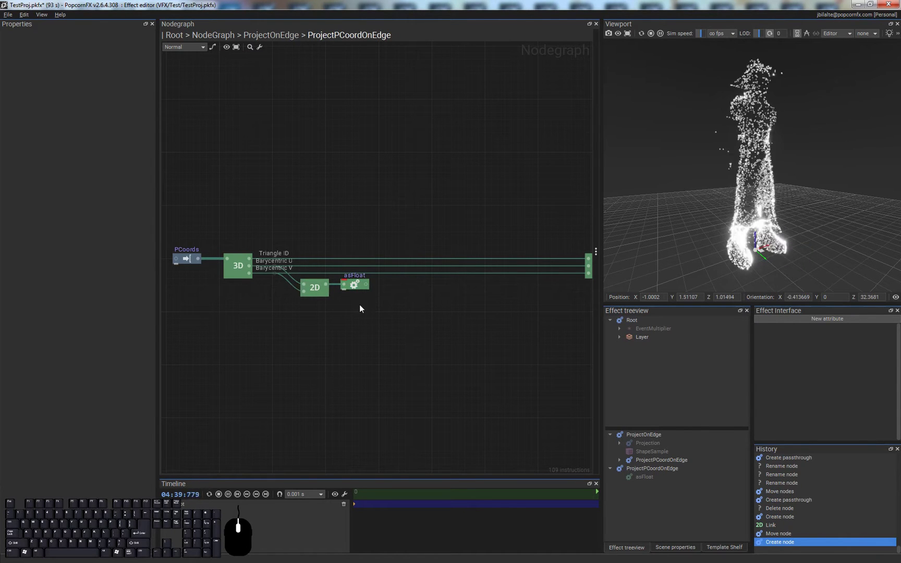
Step: Add an asInt template node fed by the asFloat node's output
{"action": "left_click_drag", "start_coordinate": [367, 285], "coordinate": [486, 285]}
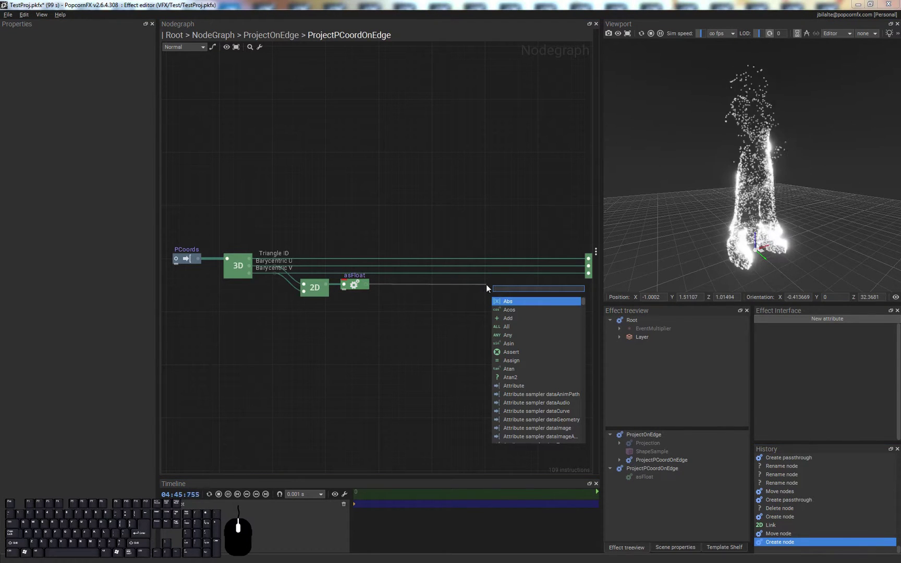
{"action": "type", "text": "as"}
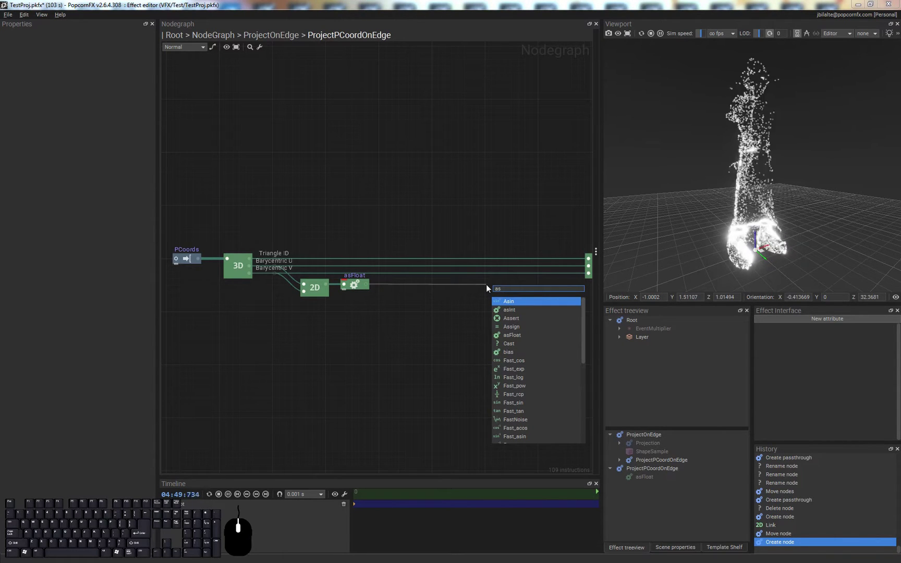
{"action": "key", "text": "Down"}
{"action": "key", "text": "Return"}
{"action": "left_click", "coordinate": [504, 316]}
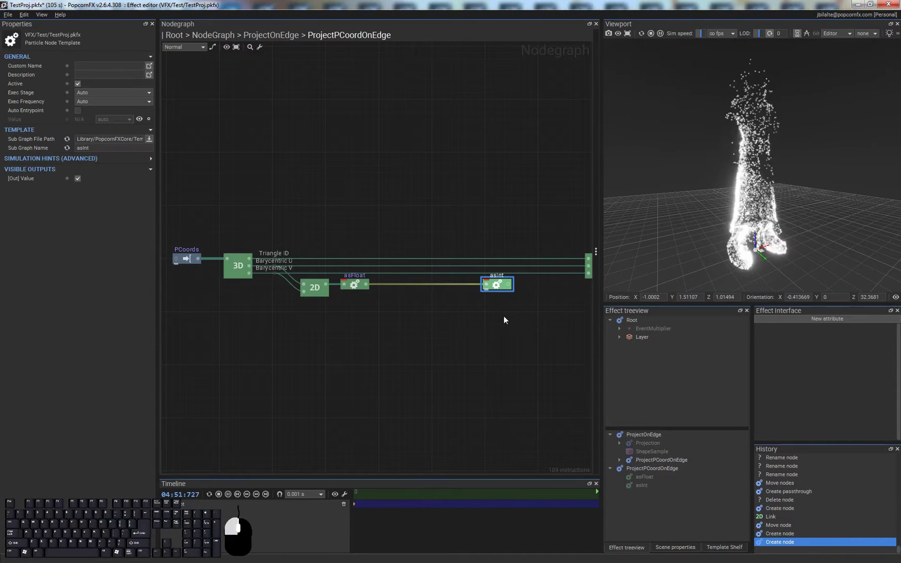
Step: Add a 2D splitter after asInt and connect its outputs to the barycentric inputs of the final 3D node
{"action": "left_click_drag", "start_coordinate": [510, 286], "coordinate": [531, 286]}
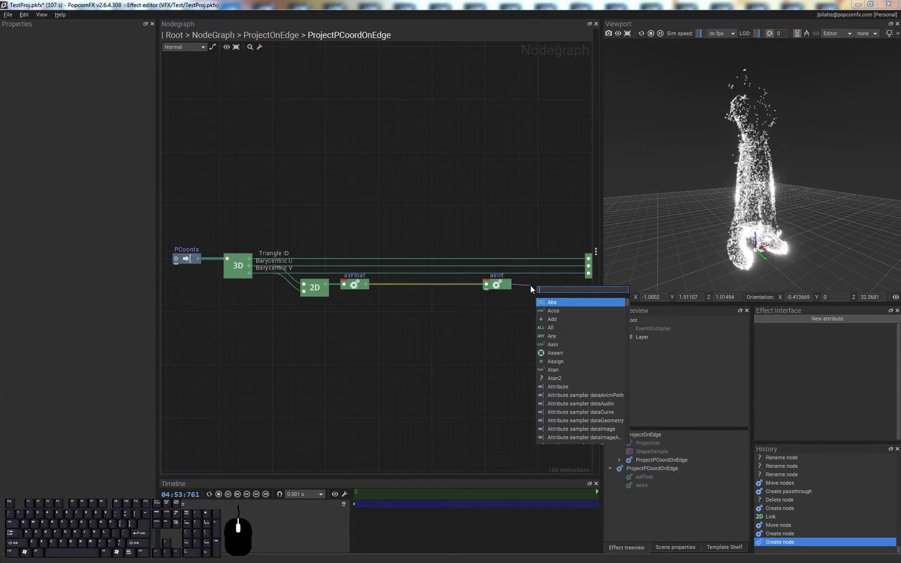
{"action": "type", "text": "split"}
{"action": "key", "text": "Return"}
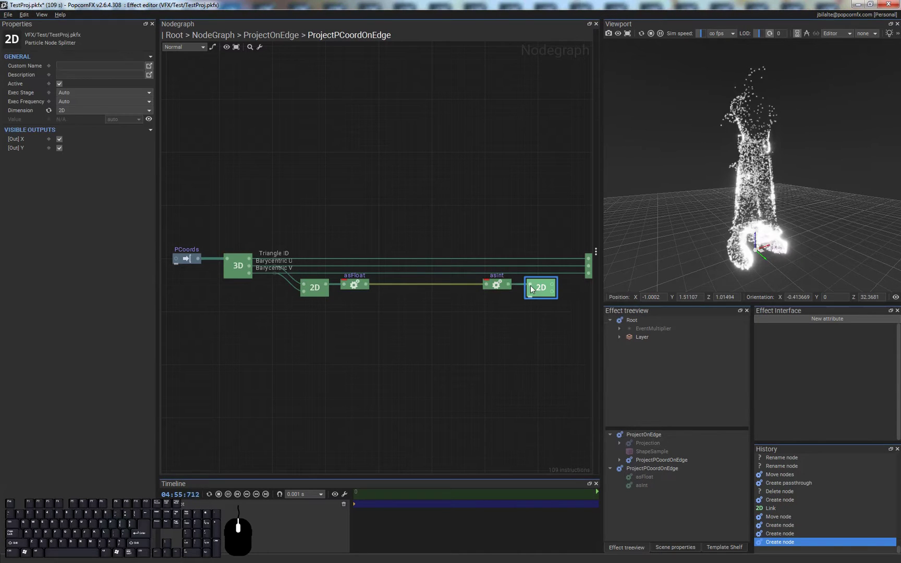
{"action": "left_click_drag", "start_coordinate": [553, 285], "coordinate": [313, 267]}
{"action": "left_click", "coordinate": [554, 356]}
{"action": "left_click", "coordinate": [459, 309]}
{"action": "middle_click_drag", "start_coordinate": [405, 321], "coordinate": [321, 356]}
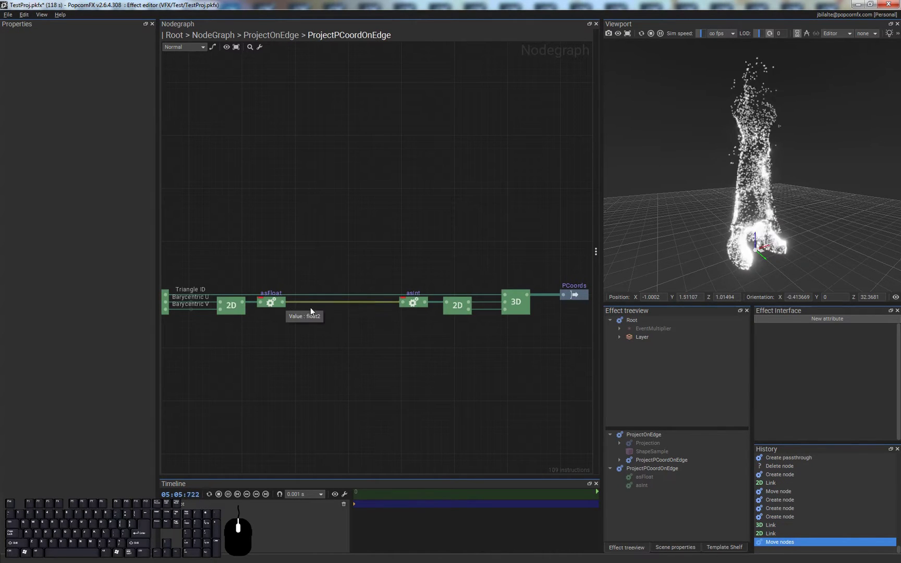
Step: Move the asInt and 2D splitter nodes closer to the final 3D node
{"action": "middle_click_drag", "start_coordinate": [420, 349], "coordinate": [389, 345]}
{"action": "left_click_drag", "start_coordinate": [370, 259], "coordinate": [448, 305]}
{"action": "left_click", "coordinate": [407, 354]}
{"action": "scroll", "coordinate": [392, 340], "scroll_direction": "down", "scroll_amount": 4}
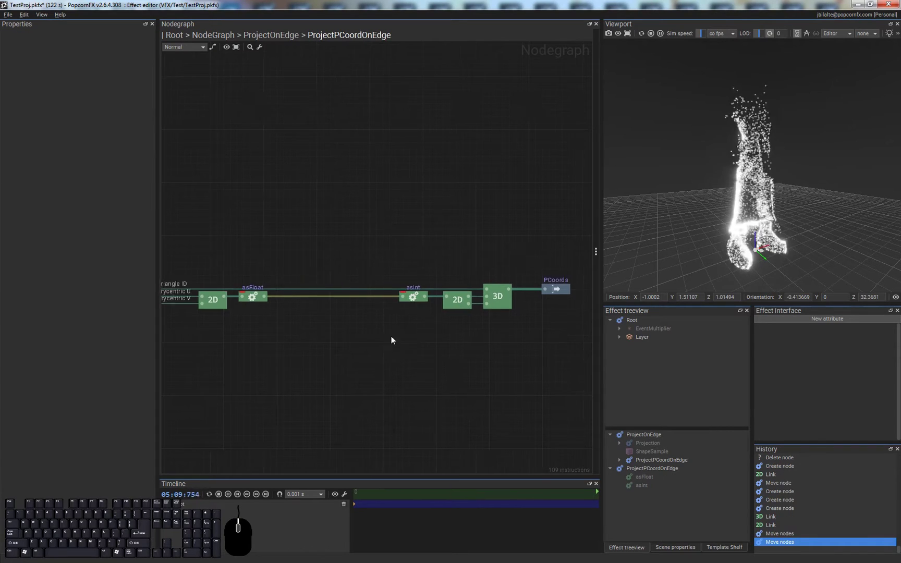
{"action": "scroll", "coordinate": [413, 308], "scroll_direction": "up", "scroll_amount": 2}
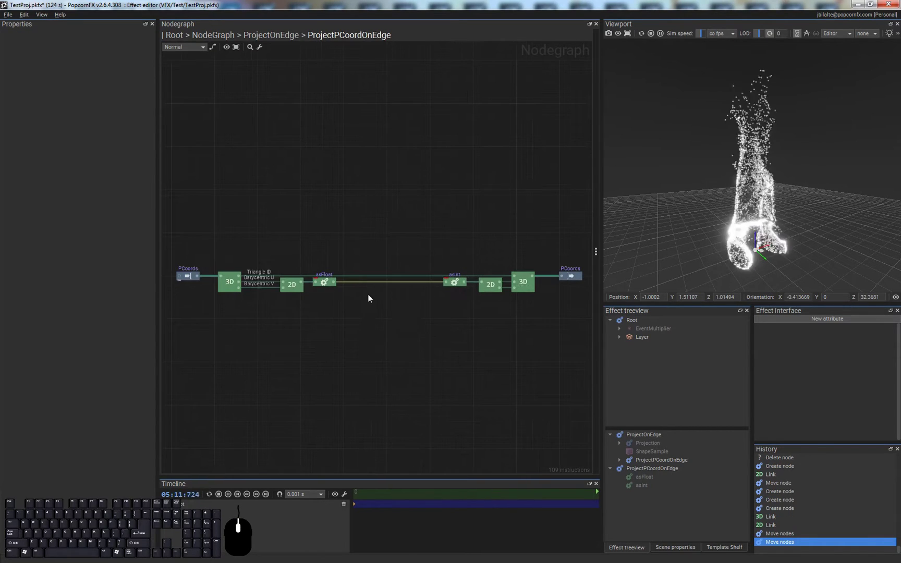
Step: Route the asFloat-to-asInt link below the other nodes through two pass-through points, and save the effect
{"action": "left_click_drag", "start_coordinate": [361, 282], "coordinate": [420, 331]}
{"action": "left_click", "coordinate": [420, 331], "text": "alt+shift"}
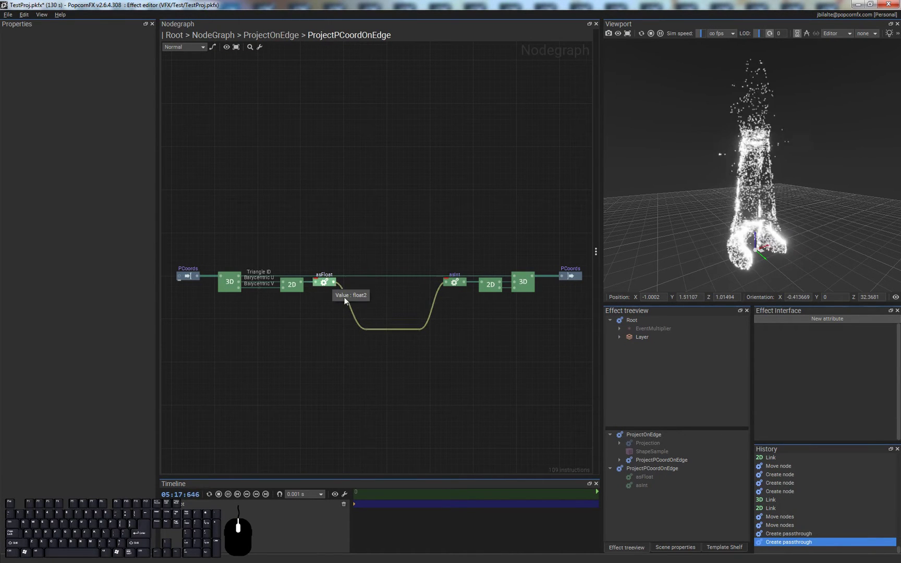
{"action": "left_click", "coordinate": [366, 330]}
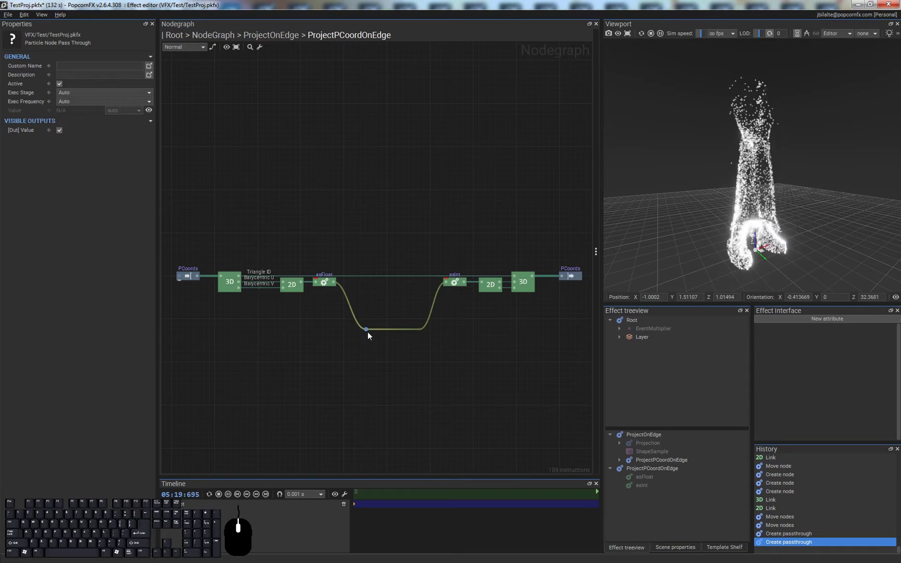
{"action": "left_click", "coordinate": [360, 331]}
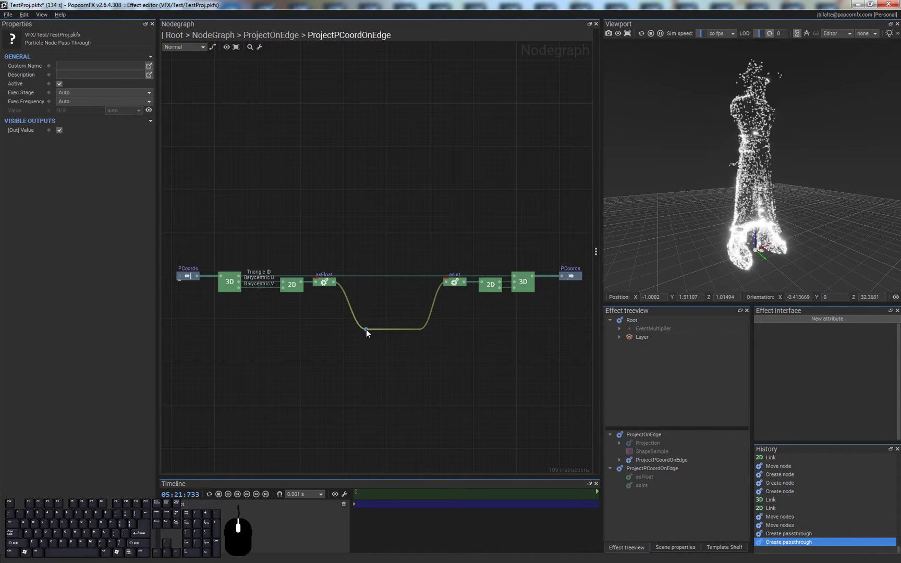
{"action": "left_click_drag", "start_coordinate": [366, 330], "coordinate": [362, 328]}
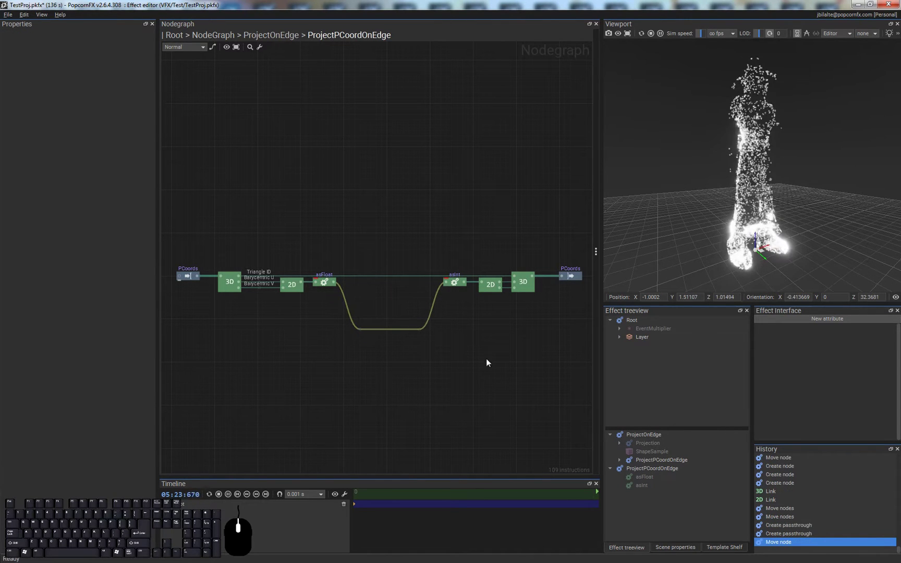
{"action": "key", "text": "ctrl+s"}
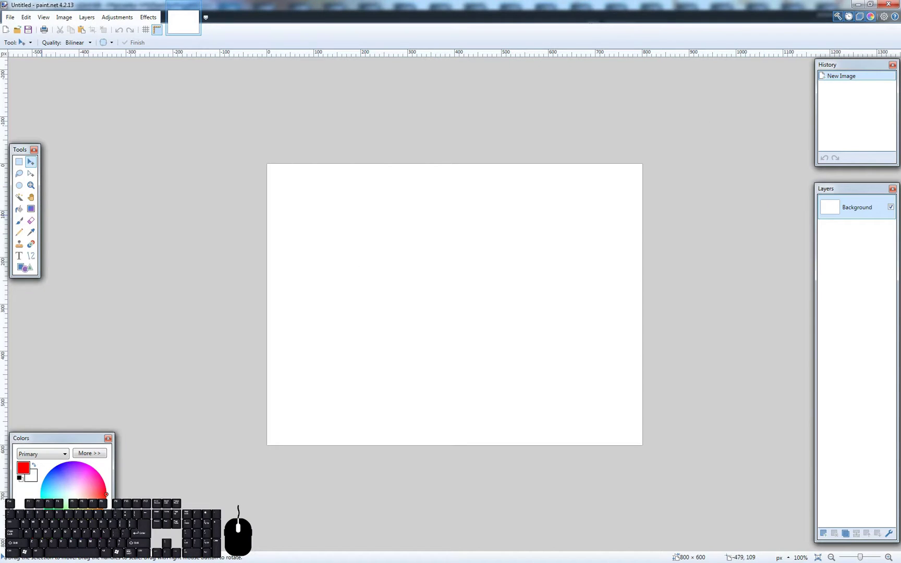
Step: Switch to paint.net and draw two crossing straight black axes, about 500 pixels tall and about 656 pixels wide
{"action": "left_click", "coordinate": [19, 222]}
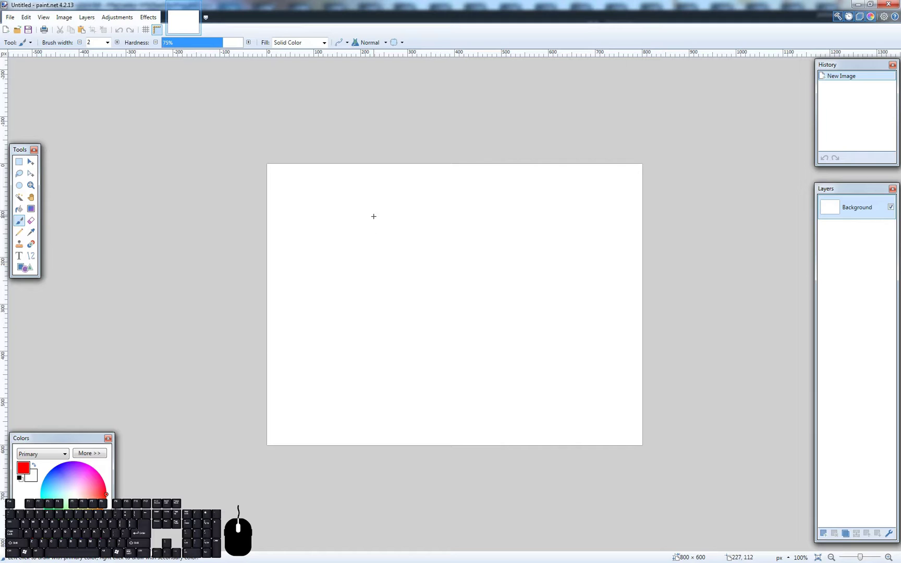
{"action": "left_click", "coordinate": [19, 478]}
{"action": "left_click_drag", "start_coordinate": [393, 197], "coordinate": [404, 391], "text": "shift"}
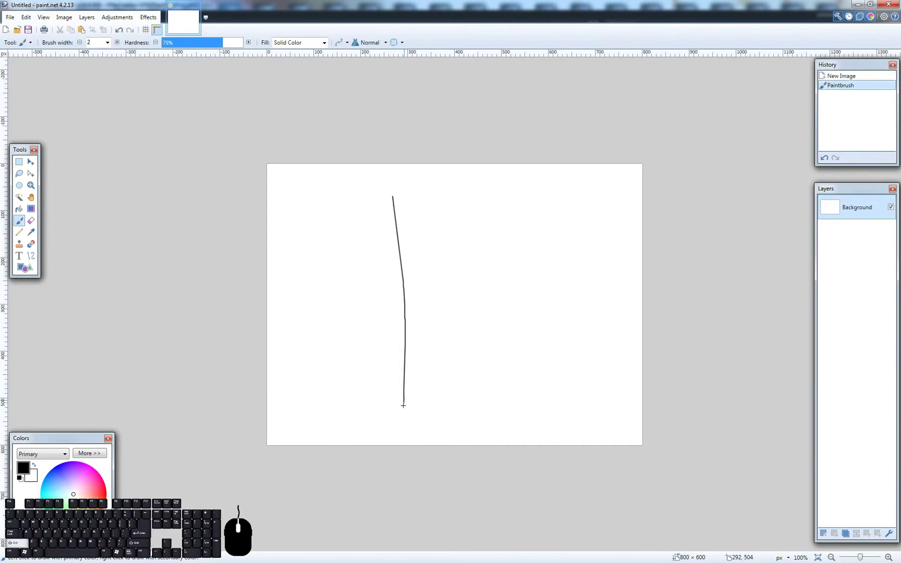
{"action": "key", "text": "ctrl+z"}
{"action": "left_click", "coordinate": [30, 256]}
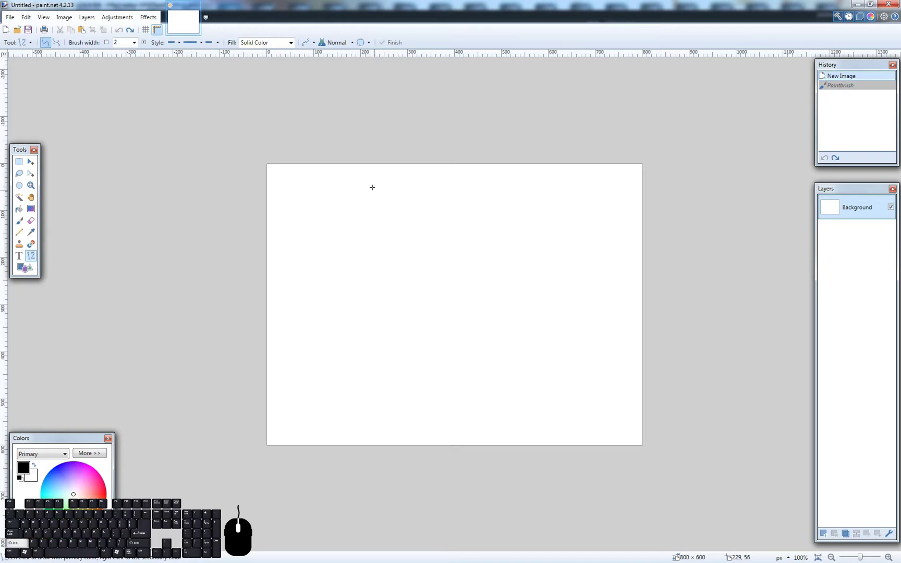
{"action": "mouse_move", "coordinate": [374, 186]}
{"action": "left_mouse_down", "text": "shift"}
{"action": "mouse_move", "coordinate": [383, 406]}
{"action": "mouse_move", "coordinate": [374, 420]}
{"action": "left_mouse_up", "text": "shift"}
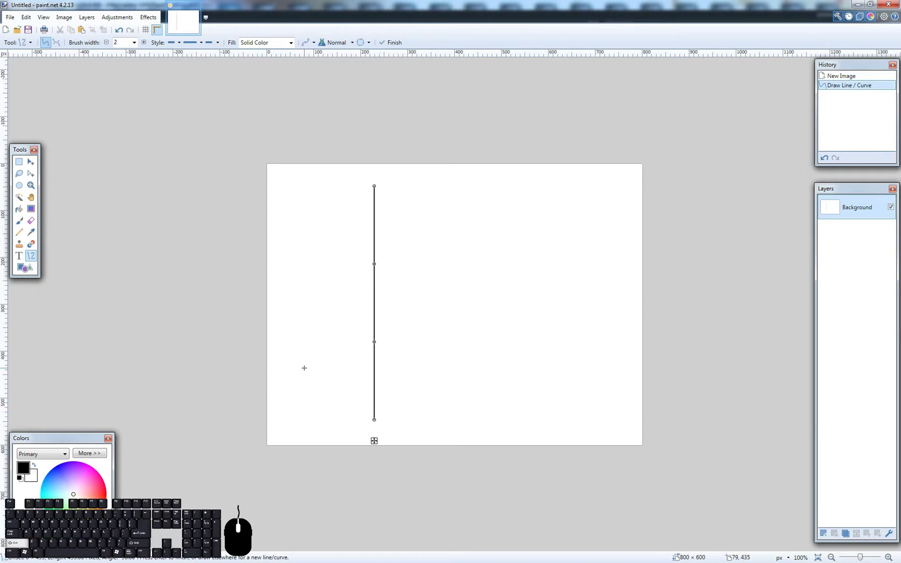
{"action": "left_click_drag", "start_coordinate": [304, 369], "coordinate": [612, 368], "text": "shift"}
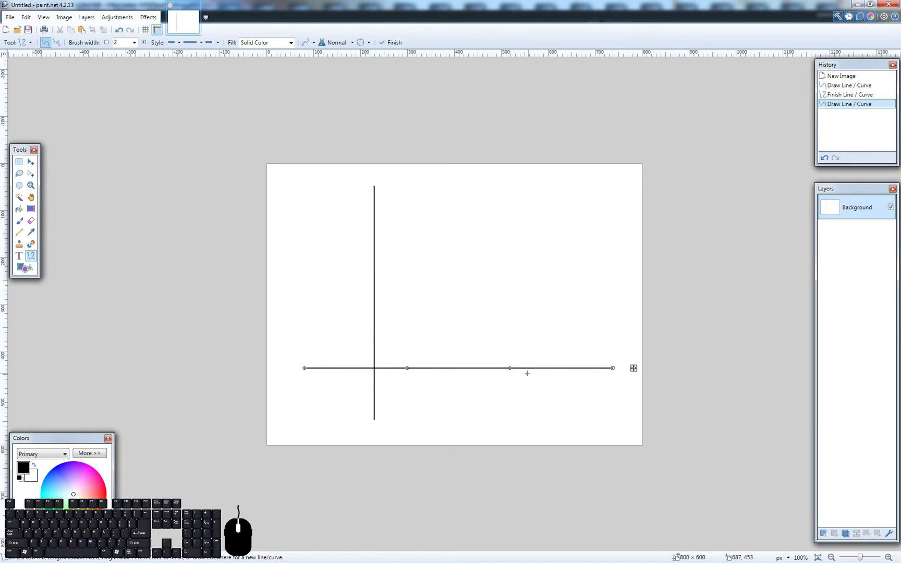
Step: Paint the axis labels by hand: 0 at the origin, a tick marked 1 on each axis, and arrowheads labelled U (horizontal) and V (vertical)
{"action": "left_click", "coordinate": [19, 221]}
{"action": "mouse_move", "coordinate": [350, 387]}
{"action": "left_mouse_down"}
{"action": "mouse_move", "coordinate": [368, 386]}
{"action": "mouse_move", "coordinate": [353, 390]}
{"action": "left_mouse_up"}
{"action": "mouse_move", "coordinate": [369, 254]}
{"action": "left_mouse_down"}
{"action": "mouse_move", "coordinate": [379, 253]}
{"action": "mouse_move", "coordinate": [348, 248]}
{"action": "mouse_move", "coordinate": [348, 261]}
{"action": "left_mouse_up"}
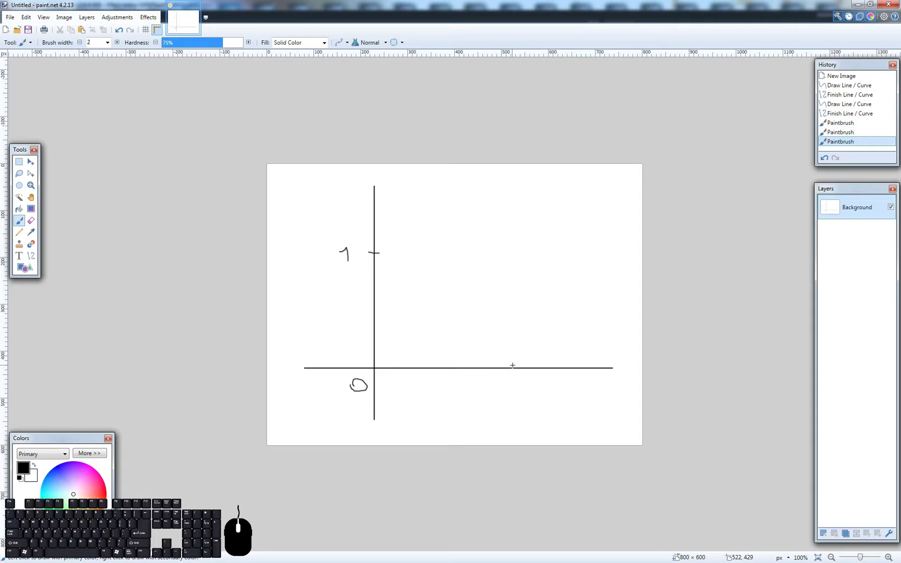
{"action": "left_click_drag", "start_coordinate": [493, 367], "coordinate": [495, 393]}
{"action": "mouse_move", "coordinate": [611, 379]}
{"action": "left_mouse_down"}
{"action": "mouse_move", "coordinate": [613, 391]}
{"action": "mouse_move", "coordinate": [614, 372]}
{"action": "left_mouse_up"}
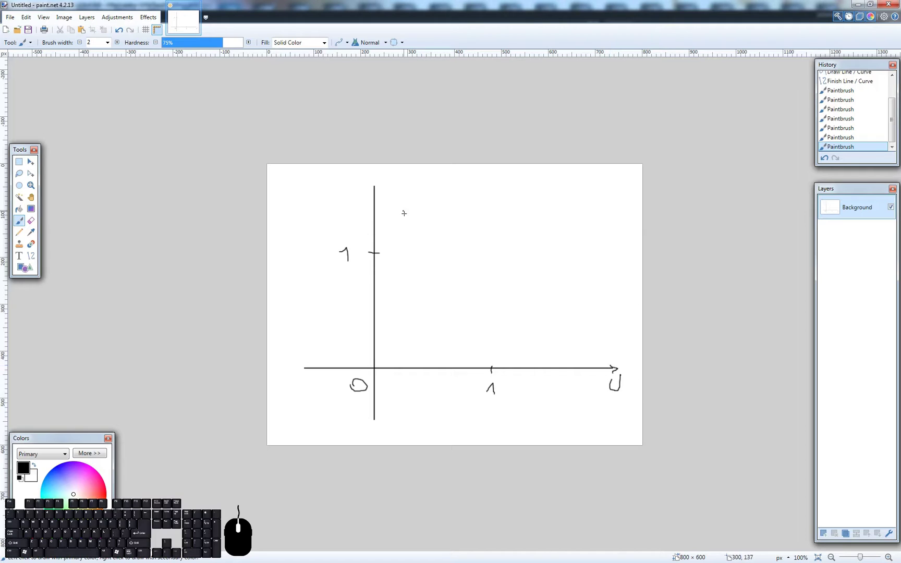
{"action": "mouse_move", "coordinate": [375, 188]}
{"action": "left_mouse_down"}
{"action": "mouse_move", "coordinate": [369, 194]}
{"action": "mouse_move", "coordinate": [383, 195]}
{"action": "mouse_move", "coordinate": [342, 198]}
{"action": "mouse_move", "coordinate": [349, 182]}
{"action": "left_mouse_up"}
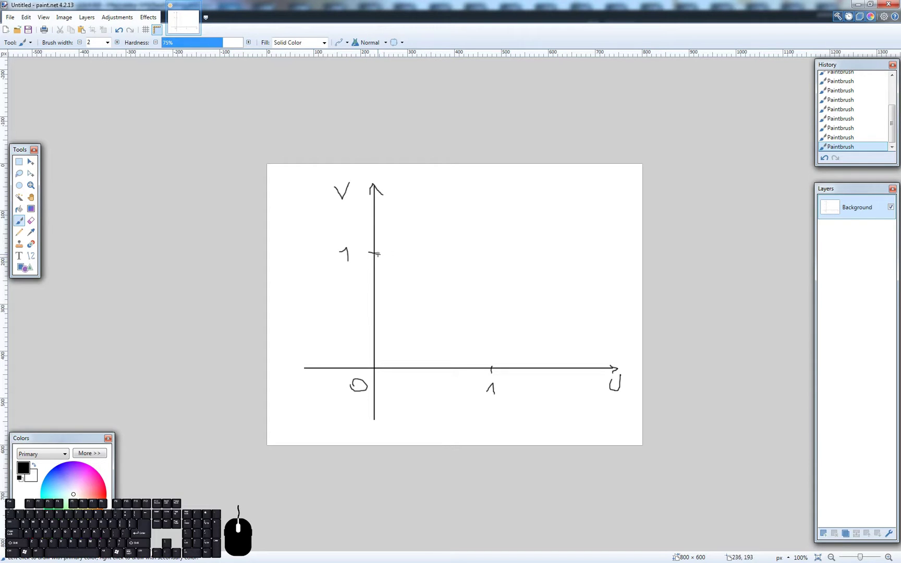
Step: Draw a straight black line from the 1 tick on the V axis to the 1 tick on the U axis
{"action": "left_click", "coordinate": [31, 255]}
{"action": "left_click_drag", "start_coordinate": [374, 253], "coordinate": [491, 369]}
{"action": "left_click", "coordinate": [547, 308]}
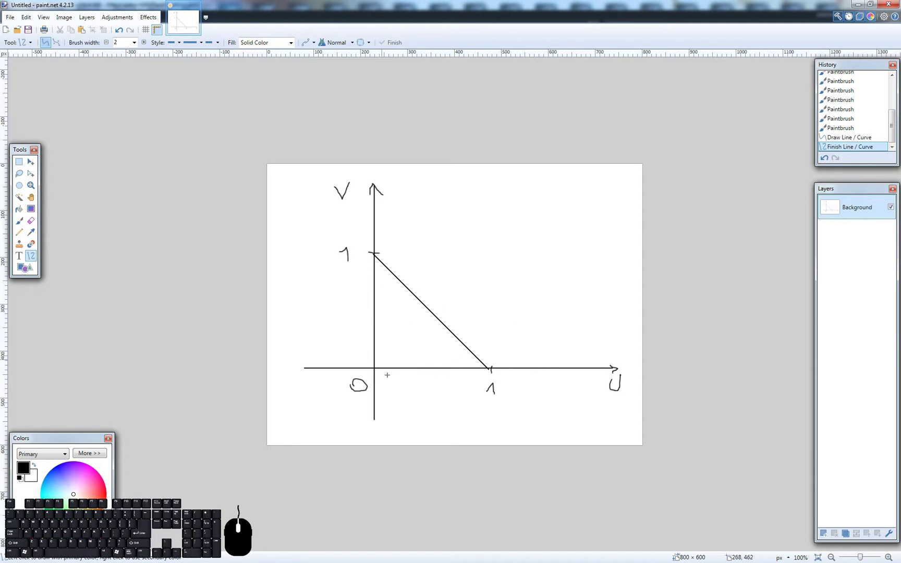
Step: Fill the triangle between the axes and the diagonal with a pale cyan solid colour
{"action": "left_click", "coordinate": [19, 209]}
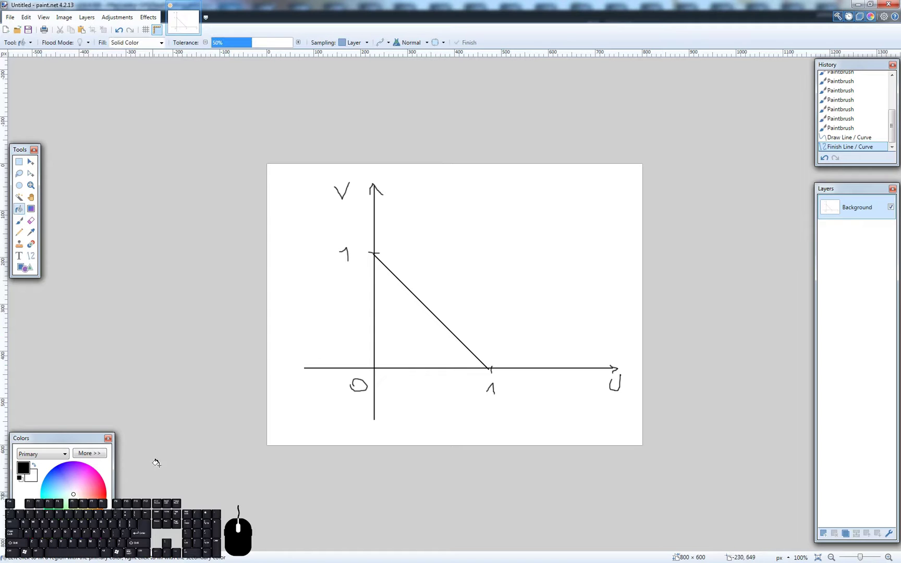
{"action": "left_click", "coordinate": [70, 494]}
{"action": "left_click_drag", "start_coordinate": [71, 494], "coordinate": [67, 495]}
{"action": "left_click", "coordinate": [415, 337]}
{"action": "key", "text": "Return"}
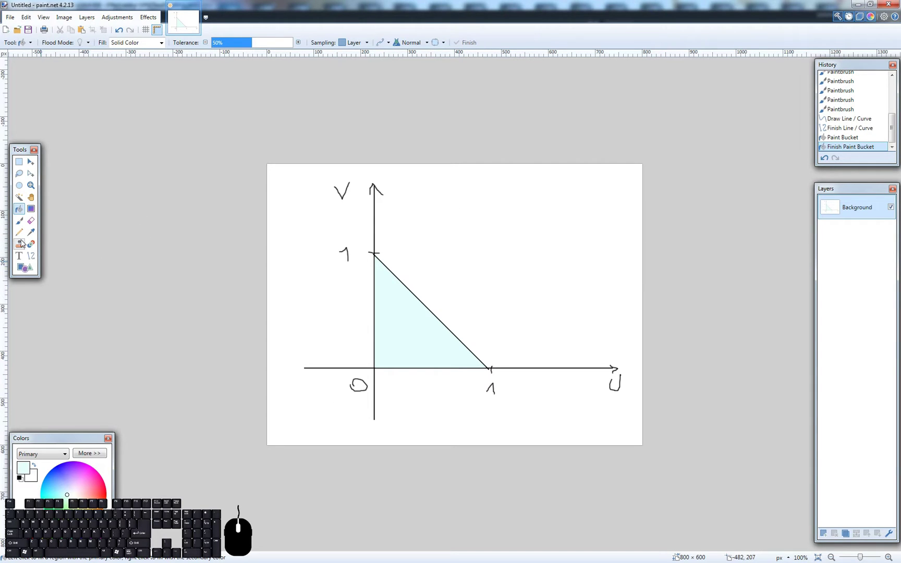
Step: Draw a narrow red triangle from three straight lines in the empty area above the diagonal
{"action": "left_click", "coordinate": [31, 256]}
{"action": "left_click", "coordinate": [106, 495]}
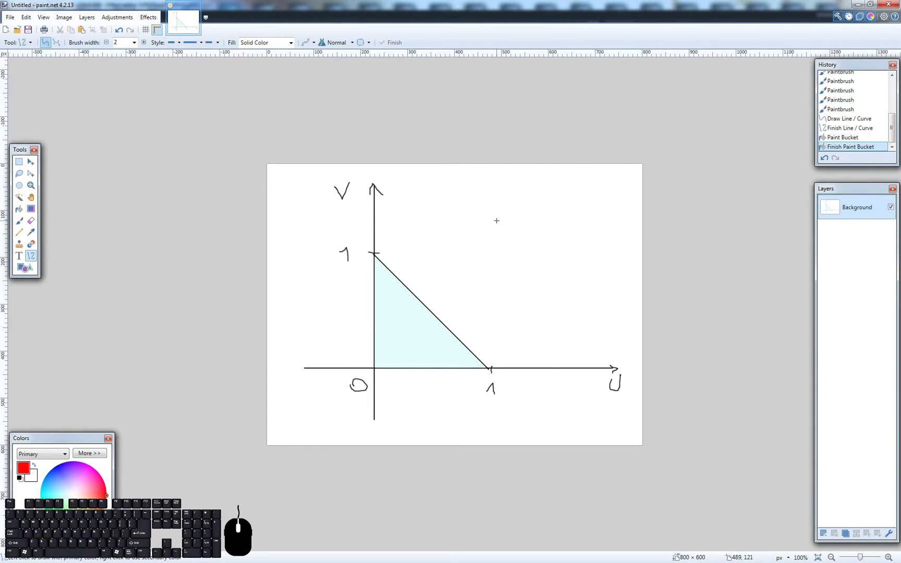
{"action": "mouse_move", "coordinate": [518, 259]}
{"action": "left_mouse_down"}
{"action": "mouse_move", "coordinate": [575, 176]}
{"action": "mouse_move", "coordinate": [576, 226]}
{"action": "mouse_move", "coordinate": [515, 262]}
{"action": "left_mouse_up"}
{"action": "key", "text": "Return"}
{"action": "key", "text": "Return"}
{"action": "key", "text": "Return"}
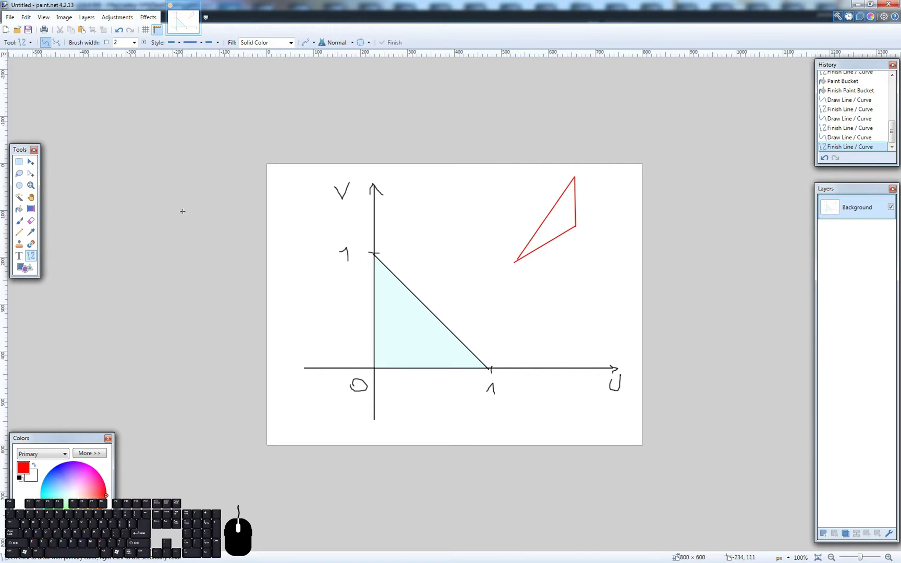
Step: Paint a small red point inside the red triangle with the Paintbrush
{"action": "left_click", "coordinate": [20, 220]}
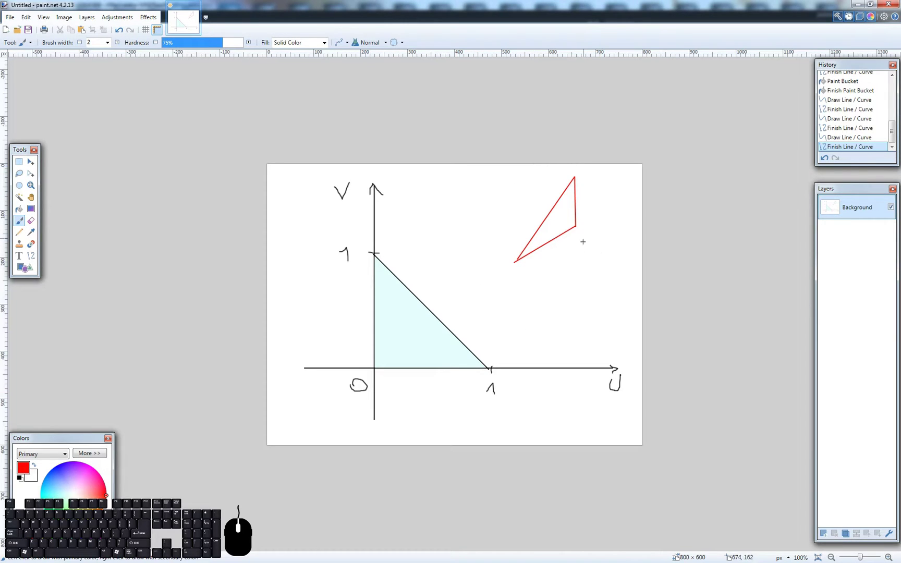
{"action": "left_click", "coordinate": [560, 220]}
{"action": "left_click_drag", "start_coordinate": [559, 221], "coordinate": [560, 223]}
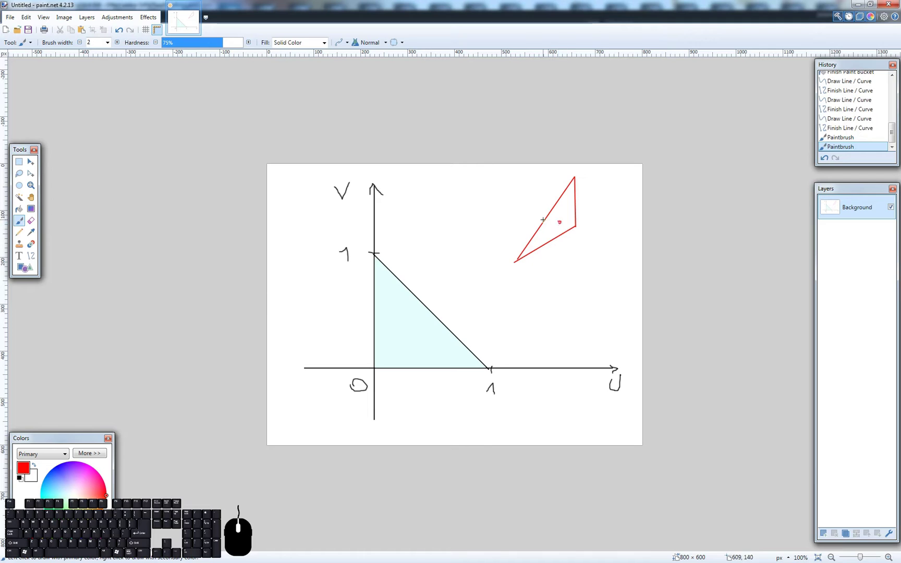
Step: Dot the region between the inner point and the red triangle's longest edge, link the point to that edge's ends, and retrace the edge
{"action": "left_click", "coordinate": [562, 199]}
{"action": "left_click", "coordinate": [560, 208]}
{"action": "left_click", "coordinate": [553, 219]}
{"action": "left_click", "coordinate": [544, 230]}
{"action": "left_click", "coordinate": [538, 239]}
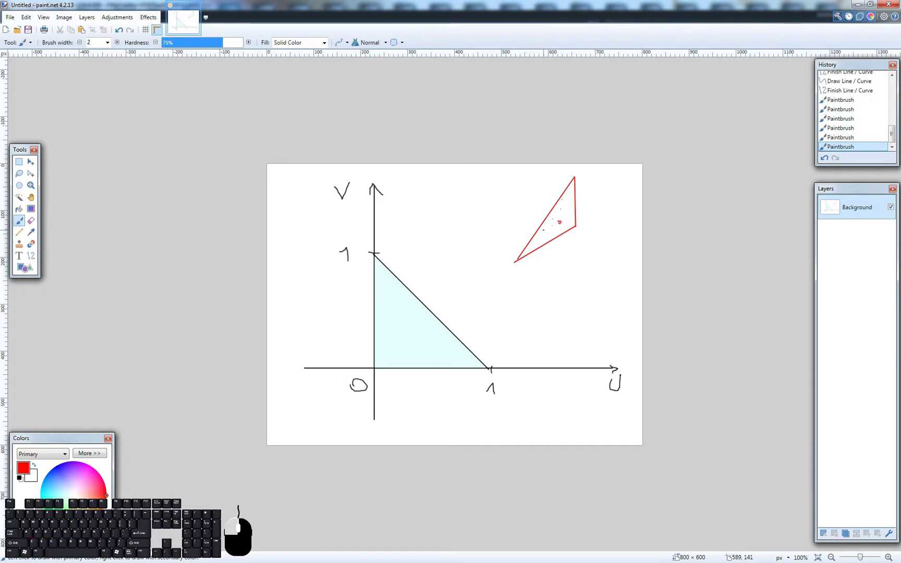
{"action": "left_click", "coordinate": [552, 225]}
{"action": "mouse_move", "coordinate": [574, 181]}
{"action": "left_mouse_down"}
{"action": "mouse_move", "coordinate": [560, 222]}
{"action": "mouse_move", "coordinate": [517, 258]}
{"action": "left_mouse_up"}
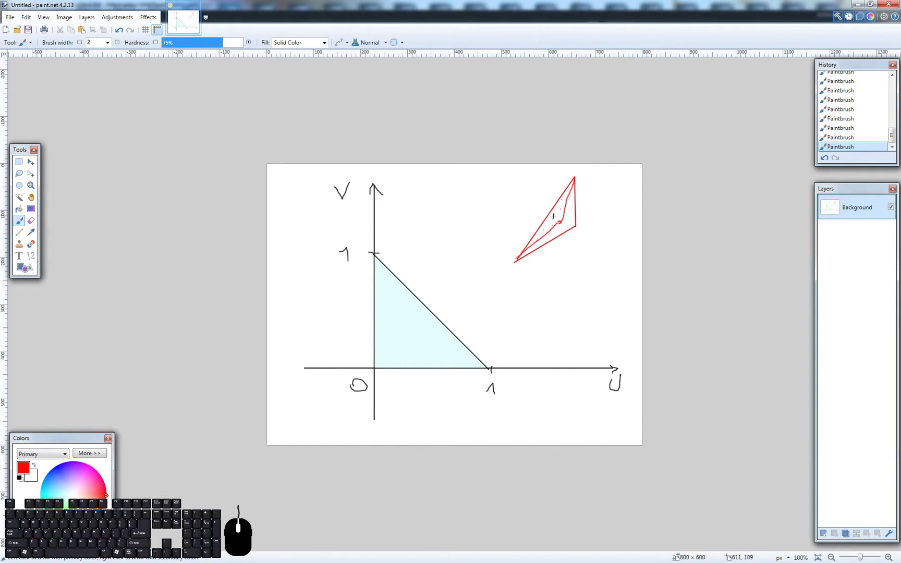
{"action": "left_click_drag", "start_coordinate": [575, 174], "coordinate": [519, 256]}
Step: Mark the red triangle's other two inner regions with dots and retrace their outer edges, the lower slanted one and the vertical one
{"action": "left_click", "coordinate": [546, 241]}
{"action": "left_click", "coordinate": [556, 230]}
{"action": "left_click", "coordinate": [559, 228]}
{"action": "left_click", "coordinate": [567, 224]}
{"action": "left_click_drag", "start_coordinate": [521, 257], "coordinate": [575, 228]}
{"action": "left_click", "coordinate": [570, 211]}
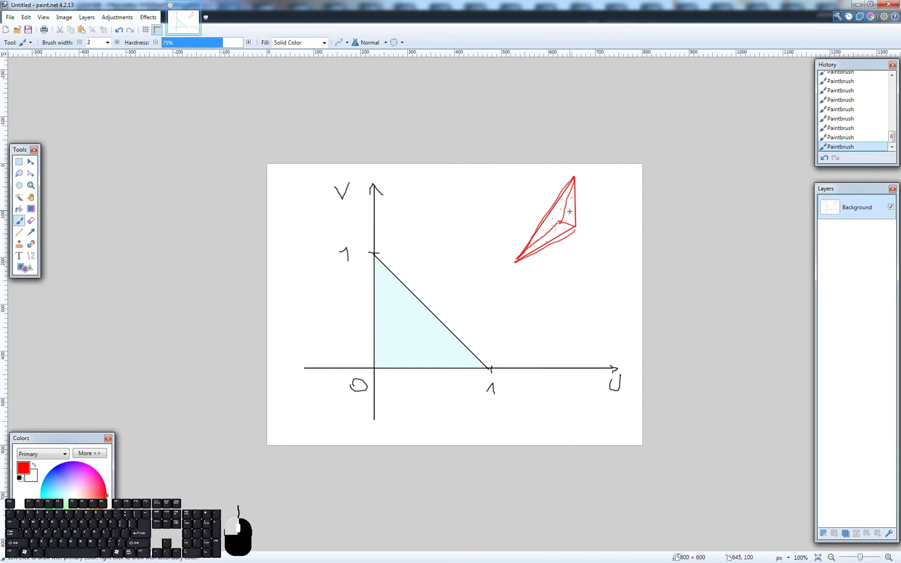
{"action": "left_click_drag", "start_coordinate": [574, 177], "coordinate": [578, 228]}
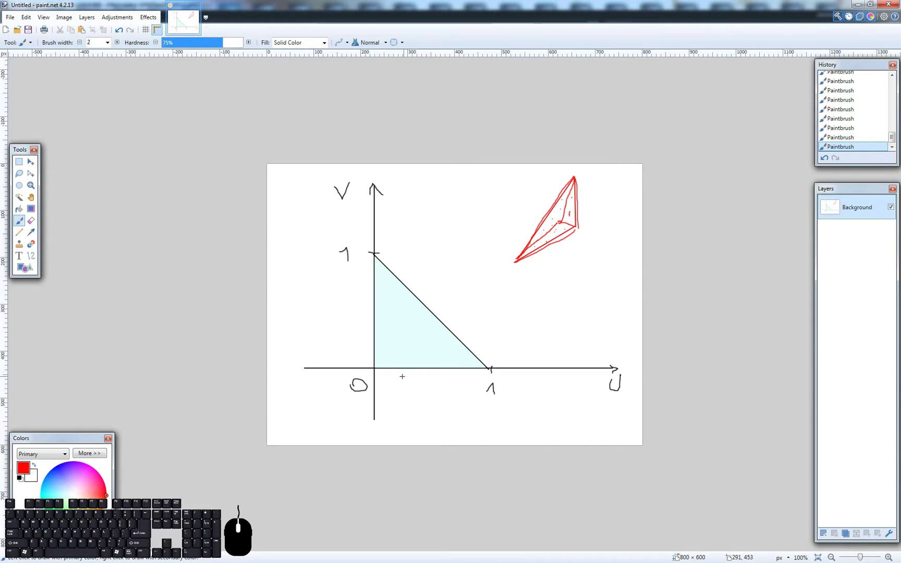
Step: Draw red lines from the UV triangle's three corners to the midpoints of the opposite edges, and dot the region above their crossing
{"action": "left_click", "coordinate": [31, 256]}
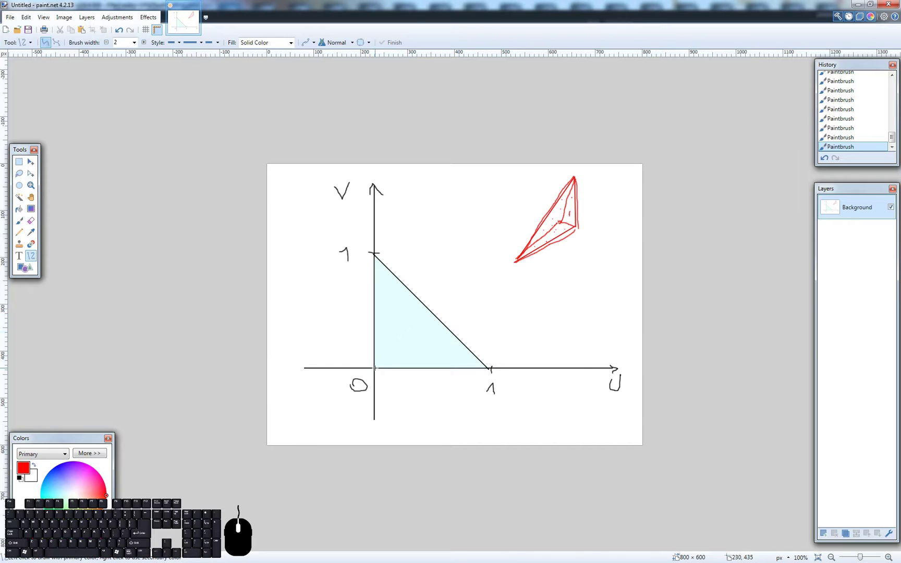
{"action": "left_click_drag", "start_coordinate": [375, 368], "coordinate": [411, 333], "text": "shift"}
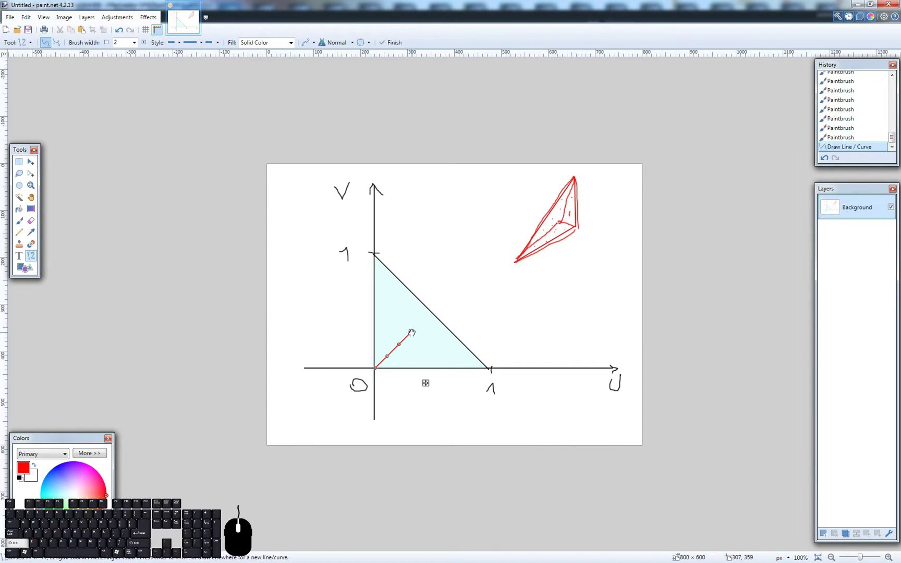
{"action": "left_click_drag", "start_coordinate": [374, 255], "coordinate": [432, 367], "text": "shift"}
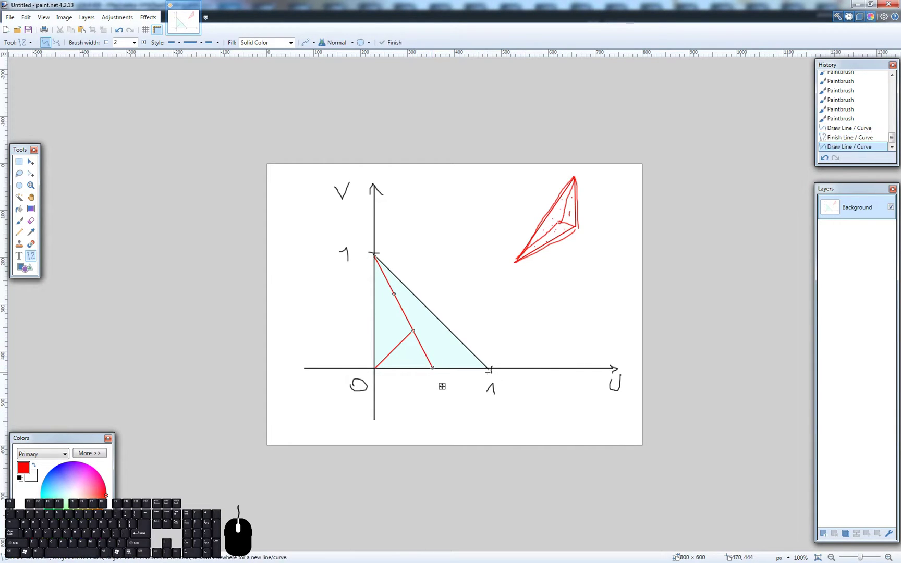
{"action": "left_click_drag", "start_coordinate": [488, 367], "coordinate": [374, 313]}
{"action": "left_click_drag", "start_coordinate": [374, 369], "coordinate": [432, 312], "text": "shift"}
{"action": "left_click", "coordinate": [499, 315]}
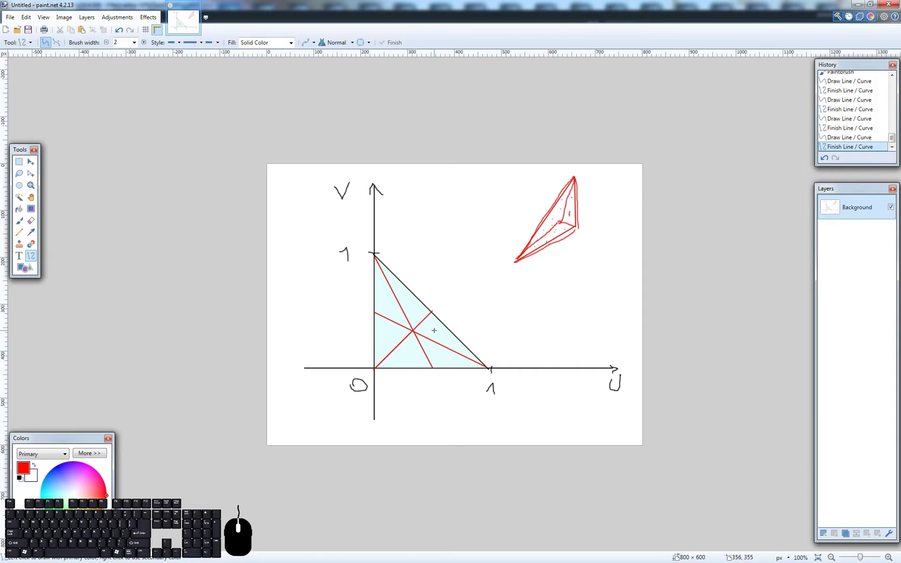
{"action": "left_click_drag", "start_coordinate": [415, 314], "coordinate": [415, 313]}
{"action": "left_click", "coordinate": [365, 247]}
Step: Switch to the Desmos graphing calculator and plot 1 − x as the triangle's diagonal edge
{"action": "key", "text": "alt+Tab"}
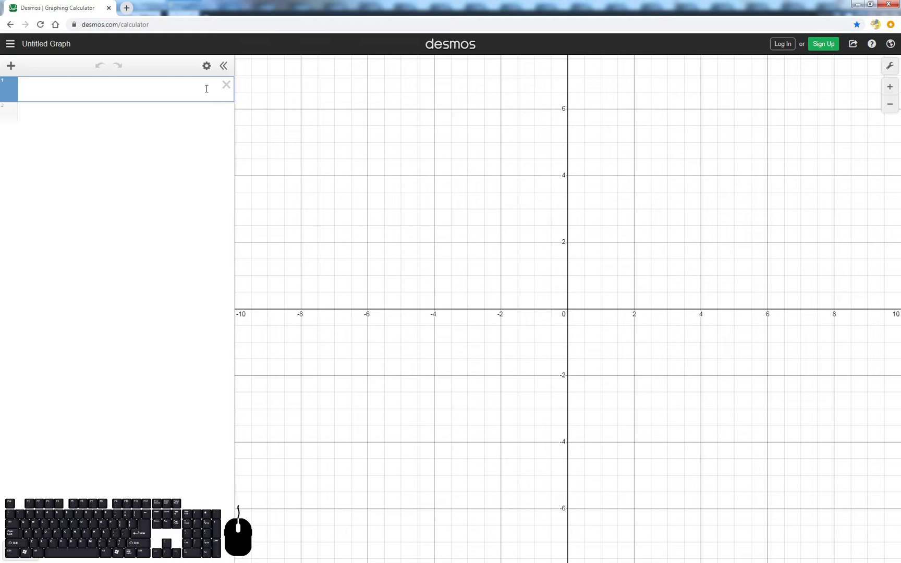
{"action": "type", "text": "1-x"}
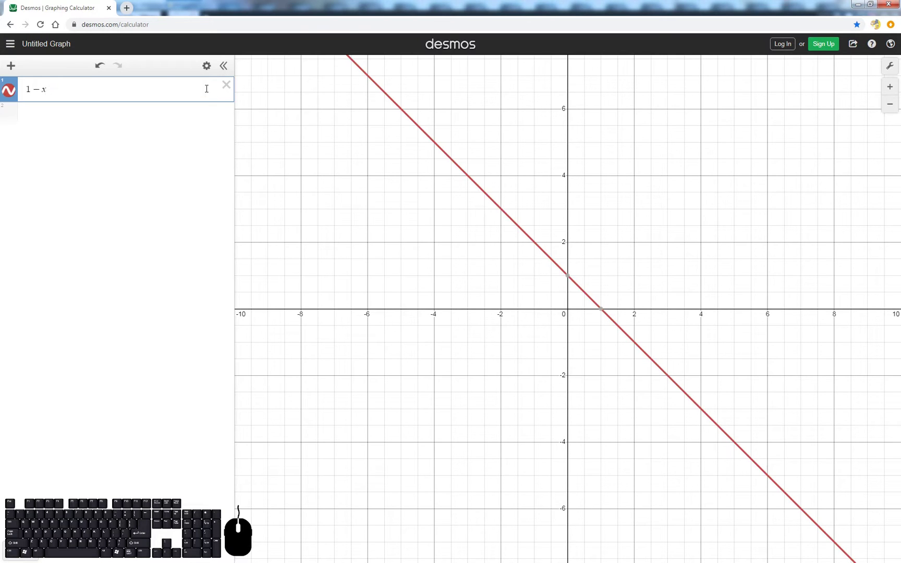
{"action": "key", "text": "Return"}
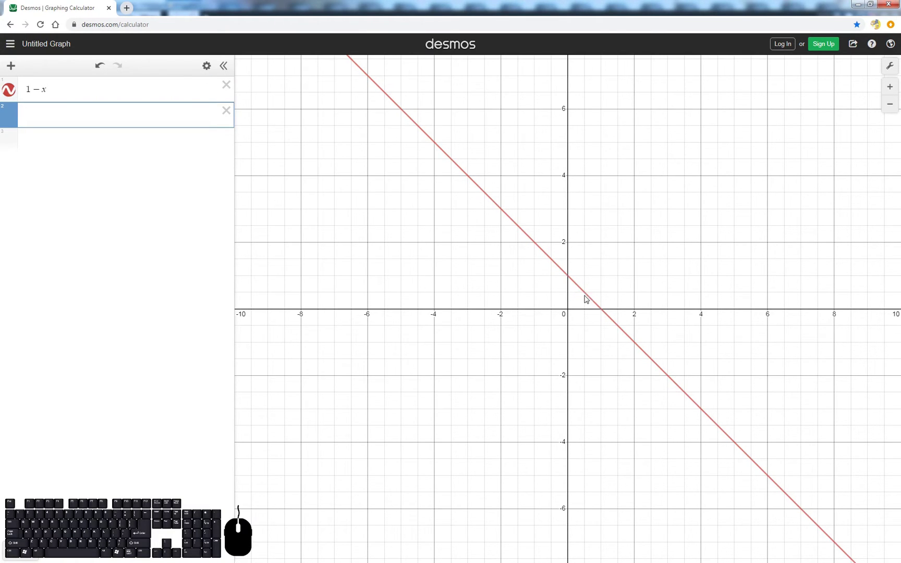
{"action": "scroll", "coordinate": [600, 306], "scroll_direction": "up", "scroll_amount": 8}
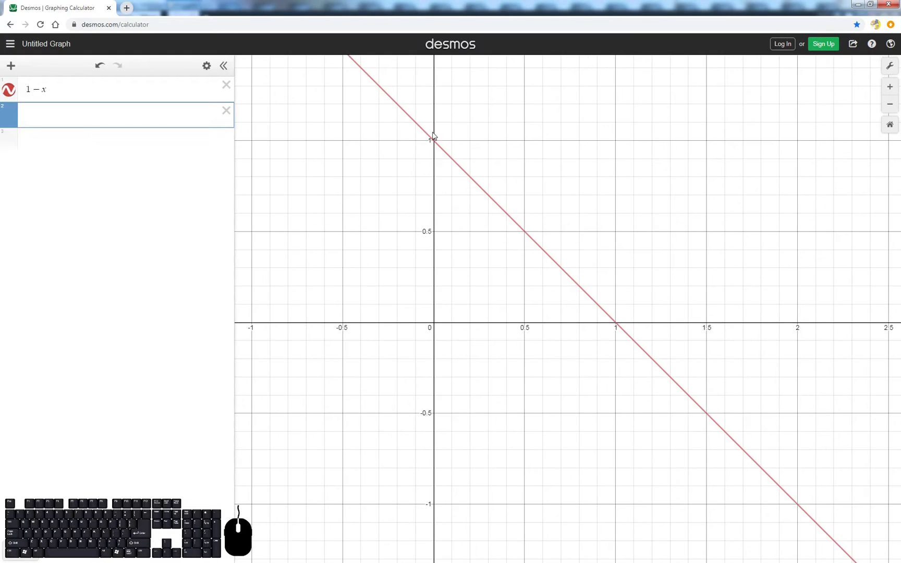
Step: Compare the plot with the paint.net sketch and add the inequality x > y as the second Desmos expression
{"action": "key", "text": "alt+Tab"}
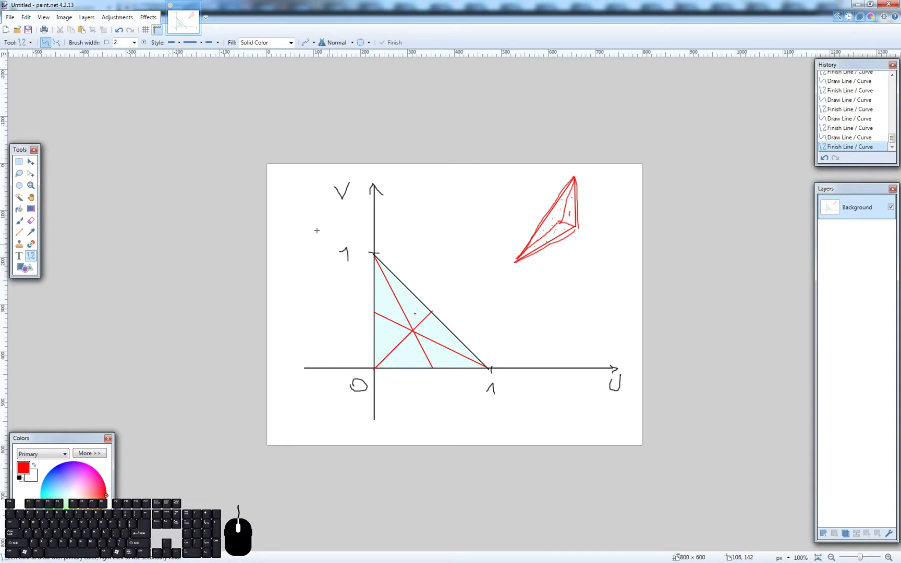
{"action": "key", "text": "alt+Tab"}
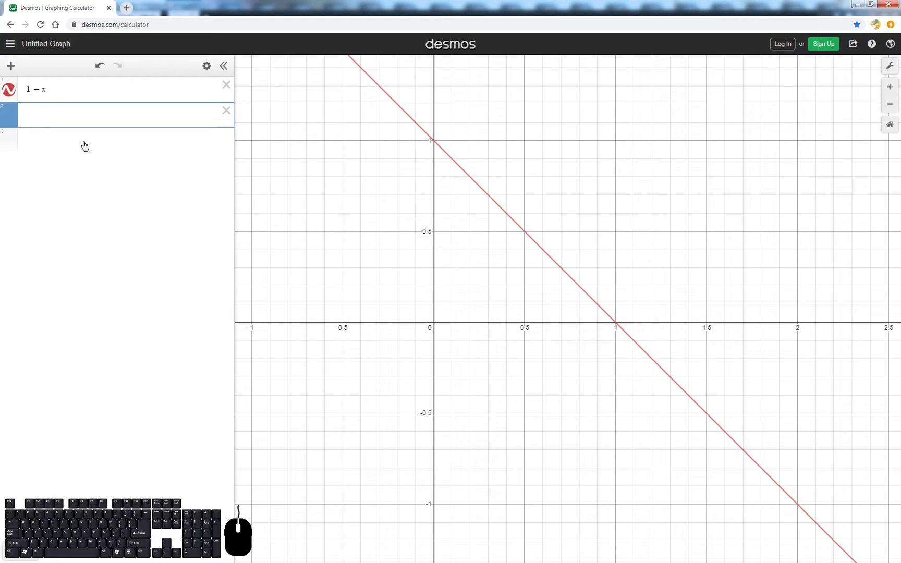
{"action": "type", "text": "x>y"}
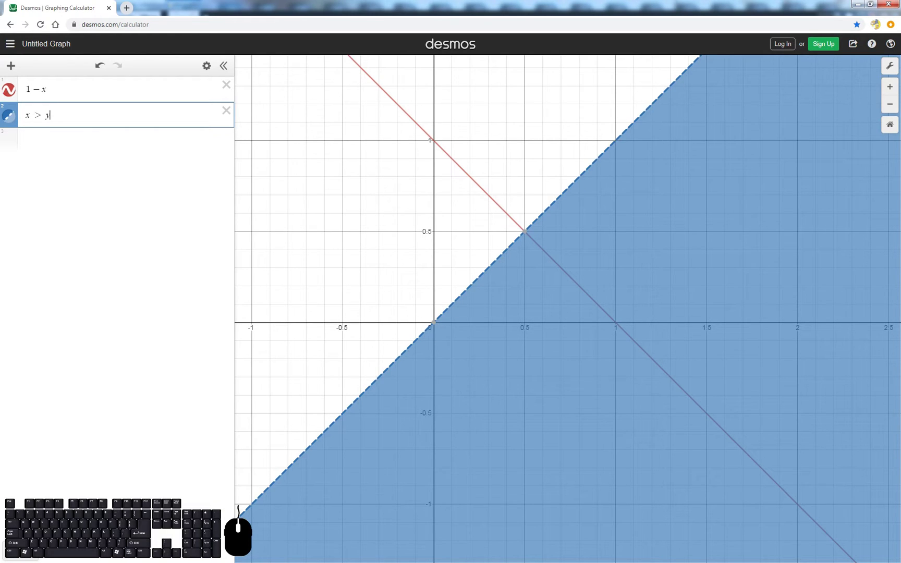
{"action": "key", "text": "alt+Tab"}
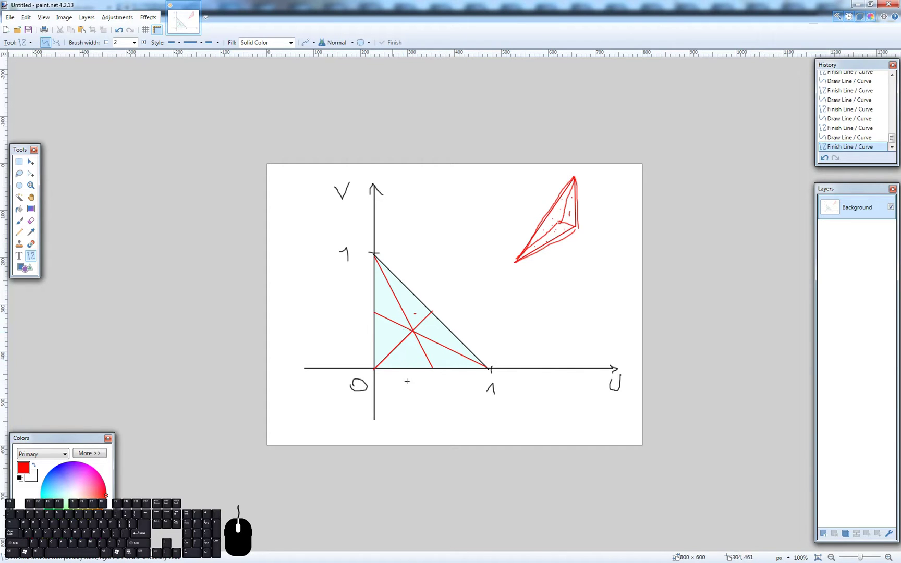
{"action": "key", "text": "alt+Tab"}
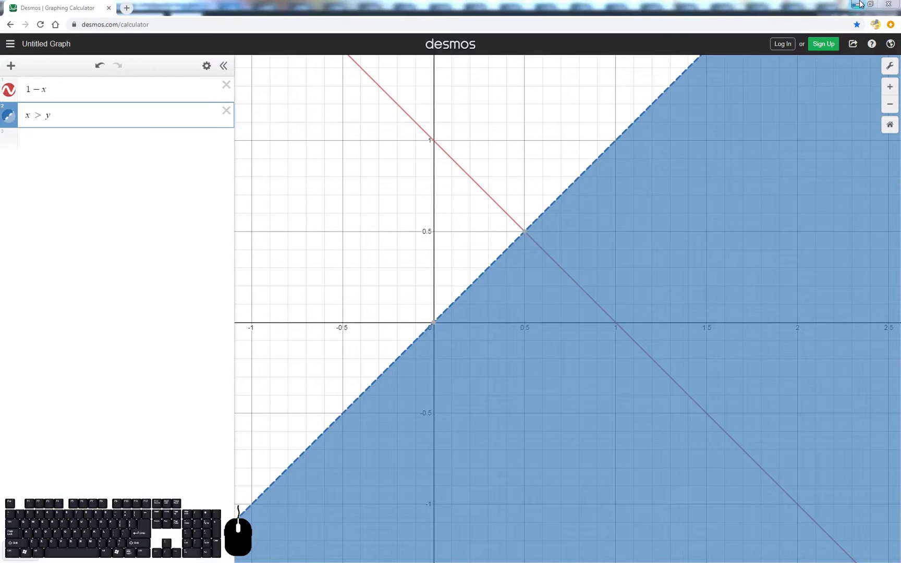
Step: Add the inequality 1 − x > y as the third expression
{"action": "left_click", "coordinate": [62, 140]}
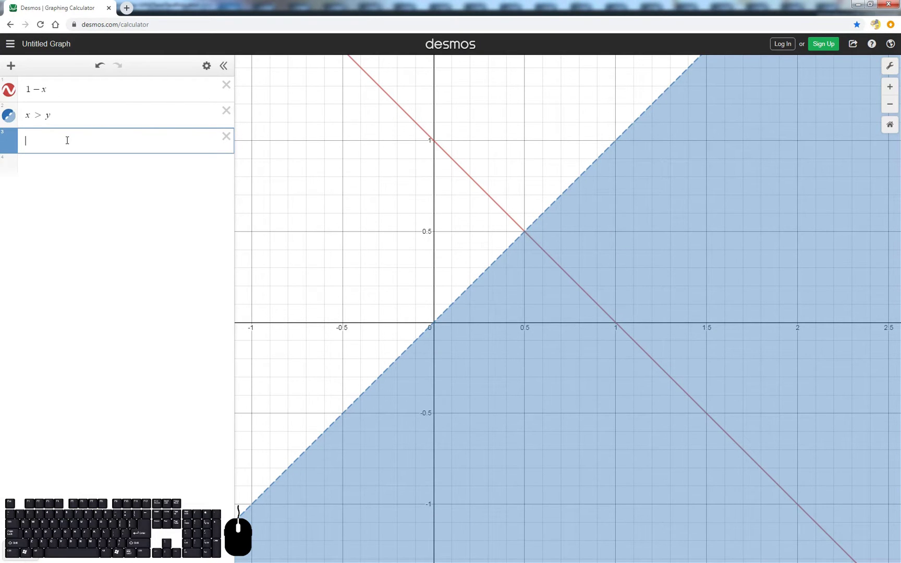
{"action": "type", "text": "1-x"}
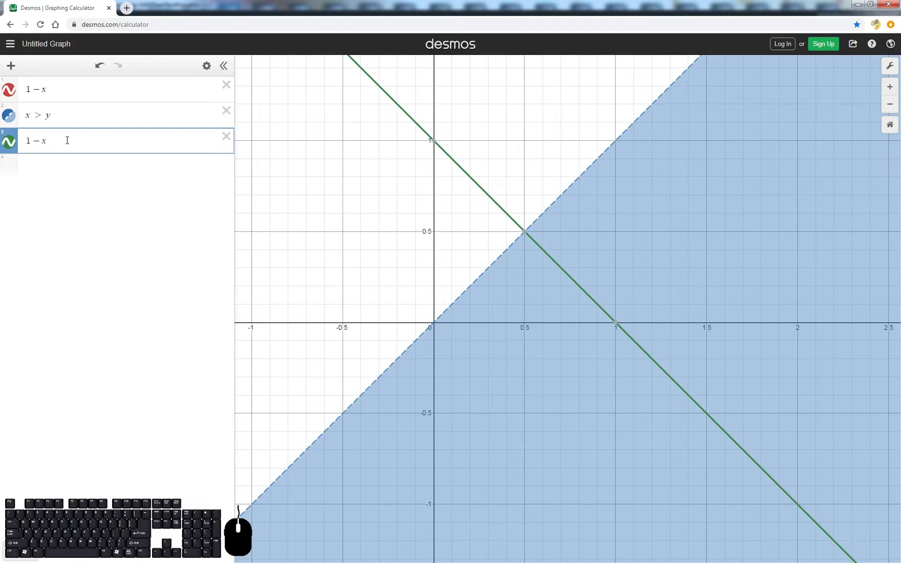
{"action": "type", "text": ">y"}
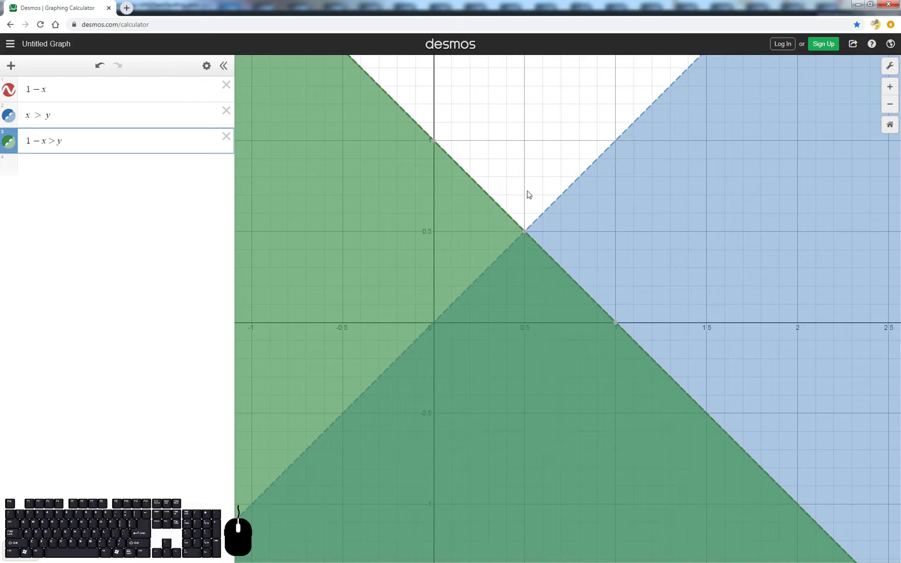
Step: Scale the third inequality's left side by one half so it reads 0.5·(1 − x) > y
{"action": "left_click", "coordinate": [32, 141]}
{"action": "type", "text": "0.5**"}
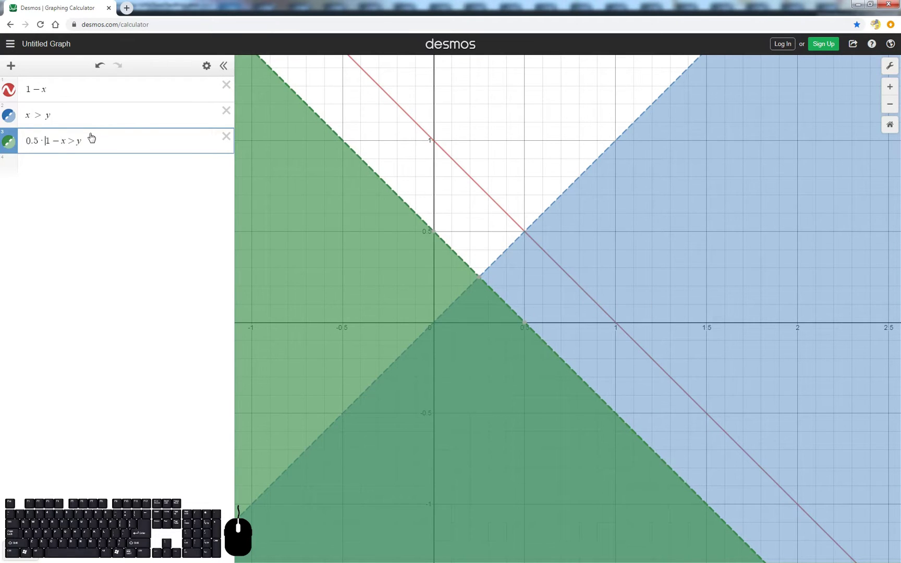
{"action": "key", "text": "BackSpace"}
{"action": "type", "text": "("}
{"action": "key", "text": "Right"}
{"action": "key", "text": "Right"}
{"action": "key", "text": "Right"}
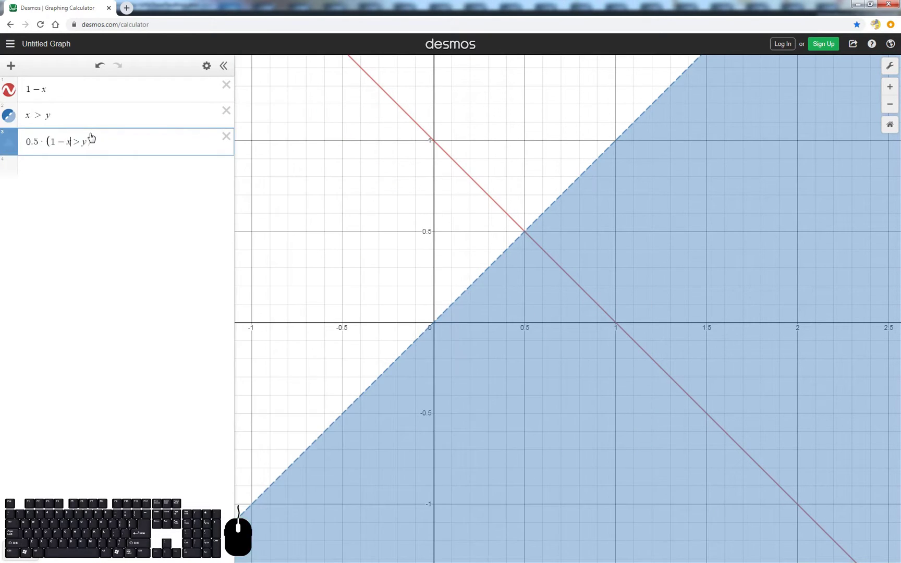
{"action": "type", "text": ")"}
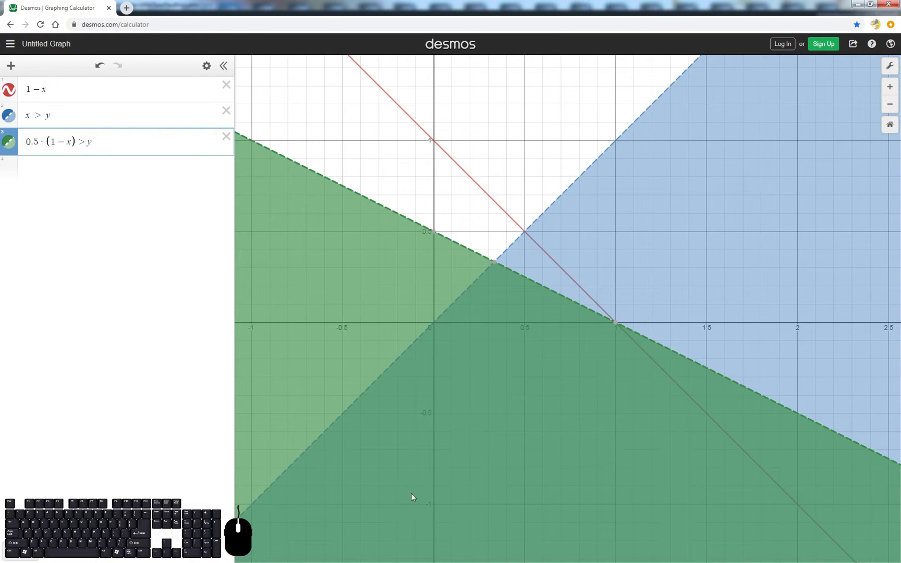
Step: Copy the inequality 0.5·(1 − x) > y into a new fourth expression
{"action": "left_click", "coordinate": [76, 116]}
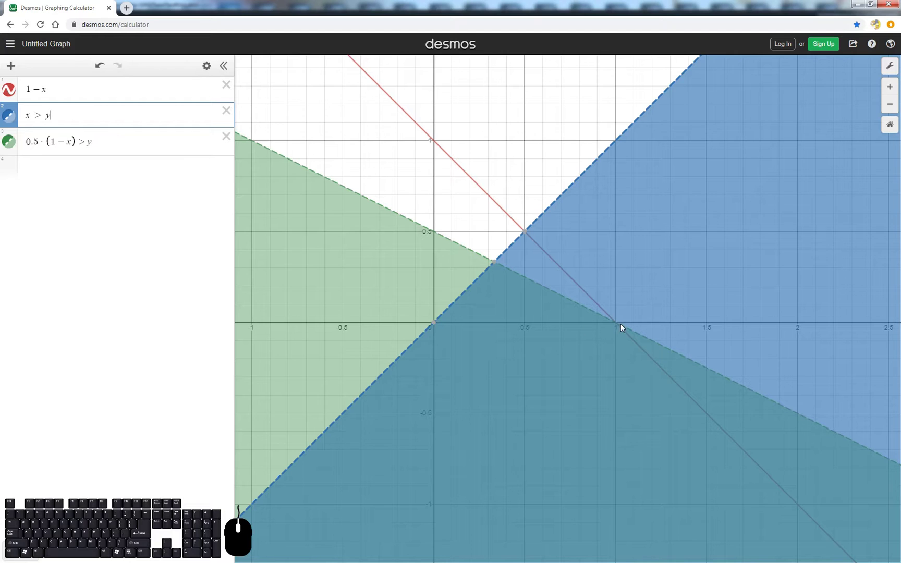
{"action": "left_click", "coordinate": [81, 165]}
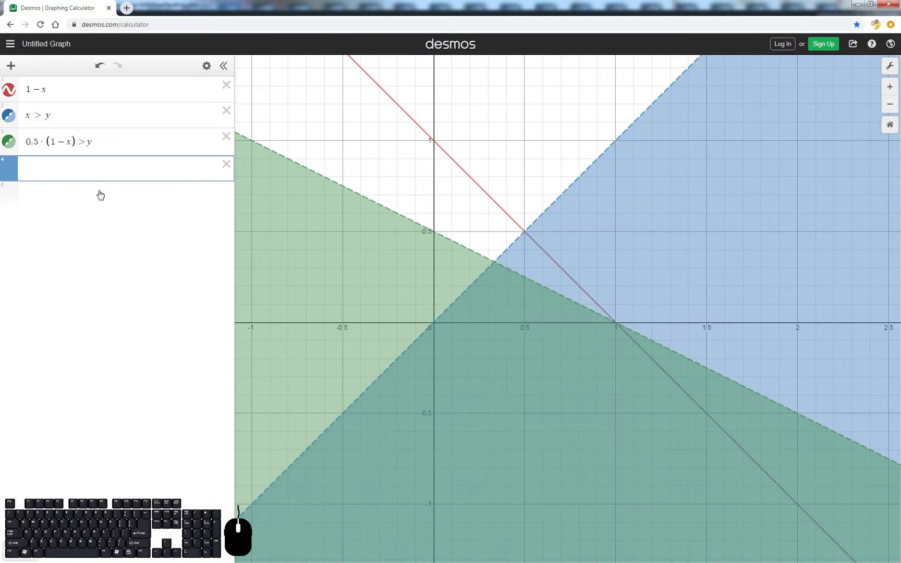
{"action": "left_click", "coordinate": [103, 146]}
{"action": "key", "text": "ctrl+a"}
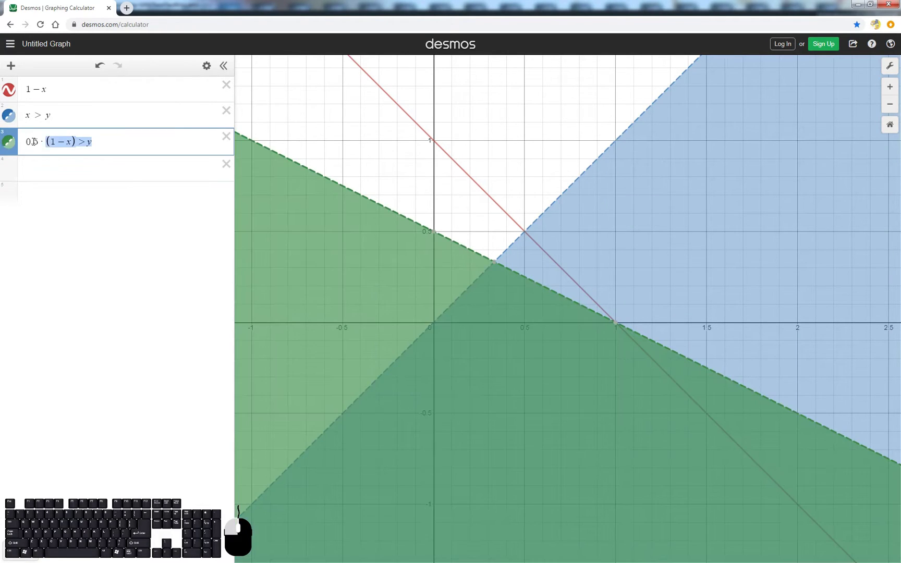
{"action": "key", "text": "ctrl+c"}
{"action": "left_click", "coordinate": [50, 165]}
{"action": "key", "text": "ctrl+v"}
Step: Swap the variables in the fourth expression so it reads 0.5·(1 − y) > x
{"action": "left_click", "coordinate": [74, 174]}
{"action": "key", "text": "shift+Left"}
{"action": "type", "text": "y"}
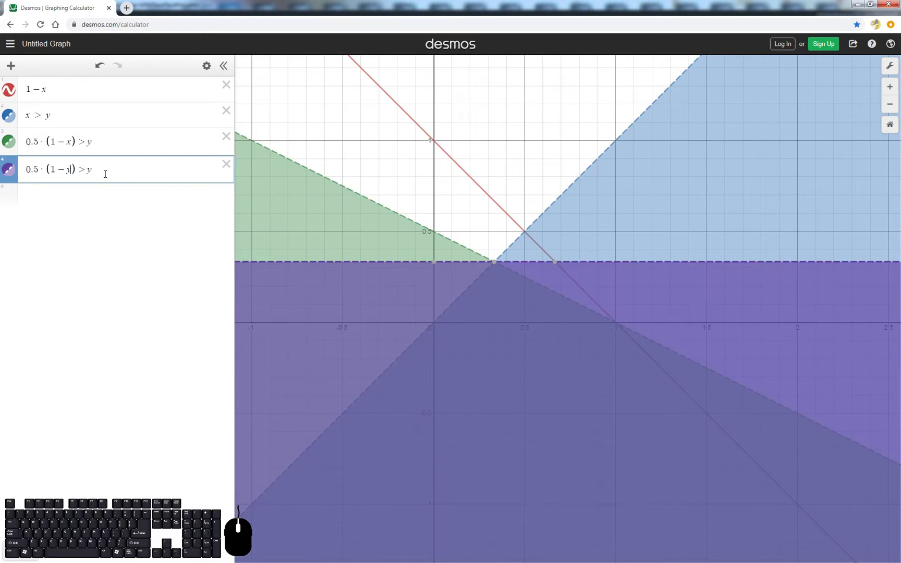
{"action": "key", "text": "BackSpace"}
{"action": "type", "text": "x"}
{"action": "key", "text": "Right"}
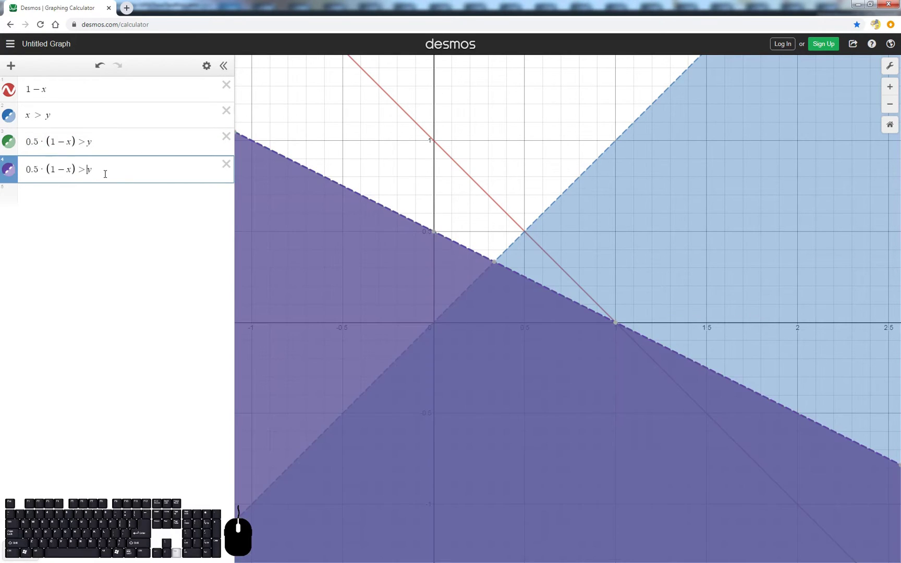
{"action": "key", "text": "End"}
{"action": "key", "text": "BackSpace"}
{"action": "type", "text": "x"}
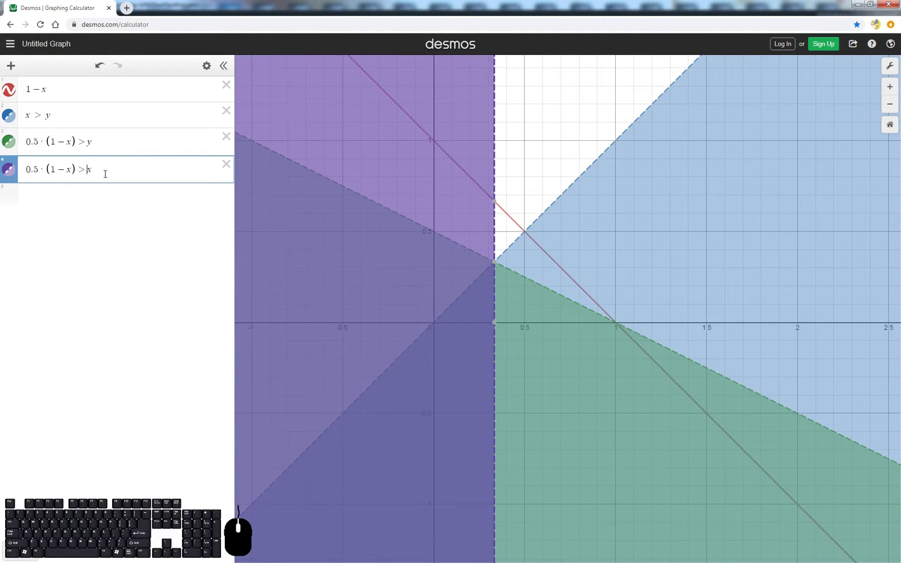
{"action": "key", "text": "Left"}
{"action": "key", "text": "Left"}
{"action": "key", "text": "shift+Left"}
{"action": "type", "text": "y"}
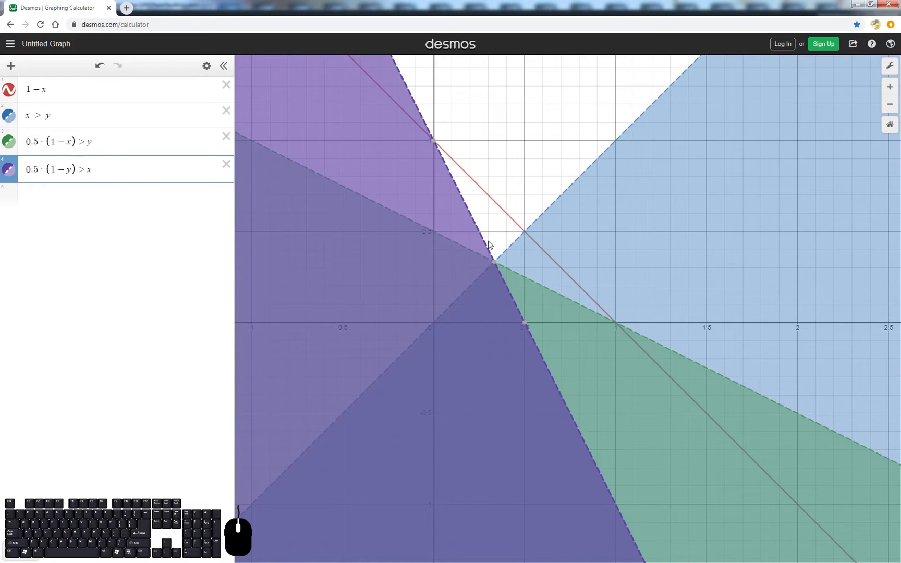
Step: Reverse the comparison in the fourth expression to get 0.5·(1 − y) < x
{"action": "left_click", "coordinate": [85, 170]}
{"action": "key", "text": "Left"}
{"action": "key", "text": "shift+Left"}
{"action": "key", "text": "shift+Right"}
{"action": "type", "text": "<"}
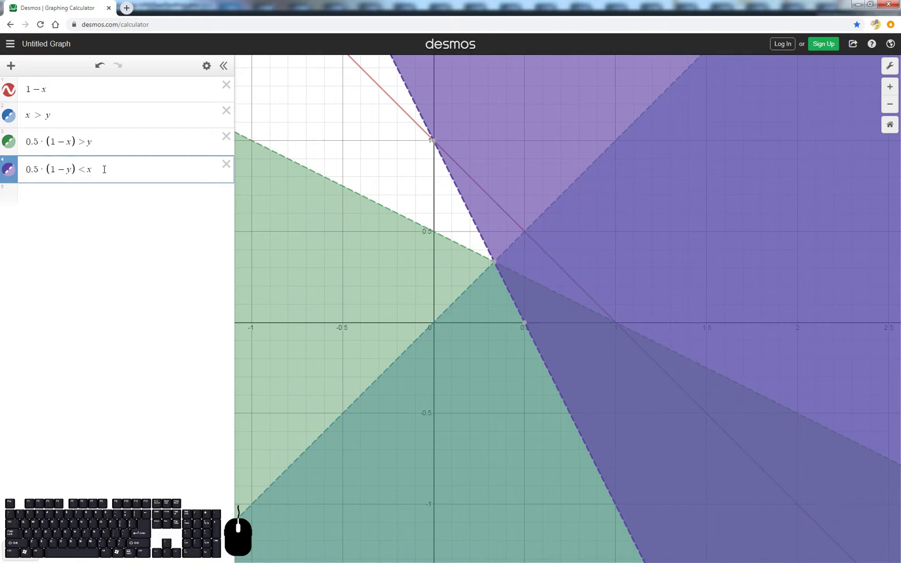
{"action": "key", "text": "shift+Left"}
{"action": "type", "text": ">"}
{"action": "key", "text": "shift+Left"}
{"action": "type", "text": "<"}
Step: Reverse the comparison in the third expression to get 0.5·(1 − x) < y
{"action": "left_click", "coordinate": [86, 141]}
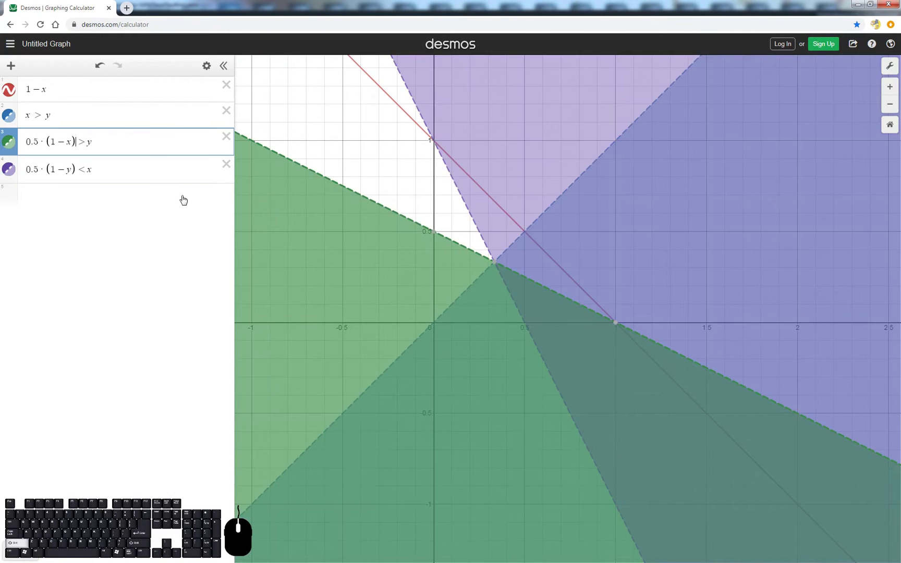
{"action": "key", "text": "shift+Left"}
{"action": "type", "text": "<"}
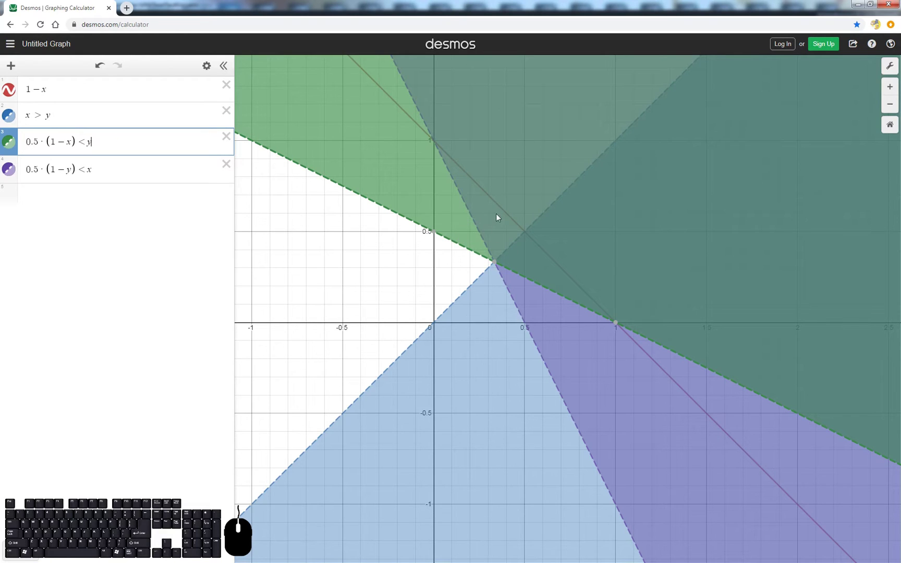
Step: Switch back to PopcornFX and add a Script node fed by the first passthrough point on the link between asFloat and asInt
{"action": "left_click", "coordinate": [870, 4]}
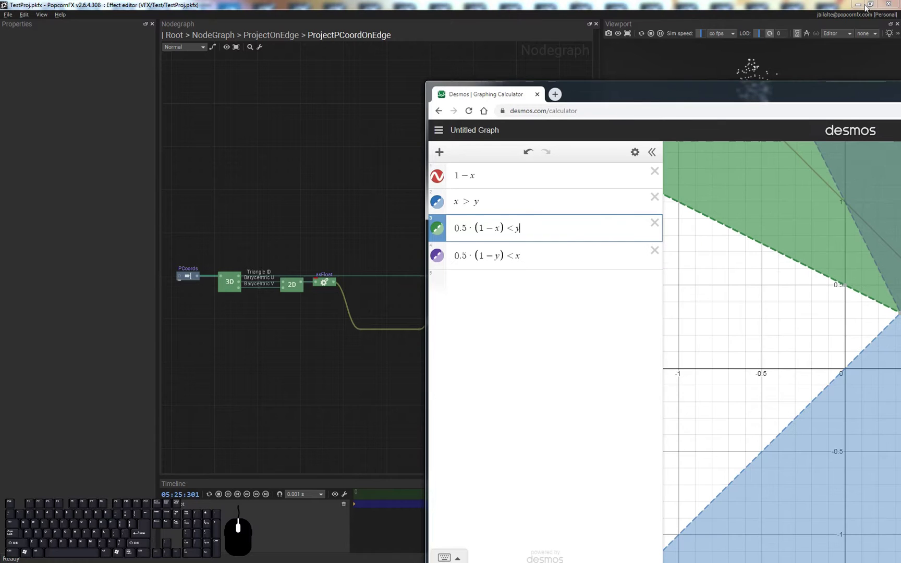
{"action": "double_click", "coordinate": [883, 92]}
{"action": "left_click", "coordinate": [858, 5]}
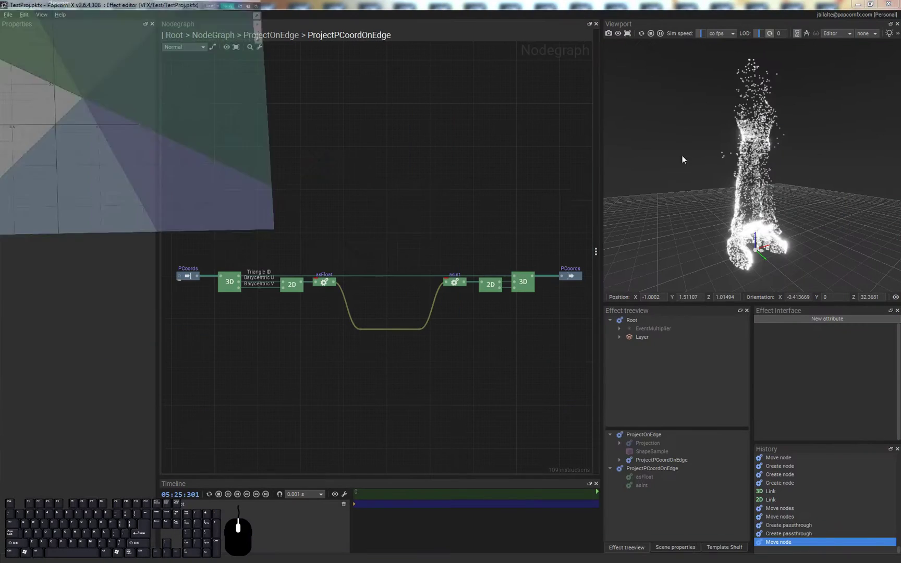
{"action": "scroll", "coordinate": [412, 363], "scroll_direction": "up", "scroll_amount": 3}
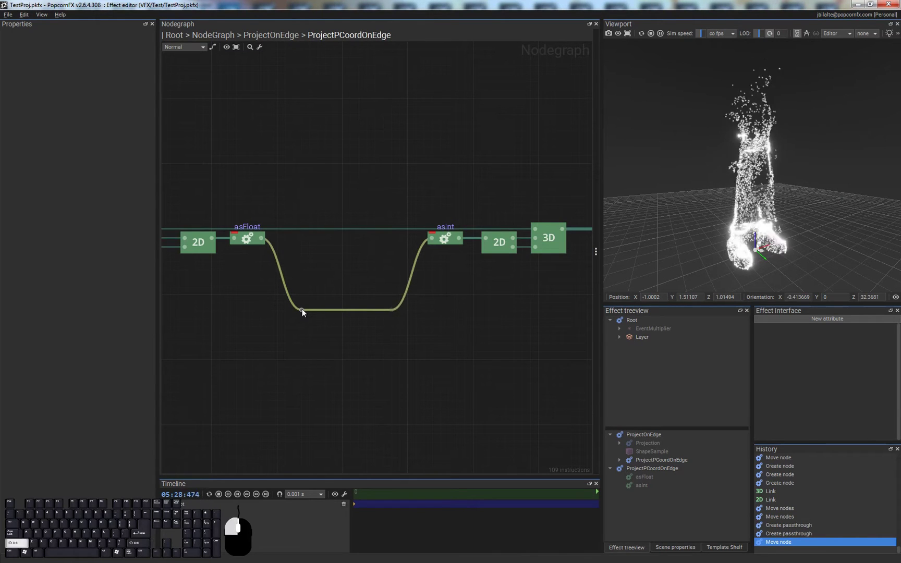
{"action": "left_click_drag", "start_coordinate": [302, 309], "coordinate": [326, 355]}
{"action": "type", "text": "script"}
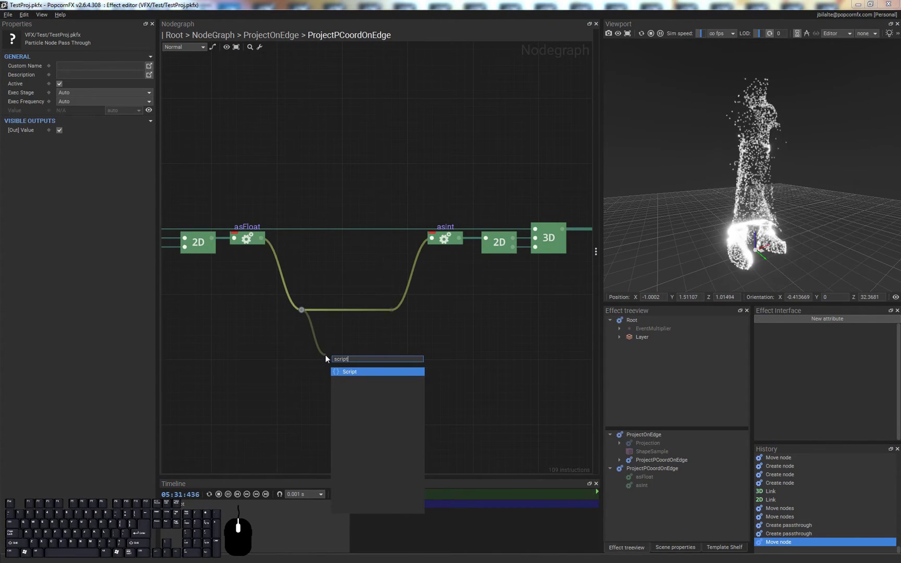
{"action": "key", "text": "Return"}
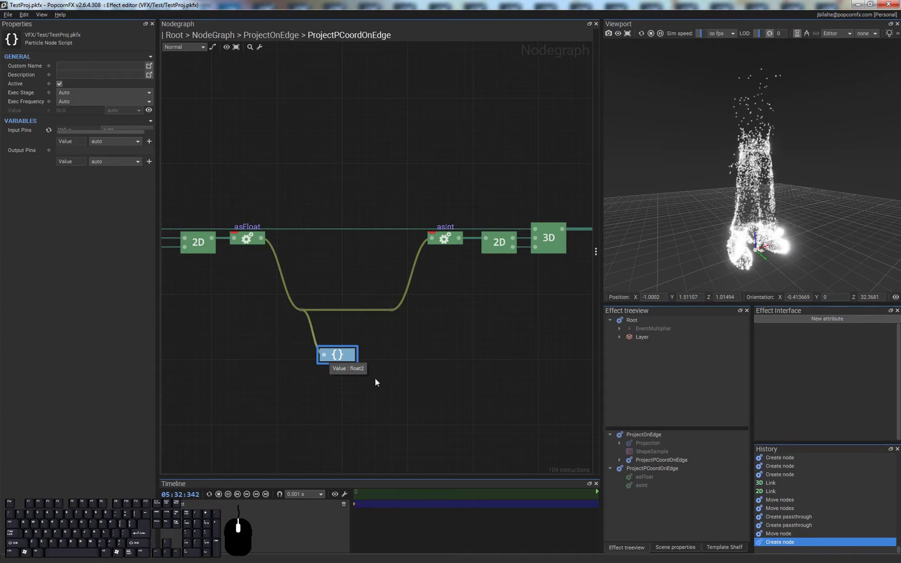
{"action": "left_click", "coordinate": [418, 356]}
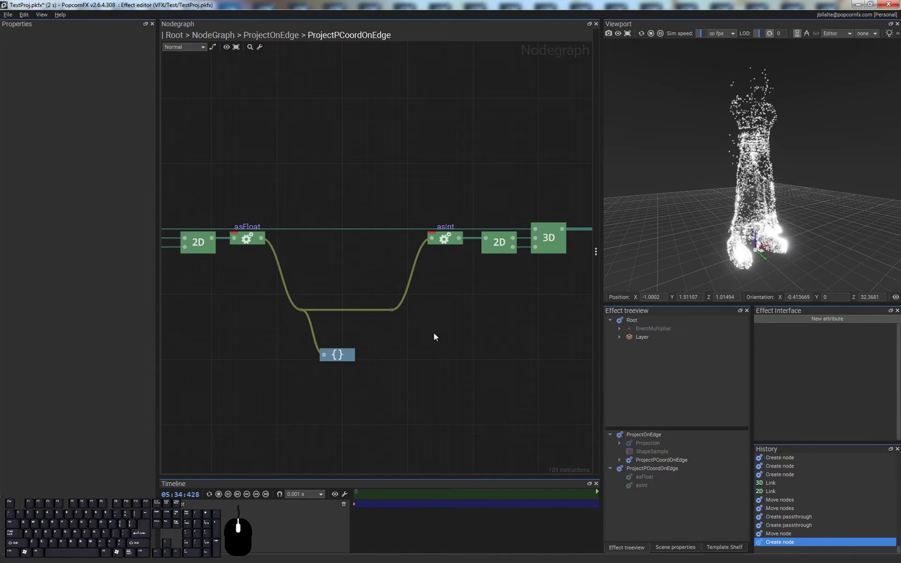
Step: Open the new Script node and rename its input pin to UV
{"action": "left_click_drag", "start_coordinate": [340, 355], "coordinate": [348, 350]}
{"action": "double_click", "coordinate": [349, 350]}
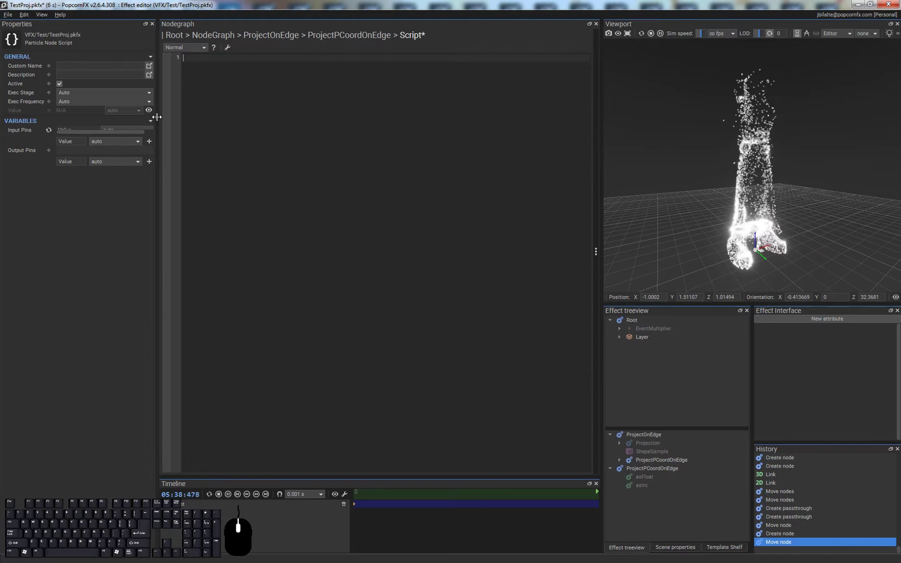
{"action": "double_click", "coordinate": [75, 127]}
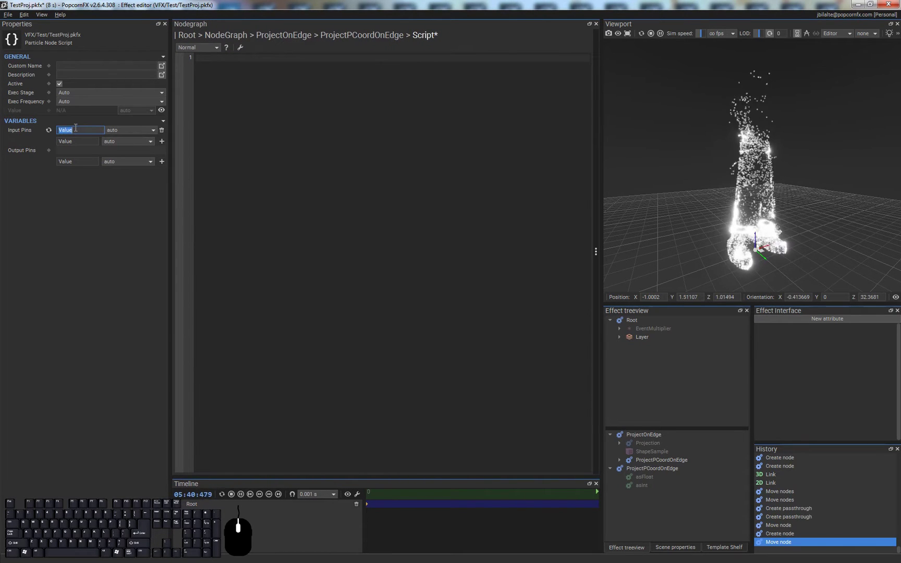
{"action": "type", "text": "UV"}
{"action": "key", "text": "Return"}
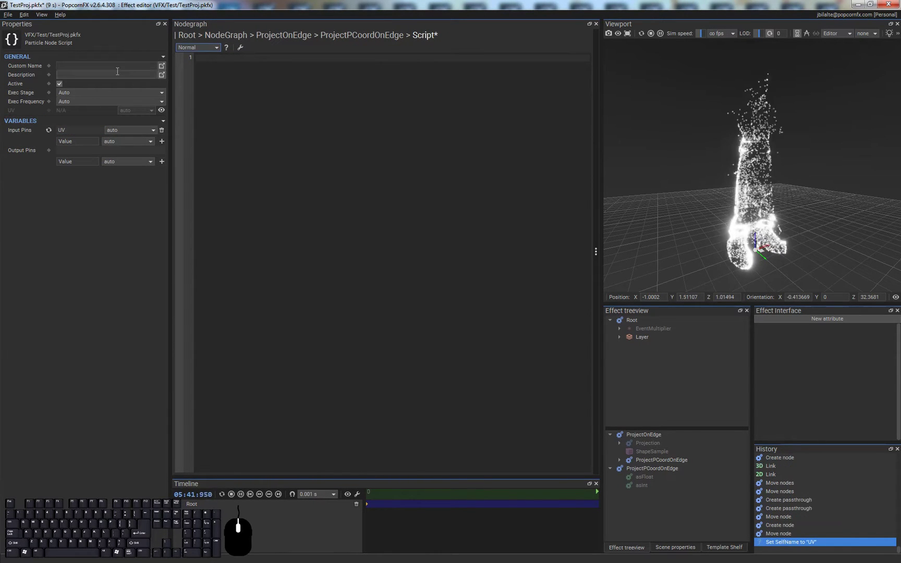
{"action": "left_click", "coordinate": [232, 103]}
Step: Add an output pin named IsItInside to the Script node
{"action": "double_click", "coordinate": [82, 161]}
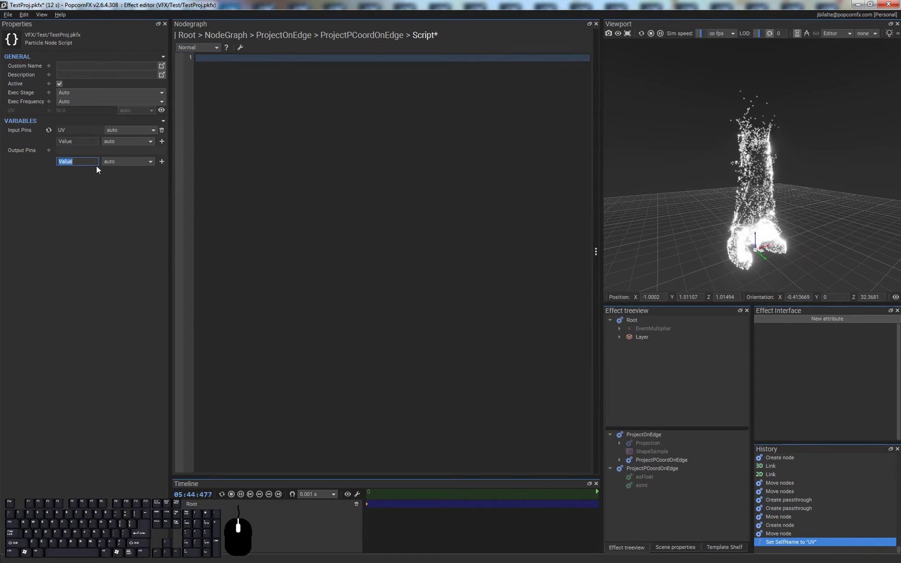
{"action": "key", "text": "Escape"}
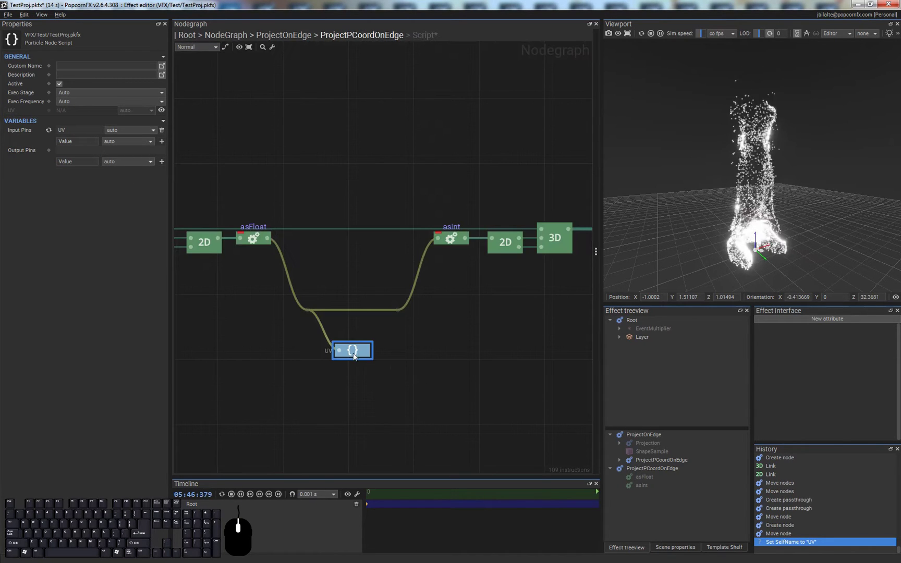
{"action": "double_click", "coordinate": [76, 162]}
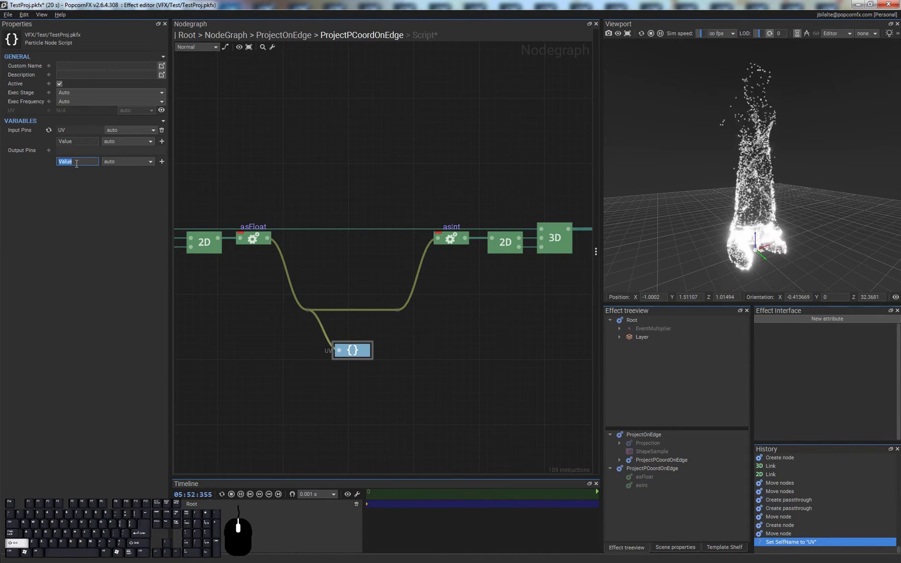
{"action": "type", "text": "IsItInside"}
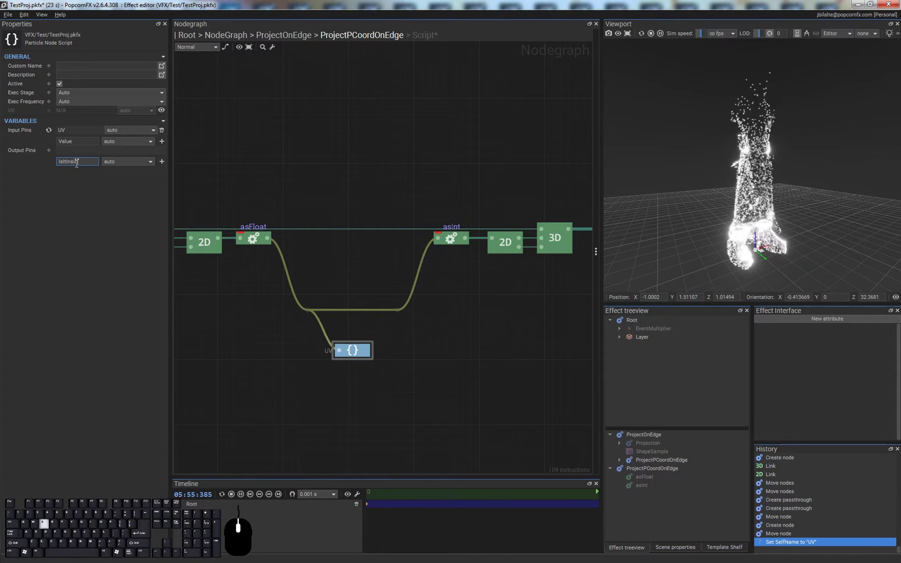
{"action": "key", "text": "Return"}
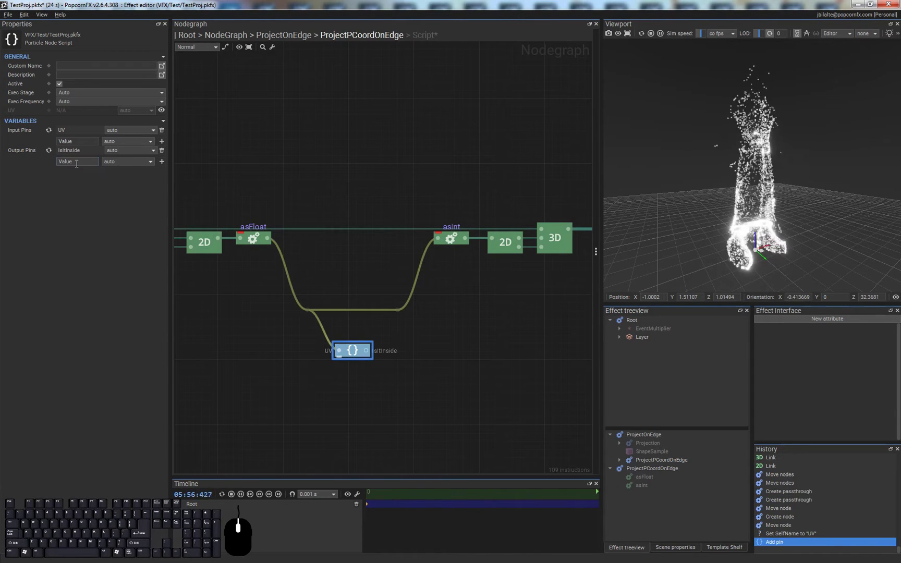
{"action": "left_click", "coordinate": [367, 374]}
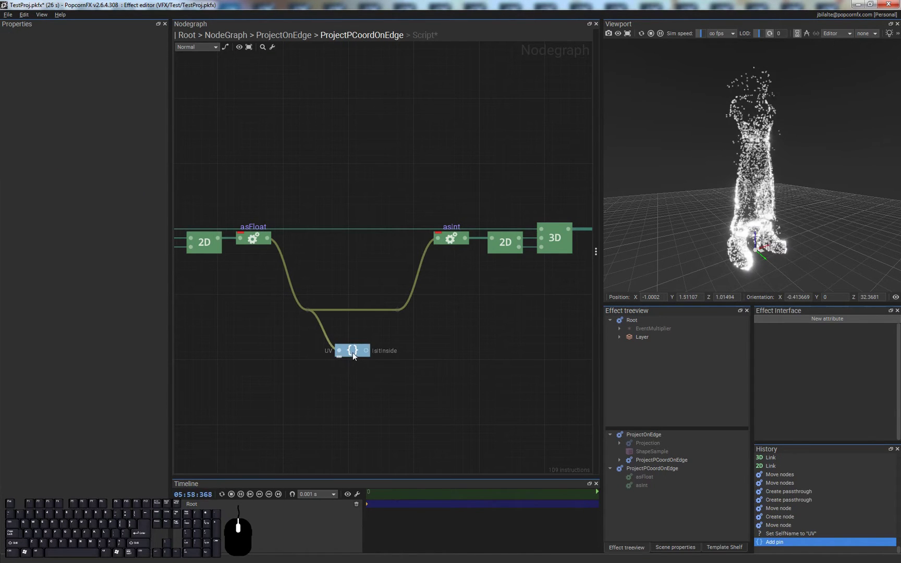
Step: Rename the Script node's output pin to ShouldProject
{"action": "left_click", "coordinate": [353, 354]}
{"action": "key", "text": "F2"}
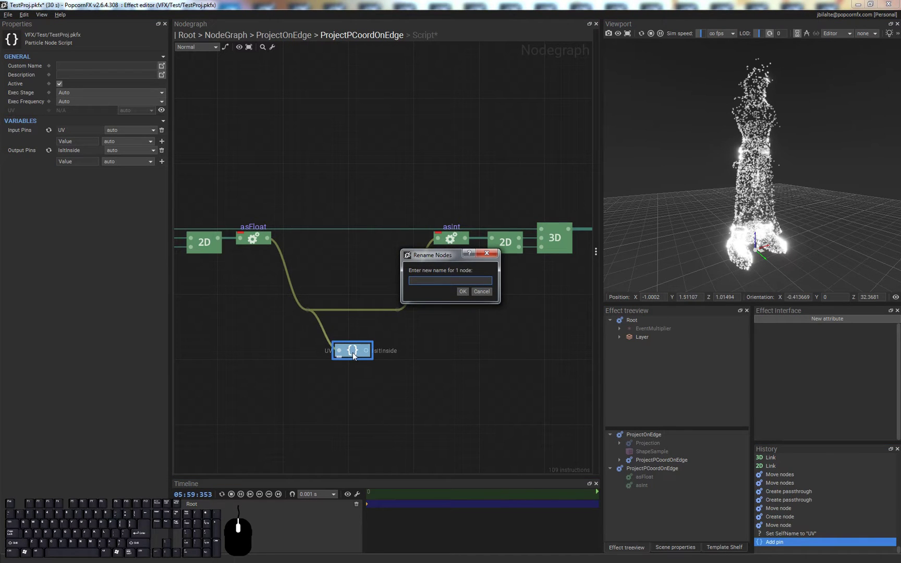
{"action": "key", "text": "Escape"}
{"action": "double_click", "coordinate": [80, 150]}
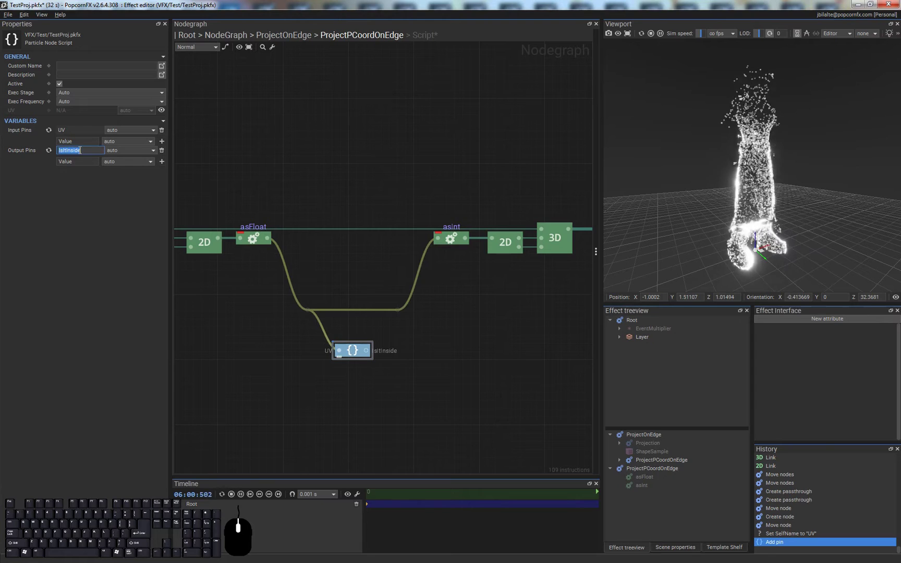
{"action": "type", "text": "ShouldProject"}
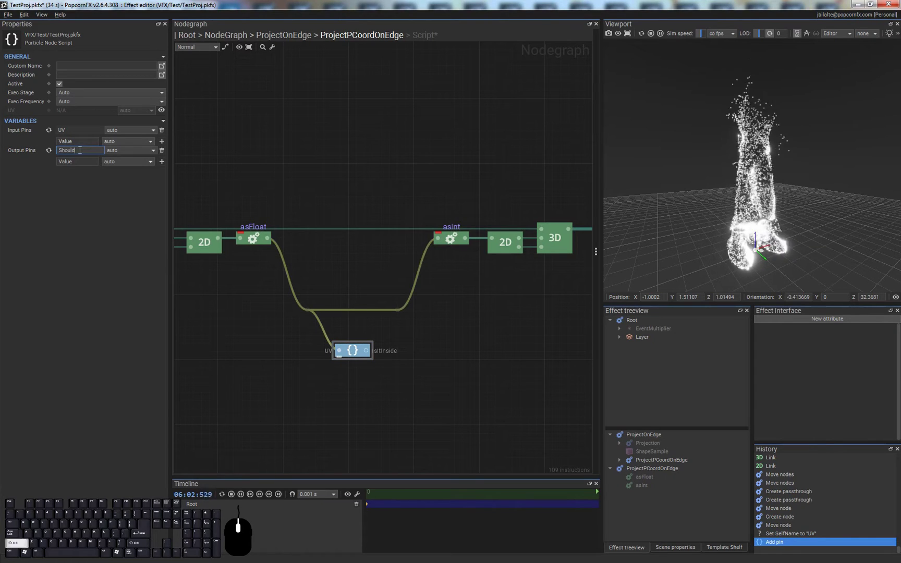
{"action": "key", "text": "Return"}
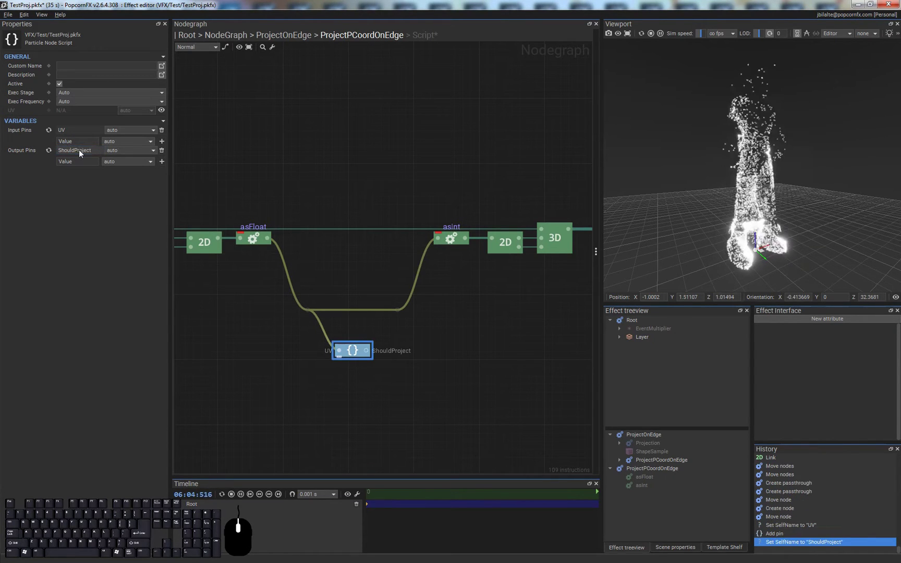
Step: Rename the Script node to "Proj on edge 0" and move it slightly closer to the passthrough link
{"action": "left_click", "coordinate": [360, 351]}
{"action": "key", "text": "F2"}
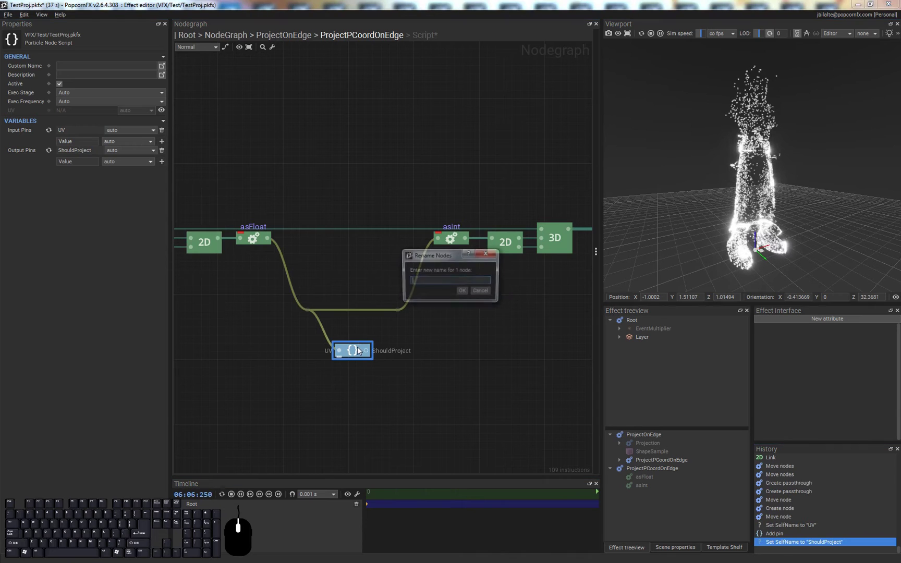
{"action": "type", "text": "Proj o"}
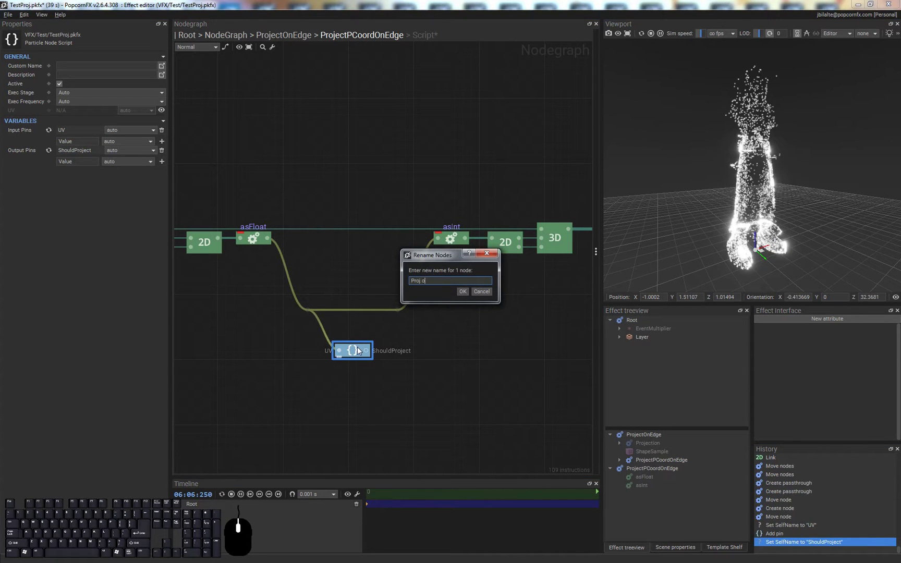
{"action": "type", "text": "n edge ("}
{"action": "key", "text": "Return"}
{"action": "left_click", "coordinate": [352, 358]}
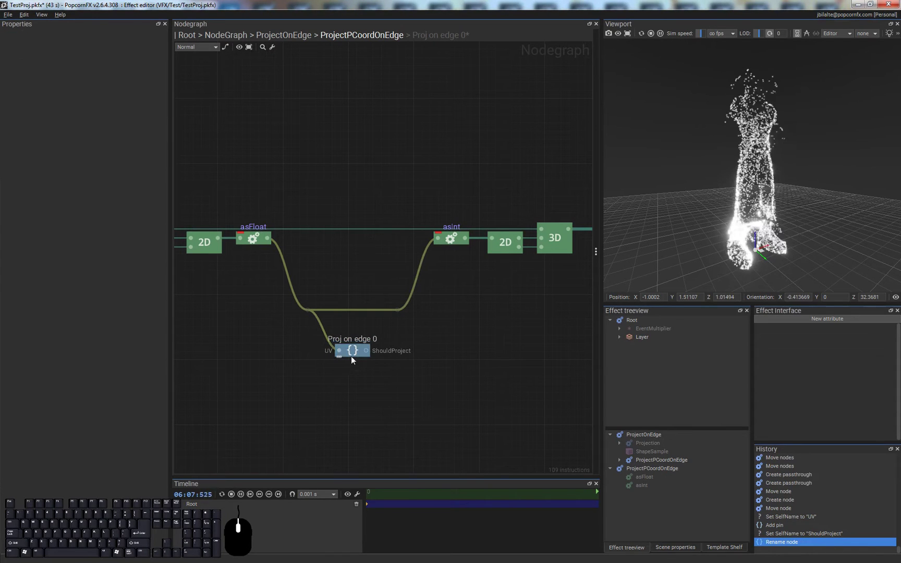
{"action": "left_click_drag", "start_coordinate": [352, 359], "coordinate": [346, 340]}
Step: Open the Proj on edge 0 script and start its first line with the empty assignment "ShouldProject = ;"
{"action": "double_click", "coordinate": [349, 340]}
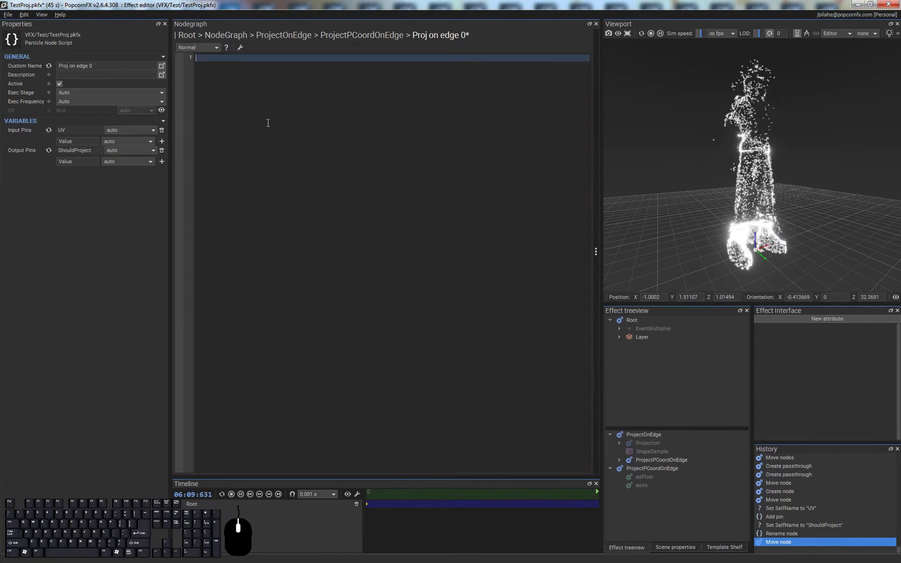
{"action": "type", "text": "ShouldPro"}
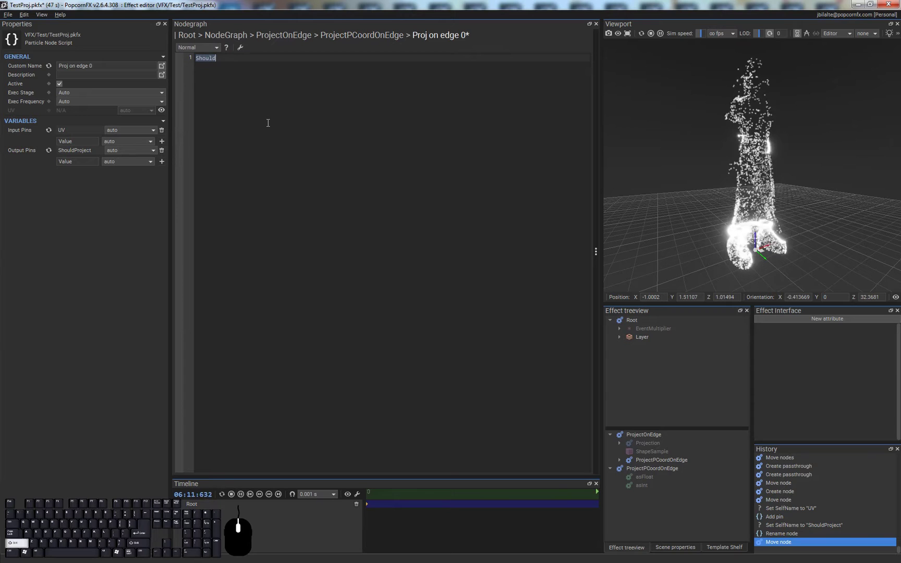
{"action": "type", "text": "ject = ;"}
{"action": "key", "text": "Left"}
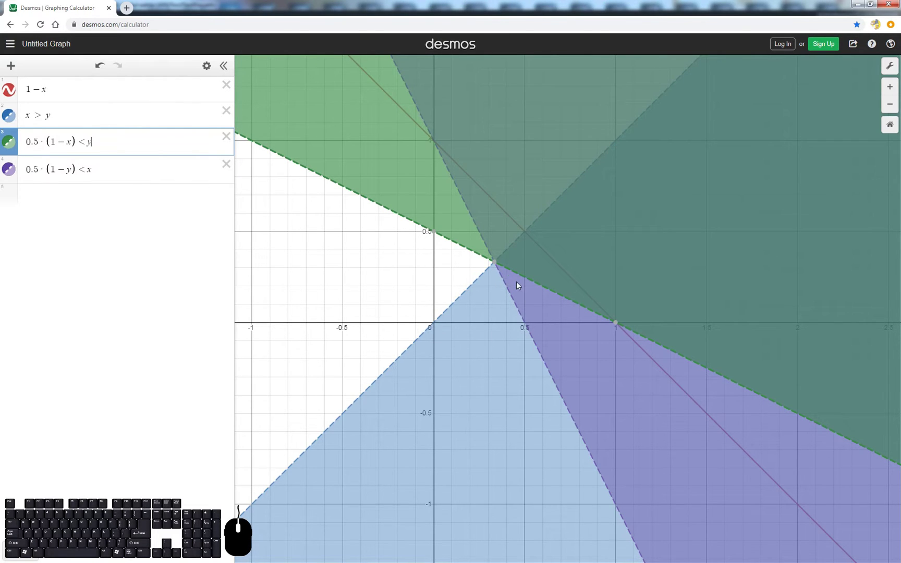
Step: Switch to Desmos, compare the regions and reverse the third expression's comparison to get 0.5·(1 − x) > y
{"action": "left_click", "coordinate": [79, 118]}
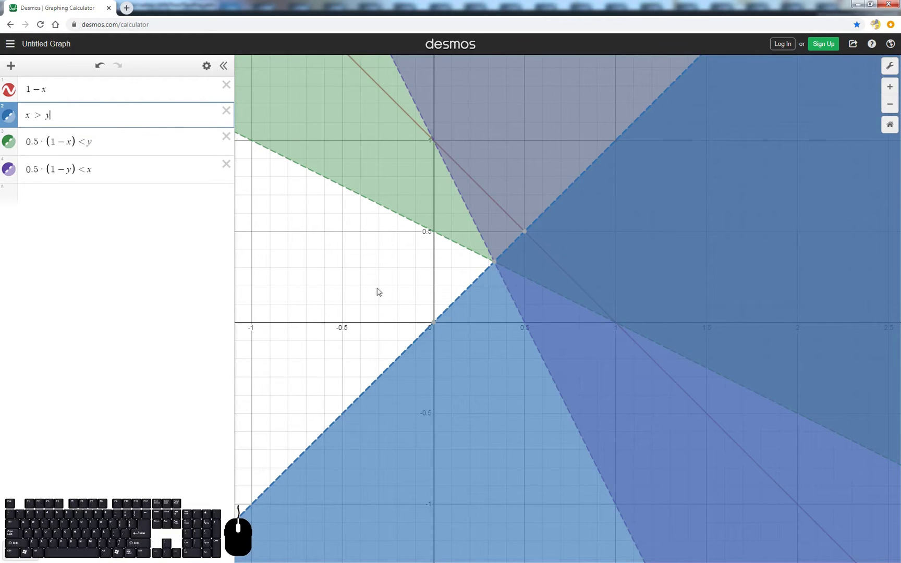
{"action": "left_click", "coordinate": [120, 144]}
{"action": "key", "text": "Right"}
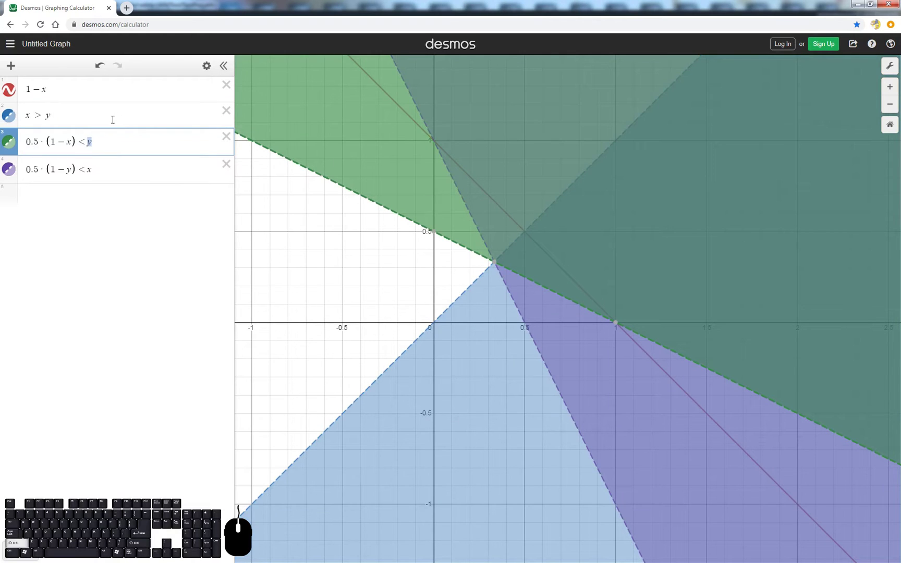
{"action": "key", "text": "shift+Left"}
{"action": "type", "text": ">"}
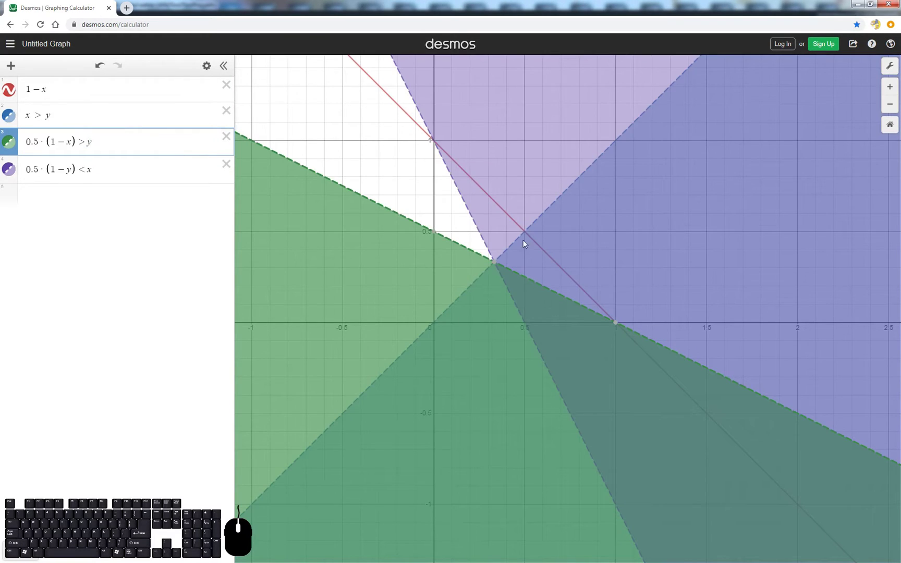
{"action": "left_click", "coordinate": [68, 116]}
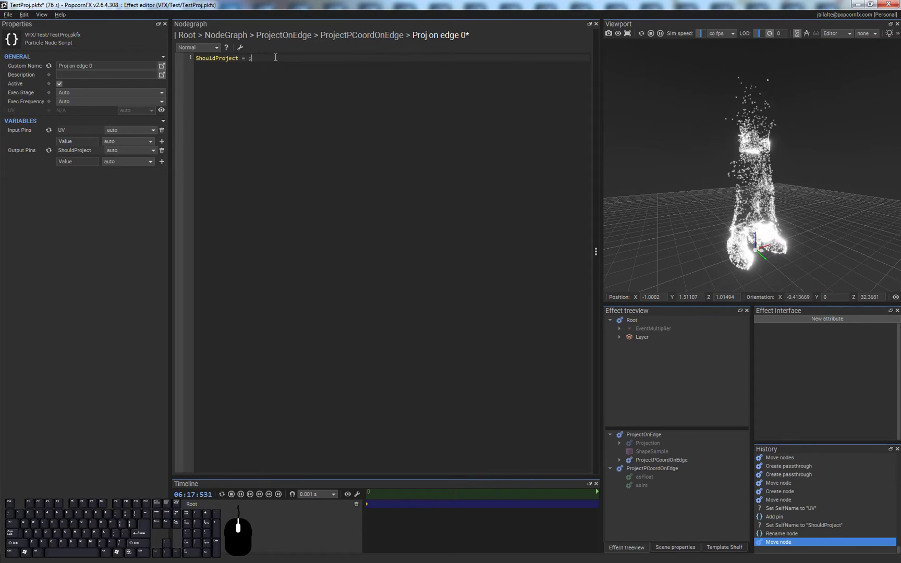
Step: Back in PopcornFX, enter the first condition "UV.x > y &&" in the ShouldProject assignment
{"action": "type", "text": "UV.x"}
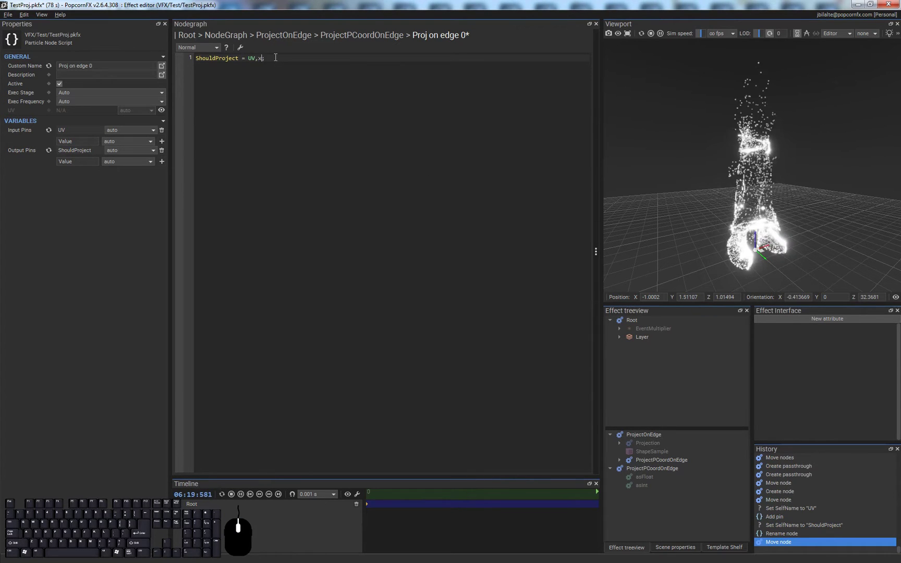
{"action": "key", "text": "BackSpace"}
{"action": "key", "text": "BackSpace"}
{"action": "type", "text": ".x "}
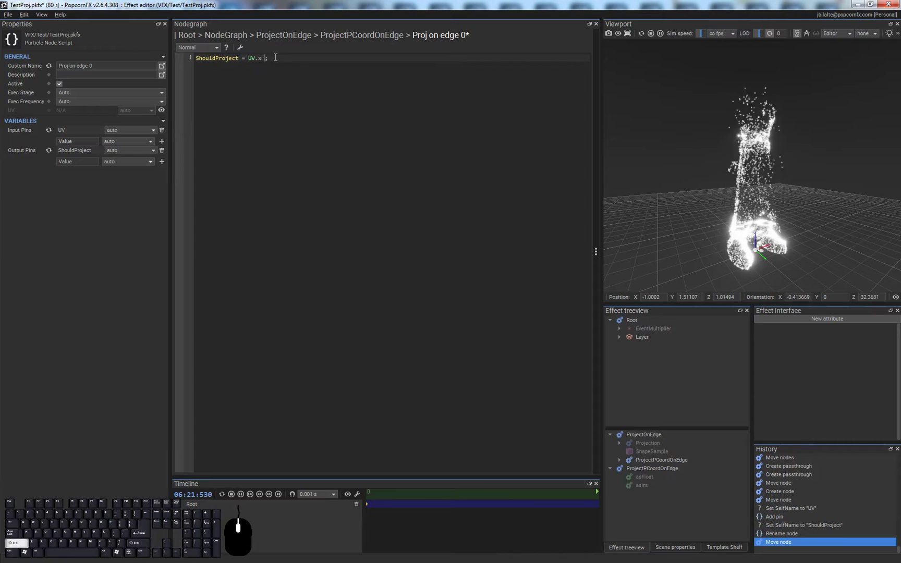
{"action": "type", "text": "> y"}
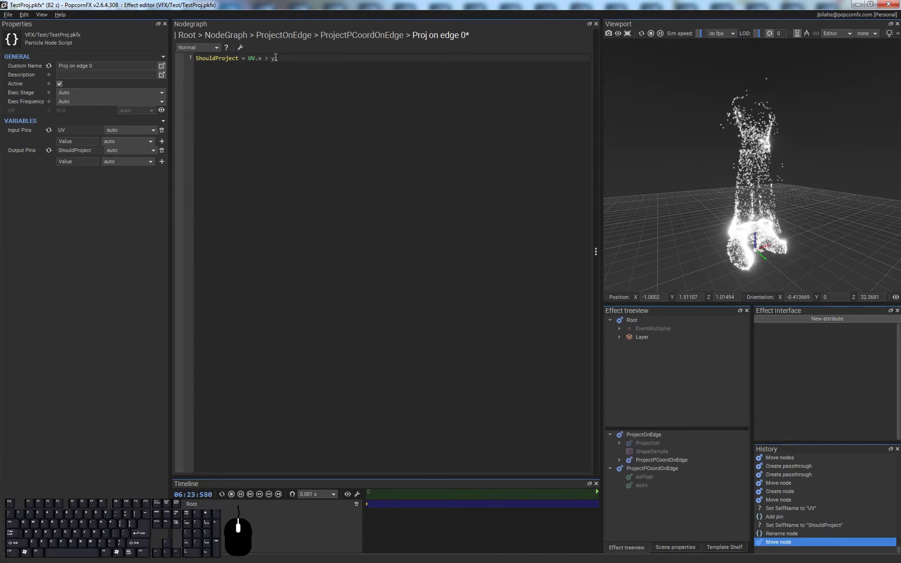
{"action": "type", "text": " && "}
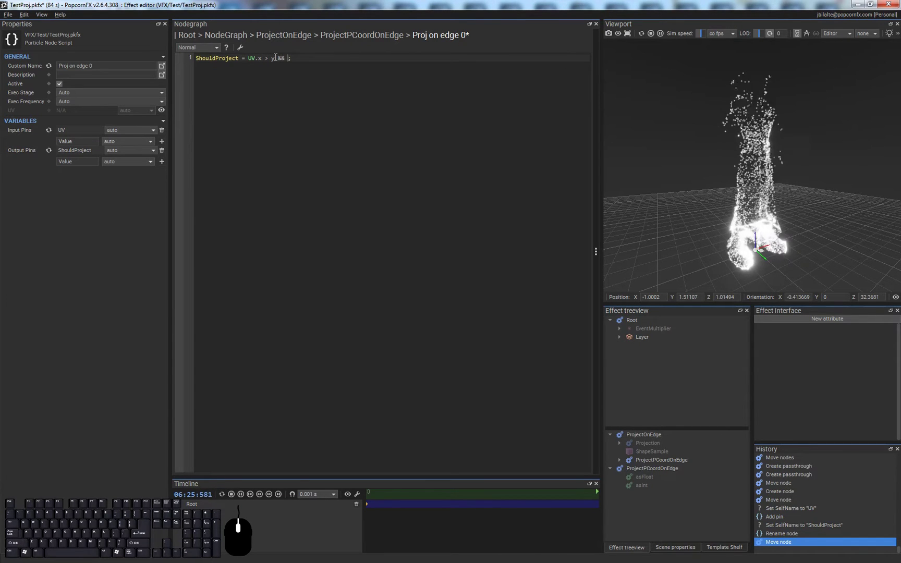
Step: Complete the assignment with the second condition "0.5 * (1 * UV.x) > y" and apply the script
{"action": "type", "text": "0.5 * ()"}
{"action": "key", "text": "Left"}
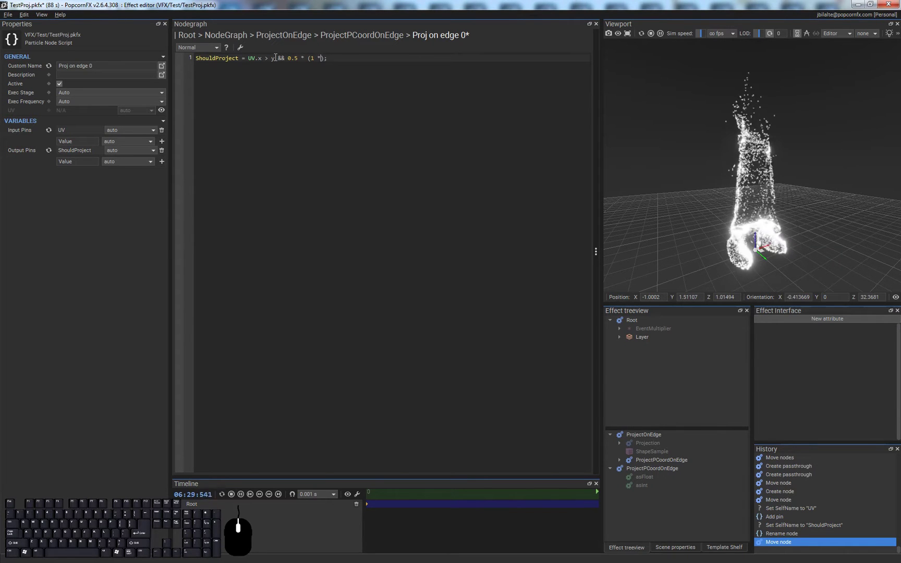
{"action": "type", "text": "UV."}
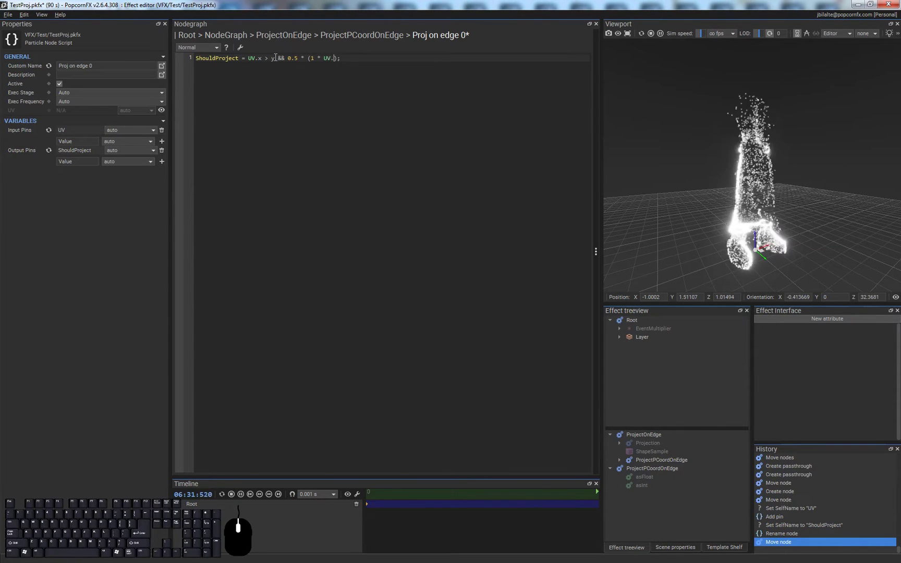
{"action": "type", "text": "x"}
{"action": "key", "text": "Right"}
{"action": "type", "text": "> y"}
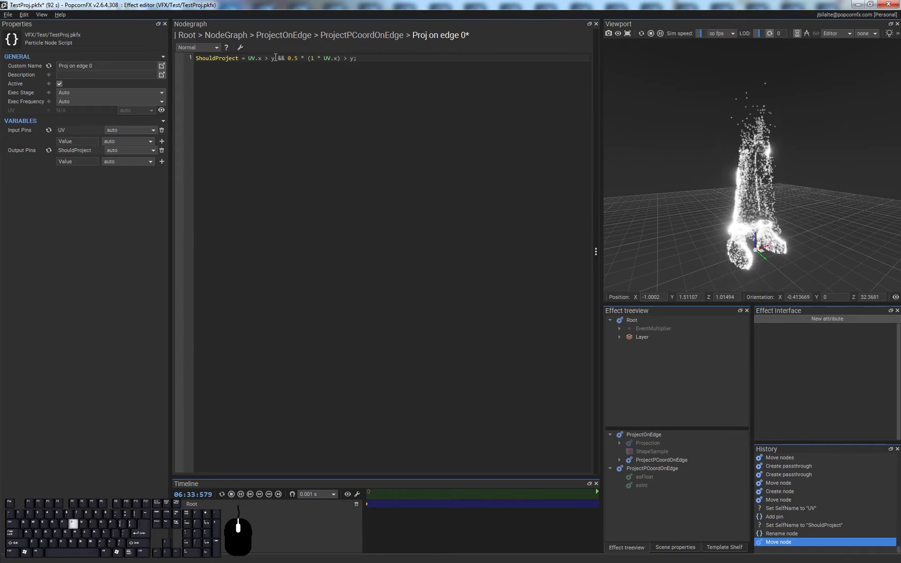
{"action": "key", "text": "End"}
{"action": "key", "text": "ctrl+Return"}
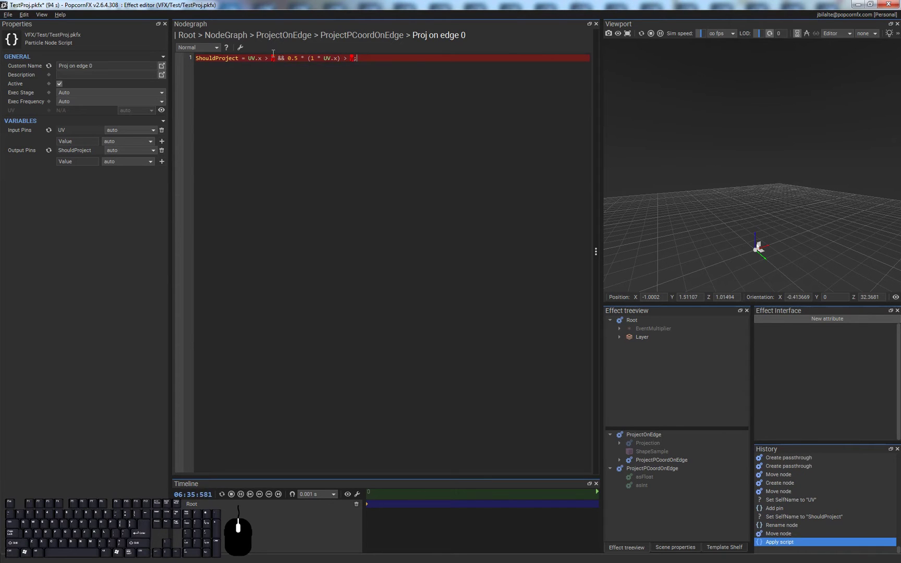
Step: Replace both bare y references in the script with UV.y and apply the script again
{"action": "type", "text": "UV."}
{"action": "key", "text": "shift+Left"}
{"action": "key", "text": "shift+Left"}
{"action": "key", "text": "shift+Left"}
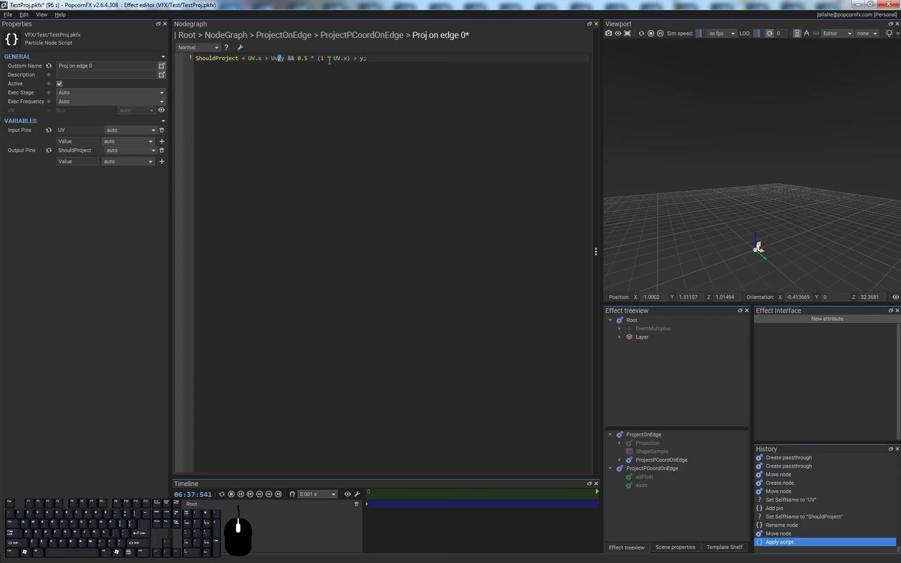
{"action": "type", "text": "V."}
{"action": "key", "text": "ctrl+shift+Left"}
{"action": "key", "text": "ctrl+shift+Left"}
{"action": "key", "text": "ctrl+c"}
{"action": "key", "text": "End"}
{"action": "key", "text": "ctrl+Left"}
{"action": "key", "text": "ctrl+Left"}
{"action": "key", "text": "ctrl+v"}
{"action": "key", "text": "ctrl+Return"}
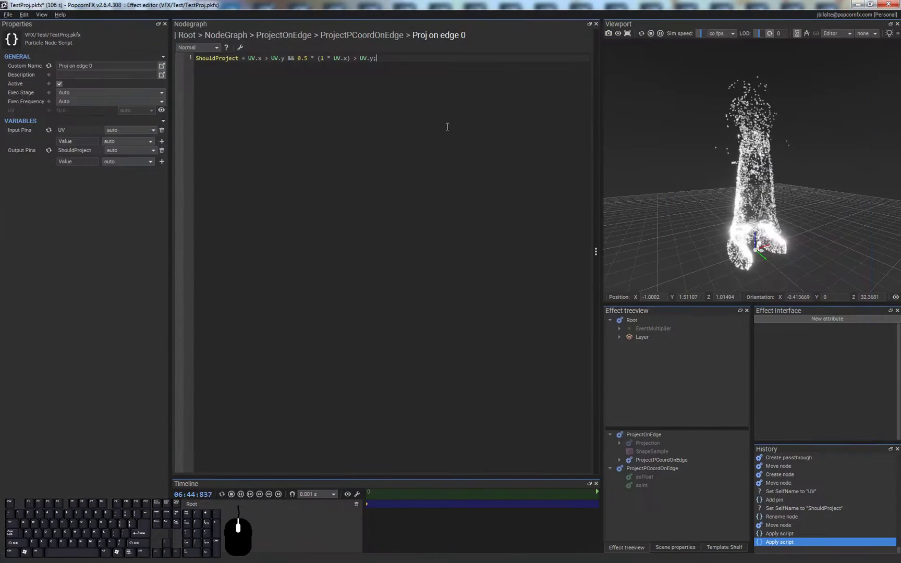
Step: Return to the node graph and paste a copy of the Proj on edge 0 node just below the original
{"action": "left_click", "coordinate": [346, 88]}
{"action": "key", "text": "Escape"}
{"action": "left_click", "coordinate": [389, 290]}
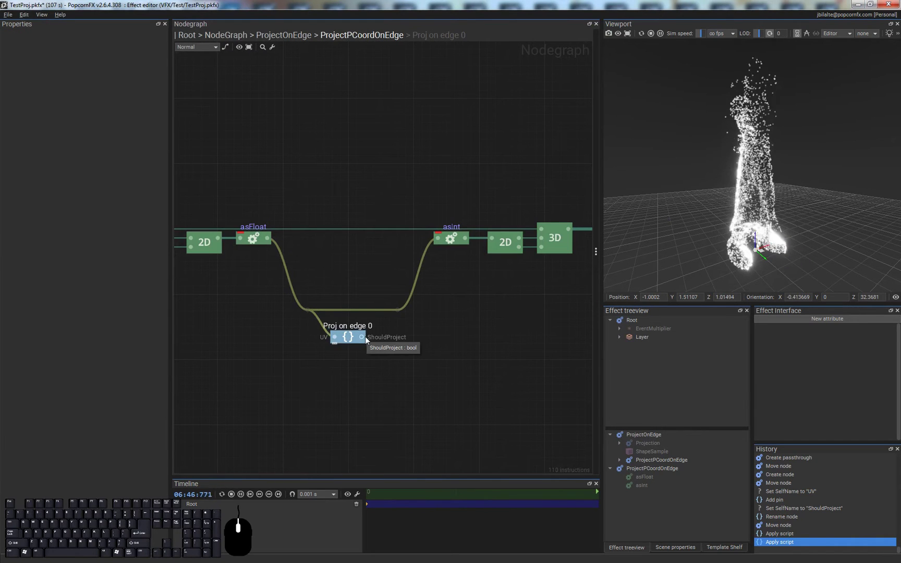
{"action": "left_click", "coordinate": [349, 338]}
{"action": "key", "text": "ctrl+c"}
{"action": "left_click", "coordinate": [347, 367]}
{"action": "key", "text": "ctrl+v"}
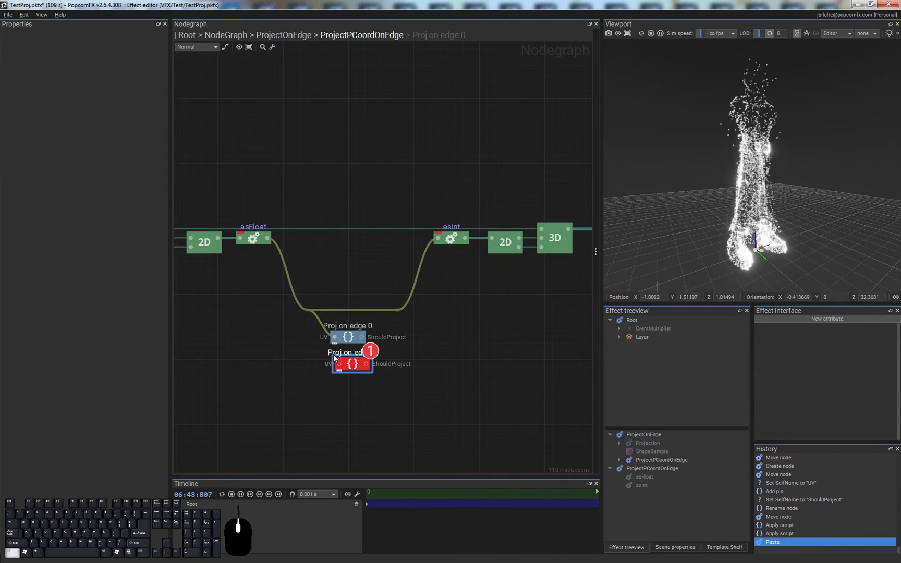
Step: Paste a second copy of Proj on edge 0, link both copies' UV inputs to the coordinate wire, and align them below the original
{"action": "left_click", "coordinate": [339, 385]}
{"action": "key", "text": "ctrl+v"}
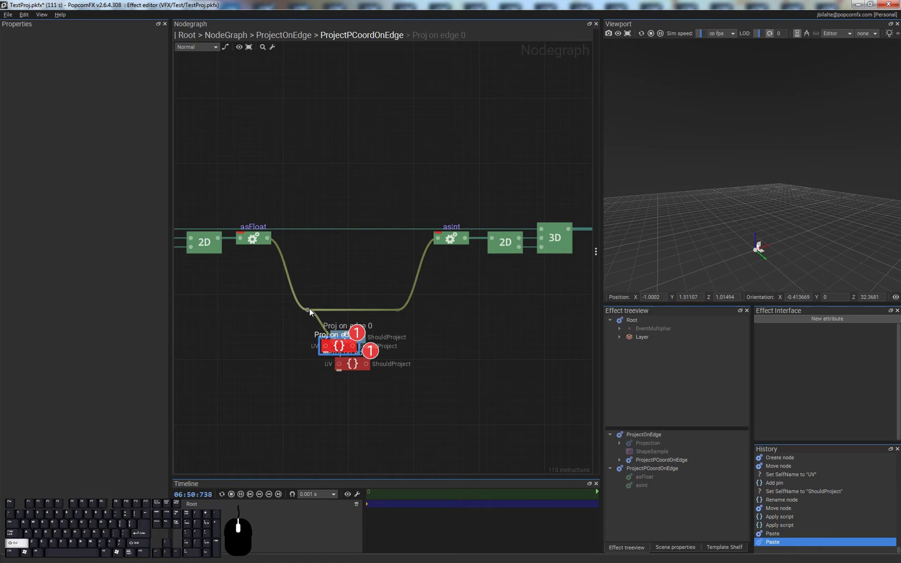
{"action": "left_click", "coordinate": [322, 349], "text": "ctrl"}
{"action": "left_click_drag", "start_coordinate": [322, 346], "coordinate": [337, 406], "text": "shift"}
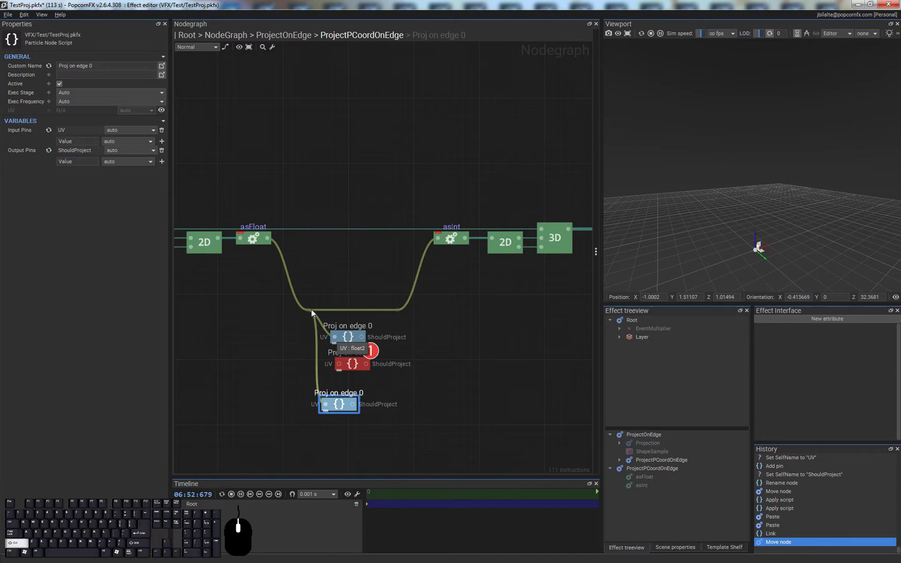
{"action": "left_click_drag", "start_coordinate": [309, 309], "coordinate": [350, 395], "text": "shift"}
{"action": "left_click", "coordinate": [350, 370]}
{"action": "left_click", "coordinate": [352, 418]}
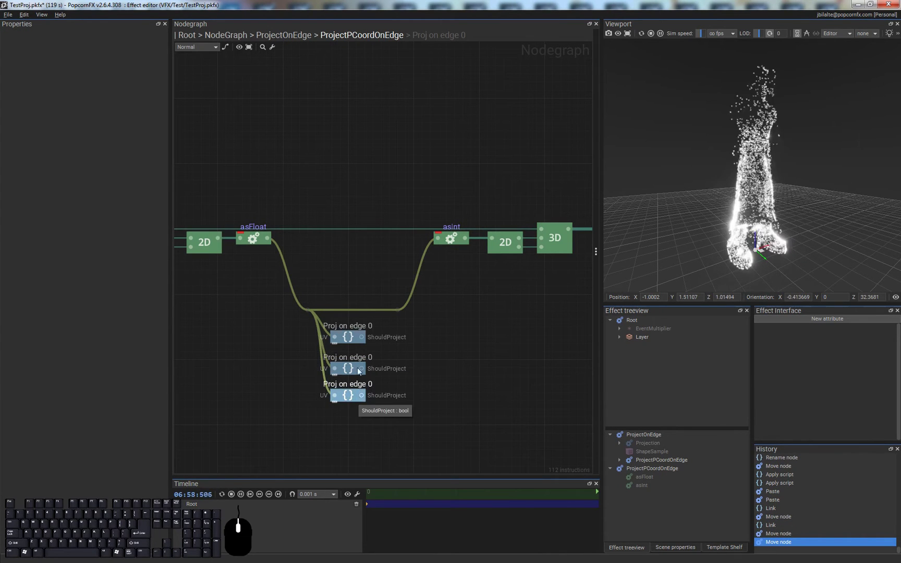
Step: Rename the middle script node as Proj on edge 1
{"action": "left_click", "coordinate": [359, 372]}
{"action": "key", "text": "F2"}
{"action": "key", "text": "BackSpace"}
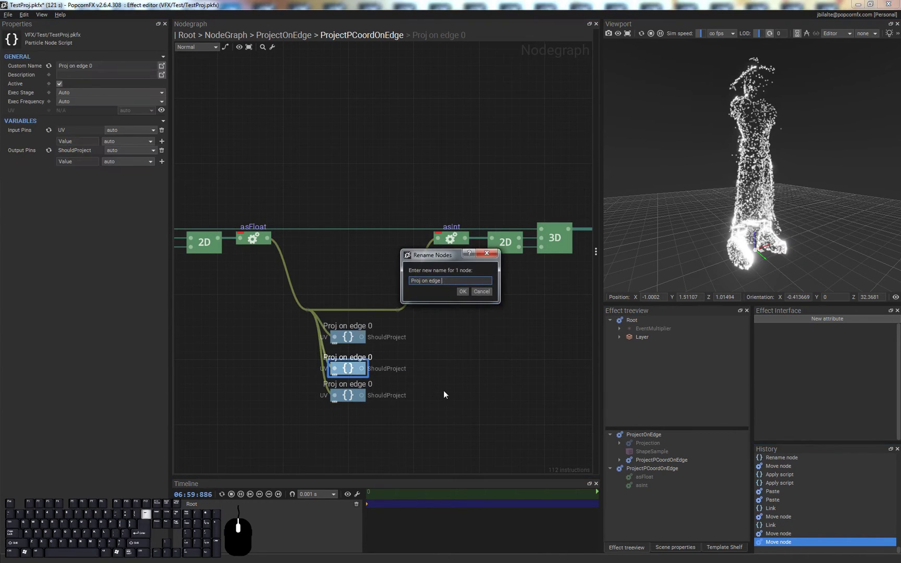
{"action": "type", "text": "1"}
{"action": "key", "text": "Return"}
Step: Rename the lowest script node as Proj on edge 2 and move it slightly down to even out the spacing
{"action": "left_click", "coordinate": [349, 389]}
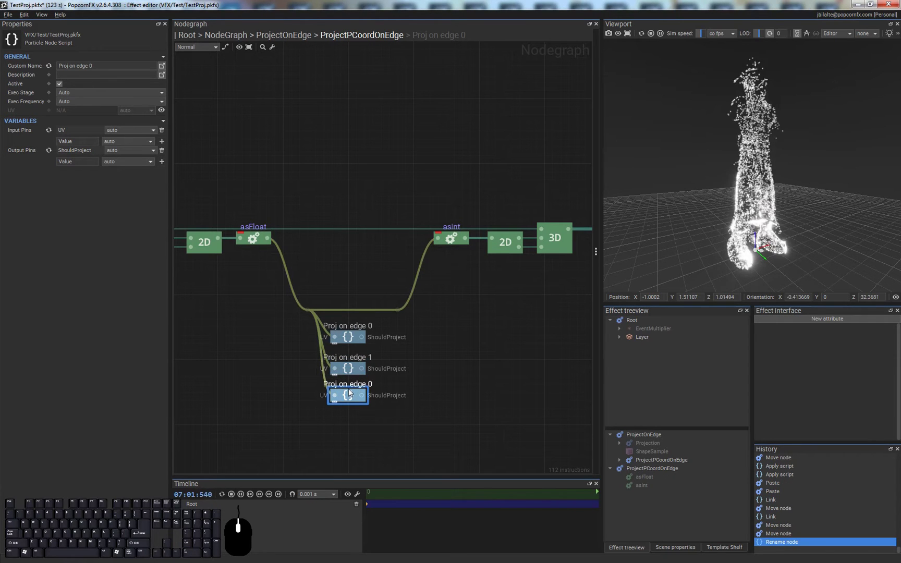
{"action": "key", "text": "F2"}
{"action": "key", "text": "BackSpace"}
{"action": "type", "text": "2"}
{"action": "key", "text": "Return"}
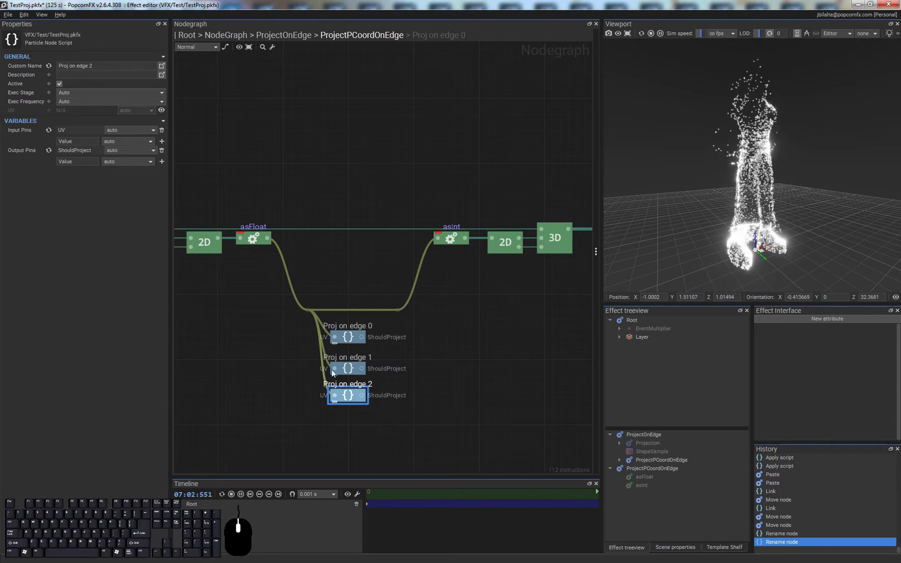
{"action": "left_click_drag", "start_coordinate": [351, 397], "coordinate": [351, 403]}
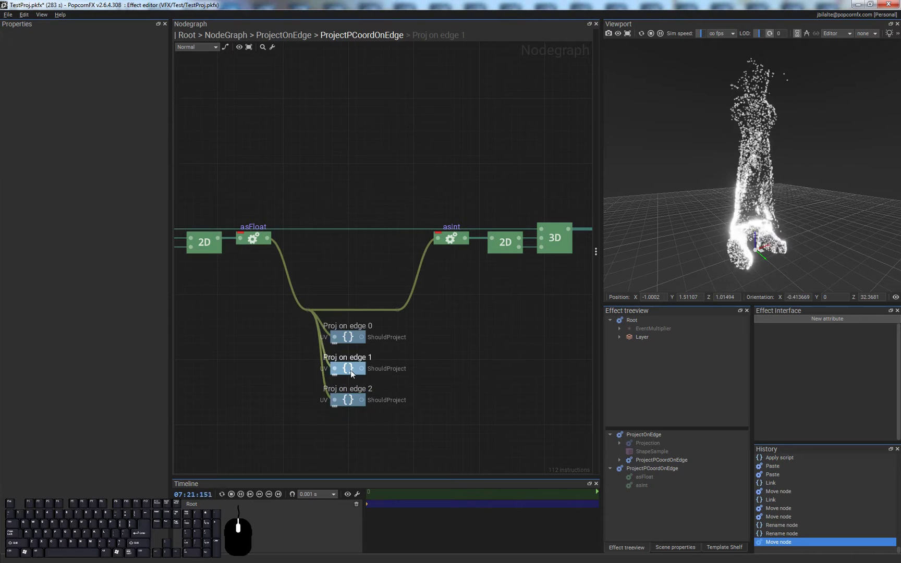
Step: Open the Proj on edge 1 script, then switch to Desmos and change the second expression to x < y
{"action": "double_click", "coordinate": [350, 370]}
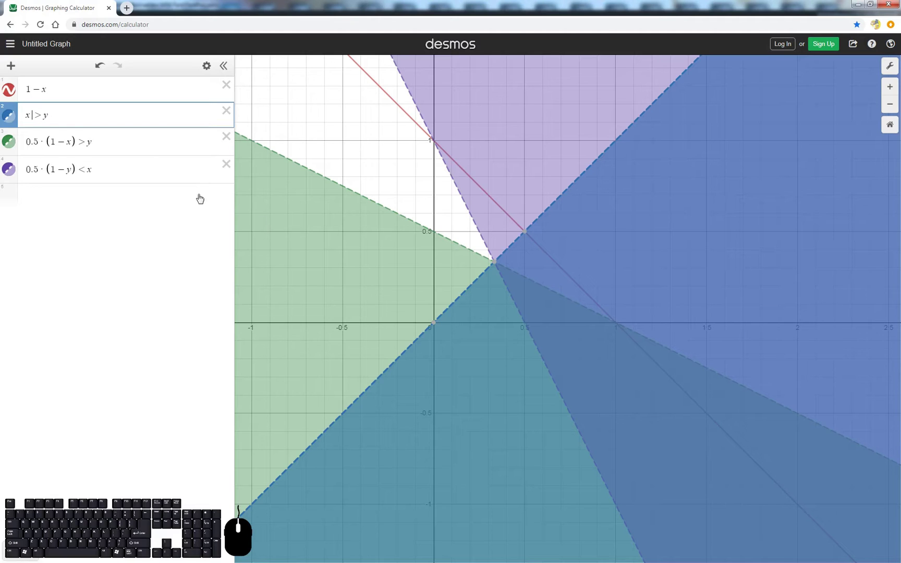
{"action": "key", "text": "shift+Right"}
{"action": "type", "text": "<"}
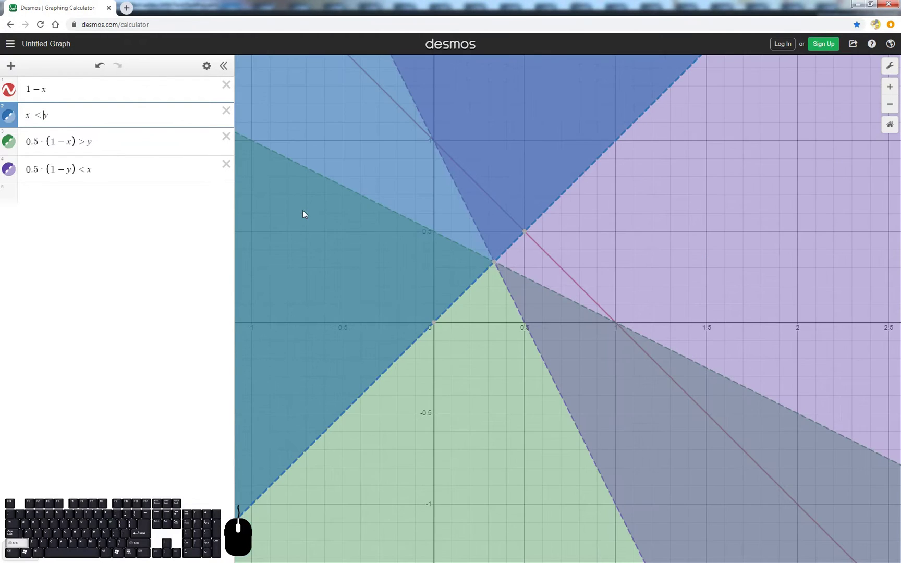
Step: Change the fourth Desmos inequality to 0.5·(1−y) > x and compare its region with that of x < y
{"action": "left_click", "coordinate": [86, 169]}
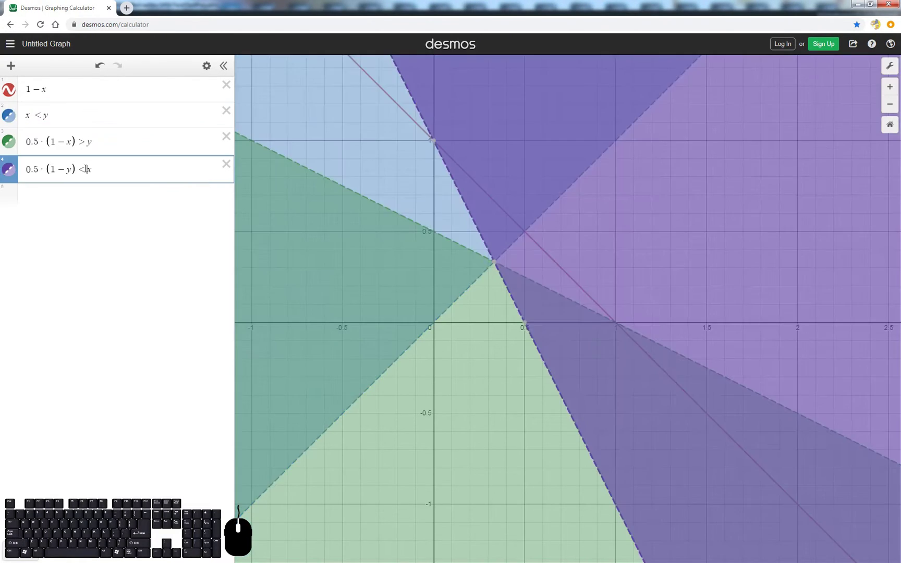
{"action": "key", "text": "shift+Left"}
{"action": "key", "text": "BackSpace"}
{"action": "type", "text": ">"}
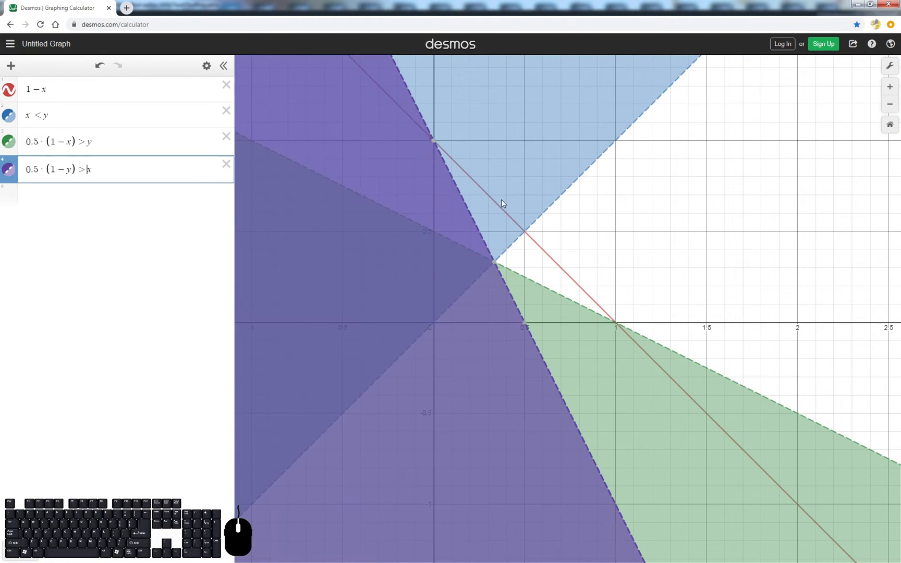
{"action": "left_click", "coordinate": [56, 114]}
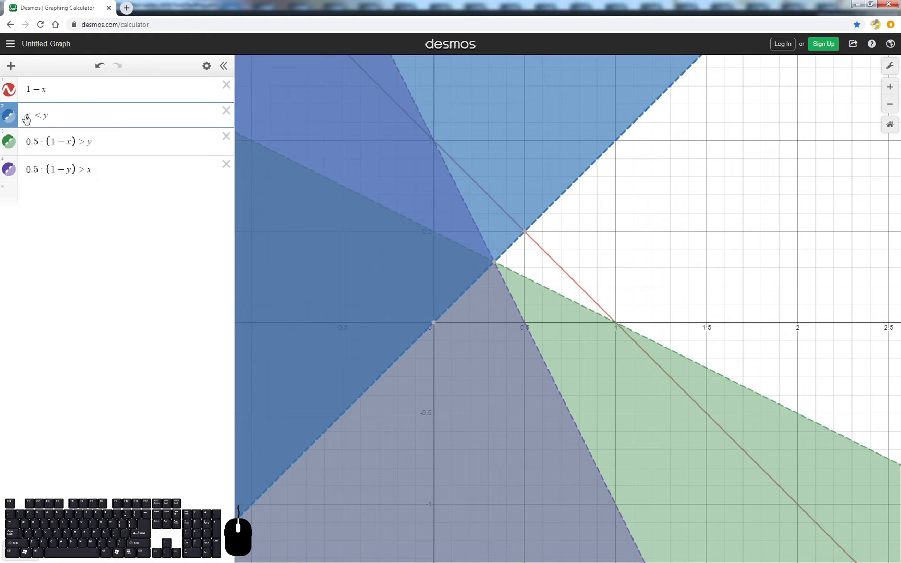
{"action": "left_click", "coordinate": [59, 168]}
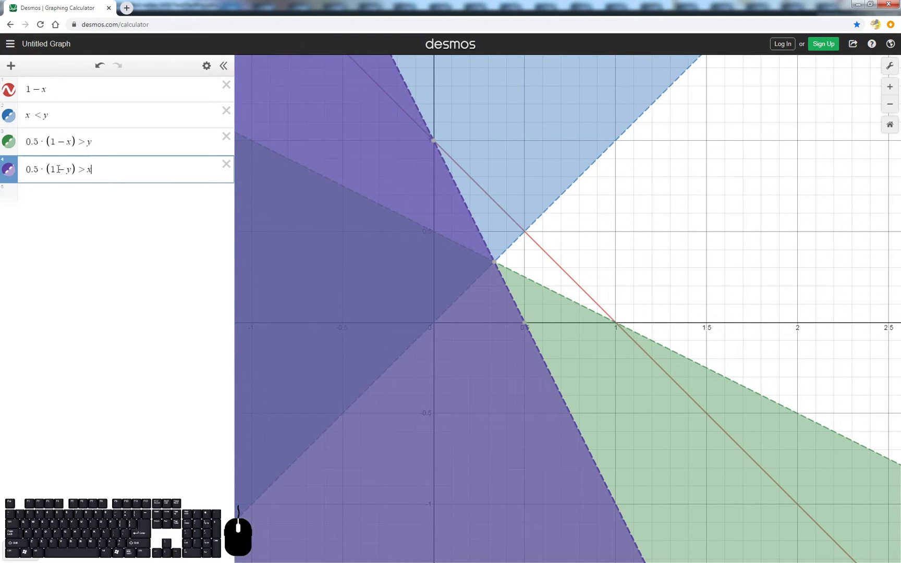
{"action": "left_click", "coordinate": [79, 116]}
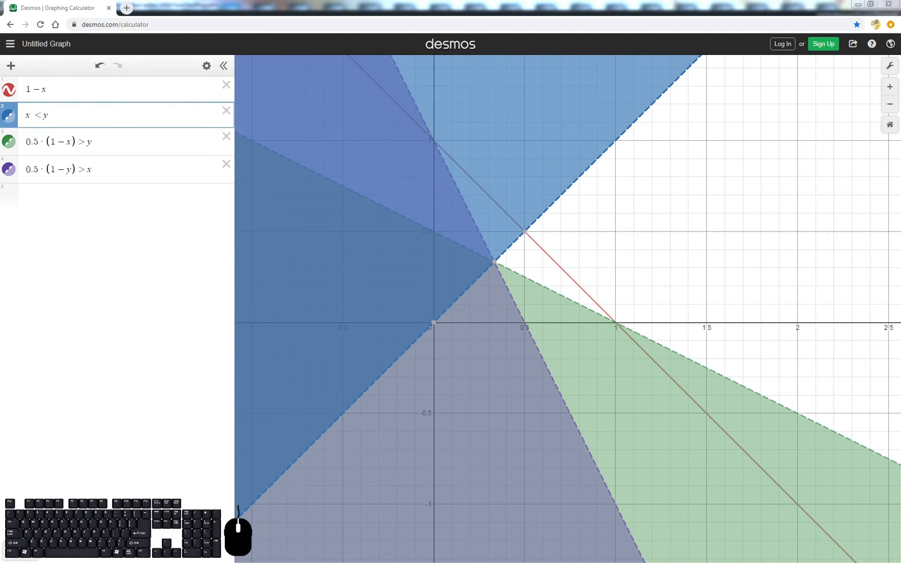
Step: Back in PopcornFX, change the first condition of the Proj on edge 1 script to "UV.x < UV.y"
{"action": "key", "text": "alt+Tab"}
{"action": "left_click", "coordinate": [265, 61]}
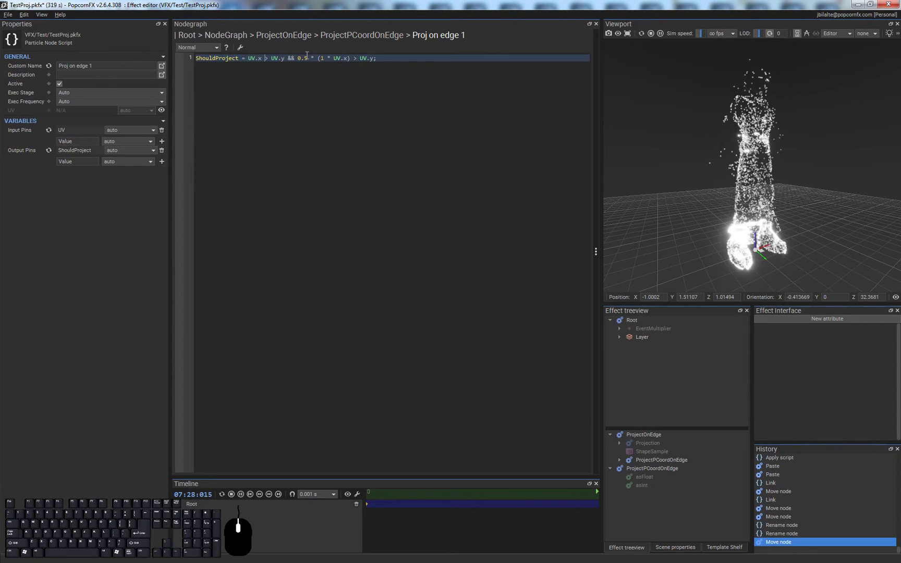
{"action": "key", "text": "shift+Right"}
{"action": "type", "text": "<"}
Step: Change the second condition of the script to "0.5 * (1 * UV.y) < UV.x"
{"action": "key", "text": "ctrl+Left"}
{"action": "key", "text": "ctrl+Left"}
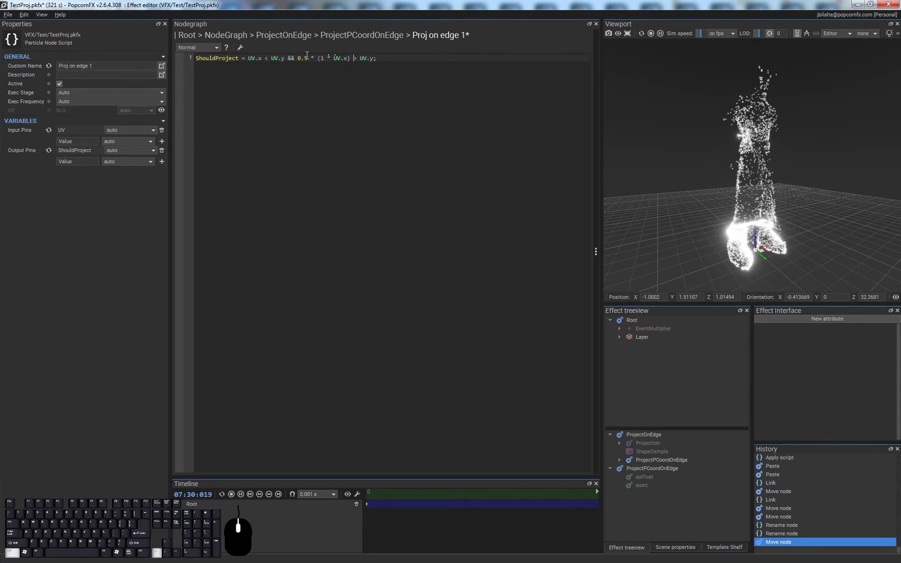
{"action": "type", "text": "y"}
{"action": "key", "text": "ctrl+Right"}
{"action": "key", "text": "shift+Right"}
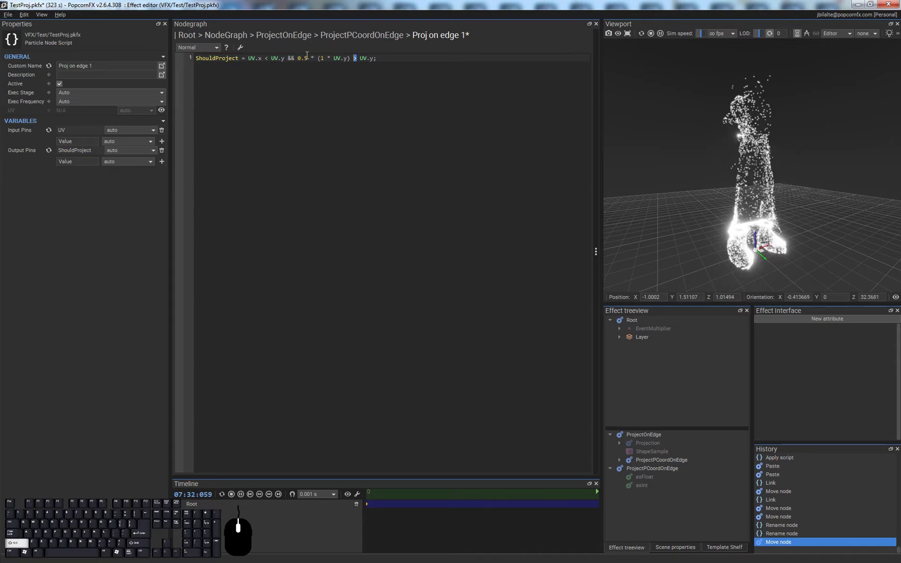
{"action": "type", "text": "<"}
{"action": "key", "text": "End"}
{"action": "key", "text": "Left"}
{"action": "key", "text": "shift+Left"}
{"action": "type", "text": "x"}
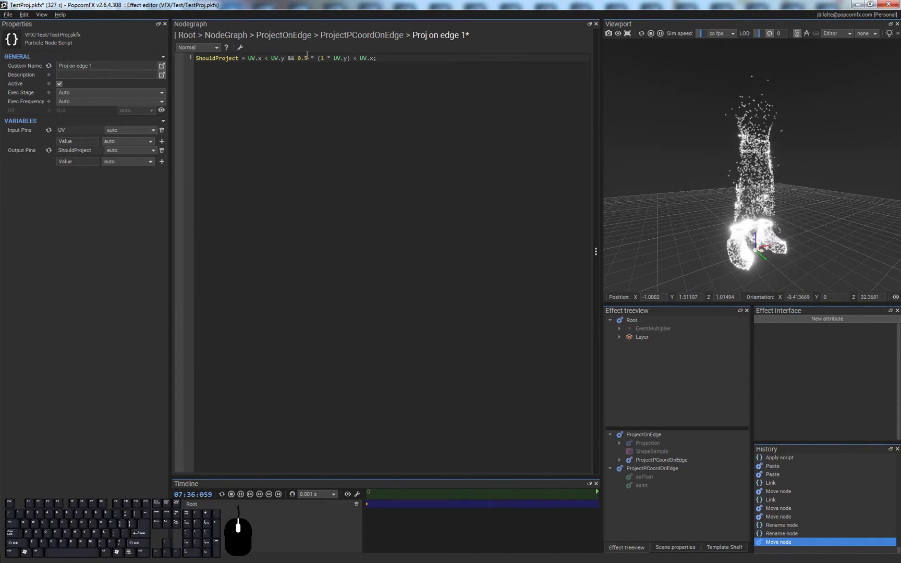
{"action": "key", "text": "End"}
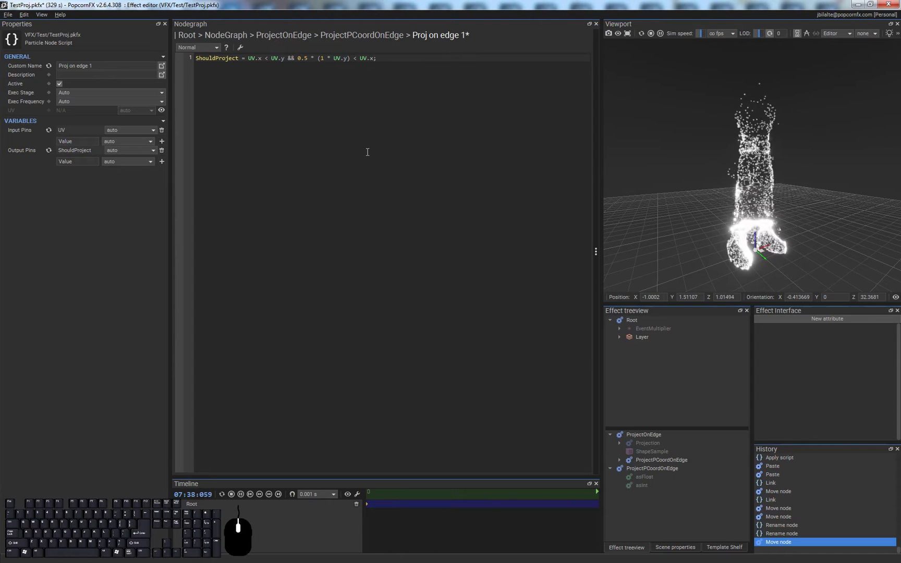
Step: Check the inequality in Desmos, then set the second condition's comparison to > in PopcornFX and apply the script
{"action": "key", "text": "alt+Tab"}
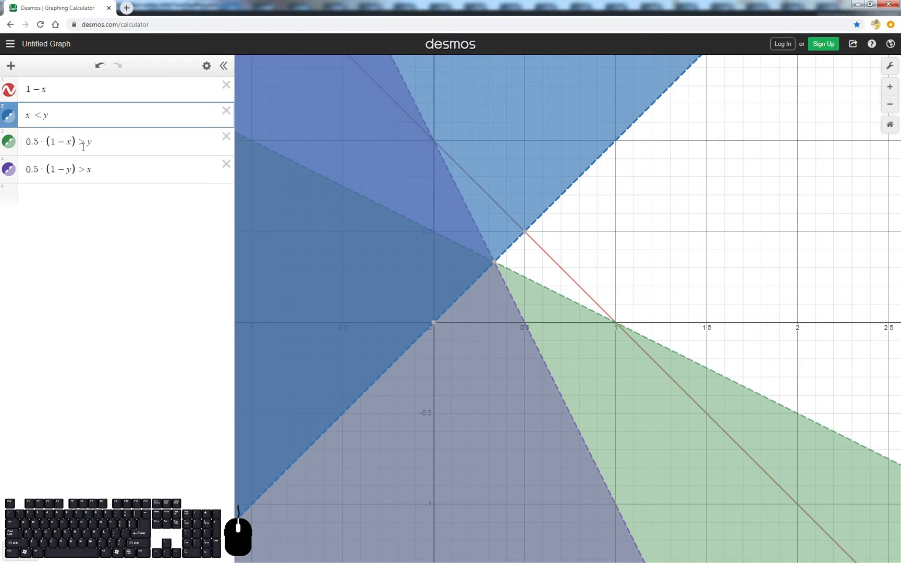
{"action": "key", "text": "alt+Tab"}
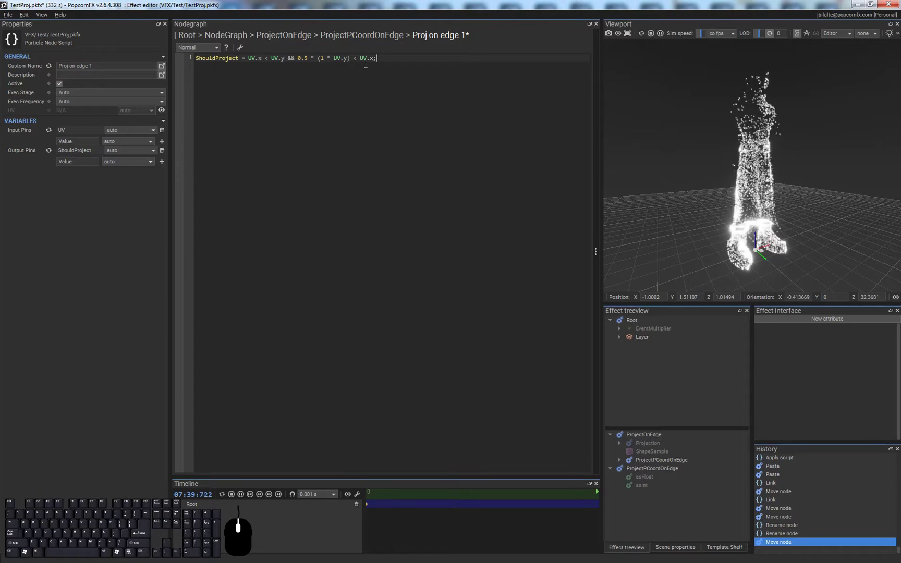
{"action": "type", "text": ">"}
{"action": "key", "text": "ctrl+Return"}
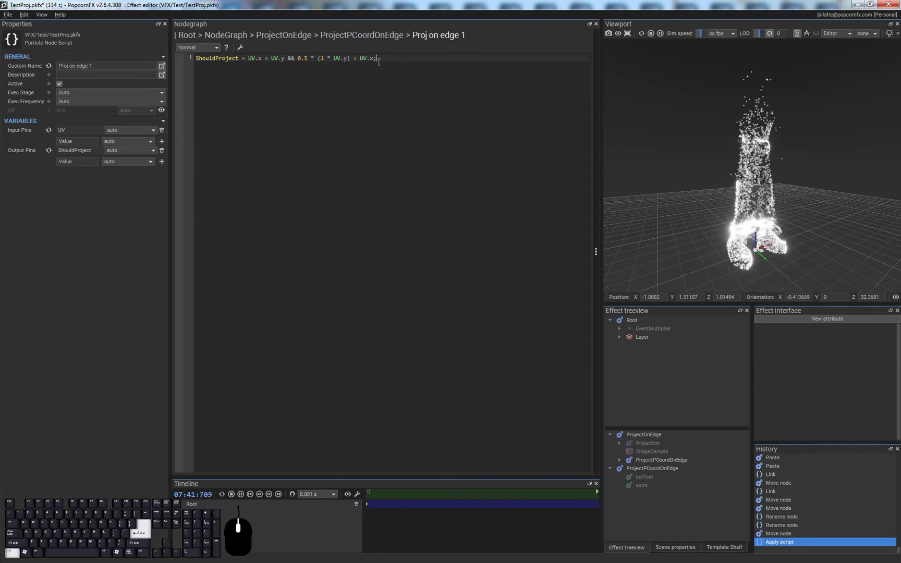
Step: Return to the node graph and open the Proj on edge 2 script
{"action": "key", "text": "alt+Left"}
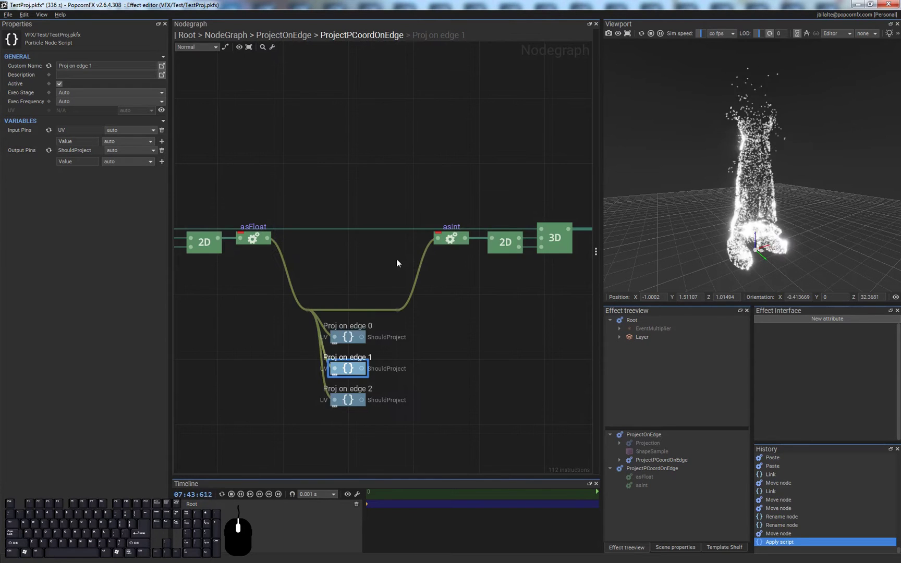
{"action": "left_click", "coordinate": [386, 311]}
{"action": "double_click", "coordinate": [352, 400]}
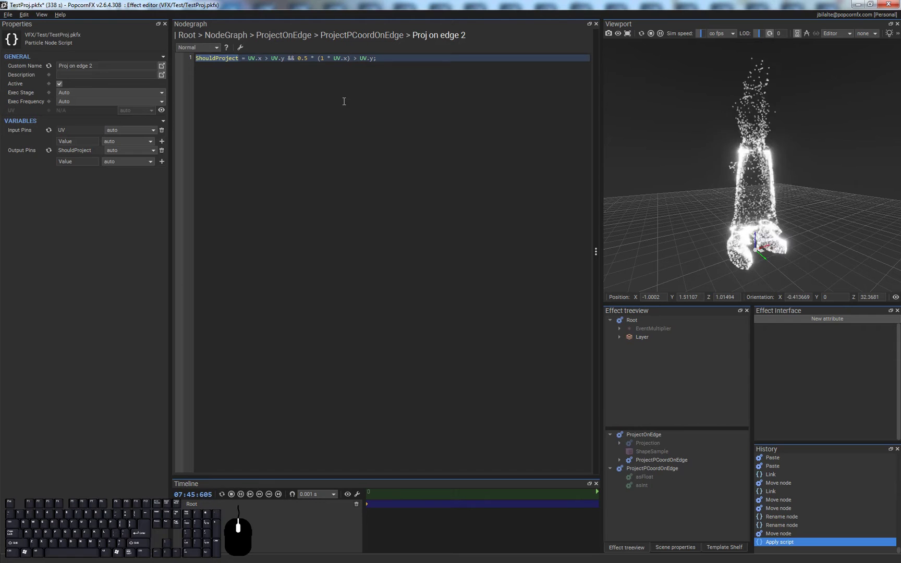
Step: Switch to Desmos and change the third and fourth inequalities to 0.5·(1−x) < y and 0.5·(1−y) < x
{"action": "key", "text": "alt+Tab"}
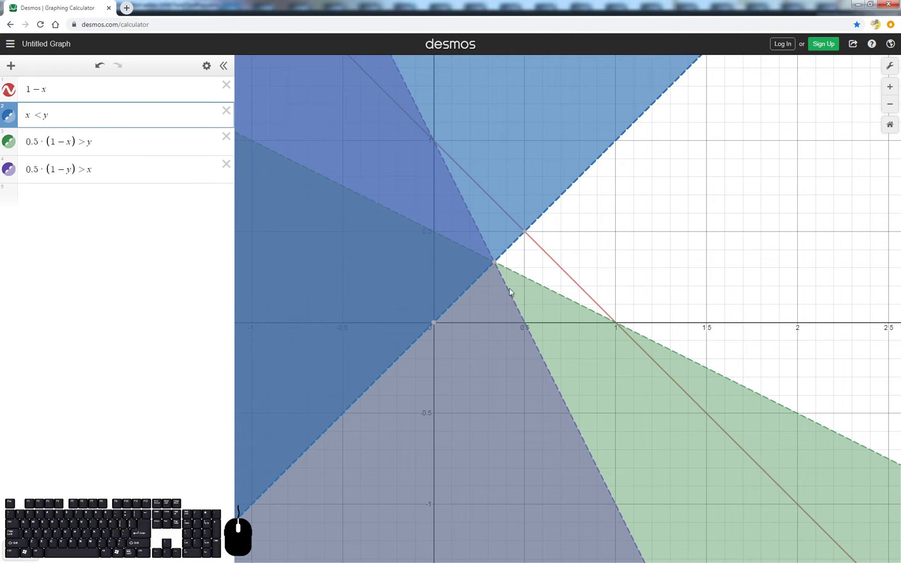
{"action": "left_click", "coordinate": [59, 153]}
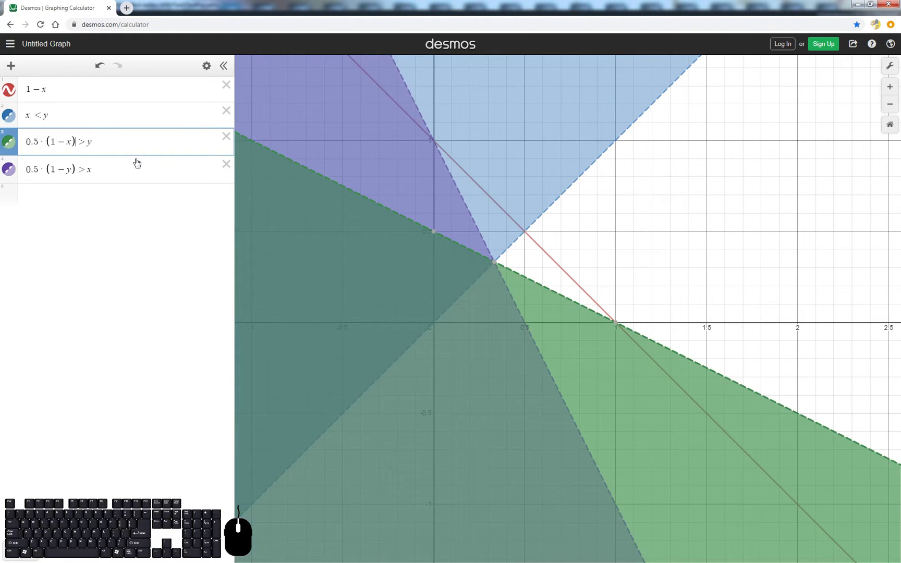
{"action": "key", "text": "shift+Right"}
{"action": "type", "text": "<"}
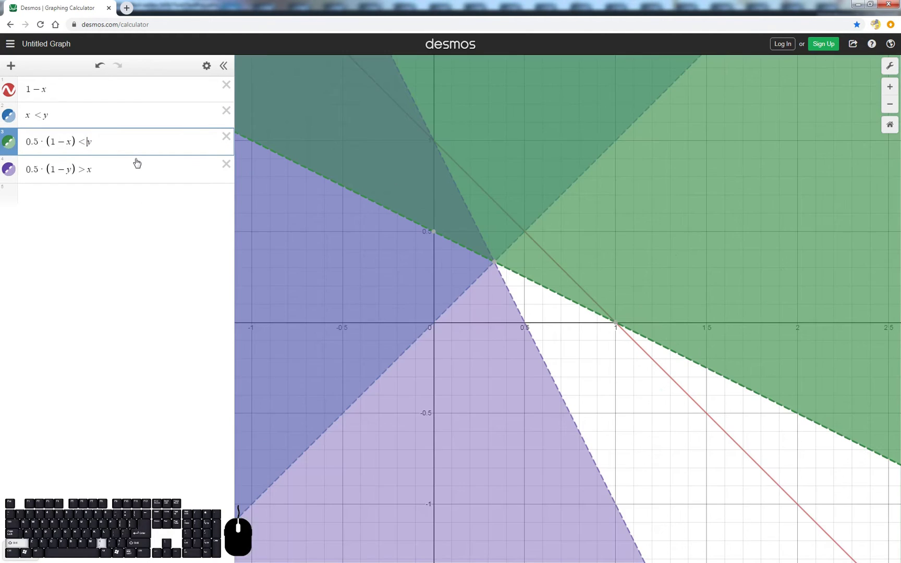
{"action": "left_click", "coordinate": [77, 170]}
{"action": "key", "text": "shift+Right"}
{"action": "type", "text": "<"}
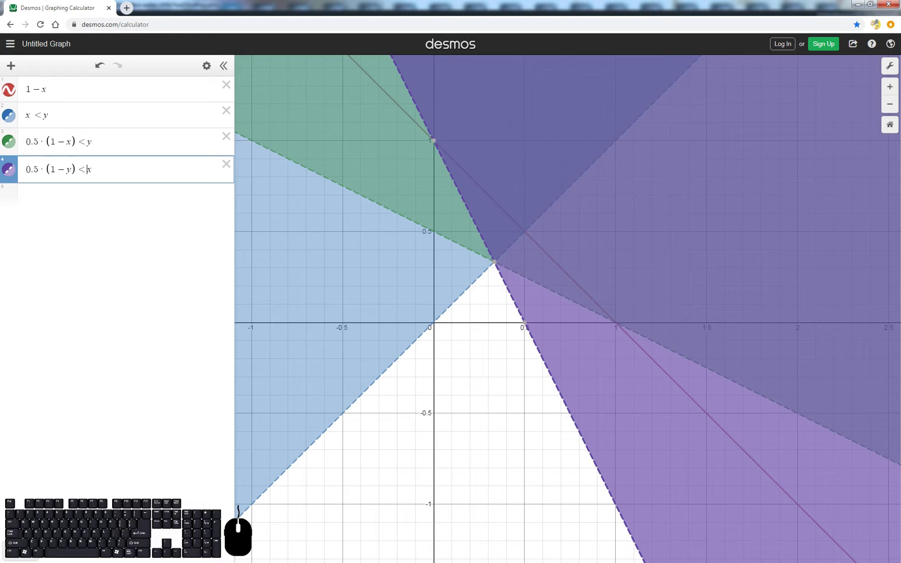
Step: Back in PopcornFX, replace the first condition of the Proj on edge 2 script with a copy of the second, "0.5 * (1 * UV.x) > UV.y"
{"action": "key", "text": "alt+Tab"}
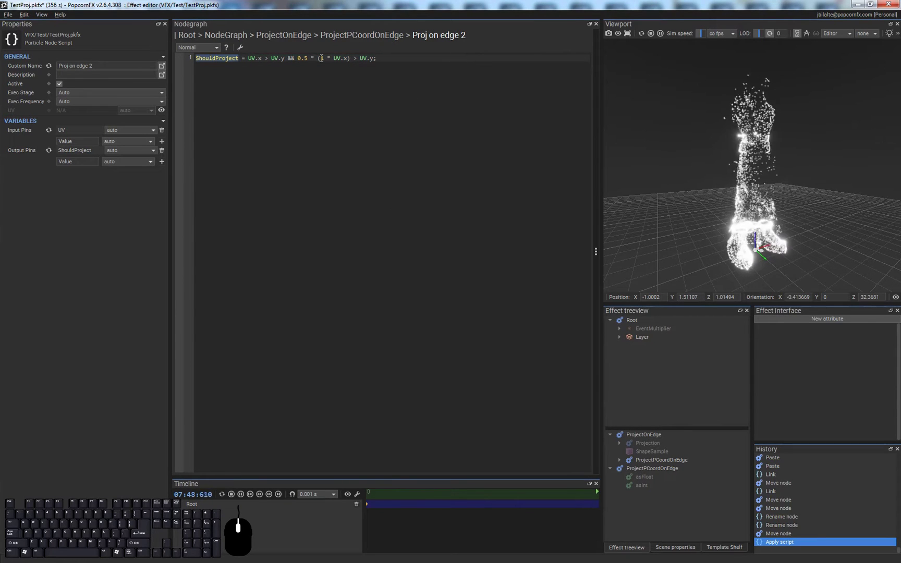
{"action": "left_click_drag", "start_coordinate": [298, 57], "coordinate": [366, 61]}
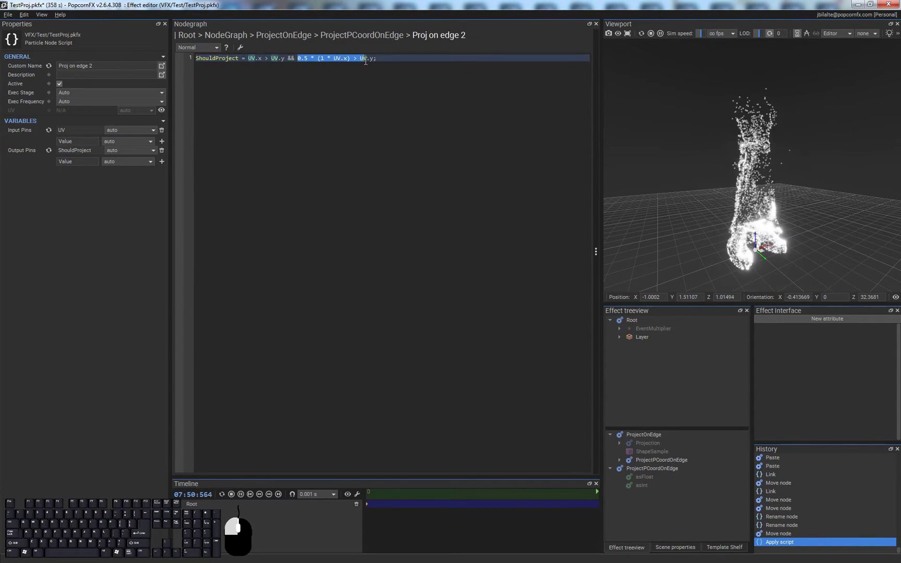
{"action": "left_click_drag", "start_coordinate": [248, 58], "coordinate": [280, 57]}
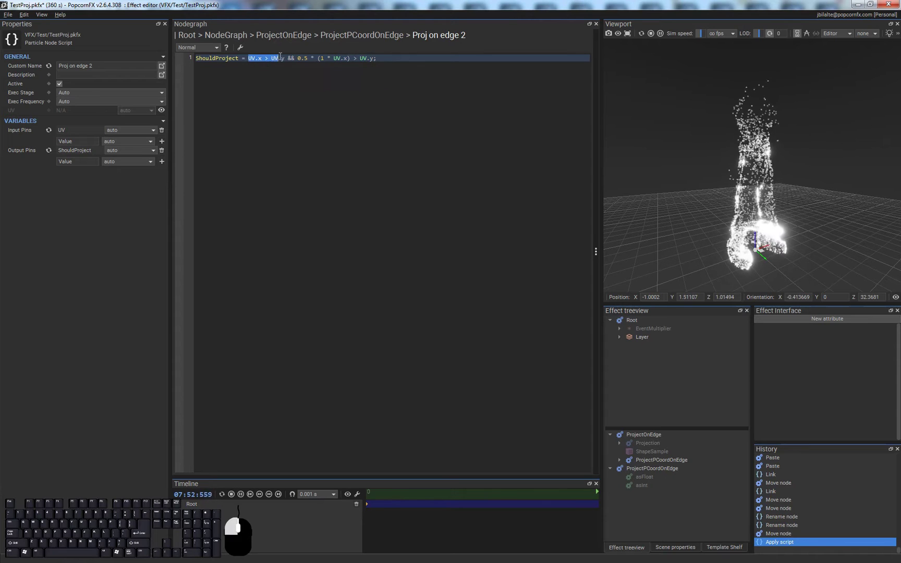
{"action": "type", "text": "0.5 * (1 * UV.x) > UV.y"}
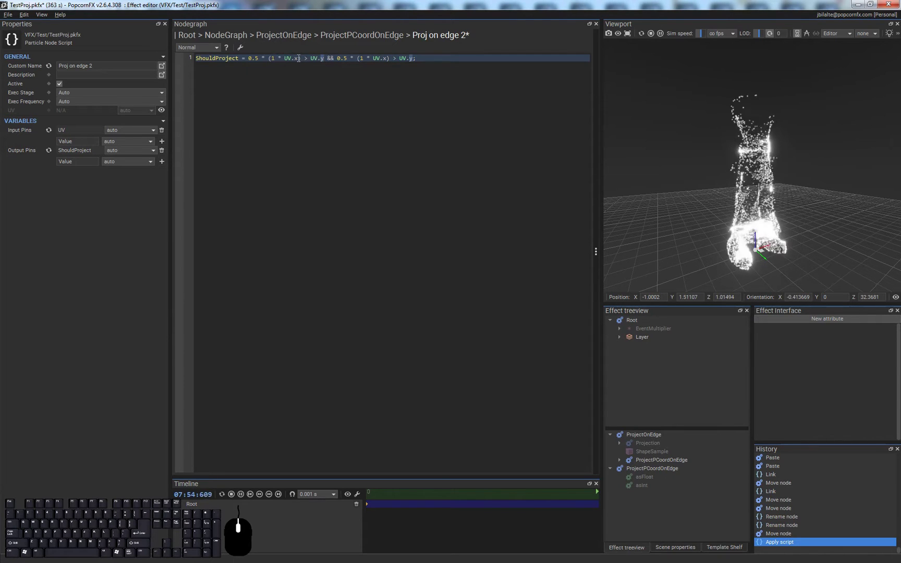
Step: Check the inequalities in Desmos, then correct both parenthesised terms of the Proj on edge 2 script to (1 - UV.x) in PopcornFX
{"action": "left_click", "coordinate": [299, 58]}
{"action": "key", "text": "alt+Tab"}
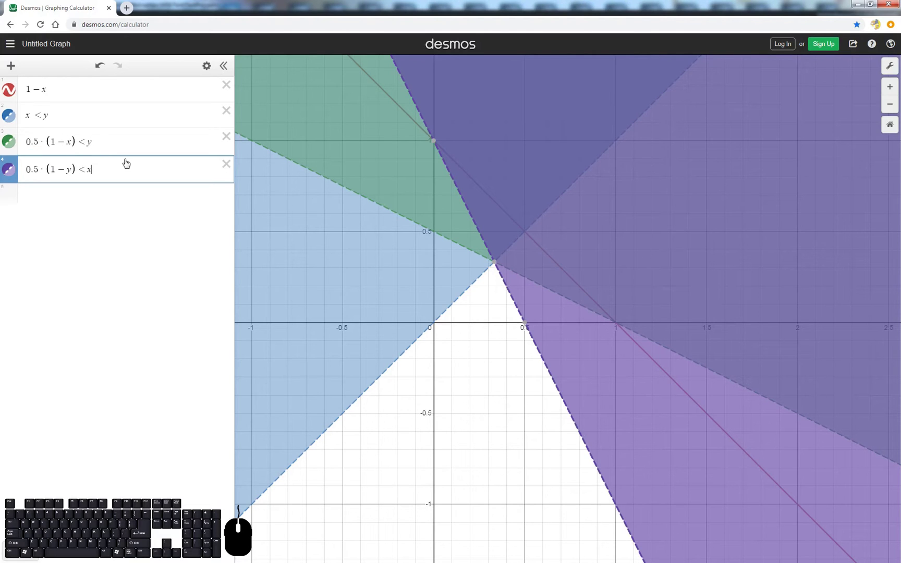
{"action": "key", "text": "alt+Tab"}
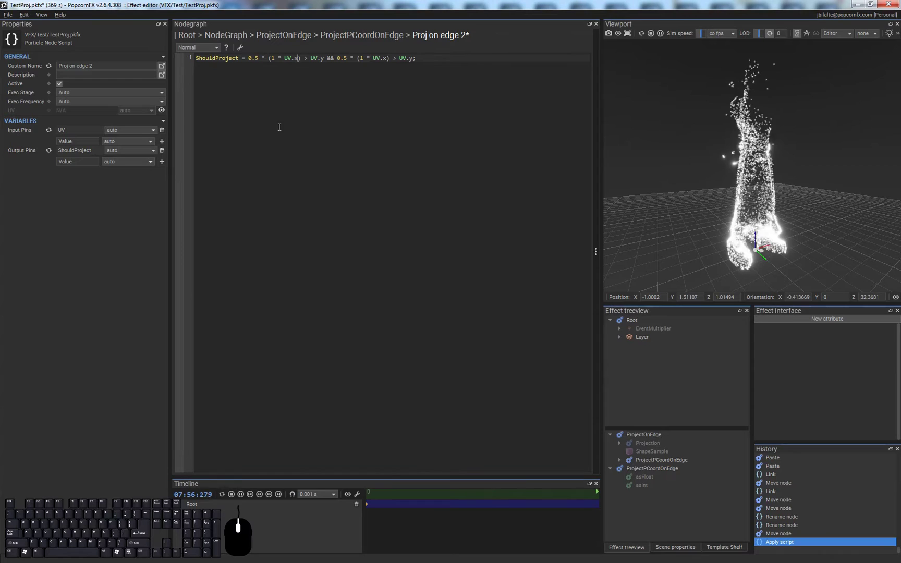
{"action": "left_click", "coordinate": [282, 58]}
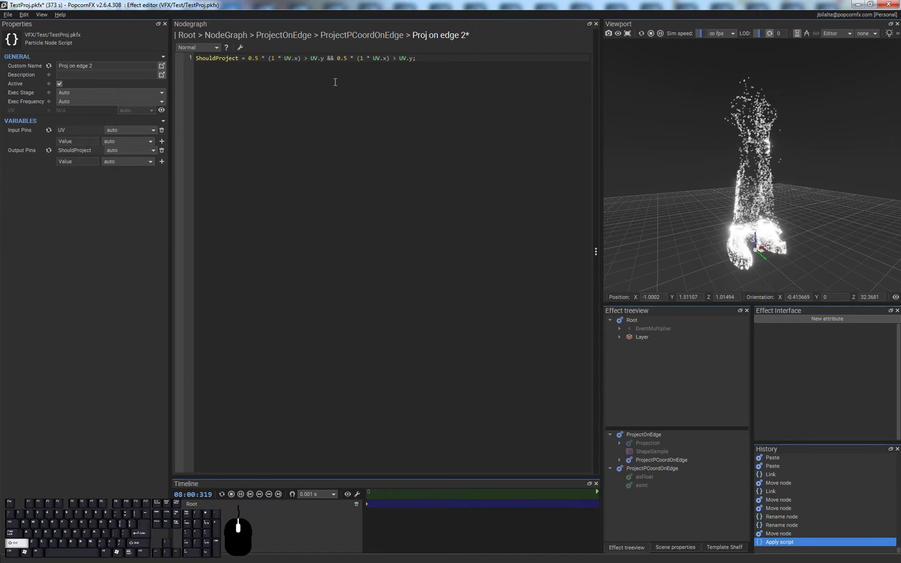
{"action": "key", "text": "shift+Left"}
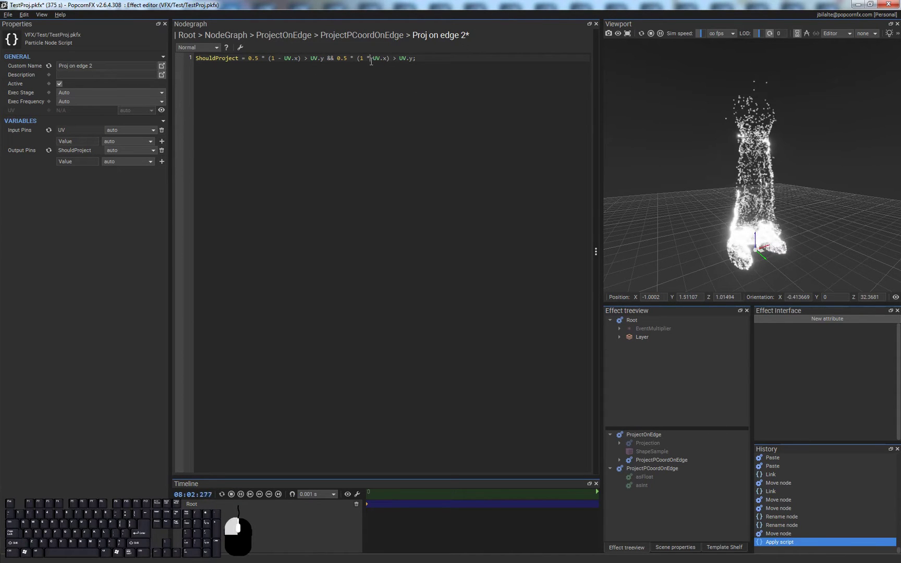
{"action": "type", "text": "-"}
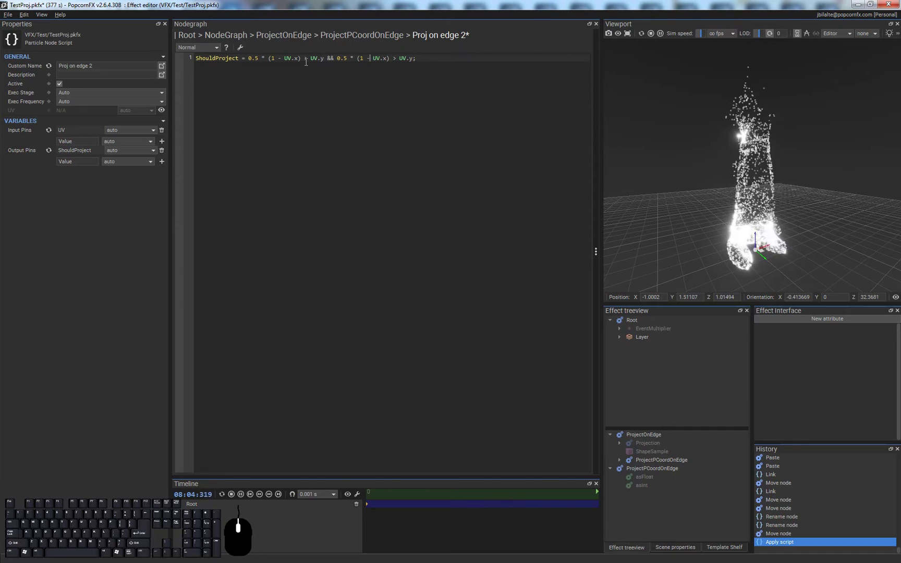
Step: Recheck Desmos, then set the first condition's comparison in the Proj on edge 2 script to < in PopcornFX
{"action": "key", "text": "alt+Tab"}
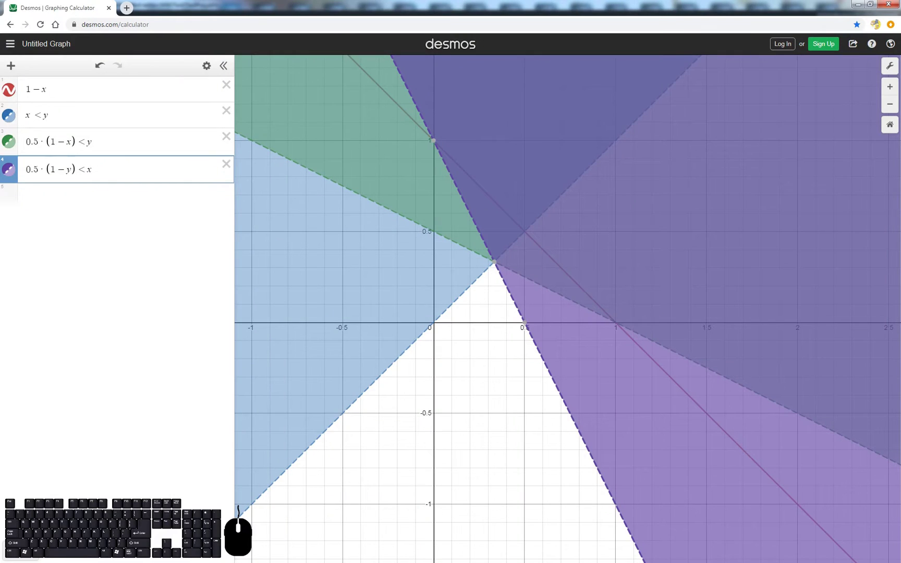
{"action": "key", "text": "alt+Tab"}
{"action": "left_click", "coordinate": [313, 57]}
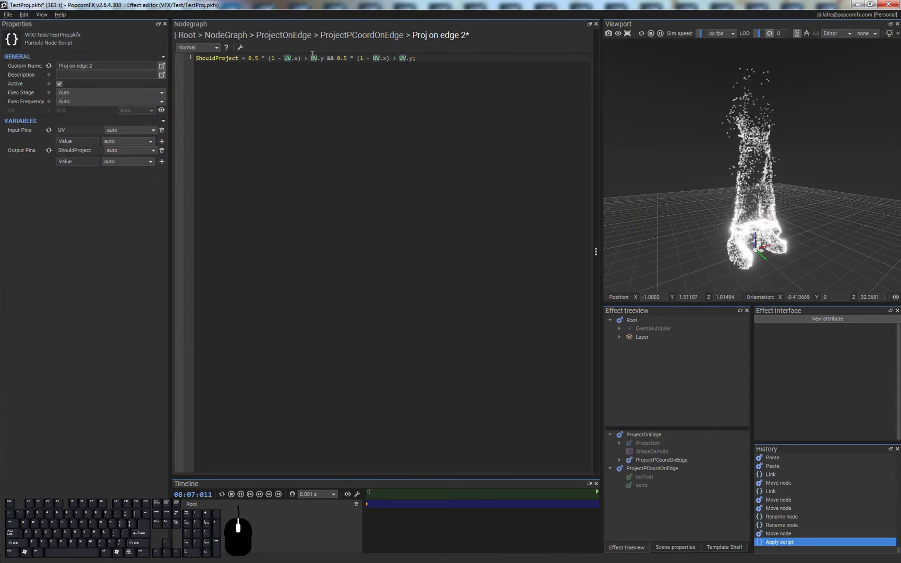
{"action": "key", "text": "Left"}
{"action": "key", "text": "BackSpace"}
{"action": "type", "text": "<"}
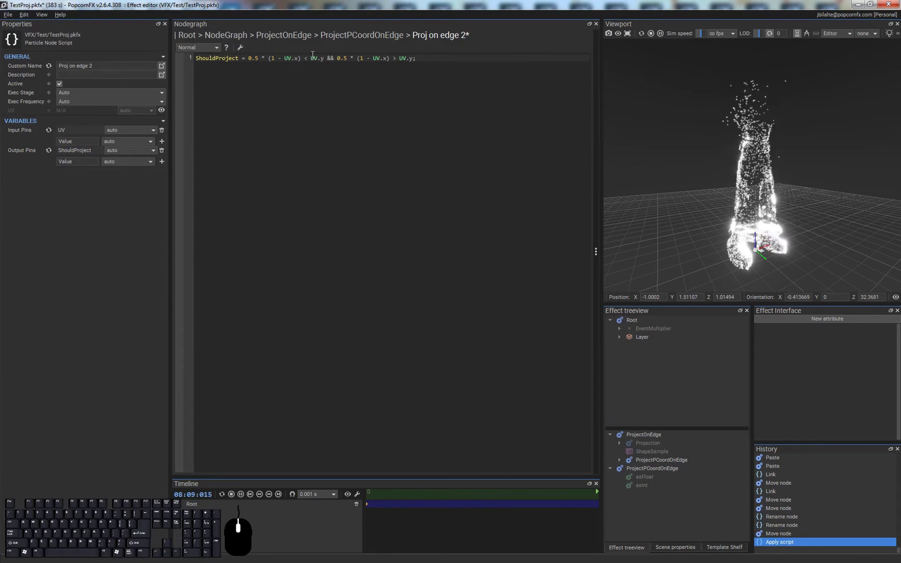
Step: Rewrite the second condition of the Proj on edge 2 script as 0.5 * (1 - UV.y) < UV.x
{"action": "key", "text": "ctrl+Left"}
{"action": "key", "text": "ctrl+Left"}
{"action": "key", "text": "ctrl+Left"}
{"action": "key", "text": "ctrl+Left"}
{"action": "key", "text": "ctrl+Left"}
{"action": "key", "text": "ctrl+Left"}
{"action": "key", "text": "ctrl+Left"}
{"action": "key", "text": "shift+Right"}
{"action": "type", "text": "y"}
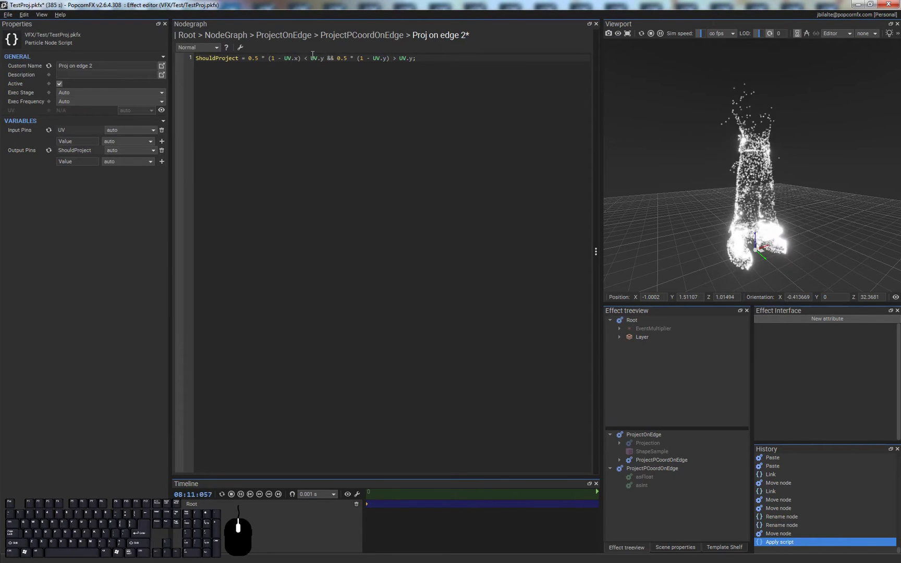
{"action": "key", "text": "Right"}
{"action": "key", "text": "Right"}
{"action": "key", "text": "Right"}
{"action": "key", "text": "Right"}
{"action": "key", "text": "shift+Right"}
{"action": "type", "text": "x"}
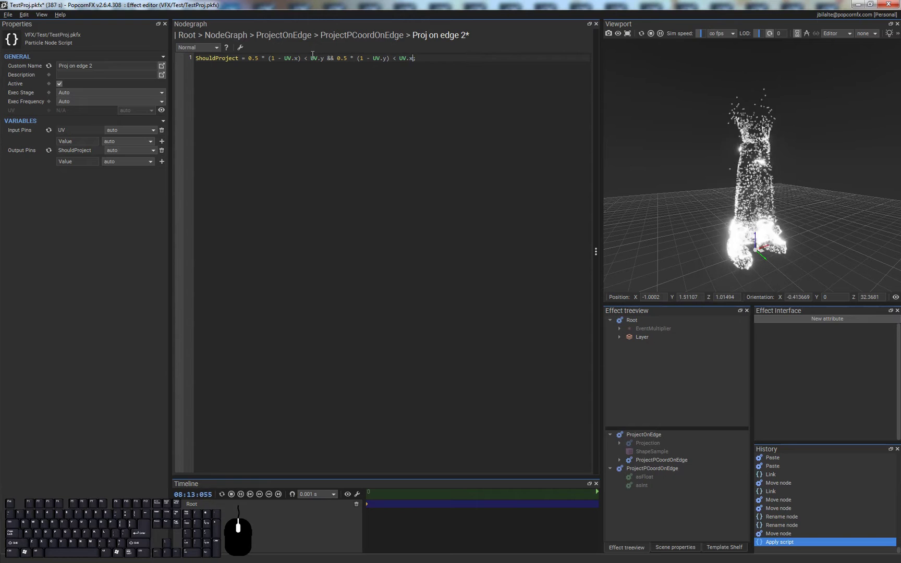
Step: Compare the conditions with Desmos, then reopen the Proj on edge 2 script in PopcornFX and apply it
{"action": "key", "text": "alt+Tab"}
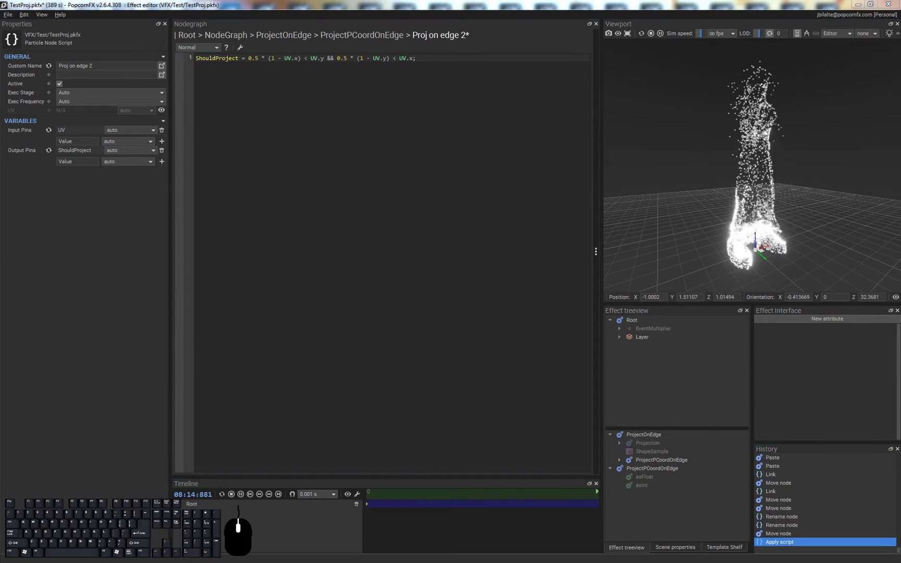
{"action": "key", "text": "alt+Tab"}
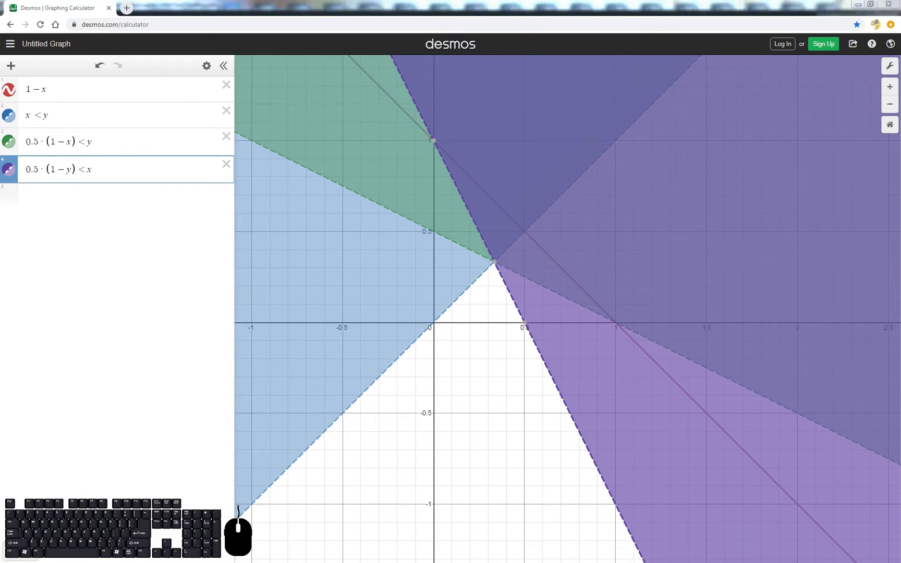
{"action": "key", "text": "Escape"}
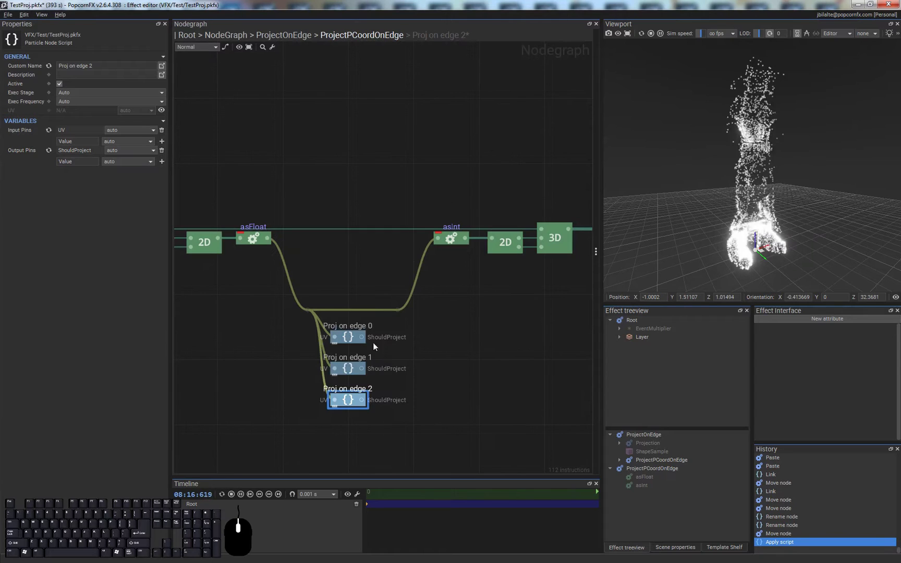
{"action": "left_click", "coordinate": [348, 368]}
{"action": "double_click", "coordinate": [348, 399]}
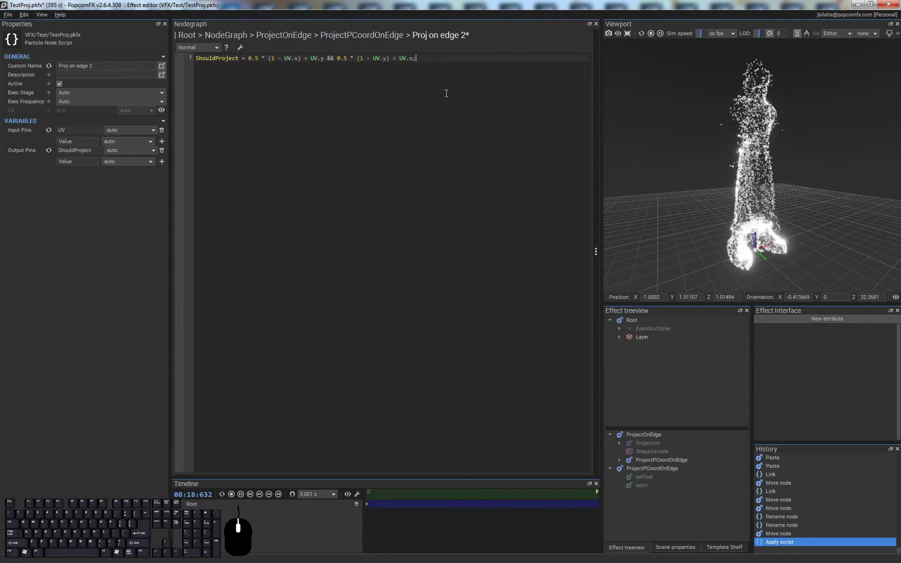
{"action": "key", "text": "ctrl+s"}
{"action": "left_click", "coordinate": [364, 115]}
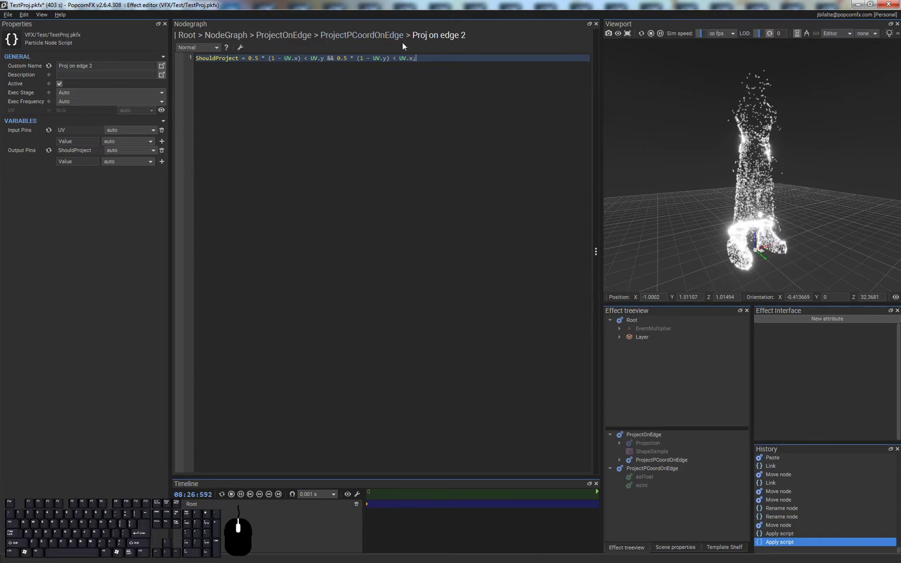
Step: Review the Proj on edge 1 and Proj on edge 2 scripts, then save the effect
{"action": "left_click", "coordinate": [382, 35]}
{"action": "double_click", "coordinate": [348, 368]}
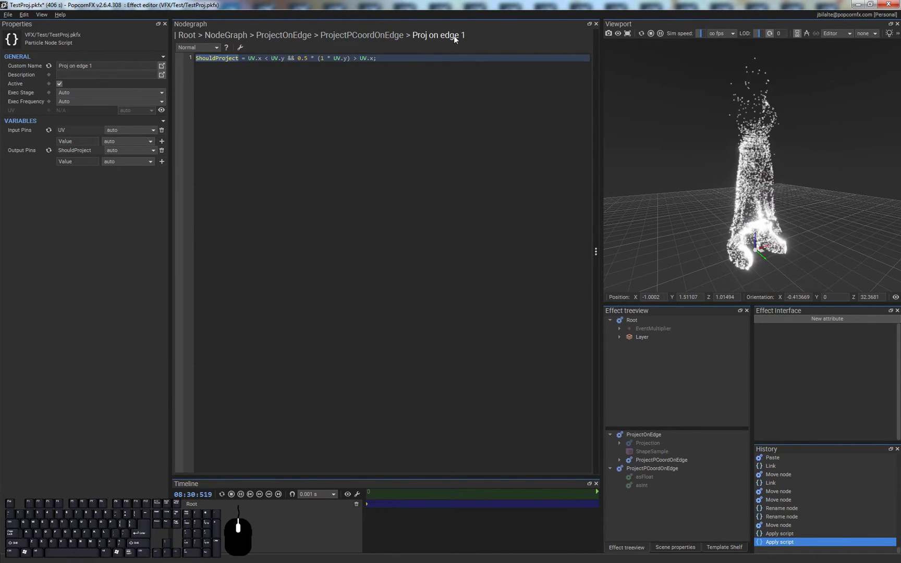
{"action": "left_click", "coordinate": [363, 37]}
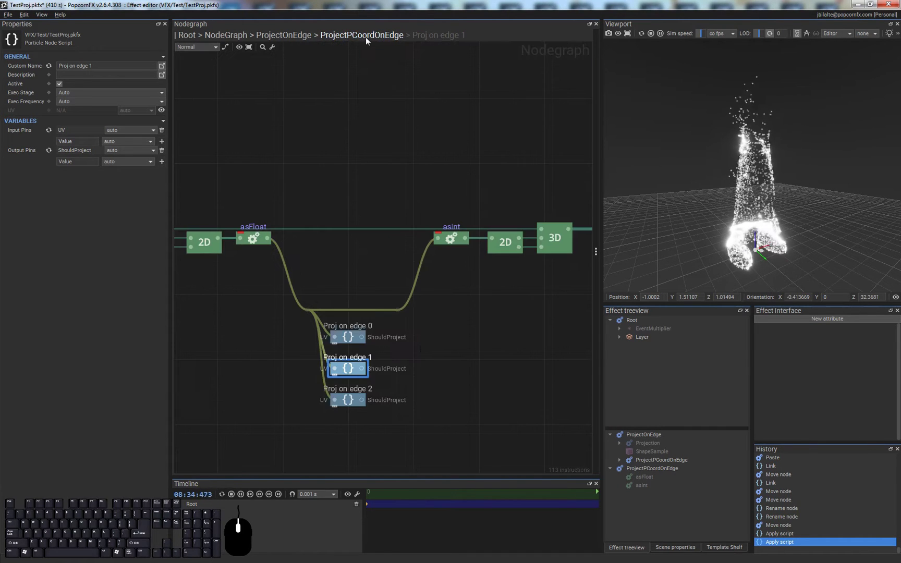
{"action": "double_click", "coordinate": [349, 398]}
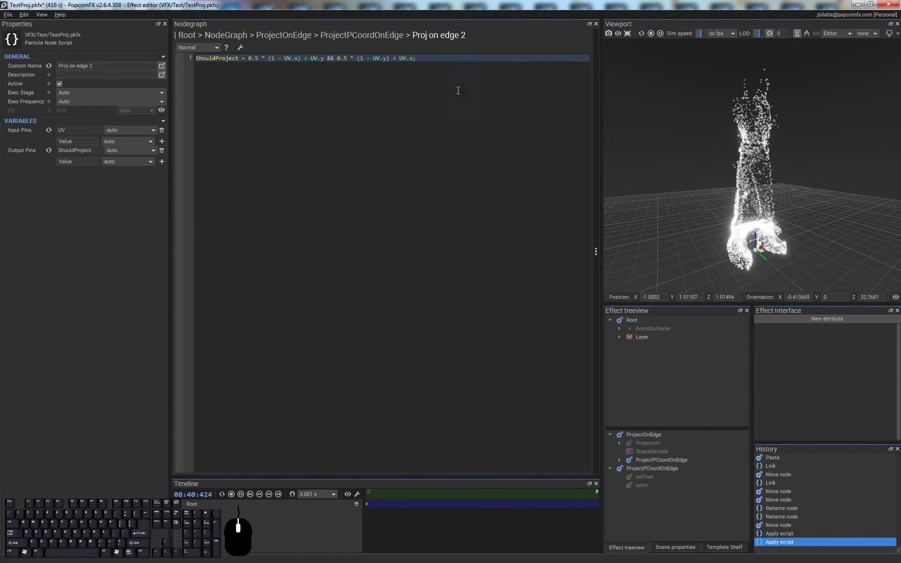
{"action": "left_click", "coordinate": [453, 60]}
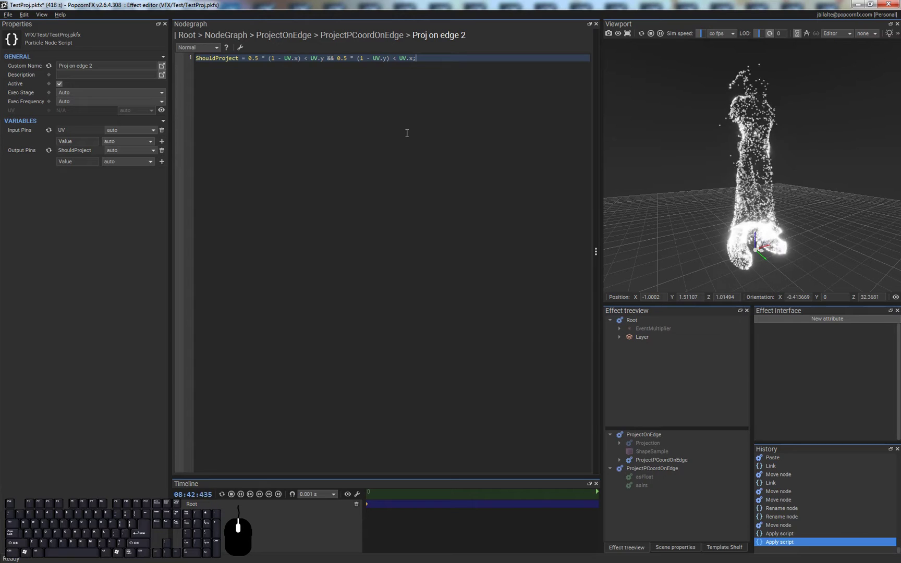
{"action": "key", "text": "ctrl+s"}
Step: Correct the parenthesised term of the Proj on edge 1 script to (1 - UV.y) and apply the script
{"action": "left_click", "coordinate": [365, 37]}
{"action": "double_click", "coordinate": [345, 367]}
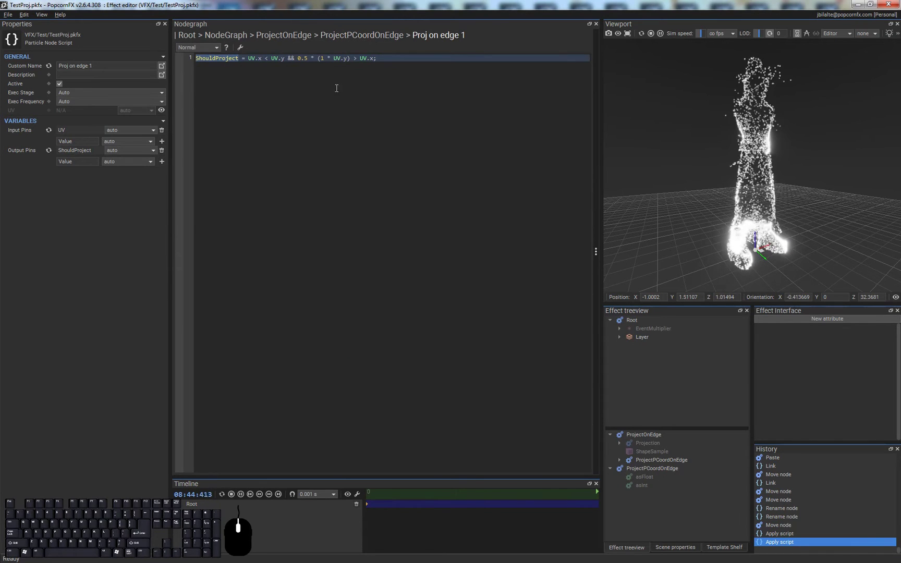
{"action": "left_click", "coordinate": [333, 59]}
{"action": "key", "text": "BackSpace"}
{"action": "type", "text": "-"}
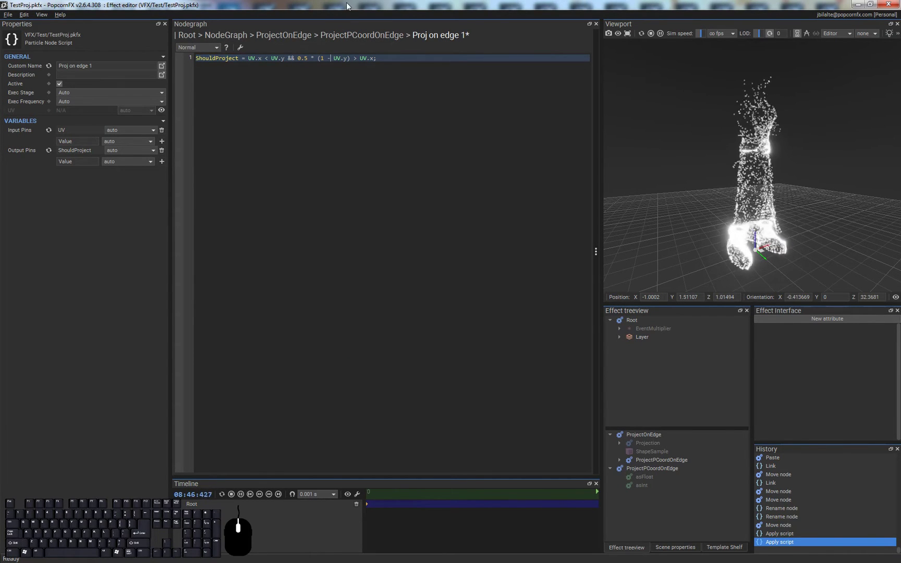
{"action": "key", "text": "ctrl+Return"}
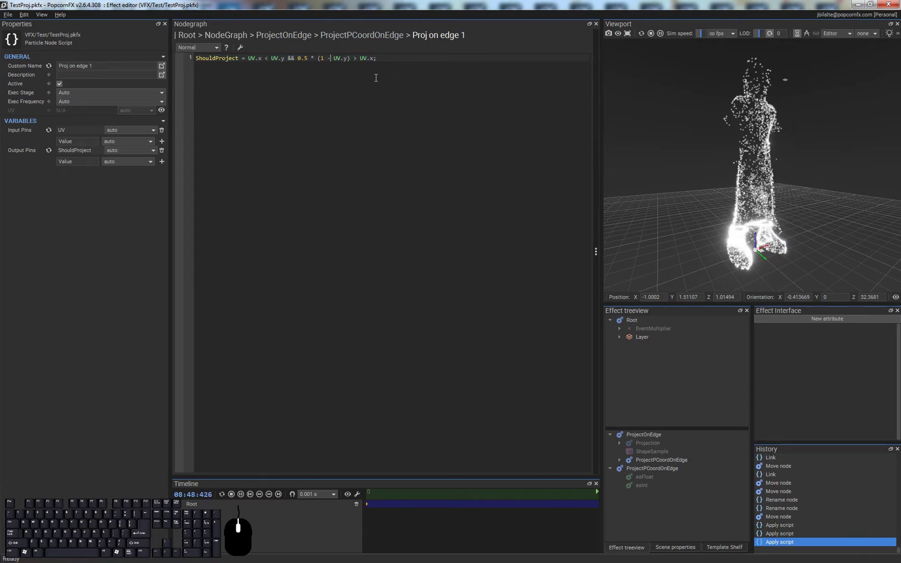
Step: Correct the parenthesised term of the Proj on edge 0 script to (1 - UV.x) and apply the script
{"action": "key", "text": "Escape"}
{"action": "double_click", "coordinate": [346, 338]}
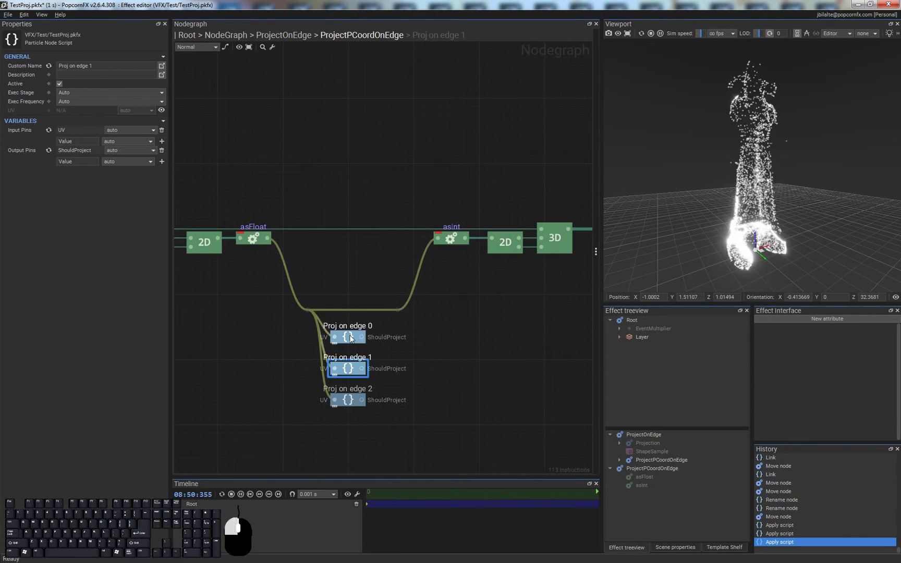
{"action": "left_click", "coordinate": [327, 58]}
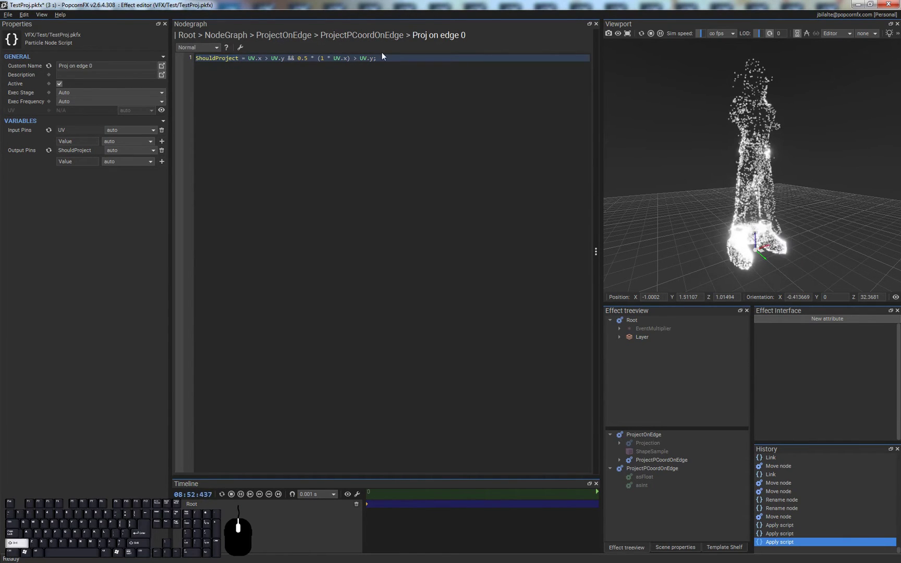
{"action": "type", "text": "-"}
{"action": "key", "text": "BackSpace"}
{"action": "key", "text": "ctrl+Return"}
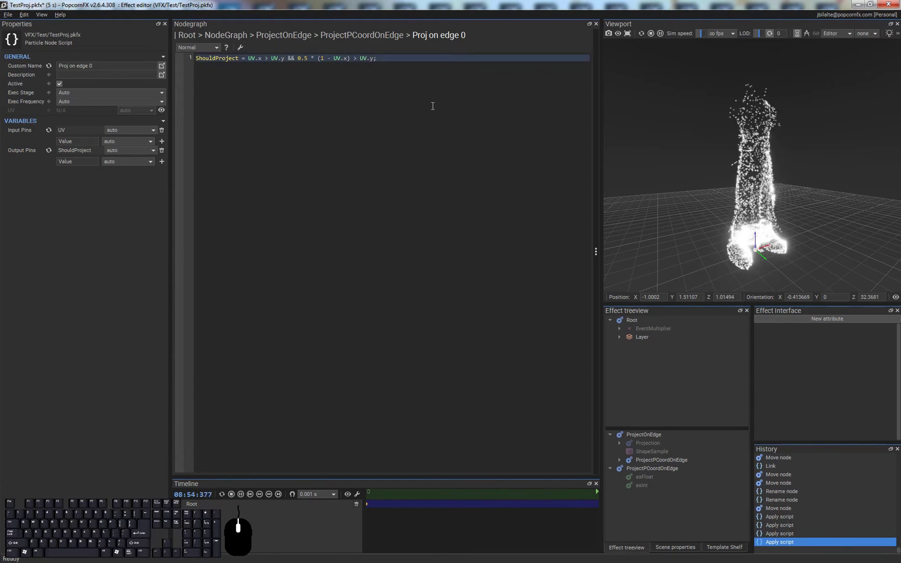
Step: Return to the ProjectPCoordOnEdge node graph and save the effect
{"action": "key", "text": "Escape"}
{"action": "left_click", "coordinate": [465, 388]}
{"action": "key", "text": "ctrl+s"}
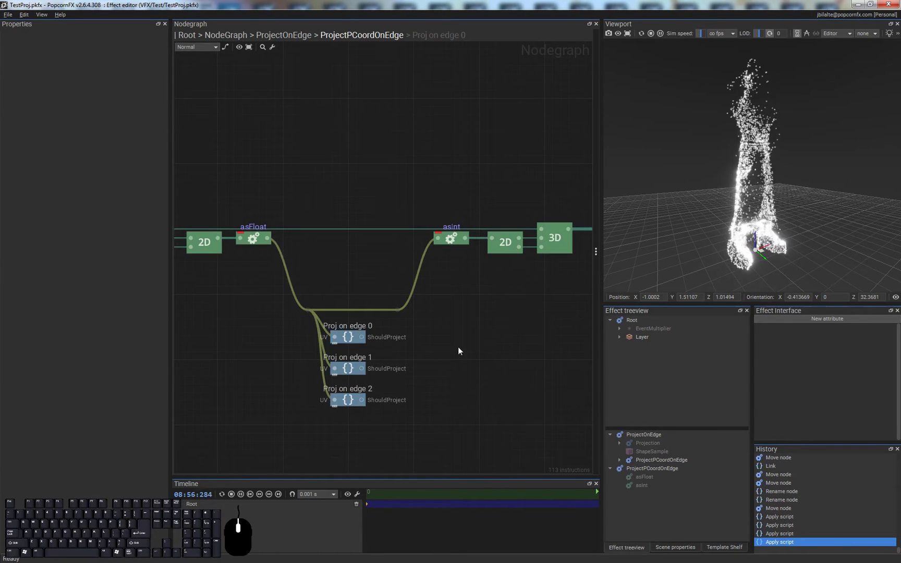
{"action": "left_click_drag", "start_coordinate": [395, 330], "coordinate": [347, 402]}
{"action": "left_click", "coordinate": [434, 341]}
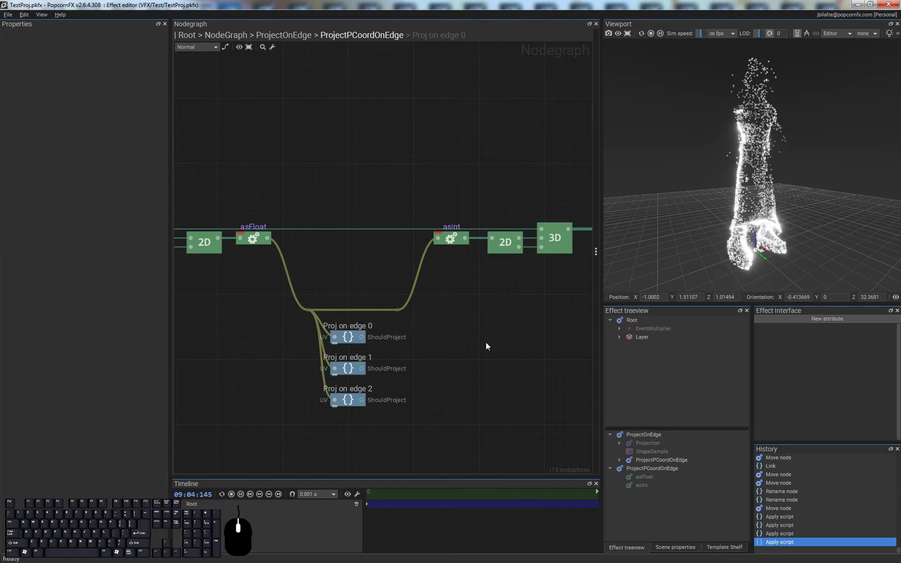
Step: Add an output pin named ProjUV to the Proj on edge 0 script node and copy the pin name
{"action": "left_click", "coordinate": [346, 340]}
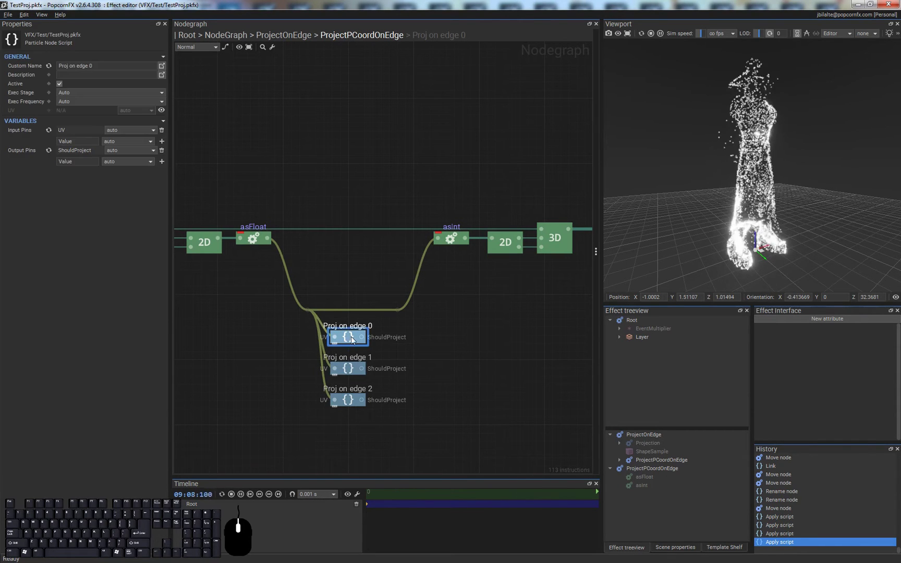
{"action": "double_click", "coordinate": [79, 161]}
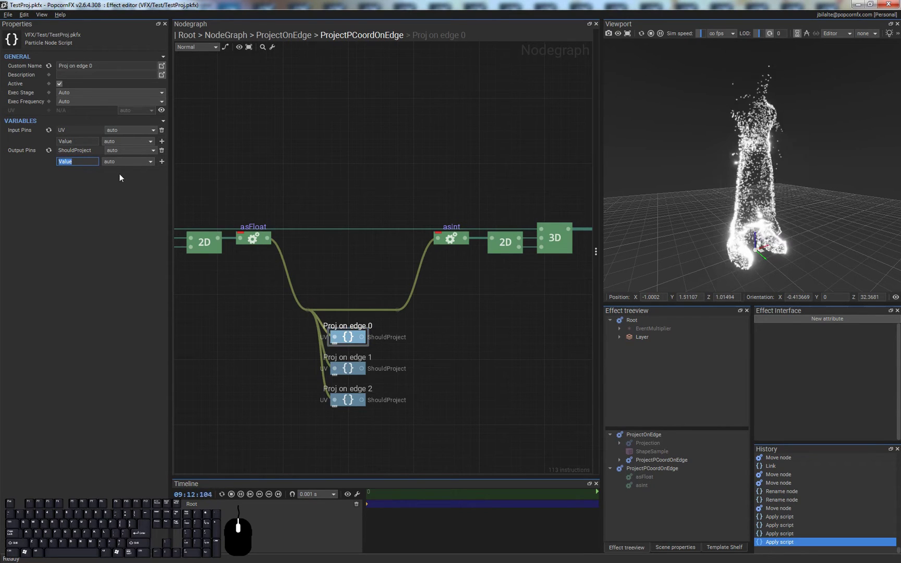
{"action": "key", "text": "BackSpace"}
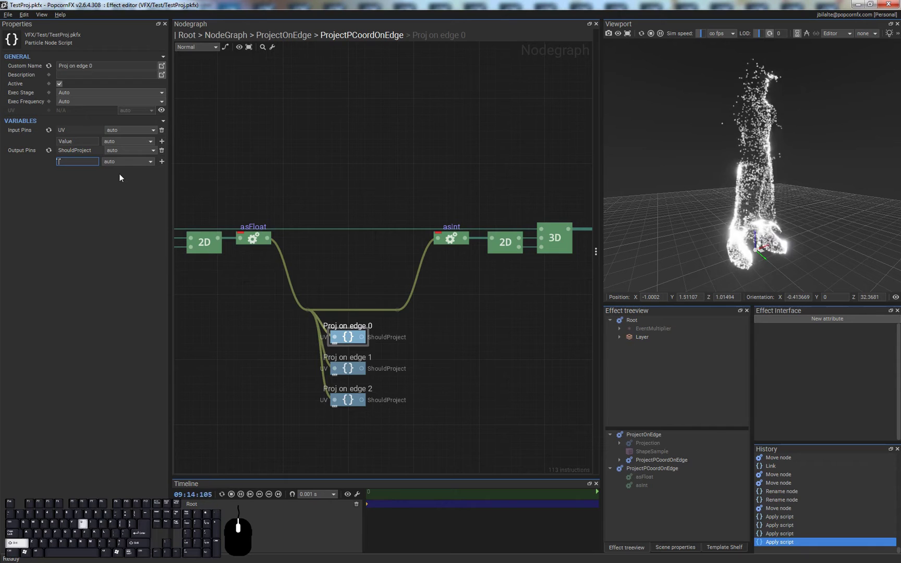
{"action": "type", "text": "U"}
{"action": "key", "text": "BackSpace"}
{"action": "type", "text": "P"}
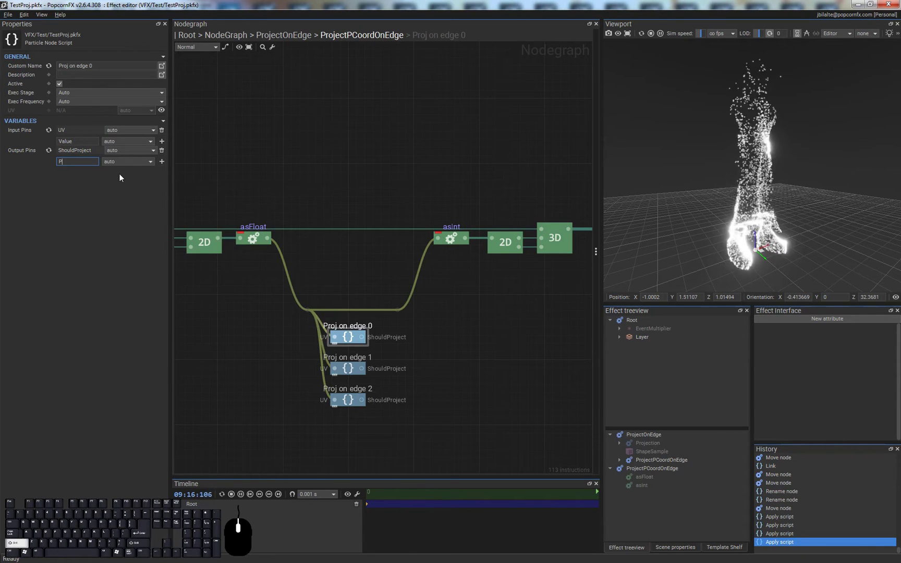
{"action": "type", "text": "rojUV"}
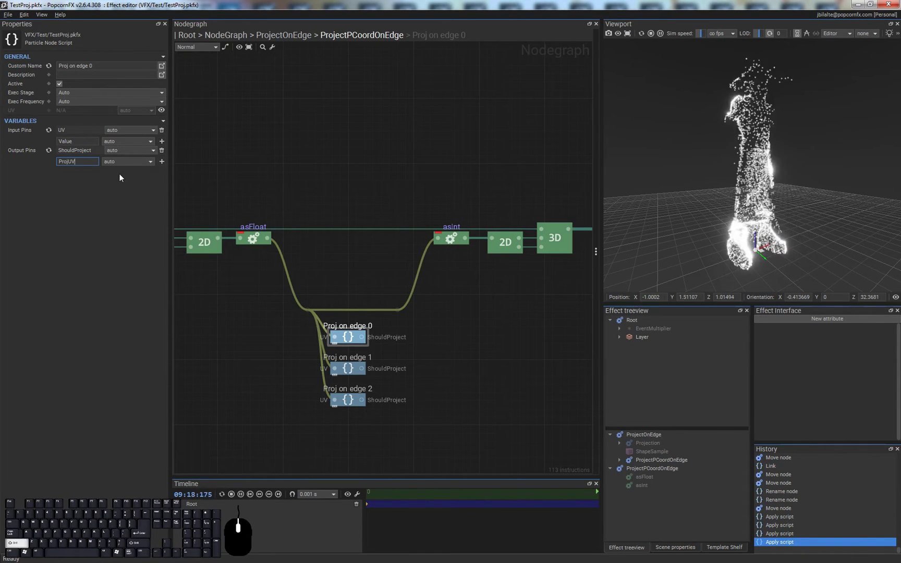
{"action": "key", "text": "ctrl+a"}
{"action": "key", "text": "ctrl+c"}
{"action": "key", "text": "End"}
{"action": "key", "text": "Return"}
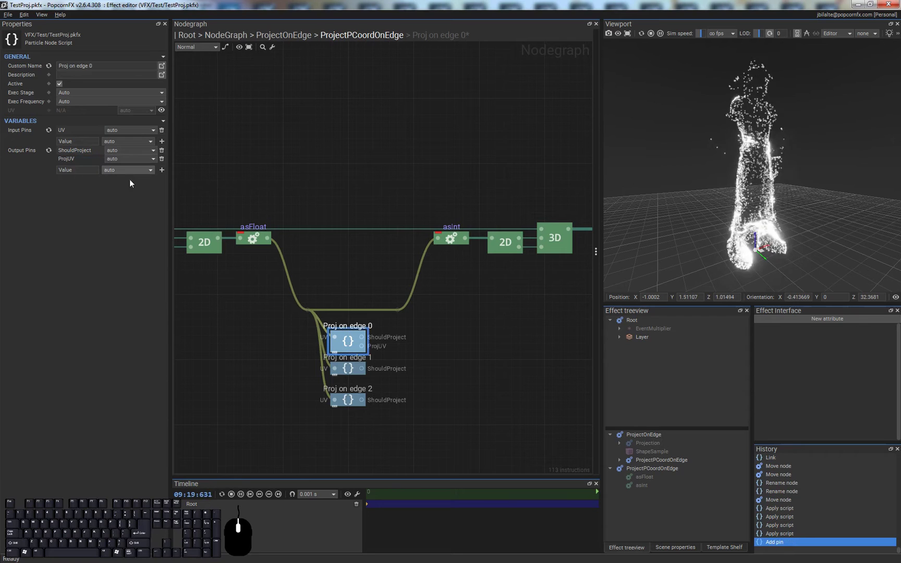
Step: Add an output pin named ProjUV to the Proj on edge 1 script node and return to the node graph
{"action": "double_click", "coordinate": [359, 370]}
{"action": "left_click", "coordinate": [82, 163]}
{"action": "key", "text": "ctrl+v"}
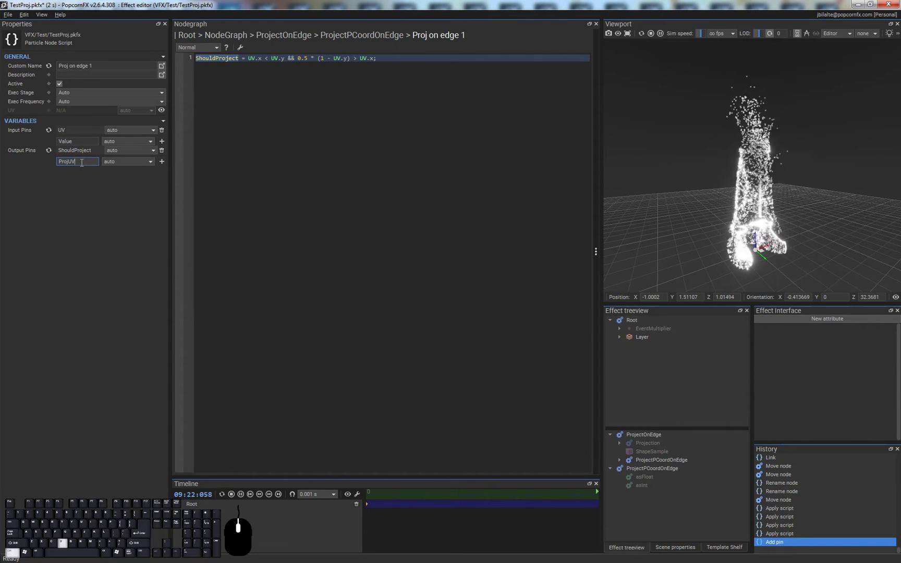
{"action": "key", "text": "Return"}
{"action": "key", "text": "alt+Left"}
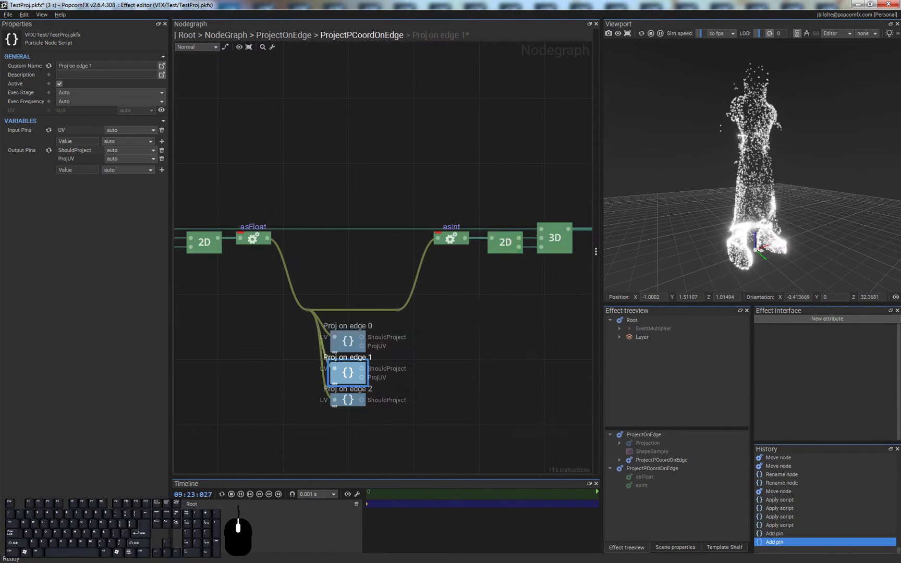
Step: Add an output pin named ProjUV to the Proj on edge 2 script node
{"action": "left_click", "coordinate": [350, 398]}
{"action": "left_click", "coordinate": [90, 160]}
{"action": "key", "text": "ctrl+v"}
{"action": "key", "text": "Return"}
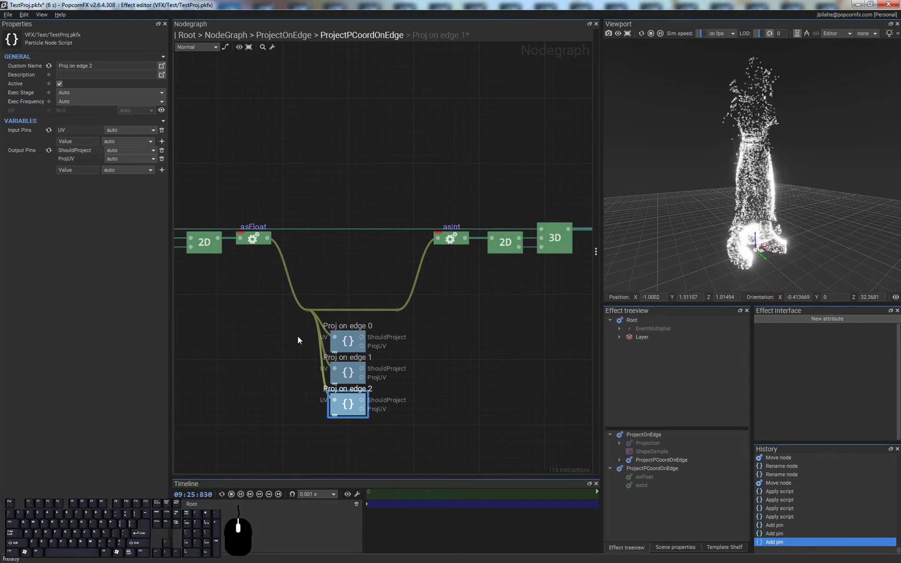
Step: Add and copy the line ProjUV = UV; in the Proj on edge 0 script, apply it and return to the node graph
{"action": "left_click", "coordinate": [347, 341]}
{"action": "double_click", "coordinate": [348, 341]}
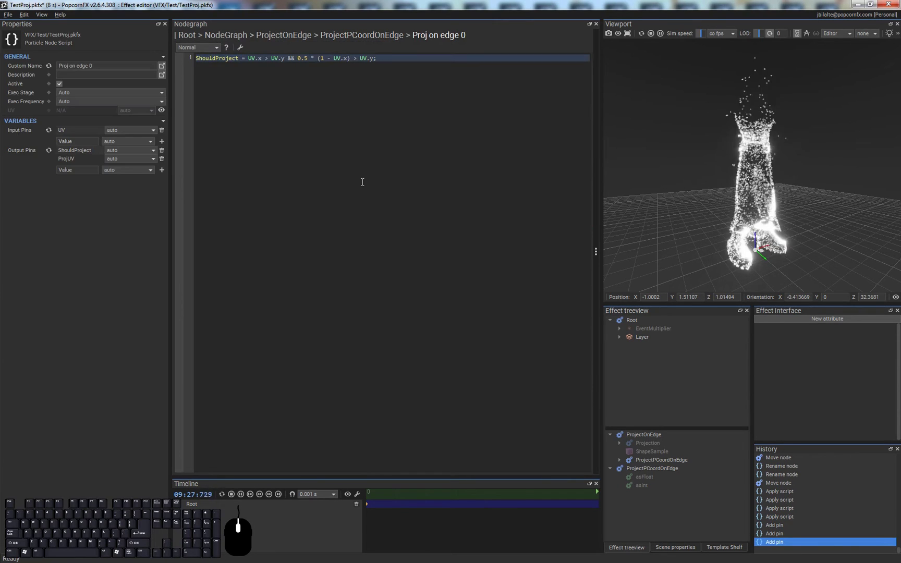
{"action": "key", "text": "Return"}
{"action": "key", "text": "Return"}
{"action": "type", "text": "ProjUV = UV"}
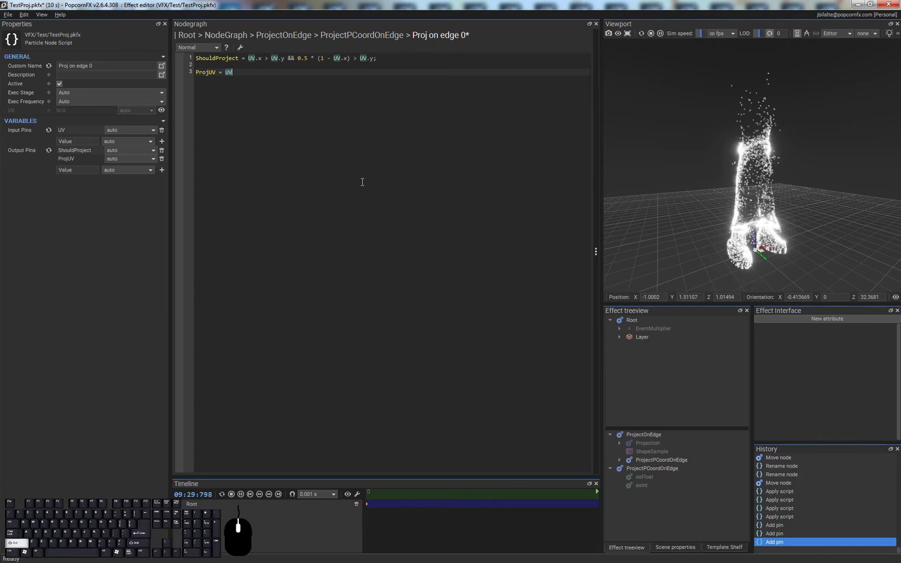
{"action": "type", "text": "'"}
{"action": "type", "text": ";"}
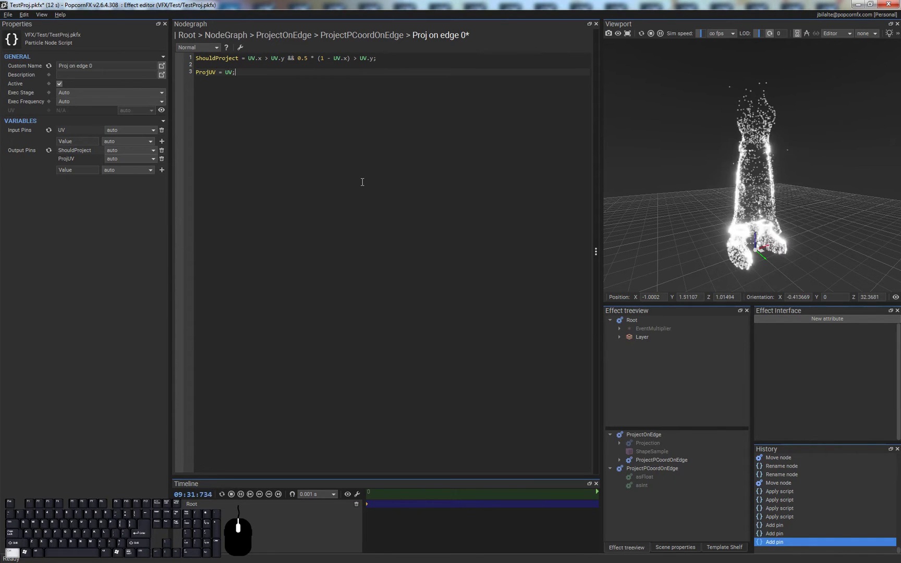
{"action": "key", "text": "shift+Home"}
{"action": "key", "text": "ctrl+c"}
{"action": "key", "text": "End"}
{"action": "key", "text": "Return"}
{"action": "key", "text": "ctrl+Return"}
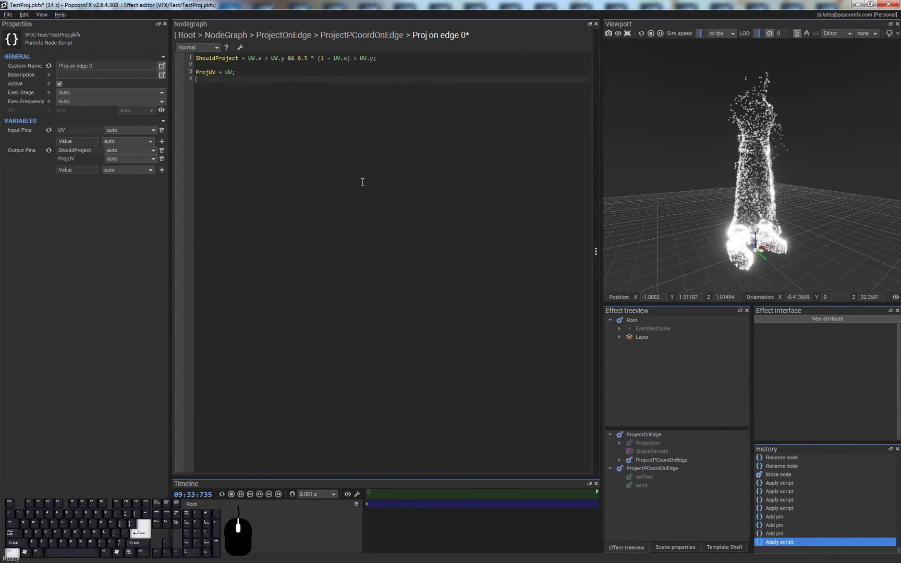
{"action": "key", "text": "Escape"}
Step: Paste the line ProjUV = UV; at the end of the Proj on edge 1 script, apply it and return to the node graph
{"action": "left_click", "coordinate": [343, 374]}
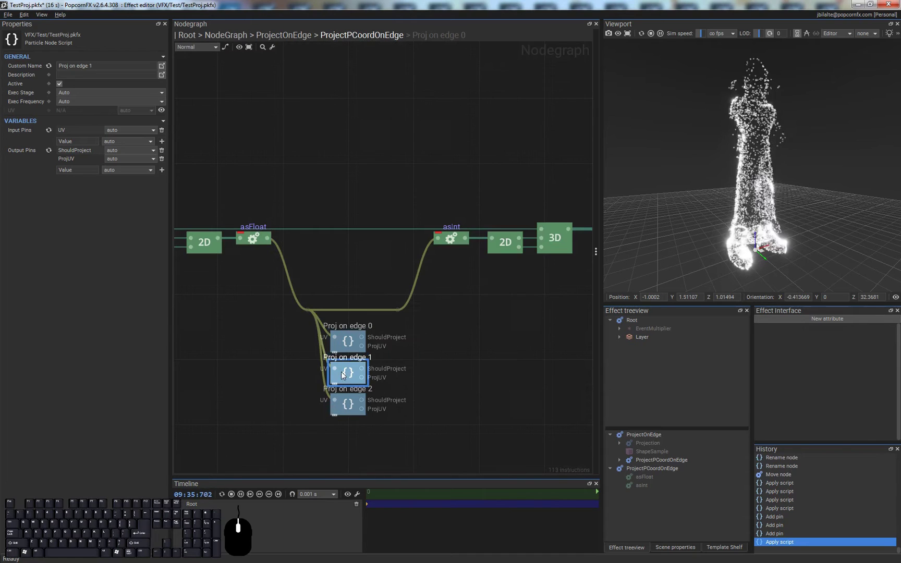
{"action": "double_click", "coordinate": [356, 375]}
{"action": "key", "text": "ctrl+End"}
{"action": "key", "text": "Return"}
{"action": "key", "text": "Return"}
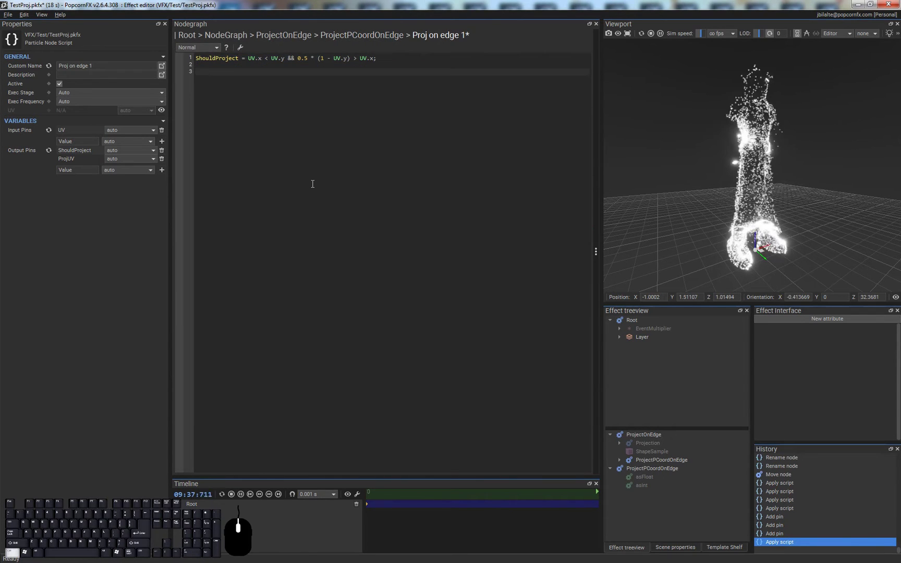
{"action": "key", "text": "ctrl+v"}
{"action": "key", "text": "ctrl+Return"}
{"action": "key", "text": "Escape"}
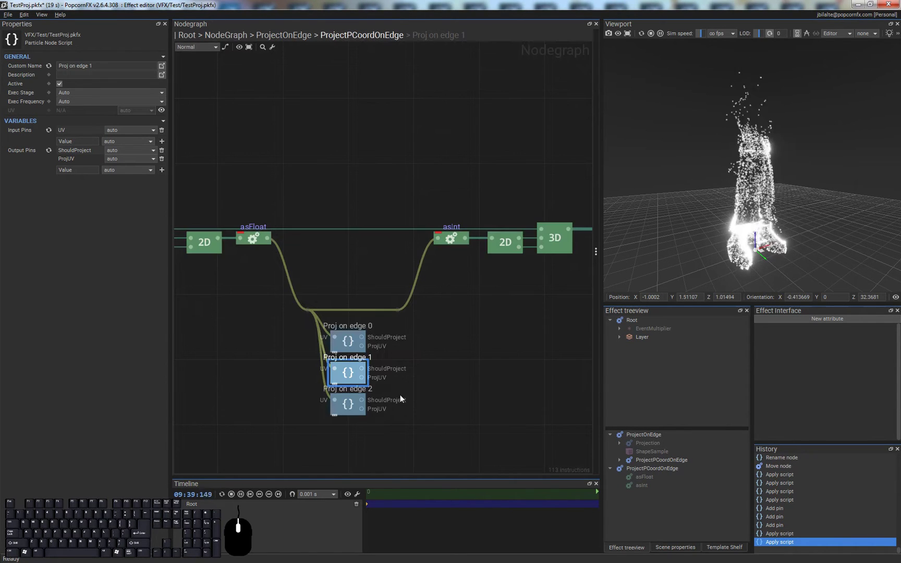
Step: Paste the line ProjUV = UV; at the end of the Proj on edge 2 script, apply it and return to the node graph
{"action": "double_click", "coordinate": [347, 403]}
{"action": "key", "text": "ctrl+End"}
{"action": "key", "text": "Return"}
{"action": "key", "text": "Return"}
{"action": "key", "text": "ctrl+v"}
{"action": "key", "text": "ctrl+Return"}
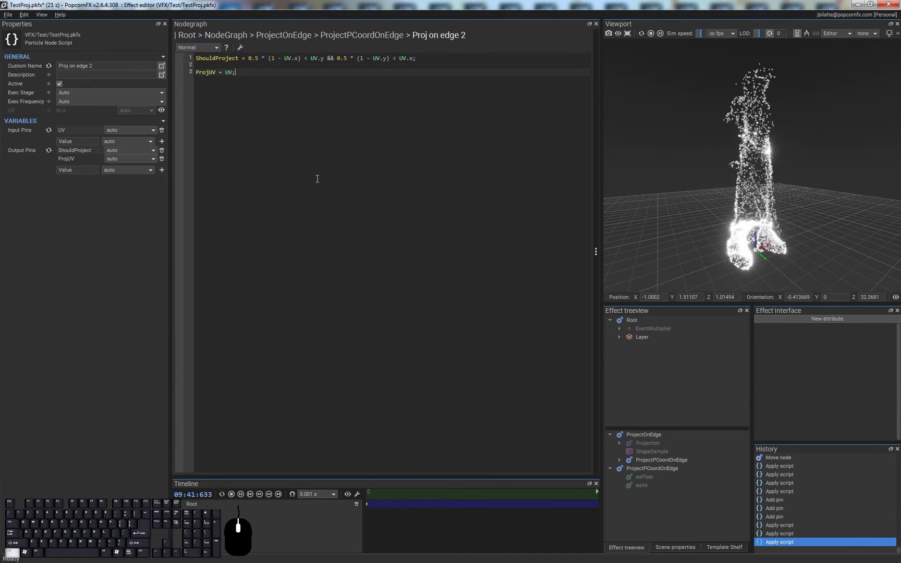
{"action": "key", "text": "Escape"}
Step: Shift the three Proj on edge script nodes and their incoming link bend closer to the asFloat node
{"action": "left_click", "coordinate": [464, 411]}
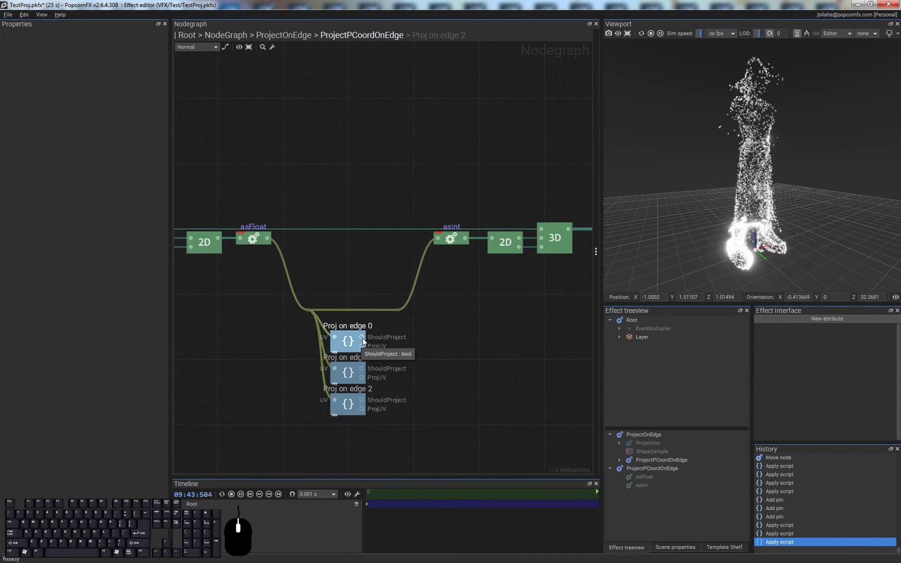
{"action": "left_click_drag", "start_coordinate": [277, 259], "coordinate": [319, 400]}
{"action": "left_click", "coordinate": [355, 358]}
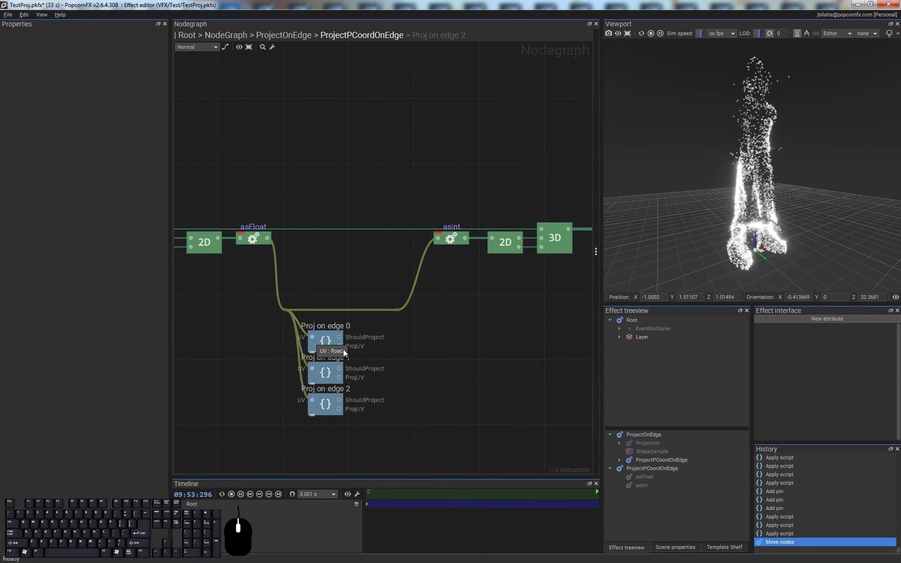
{"action": "double_click", "coordinate": [313, 337]}
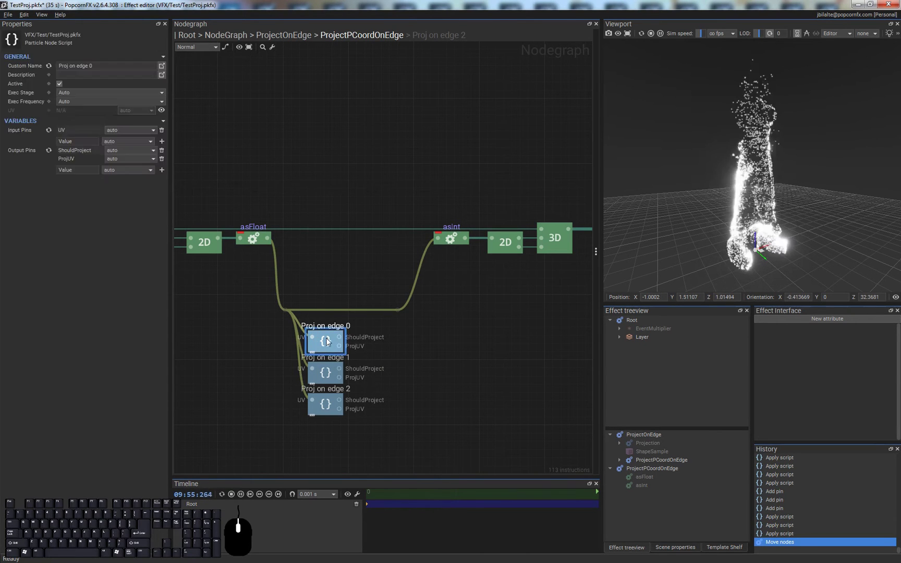
{"action": "key", "text": "Escape"}
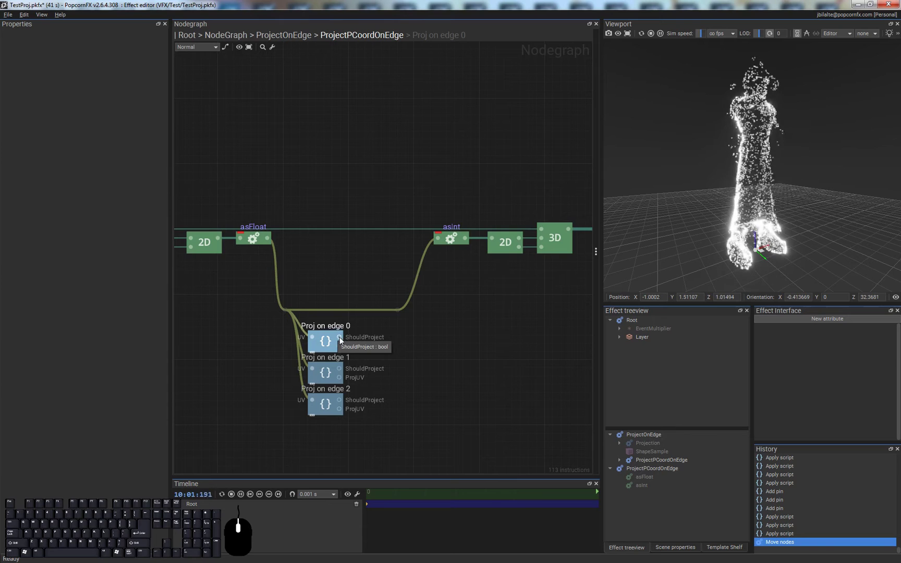
Step: Create an If node from the ShouldProject output of Proj on edge 0 and link that script's ProjUV to its Value input
{"action": "left_click_drag", "start_coordinate": [339, 337], "coordinate": [391, 335]}
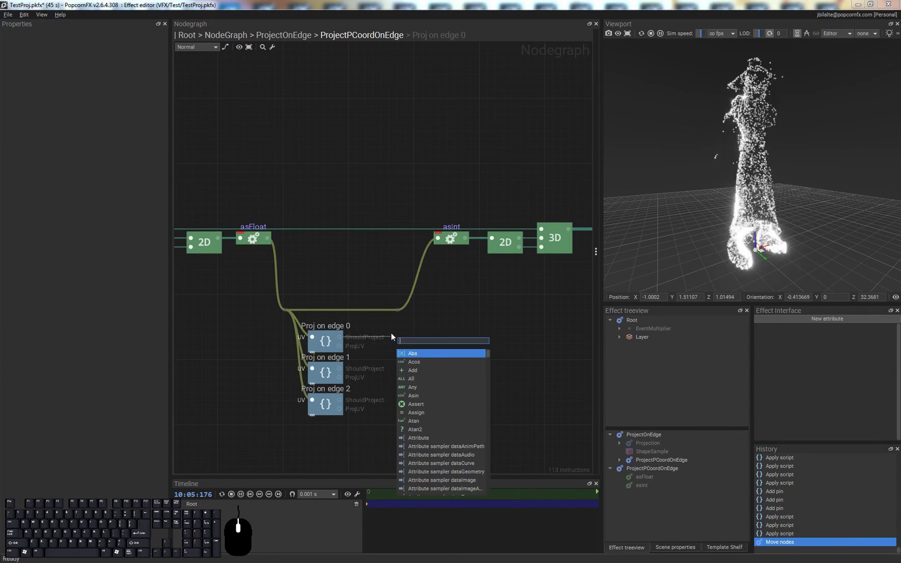
{"action": "type", "text": "if"}
{"action": "key", "text": "Return"}
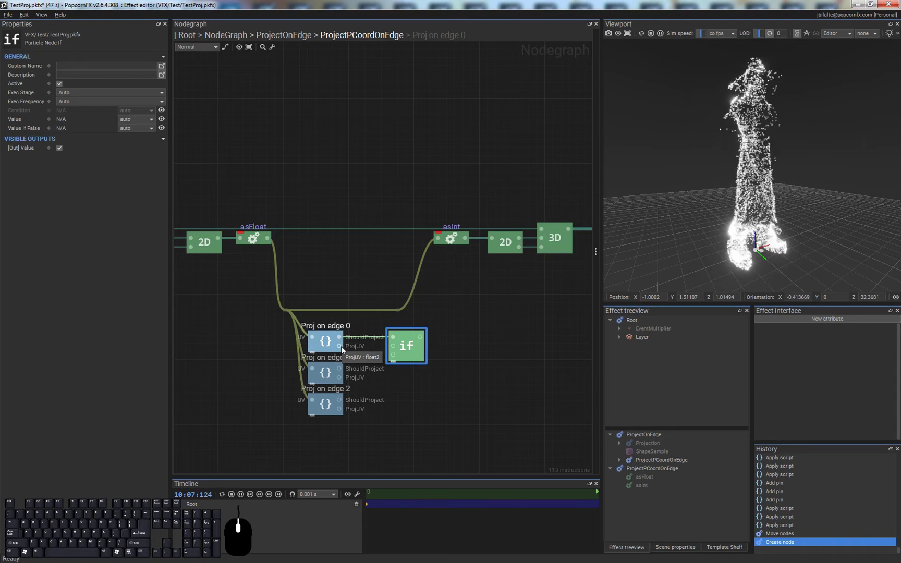
{"action": "left_click_drag", "start_coordinate": [393, 345], "coordinate": [352, 344]}
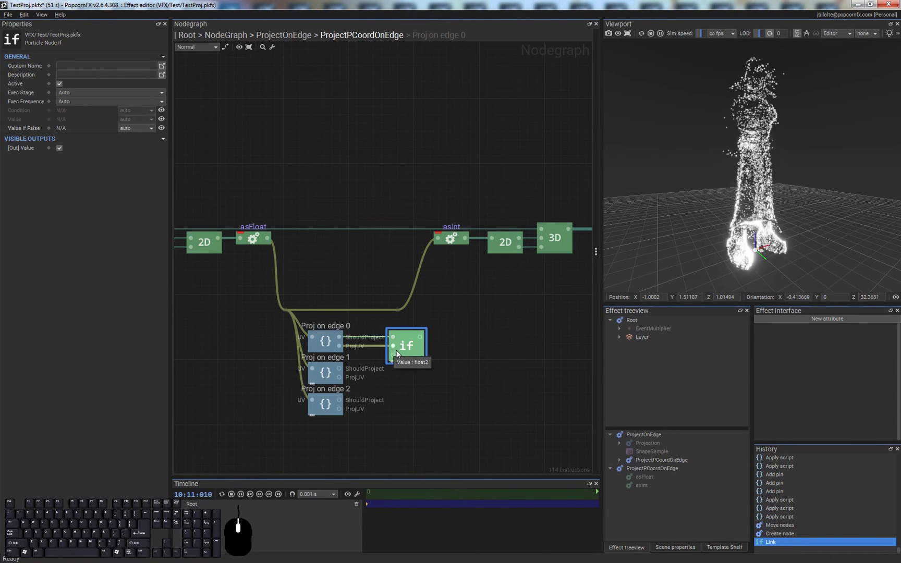
Step: Move the first If node further out and feed its false value from a second If node linked to Proj on edge 1's ShouldProject and ProjUV
{"action": "left_click", "coordinate": [409, 342]}
{"action": "left_click_drag", "start_coordinate": [409, 344], "coordinate": [462, 355]}
{"action": "left_click", "coordinate": [479, 388]}
{"action": "type", "text": "if"}
{"action": "key", "text": "Return"}
{"action": "left_click", "coordinate": [468, 387]}
{"action": "left_click", "coordinate": [463, 400]}
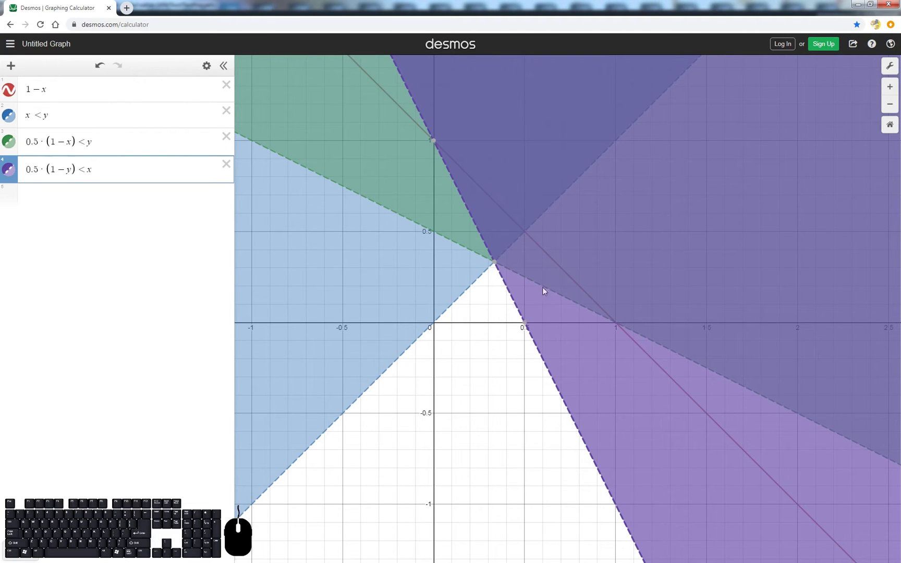
Step: Back in PopcornFX, link Proj on edge 2's ProjUV to the second If's false value and route the first If's output into asInt
{"action": "left_click", "coordinate": [858, 4]}
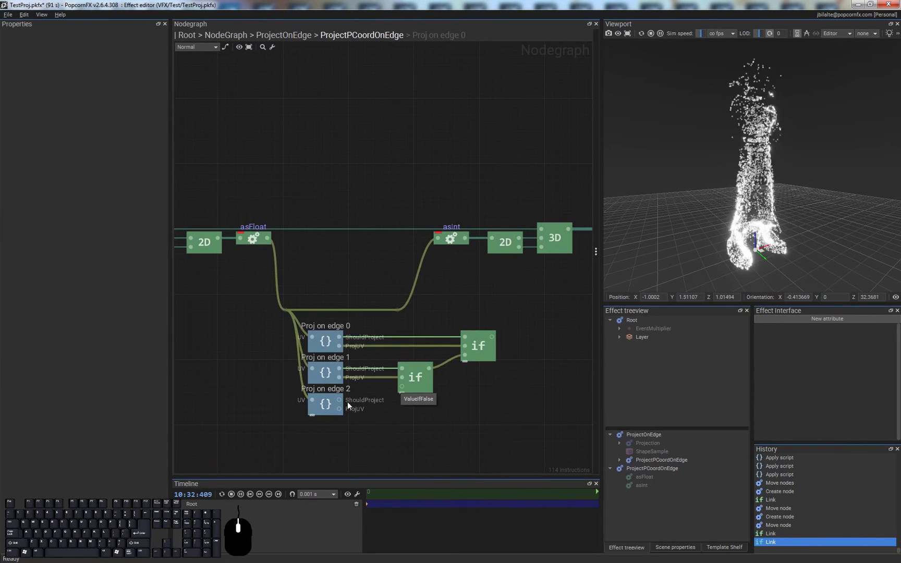
{"action": "left_click_drag", "start_coordinate": [366, 395], "coordinate": [367, 395]}
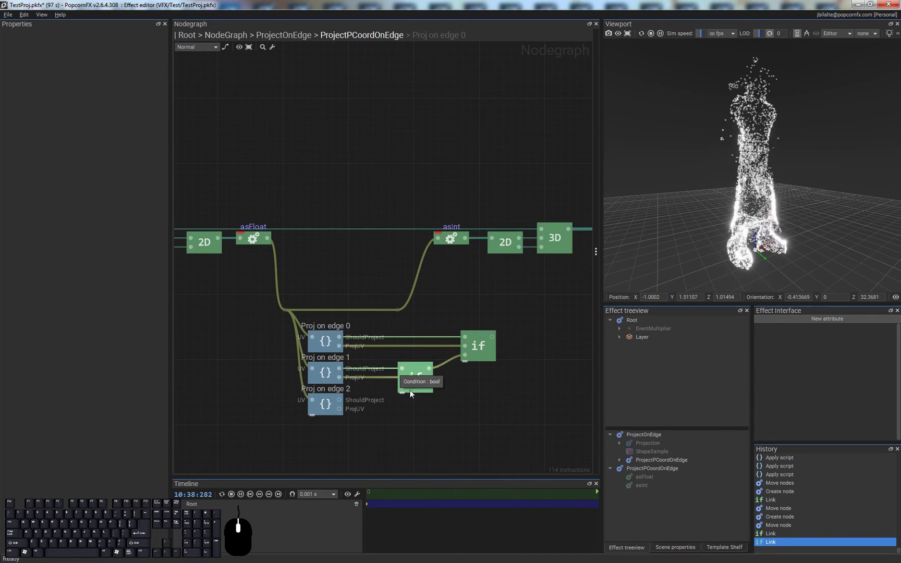
{"action": "left_click_drag", "start_coordinate": [402, 386], "coordinate": [339, 409]}
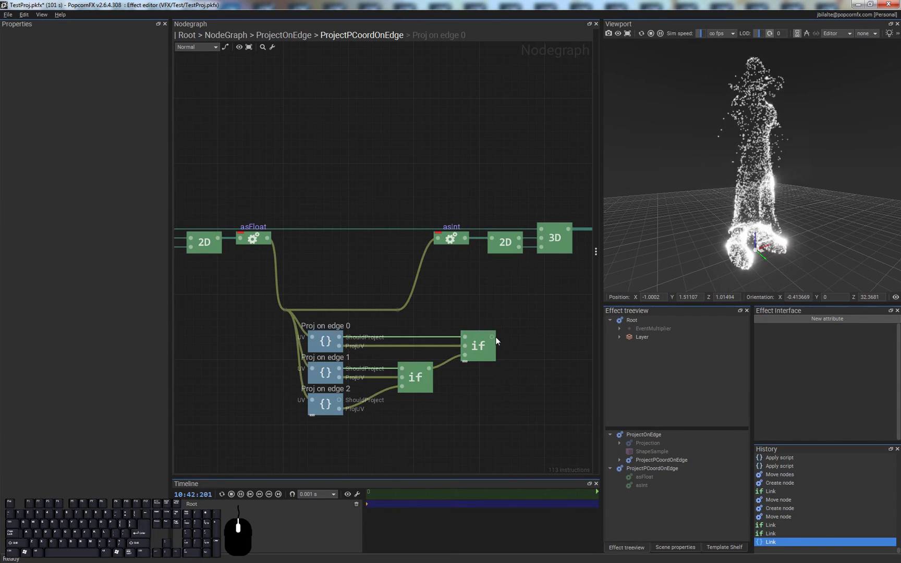
{"action": "left_click_drag", "start_coordinate": [493, 337], "coordinate": [438, 238]}
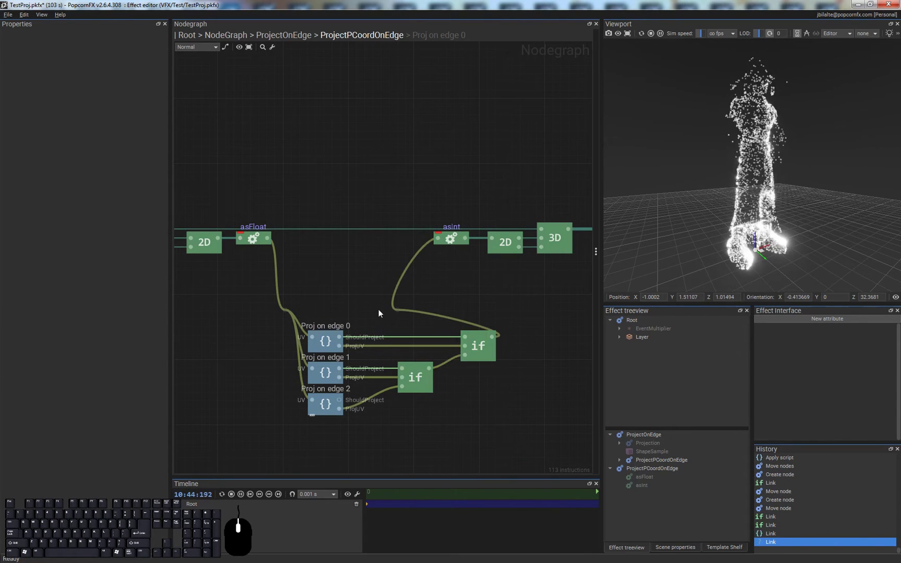
Step: Move the asInt, 2D, 3D and PCoords nodes and their incoming link bend further along to make room for the If nodes
{"action": "middle_click_drag", "start_coordinate": [577, 295], "coordinate": [443, 301]}
{"action": "scroll", "coordinate": [443, 300], "scroll_direction": "down", "scroll_amount": 3}
{"action": "left_click_drag", "start_coordinate": [343, 214], "coordinate": [547, 256]}
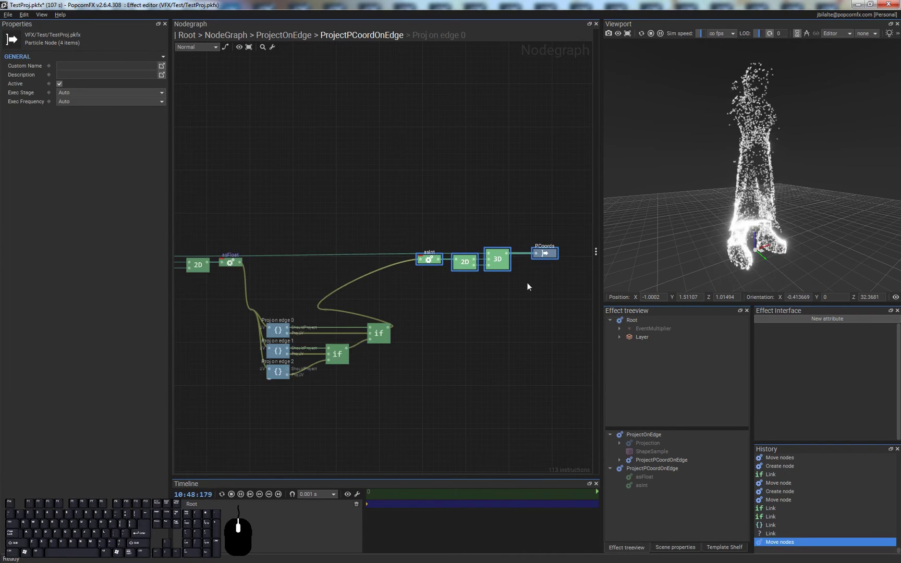
{"action": "key", "text": "ctrl+z"}
{"action": "left_click_drag", "start_coordinate": [312, 239], "coordinate": [495, 310]}
{"action": "left_click_drag", "start_coordinate": [480, 258], "coordinate": [573, 259]}
{"action": "left_click", "coordinate": [406, 381]}
Step: Move the three script nodes, both If nodes and the link bends up, close to the asFloat and asInt row
{"action": "left_click_drag", "start_coordinate": [448, 437], "coordinate": [233, 289]}
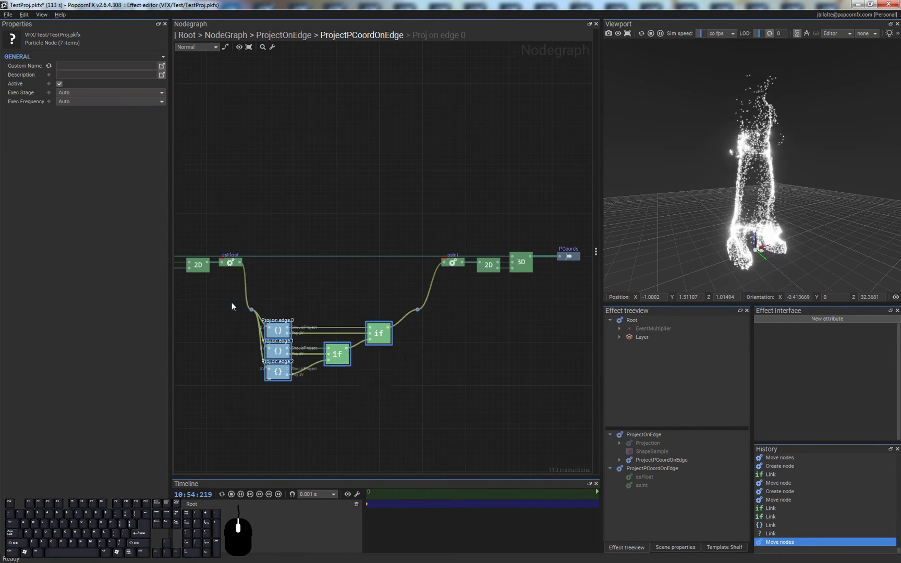
{"action": "left_click_drag", "start_coordinate": [378, 338], "coordinate": [383, 290]}
{"action": "left_click", "coordinate": [411, 320]}
{"action": "scroll", "coordinate": [396, 346], "scroll_direction": "down", "scroll_amount": 1}
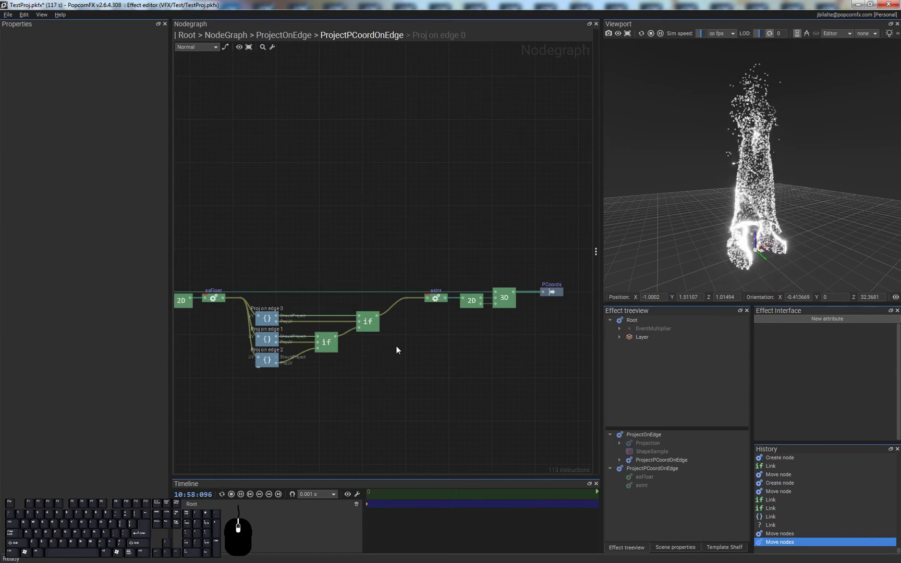
{"action": "scroll", "coordinate": [406, 328], "scroll_direction": "up", "scroll_amount": 3}
{"action": "scroll", "coordinate": [385, 370], "scroll_direction": "down", "scroll_amount": 2}
{"action": "scroll", "coordinate": [341, 329], "scroll_direction": "up", "scroll_amount": 2}
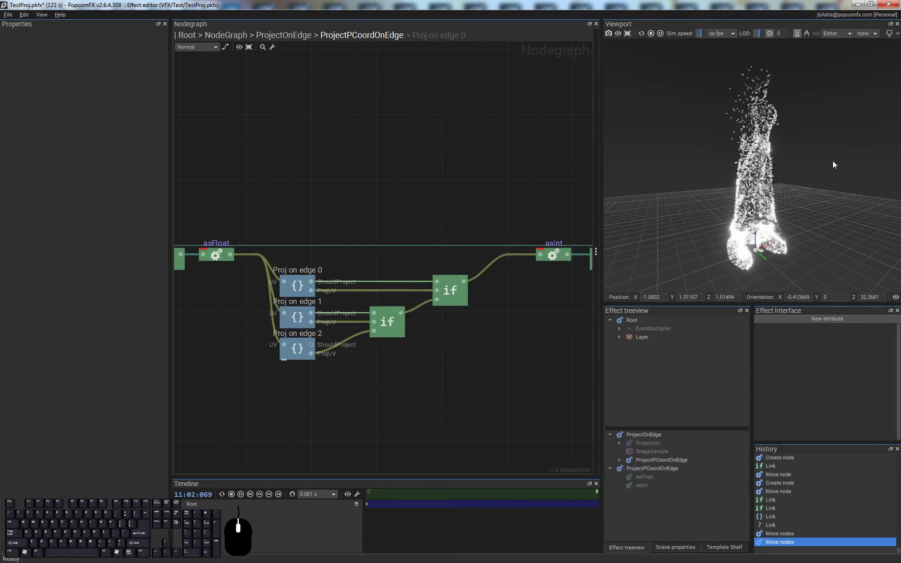
Step: View the particles closer in the viewport and open the Proj on edge 0 script at its ProjUV = UV; line
{"action": "scroll", "coordinate": [789, 181], "scroll_direction": "up", "scroll_amount": 2}
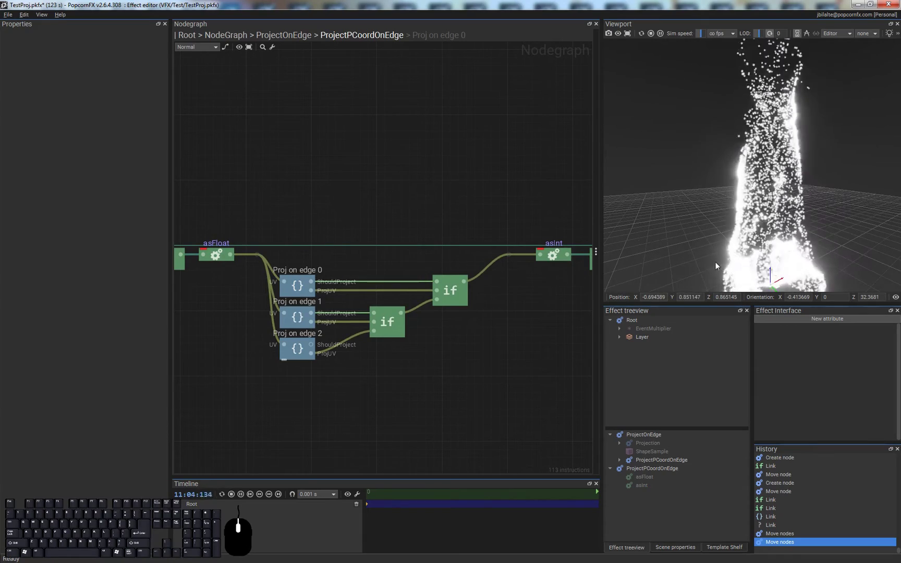
{"action": "double_click", "coordinate": [297, 286]}
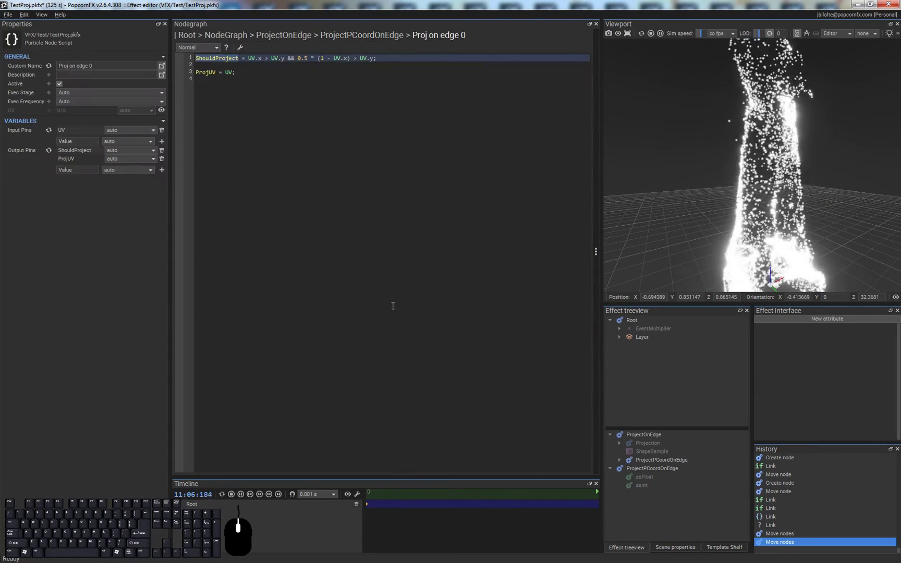
{"action": "left_click", "coordinate": [273, 72]}
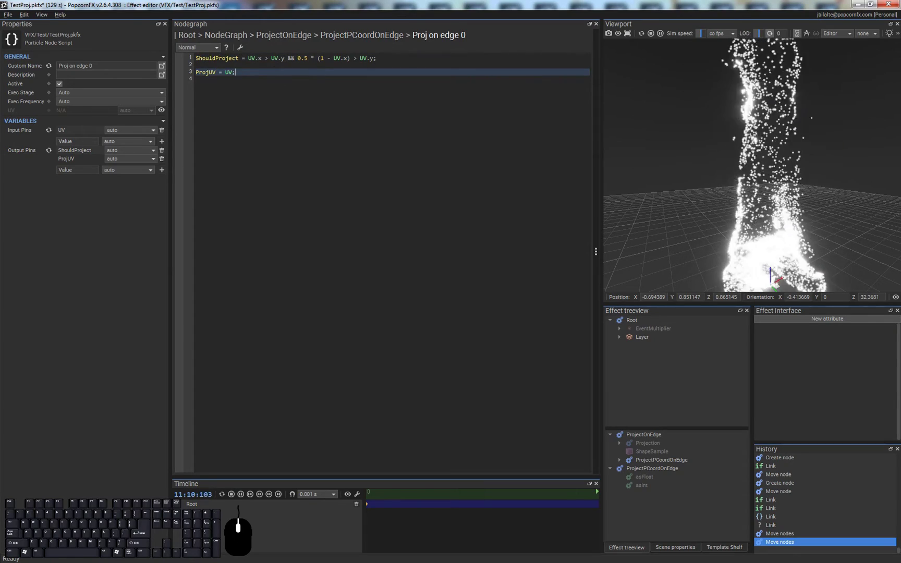
Step: Switch to the UV triangle diagram in paint.net and try a vertical projection line from the red point towards the U axis
{"action": "key", "text": "alt+Tab"}
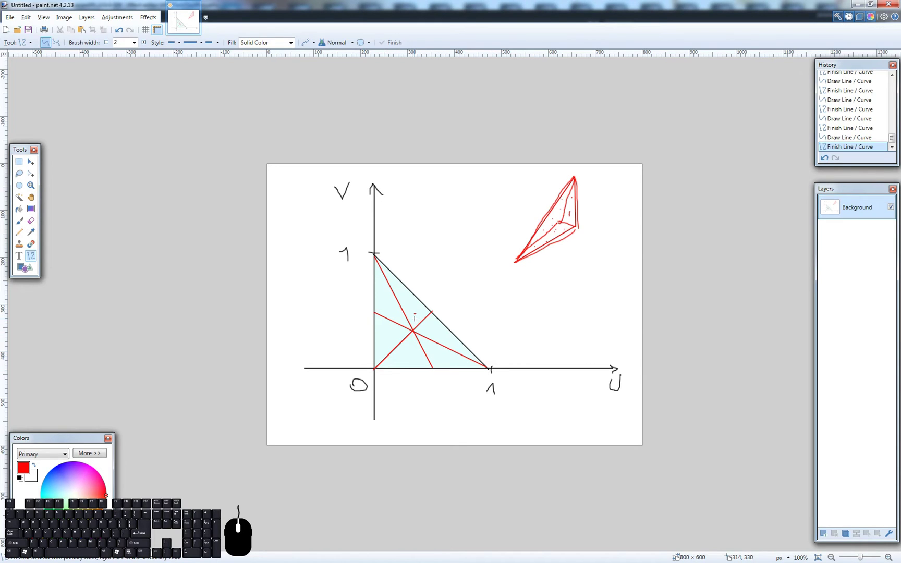
{"action": "left_click_drag", "start_coordinate": [415, 315], "coordinate": [416, 362]}
{"action": "key", "text": "ctrl+z"}
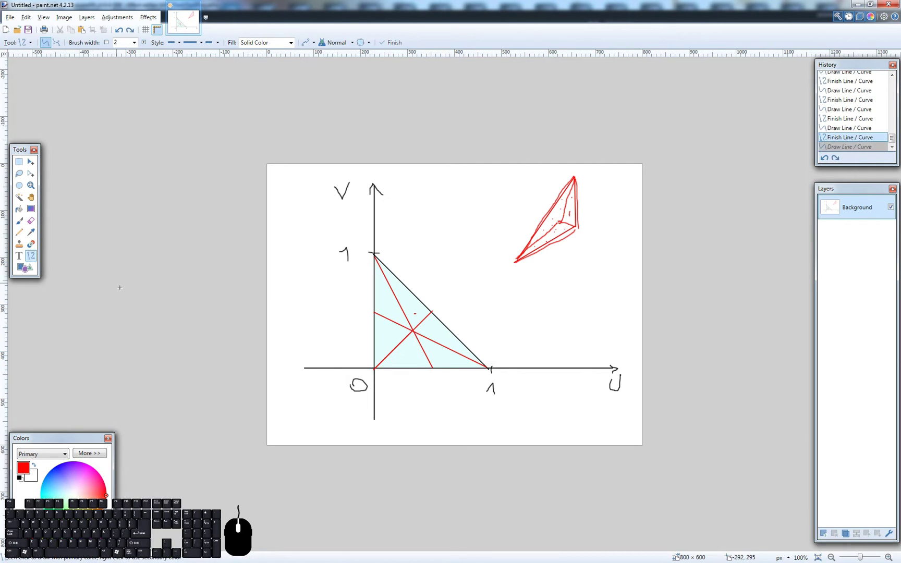
{"action": "key", "text": "ctrl+z"}
{"action": "key", "text": "ctrl+z"}
Step: Draw four red lines across the UV triangle, turning gradually from the V axis direction to the slanted edge's direction
{"action": "left_click_drag", "start_coordinate": [377, 275], "coordinate": [384, 359]}
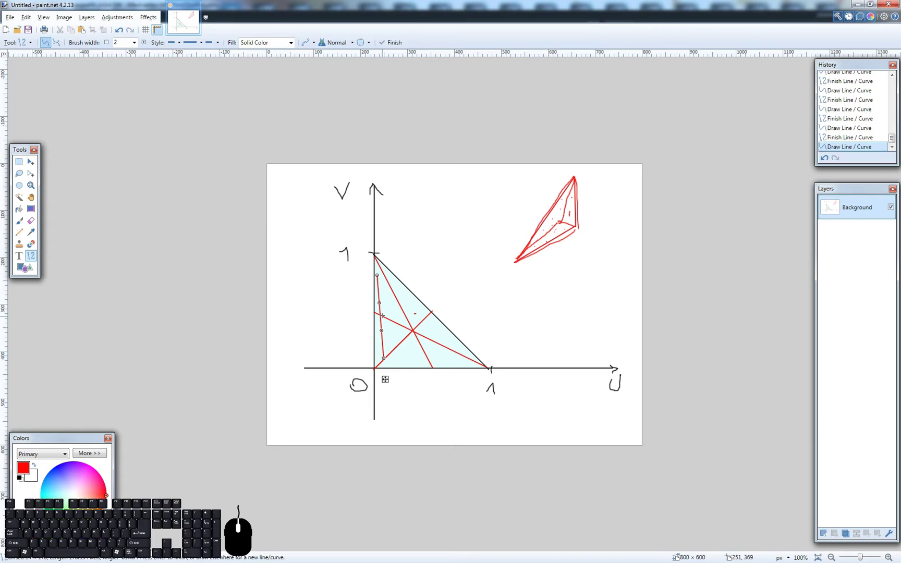
{"action": "mouse_move", "coordinate": [384, 285]}
{"action": "left_mouse_down"}
{"action": "mouse_move", "coordinate": [403, 358]}
{"action": "mouse_move", "coordinate": [410, 302]}
{"action": "mouse_move", "coordinate": [446, 352]}
{"action": "left_mouse_up"}
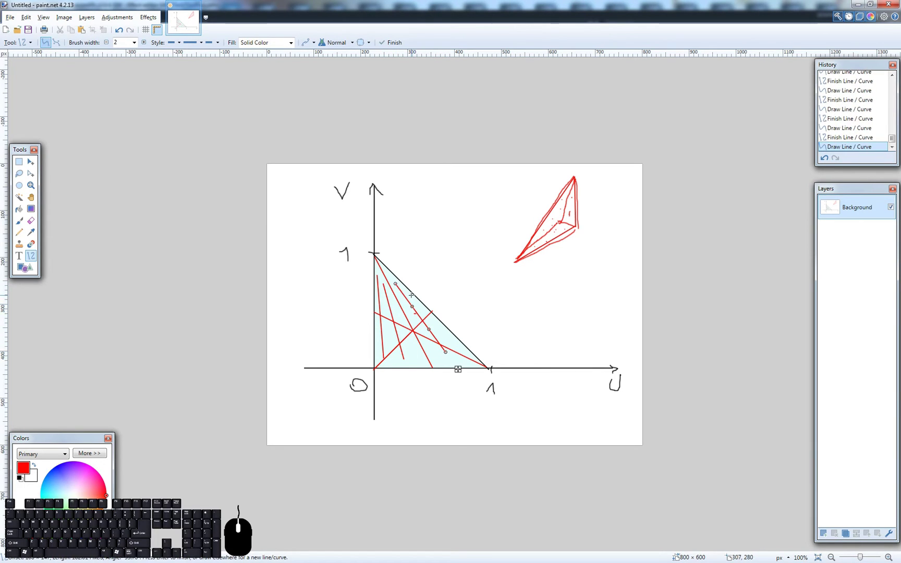
{"action": "mouse_move", "coordinate": [411, 296]}
{"action": "left_mouse_down"}
{"action": "mouse_move", "coordinate": [459, 336]}
{"action": "mouse_move", "coordinate": [466, 358]}
{"action": "left_mouse_up"}
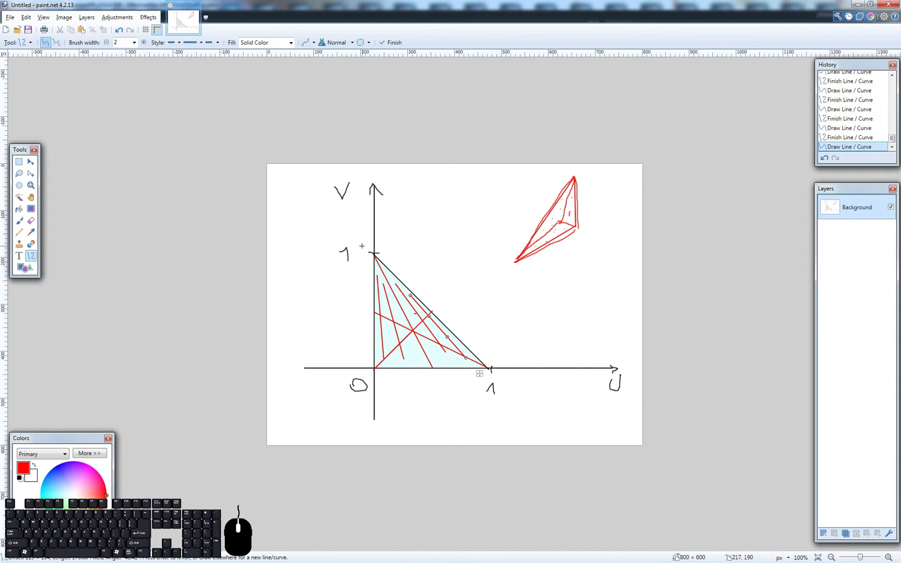
Step: Undo the four red direction lines drawn across the UV triangle
{"action": "key", "text": "ctrl+z"}
{"action": "key", "text": "ctrl+z"}
{"action": "key", "text": "ctrl+z"}
{"action": "key", "text": "ctrl+z"}
{"action": "key", "text": "ctrl+z"}
{"action": "key", "text": "ctrl+z"}
{"action": "key", "text": "ctrl+z"}
{"action": "key", "text": "ctrl+z"}
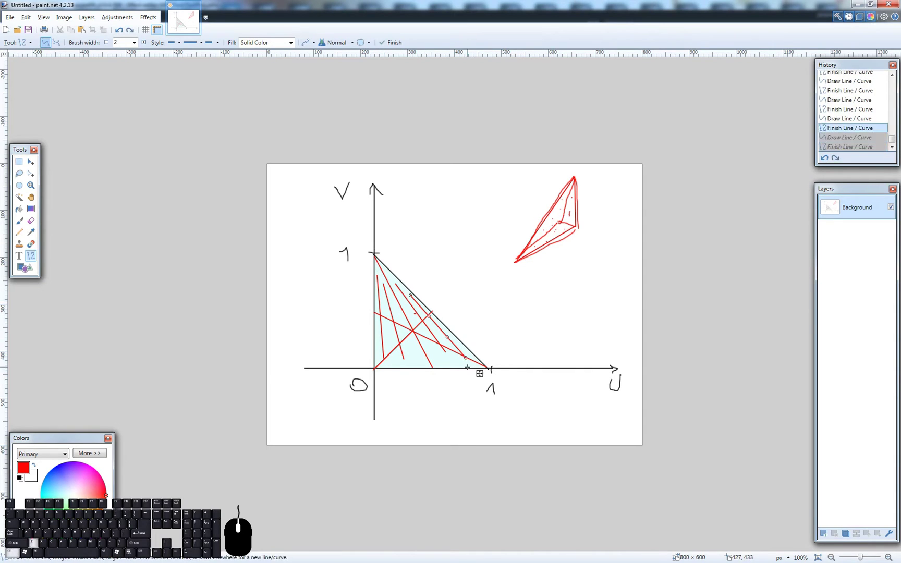
{"action": "key", "text": "ctrl+z"}
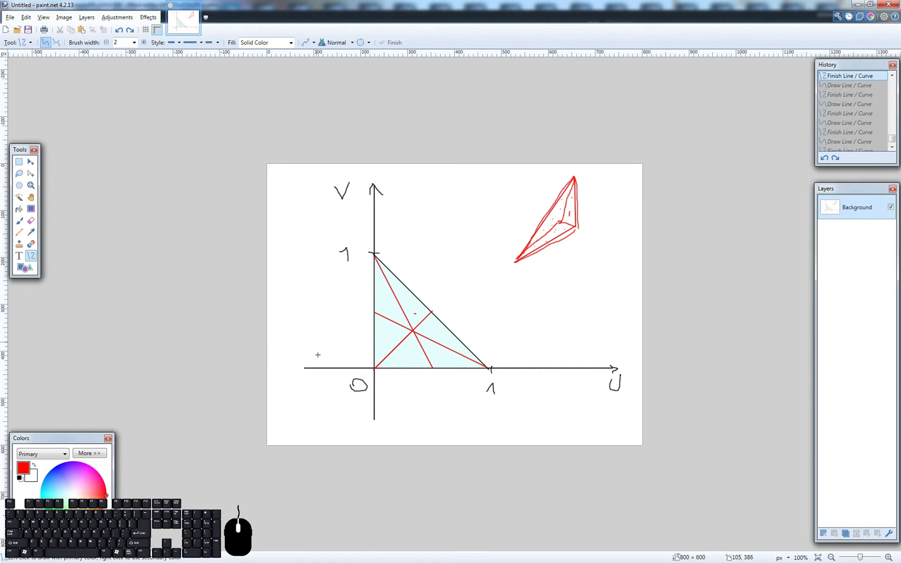
Step: Draw three red lines across the UV triangle, running from the slanted edge's side towards the V axis
{"action": "left_click_drag", "start_coordinate": [471, 358], "coordinate": [377, 297]}
{"action": "left_click_drag", "start_coordinate": [449, 331], "coordinate": [378, 274]}
{"action": "mouse_move", "coordinate": [453, 358]}
{"action": "left_mouse_down"}
{"action": "mouse_move", "coordinate": [380, 330]}
{"action": "mouse_move", "coordinate": [449, 366]}
{"action": "mouse_move", "coordinate": [382, 356]}
{"action": "left_mouse_up"}
Step: Undo the three red lines drawn towards the V axis, keeping the three medians
{"action": "key", "text": "ctrl+z"}
{"action": "key", "text": "ctrl+z"}
{"action": "key", "text": "ctrl+z"}
{"action": "key", "text": "ctrl+z"}
{"action": "key", "text": "ctrl+z"}
{"action": "key", "text": "ctrl+z"}
{"action": "key", "text": "ctrl+z"}
{"action": "key", "text": "ctrl+z"}
{"action": "key", "text": "ctrl+z"}
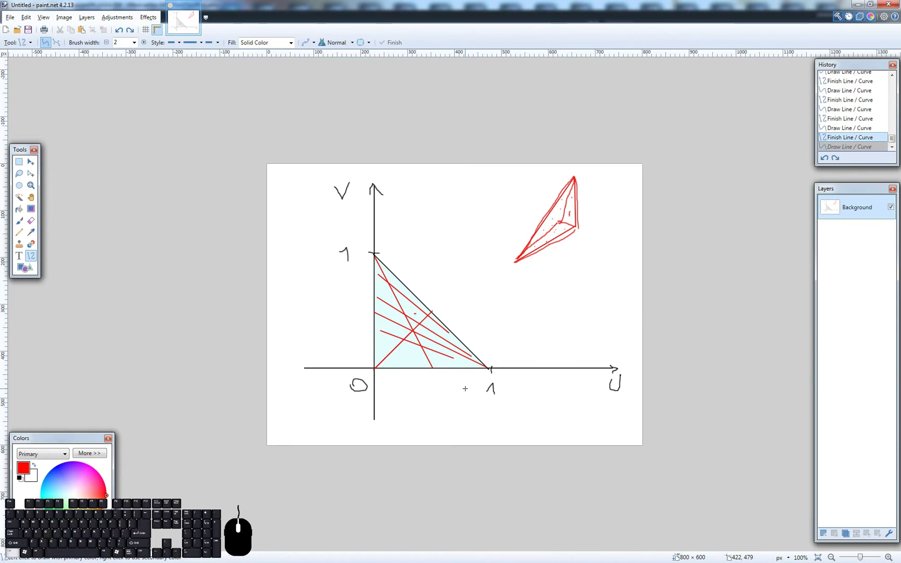
{"action": "key", "text": "ctrl+z"}
{"action": "key", "text": "ctrl+z"}
{"action": "key", "text": "ctrl+z"}
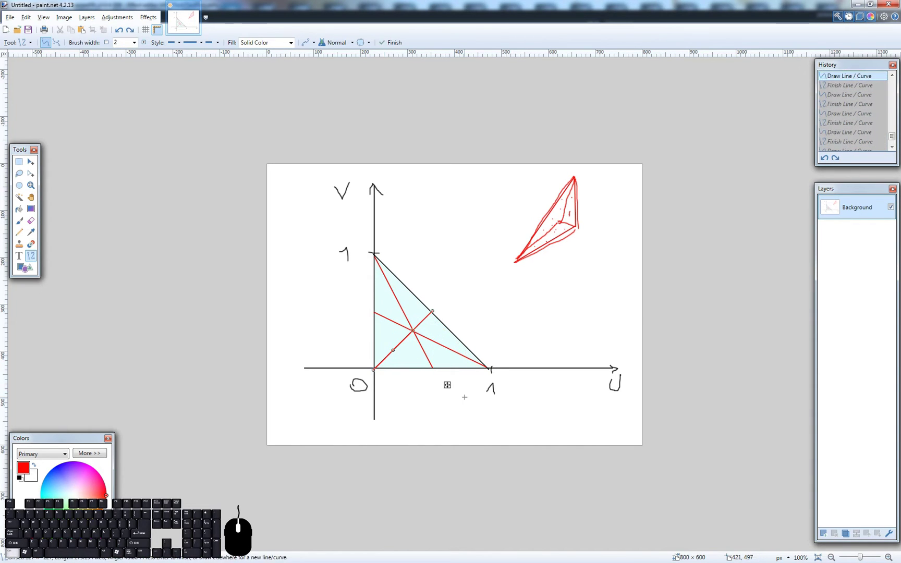
{"action": "key", "text": "ctrl+y"}
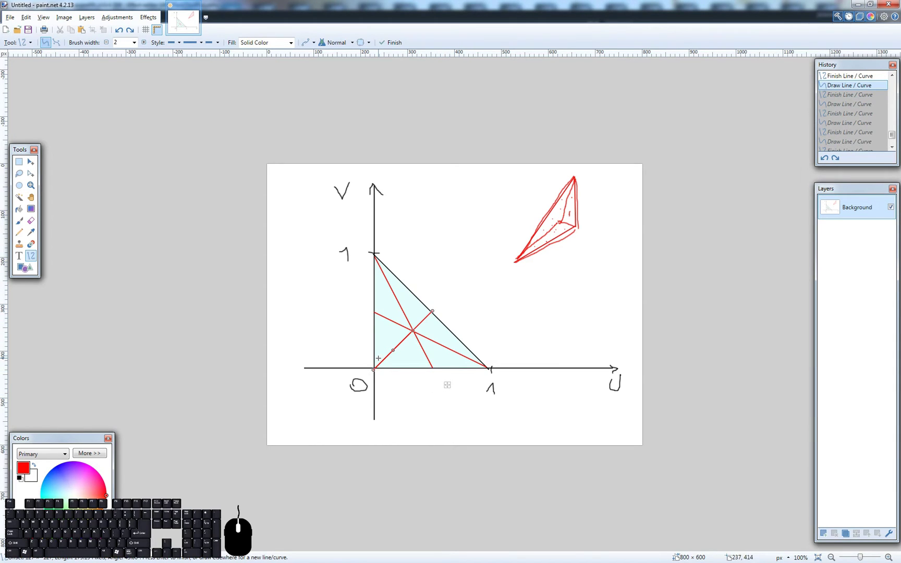
Step: Draw five red lines from the triangle's axis sides to the slanted edge, fanned around the median that starts at the origin
{"action": "left_click_drag", "start_coordinate": [378, 359], "coordinate": [419, 302]}
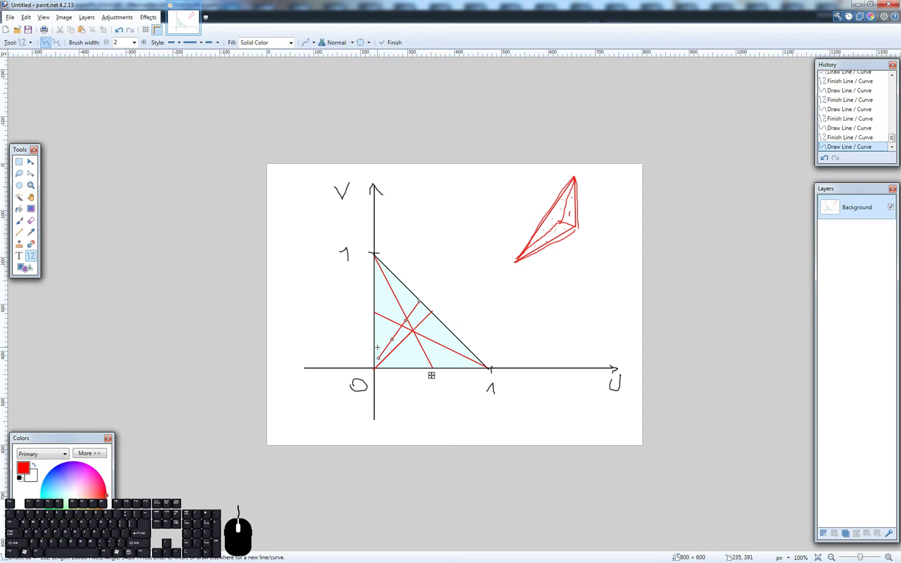
{"action": "left_click_drag", "start_coordinate": [377, 347], "coordinate": [403, 284]}
{"action": "left_click_drag", "start_coordinate": [379, 323], "coordinate": [388, 273]}
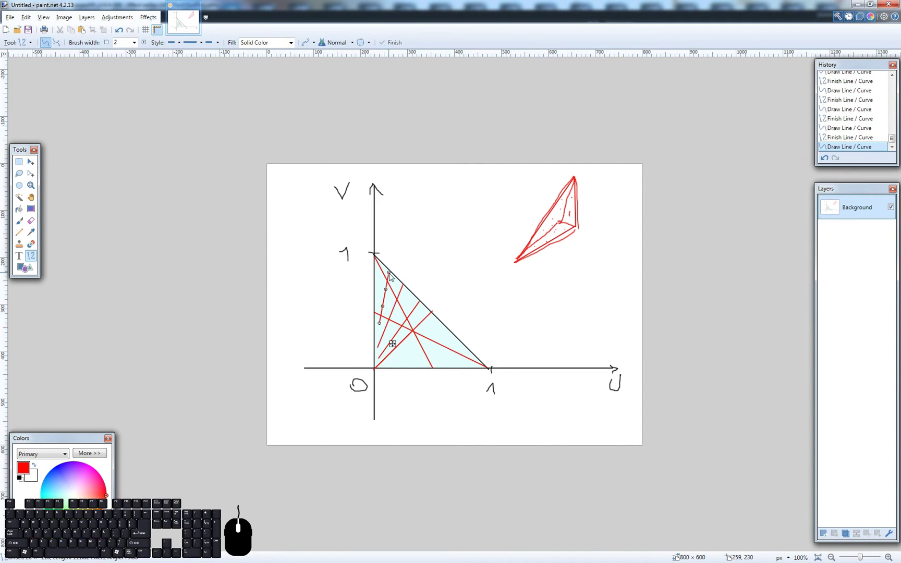
{"action": "mouse_move", "coordinate": [397, 363]}
{"action": "left_mouse_down"}
{"action": "mouse_move", "coordinate": [435, 337]}
{"action": "mouse_move", "coordinate": [442, 354]}
{"action": "mouse_move", "coordinate": [461, 349]}
{"action": "left_mouse_up"}
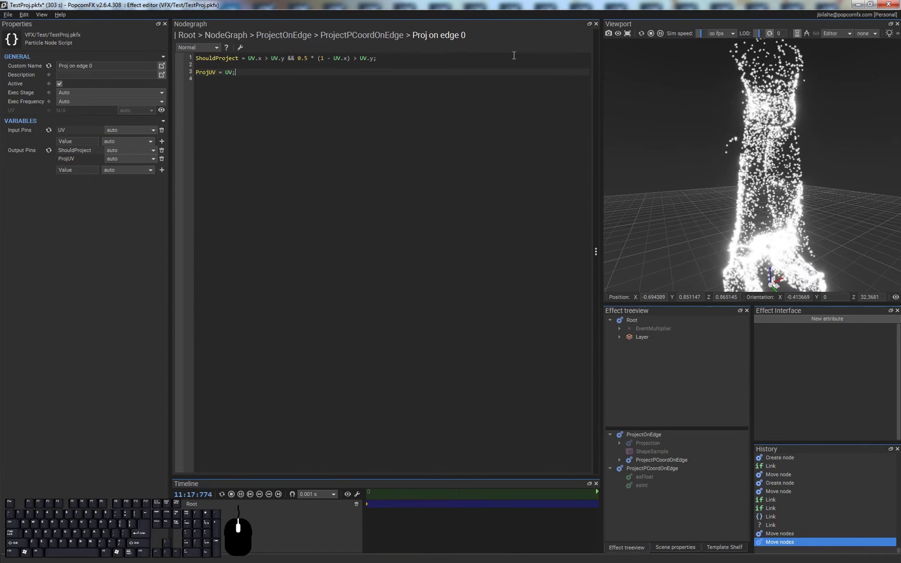
Step: In PopcornFX, rewrite the edge 0 projection as ProjUV = float2(UV.x / (1 - UV.y), 0);
{"action": "left_click", "coordinate": [251, 73]}
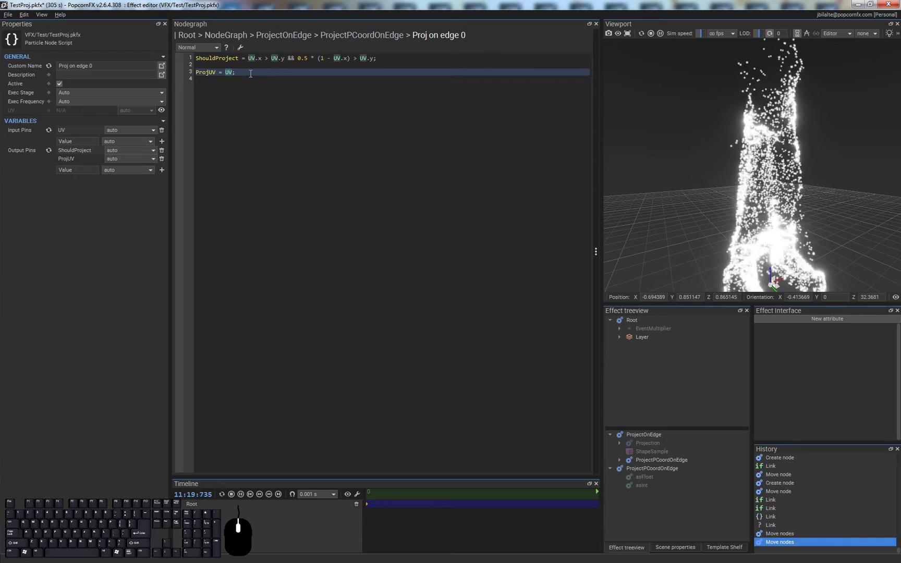
{"action": "key", "text": "Left"}
{"action": "key", "text": "Left"}
{"action": "key", "text": "Left"}
{"action": "type", "text": "float2("}
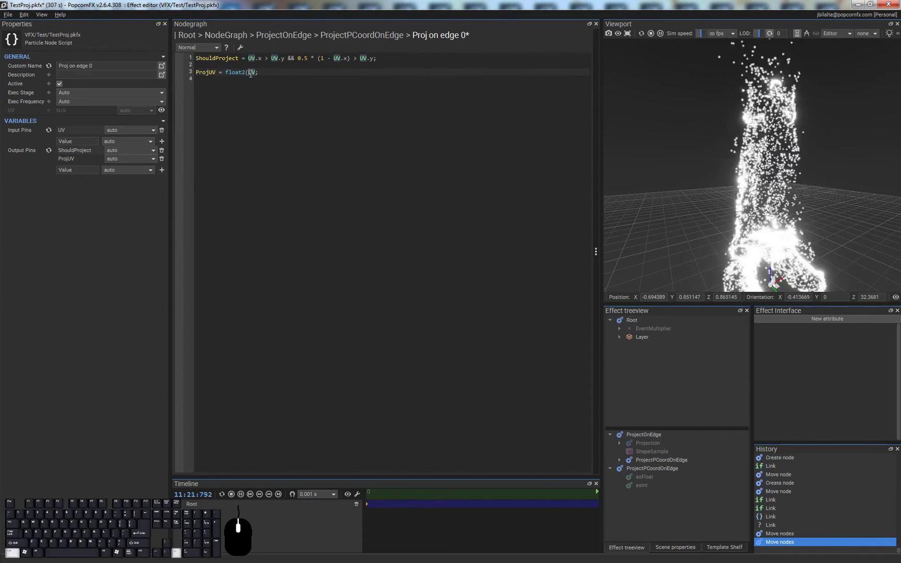
{"action": "type", "text": ".x"}
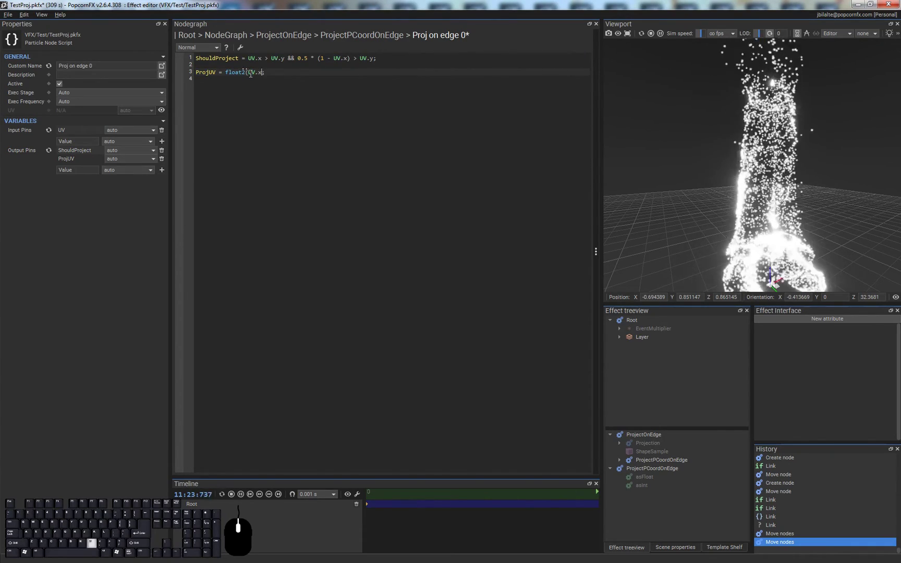
{"action": "type", "text": ", 0"}
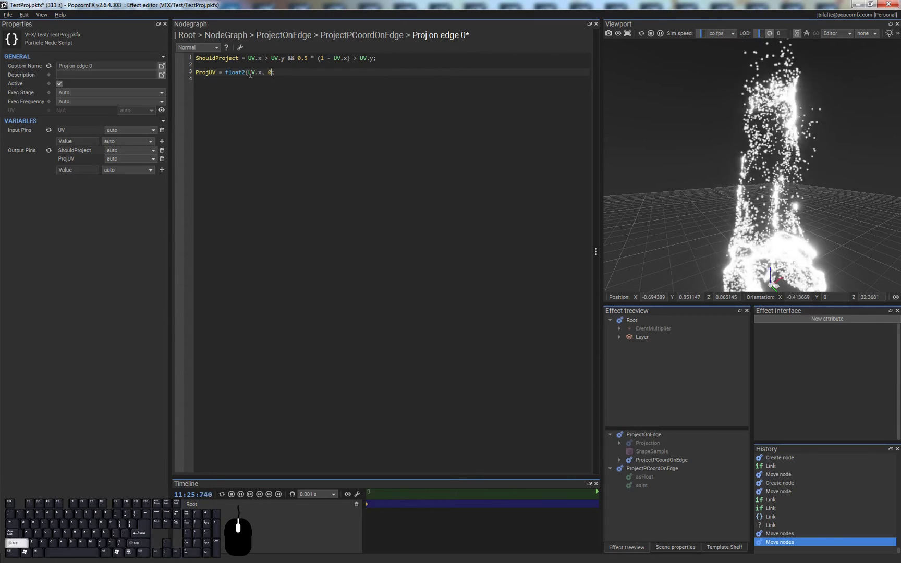
{"action": "type", "text": ")"}
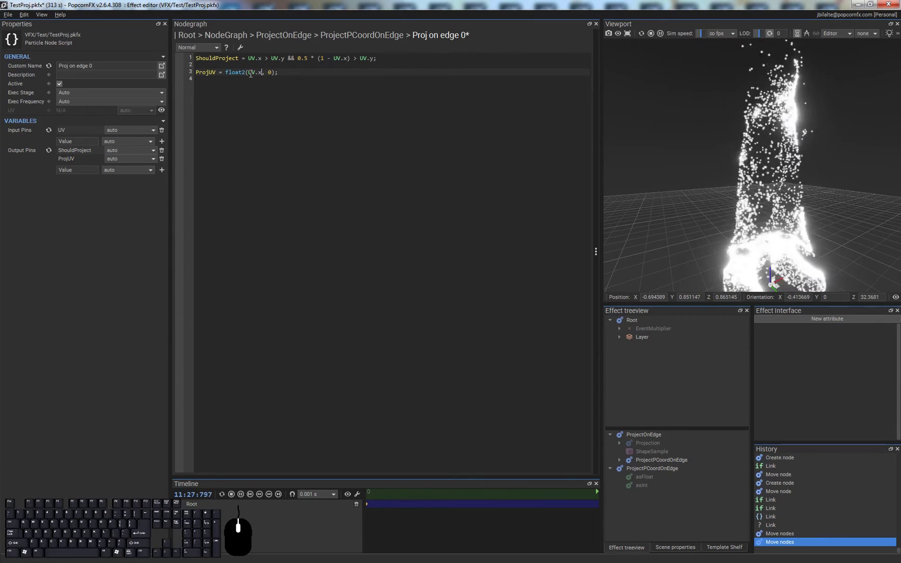
{"action": "type", "text": " / "}
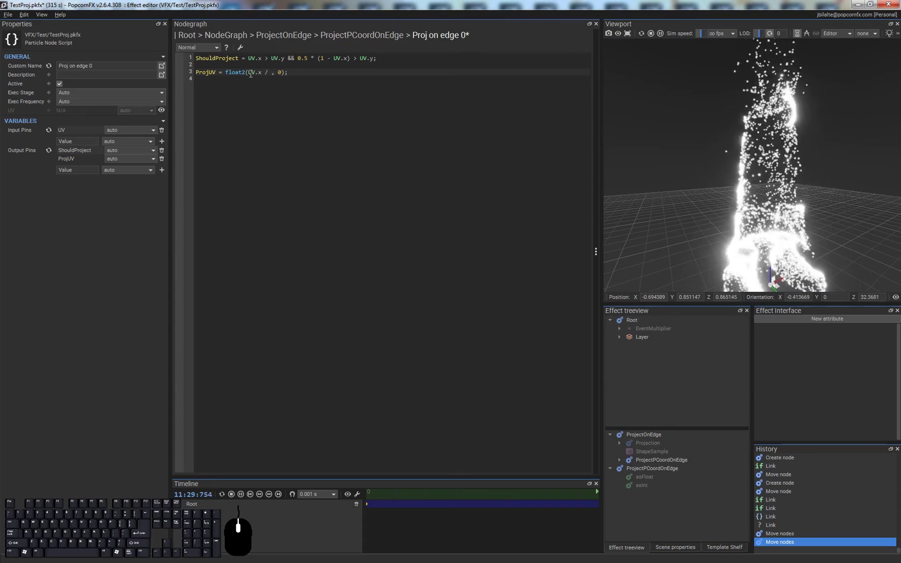
{"action": "type", "text": "(1 - UV)"}
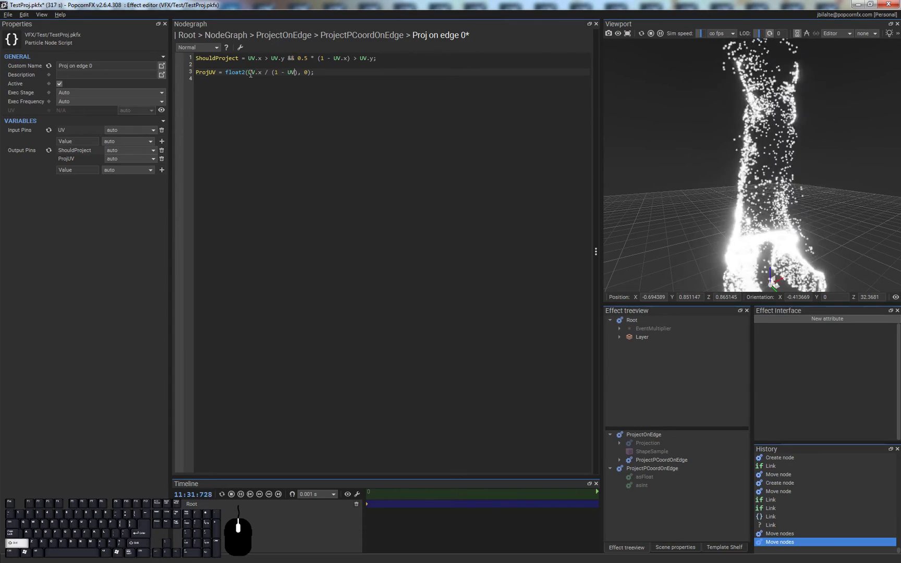
{"action": "type", "text": ".y"}
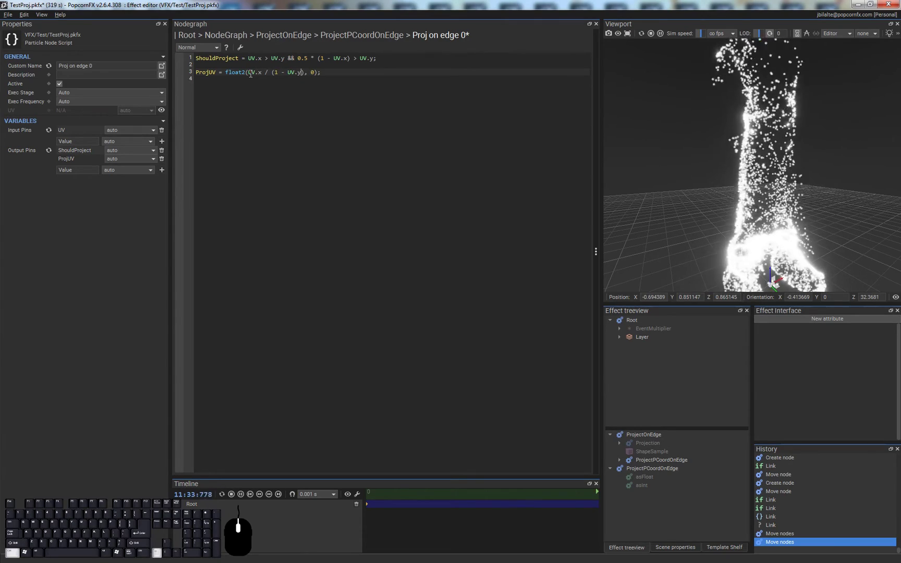
Step: Start a select( call in front of UV.x inside the ProjUV float2 expression
{"action": "key", "text": "ctrl+Left"}
{"action": "key", "text": "ctrl+Left"}
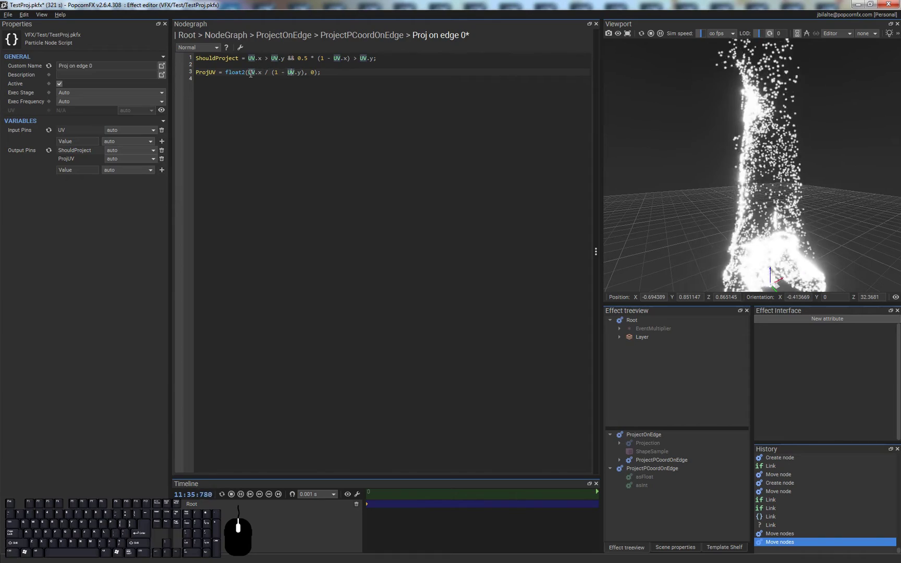
{"action": "key", "text": "Left"}
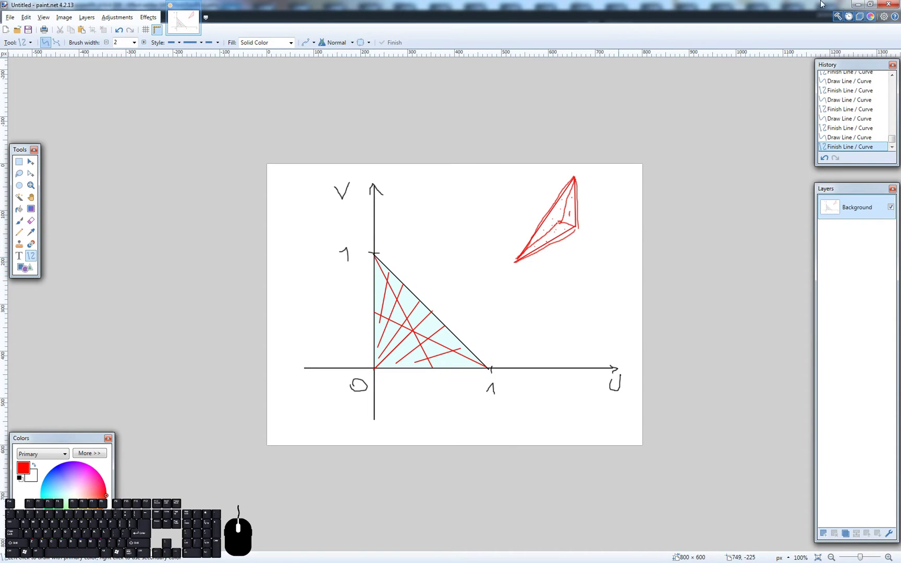
{"action": "left_click", "coordinate": [859, 4]}
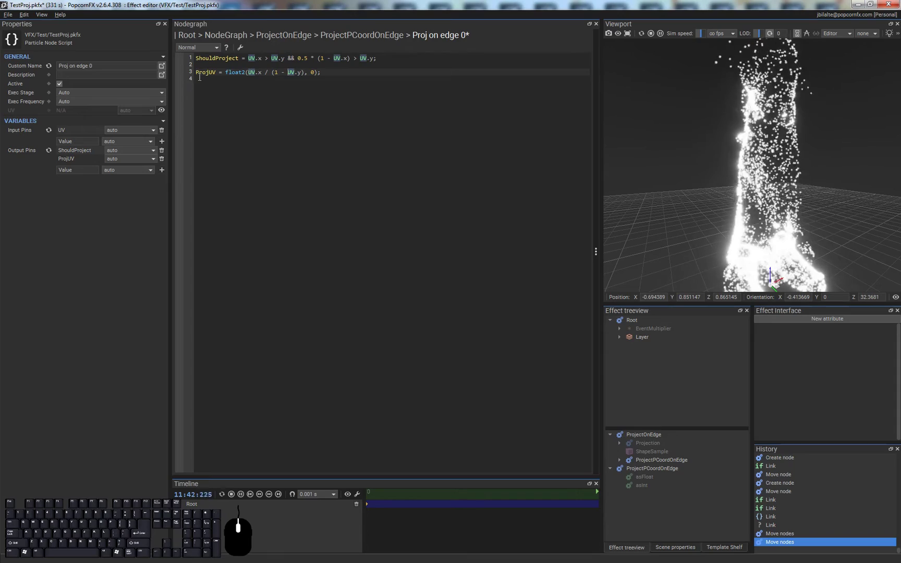
{"action": "left_click", "coordinate": [387, 70]}
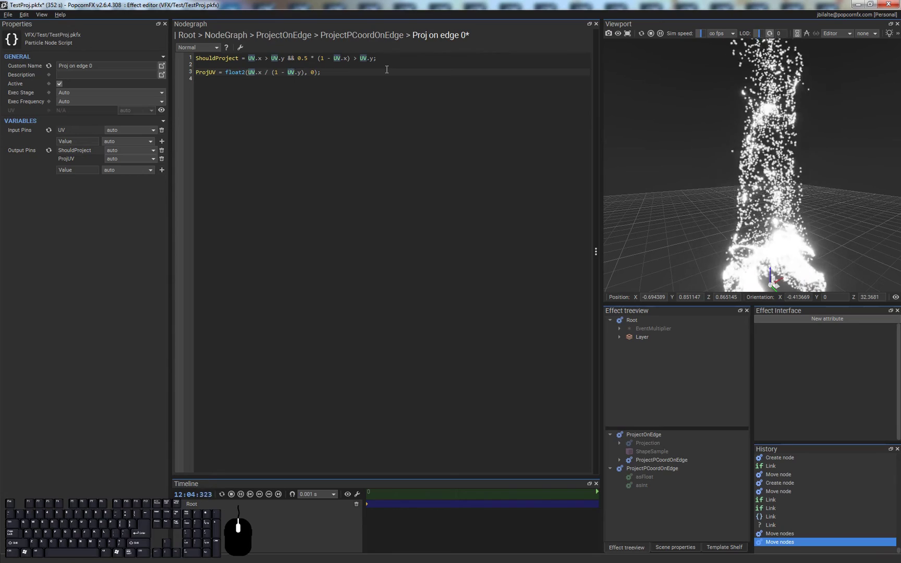
{"action": "type", "text": "se"}
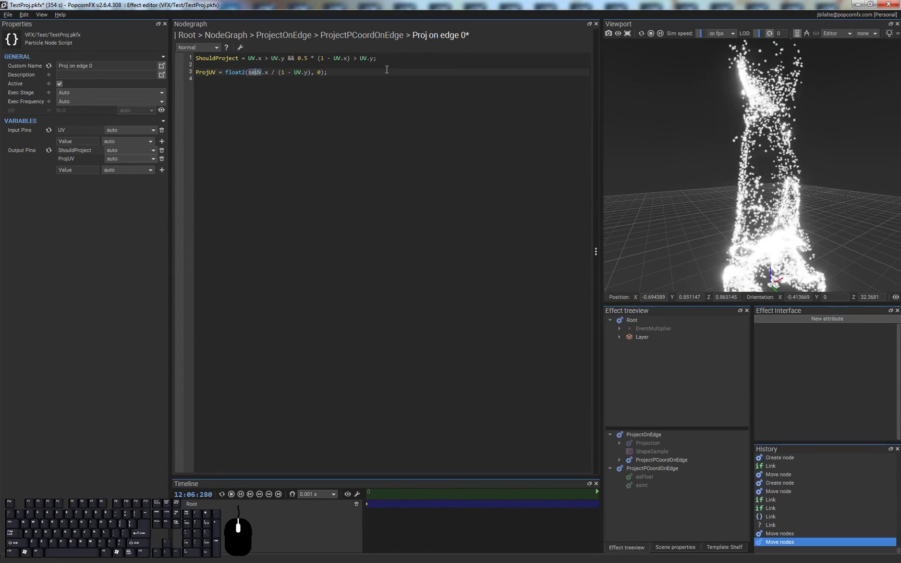
{"action": "type", "text": "lect("}
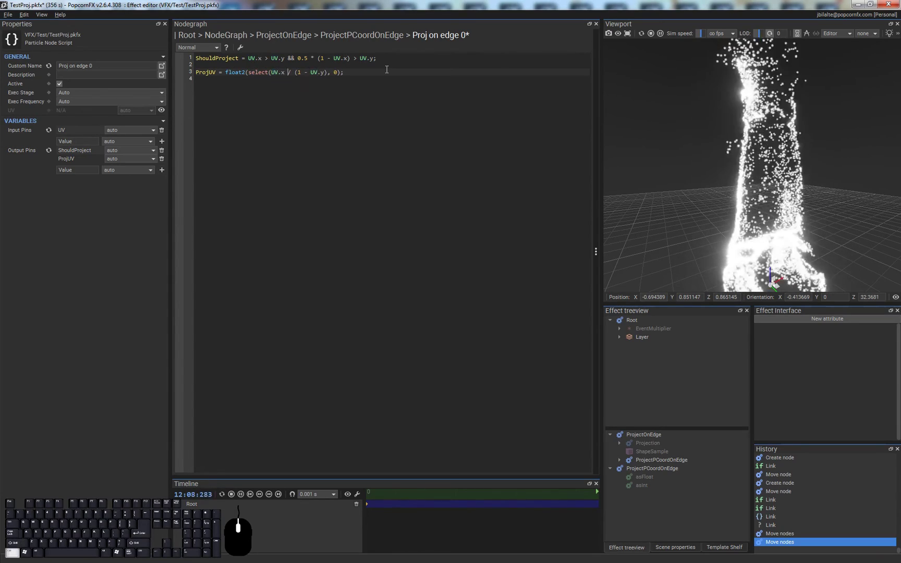
Step: Replace select with iif and close its parenthesis after (1 - UV.y)
{"action": "key", "text": "Left"}
{"action": "key", "text": "Left"}
{"action": "key", "text": "Left"}
{"action": "key", "text": "Left"}
{"action": "key", "text": "Left"}
{"action": "key", "text": "ctrl+shift+Left"}
{"action": "type", "text": "uiu"}
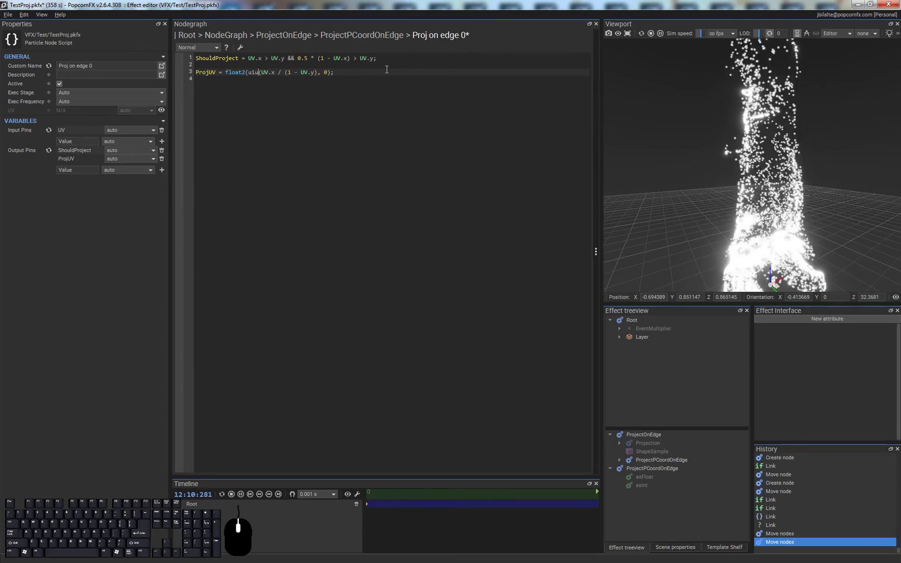
{"action": "type", "text": "="}
{"action": "key", "text": "BackSpace"}
{"action": "key", "text": "BackSpace"}
{"action": "key", "text": "BackSpace"}
{"action": "key", "text": "BackSpace"}
{"action": "type", "text": "iif"}
{"action": "key", "text": "ctrl+Right"}
{"action": "key", "text": "ctrl+Right"}
{"action": "key", "text": "ctrl+Right"}
{"action": "key", "text": "ctrl+Right"}
{"action": "key", "text": "ctrl+Right"}
{"action": "key", "text": "ctrl+Right"}
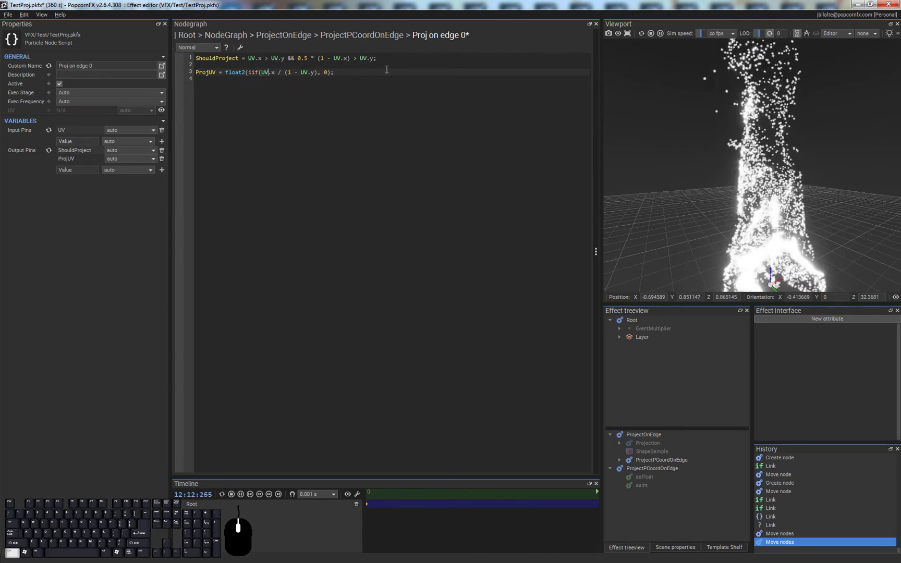
{"action": "key", "text": "ctrl+Right"}
{"action": "key", "text": "ctrl+Right"}
{"action": "key", "text": "ctrl+Right"}
{"action": "key", "text": "ctrl+Right"}
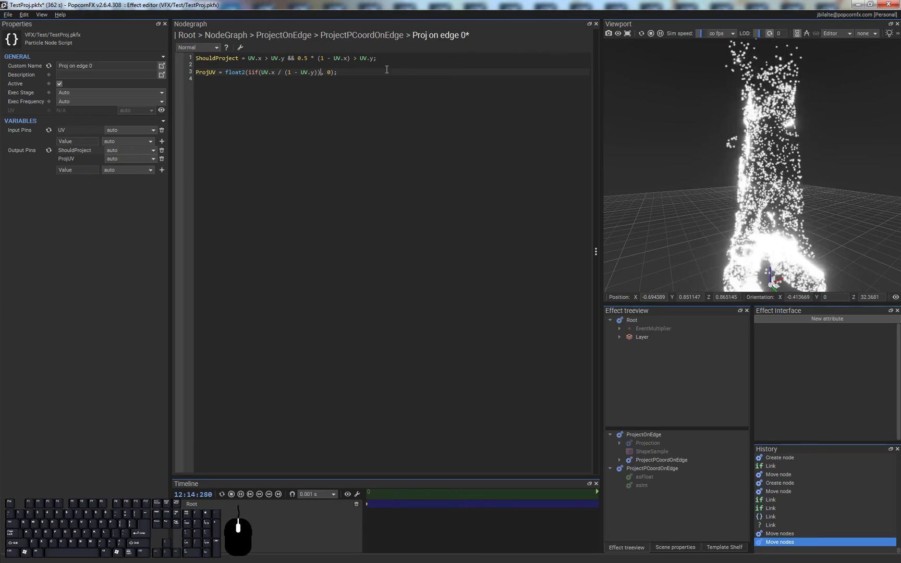
Step: Insert the condition UV.y >= 0.9999 and the value 0 as iif arguments ahead of UV.x / (1 - UV.y)
{"action": "key", "text": "Home"}
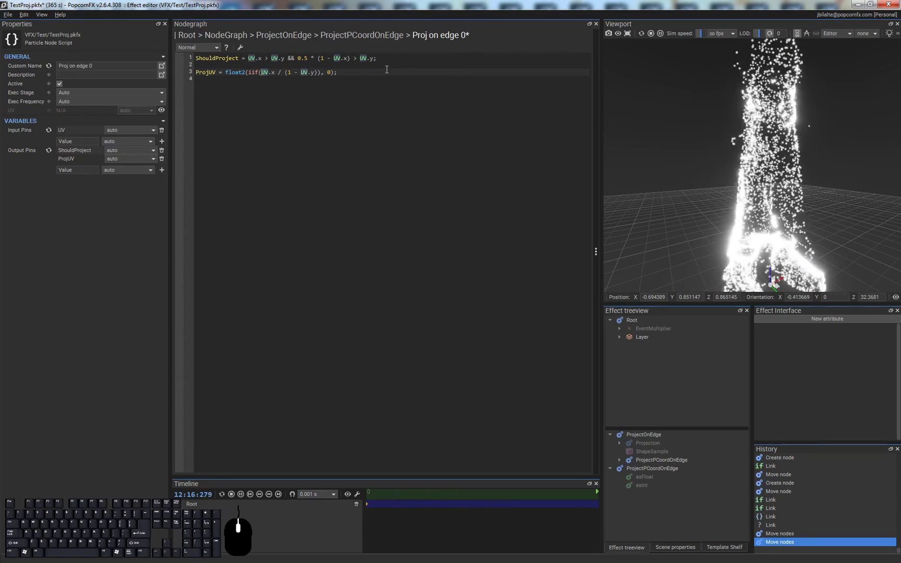
{"action": "type", "text": "UV"}
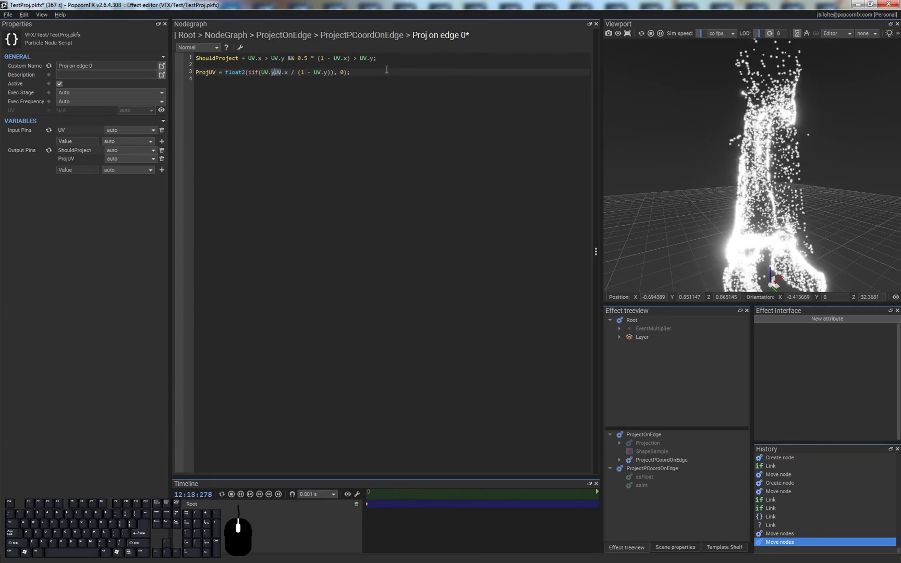
{"action": "type", "text": ".y"}
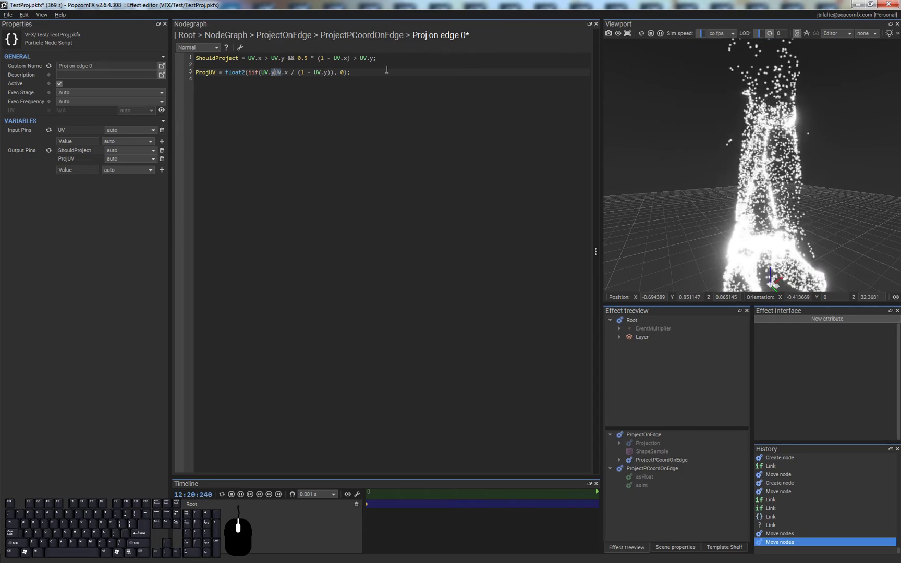
{"action": "type", "text": " >"}
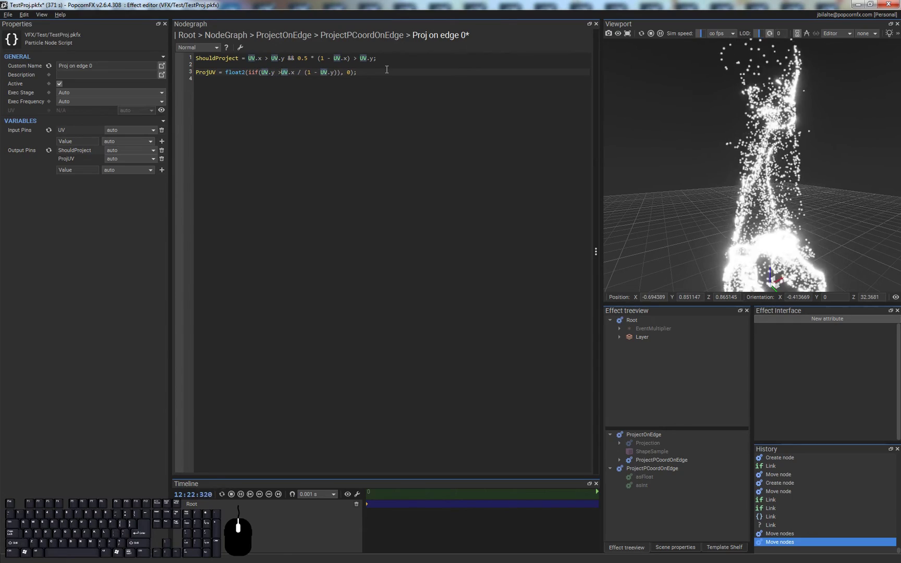
{"action": "type", "text": "= "}
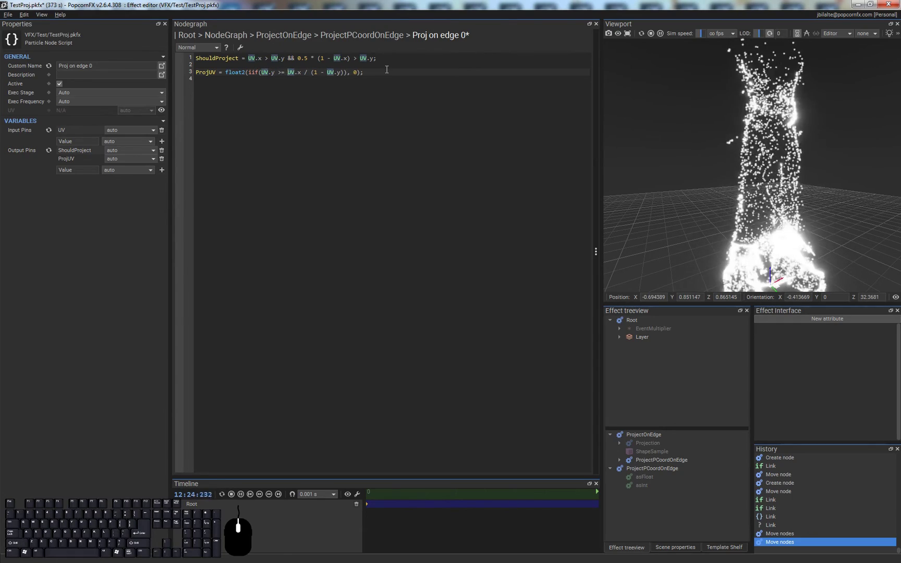
{"action": "type", "text": "0.999"}
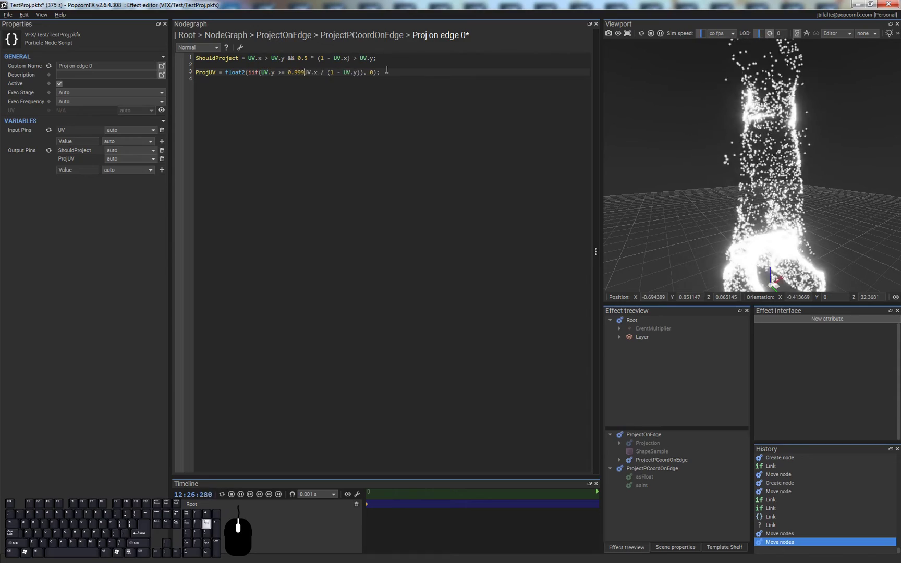
{"action": "type", "text": "9, 0"}
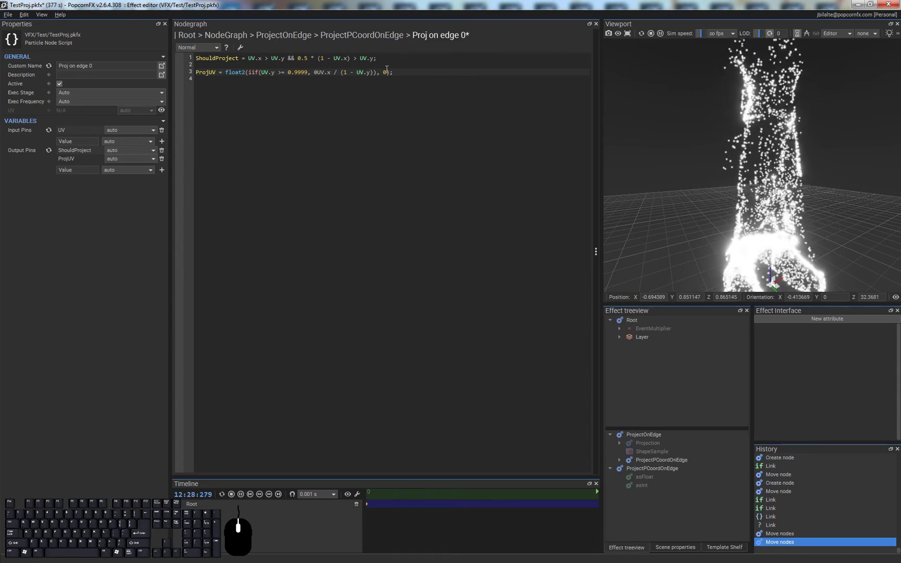
{"action": "type", "text": ","}
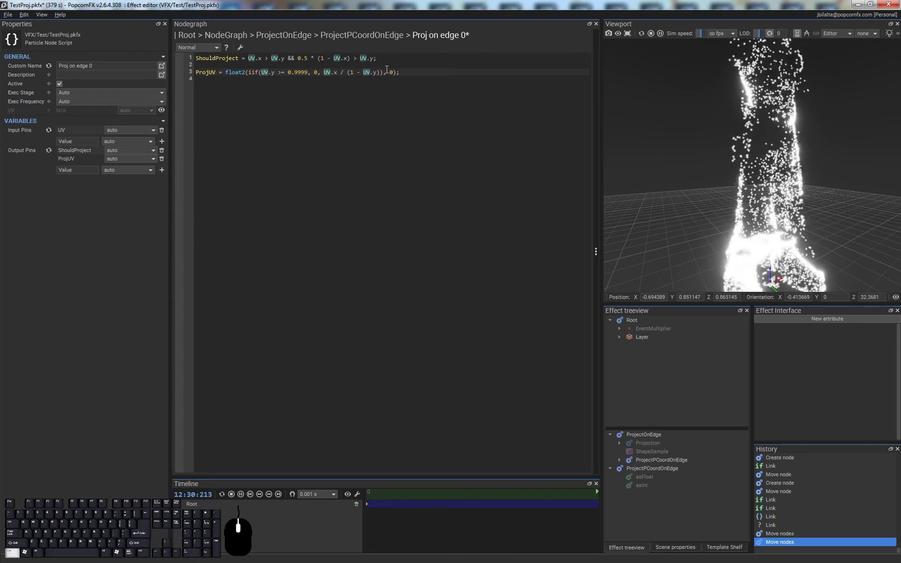
Step: Apply the edited Proj on edge 0 script
{"action": "key", "text": "Right"}
{"action": "key", "text": "Right"}
{"action": "key", "text": "Right"}
{"action": "key", "text": "Right"}
{"action": "key", "text": "Right"}
{"action": "key", "text": "Right"}
{"action": "key", "text": "Right"}
{"action": "key", "text": "Right"}
{"action": "key", "text": "Right"}
{"action": "key", "text": "Right"}
{"action": "key", "text": "Right"}
{"action": "key", "text": "Right"}
{"action": "key", "text": "Right"}
{"action": "key", "text": "Right"}
{"action": "key", "text": "Right"}
{"action": "key", "text": "Right"}
{"action": "key", "text": "Right"}
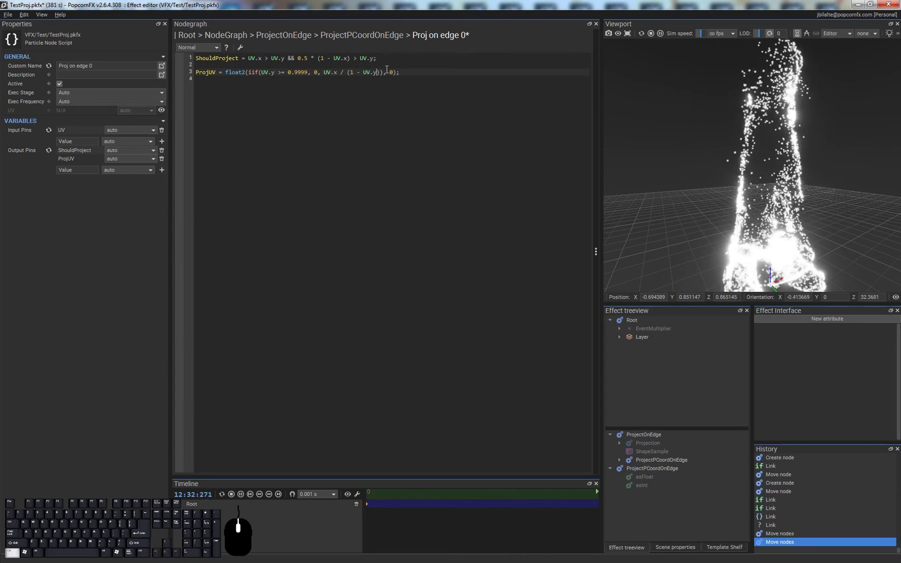
{"action": "key", "text": "ctrl+s"}
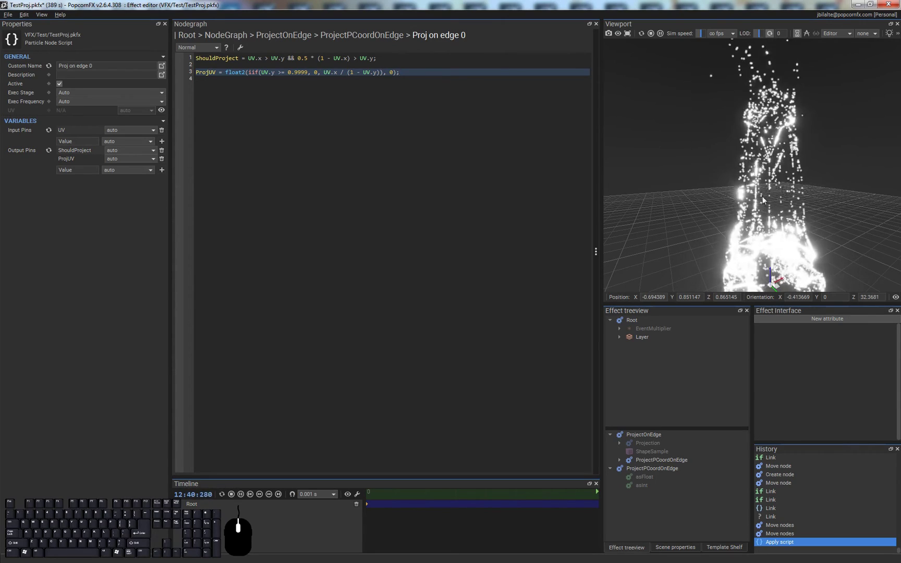
Step: Copy the ProjUV line of the edge 0 script and return to the ProjectPCoordOnEdge graph
{"action": "left_click", "coordinate": [470, 91]}
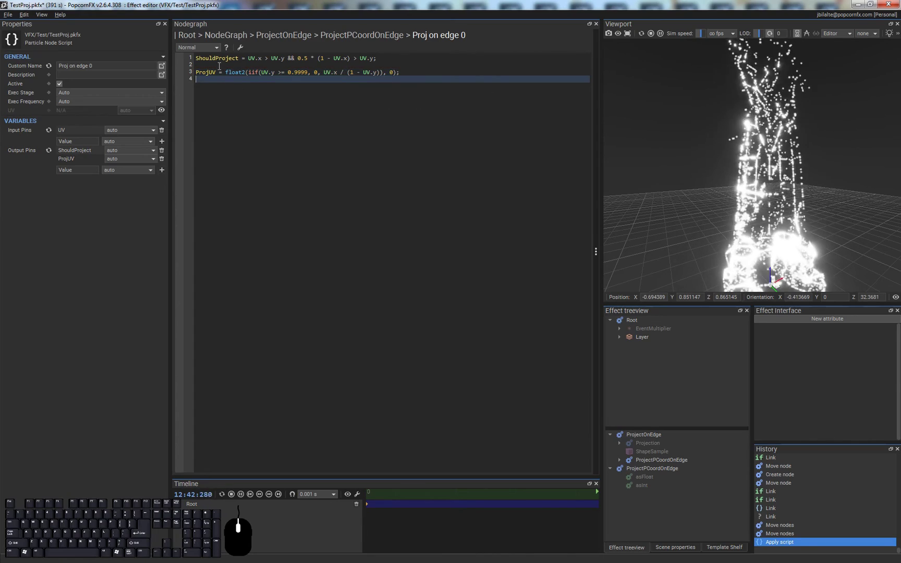
{"action": "left_click_drag", "start_coordinate": [219, 66], "coordinate": [245, 91]}
{"action": "key", "text": "ctrl+c"}
{"action": "left_click", "coordinate": [362, 35]}
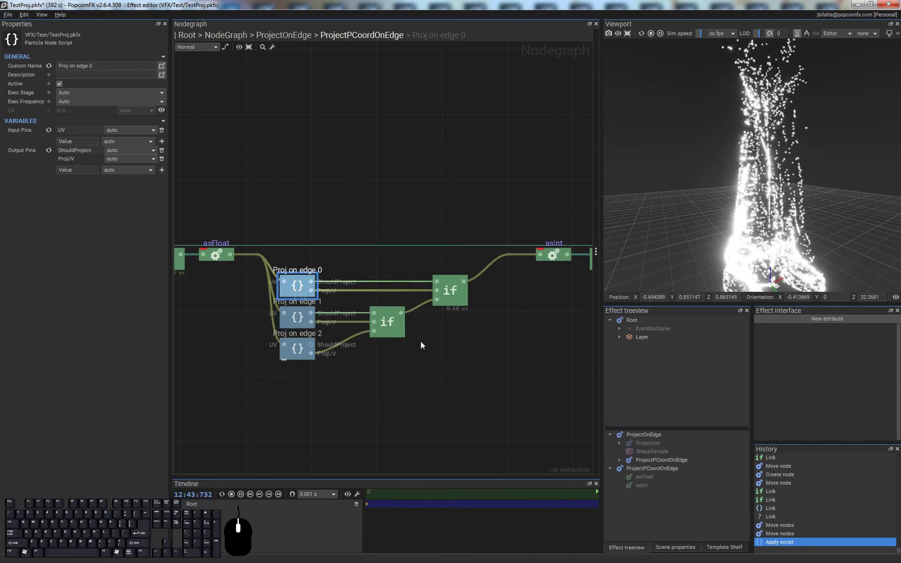
Step: Open the Proj on edge 1 script and replace its ProjUV line with the copied edge 0 line
{"action": "double_click", "coordinate": [306, 313]}
{"action": "left_click_drag", "start_coordinate": [196, 72], "coordinate": [279, 124]}
{"action": "key", "text": "ctrl+v"}
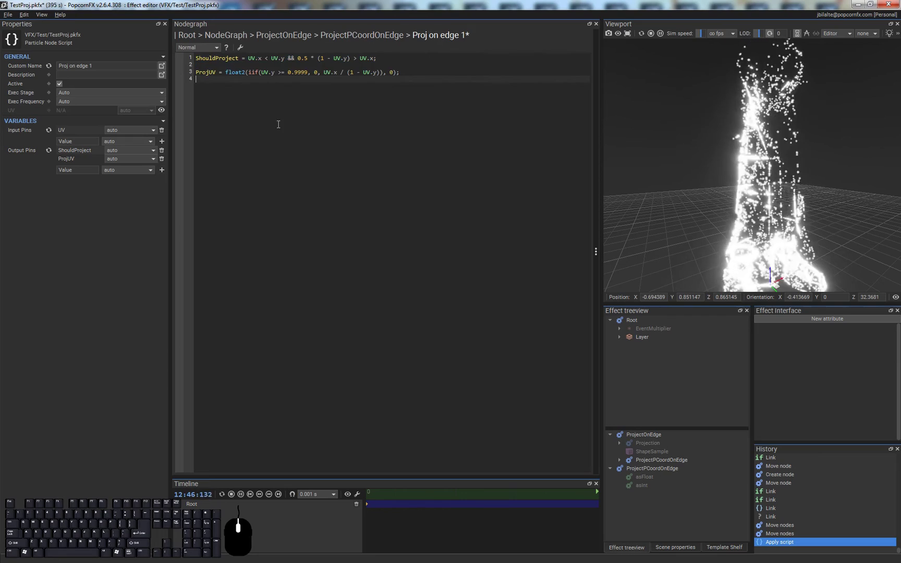
Step: Insert 0 as the first float2 argument, ahead of the iif expression in the ProjUV line
{"action": "left_click", "coordinate": [276, 73]}
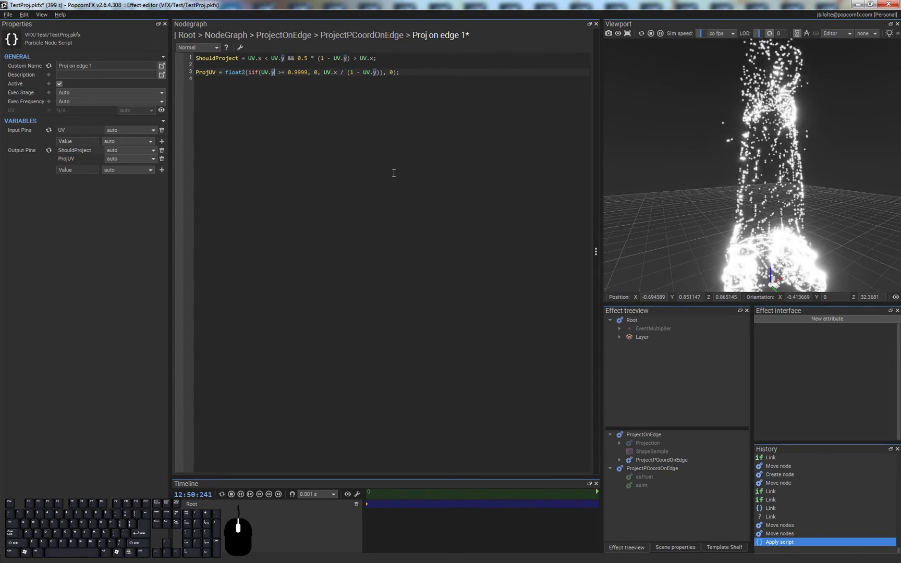
{"action": "key", "text": "Left"}
{"action": "key", "text": "Left"}
{"action": "key", "text": "Left"}
{"action": "key", "text": "Left"}
{"action": "key", "text": "Left"}
{"action": "key", "text": "Left"}
{"action": "key", "text": "Left"}
{"action": "key", "text": "Left"}
{"action": "type", "text": "0"}
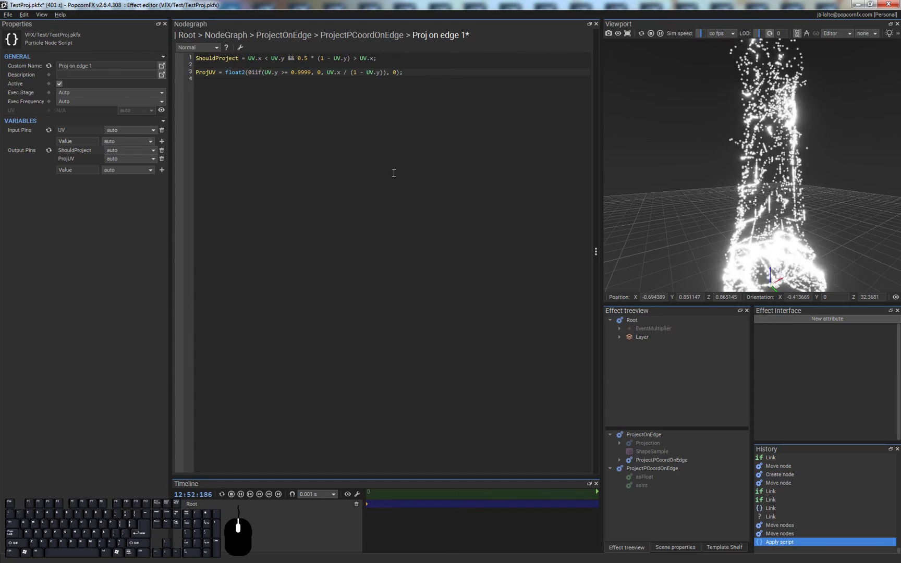
{"action": "type", "text": ","}
Step: Remove the trailing 0 argument after the iif expression, leaving iif as the second float2 component
{"action": "key", "text": "End"}
{"action": "key", "text": "Left"}
{"action": "key", "text": "Left"}
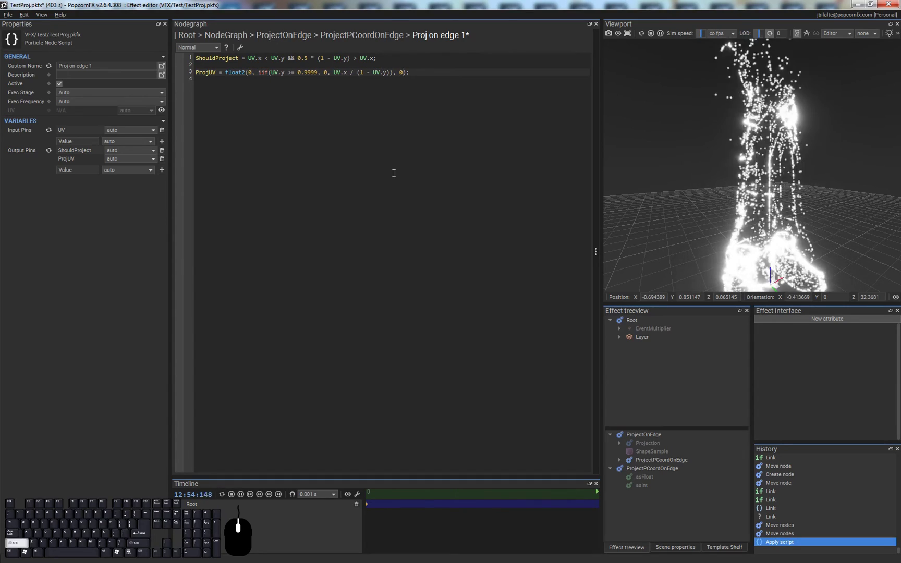
{"action": "key", "text": "shift+Left"}
{"action": "key", "text": "shift+Left"}
{"action": "key", "text": "shift+Left"}
{"action": "key", "text": "BackSpace"}
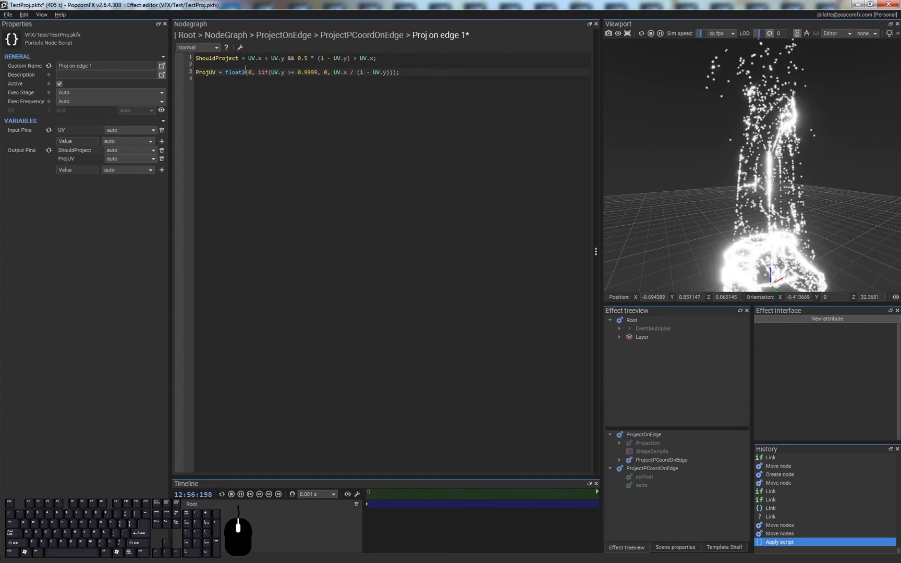
Step: Change the iif condition to UV.x >= 0.9999 and the numerator of its division to UV.y
{"action": "left_click", "coordinate": [285, 72]}
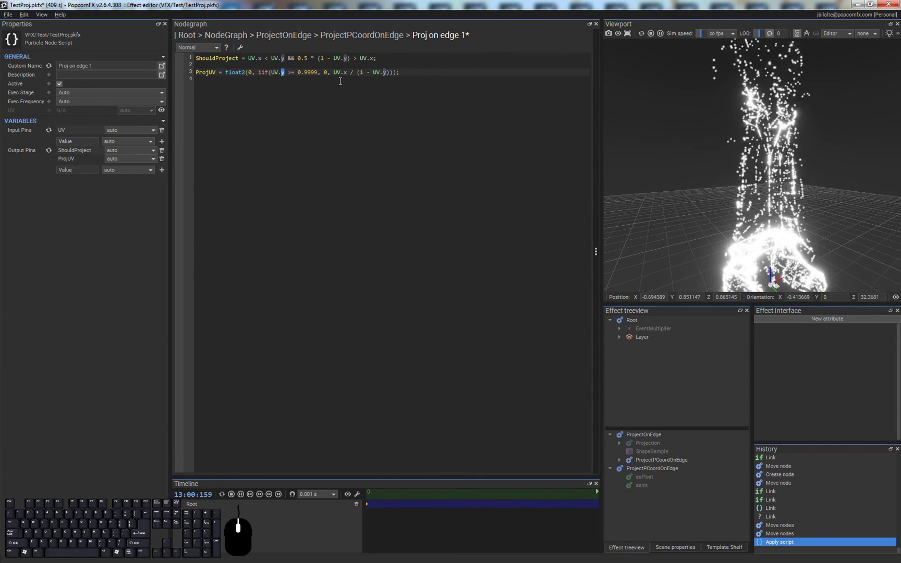
{"action": "type", "text": "x"}
{"action": "key", "text": "ctrl+Right"}
{"action": "key", "text": "ctrl+Right"}
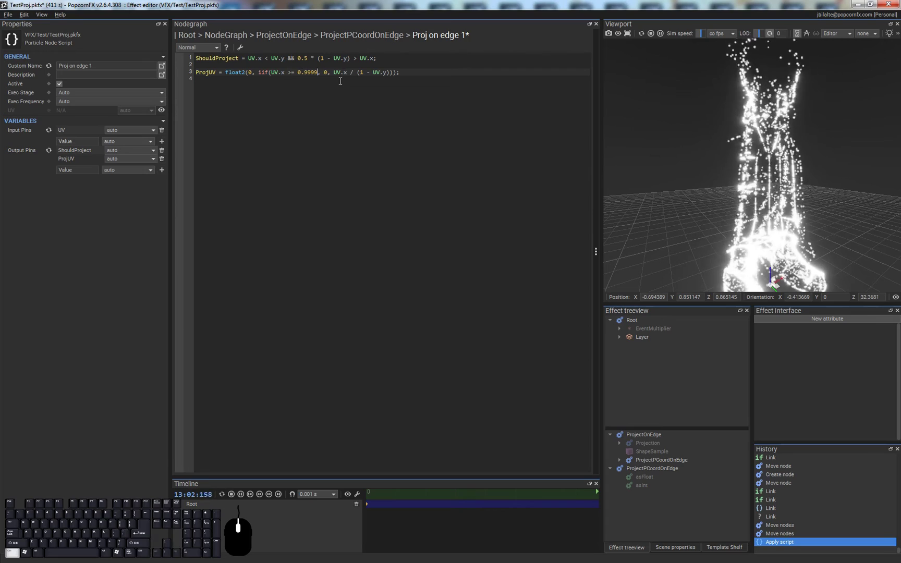
{"action": "key", "text": "ctrl+Right"}
{"action": "key", "text": "ctrl+Right"}
{"action": "key", "text": "ctrl+Right"}
{"action": "key", "text": "ctrl+Right"}
{"action": "key", "text": "ctrl+Right"}
{"action": "key", "text": "shift+Right"}
{"action": "type", "text": "y"}
Step: Change the denominator to (1 - UV.x) and apply the Proj on edge 1 script
{"action": "key", "text": "End"}
{"action": "key", "text": "Left"}
{"action": "key", "text": "Left"}
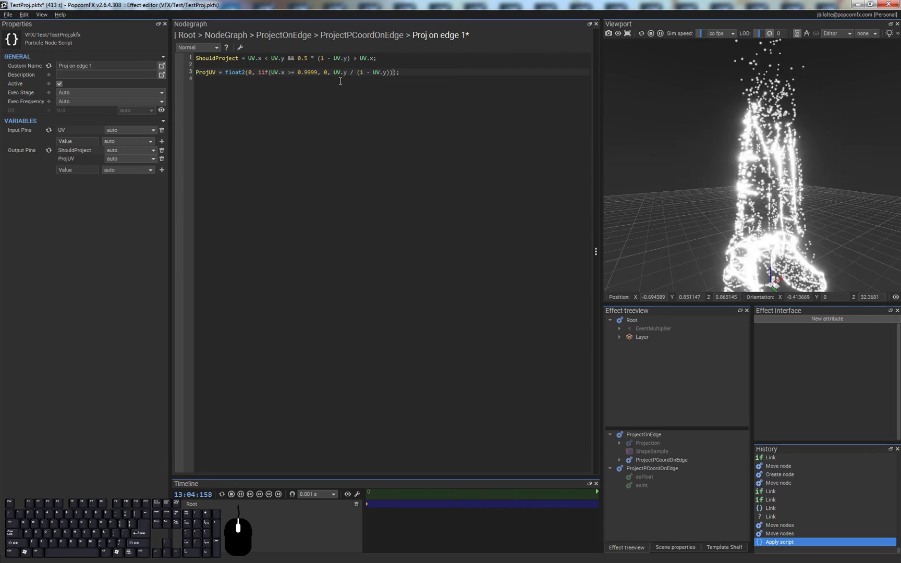
{"action": "key", "text": "shift+Left"}
{"action": "type", "text": "x"}
{"action": "key", "text": "ctrl+Return"}
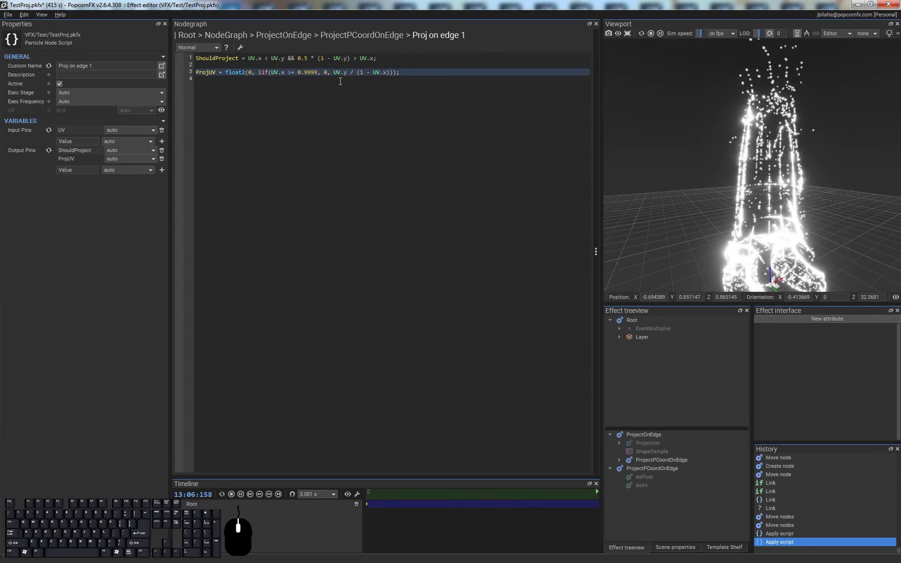
Step: Return to the ProjectPCoordOnEdge graph and open the Proj on edge 2 script at its ProjUV line
{"action": "left_click", "coordinate": [362, 122]}
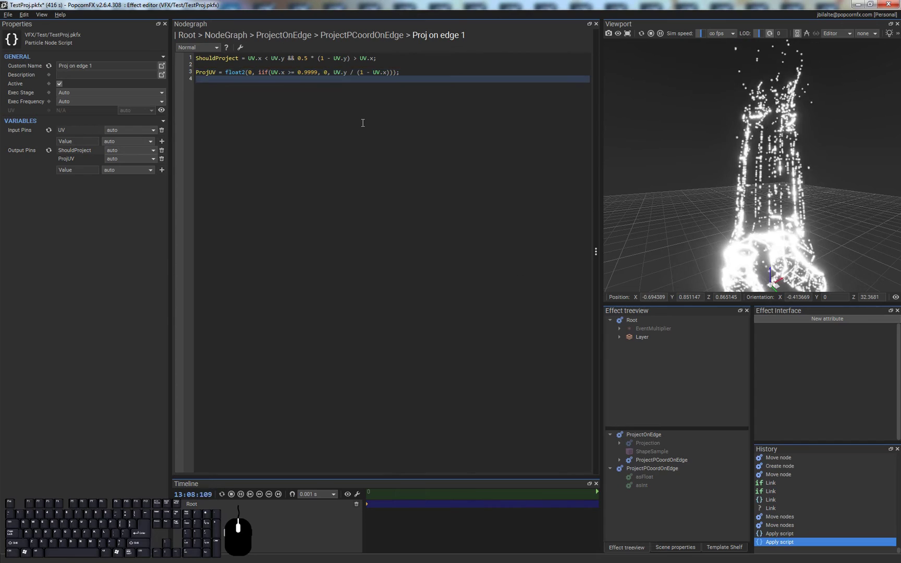
{"action": "key", "text": "Escape"}
{"action": "double_click", "coordinate": [294, 349]}
{"action": "left_click", "coordinate": [230, 130]}
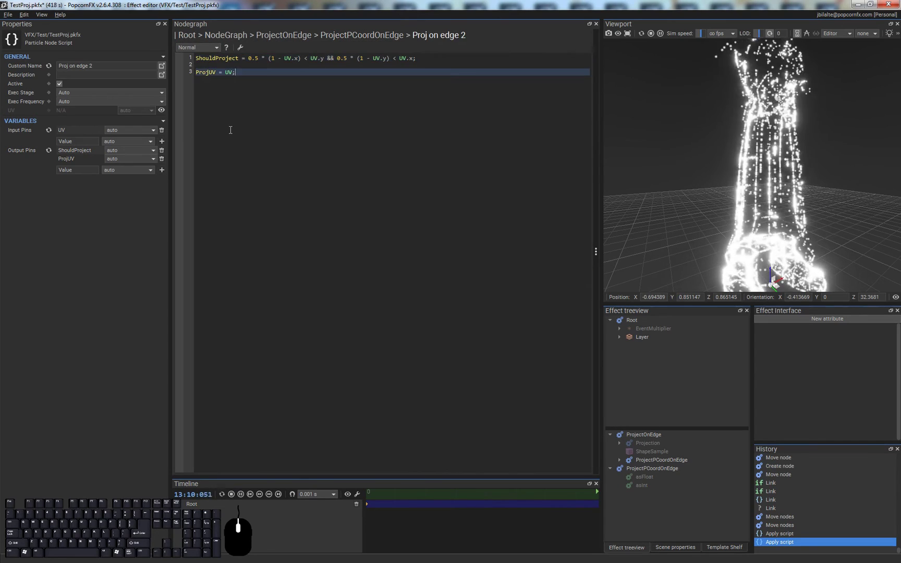
Step: Replace the edge 2 ProjUV line with the copied edge 0 line
{"action": "key", "text": "shift+Up"}
{"action": "key", "text": "BackSpace"}
{"action": "key", "text": "Return"}
{"action": "key", "text": "shift+Insert"}
{"action": "key", "text": "Up"}
{"action": "key", "text": "BackSpace"}
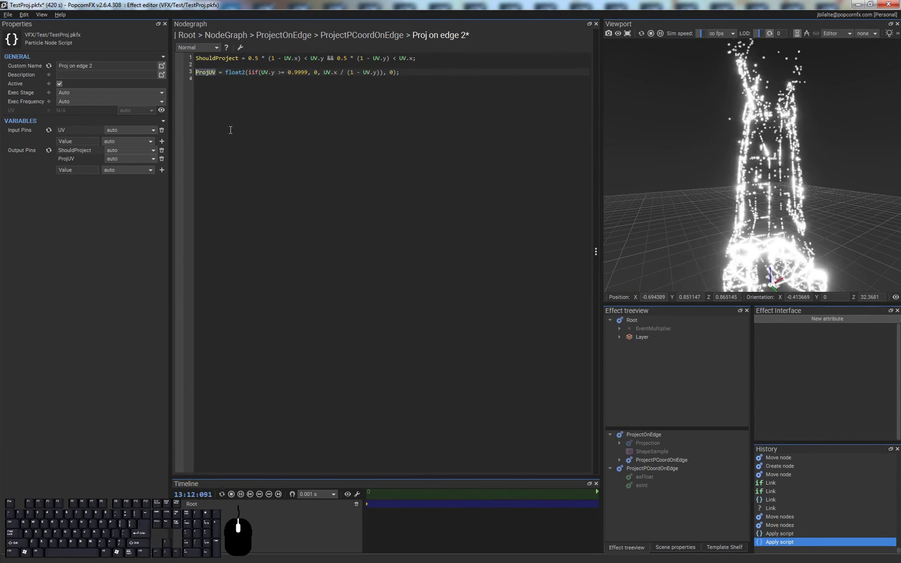
Step: Rewrite the ProjUV assignment as UV / (UV.x + UV.y) and apply the Proj on edge 2 script
{"action": "left_click", "coordinate": [272, 72]}
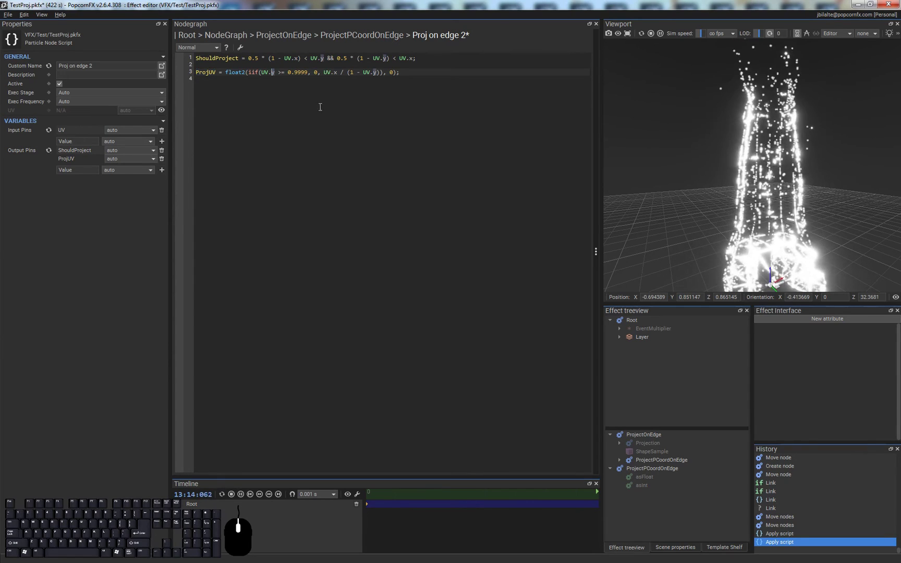
{"action": "left_click", "coordinate": [252, 72]}
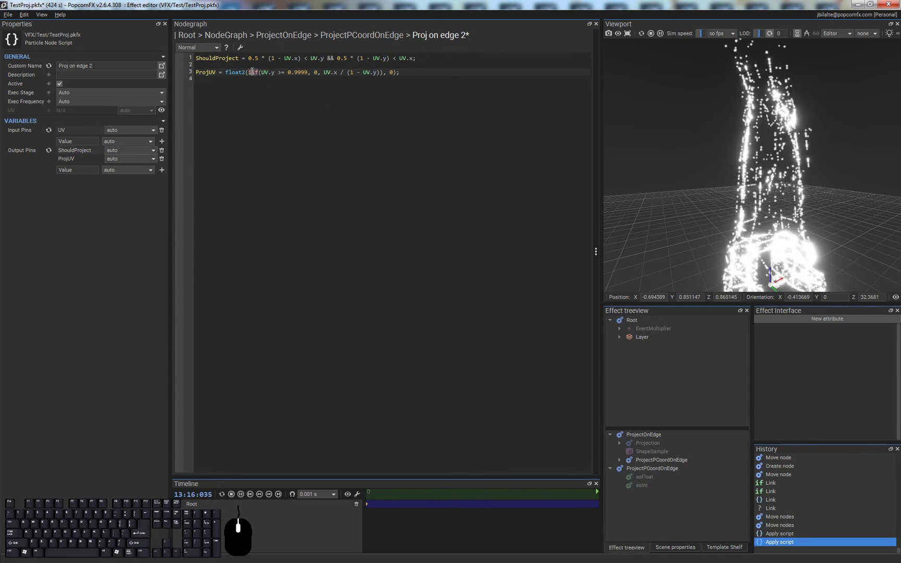
{"action": "key", "text": "shift+End"}
{"action": "key", "text": "shift+Left"}
{"action": "key", "text": "shift+Left"}
{"action": "key", "text": "shift+Left"}
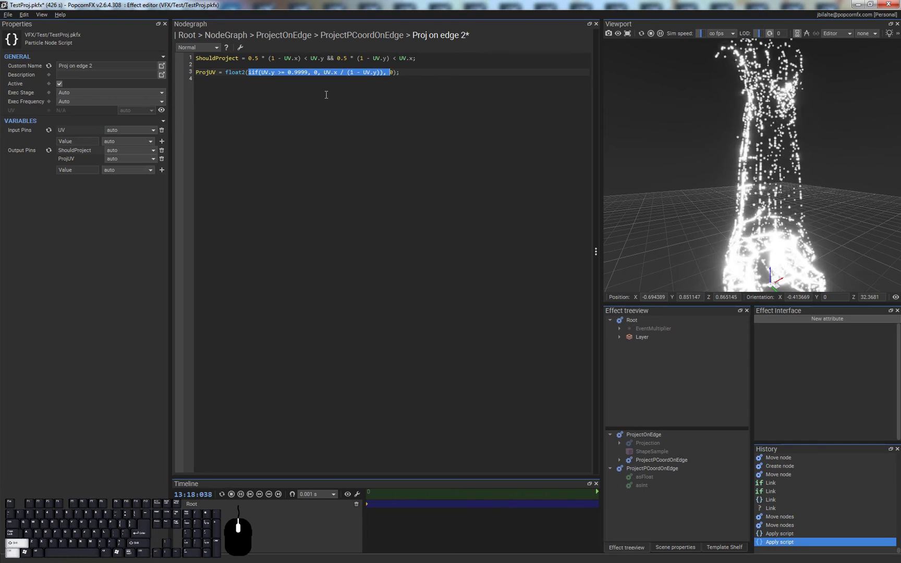
{"action": "key", "text": "Delete"}
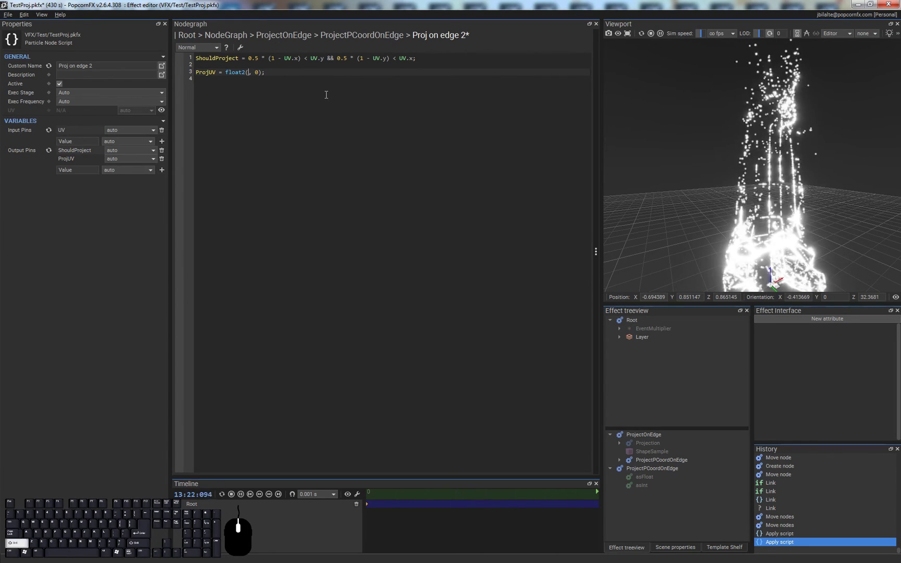
{"action": "key", "text": "Left"}
{"action": "key", "text": "ctrl+Left"}
{"action": "key", "text": "shift+End"}
{"action": "key", "text": "shift+Left"}
{"action": "type", "text": "U"}
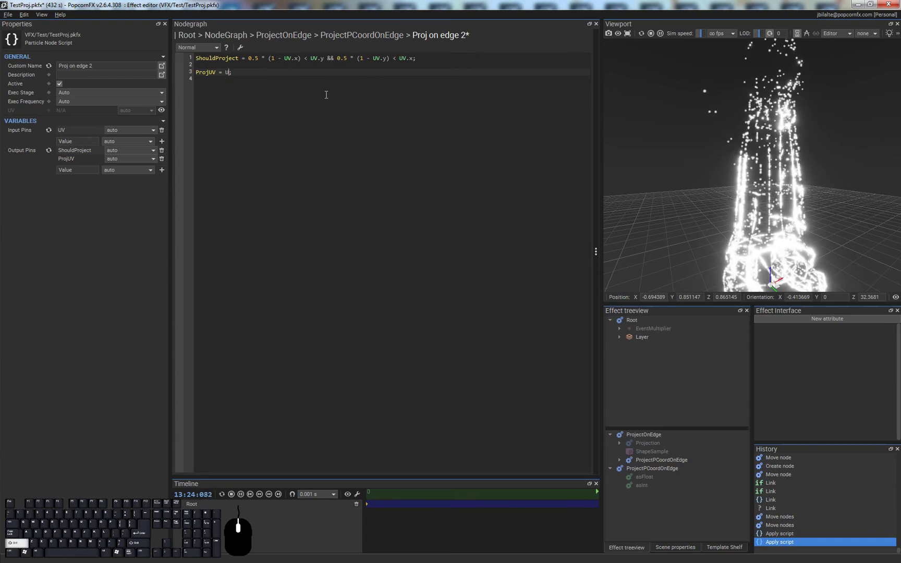
{"action": "type", "text": "V / ()"}
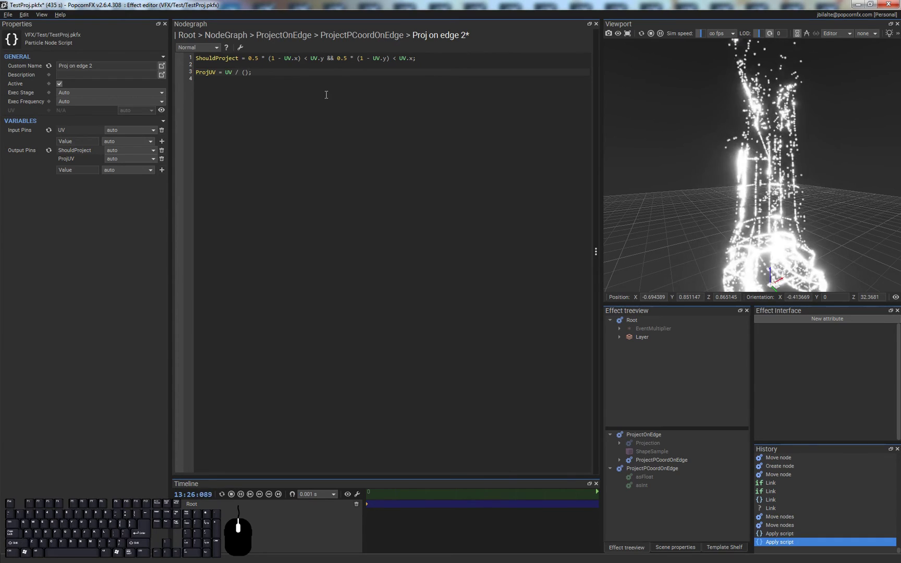
{"action": "type", "text": "v"}
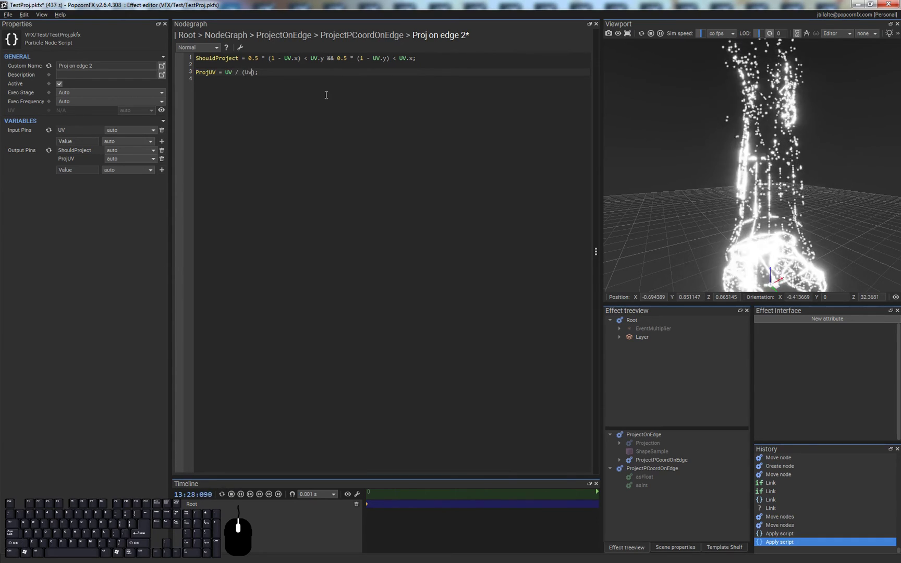
{"action": "key", "text": "BackSpace"}
{"action": "type", "text": "V.y"}
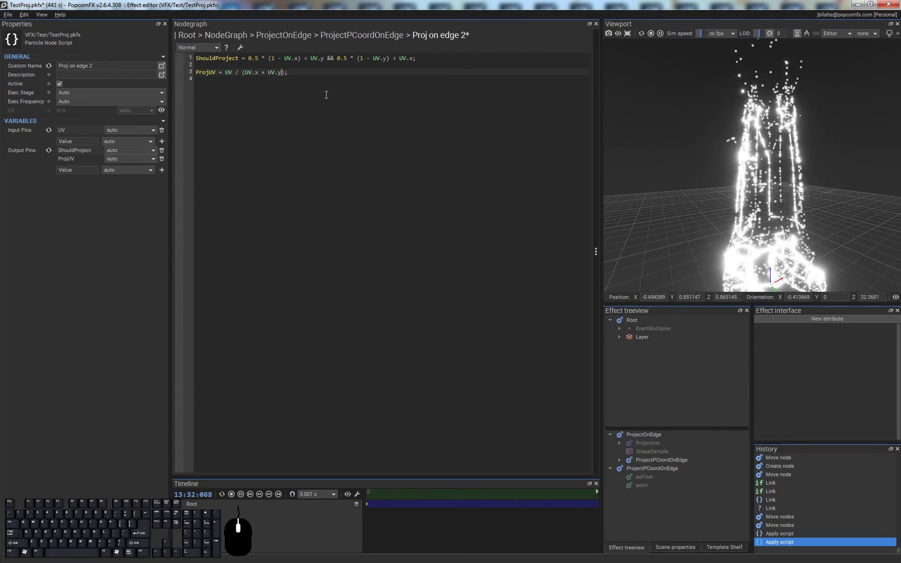
{"action": "key", "text": "ctrl+Return"}
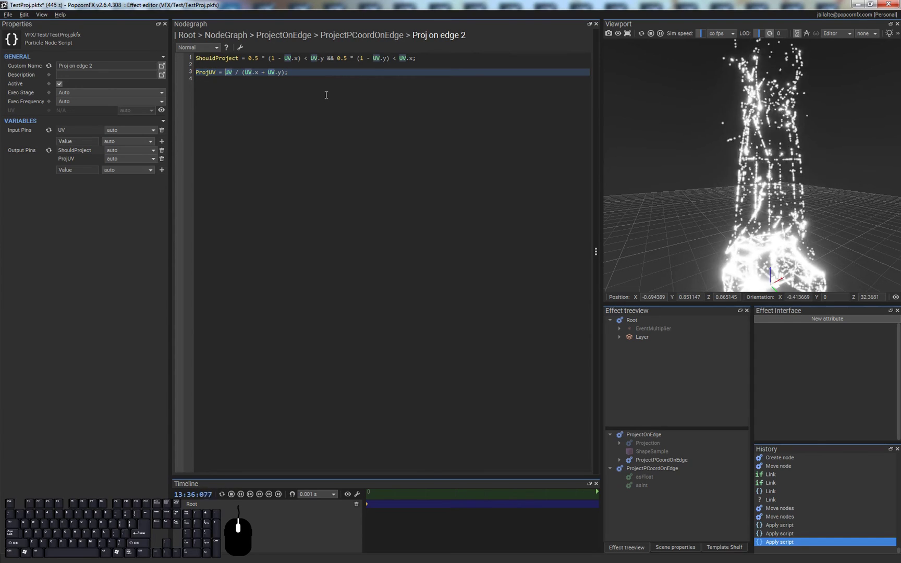
Step: Begin a float variable d assignment on a new line above the ProjUV line
{"action": "key", "text": "ctrl+Right"}
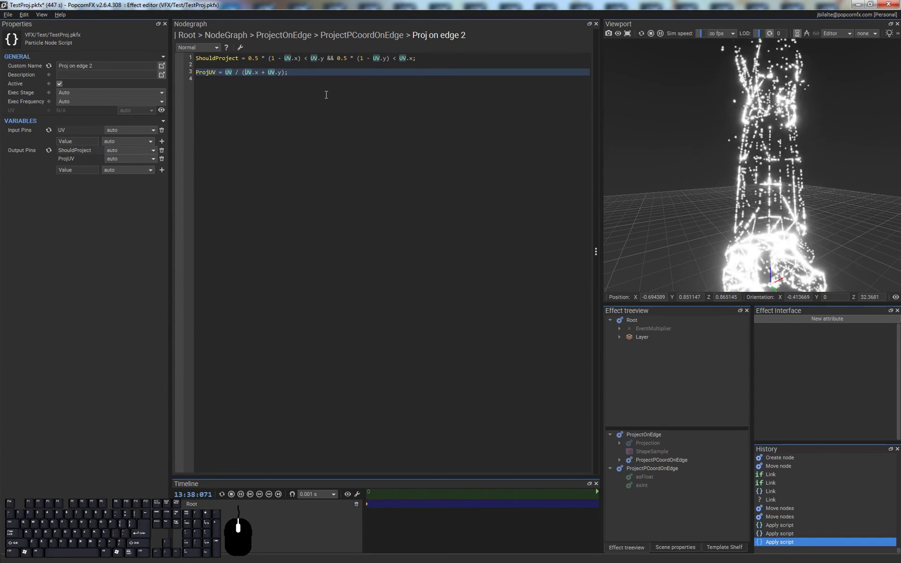
{"action": "key", "text": "ctrl+Left"}
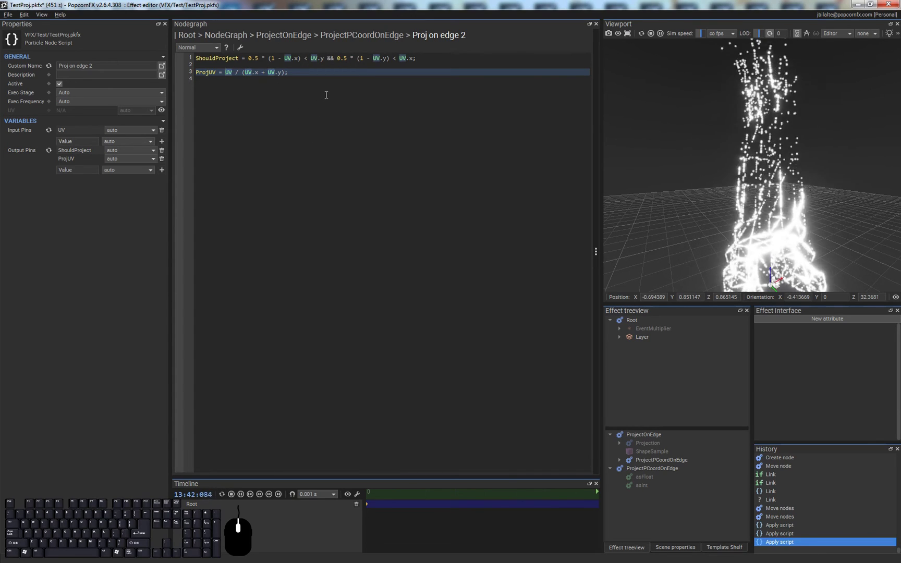
{"action": "key", "text": "ctrl+Right"}
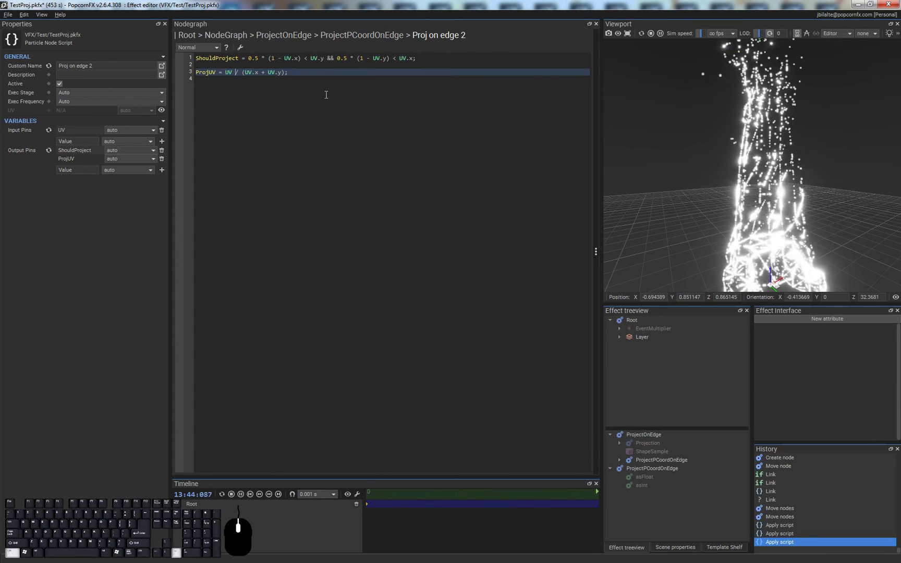
{"action": "key", "text": "Up"}
{"action": "key", "text": "Return"}
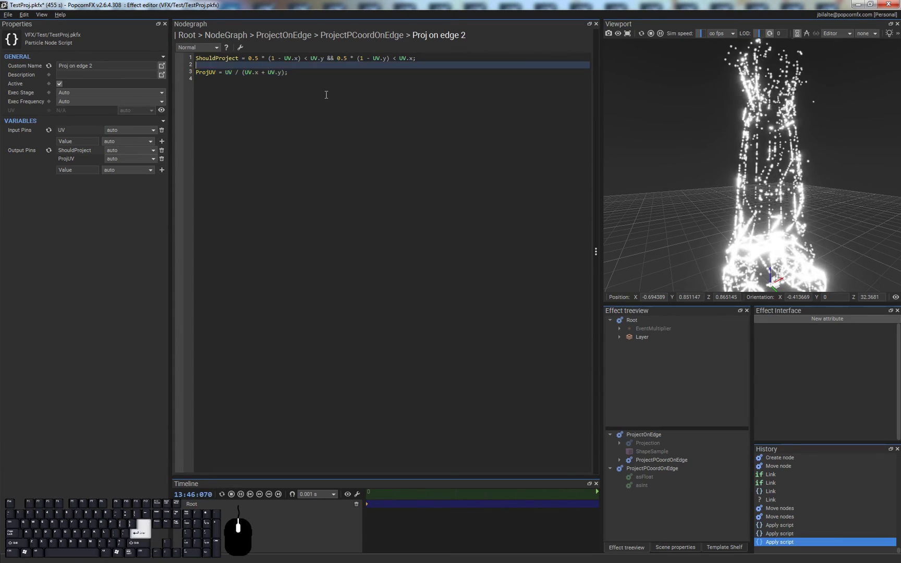
{"action": "type", "text": "fl"}
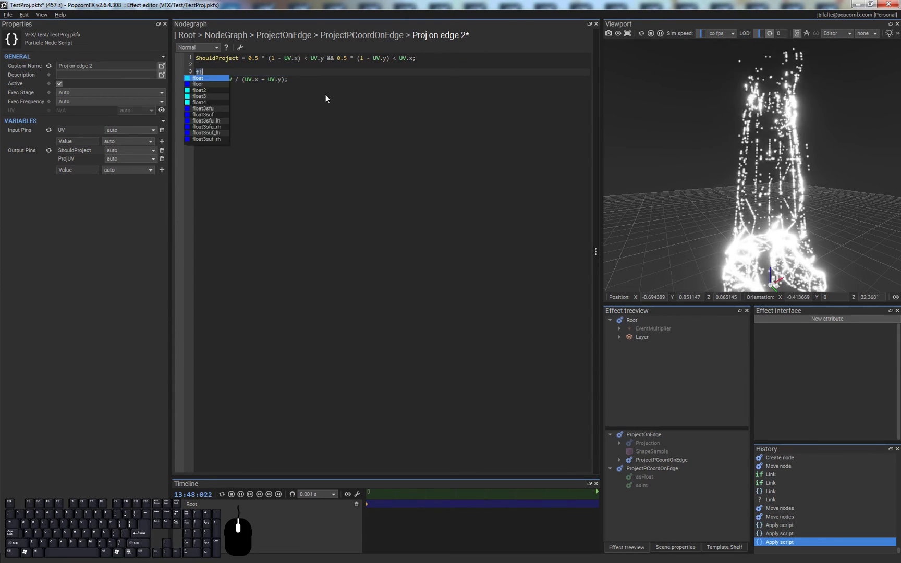
{"action": "type", "text": "oat"}
{"action": "key", "text": "Tab"}
{"action": "type", "text": "d ="}
{"action": "key", "text": "Down"}
{"action": "key", "text": "ctrl+Right"}
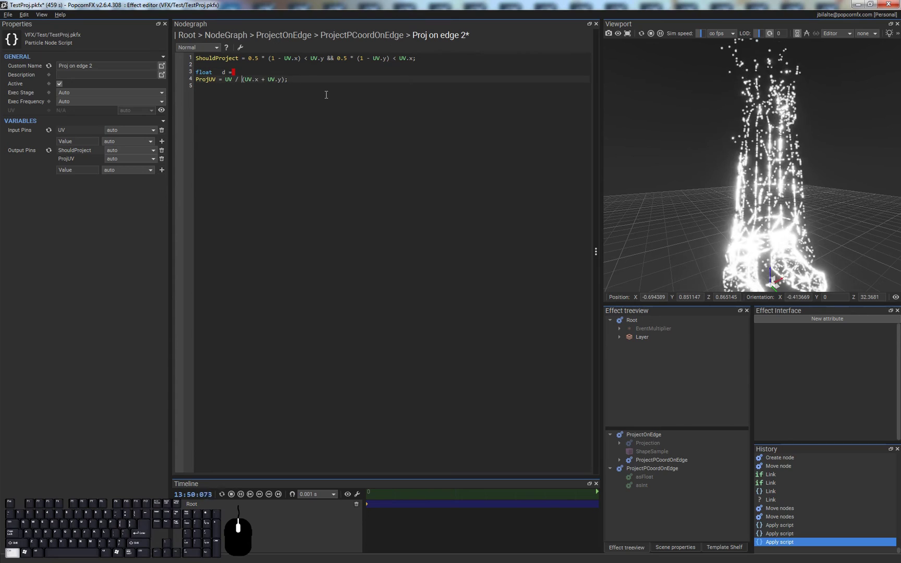
Step: Move the UV.x + UV.y sum into the d assignment and make ProjUV divide UV by d
{"action": "key", "text": "shift+Right"}
{"action": "key", "text": "shift+Right"}
{"action": "key", "text": "shift+Right"}
{"action": "key", "text": "shift+Right"}
{"action": "key", "text": "shift+Right"}
{"action": "key", "text": "shift+Right"}
{"action": "key", "text": "shift+Right"}
{"action": "key", "text": "shift+Right"}
{"action": "key", "text": "shift+Right"}
{"action": "key", "text": "shift+Right"}
{"action": "key", "text": "shift+Right"}
{"action": "key", "text": "ctrl+x"}
{"action": "key", "text": "Up"}
{"action": "key", "text": "ctrl+v"}
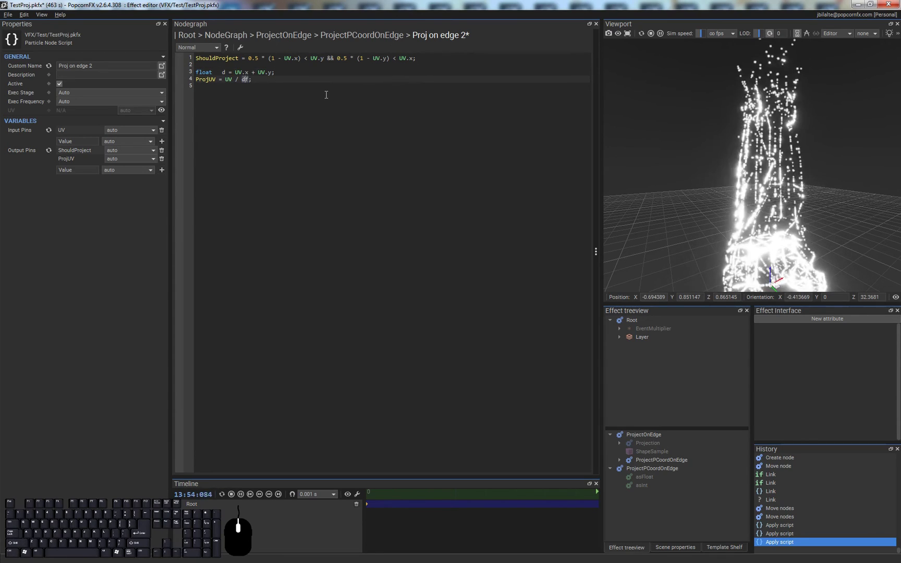
Step: Wrap UV / d in an iif with condition d > 0.00001 and fallback float2(0), and apply the script
{"action": "type", "text": "iif("}
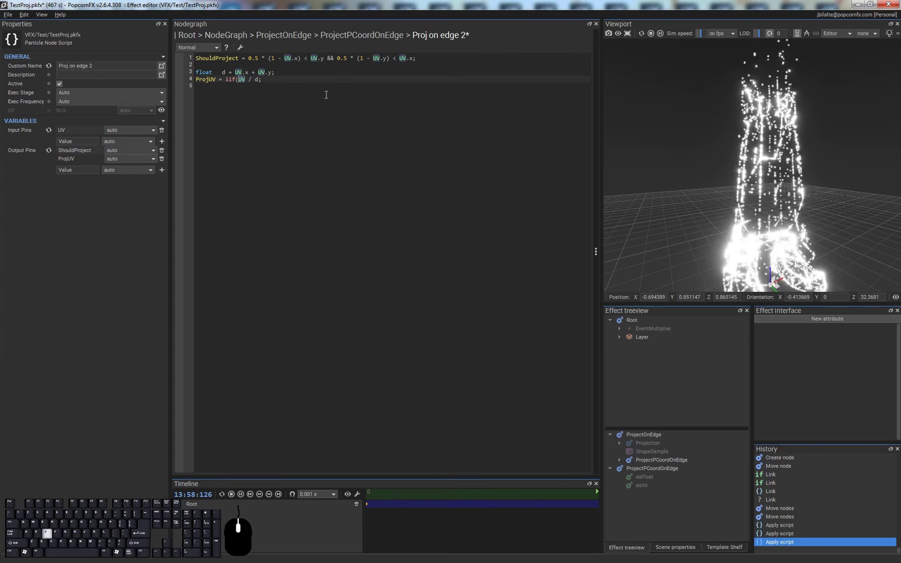
{"action": "type", "text": "d > "}
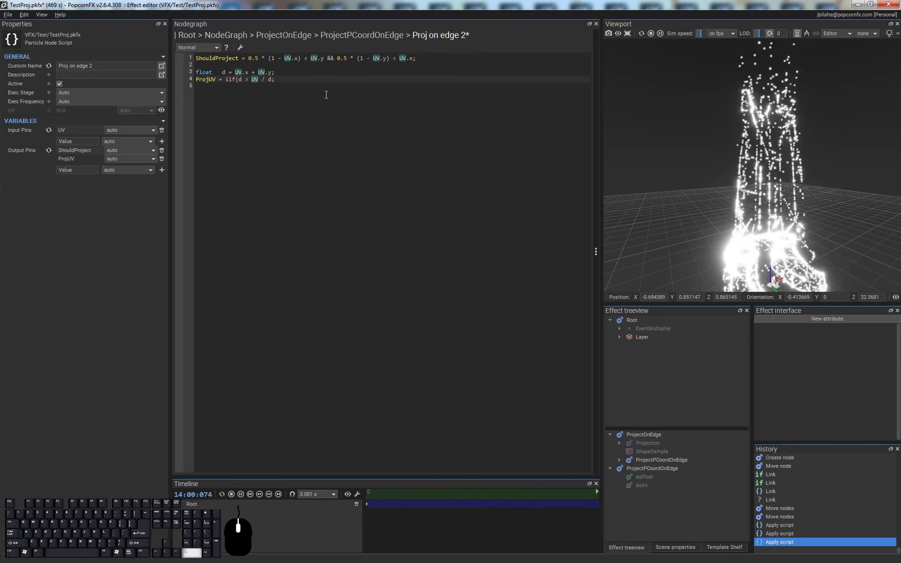
{"action": "type", "text": "0.00001"}
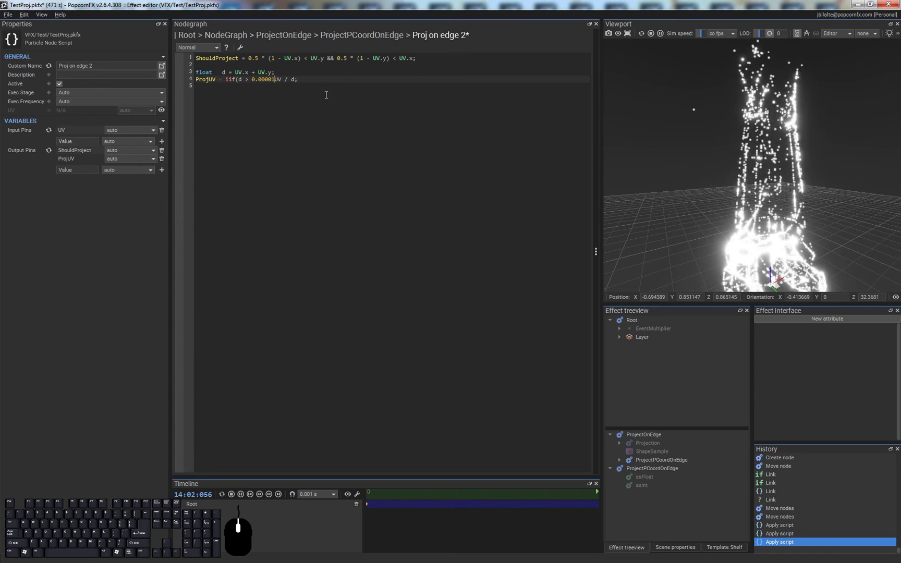
{"action": "type", "text": ","}
{"action": "key", "text": "End"}
{"action": "key", "text": "Left"}
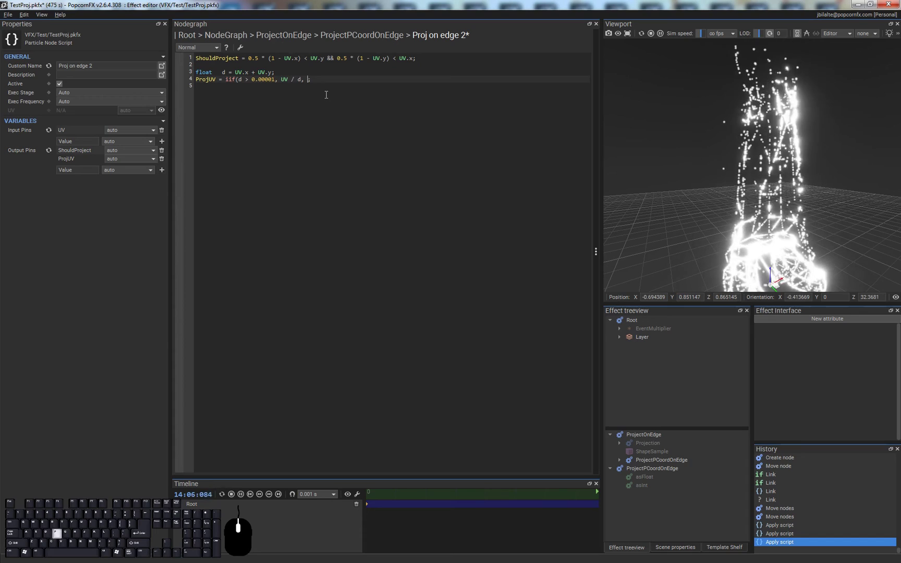
{"action": "type", "text": "float2(0)"}
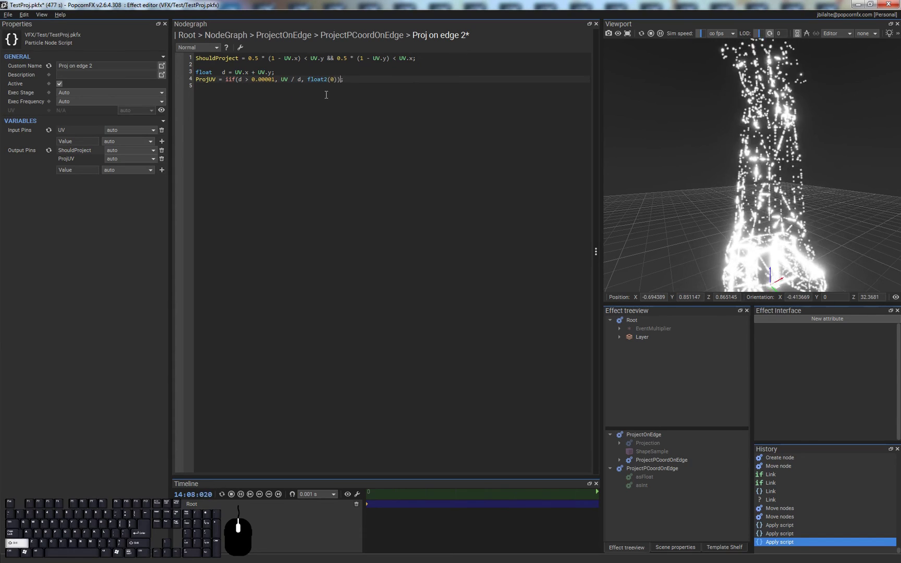
{"action": "key", "text": "ctrl+s"}
Step: Simplify the iif fallback from float2(0) to 0 and apply the Proj on edge 2 script
{"action": "key", "text": "BackSpace"}
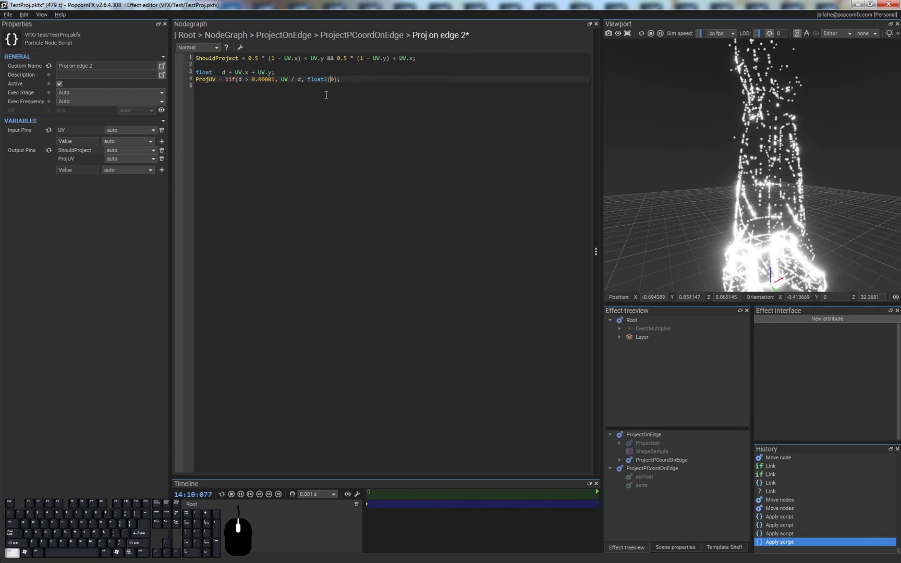
{"action": "key", "text": "Left"}
{"action": "key", "text": "ctrl+shift+Left"}
{"action": "key", "text": "ctrl+shift+Left"}
{"action": "key", "text": "BackSpace"}
{"action": "key", "text": "ctrl+s"}
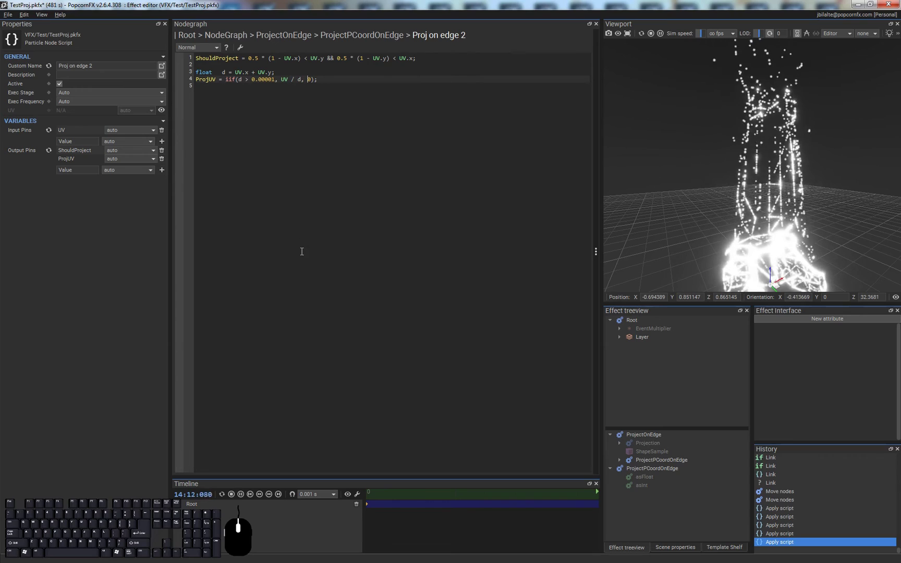
Step: Leave the Proj on edge 2 script, then examine the particles from several angles and the whole ProjectPCoordOnEdge graph
{"action": "key", "text": "Escape"}
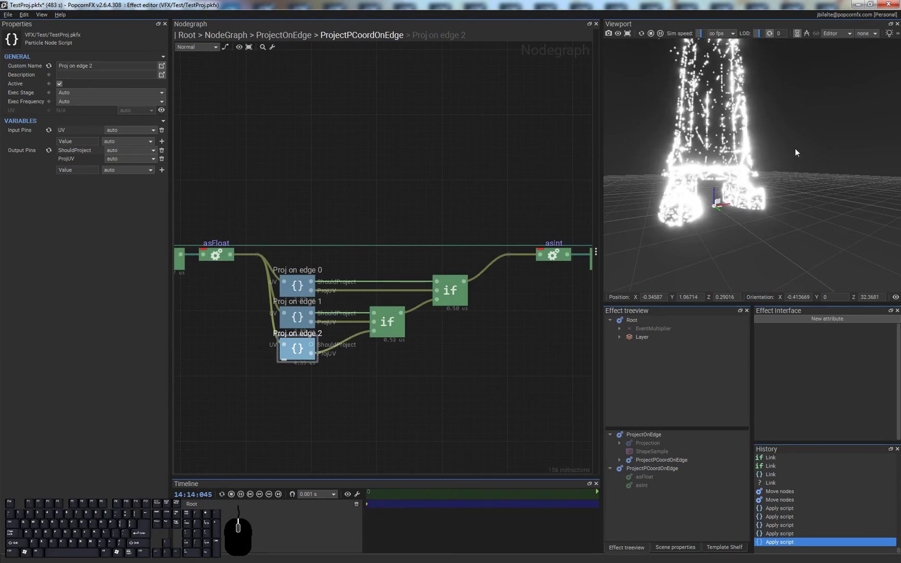
{"action": "left_click", "coordinate": [308, 259]}
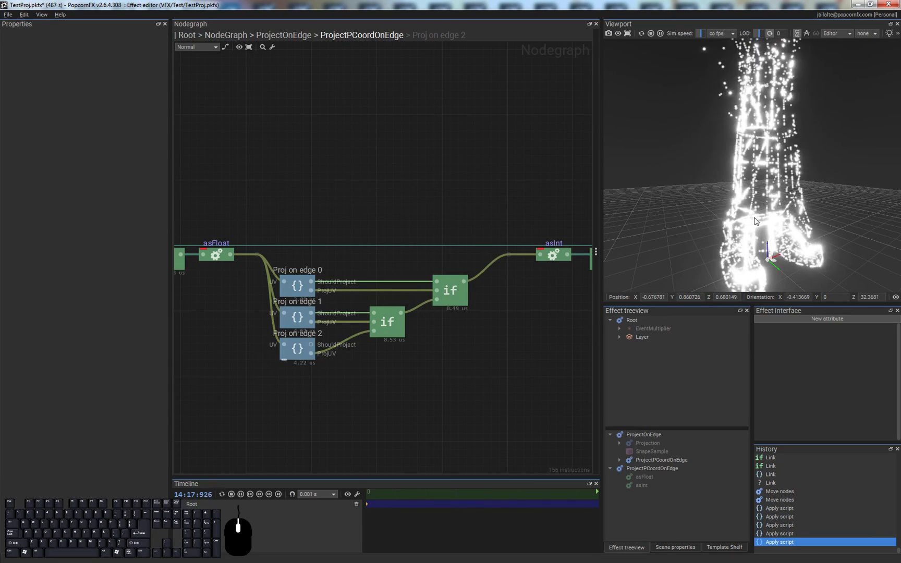
{"action": "left_click_drag", "start_coordinate": [771, 167], "coordinate": [774, 184], "text": "alt"}
{"action": "right_click_drag", "start_coordinate": [799, 183], "coordinate": [767, 180], "text": "alt+shift"}
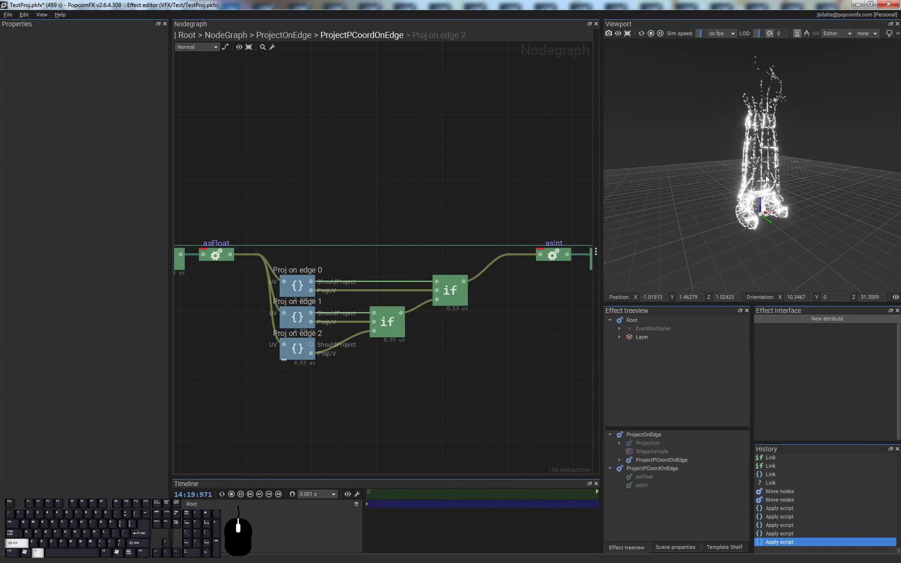
{"action": "left_click_drag", "start_coordinate": [768, 180], "coordinate": [783, 111], "text": "alt"}
{"action": "middle_click_drag", "start_coordinate": [806, 159], "coordinate": [789, 154]}
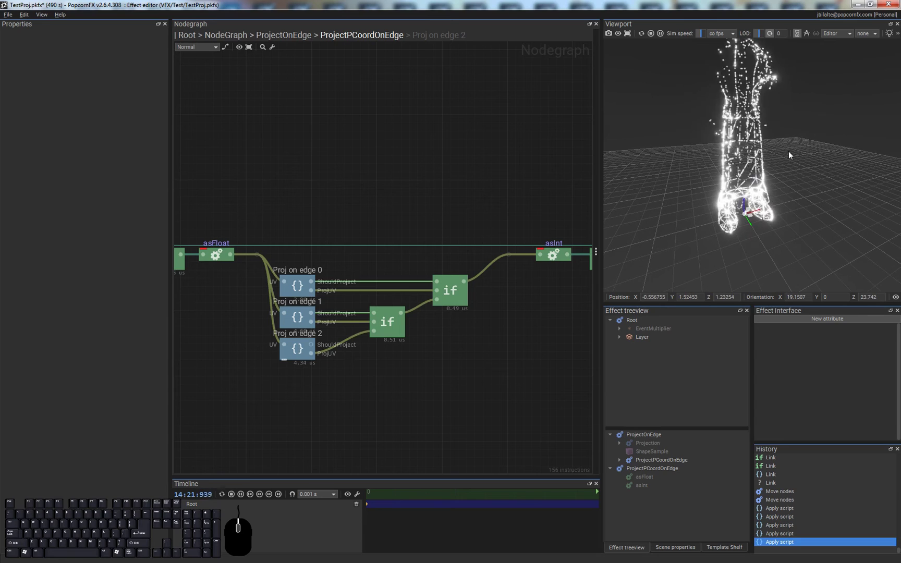
{"action": "scroll", "coordinate": [509, 325], "scroll_direction": "up", "scroll_amount": 2}
{"action": "scroll", "coordinate": [503, 314], "scroll_direction": "down", "scroll_amount": 5}
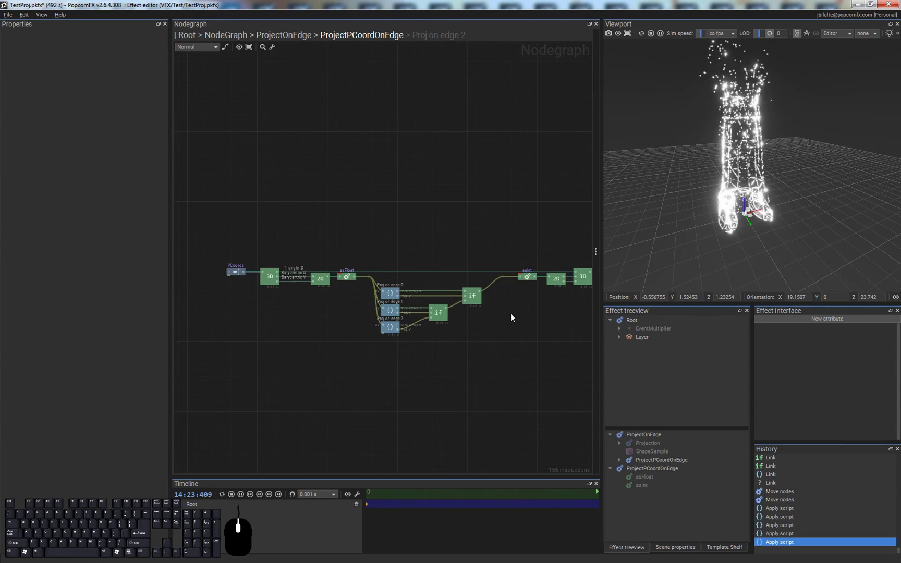
{"action": "middle_click_drag", "start_coordinate": [511, 313], "coordinate": [465, 309]}
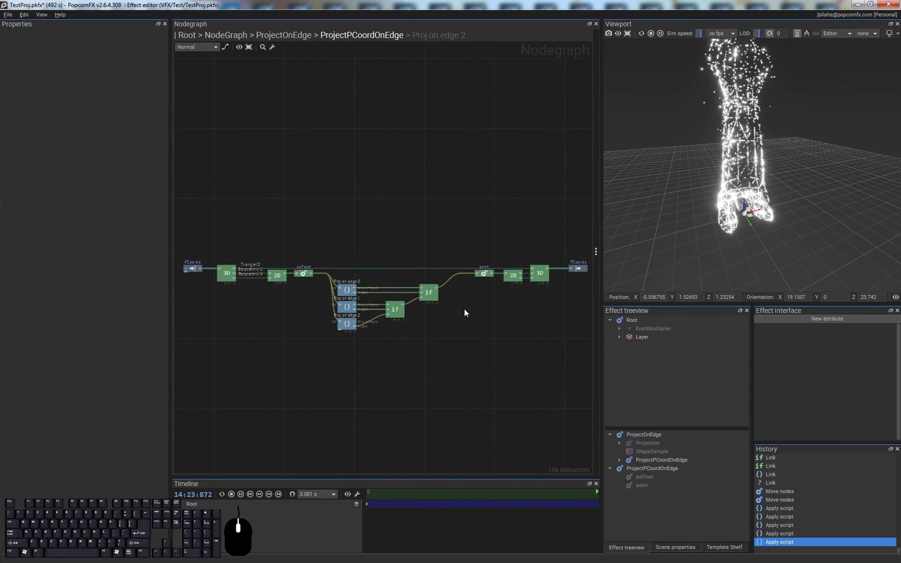
Step: Return to the layer's node graph and select the mesh shape sampler to compare its mesh with the particles up close
{"action": "key", "text": "BackSpace"}
{"action": "left_click", "coordinate": [471, 351]}
{"action": "key", "text": "BackSpace"}
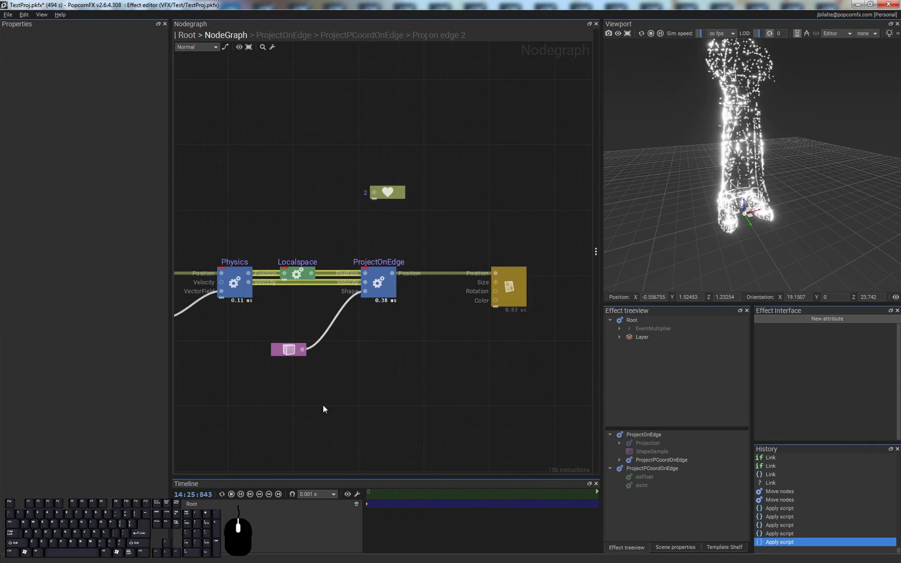
{"action": "left_click", "coordinate": [288, 349]}
{"action": "scroll", "coordinate": [737, 152], "scroll_direction": "up", "scroll_amount": 6}
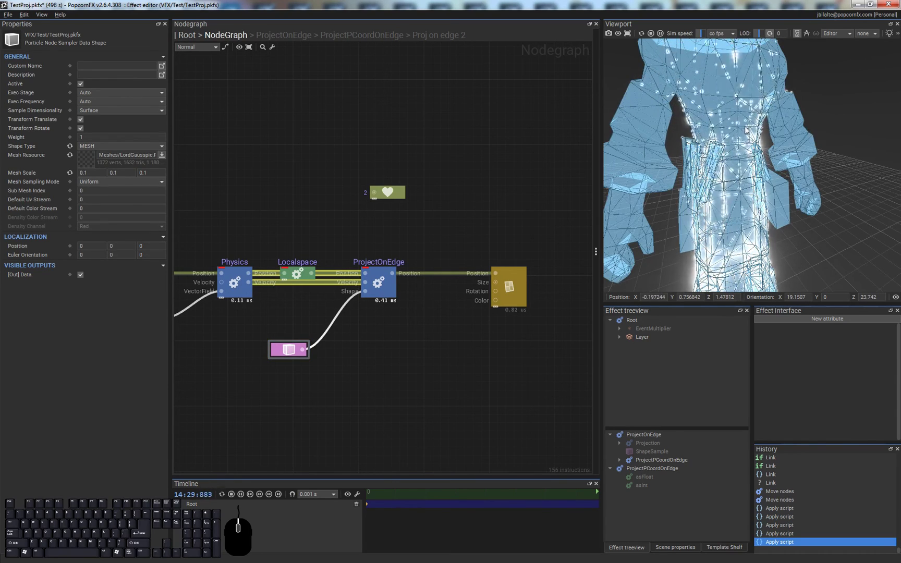
Step: Pause the simulation, examine the particles against the mesh's triangle edges from several angles, and resume playback
{"action": "key", "text": "F8"}
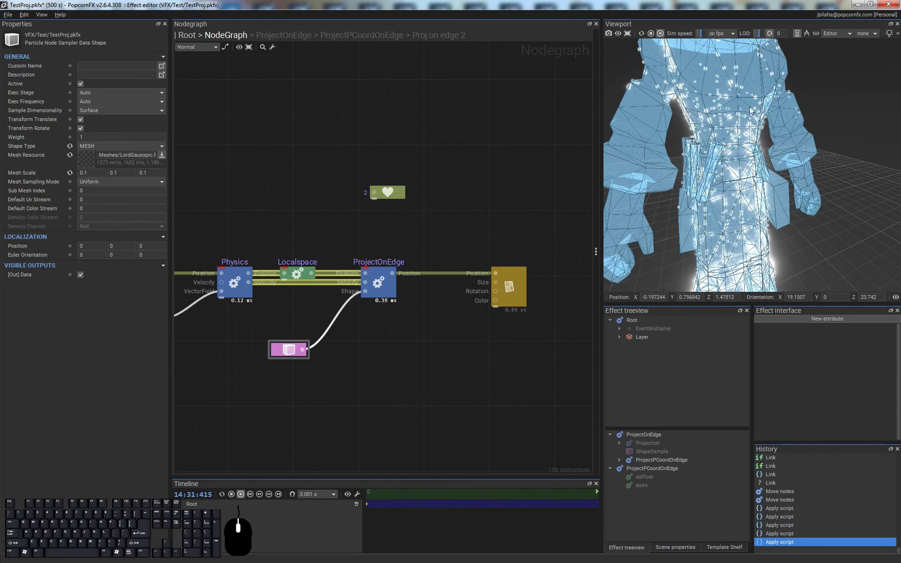
{"action": "middle_click_drag", "start_coordinate": [750, 108], "coordinate": [752, 137]}
{"action": "scroll", "coordinate": [751, 137], "scroll_direction": "up", "scroll_amount": 3}
{"action": "left_click_drag", "start_coordinate": [748, 134], "coordinate": [681, 171], "text": "alt"}
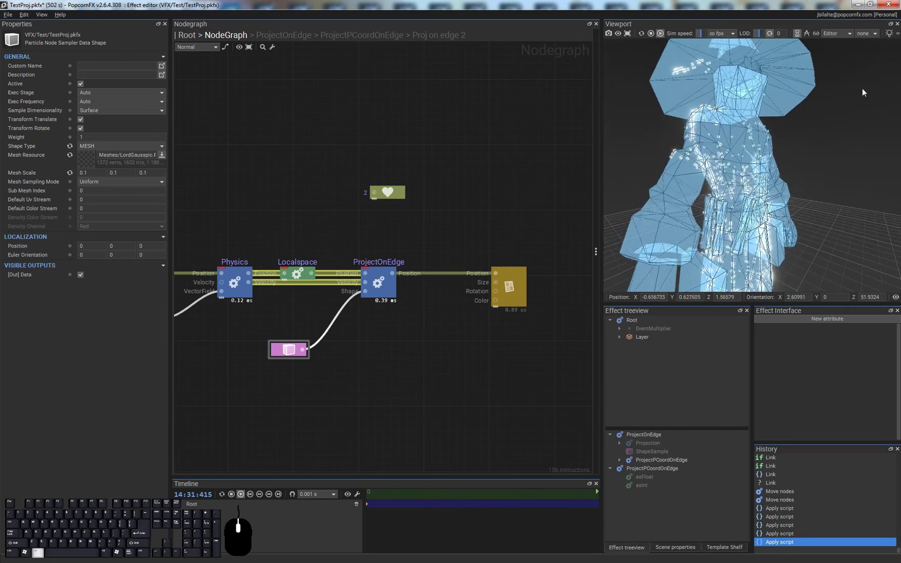
{"action": "key", "text": "F8"}
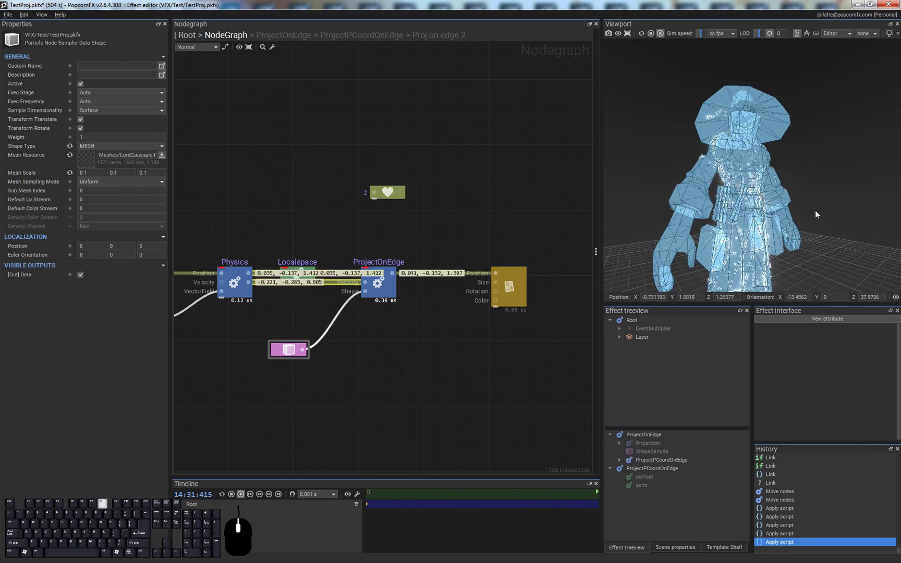
{"action": "middle_click_drag", "start_coordinate": [782, 240], "coordinate": [768, 192]}
{"action": "scroll", "coordinate": [782, 178], "scroll_direction": "up", "scroll_amount": 3}
{"action": "left_click_drag", "start_coordinate": [798, 172], "coordinate": [774, 214], "text": "alt"}
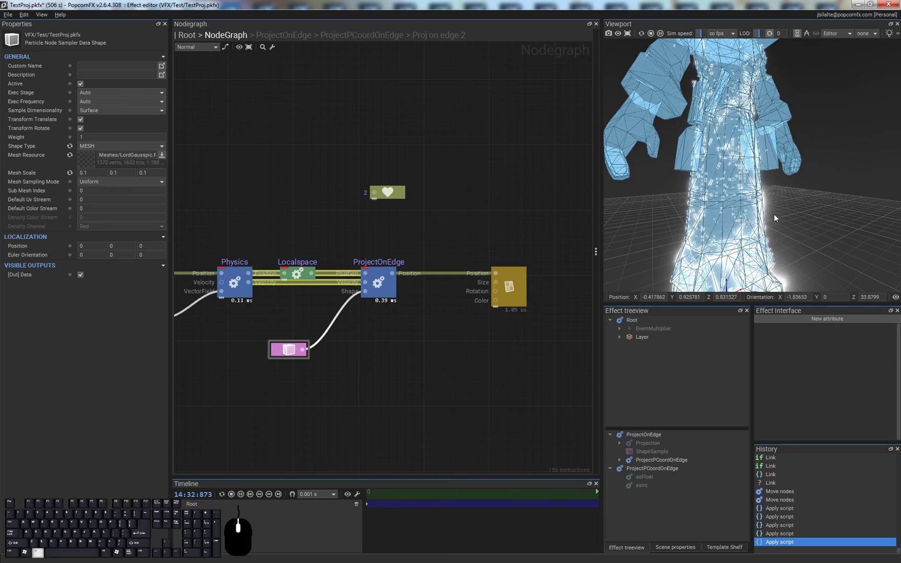
Step: Dim the billboard renderer's diffuse color to grey 5F5F5F and check the particles against the mesh
{"action": "left_click", "coordinate": [516, 282]}
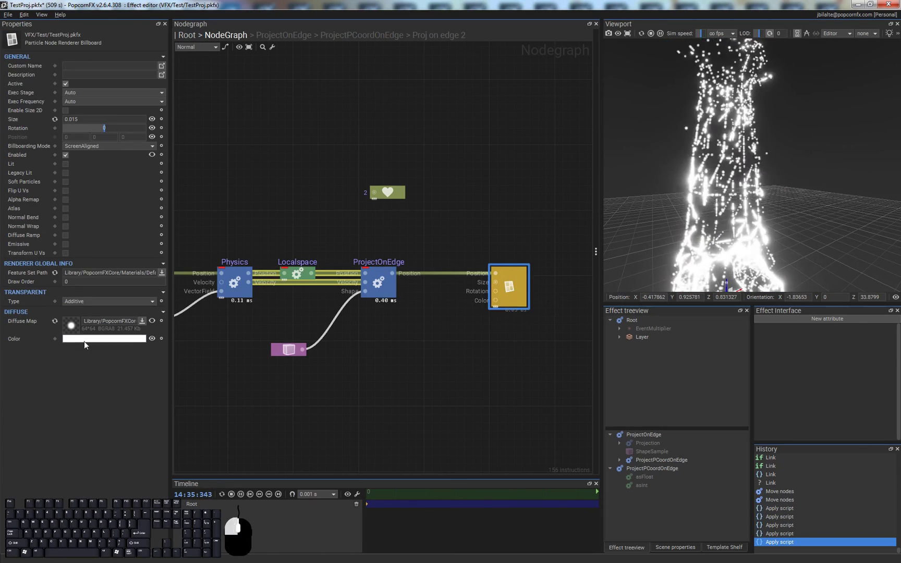
{"action": "left_click", "coordinate": [84, 339]}
{"action": "left_click", "coordinate": [412, 287]}
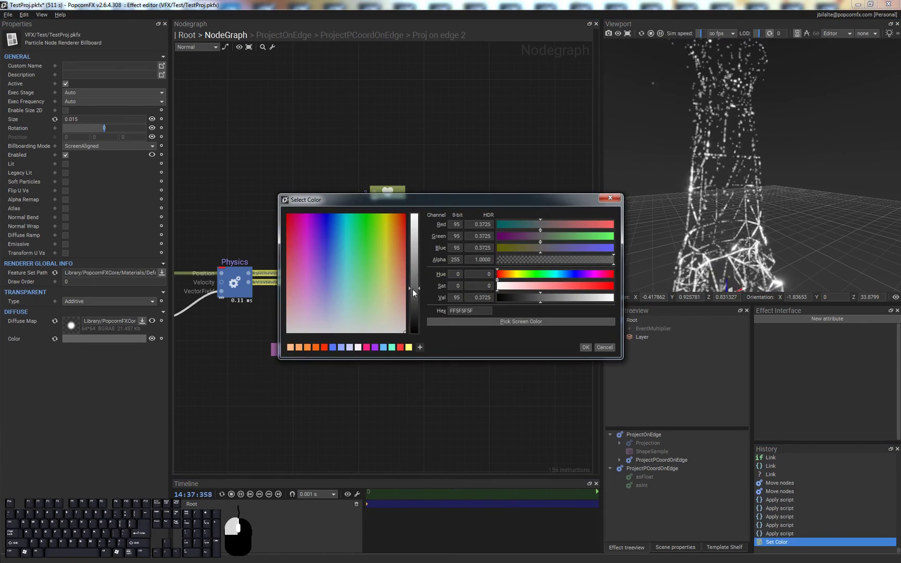
{"action": "left_click", "coordinate": [586, 348]}
{"action": "left_click_drag", "start_coordinate": [767, 156], "coordinate": [754, 171], "text": "alt"}
{"action": "right_click_drag", "start_coordinate": [753, 158], "coordinate": [781, 169], "text": "alt+shift"}
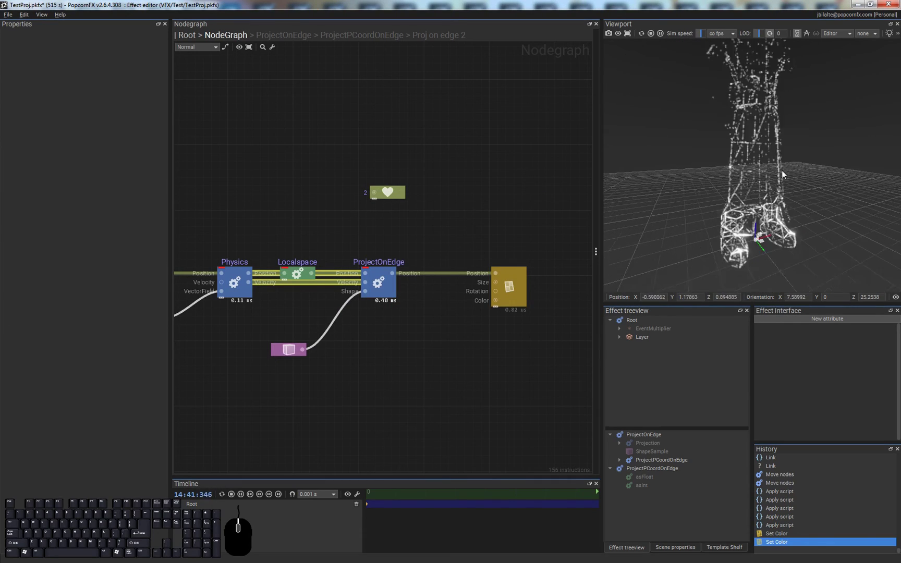
{"action": "left_click", "coordinate": [281, 351]}
{"action": "left_click", "coordinate": [579, 290]}
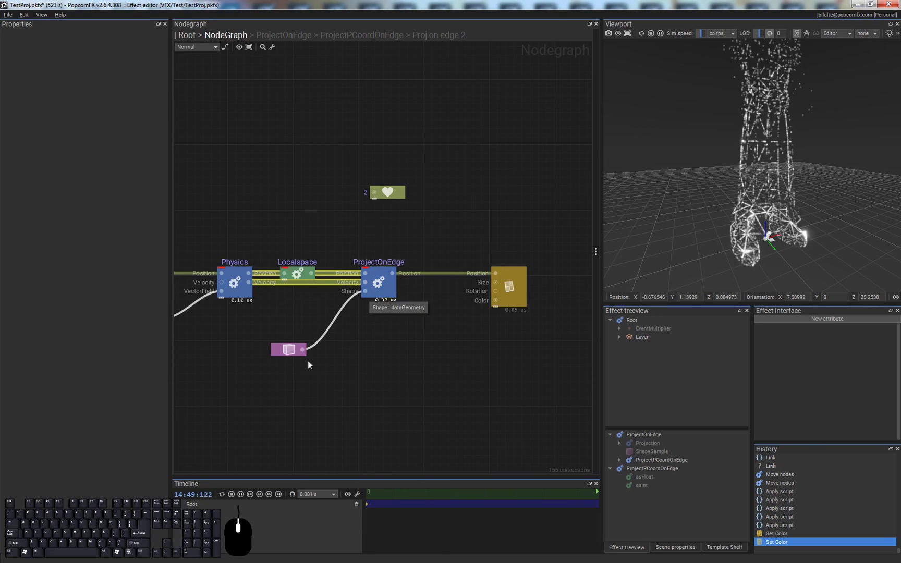
Step: Add a second shape sampler below the mesh sampler and connect it to ProjectOnEdge's Shape input
{"action": "right_click", "coordinate": [270, 371]}
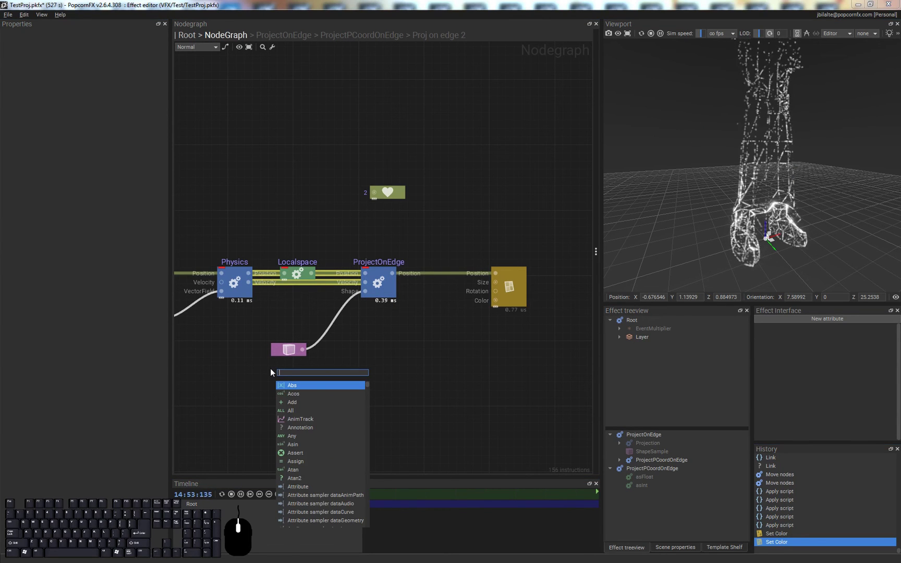
{"action": "type", "text": "shape"}
{"action": "key", "text": "Return"}
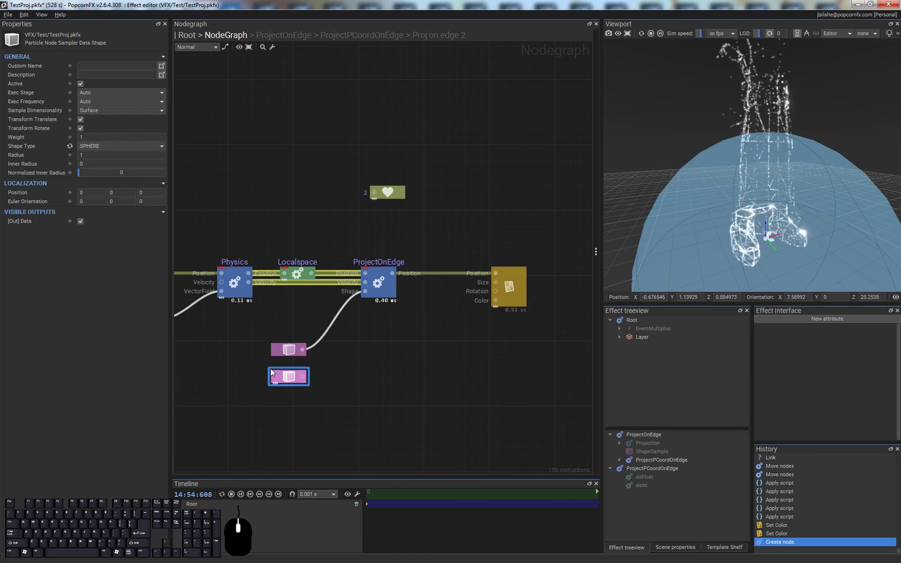
{"action": "left_click", "coordinate": [384, 342]}
{"action": "left_click_drag", "start_coordinate": [303, 378], "coordinate": [364, 291]}
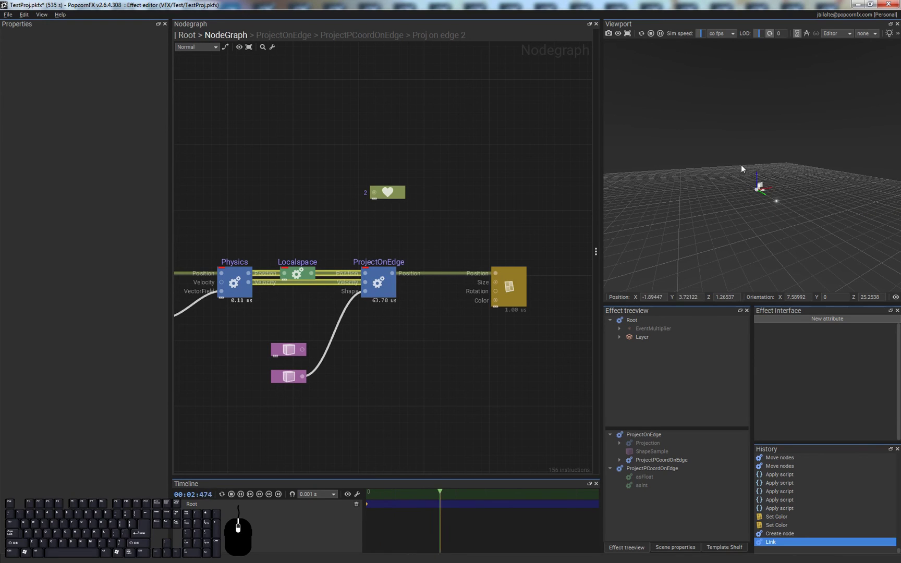
Step: Review the ProjectOnEdge and ProjectPCoordOnEdge subgraphs with the new sampler connected, and return to the layer's node graph
{"action": "double_click", "coordinate": [392, 276]}
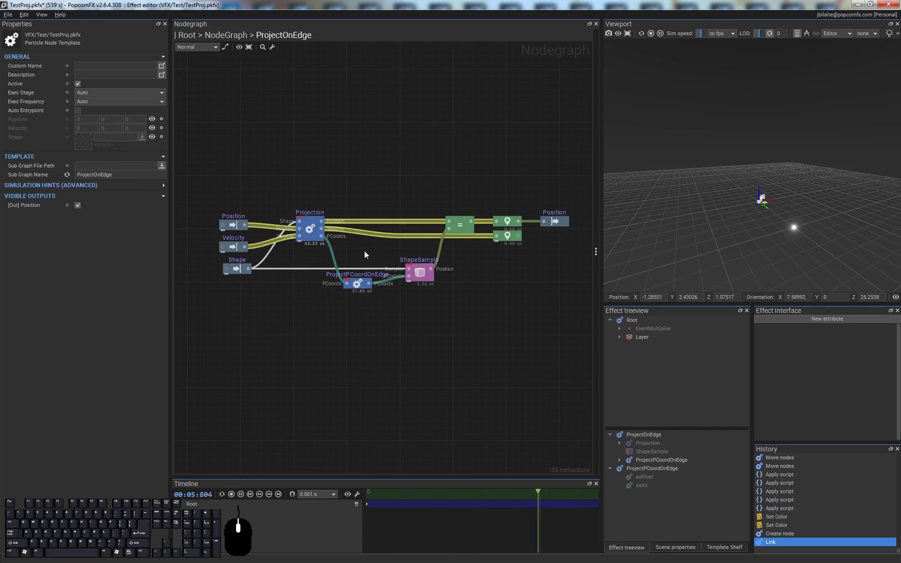
{"action": "double_click", "coordinate": [358, 284]}
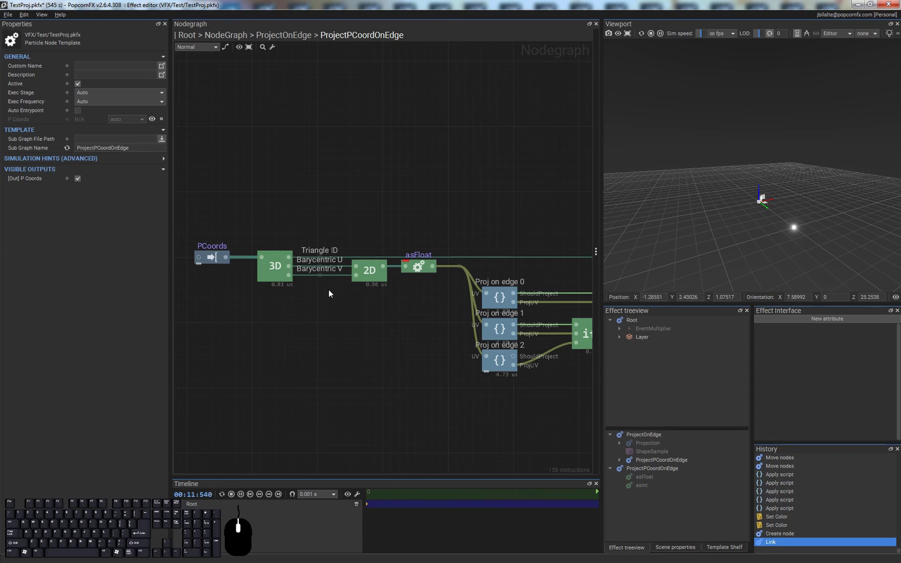
{"action": "middle_click_drag", "start_coordinate": [811, 229], "coordinate": [792, 230]}
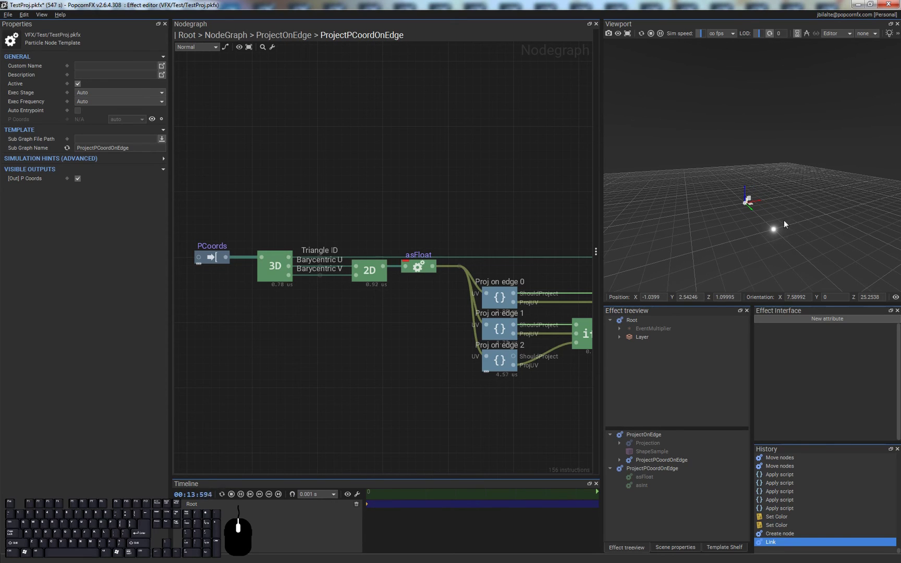
{"action": "left_click", "coordinate": [350, 304]}
{"action": "key", "text": "BackSpace"}
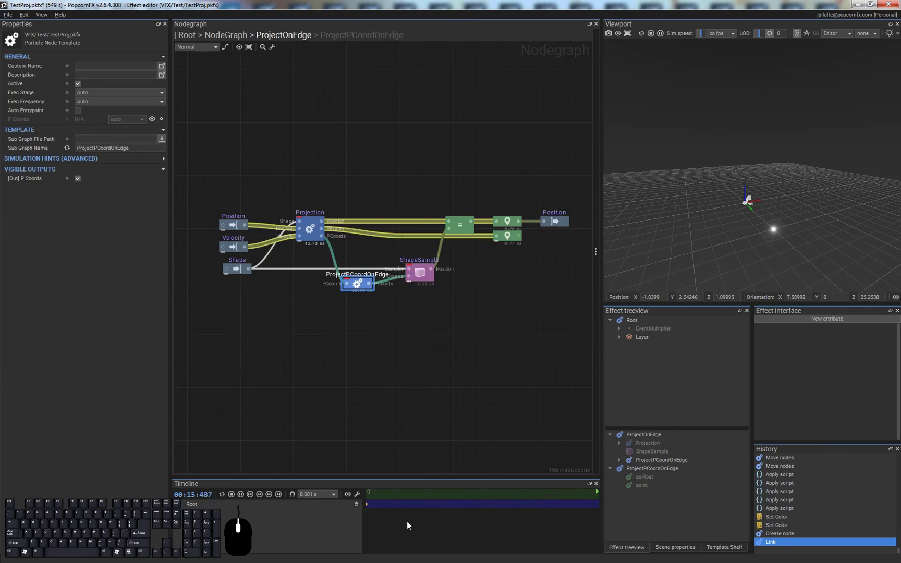
{"action": "key", "text": "BackSpace"}
Step: Set the new sampler's Shape Type to BOX and examine the projected particles around the box
{"action": "left_click", "coordinate": [278, 380]}
{"action": "left_click", "coordinate": [121, 147]}
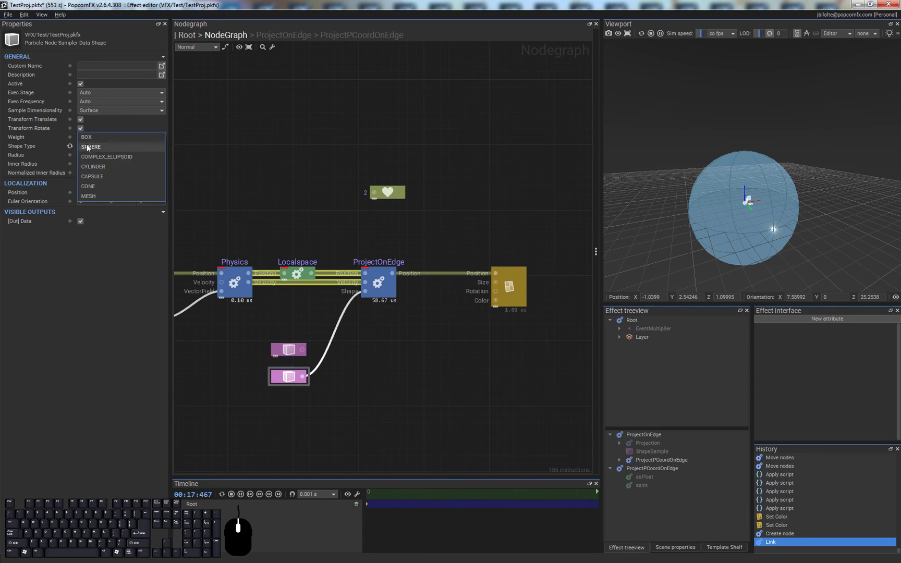
{"action": "left_click", "coordinate": [93, 138]}
{"action": "scroll", "coordinate": [770, 205], "scroll_direction": "up", "scroll_amount": 3}
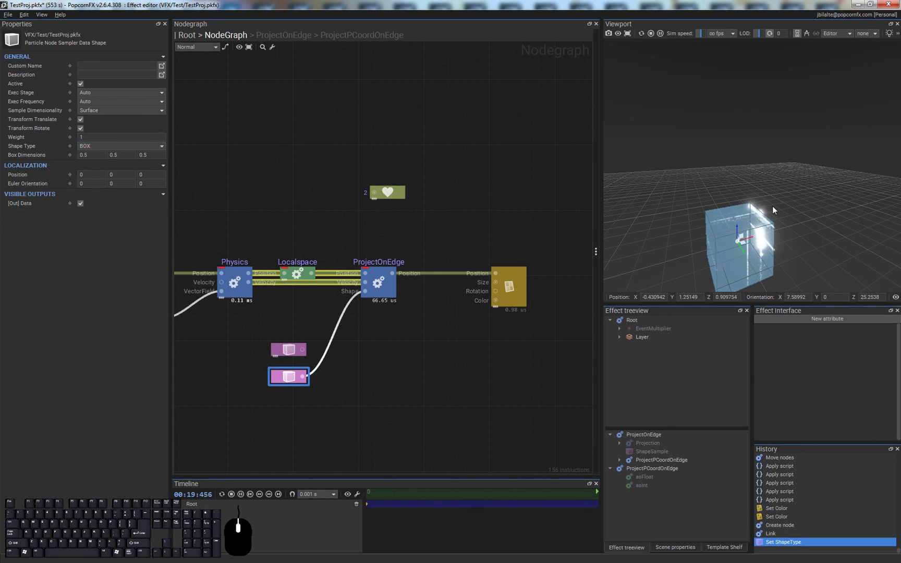
{"action": "left_click", "coordinate": [435, 409]}
{"action": "left_click_drag", "start_coordinate": [768, 260], "coordinate": [753, 211], "text": "alt"}
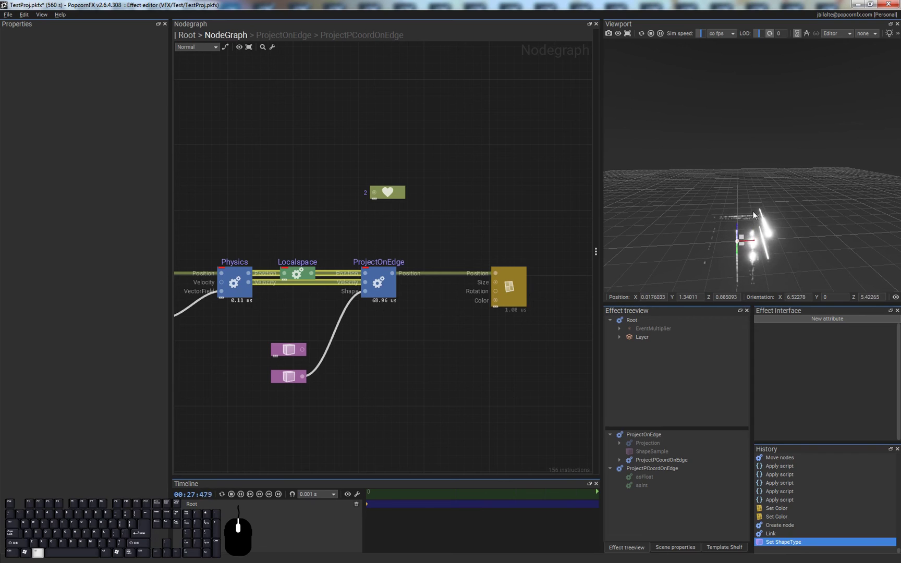
{"action": "mouse_move", "coordinate": [799, 230]}
{"action": "middle_mouse_down", "text": "alt"}
{"action": "mouse_move", "coordinate": [823, 173]}
{"action": "mouse_move", "coordinate": [791, 223]}
{"action": "middle_mouse_up", "text": "alt"}
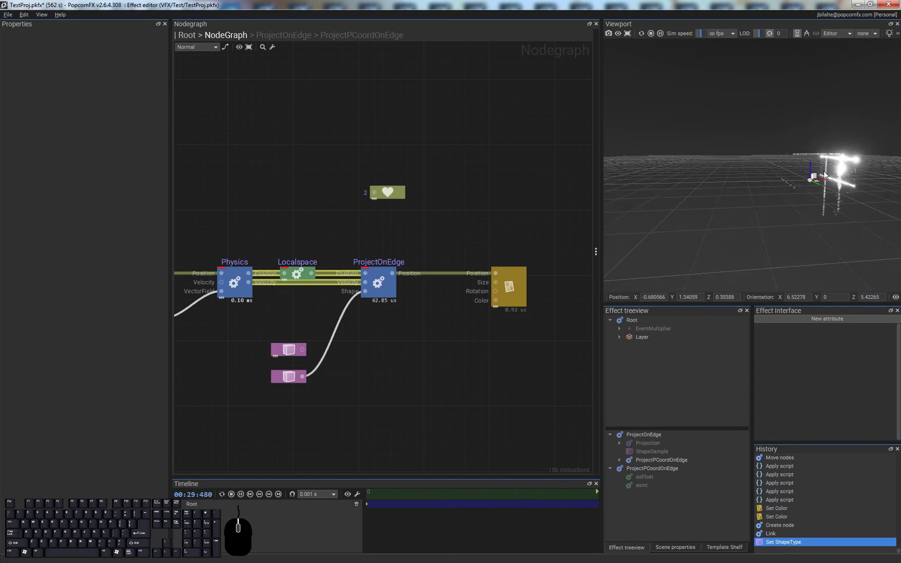
{"action": "mouse_move", "coordinate": [790, 221]}
{"action": "left_mouse_down", "text": "alt"}
{"action": "mouse_move", "coordinate": [767, 197]}
{"action": "mouse_move", "coordinate": [783, 215]}
{"action": "left_mouse_up", "text": "alt"}
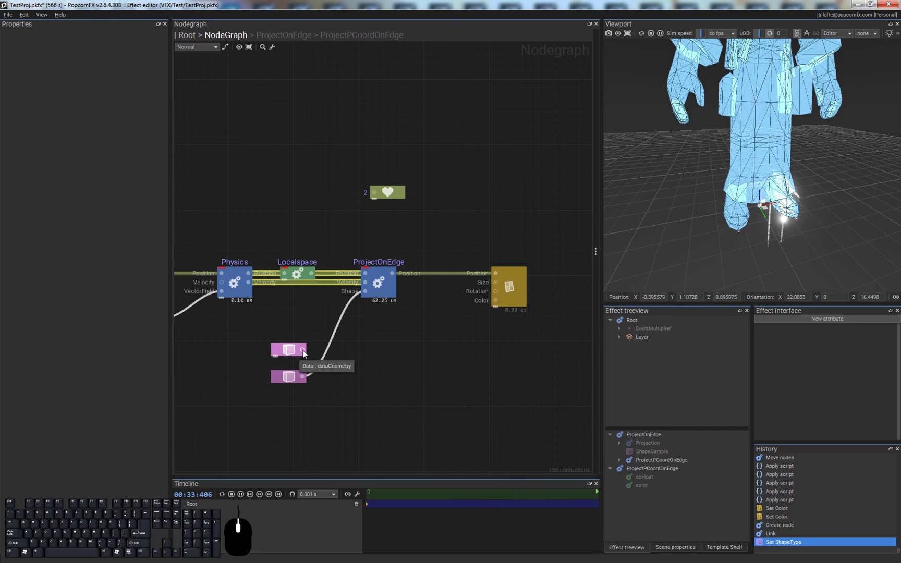
Step: Set the second sampler's Shape Type to SPHERE and test it on ProjectOnEdge before reconnecting the mesh sampler to the Shape input
{"action": "left_click_drag", "start_coordinate": [303, 353], "coordinate": [364, 291]}
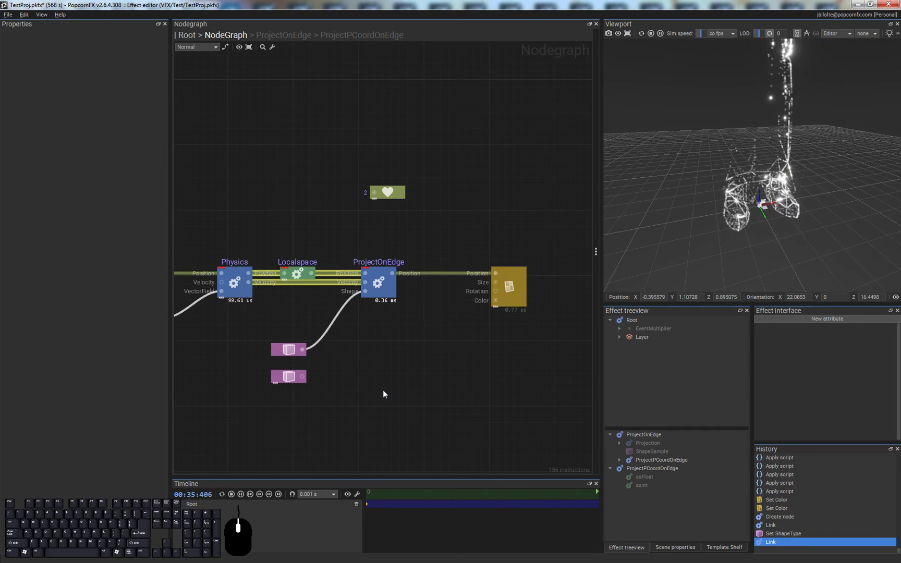
{"action": "left_click", "coordinate": [288, 378]}
{"action": "left_click", "coordinate": [103, 146]}
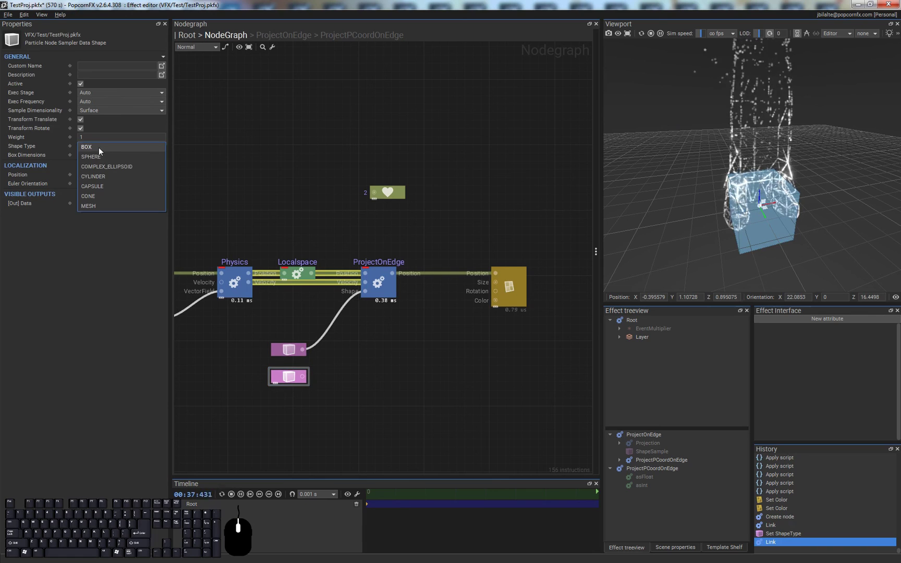
{"action": "left_click", "coordinate": [98, 156]}
{"action": "left_click", "coordinate": [382, 392]}
{"action": "left_click_drag", "start_coordinate": [303, 377], "coordinate": [366, 292]}
{"action": "left_click_drag", "start_coordinate": [302, 350], "coordinate": [366, 291]}
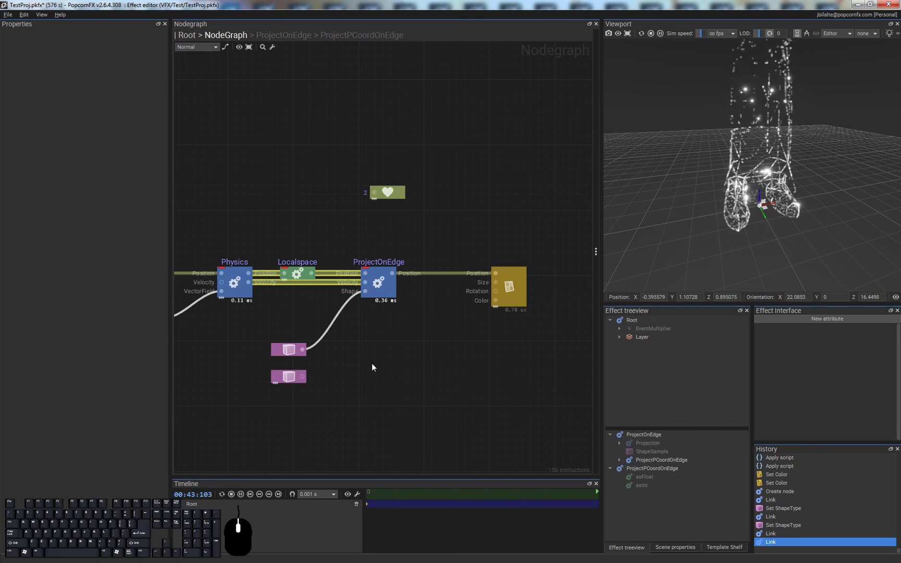
Step: Inside the ProjectOnEdge subgraph, add a ShapeProperties node fed by the Shape input
{"action": "double_click", "coordinate": [387, 296]}
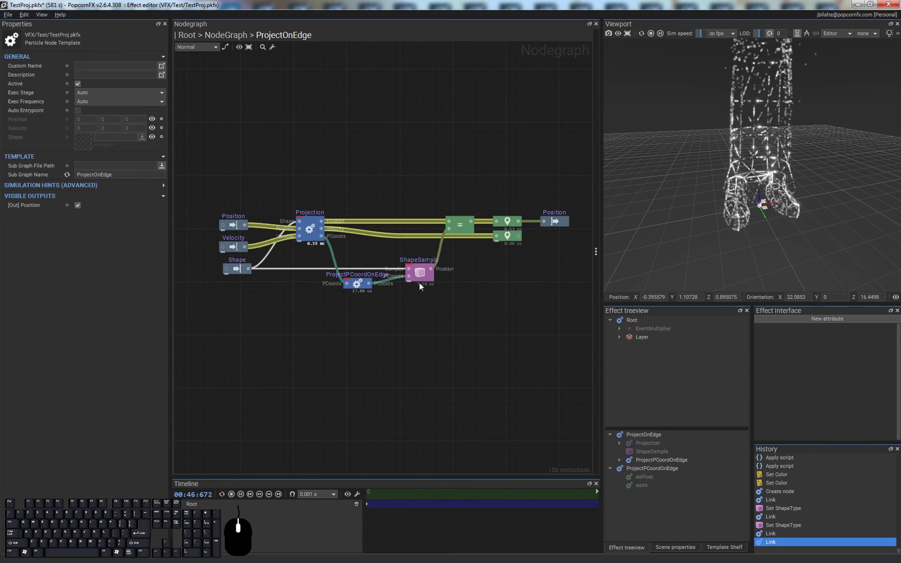
{"action": "double_click", "coordinate": [364, 285]}
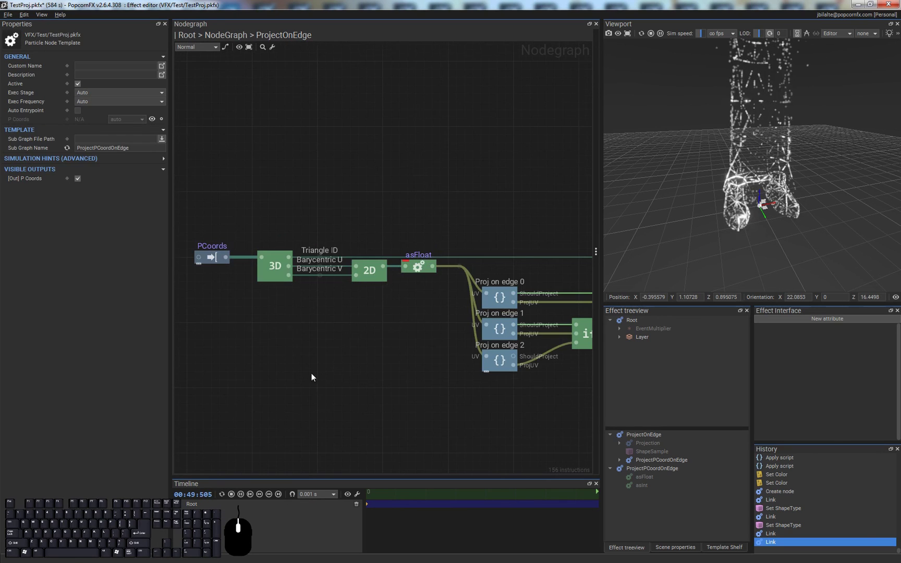
{"action": "double_click", "coordinate": [375, 324]}
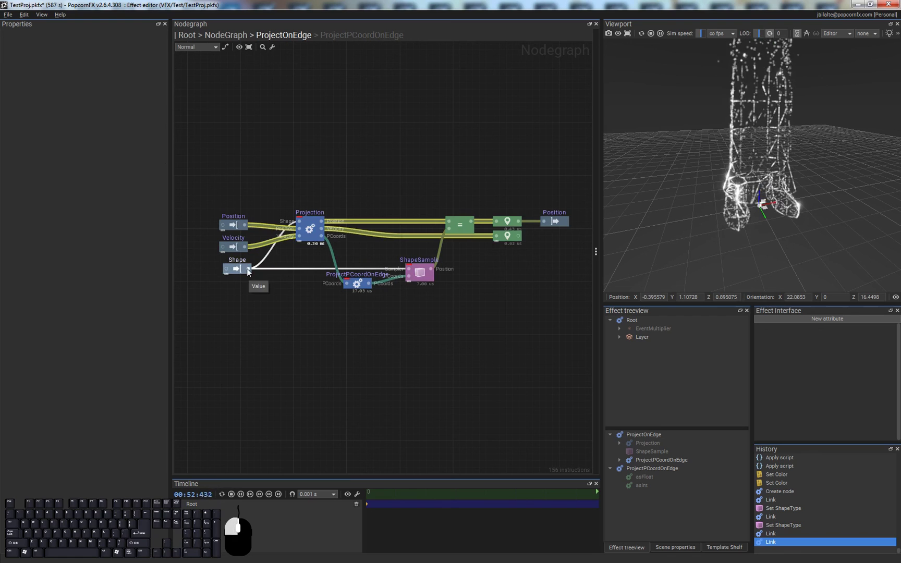
{"action": "left_click_drag", "start_coordinate": [248, 271], "coordinate": [283, 338]}
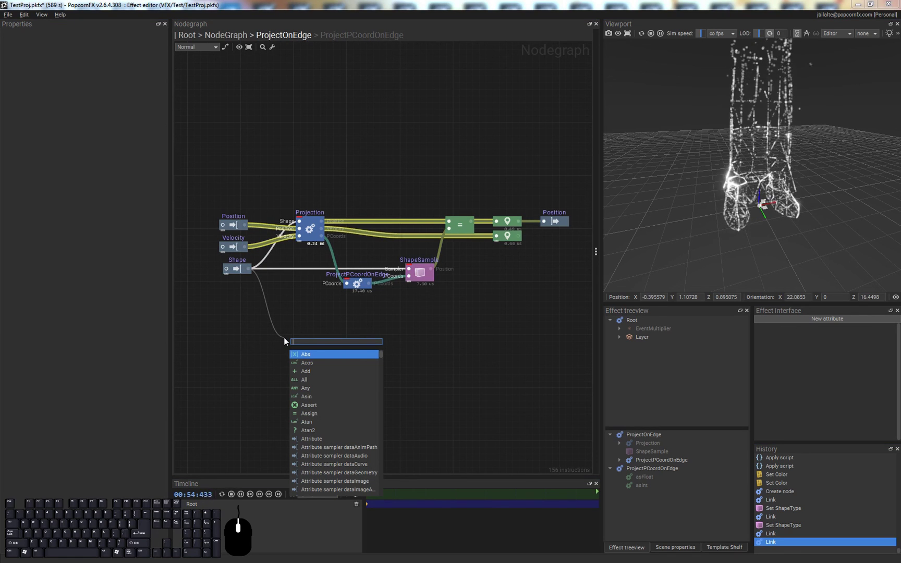
{"action": "type", "text": "prop"}
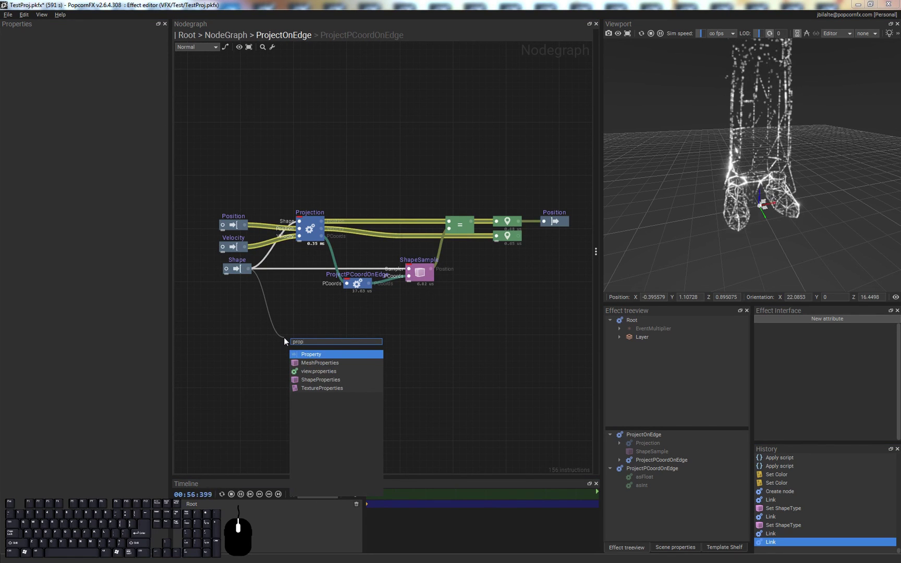
{"action": "key", "text": "Down"}
{"action": "key", "text": "Down"}
{"action": "key", "text": "Down"}
{"action": "key", "text": "Return"}
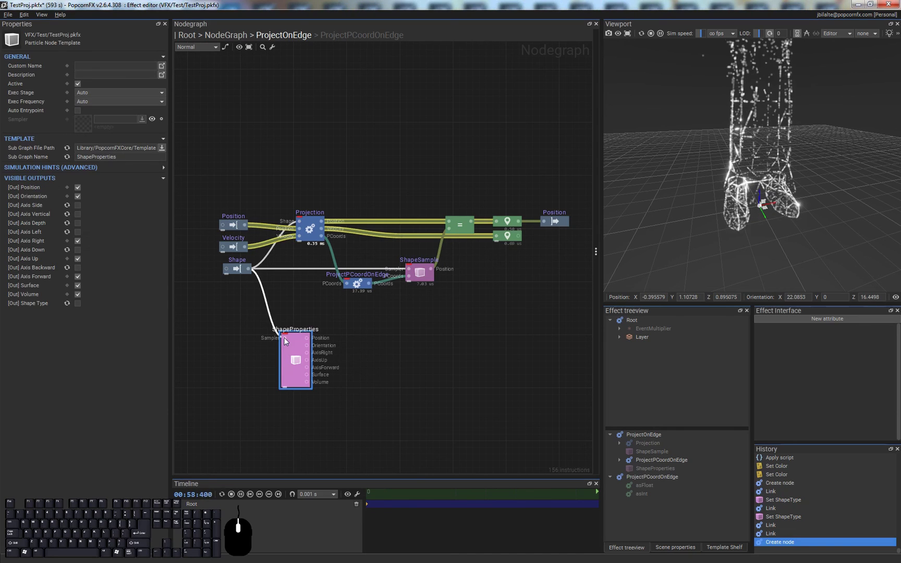
Step: Enable the Shape Type output on the ShapeProperties node
{"action": "left_click", "coordinate": [303, 357]}
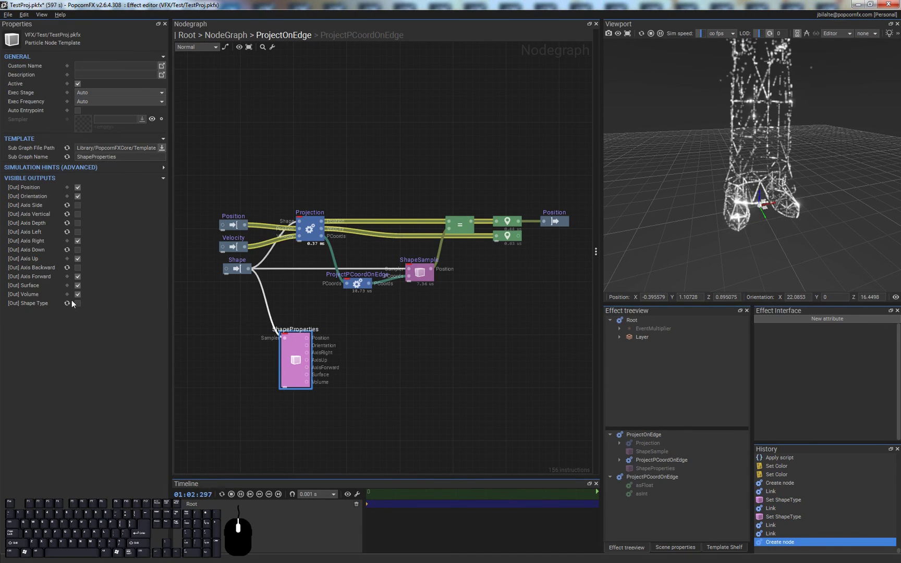
{"action": "left_click", "coordinate": [78, 304]}
{"action": "left_click", "coordinate": [364, 408]}
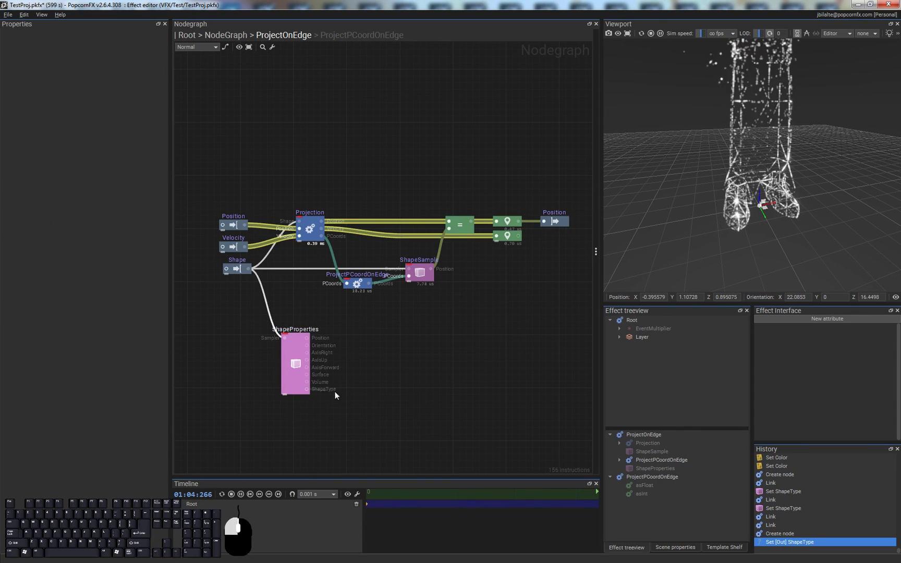
Step: Add a Script node connected to the ShapeType output of ShapeProperties
{"action": "left_click_drag", "start_coordinate": [355, 390], "coordinate": [355, 390]}
{"action": "type", "text": "scr"}
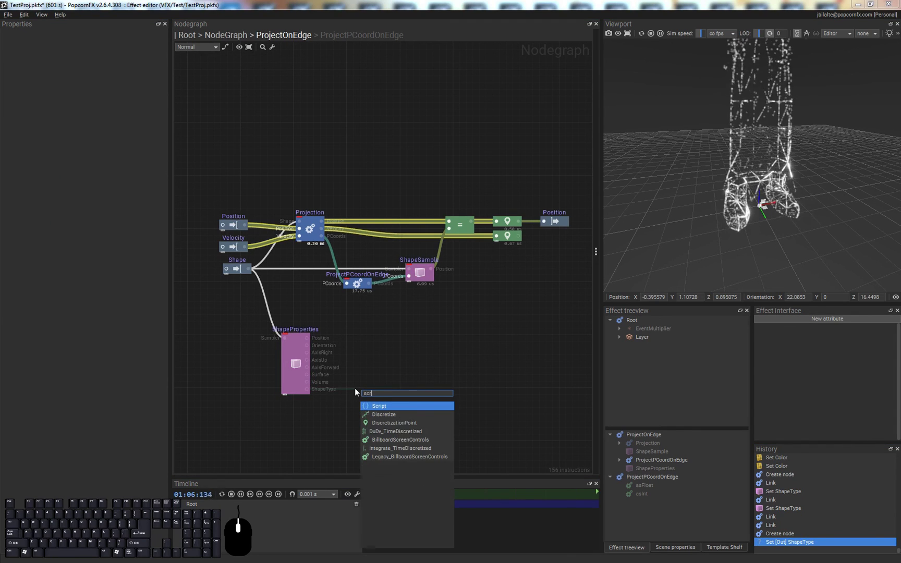
{"action": "key", "text": "Return"}
{"action": "left_click", "coordinate": [362, 350]}
Step: Collapse the unused output pins of ShapeProperties and move the Script node level with it
{"action": "left_click", "coordinate": [294, 352]}
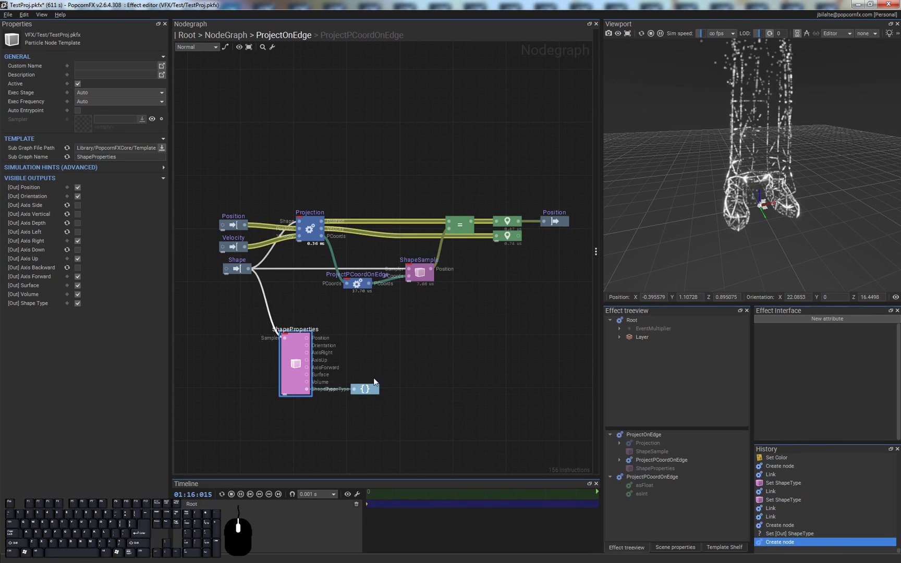
{"action": "double_click", "coordinate": [295, 350]}
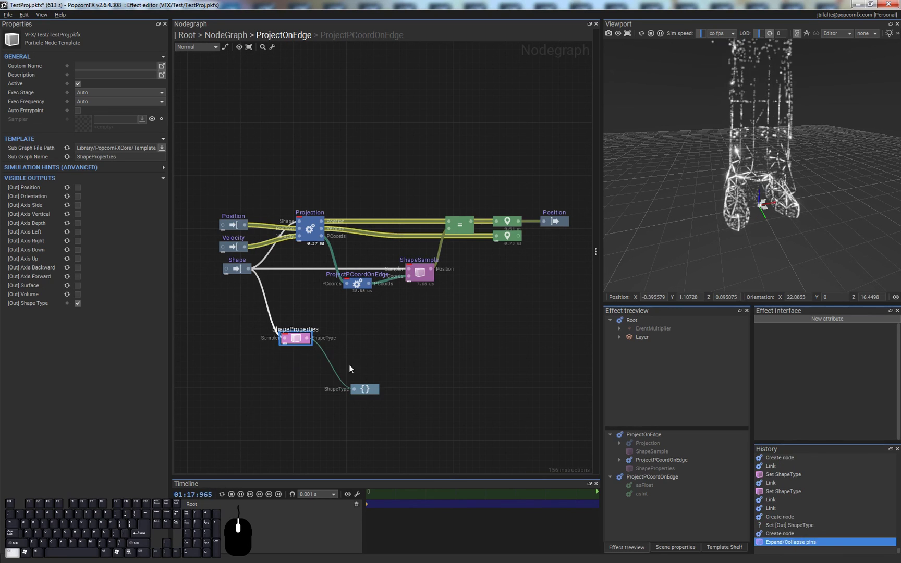
{"action": "left_click", "coordinate": [360, 388]}
{"action": "left_click_drag", "start_coordinate": [372, 391], "coordinate": [358, 340]}
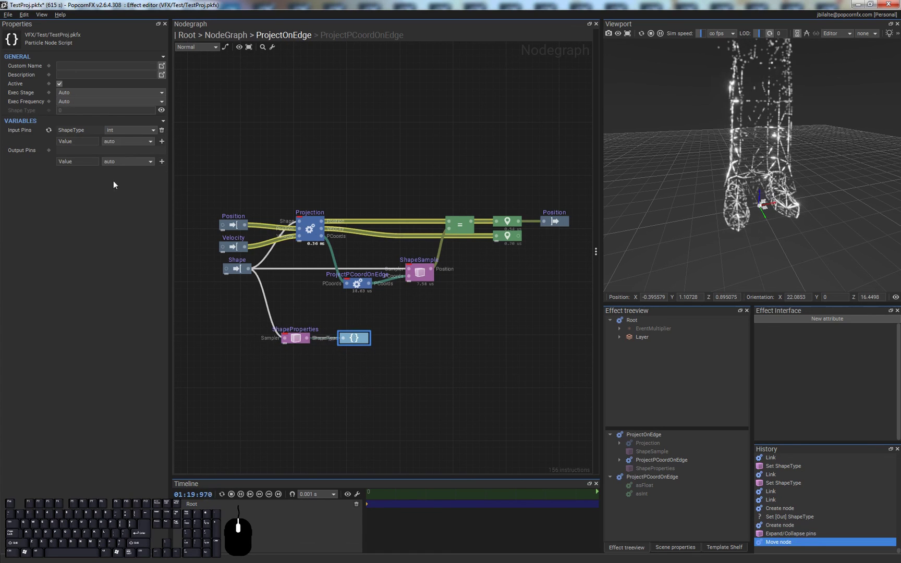
Step: Add an output pin named Value to the Script node, apply the code "Value = ShapeType == shapeType.mesh;" and return to the ProjectOnEdge graph
{"action": "key", "text": "Return"}
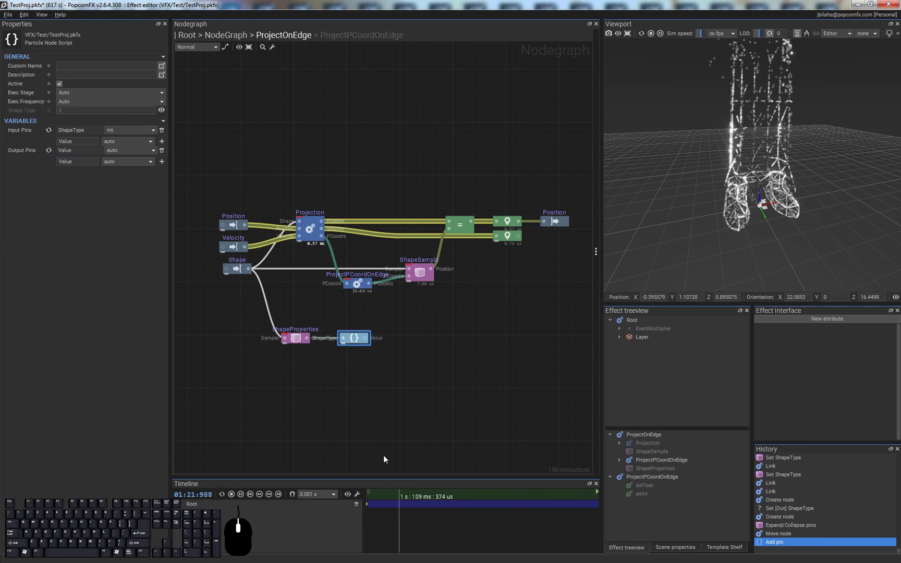
{"action": "double_click", "coordinate": [348, 340]}
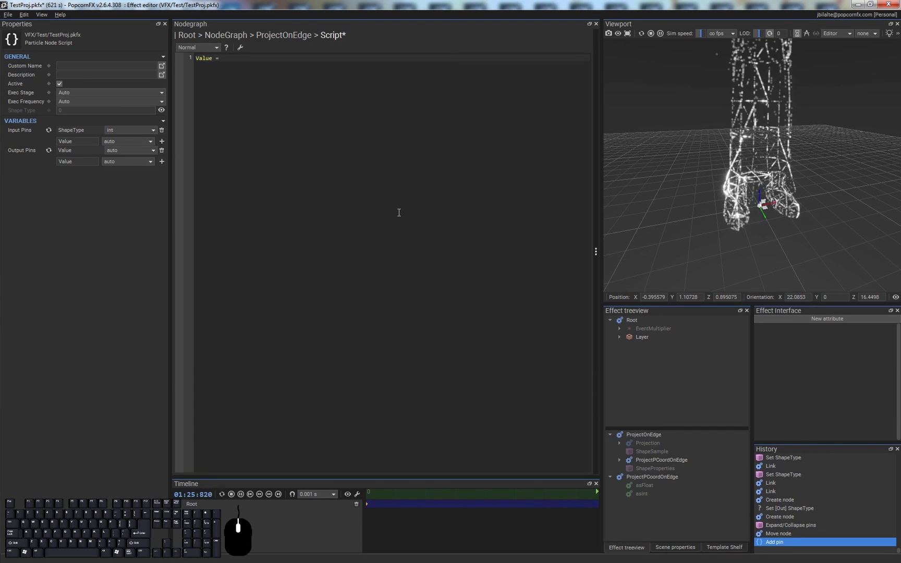
{"action": "type", "text": "Value = SHape"}
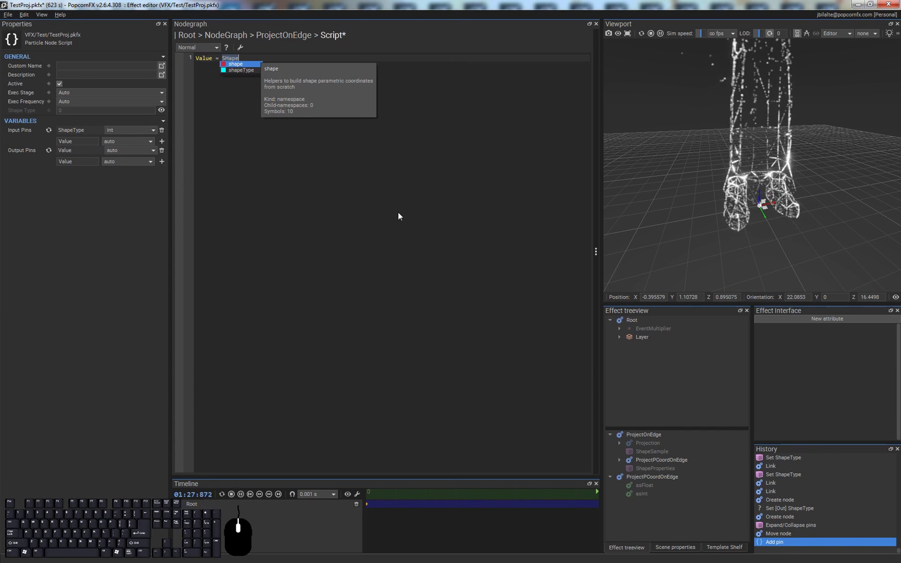
{"action": "key", "text": "BackSpace"}
{"action": "key", "text": "BackSpace"}
{"action": "key", "text": "BackSpace"}
{"action": "key", "text": "BackSpace"}
{"action": "type", "text": "hapeType =="}
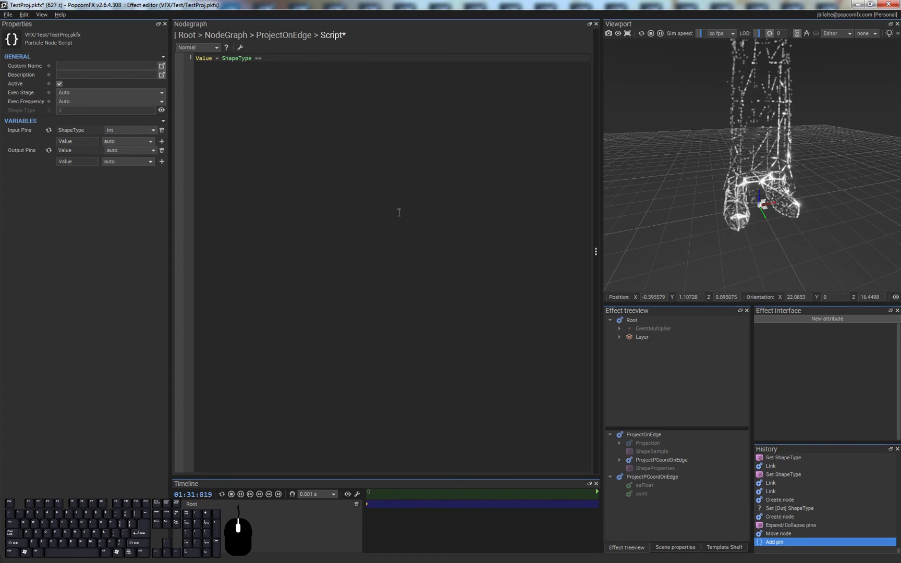
{"action": "type", "text": " shapeType"}
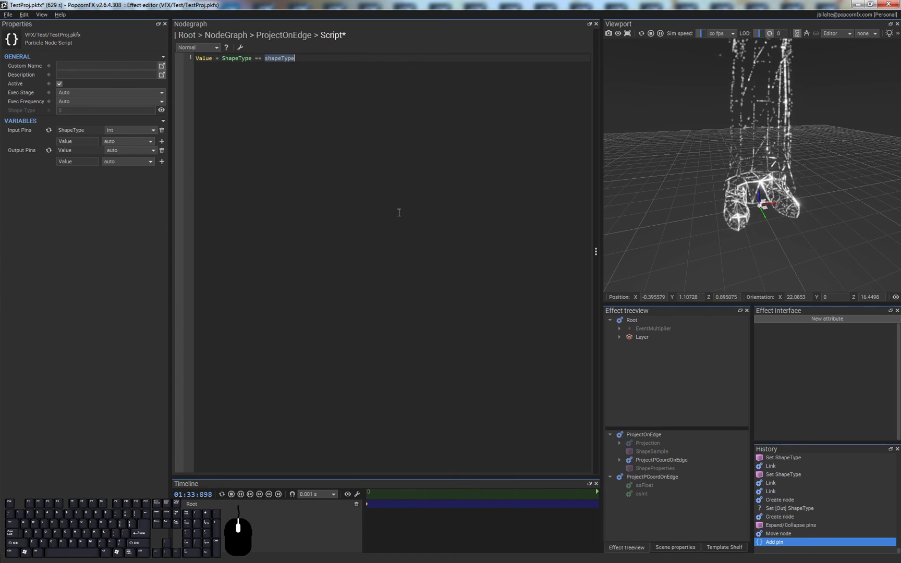
{"action": "type", "text": ".m"}
{"action": "key", "text": "Return"}
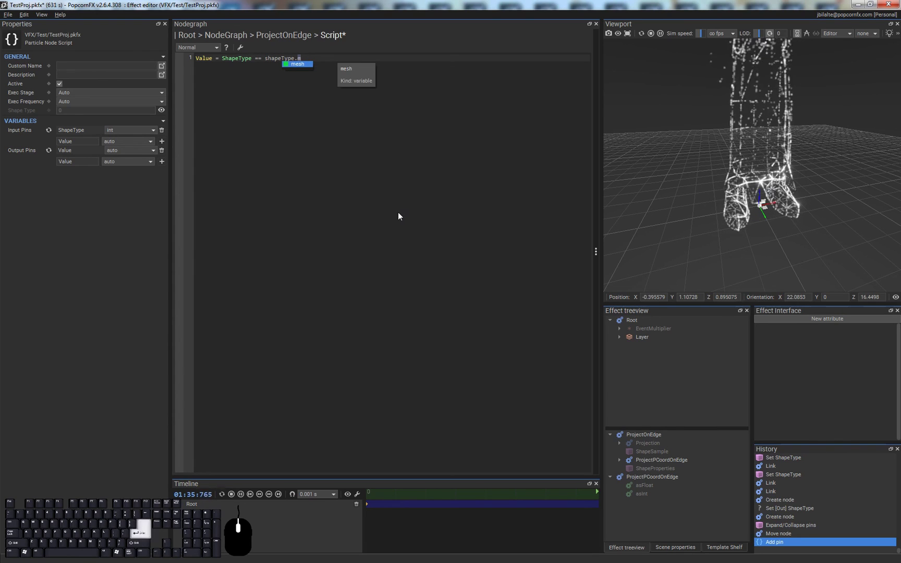
{"action": "key", "text": "ctrl+s"}
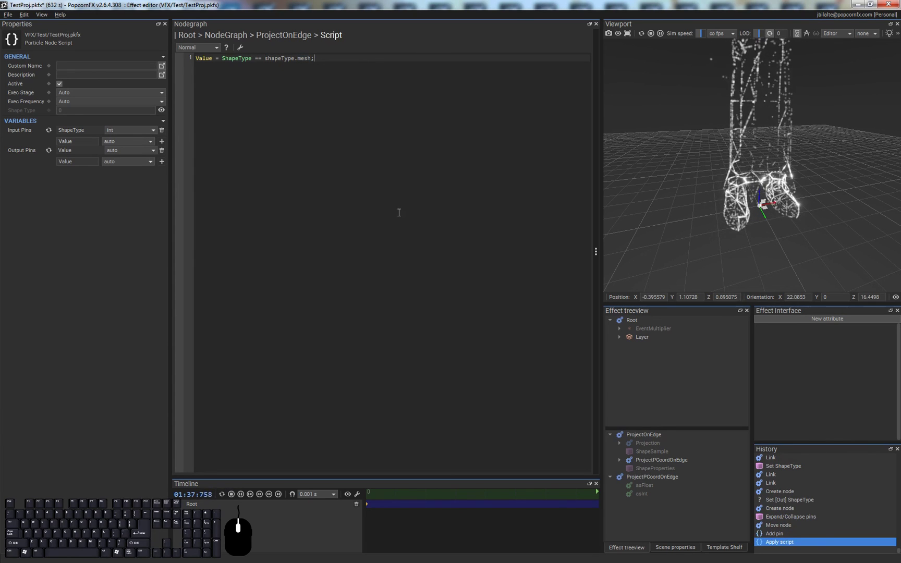
{"action": "left_click", "coordinate": [284, 35]}
{"action": "left_click", "coordinate": [357, 352]}
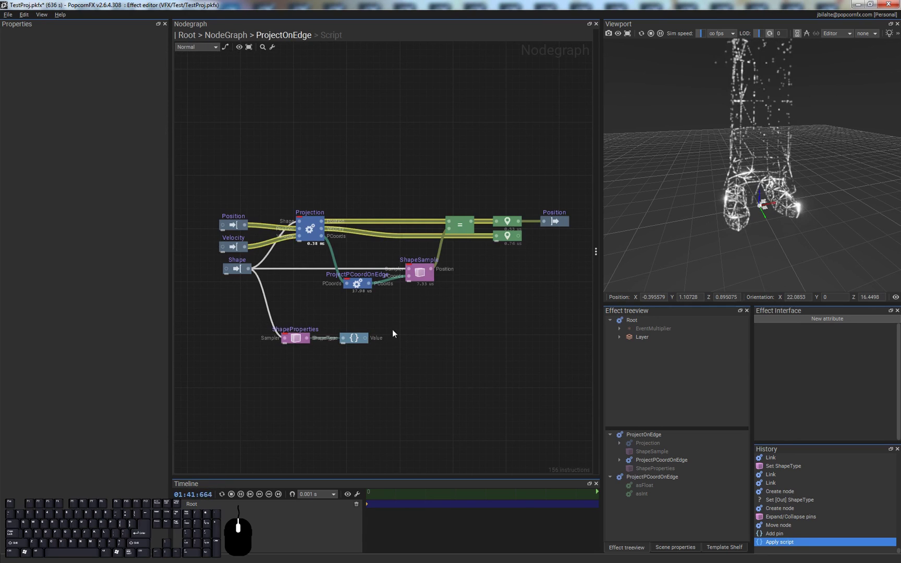
Step: Add an If node using the script's Value as Condition, ProjectPCoordOnEdge's PCoords as Value and Projection's PCoords as ValueIfFalse
{"action": "left_click_drag", "start_coordinate": [368, 339], "coordinate": [427, 338]}
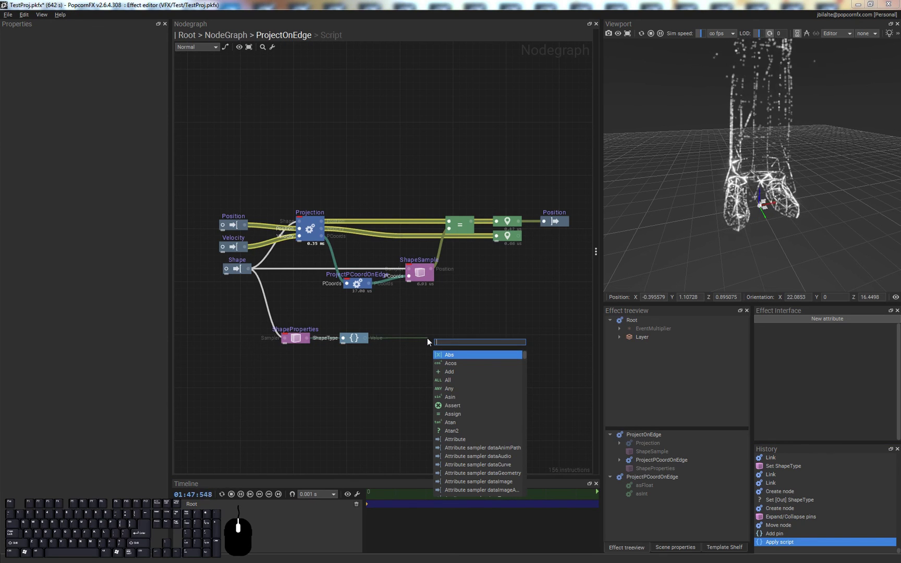
{"action": "type", "text": "if"}
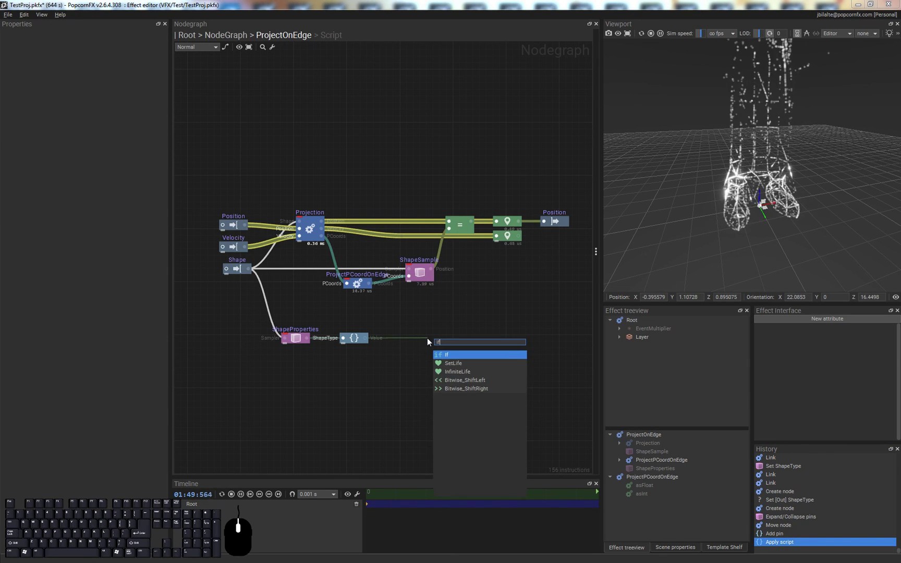
{"action": "key", "text": "Return"}
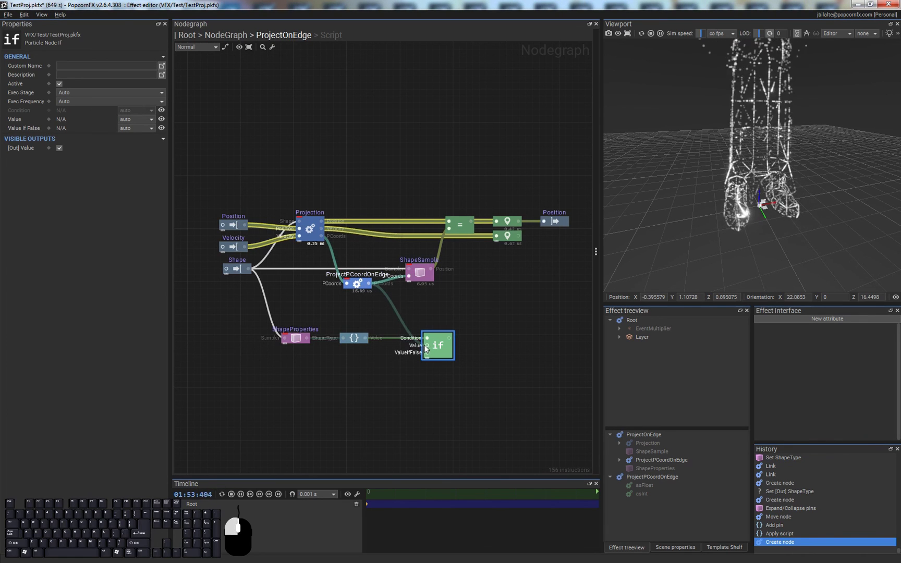
{"action": "left_click_drag", "start_coordinate": [426, 349], "coordinate": [427, 346]}
{"action": "left_click_drag", "start_coordinate": [358, 286], "coordinate": [358, 290]}
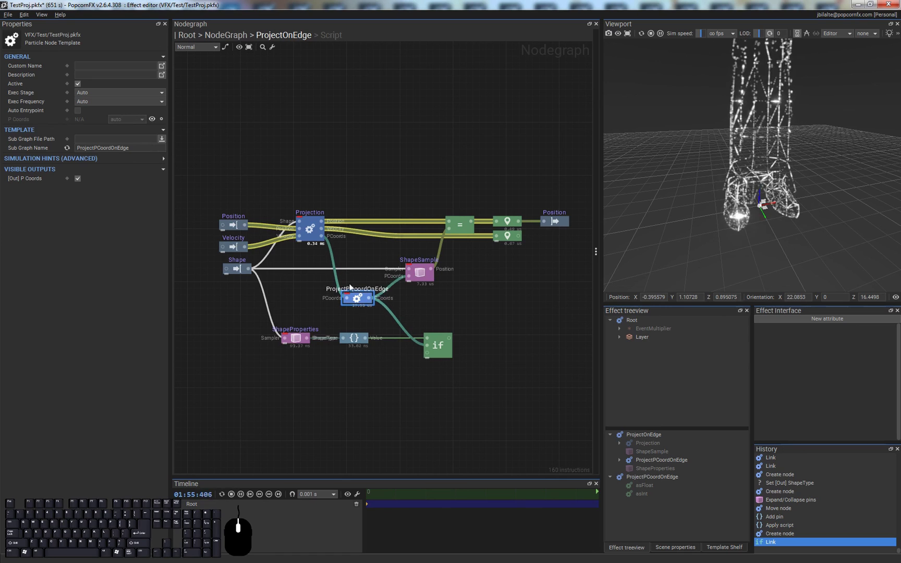
{"action": "left_click_drag", "start_coordinate": [422, 353], "coordinate": [424, 353]}
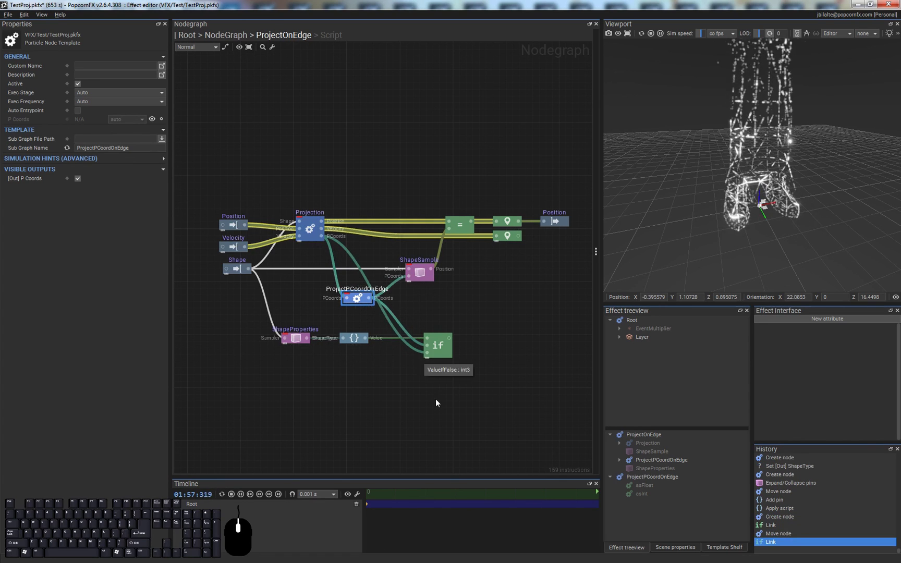
{"action": "left_click", "coordinate": [436, 399]}
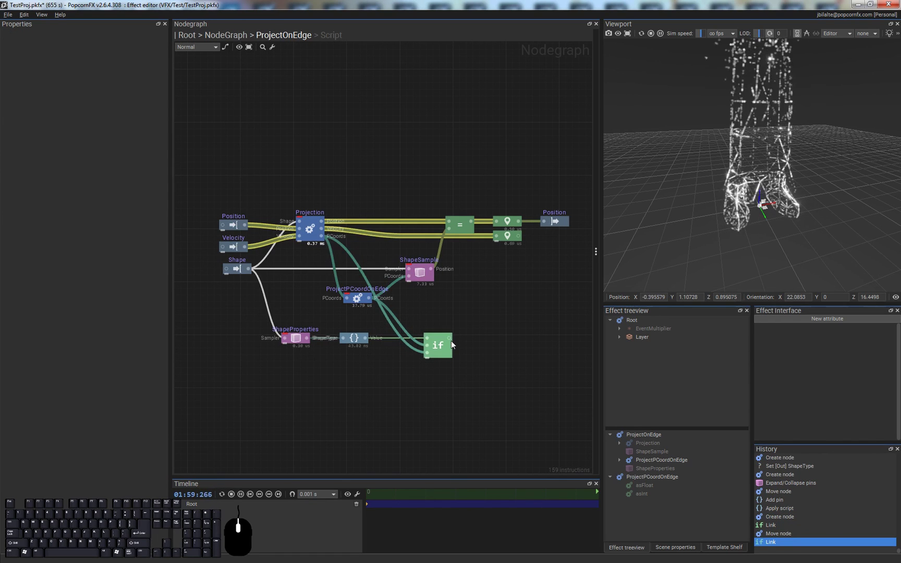
Step: Link the If node's output to ShapeSample's PCoords input, then shift ProjectPCoordOnEdge slightly and look over its subgraph
{"action": "left_click_drag", "start_coordinate": [450, 335], "coordinate": [423, 300]}
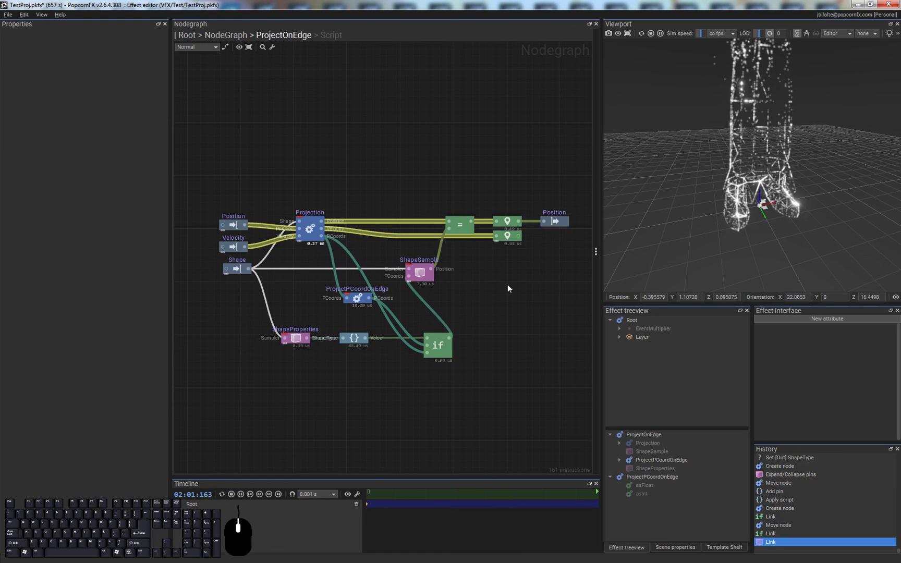
{"action": "mouse_move", "coordinate": [356, 302]}
{"action": "left_mouse_down"}
{"action": "mouse_move", "coordinate": [373, 311]}
{"action": "mouse_move", "coordinate": [363, 310]}
{"action": "left_mouse_up"}
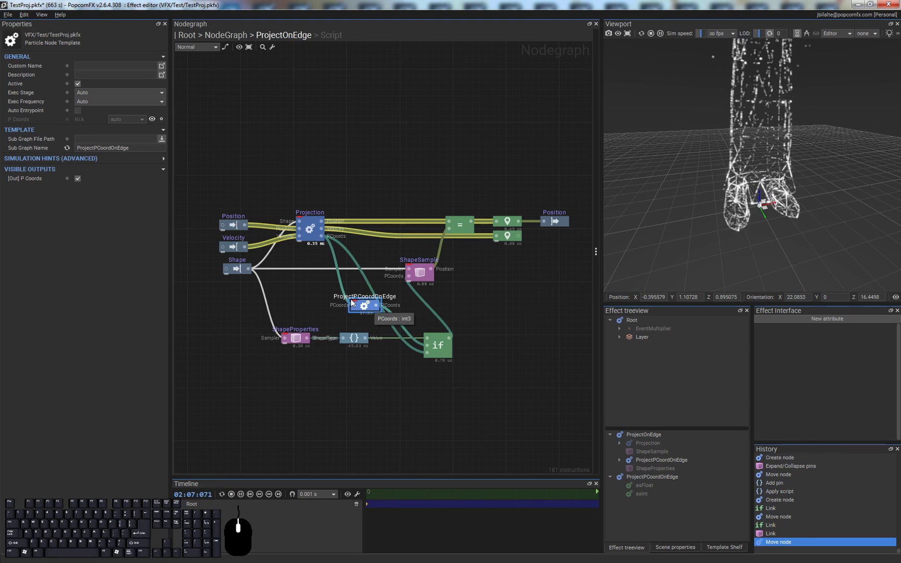
{"action": "double_click", "coordinate": [365, 307]}
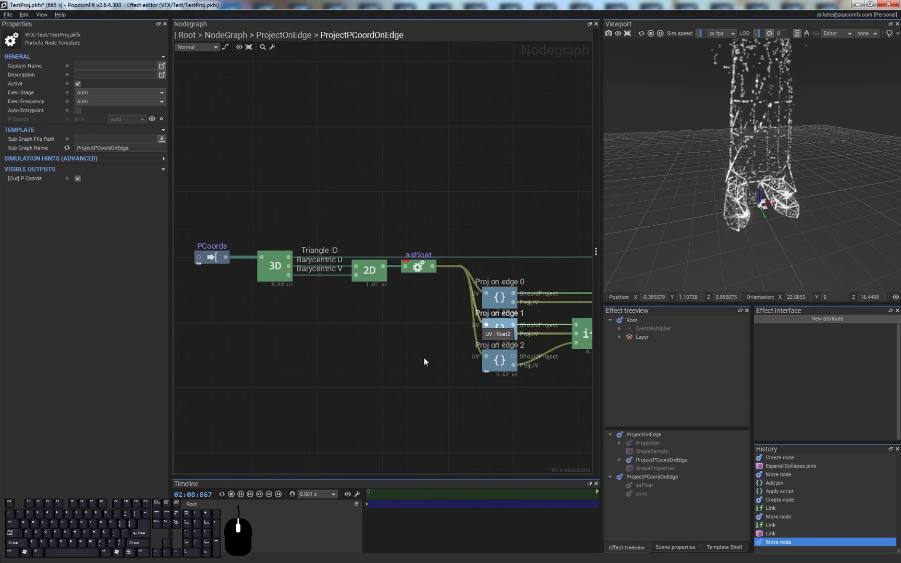
{"action": "double_click", "coordinate": [423, 306]}
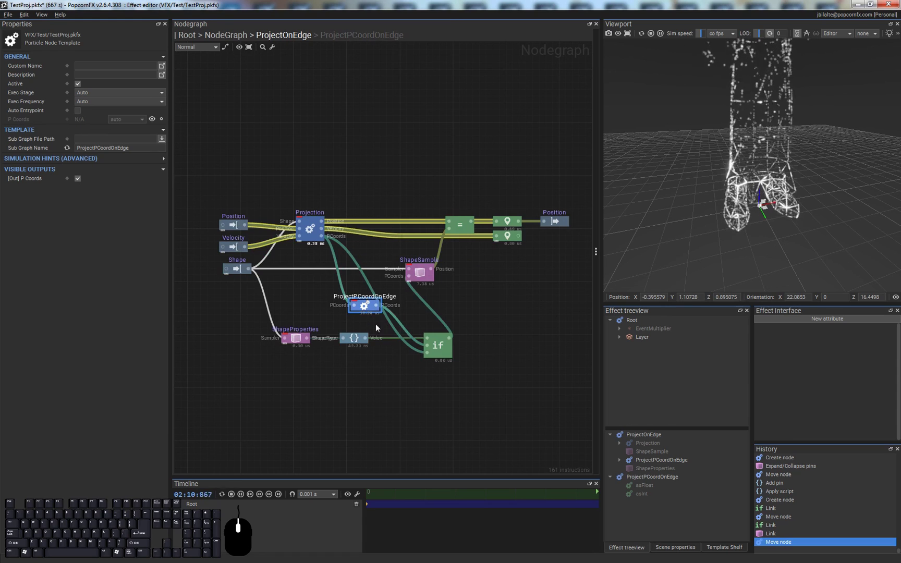
{"action": "left_click", "coordinate": [462, 330]}
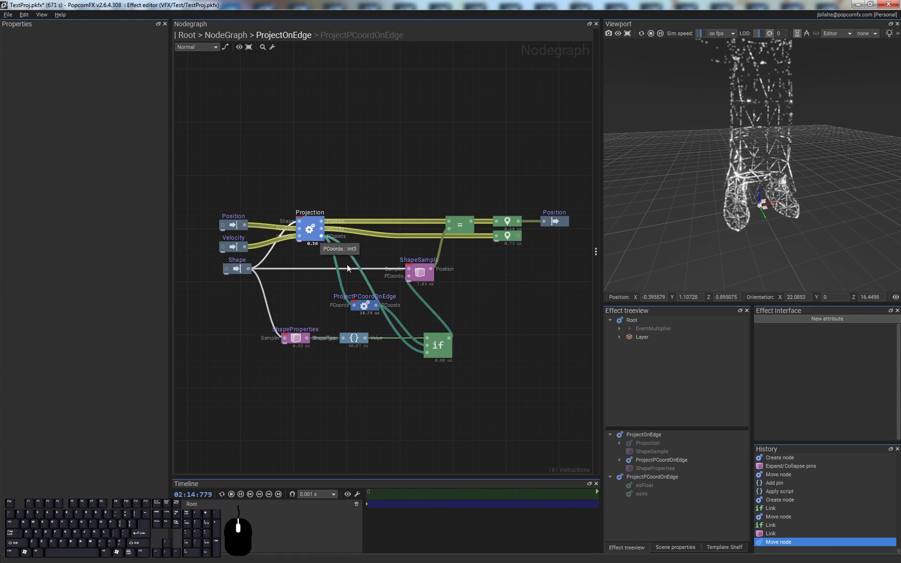
Step: In the layer's node graph, test the sphere sampler on ProjectOnEdge's Shape input, then reconnect the mesh sampler
{"action": "double_click", "coordinate": [489, 284]}
{"action": "left_click", "coordinate": [313, 396]}
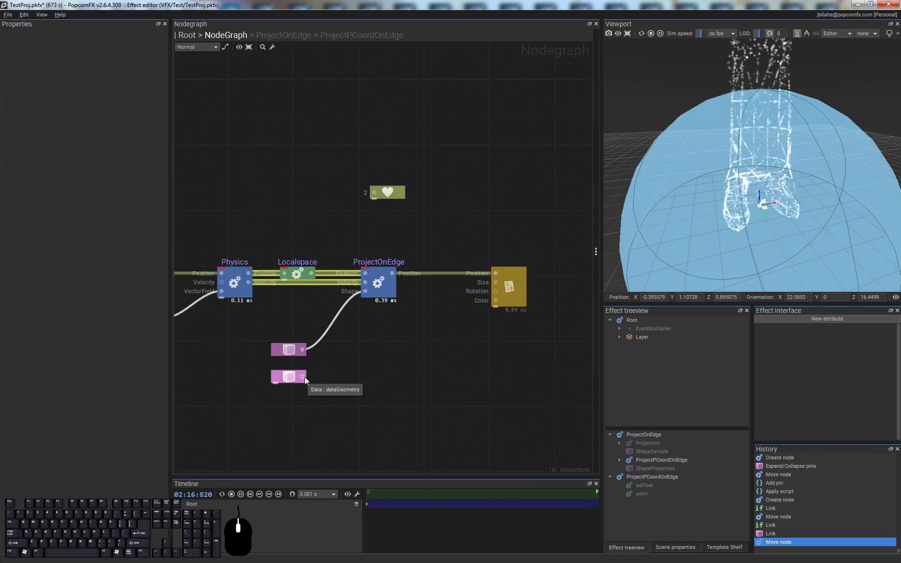
{"action": "left_click_drag", "start_coordinate": [303, 376], "coordinate": [365, 291]}
{"action": "scroll", "coordinate": [734, 184], "scroll_direction": "down", "scroll_amount": 4}
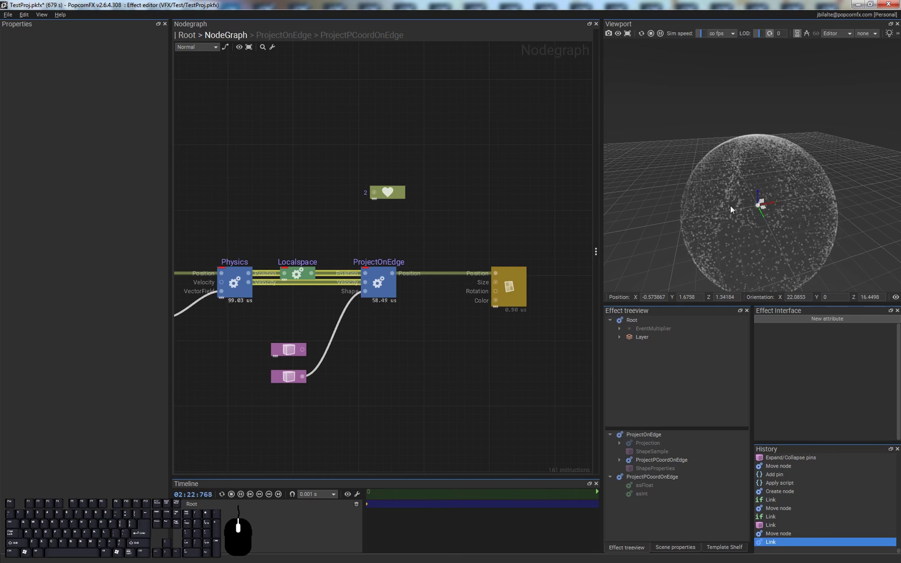
{"action": "left_click", "coordinate": [295, 353]}
{"action": "left_click_drag", "start_coordinate": [302, 350], "coordinate": [364, 291]}
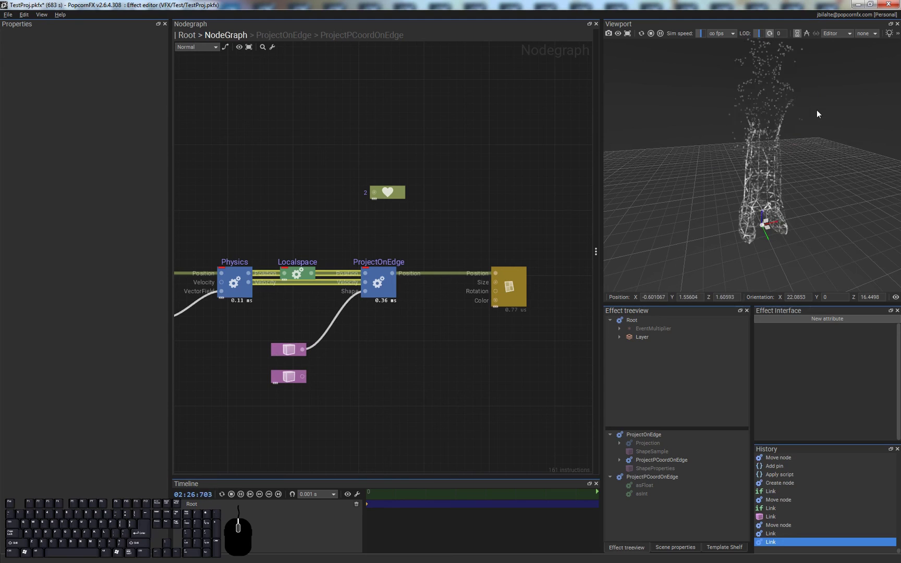